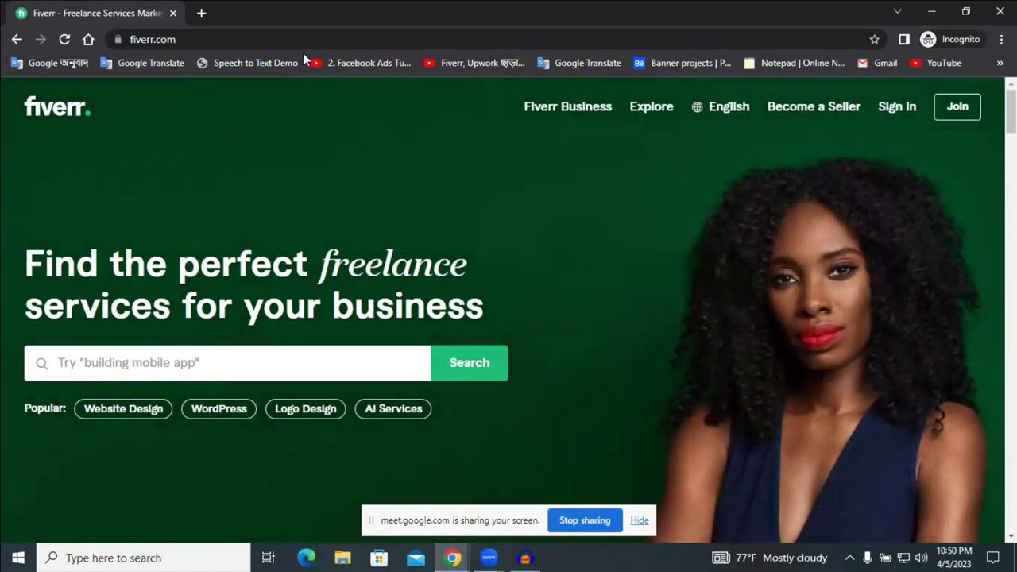
- Search the services for the suggested query "youtube channel create and setup" and dismiss the sign-up dialog over the results
{"action": "scroll", "coordinate": [323, 195], "scroll_direction": "down", "scroll_amount": 3}
{"action": "scroll", "coordinate": [268, 213], "scroll_direction": "up", "scroll_amount": 3}
{"action": "left_click", "coordinate": [164, 290]}
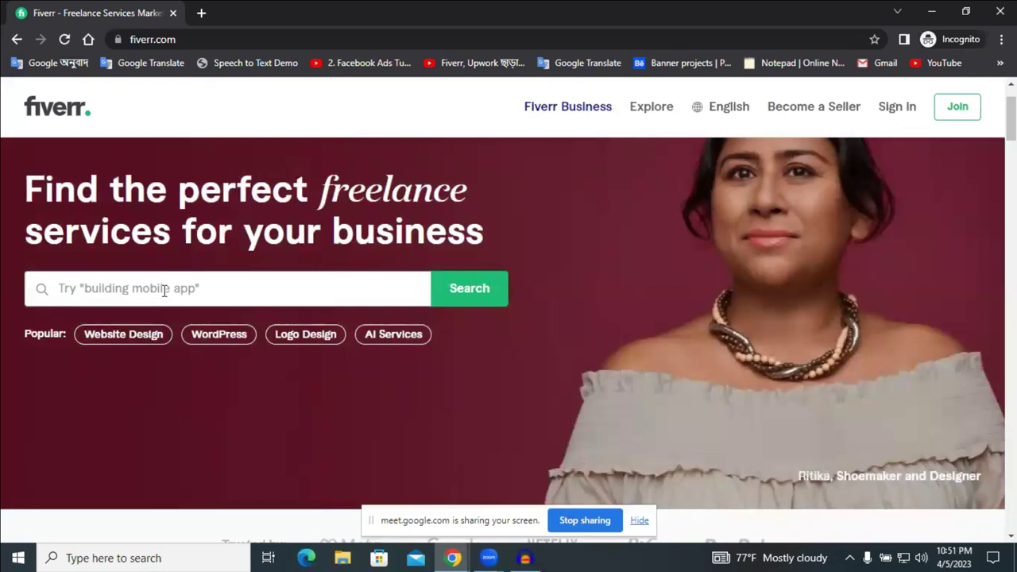
{"action": "type", "text": "c"}
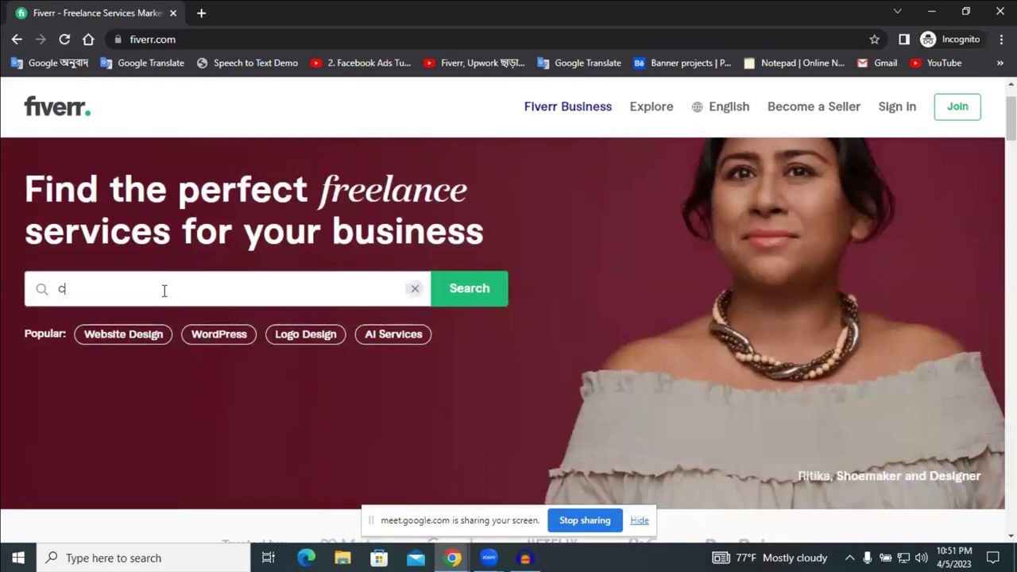
{"action": "key", "text": "BackSpace"}
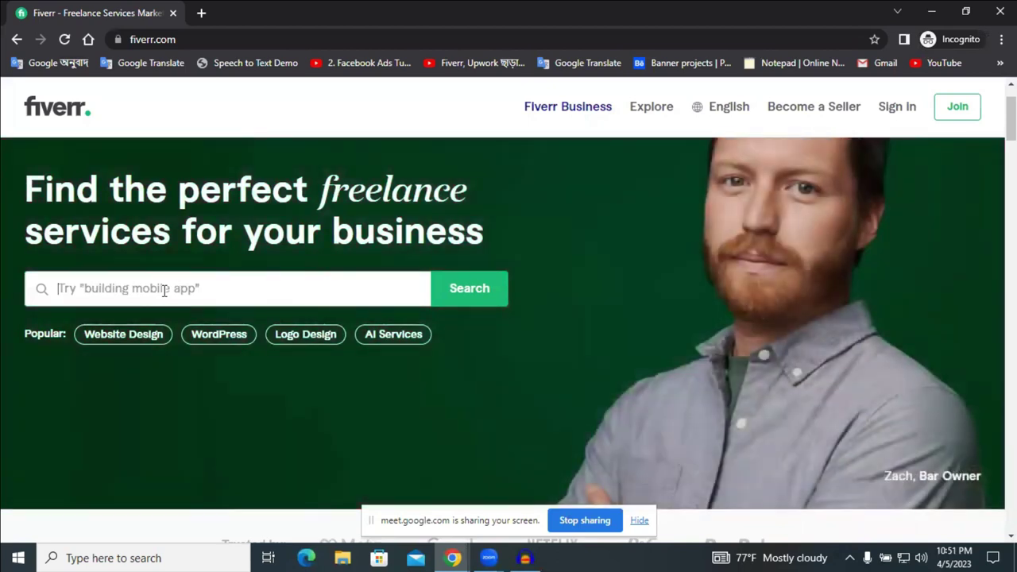
{"action": "type", "text": "youtube"}
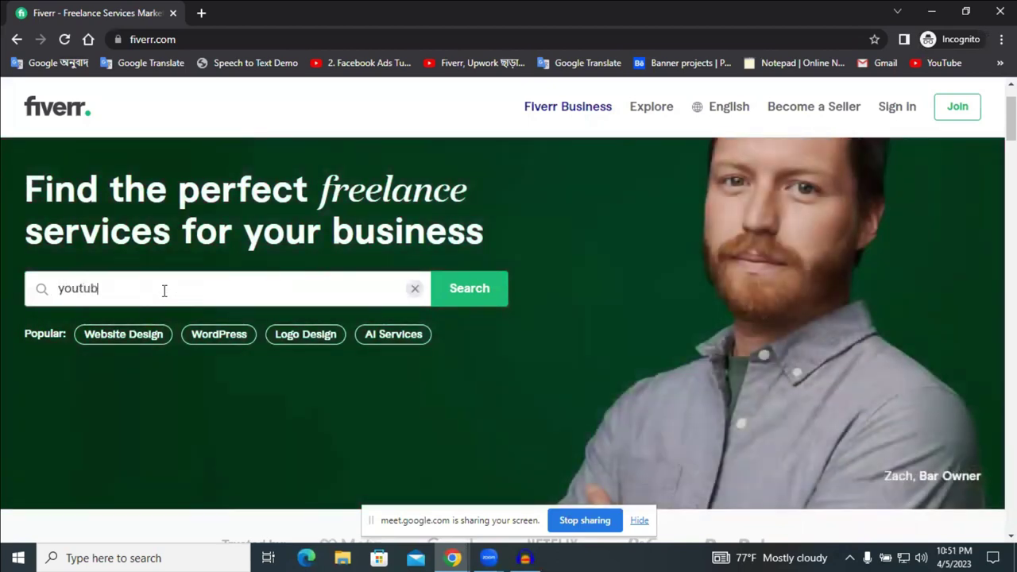
{"action": "type", "text": " channel create"}
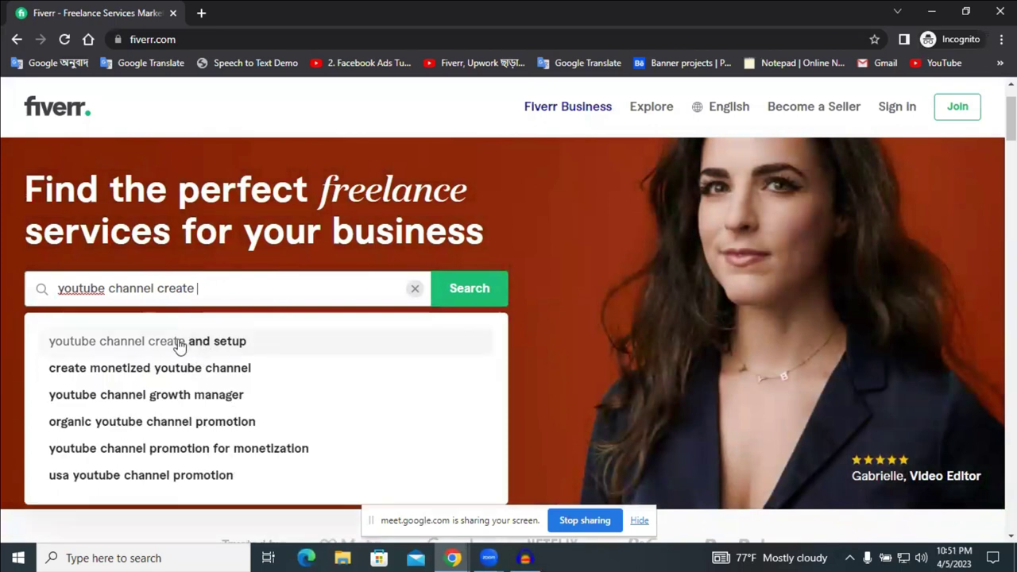
{"action": "left_click", "coordinate": [195, 343]}
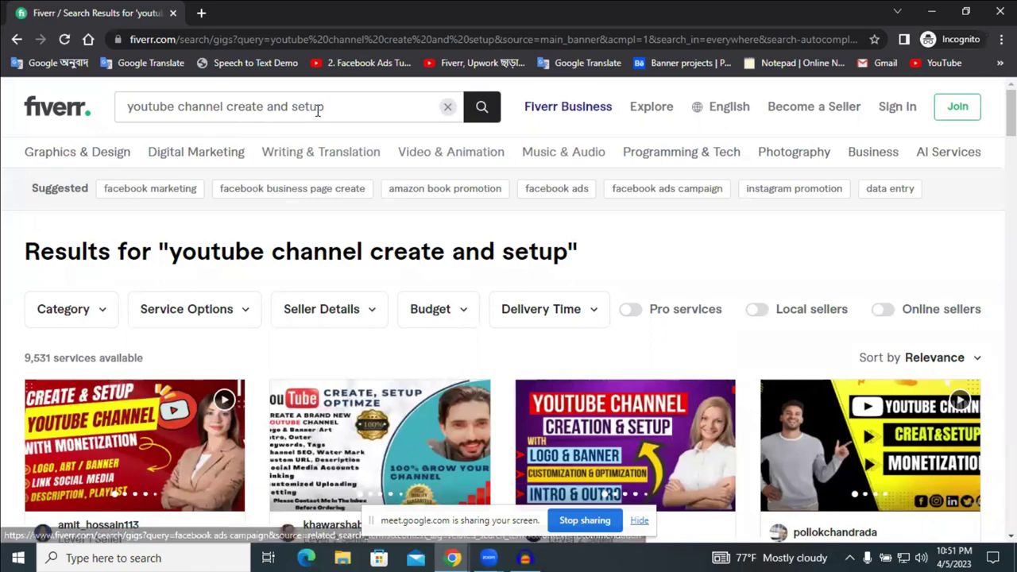
{"action": "left_click", "coordinate": [309, 194]}
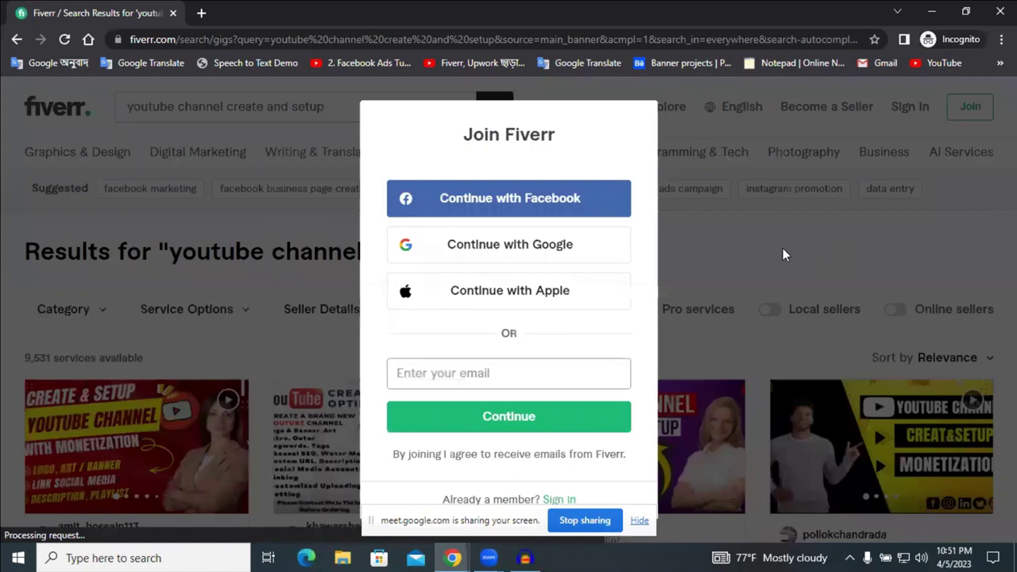
{"action": "left_click", "coordinate": [783, 248]}
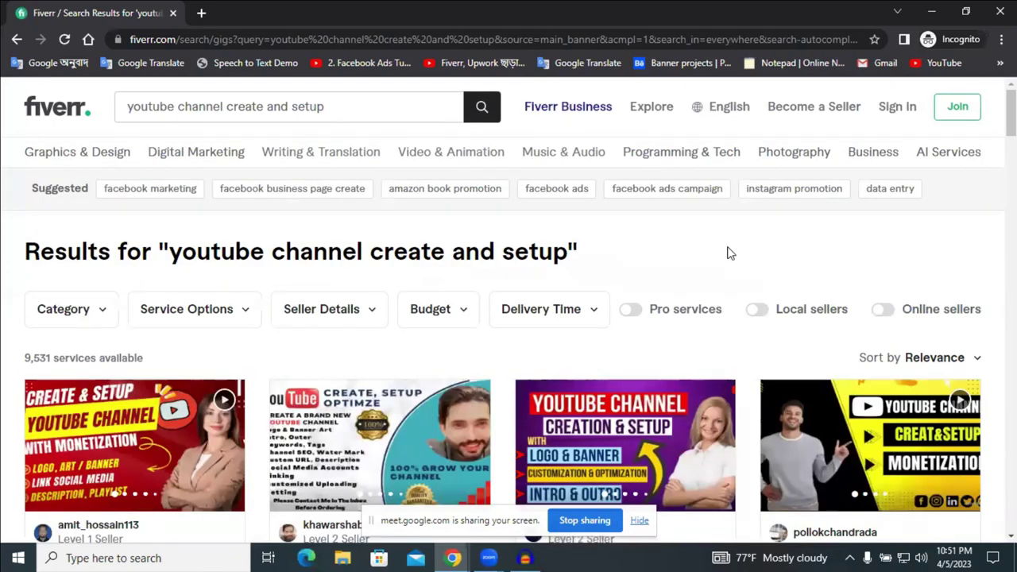
- Open the second search result, the gig "I will create and setup youtube channel", in a new browser tab and switch to it
{"action": "scroll", "coordinate": [727, 244], "scroll_direction": "down", "scroll_amount": 2}
{"action": "scroll", "coordinate": [727, 244], "scroll_direction": "down", "scroll_amount": 1}
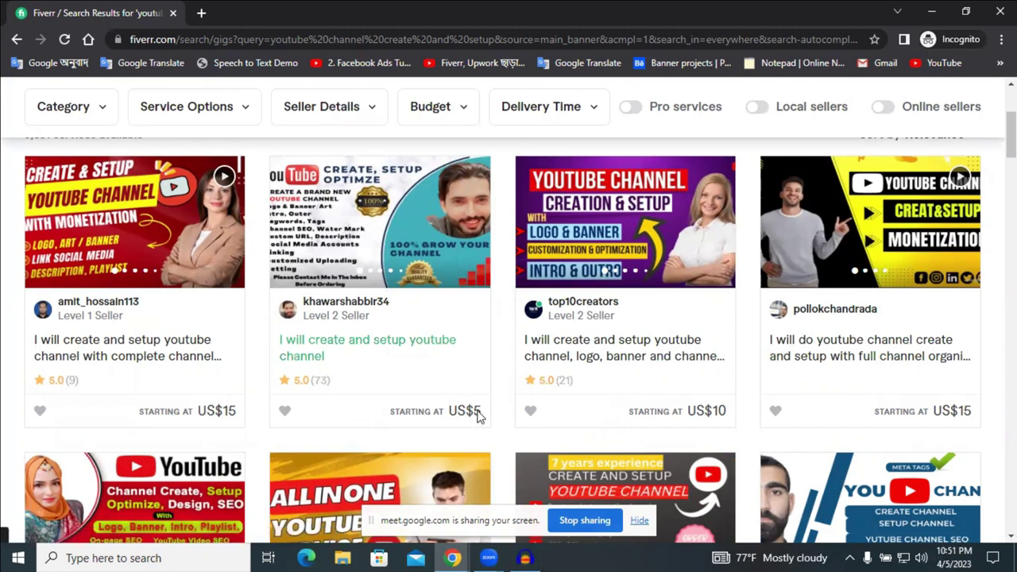
{"action": "right_click", "coordinate": [314, 338]}
{"action": "left_click", "coordinate": [350, 350]}
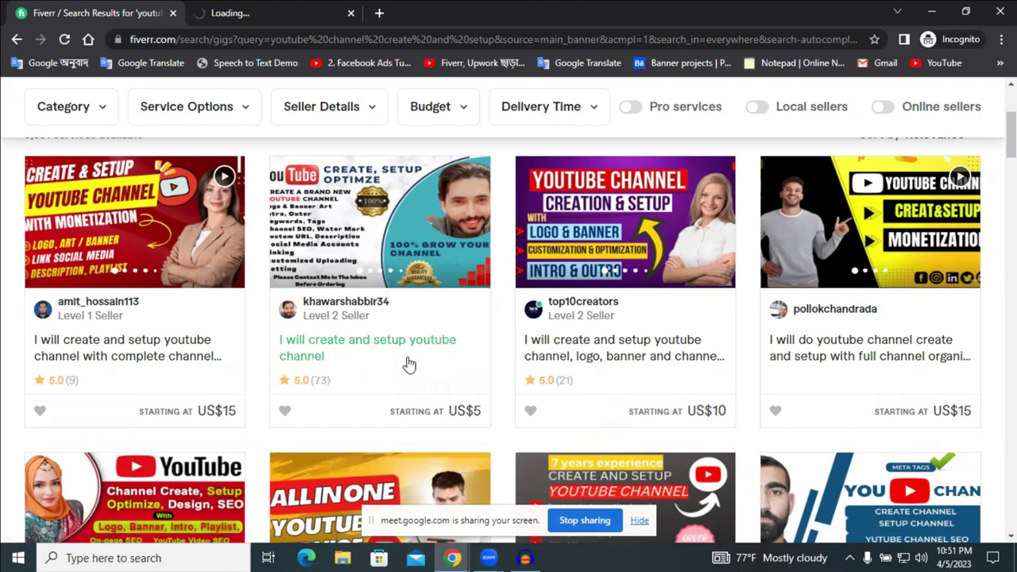
{"action": "left_click", "coordinate": [262, 9]}
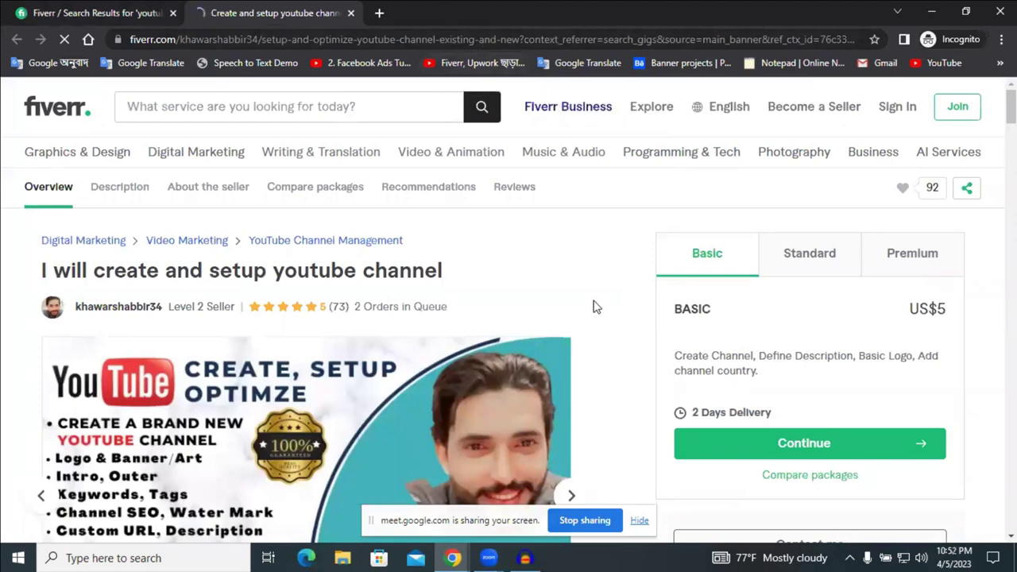
- Review the gig's overview and go to the seller's details to check the country, review count and membership date
{"action": "scroll", "coordinate": [591, 306], "scroll_direction": "down", "scroll_amount": 2}
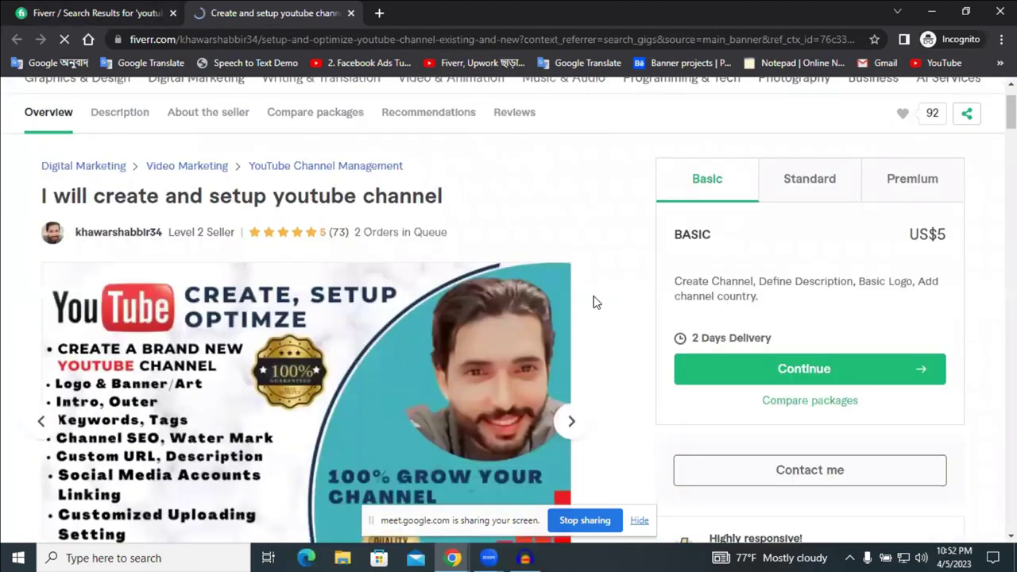
{"action": "scroll", "coordinate": [596, 302], "scroll_direction": "up", "scroll_amount": 2}
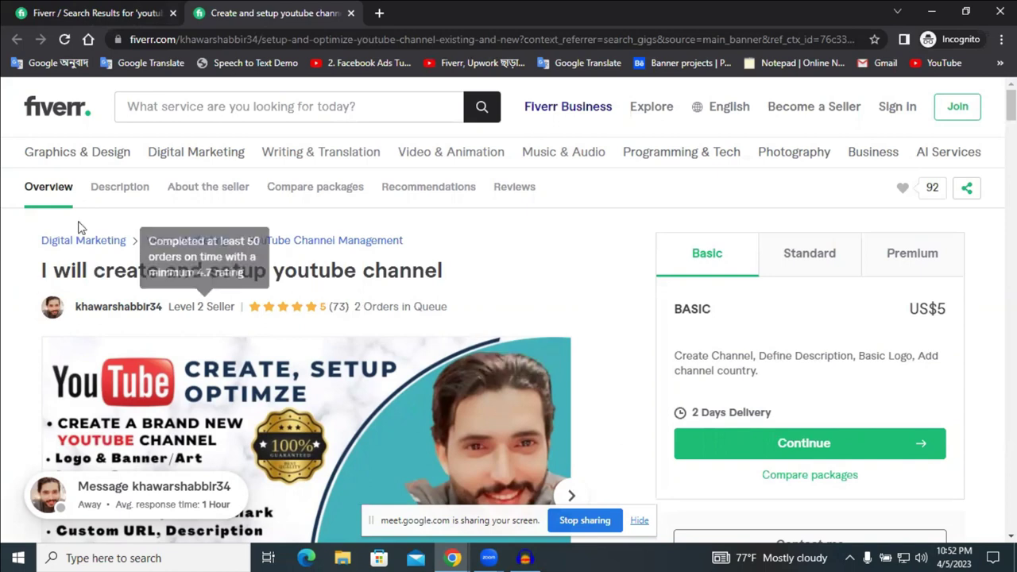
{"action": "scroll", "coordinate": [114, 238], "scroll_direction": "down", "scroll_amount": 1}
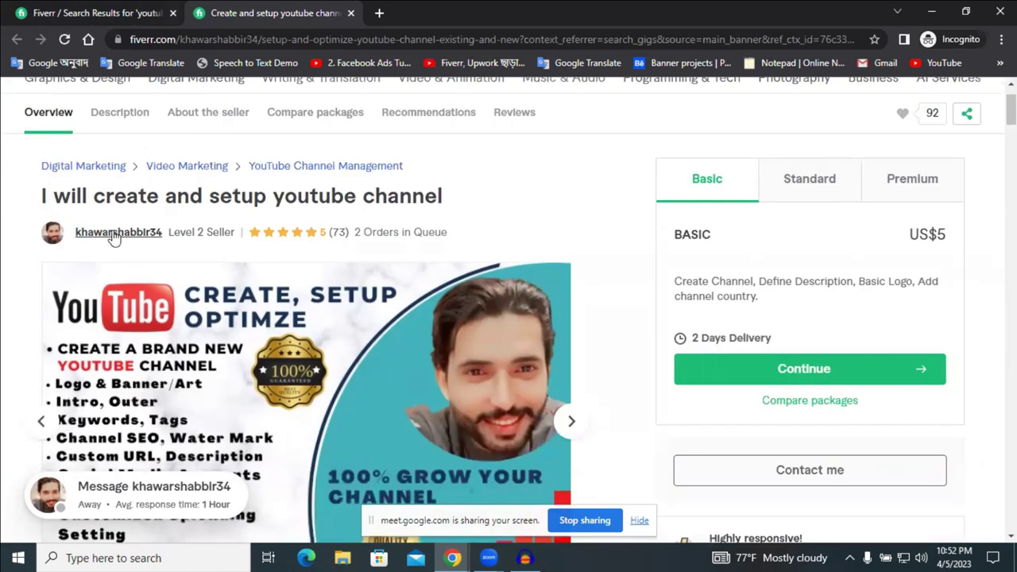
{"action": "left_click", "coordinate": [114, 235]}
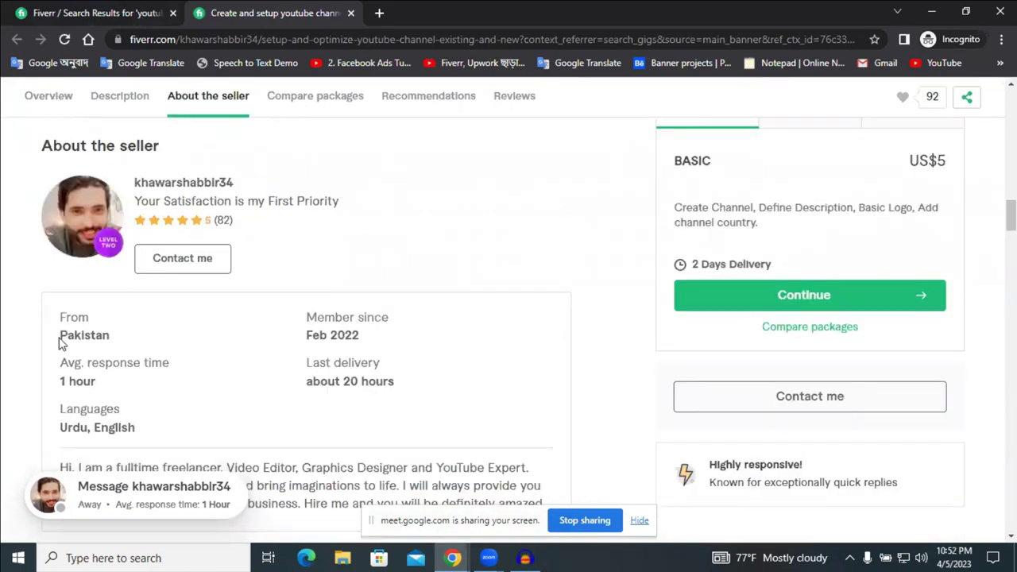
{"action": "left_click_drag", "start_coordinate": [236, 227], "coordinate": [213, 226]}
{"action": "left_click_drag", "start_coordinate": [318, 343], "coordinate": [360, 347]}
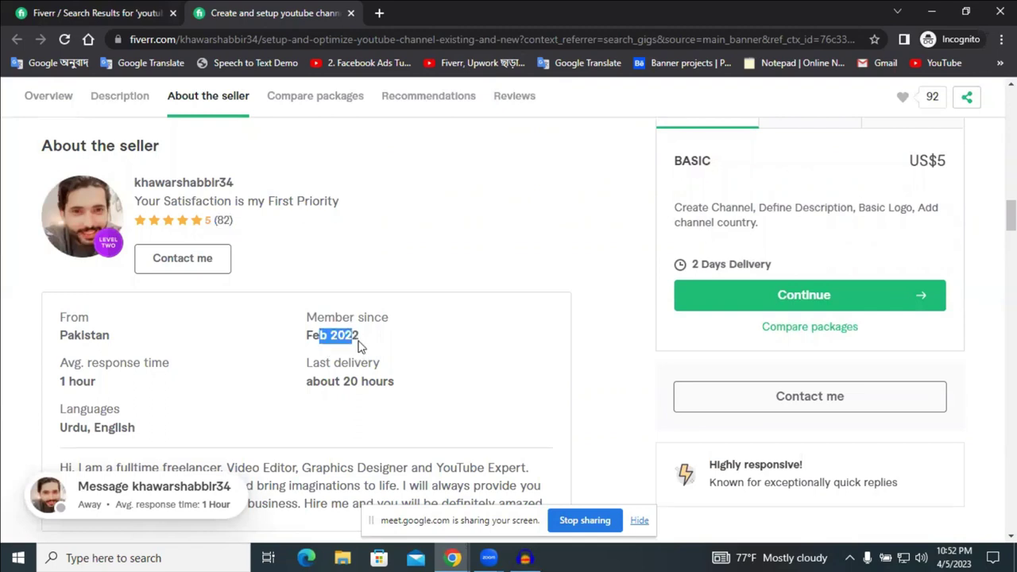
- Return to the gig's package offers and examine each service included in the Basic package
{"action": "scroll", "coordinate": [359, 347], "scroll_direction": "up", "scroll_amount": 5}
{"action": "scroll", "coordinate": [360, 346], "scroll_direction": "up", "scroll_amount": 5}
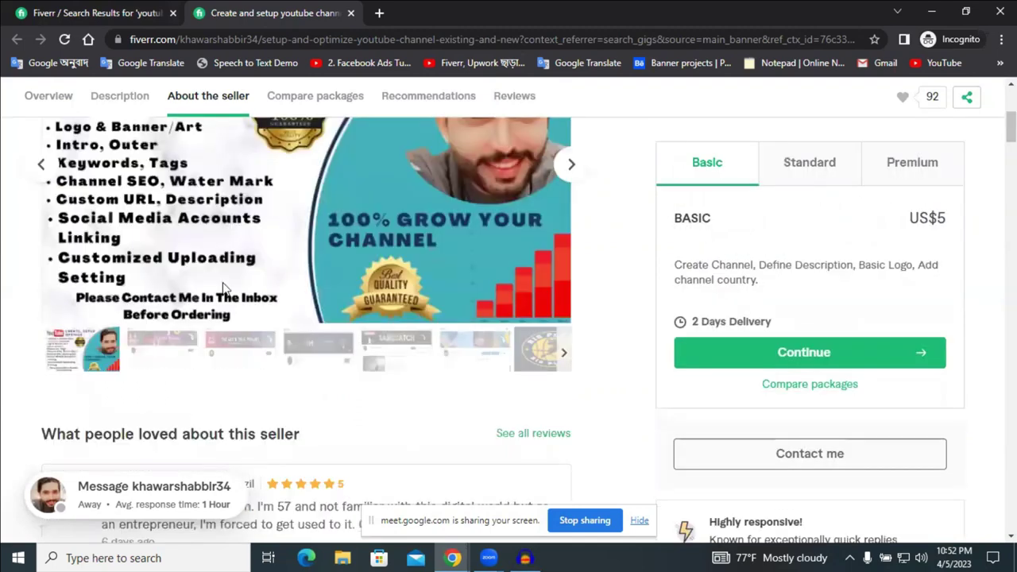
{"action": "scroll", "coordinate": [224, 288], "scroll_direction": "up", "scroll_amount": 5}
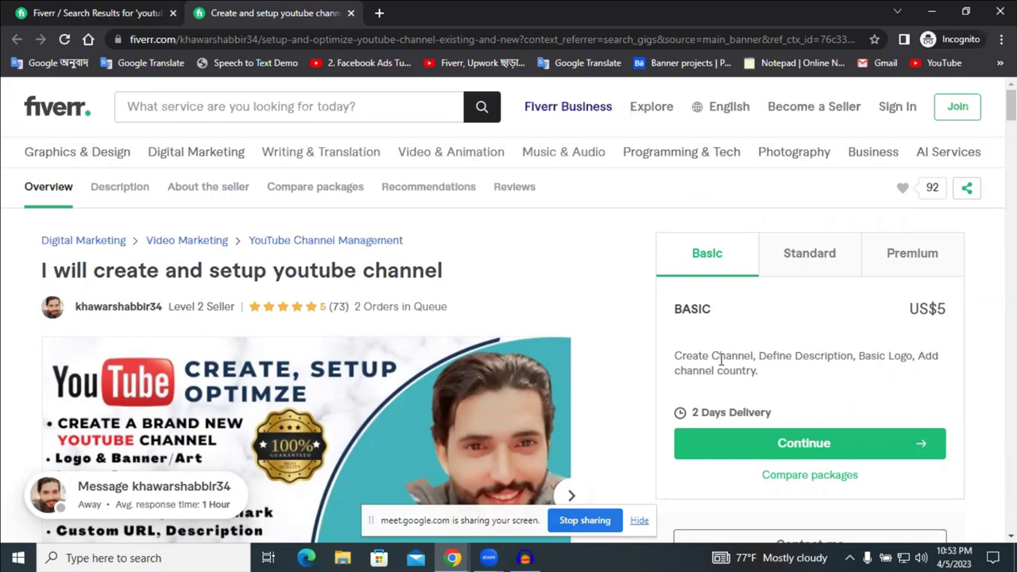
{"action": "left_click_drag", "start_coordinate": [710, 359], "coordinate": [691, 359]}
{"action": "left_click_drag", "start_coordinate": [785, 355], "coordinate": [855, 355]}
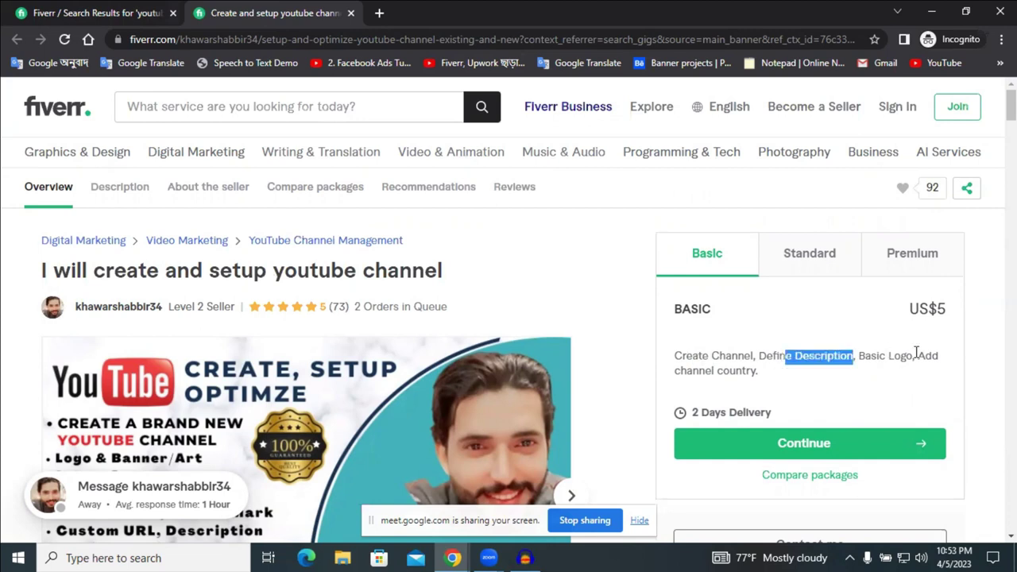
{"action": "double_click", "coordinate": [909, 355]}
{"action": "left_click_drag", "start_coordinate": [933, 355], "coordinate": [915, 357]}
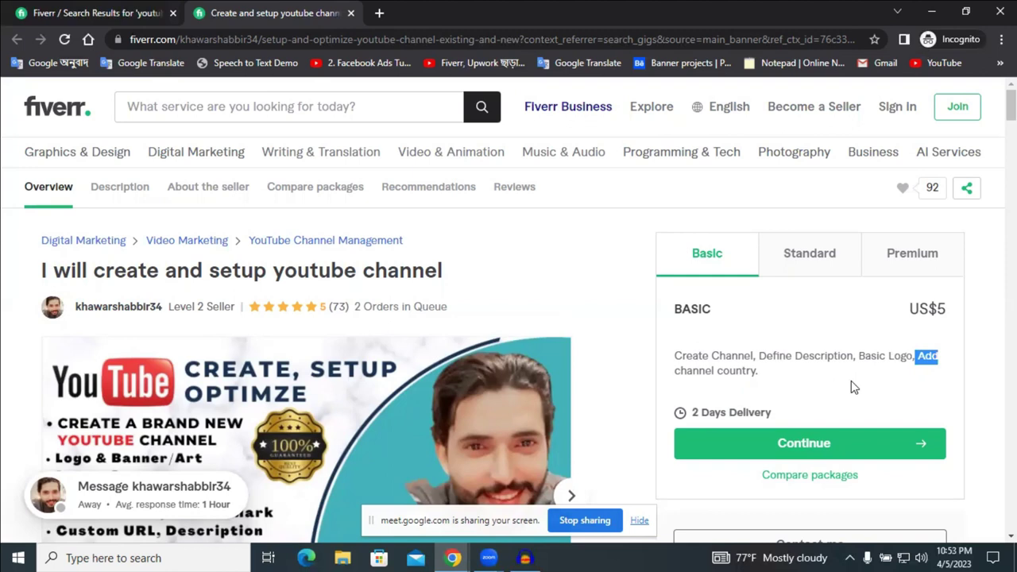
- Examine the price and included services of the gig's Standard and Premium packages
{"action": "left_click", "coordinate": [805, 257]}
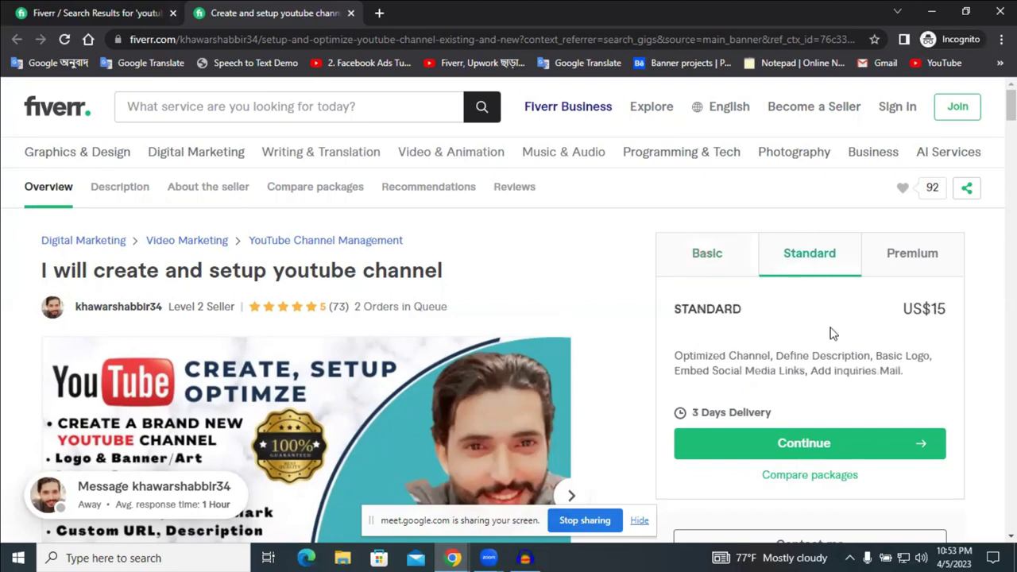
{"action": "left_click_drag", "start_coordinate": [672, 357], "coordinate": [727, 357]}
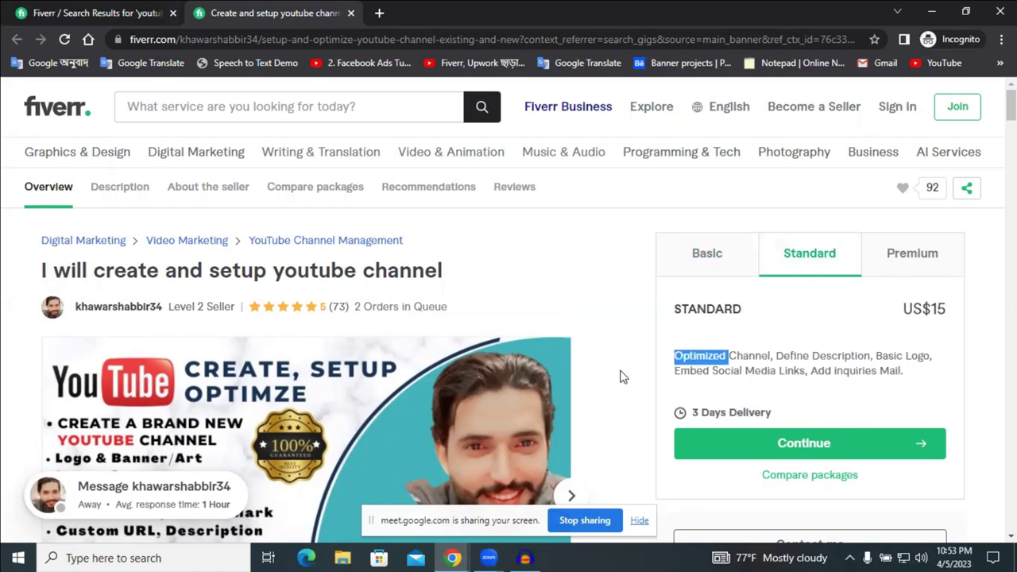
{"action": "left_click_drag", "start_coordinate": [675, 371], "coordinate": [794, 385]}
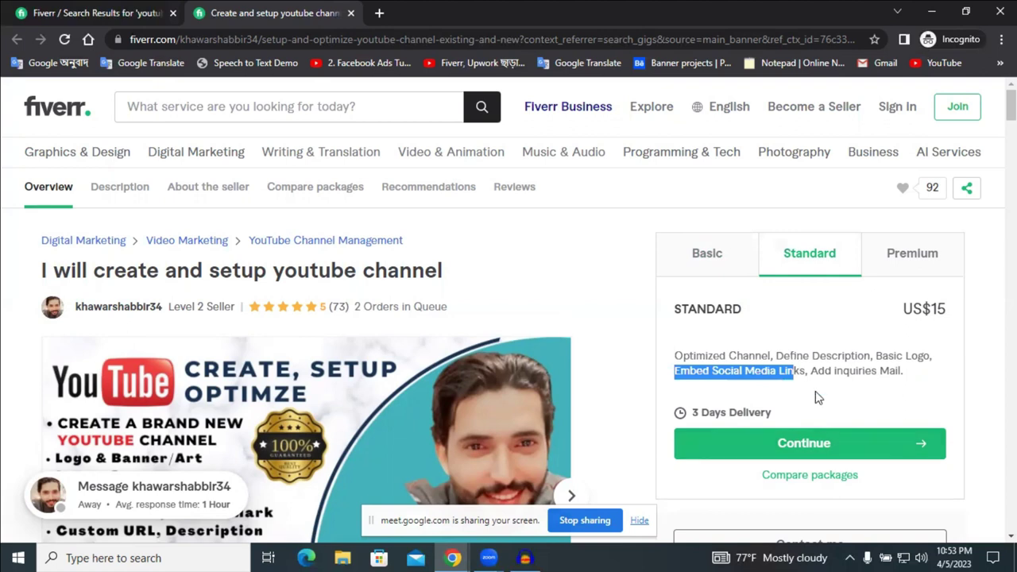
{"action": "double_click", "coordinate": [789, 372]}
{"action": "left_click", "coordinate": [910, 268]}
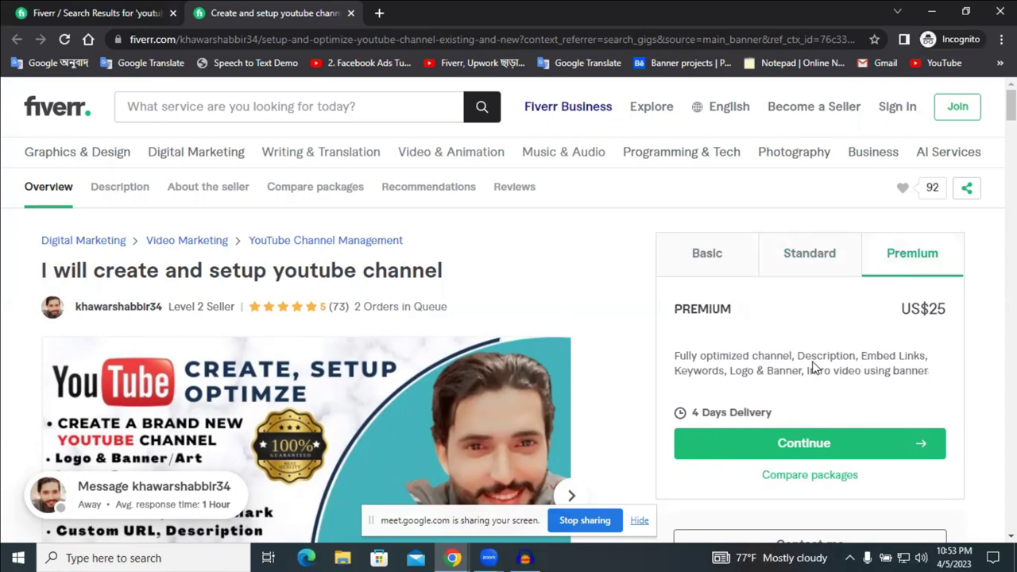
{"action": "triple_click", "coordinate": [768, 370]}
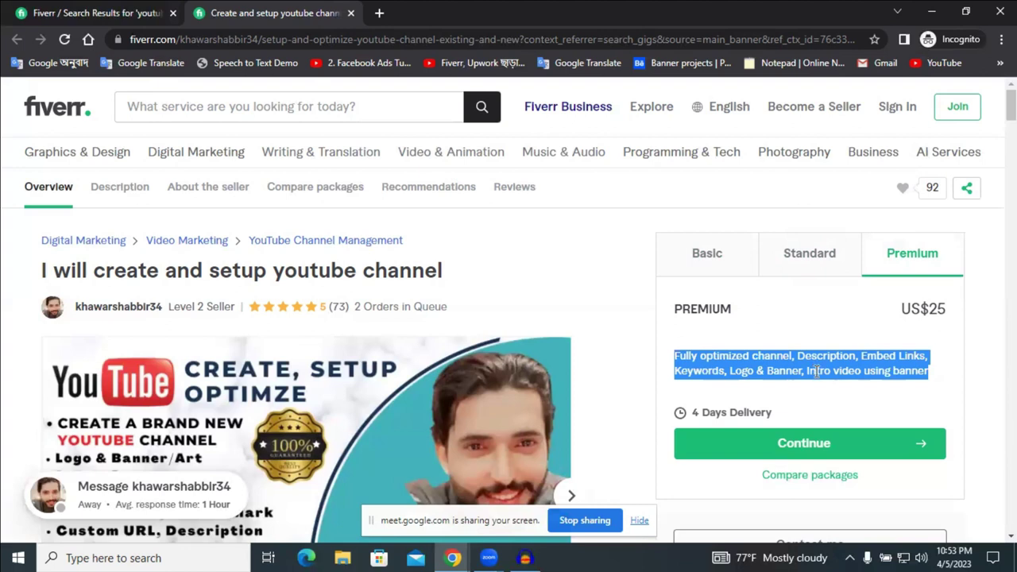
- Look over the gig's gallery image and check the seller's level, rating and orders in queue
{"action": "scroll", "coordinate": [601, 318], "scroll_direction": "down", "scroll_amount": 3}
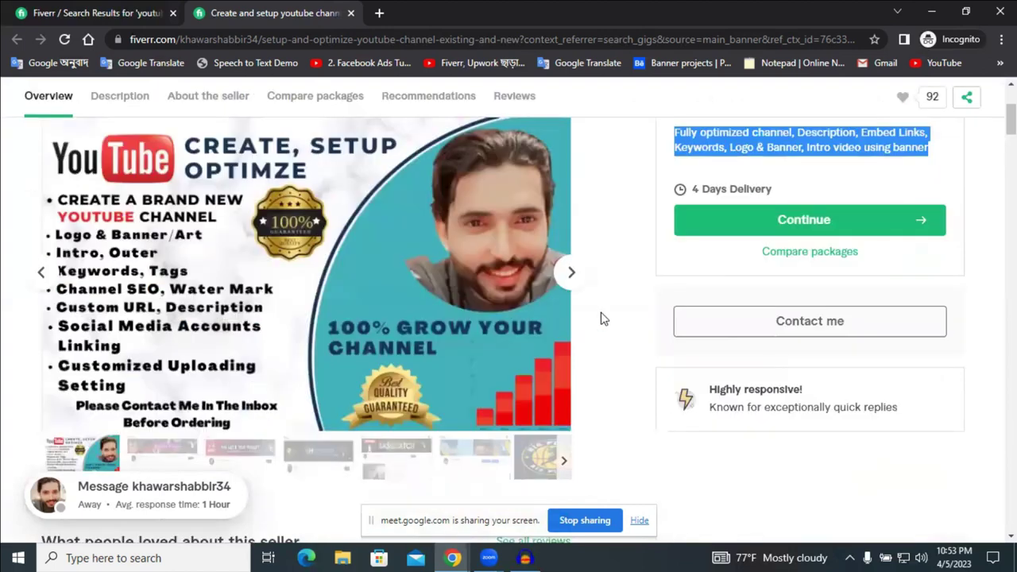
{"action": "scroll", "coordinate": [602, 318], "scroll_direction": "up", "scroll_amount": 3}
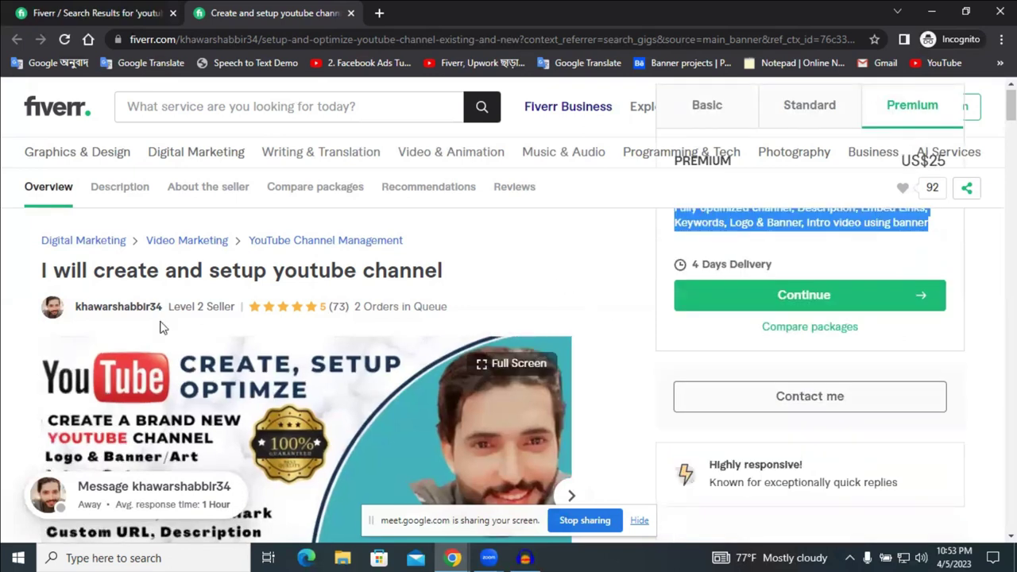
{"action": "left_click_drag", "start_coordinate": [366, 309], "coordinate": [352, 306]}
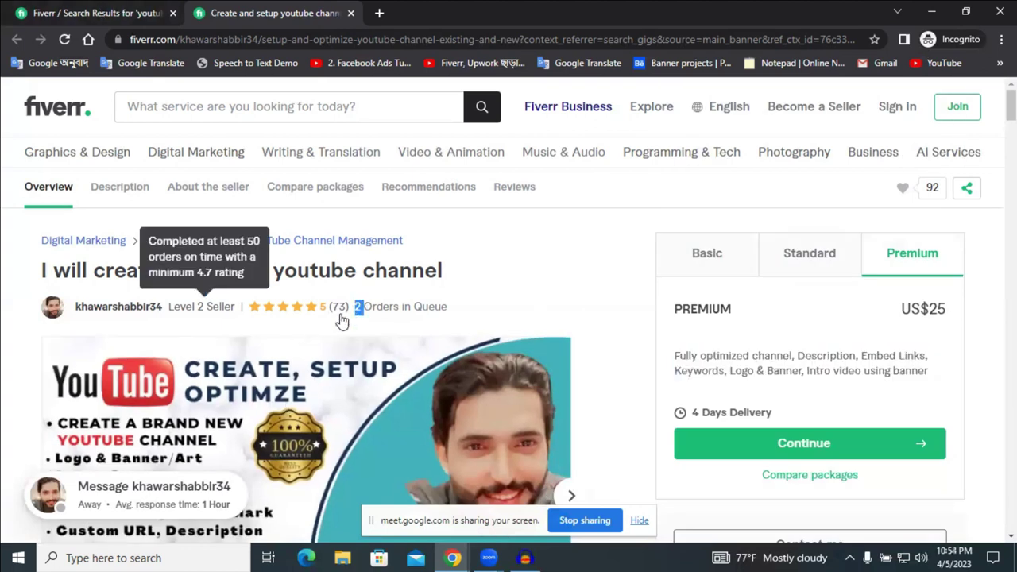
- Open the third search result, the logo and banner channel creation gig, in a new browser tab and check its reviews and queued orders
{"action": "left_click", "coordinate": [80, 6]}
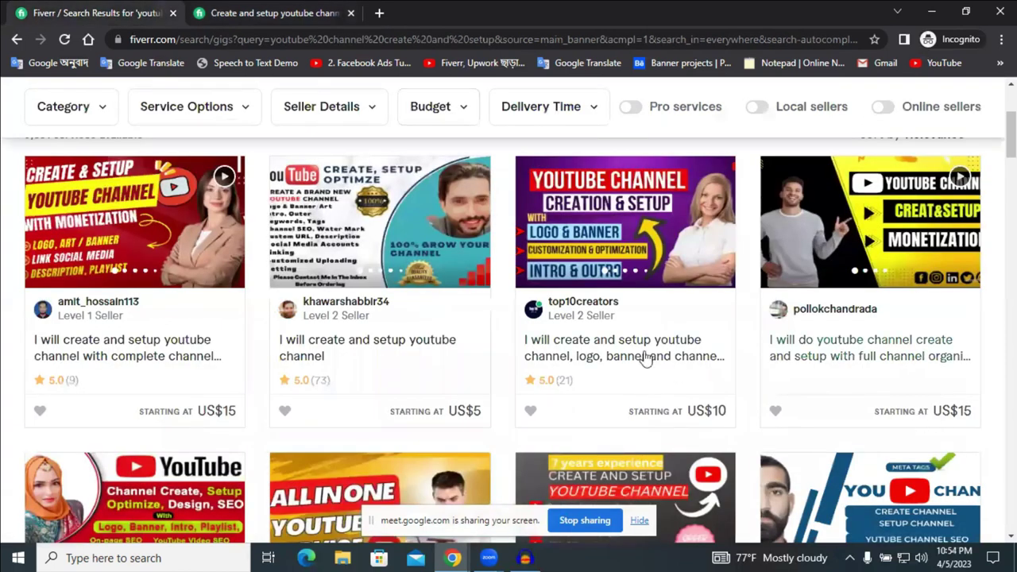
{"action": "right_click", "coordinate": [646, 357]}
{"action": "key", "text": "t"}
{"action": "left_click", "coordinate": [431, 8]}
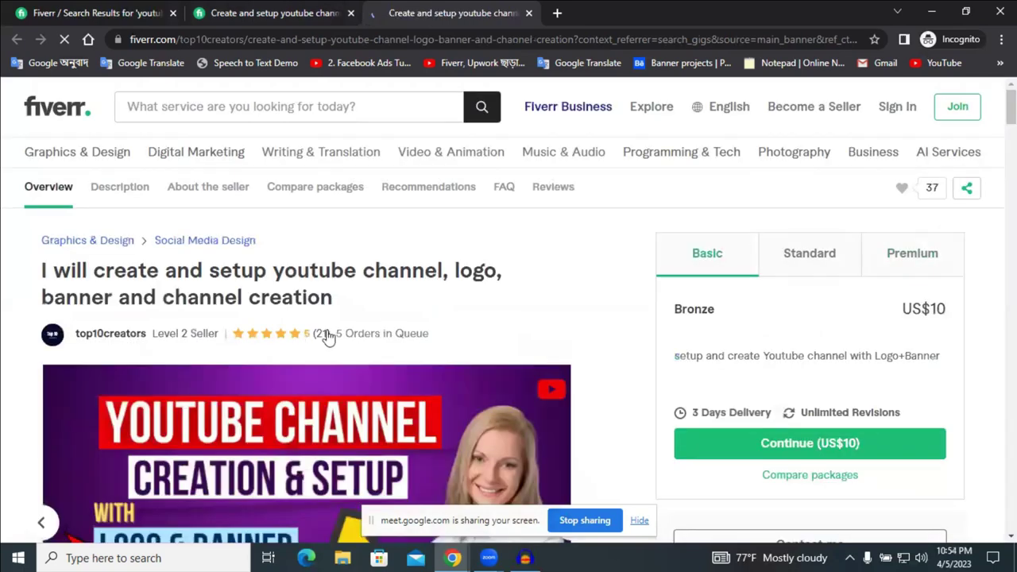
{"action": "left_click_drag", "start_coordinate": [302, 334], "coordinate": [344, 334]}
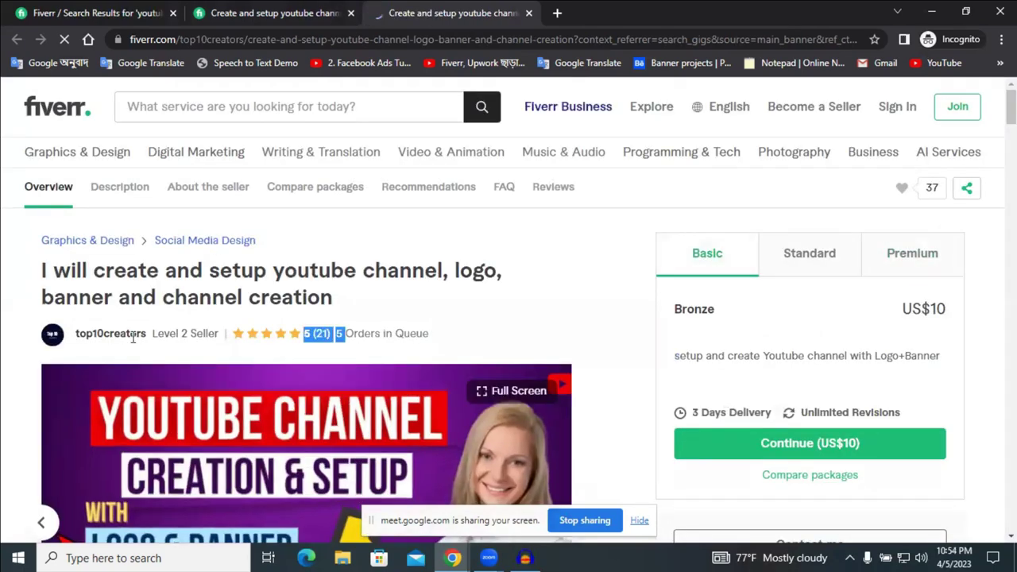
- Return to the search results and browse further down the competing YouTube channel setup gigs and their starting prices
{"action": "key", "text": "ctrl+1"}
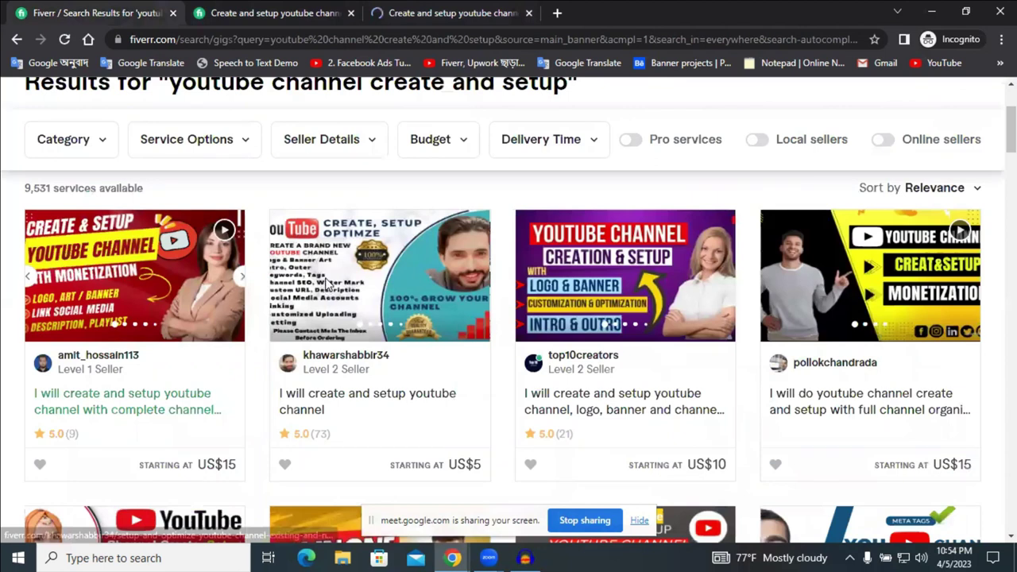
{"action": "scroll", "coordinate": [415, 295], "scroll_direction": "down", "scroll_amount": 7}
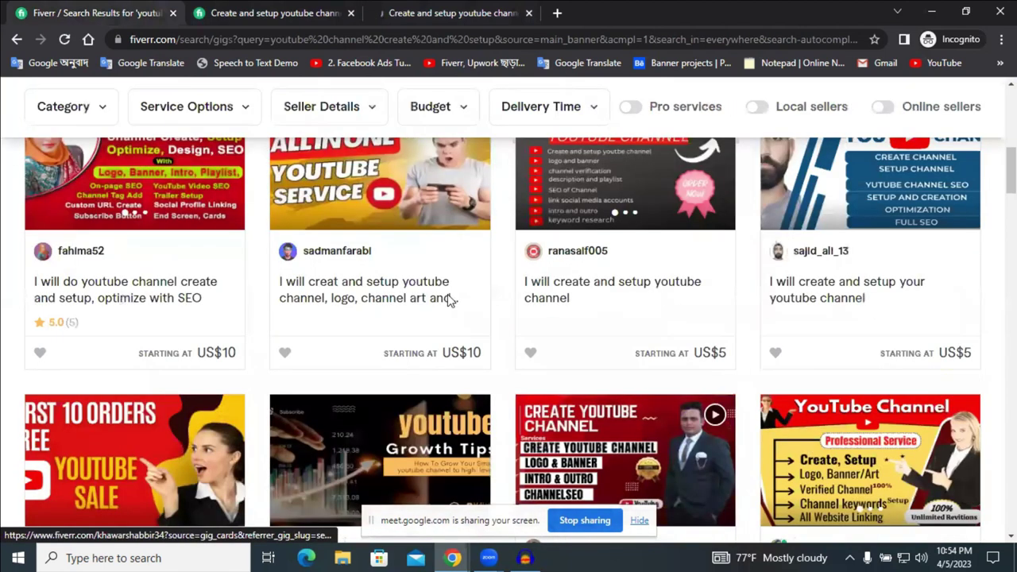
{"action": "scroll", "coordinate": [447, 297], "scroll_direction": "down", "scroll_amount": 3}
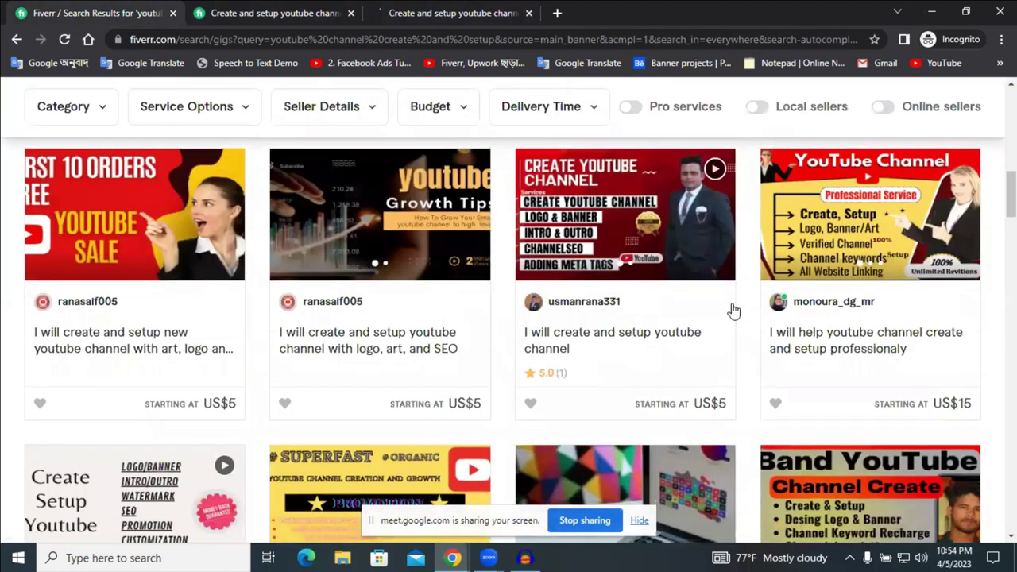
{"action": "scroll", "coordinate": [734, 312], "scroll_direction": "down", "scroll_amount": 5}
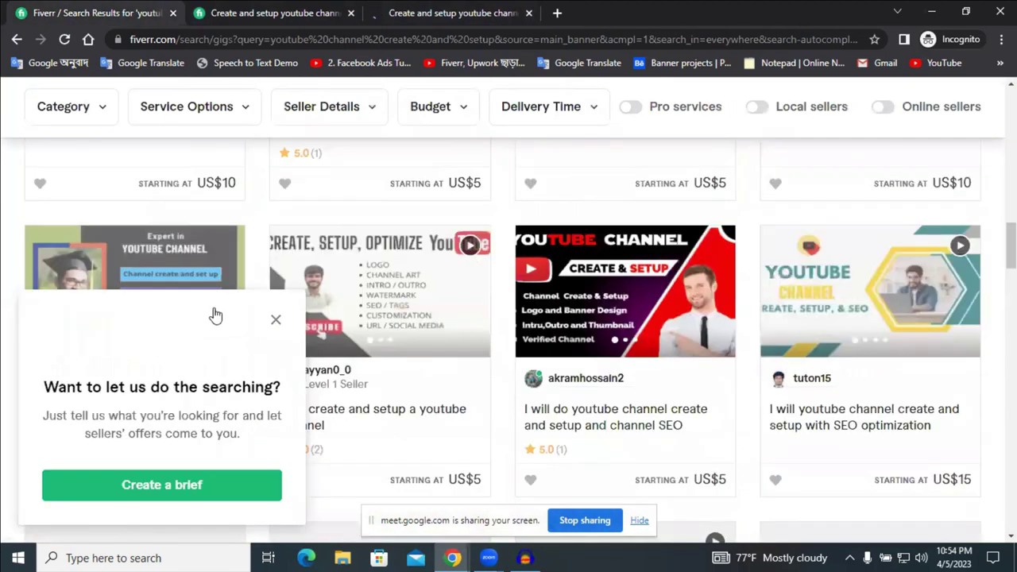
- Dismiss the brief offer and look through the remaining channel setup gigs down to the end of the first results page
{"action": "left_click", "coordinate": [276, 318]}
{"action": "scroll", "coordinate": [400, 319], "scroll_direction": "down", "scroll_amount": 6}
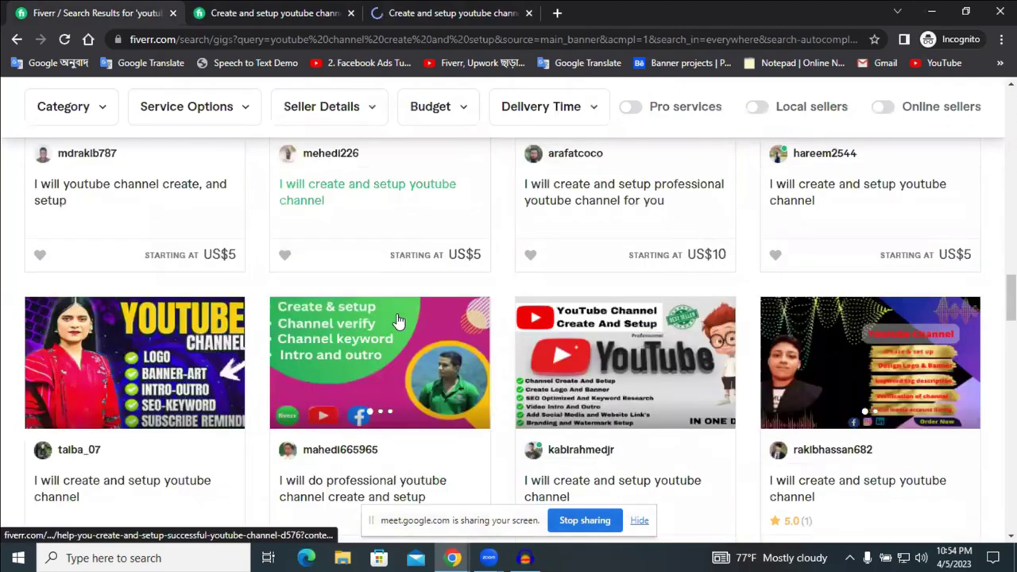
{"action": "scroll", "coordinate": [400, 320], "scroll_direction": "down", "scroll_amount": 3}
{"action": "scroll", "coordinate": [402, 319], "scroll_direction": "down", "scroll_amount": 5}
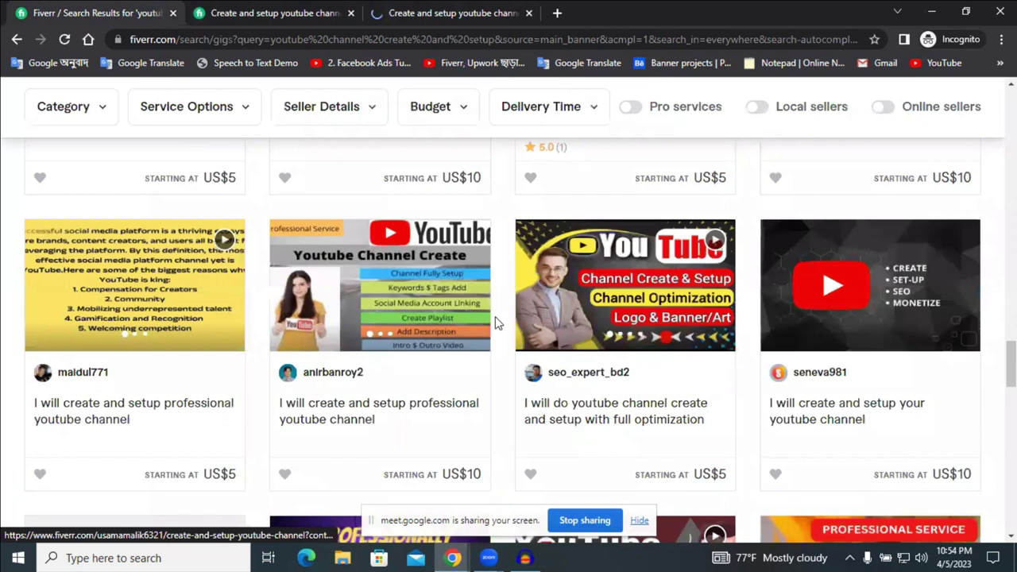
{"action": "scroll", "coordinate": [499, 322], "scroll_direction": "down", "scroll_amount": 5}
{"action": "scroll", "coordinate": [503, 326], "scroll_direction": "down", "scroll_amount": 4}
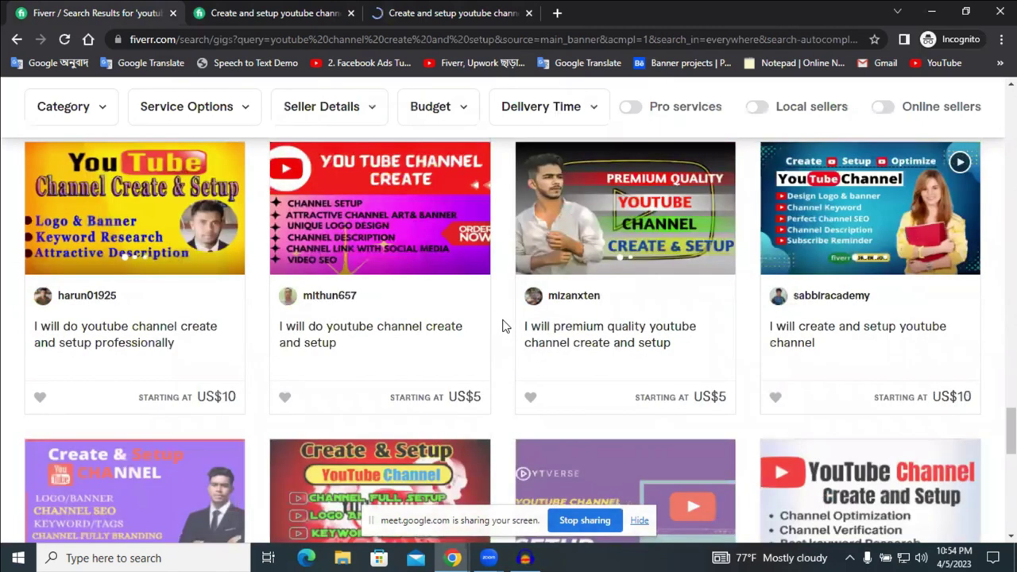
{"action": "scroll", "coordinate": [502, 326], "scroll_direction": "down", "scroll_amount": 5}
{"action": "scroll", "coordinate": [801, 354], "scroll_direction": "down", "scroll_amount": 1}
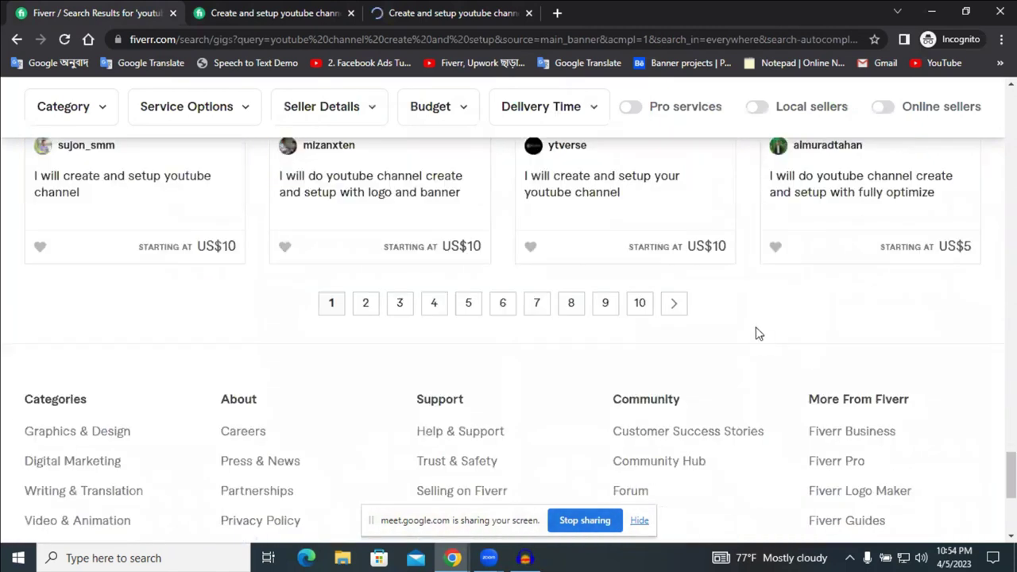
- Go back up through the results to the start of the list, comparing the gigs' ratings and starting prices
{"action": "scroll", "coordinate": [756, 334], "scroll_direction": "up", "scroll_amount": 4}
{"action": "scroll", "coordinate": [756, 334], "scroll_direction": "up", "scroll_amount": 5}
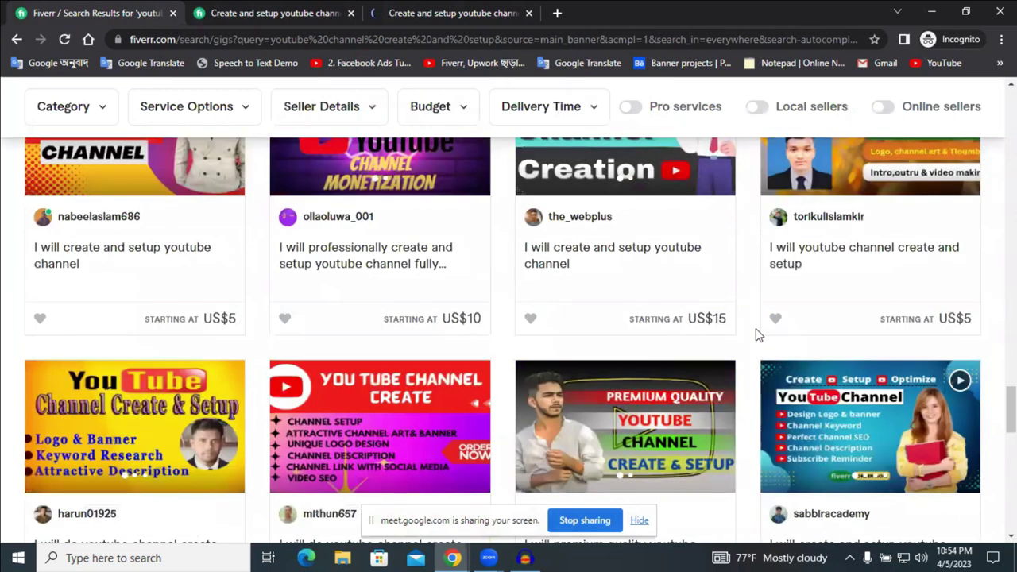
{"action": "scroll", "coordinate": [756, 333], "scroll_direction": "up", "scroll_amount": 3}
{"action": "scroll", "coordinate": [755, 334], "scroll_direction": "up", "scroll_amount": 3}
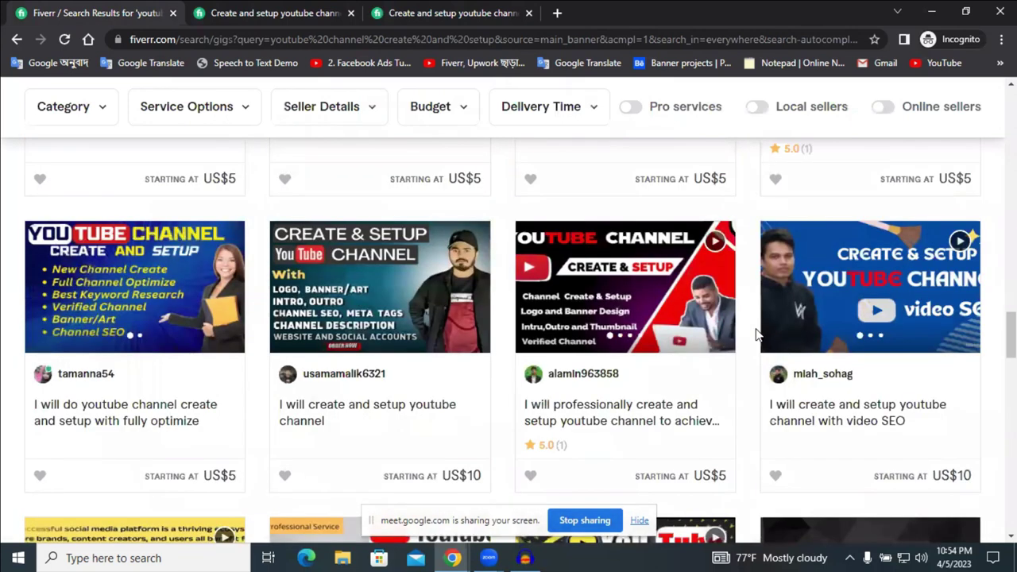
{"action": "scroll", "coordinate": [755, 330], "scroll_direction": "up", "scroll_amount": 3}
{"action": "scroll", "coordinate": [755, 329], "scroll_direction": "up", "scroll_amount": 1}
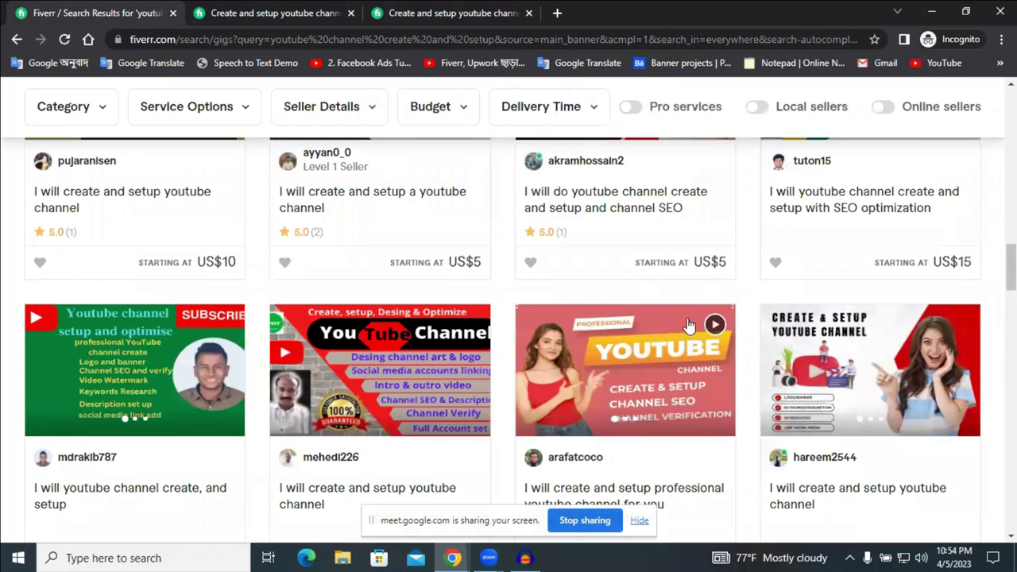
{"action": "scroll", "coordinate": [393, 282], "scroll_direction": "up", "scroll_amount": 3}
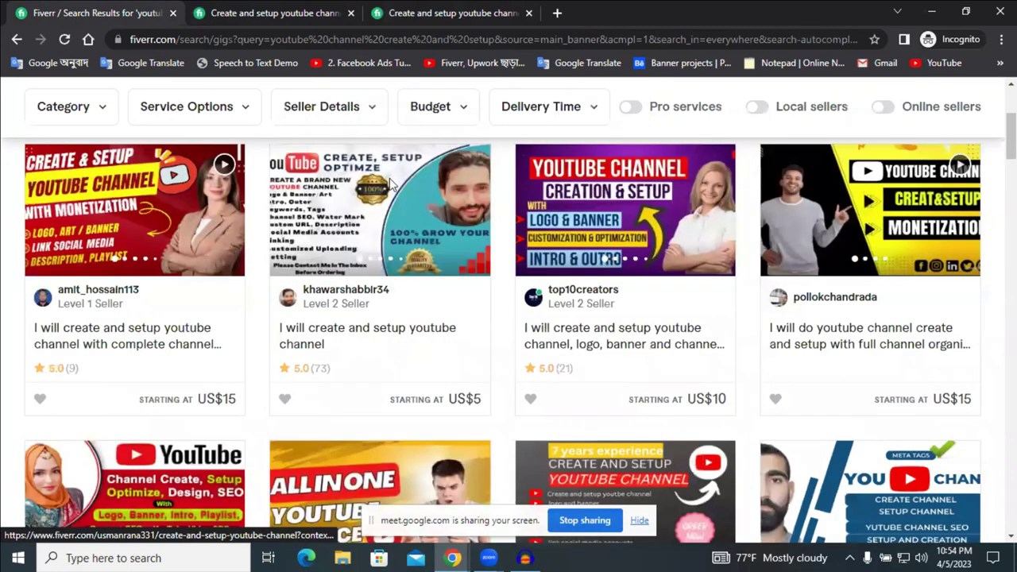
{"action": "scroll", "coordinate": [394, 183], "scroll_direction": "up", "scroll_amount": 3}
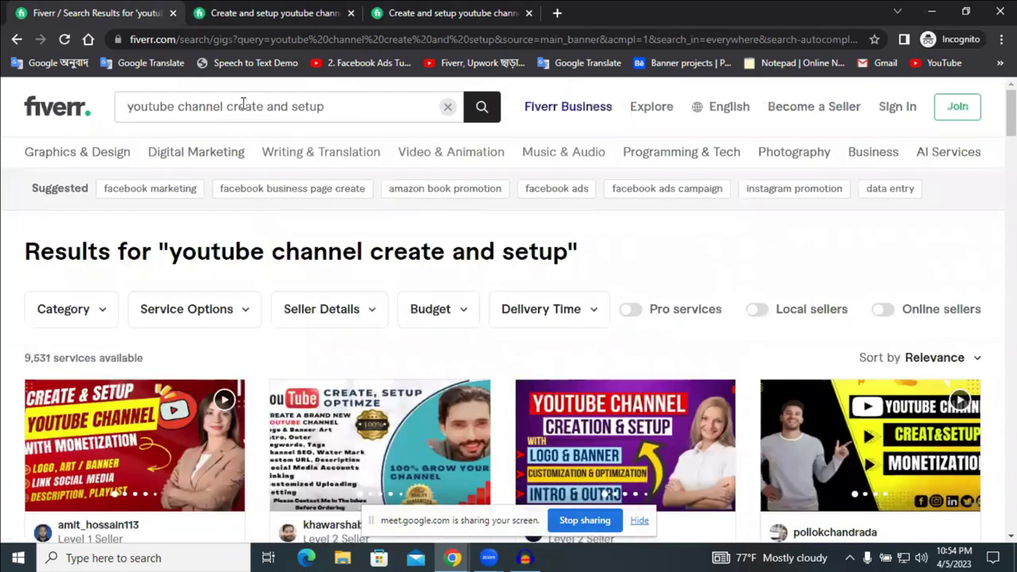
- Search Fiverr for "youtube channel optimization" using the suggested phrase and look at the first gigs
{"action": "left_click_drag", "start_coordinate": [325, 107], "coordinate": [230, 104]}
{"action": "type", "text": "c"}
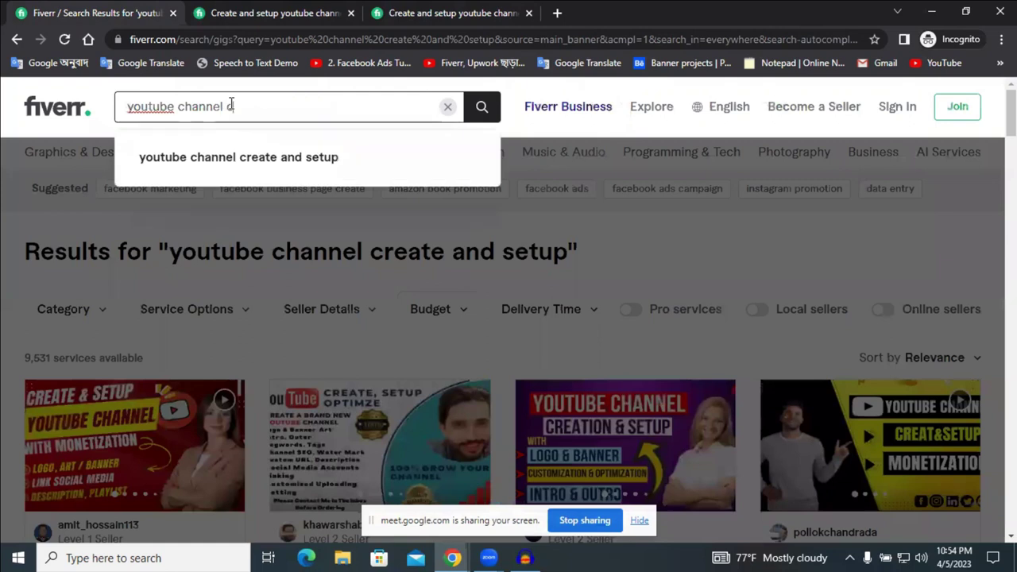
{"action": "type", "text": "pt"}
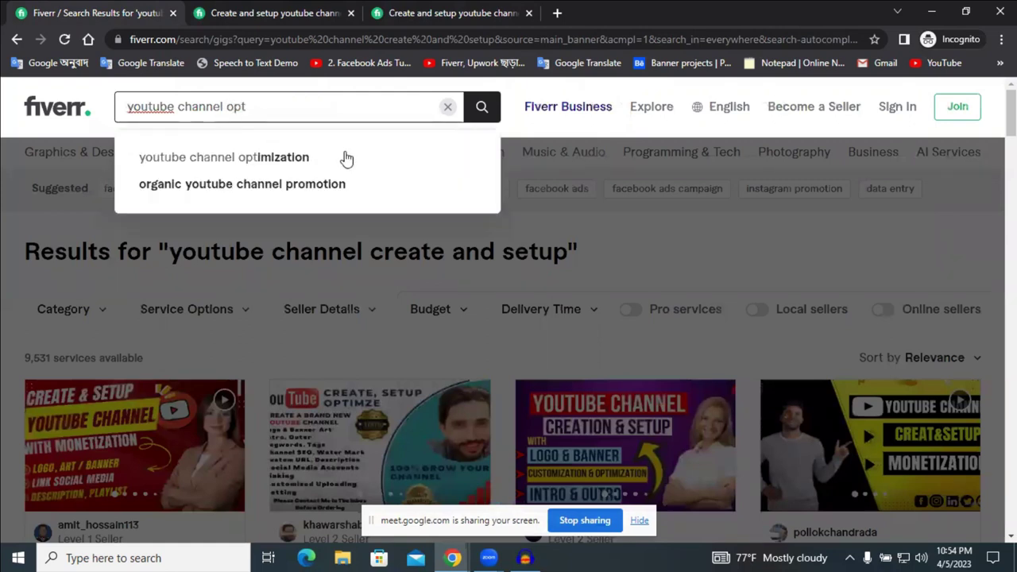
{"action": "left_click", "coordinate": [346, 159]}
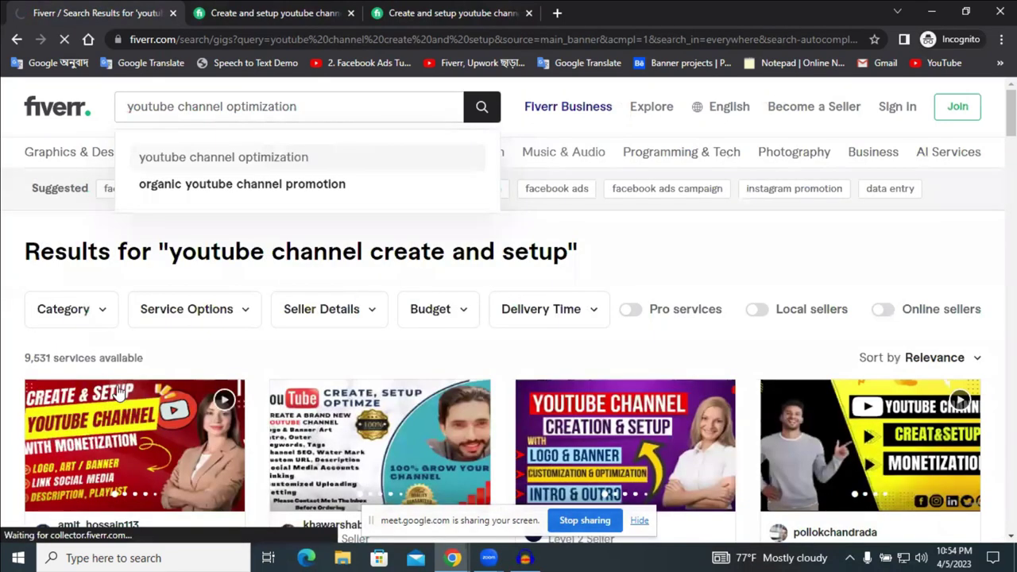
{"action": "scroll", "coordinate": [405, 296], "scroll_direction": "down", "scroll_amount": 3}
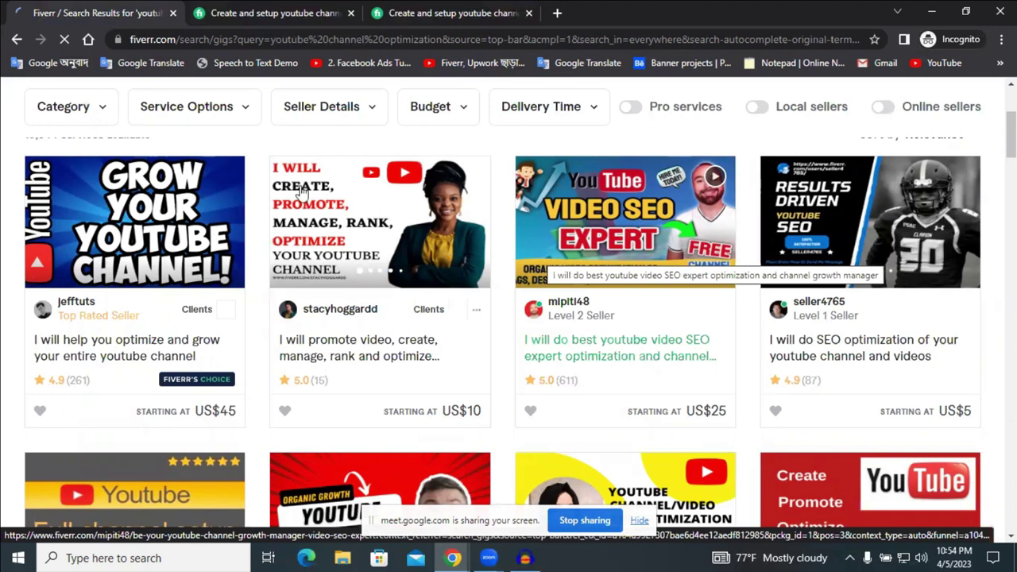
- Highlight the phrase "youtube channel optimization" in the results heading and review the keyword with its related searches
{"action": "scroll", "coordinate": [302, 193], "scroll_direction": "up", "scroll_amount": 2}
{"action": "left_click_drag", "start_coordinate": [169, 171], "coordinate": [436, 167]}
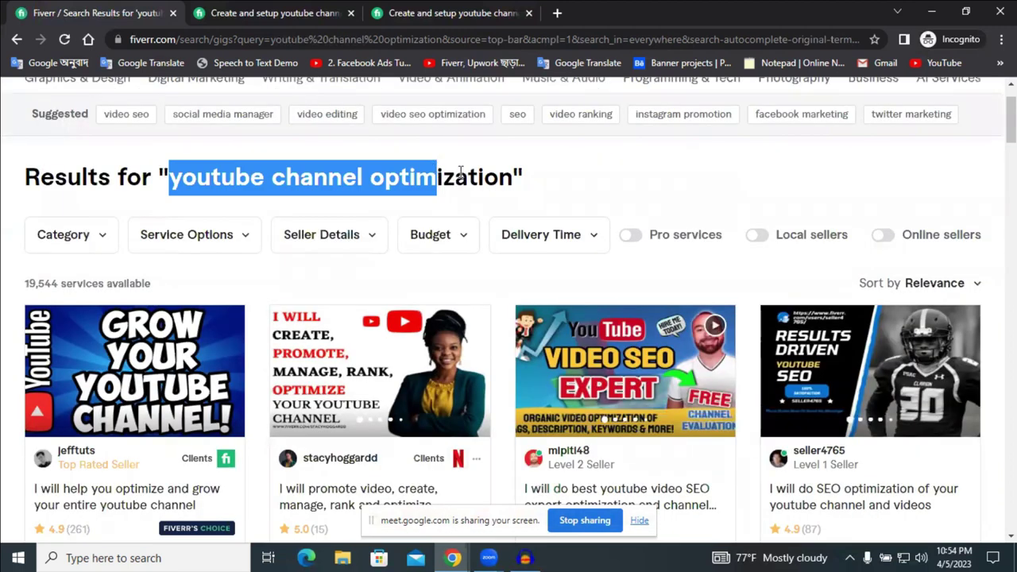
{"action": "left_click", "coordinate": [502, 177]}
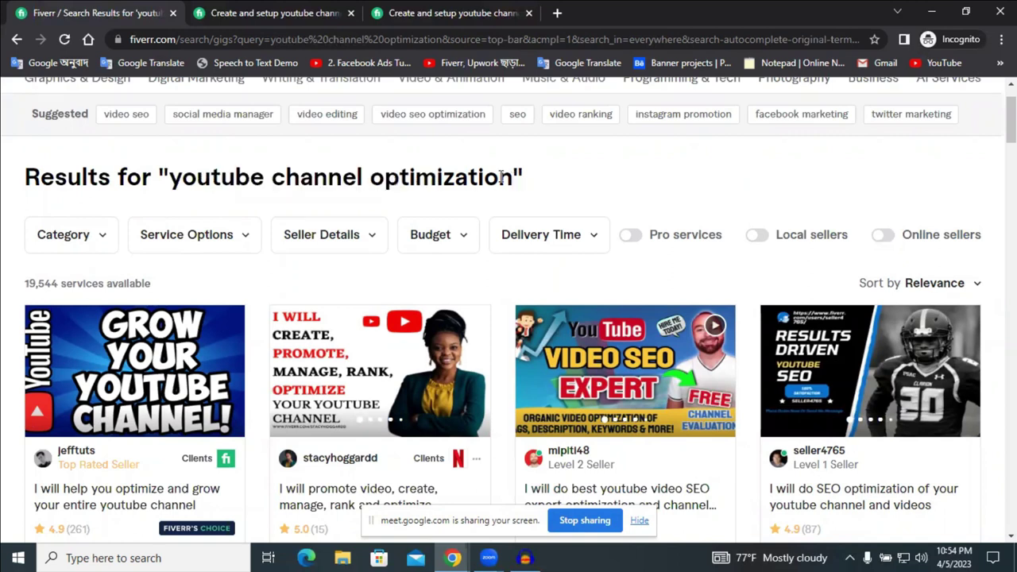
{"action": "left_click_drag", "start_coordinate": [502, 177], "coordinate": [515, 177]}
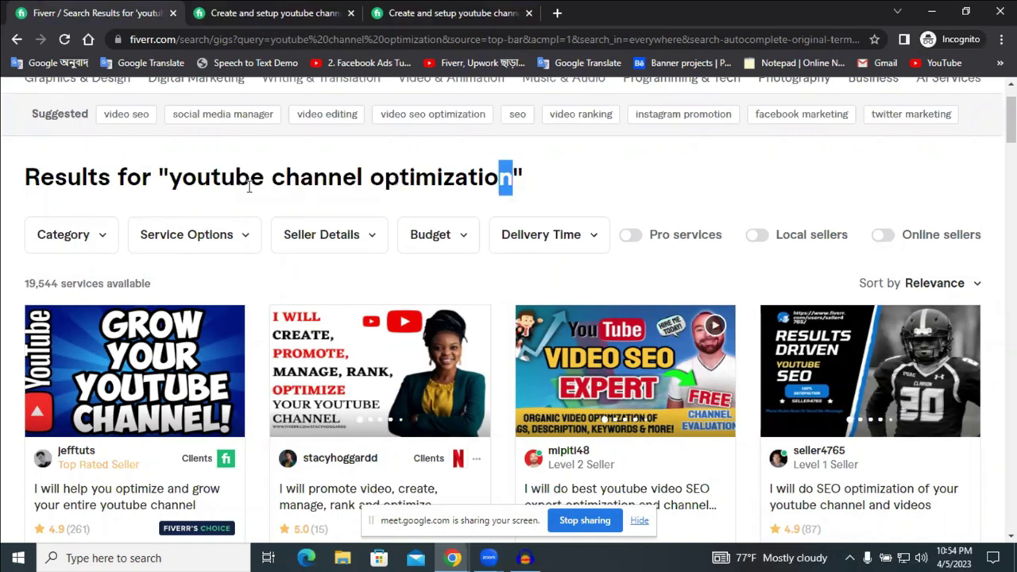
{"action": "left_click", "coordinate": [559, 195]}
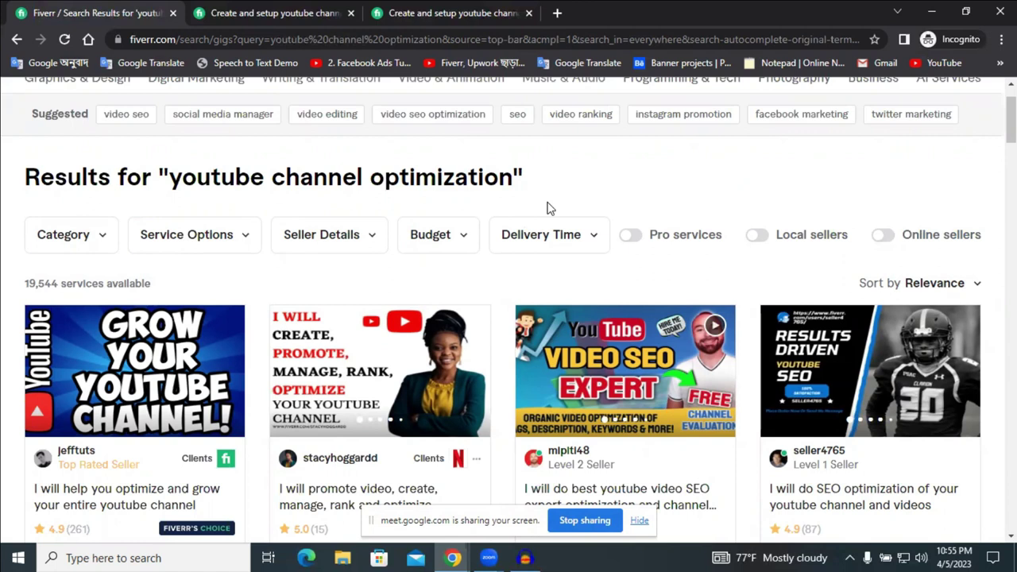
{"action": "scroll", "coordinate": [546, 210], "scroll_direction": "up", "scroll_amount": 1}
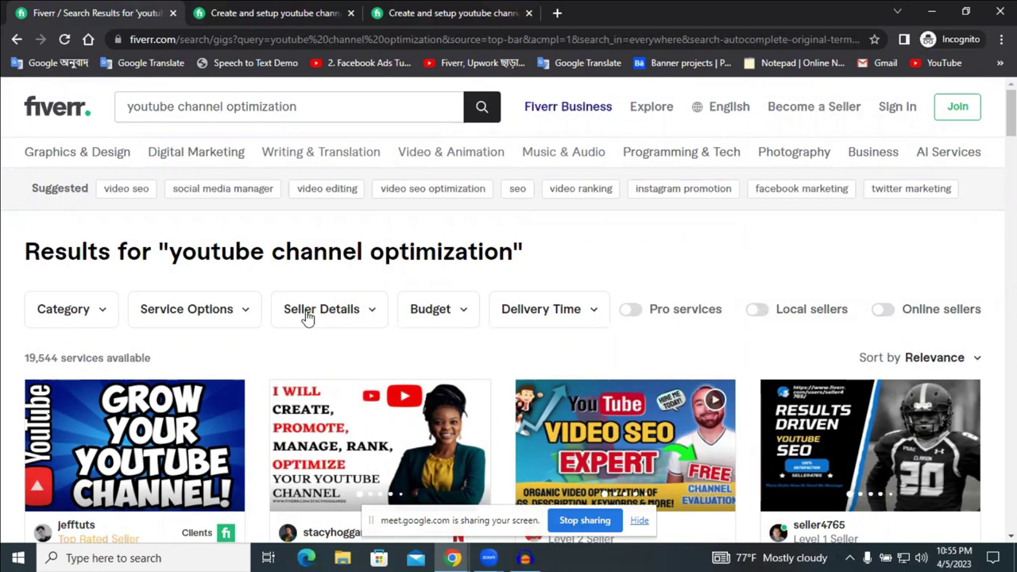
{"action": "left_click_drag", "start_coordinate": [170, 253], "coordinate": [512, 253]}
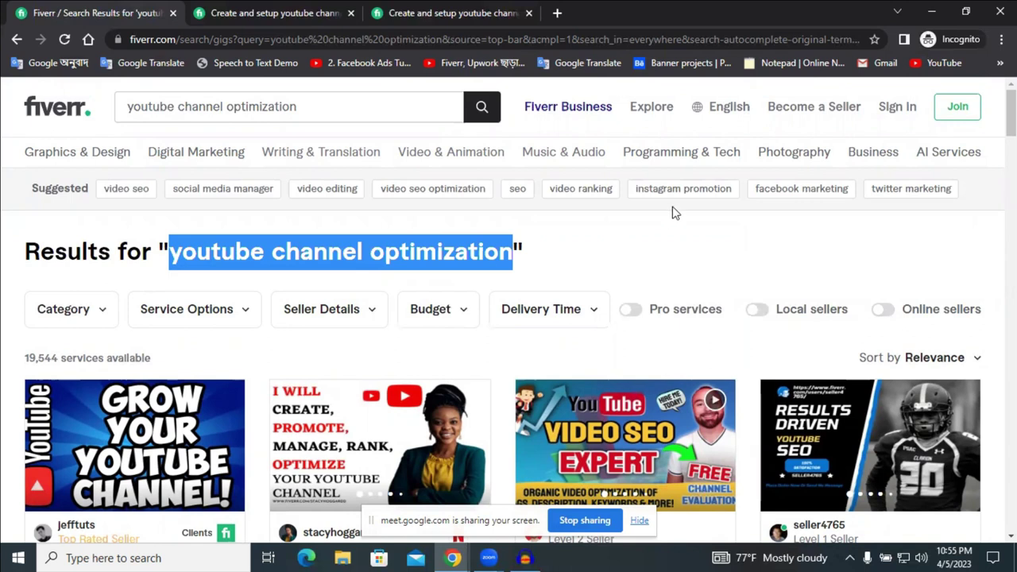
{"action": "scroll", "coordinate": [357, 323], "scroll_direction": "down", "scroll_amount": 1}
{"action": "scroll", "coordinate": [403, 310], "scroll_direction": "up", "scroll_amount": 1}
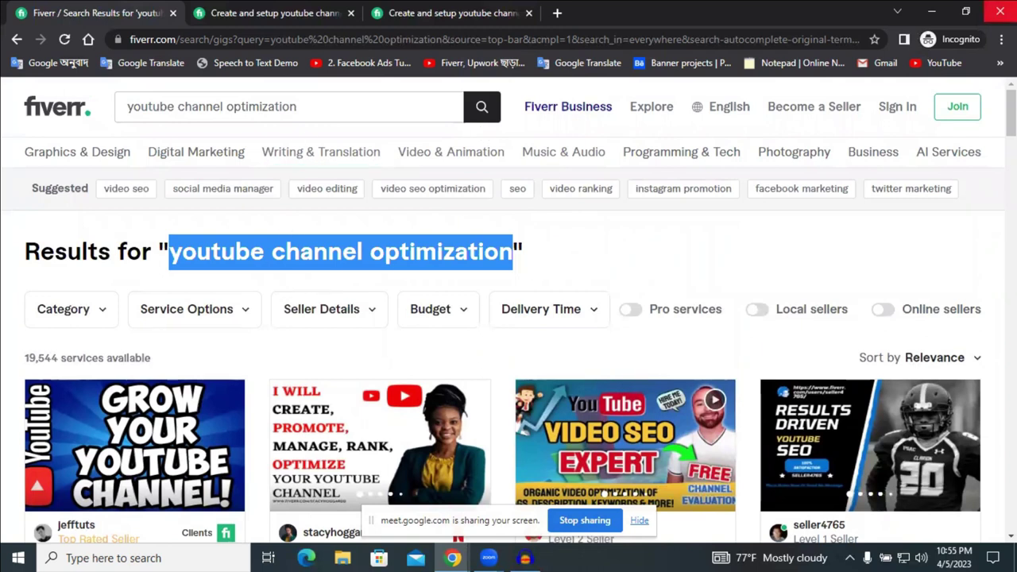
- Close the incognito window with the Fiverr pages and open YouTube in a new tab of the remaining browser window
{"action": "left_click", "coordinate": [1000, 11]}
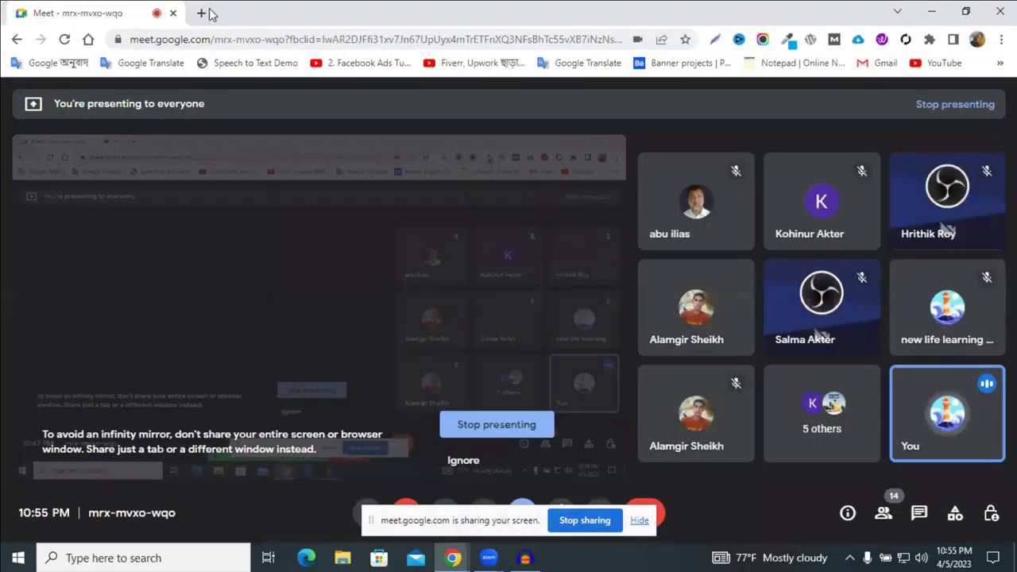
{"action": "left_click", "coordinate": [217, 14]}
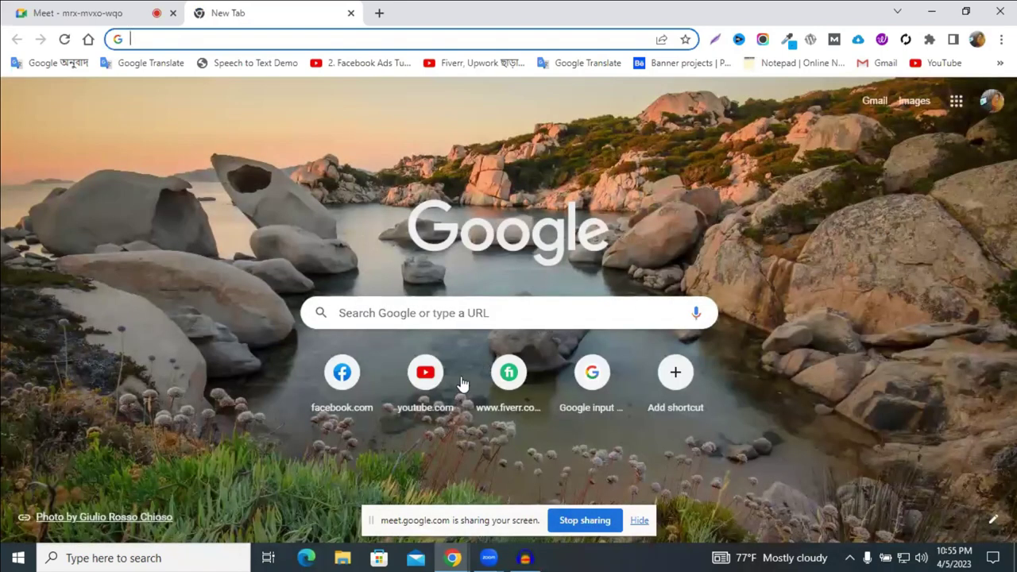
{"action": "left_click", "coordinate": [417, 381]}
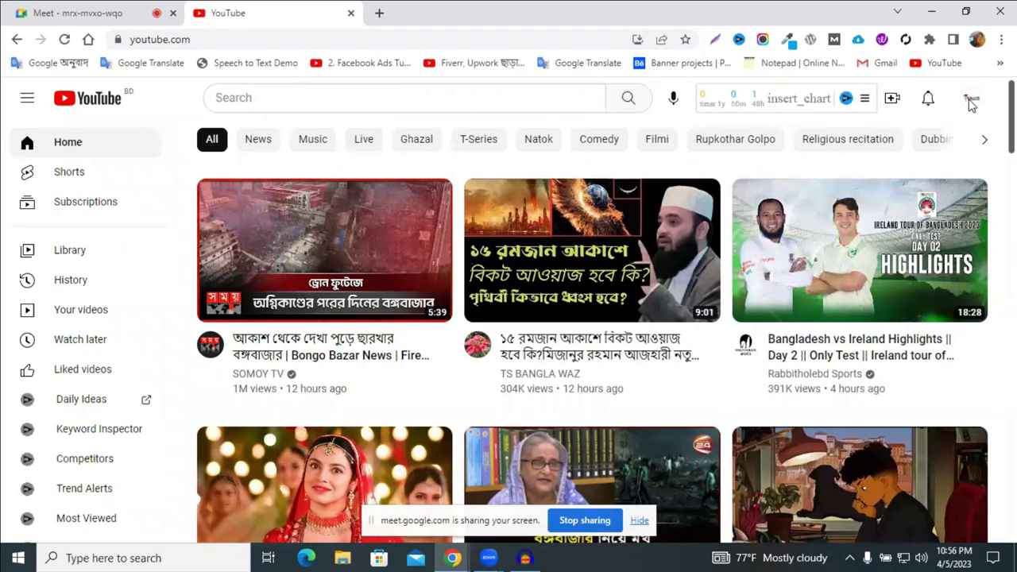
- Open the YouTube account settings and go to the page for adding or managing channels
{"action": "left_click", "coordinate": [971, 104]}
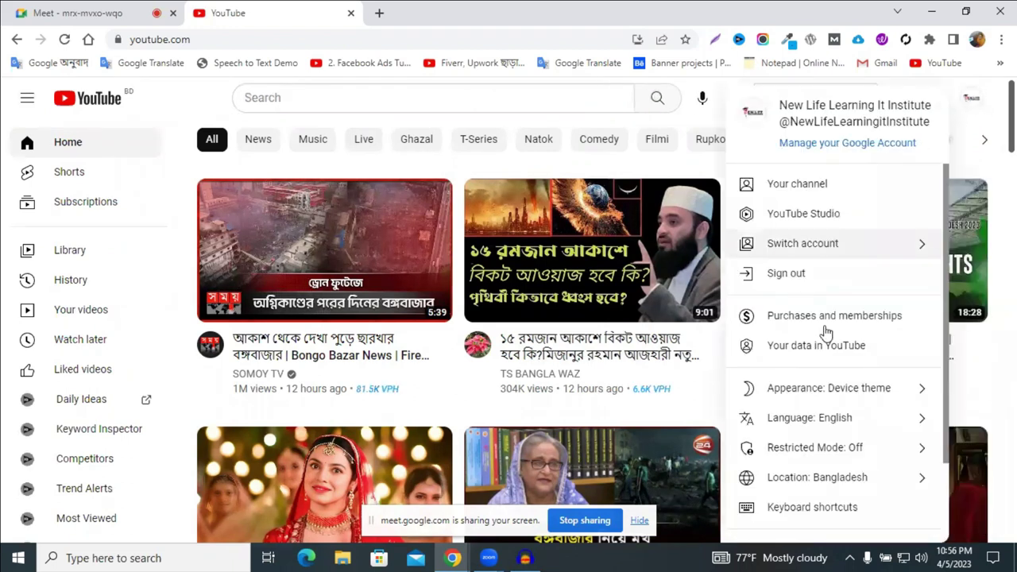
{"action": "scroll", "coordinate": [815, 433], "scroll_direction": "down", "scroll_amount": 1}
{"action": "scroll", "coordinate": [798, 459], "scroll_direction": "down", "scroll_amount": 1}
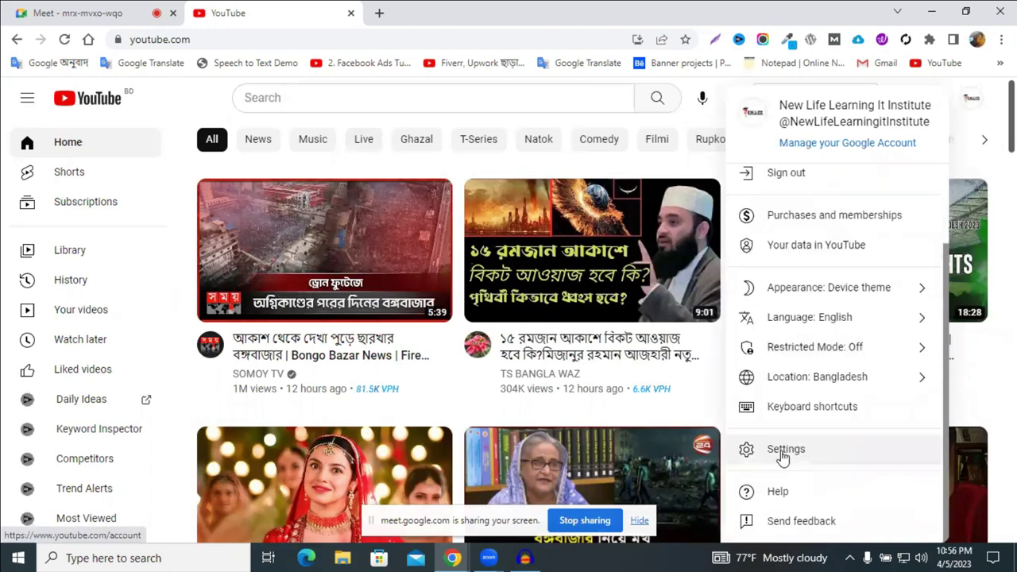
{"action": "left_click", "coordinate": [791, 455]}
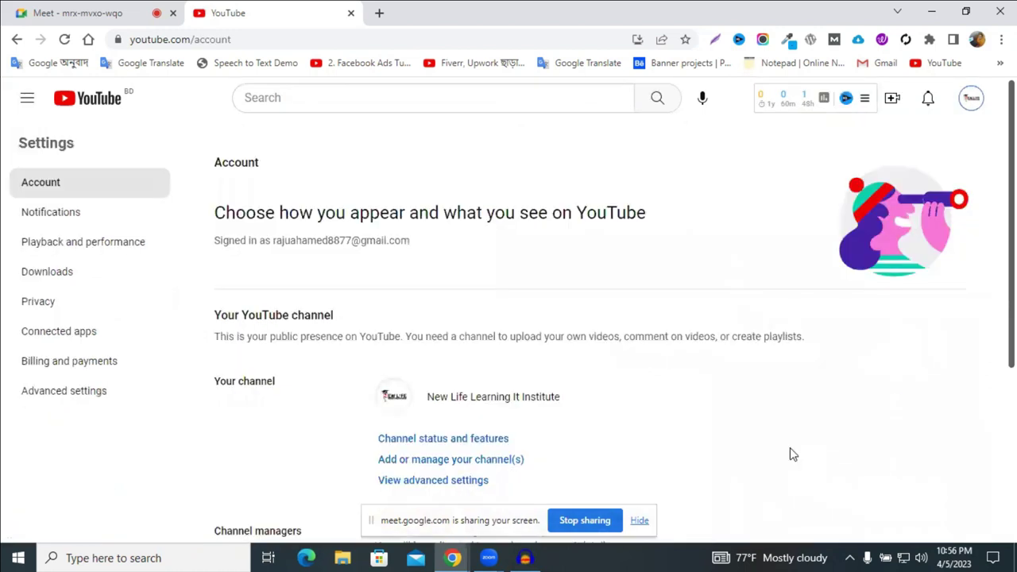
{"action": "scroll", "coordinate": [552, 386], "scroll_direction": "down", "scroll_amount": 2}
{"action": "scroll", "coordinate": [425, 316], "scroll_direction": "down", "scroll_amount": 1}
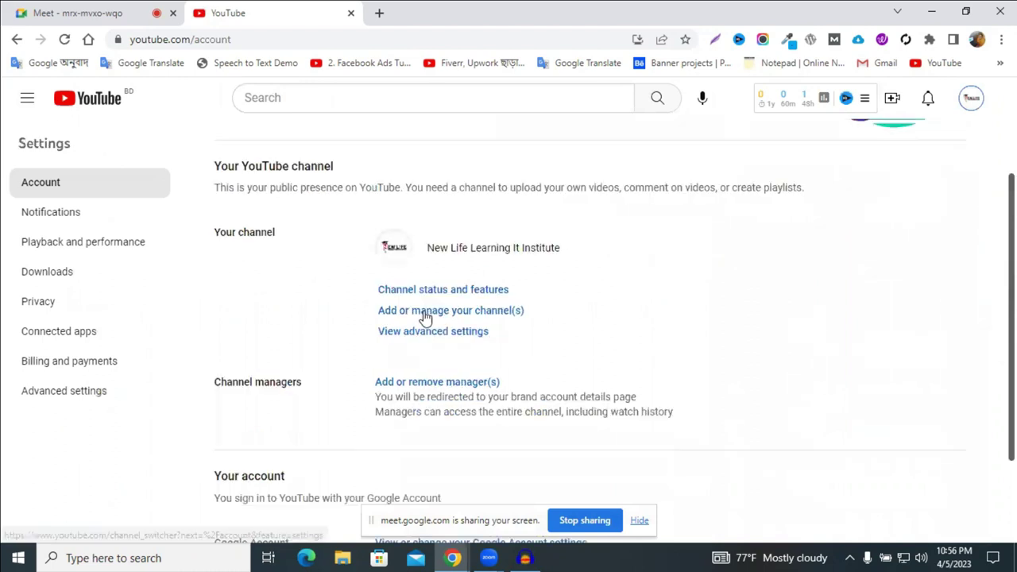
{"action": "left_click", "coordinate": [483, 315]}
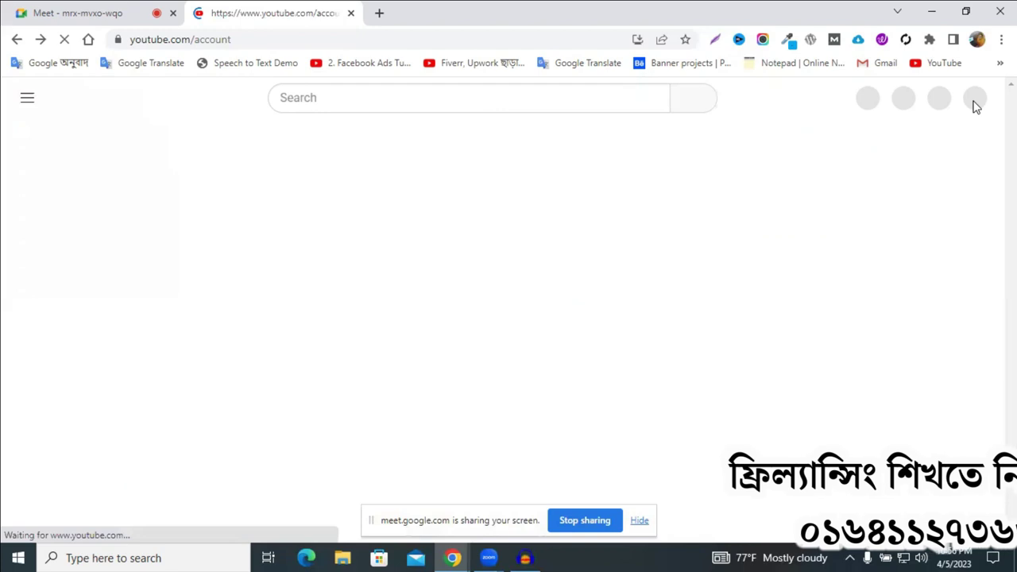
- Reopen the channel list from the account settings and start creating a new channel
{"action": "left_click", "coordinate": [973, 102]}
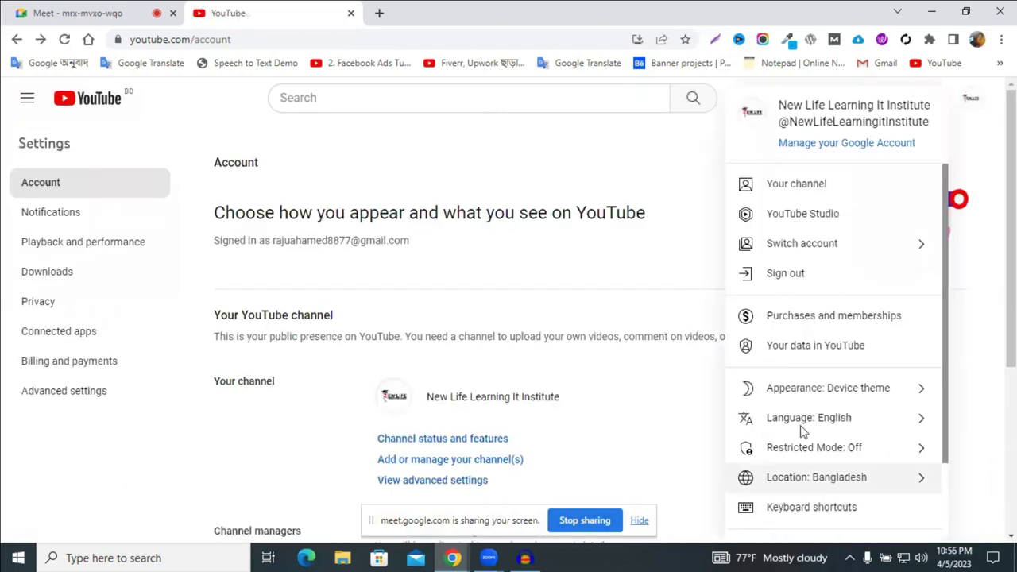
{"action": "scroll", "coordinate": [803, 450], "scroll_direction": "down", "scroll_amount": 2}
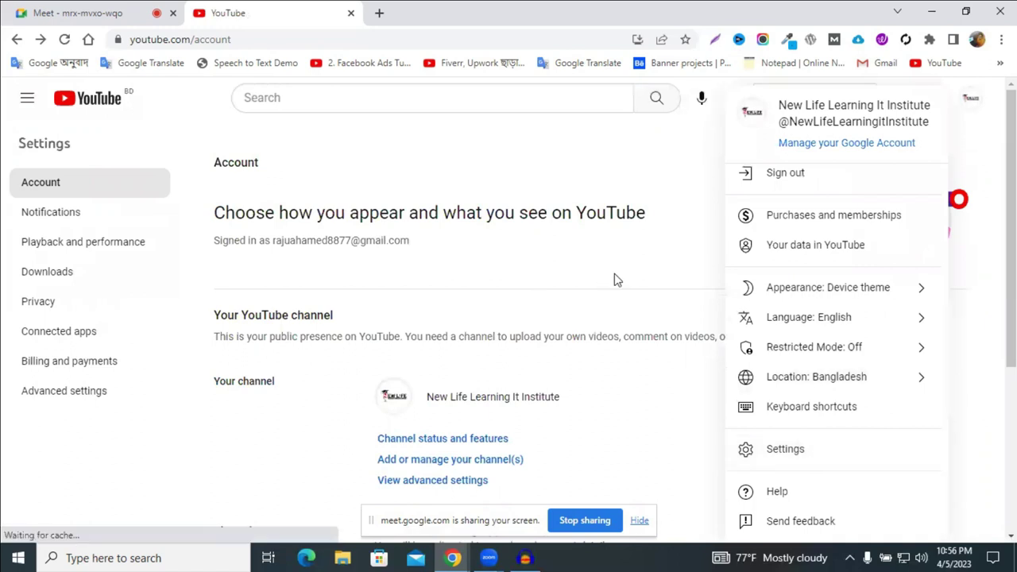
{"action": "scroll", "coordinate": [620, 163], "scroll_direction": "down", "scroll_amount": 1}
{"action": "scroll", "coordinate": [606, 374], "scroll_direction": "down", "scroll_amount": 1}
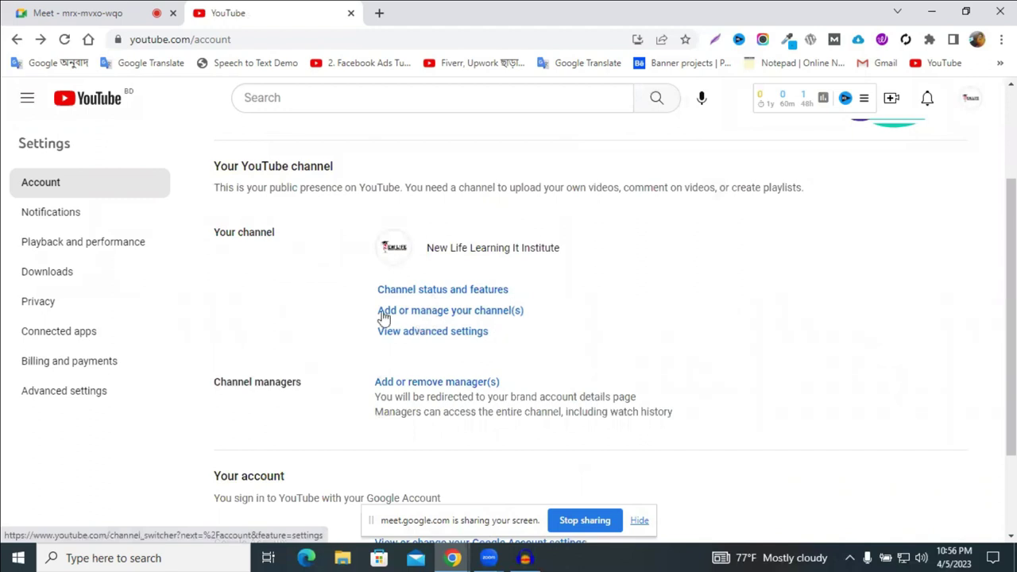
{"action": "left_click", "coordinate": [445, 317]}
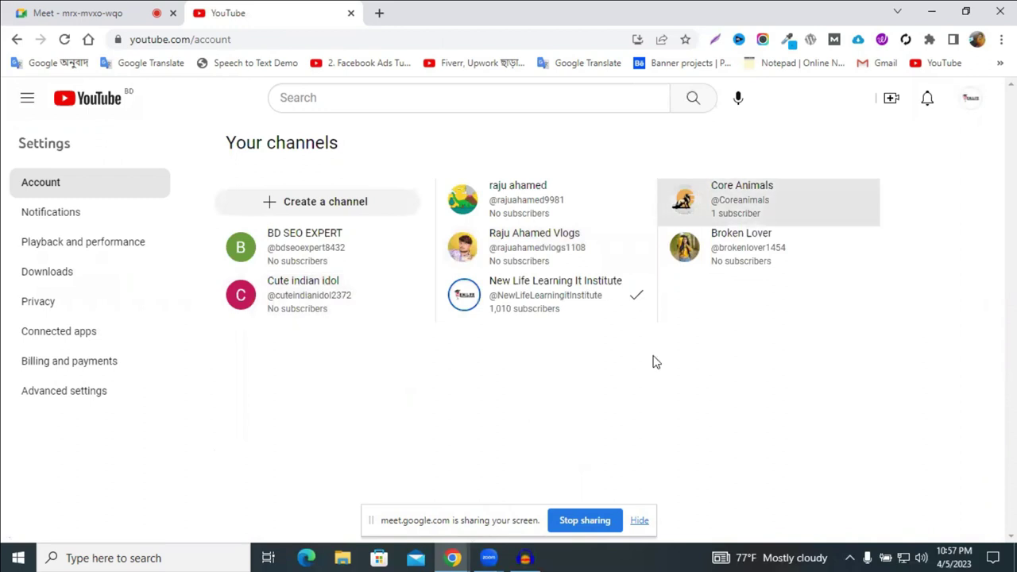
{"action": "left_click", "coordinate": [548, 294]}
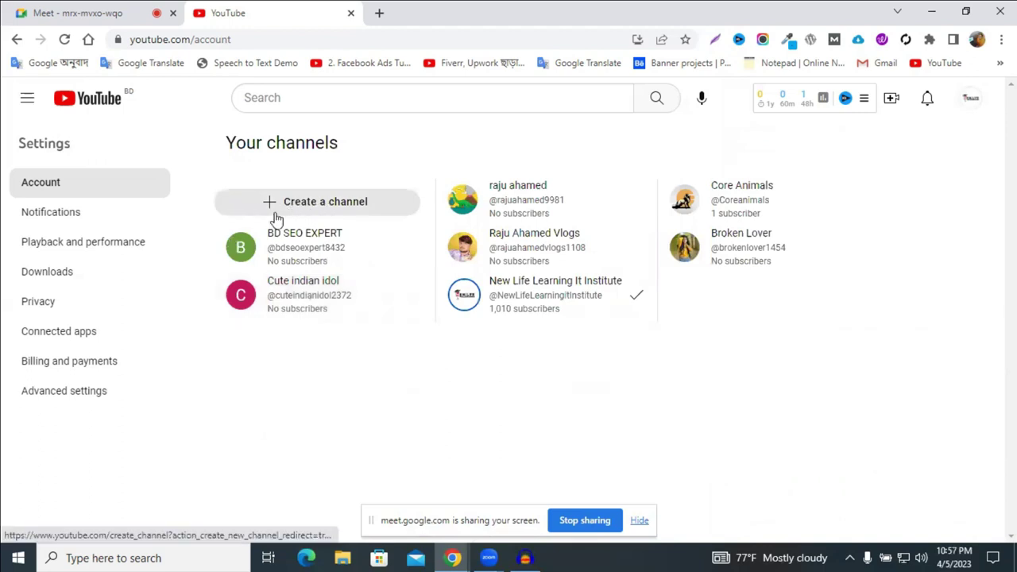
{"action": "left_click", "coordinate": [340, 206]}
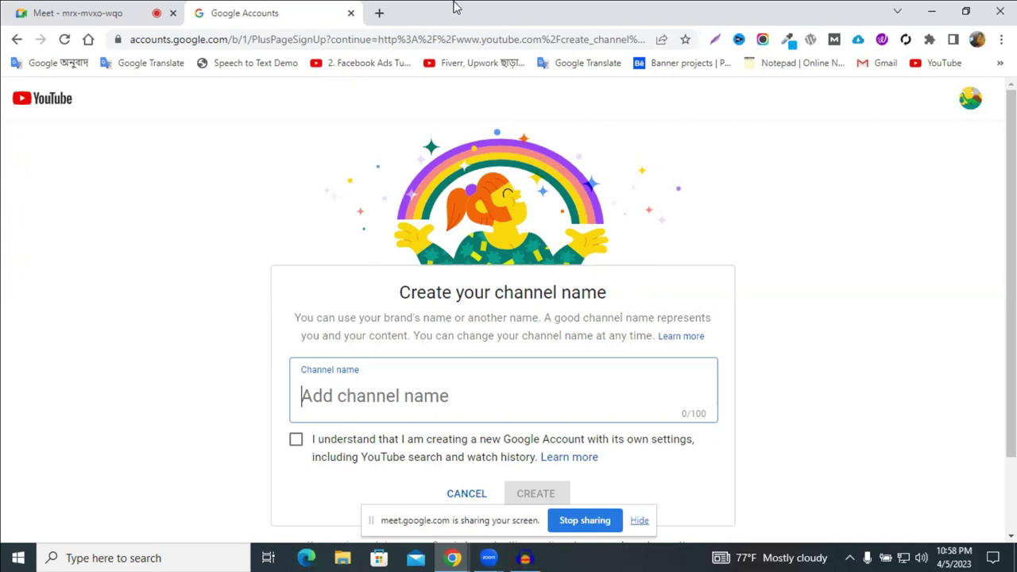
- Open YouTube in a new tab and search it for "village life"
{"action": "left_click", "coordinate": [379, 12]}
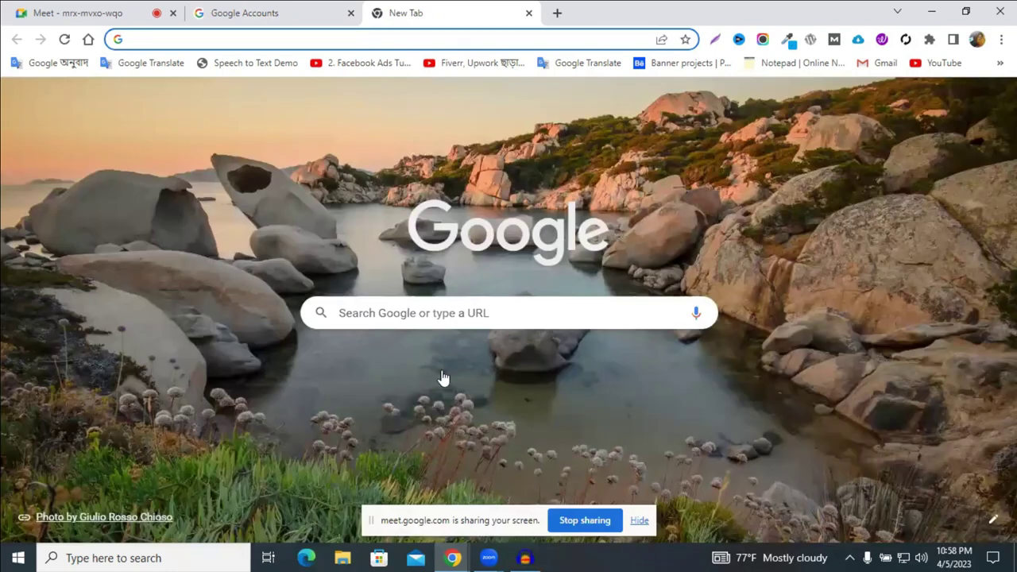
{"action": "left_click", "coordinate": [428, 382]}
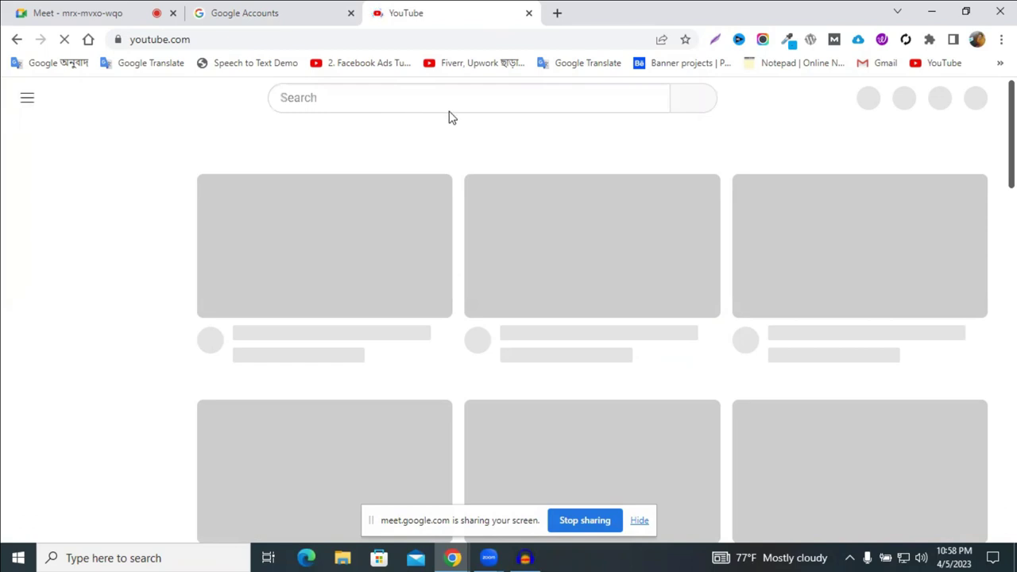
{"action": "left_click", "coordinate": [426, 96]}
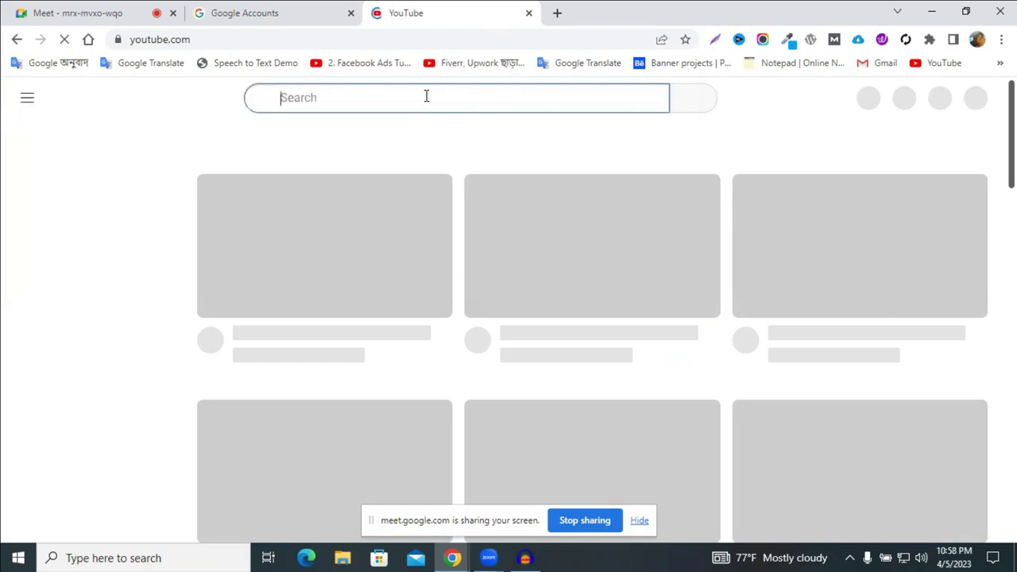
{"action": "type", "text": "village li"}
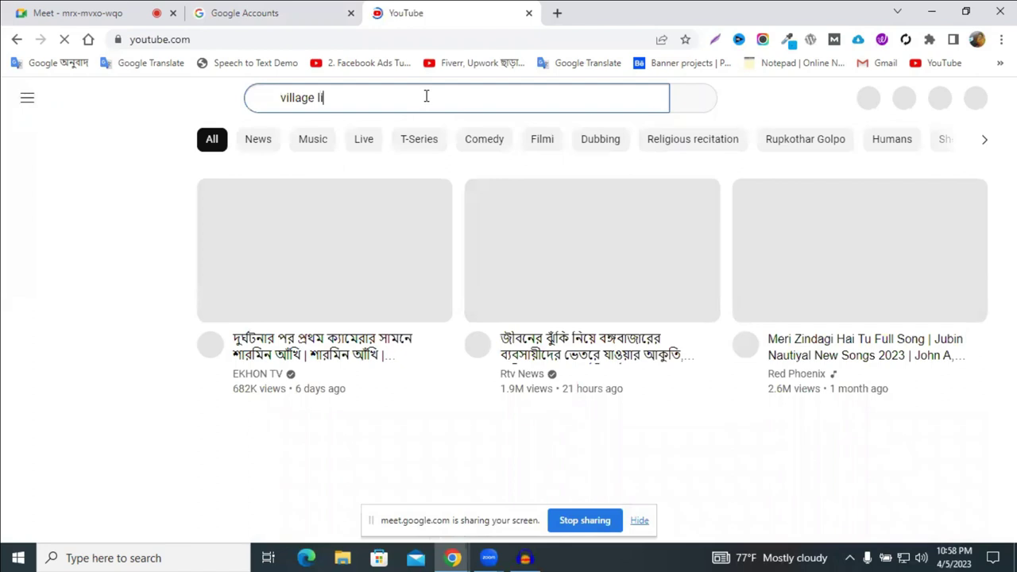
{"action": "type", "text": "fe"}
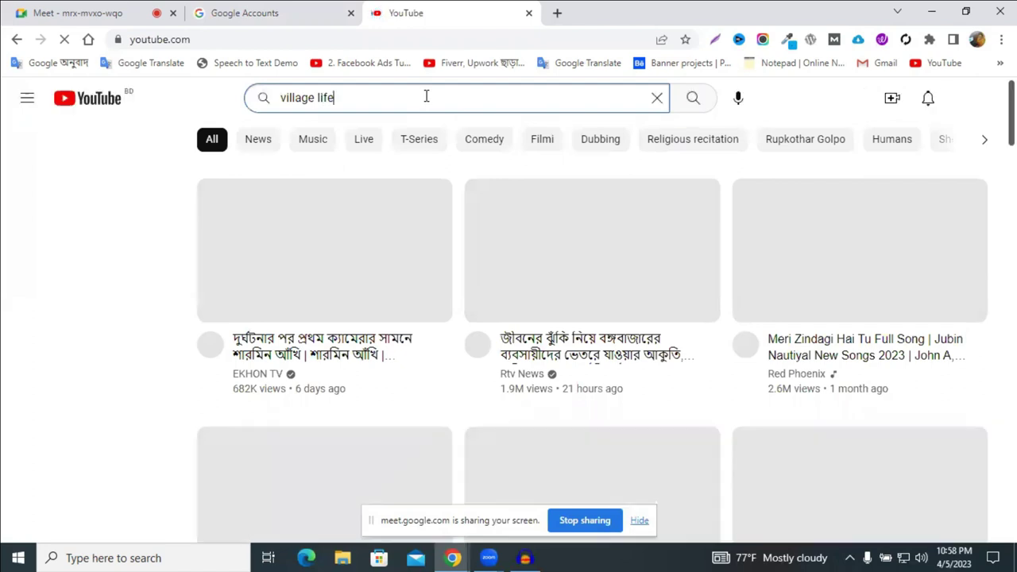
{"action": "key", "text": "Return"}
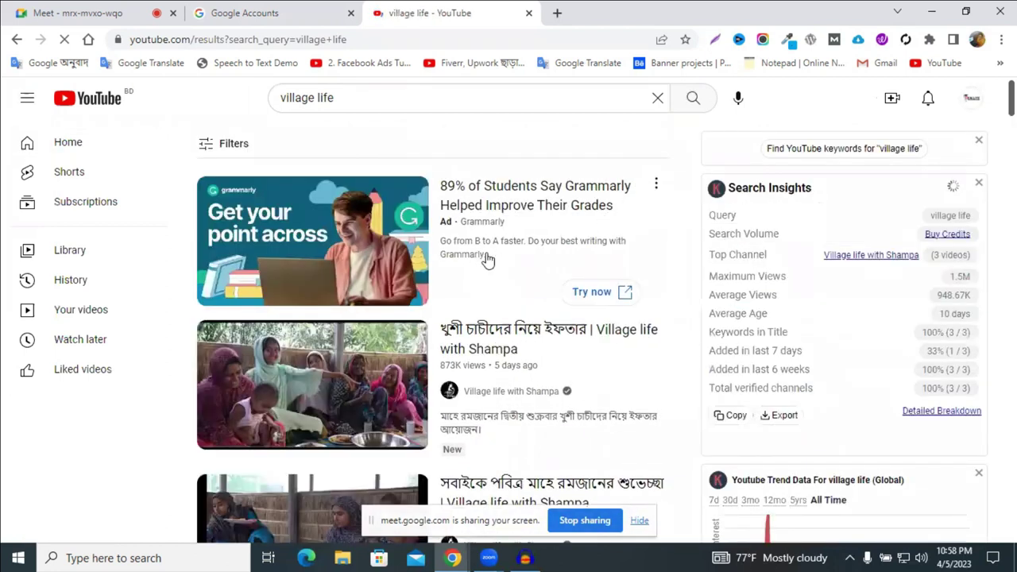
- Examine the "village life" video results along with the keyword score, volume, competition and top channels in the vidIQ search panel
{"action": "scroll", "coordinate": [488, 260], "scroll_direction": "down", "scroll_amount": 2}
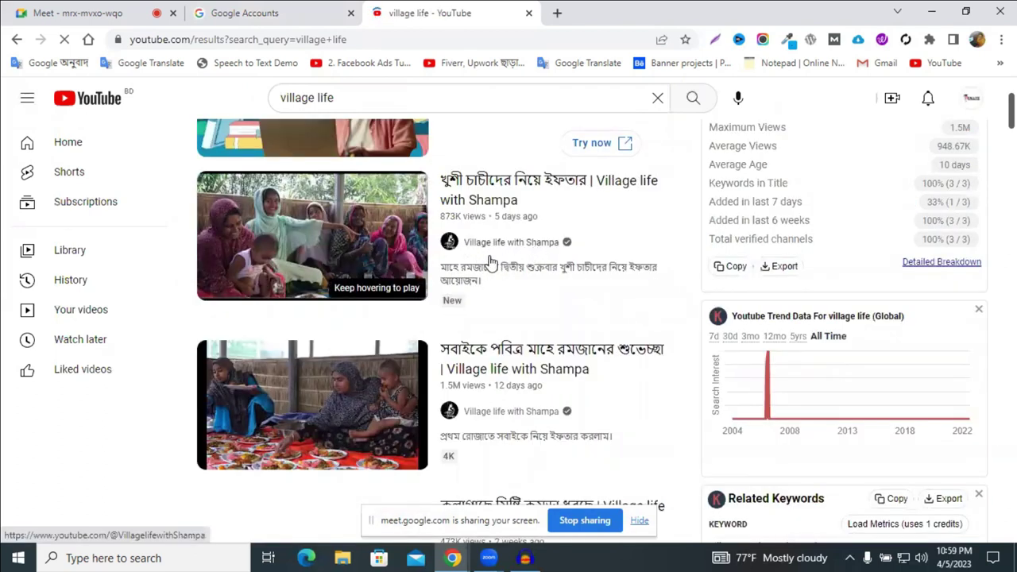
{"action": "scroll", "coordinate": [513, 334], "scroll_direction": "down", "scroll_amount": 3}
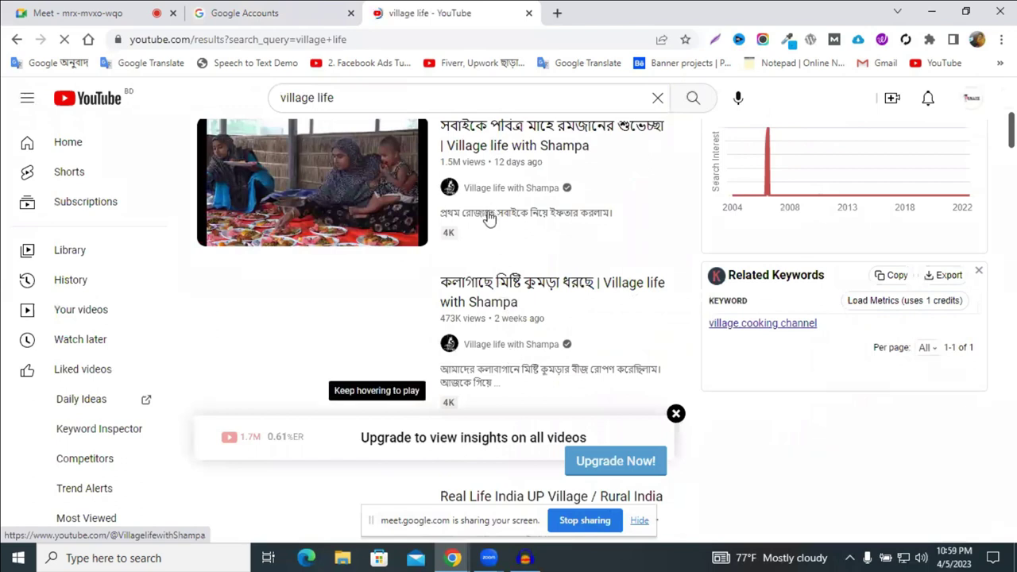
{"action": "scroll", "coordinate": [493, 236], "scroll_direction": "up", "scroll_amount": 3}
{"action": "scroll", "coordinate": [496, 263], "scroll_direction": "down", "scroll_amount": 2}
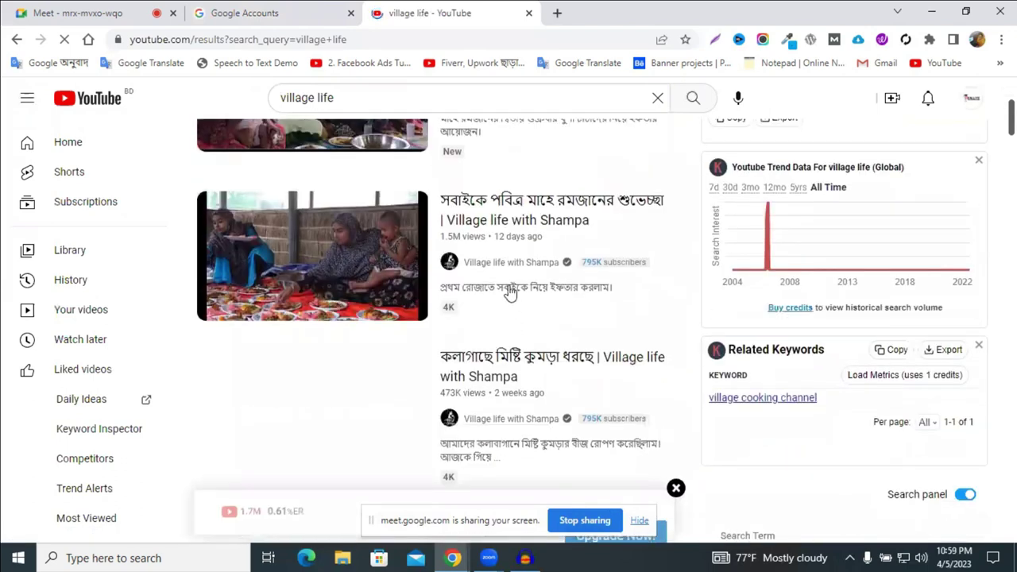
{"action": "scroll", "coordinate": [516, 290], "scroll_direction": "down", "scroll_amount": 3}
{"action": "scroll", "coordinate": [661, 309], "scroll_direction": "down", "scroll_amount": 3}
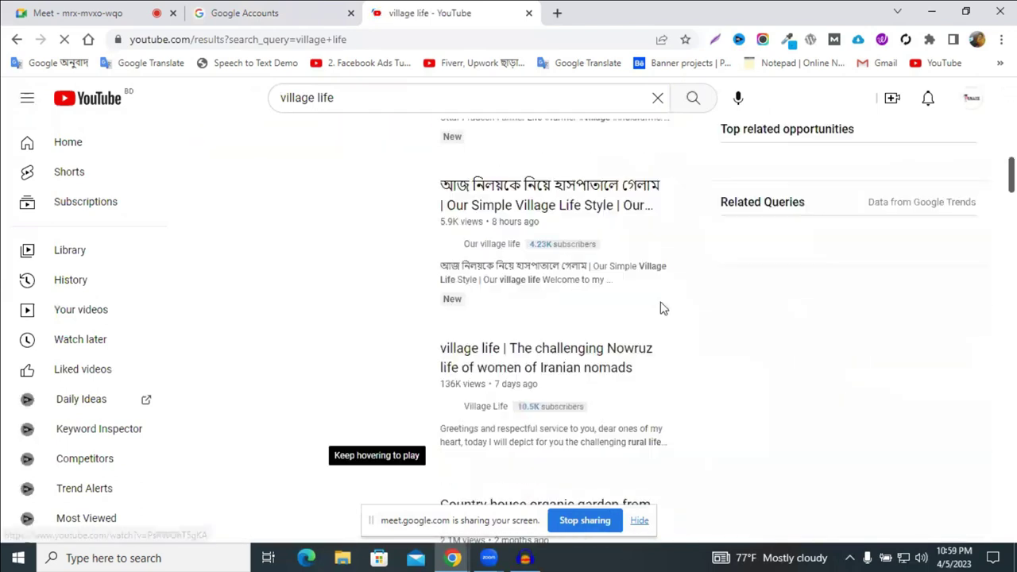
{"action": "scroll", "coordinate": [781, 314], "scroll_direction": "up", "scroll_amount": 3}
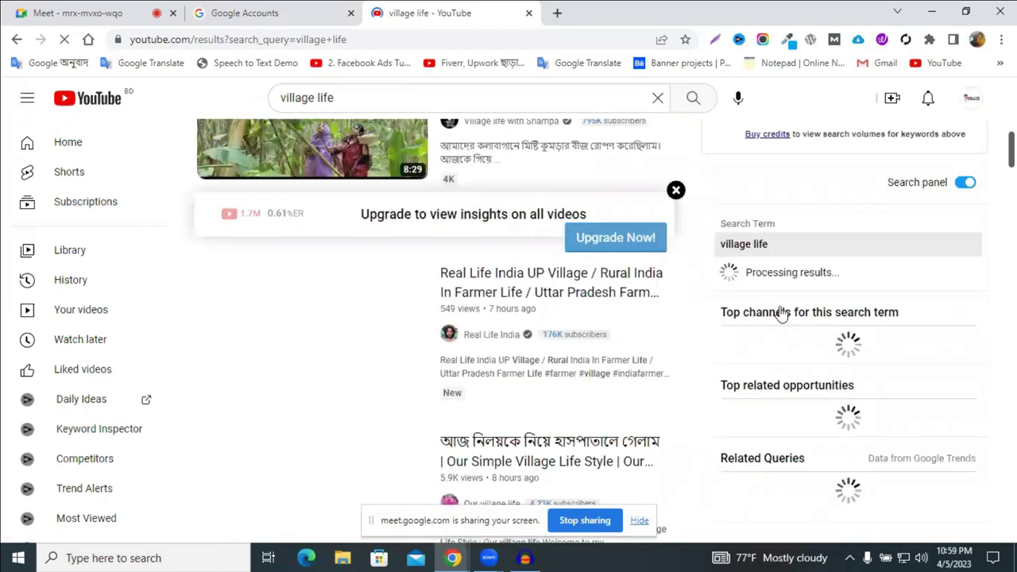
{"action": "scroll", "coordinate": [852, 274], "scroll_direction": "down", "scroll_amount": 2}
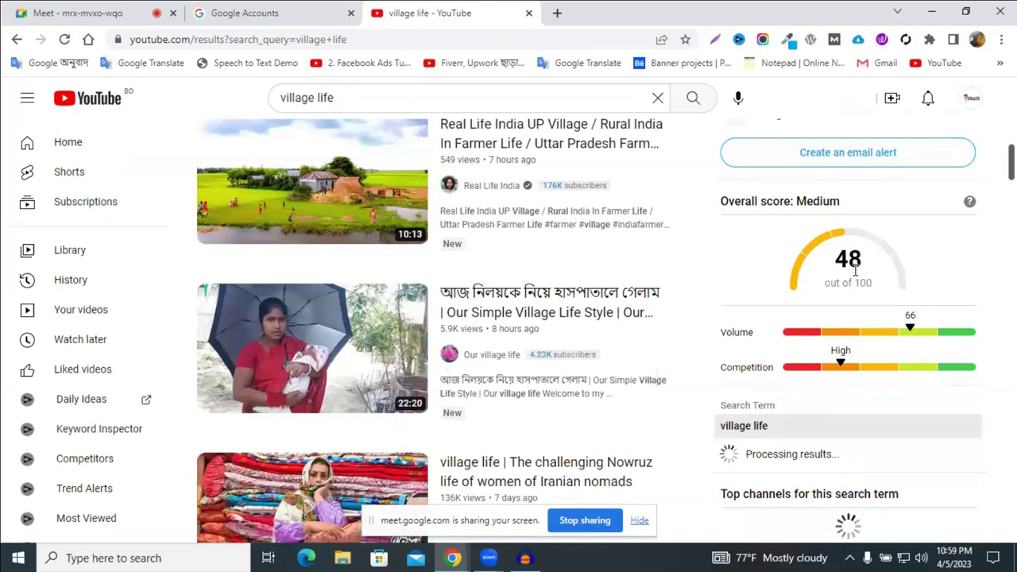
{"action": "scroll", "coordinate": [851, 273], "scroll_direction": "down", "scroll_amount": 2}
{"action": "scroll", "coordinate": [851, 270], "scroll_direction": "down", "scroll_amount": 1}
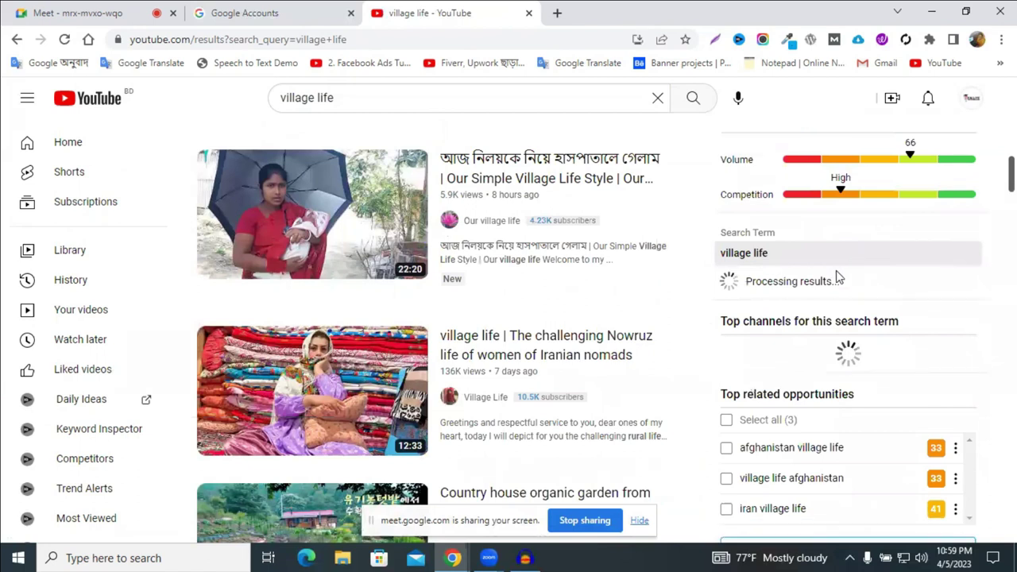
{"action": "scroll", "coordinate": [834, 209], "scroll_direction": "down", "scroll_amount": 4}
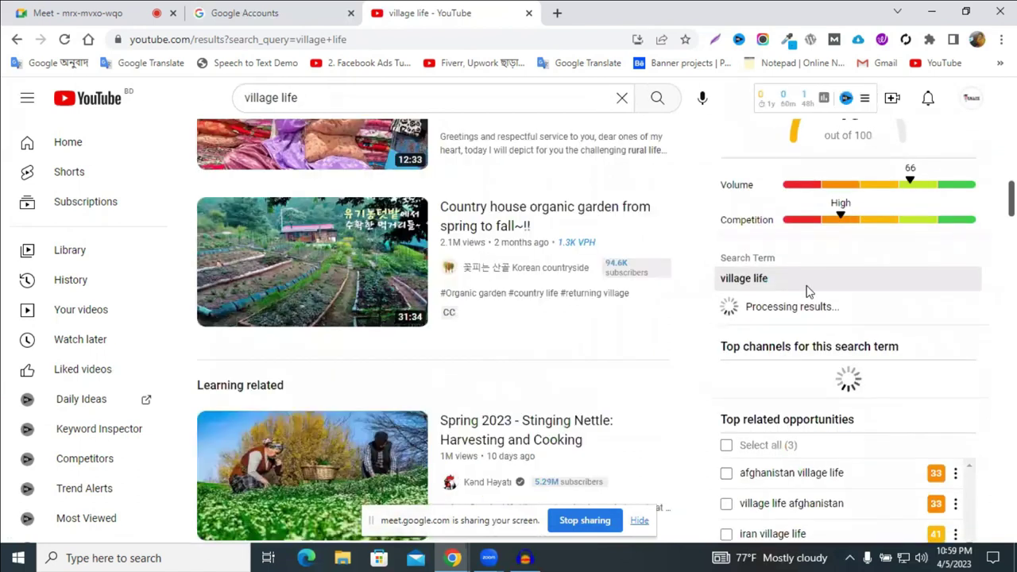
{"action": "scroll", "coordinate": [809, 291], "scroll_direction": "down", "scroll_amount": 2}
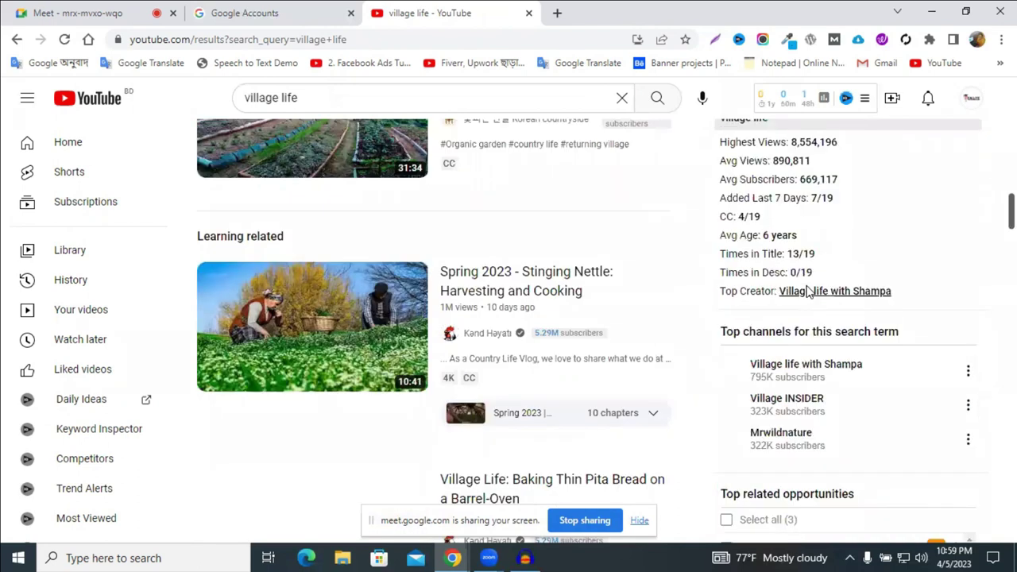
- Highlight the highest views and average subscribers figures in the search term statistics, and review the performance data under the videos
{"action": "scroll", "coordinate": [809, 290], "scroll_direction": "up", "scroll_amount": 1}
{"action": "left_click_drag", "start_coordinate": [832, 208], "coordinate": [789, 206]}
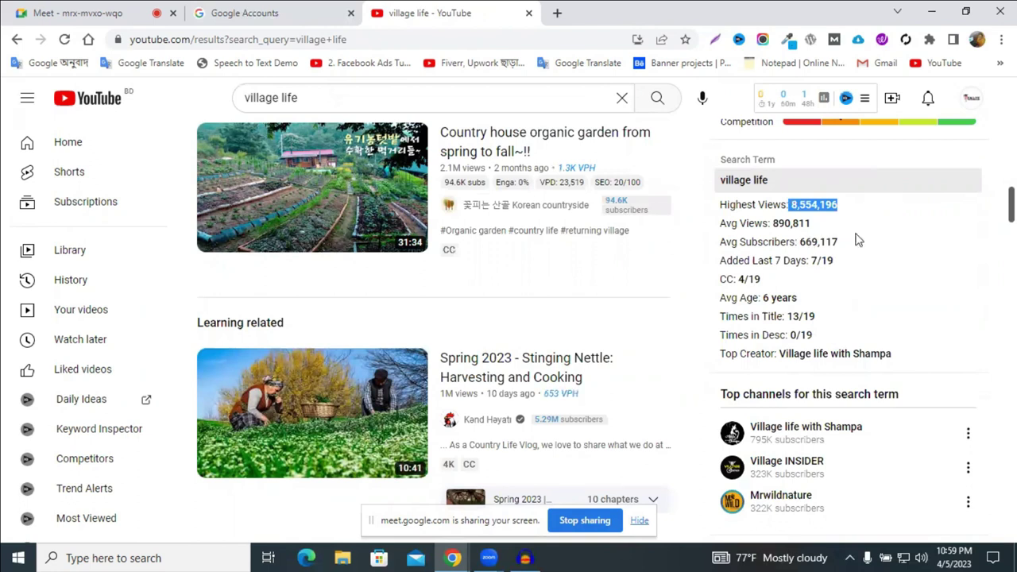
{"action": "left_click_drag", "start_coordinate": [779, 223], "coordinate": [804, 241]}
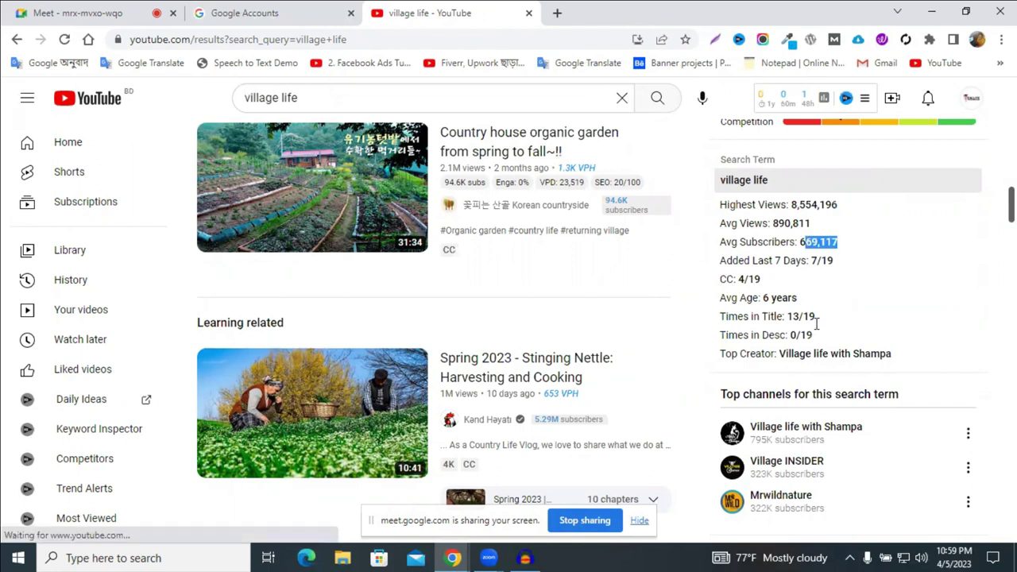
{"action": "scroll", "coordinate": [479, 354], "scroll_direction": "up", "scroll_amount": 5}
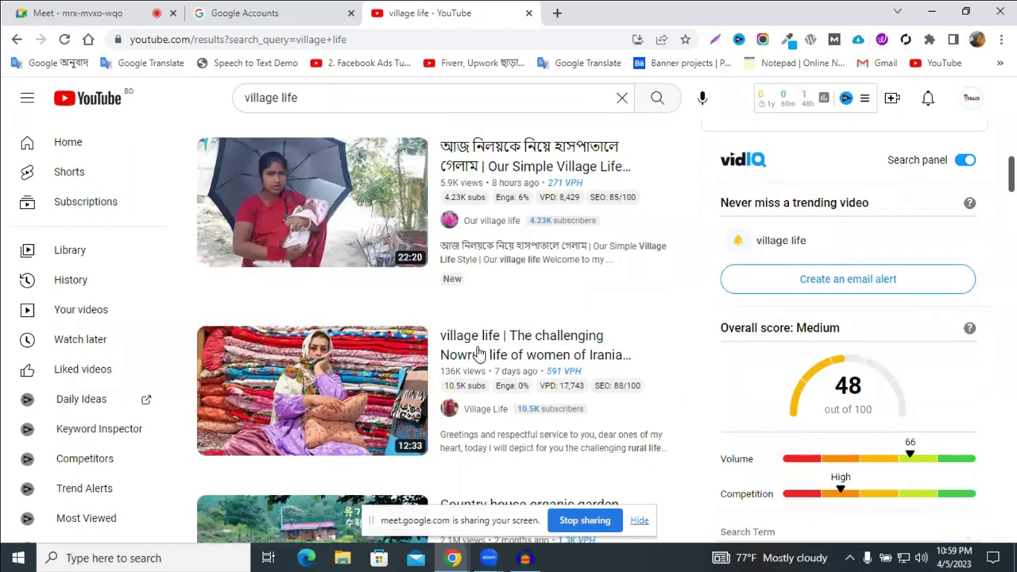
{"action": "scroll", "coordinate": [479, 342], "scroll_direction": "down", "scroll_amount": 10}
{"action": "scroll", "coordinate": [350, 174], "scroll_direction": "up", "scroll_amount": 4}
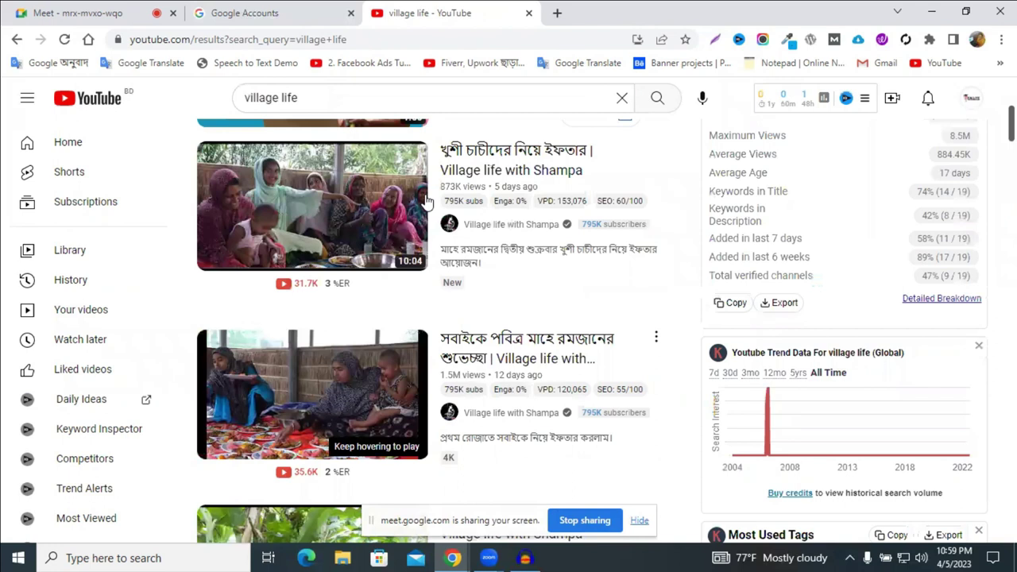
- Replace the YouTube search with "motivation pic" and run the suggested search "motivation pictures"
{"action": "scroll", "coordinate": [310, 123], "scroll_direction": "up", "scroll_amount": 3}
{"action": "left_click", "coordinate": [338, 99]}
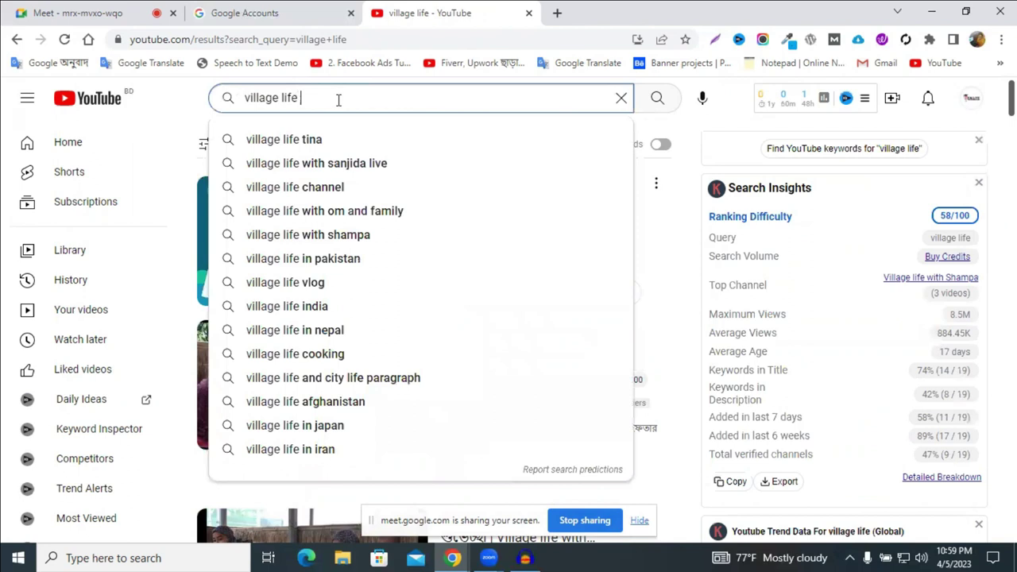
{"action": "key", "text": "BackSpace"}
{"action": "key", "text": "ctrl+a"}
{"action": "key", "text": "BackSpace"}
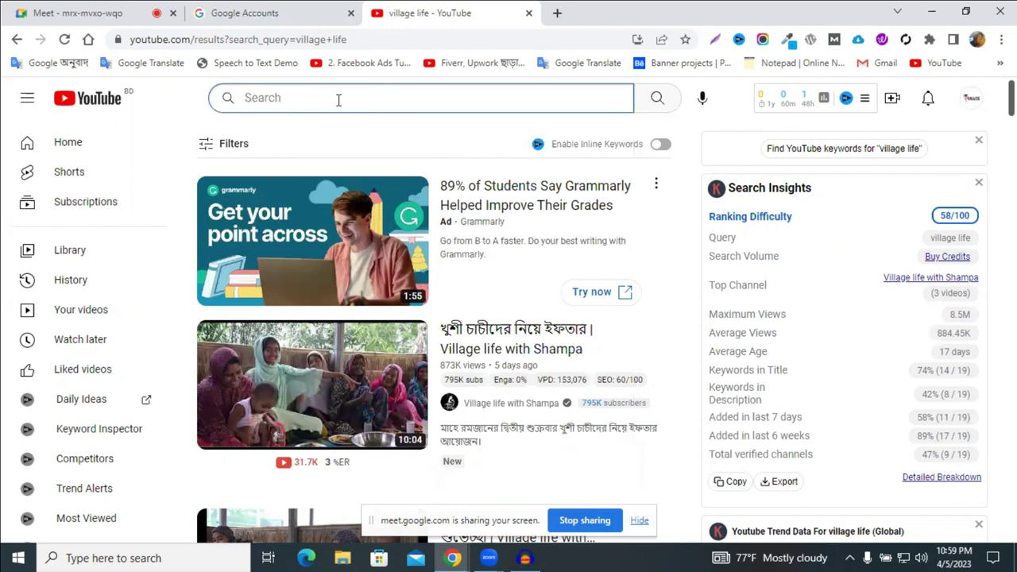
{"action": "type", "text": "mot"}
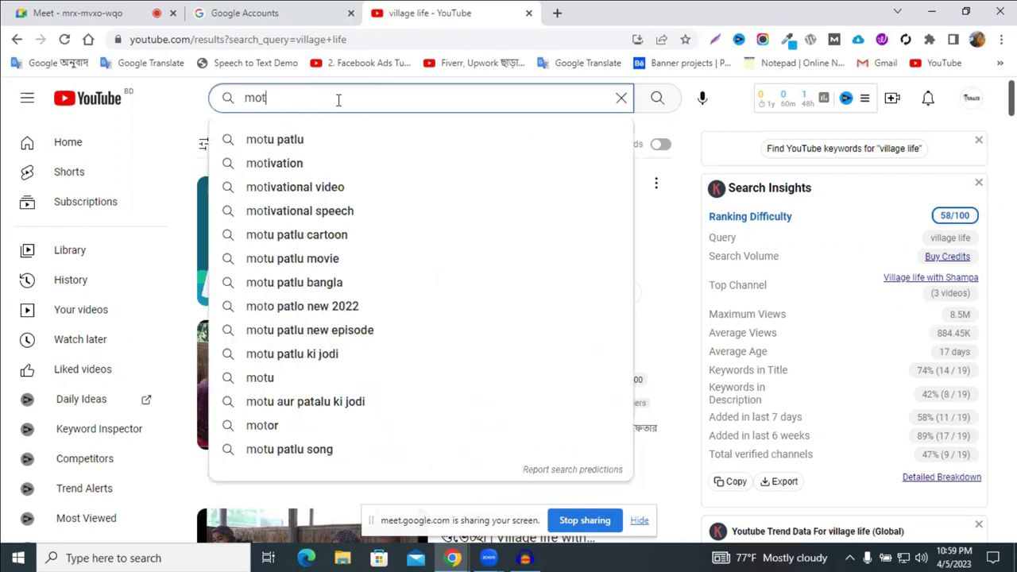
{"action": "type", "text": "ivation"}
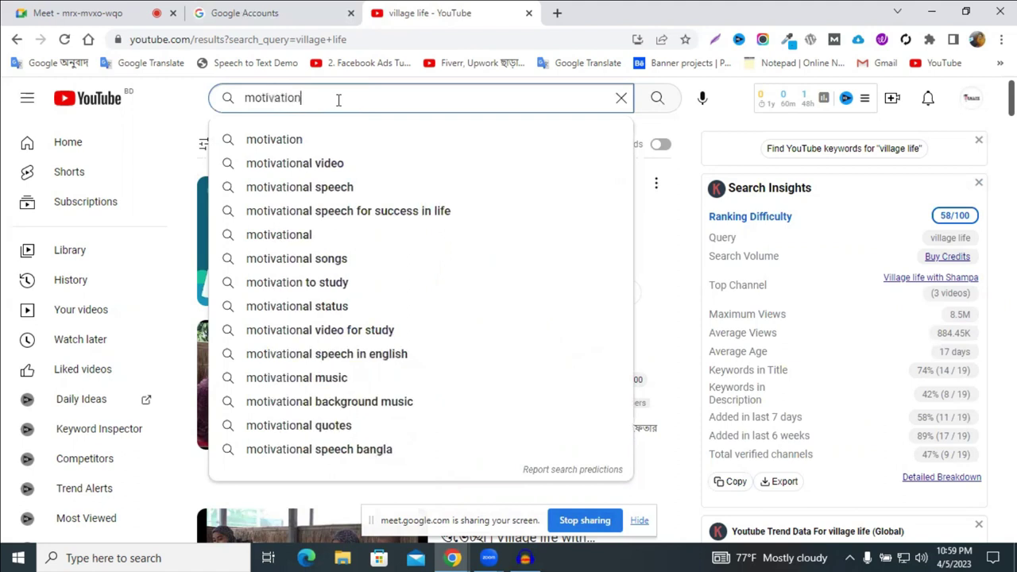
{"action": "type", "text": " p"}
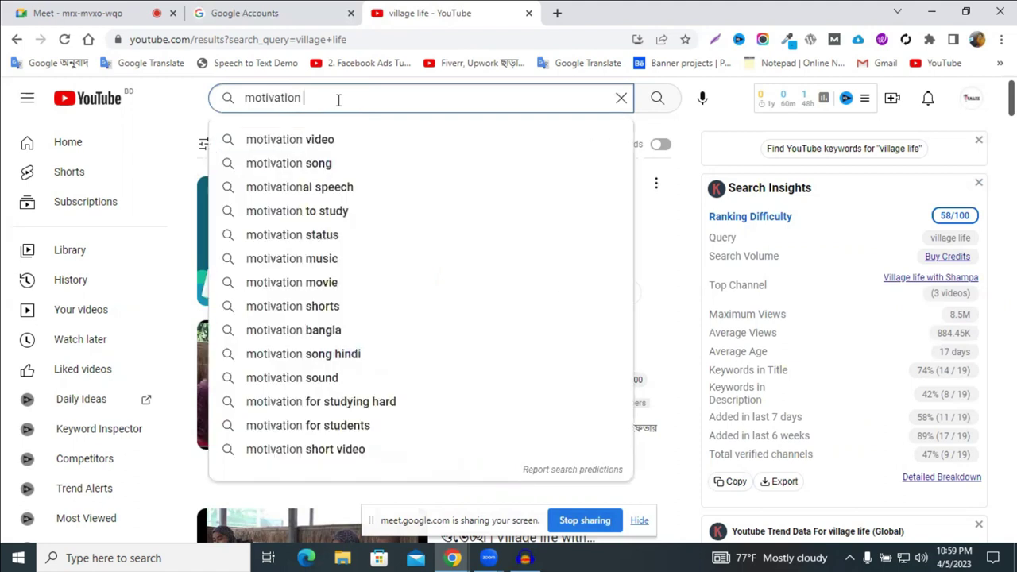
{"action": "type", "text": "ic"}
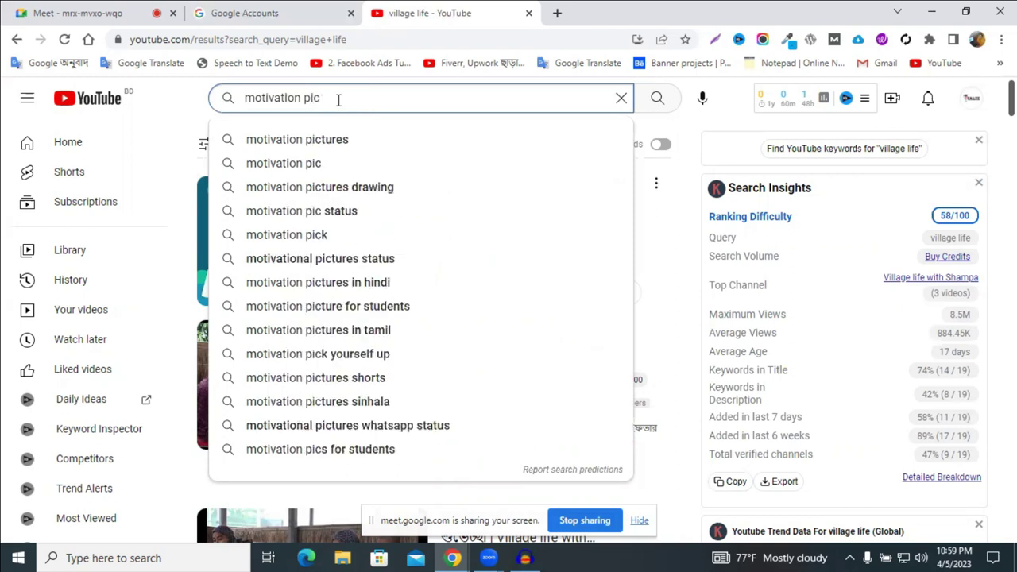
{"action": "left_click", "coordinate": [353, 139]}
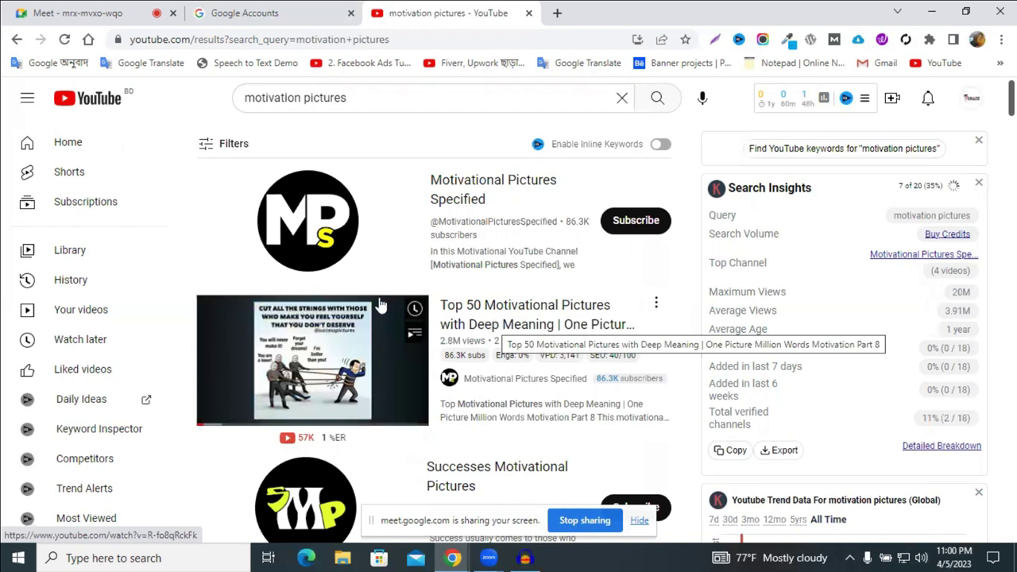
- Review the channels, videos and keyword scores listed for "motivation pictures"
{"action": "scroll", "coordinate": [310, 258], "scroll_direction": "down", "scroll_amount": 2}
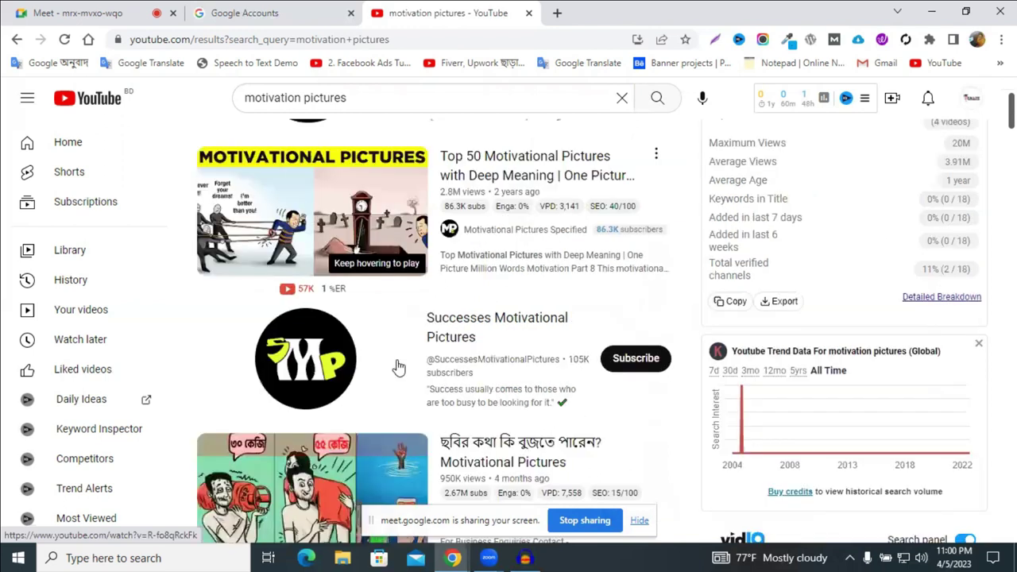
{"action": "scroll", "coordinate": [318, 388], "scroll_direction": "down", "scroll_amount": 2}
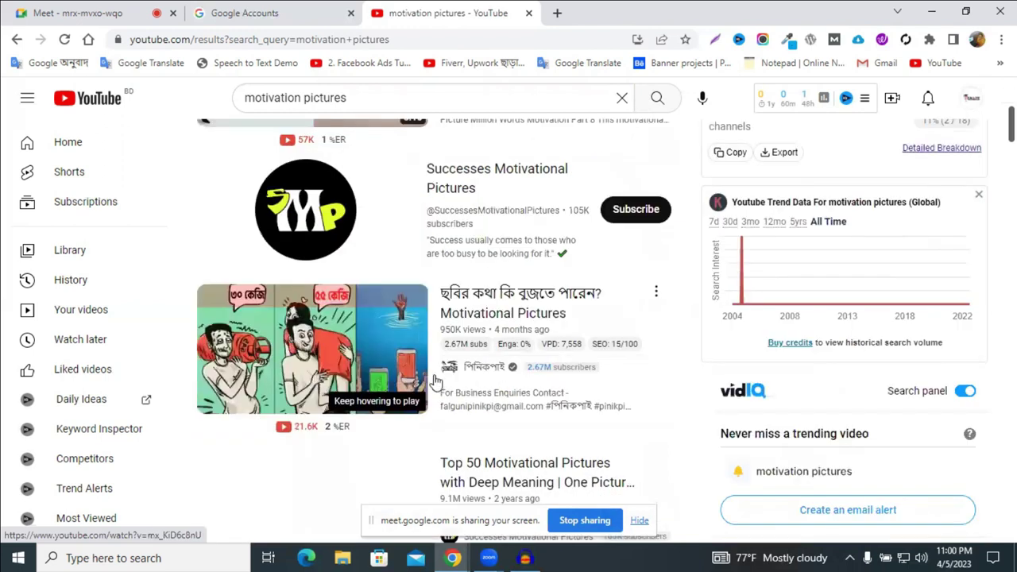
{"action": "scroll", "coordinate": [434, 382], "scroll_direction": "down", "scroll_amount": 3}
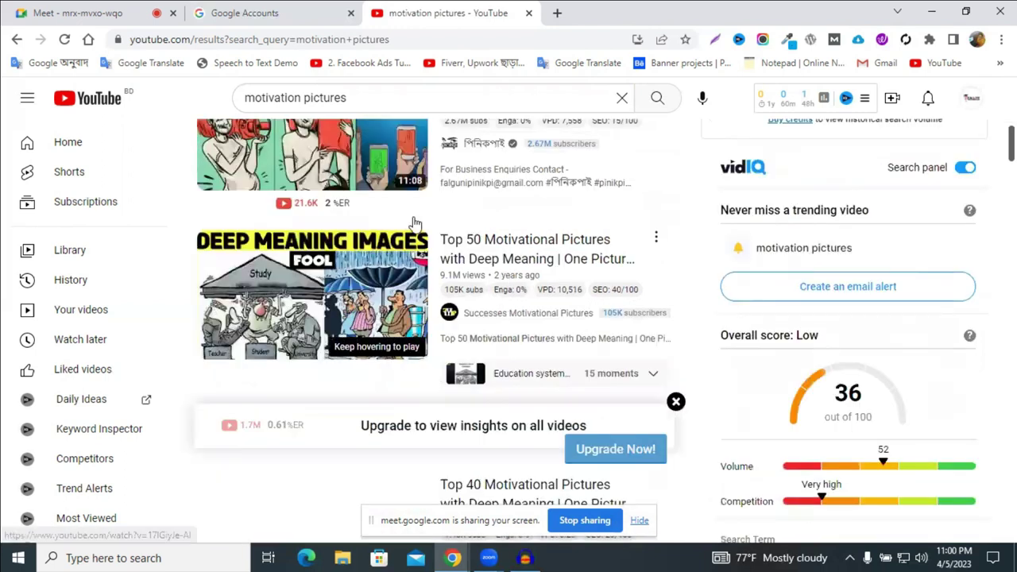
{"action": "scroll", "coordinate": [445, 310], "scroll_direction": "up", "scroll_amount": 6}
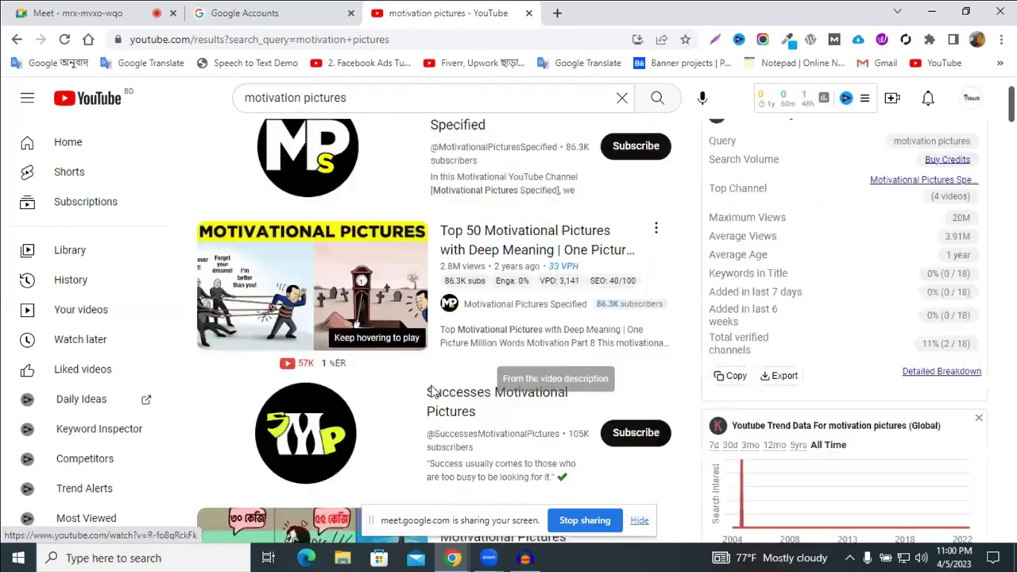
{"action": "scroll", "coordinate": [373, 303], "scroll_direction": "up", "scroll_amount": 1}
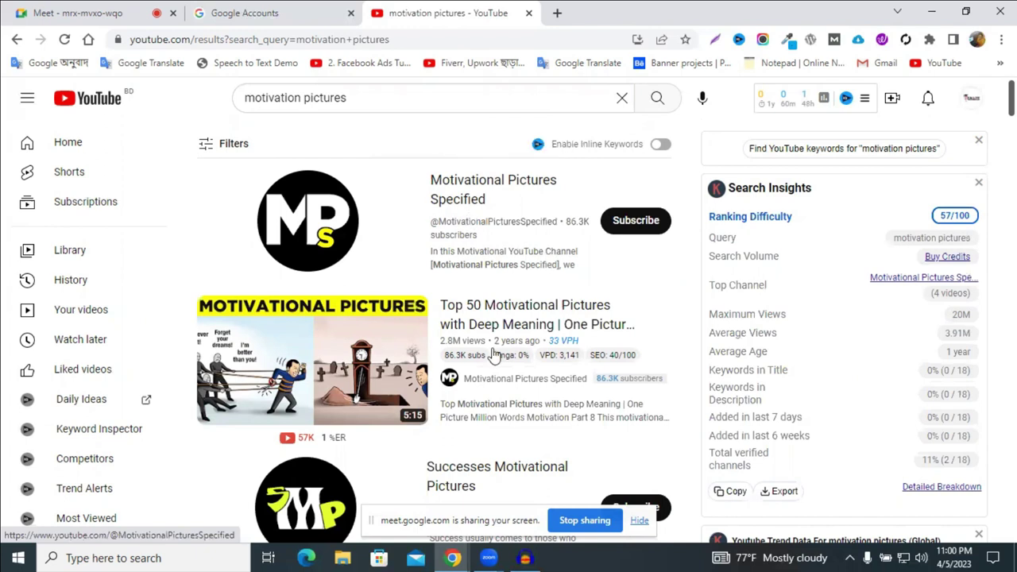
- Open a blank tab, copy the phrase "motivation pictures" from the YouTube search, and switch to the Google Meet call
{"action": "key", "text": "ctrl+t"}
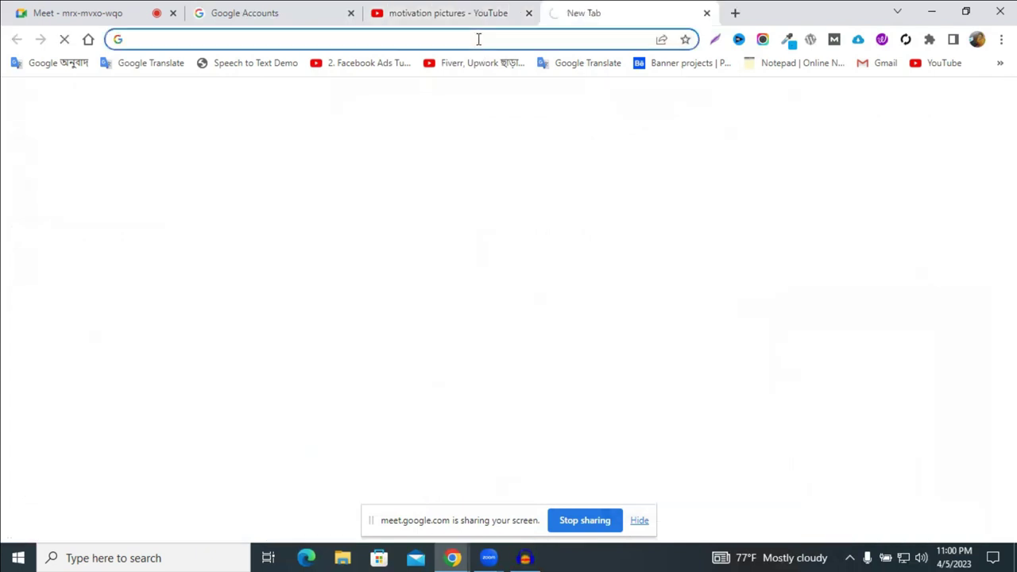
{"action": "left_click", "coordinate": [480, 39]}
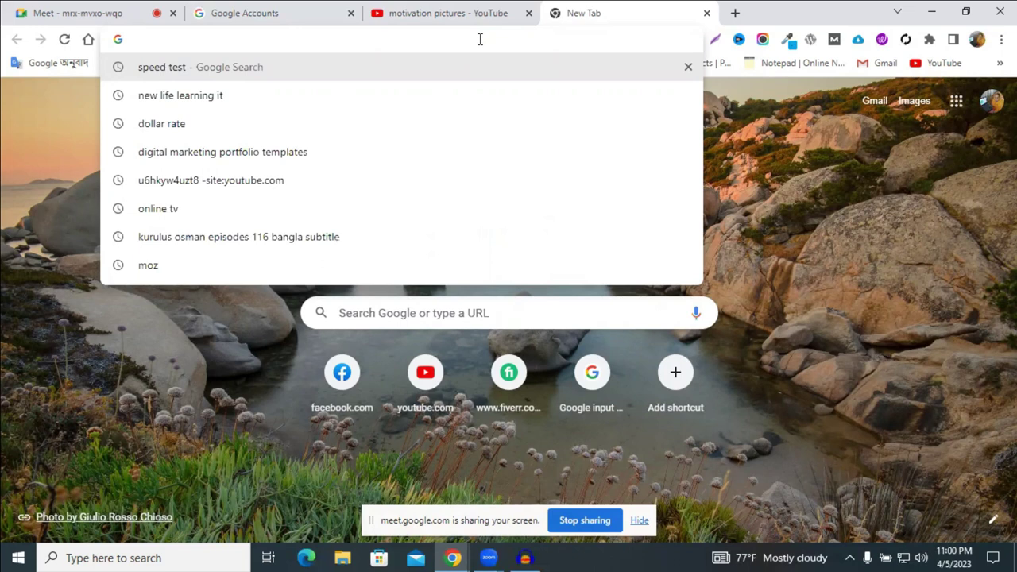
{"action": "key", "text": "ctrl+shift+Tab"}
{"action": "double_click", "coordinate": [334, 97]}
{"action": "triple_click", "coordinate": [349, 95]}
{"action": "key", "text": "ctrl+c"}
{"action": "right_click", "coordinate": [349, 95]}
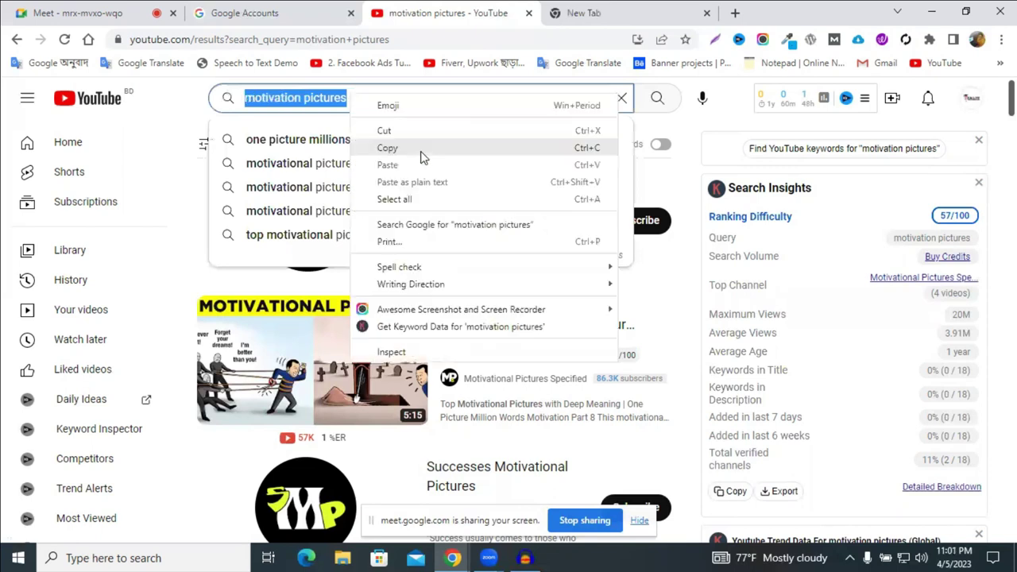
{"action": "left_click", "coordinate": [56, 10]}
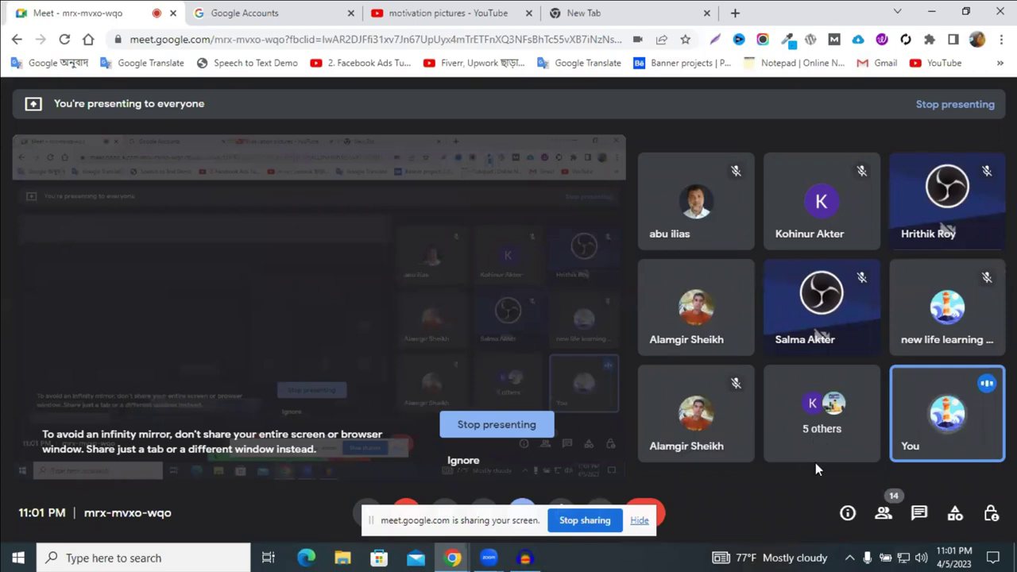
- Open the call's participant list and mute the participant whose microphone is on
{"action": "left_click", "coordinate": [882, 514]}
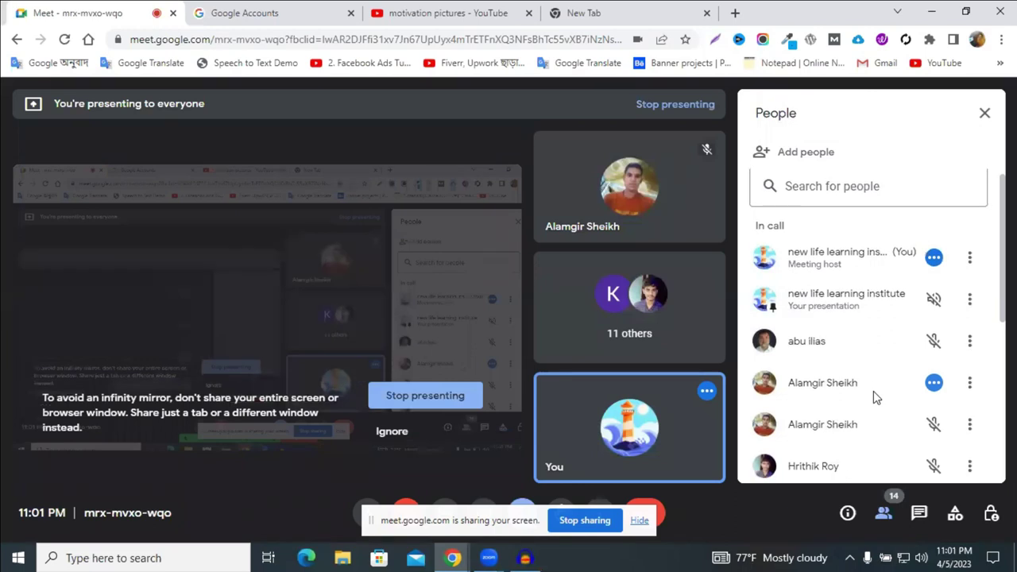
{"action": "scroll", "coordinate": [873, 391], "scroll_direction": "down", "scroll_amount": 4}
{"action": "scroll", "coordinate": [873, 391], "scroll_direction": "up", "scroll_amount": 5}
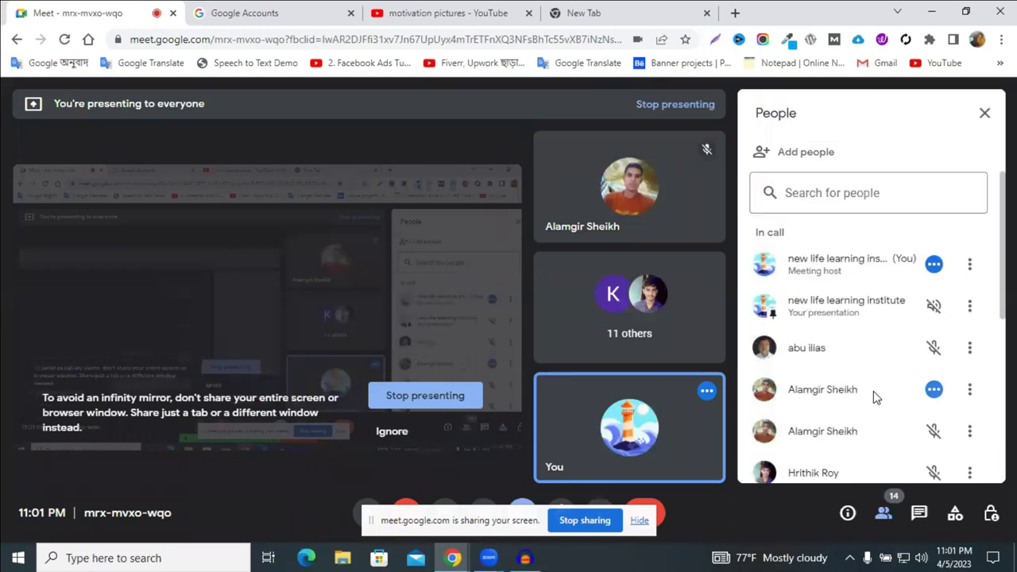
{"action": "left_click", "coordinate": [922, 396]}
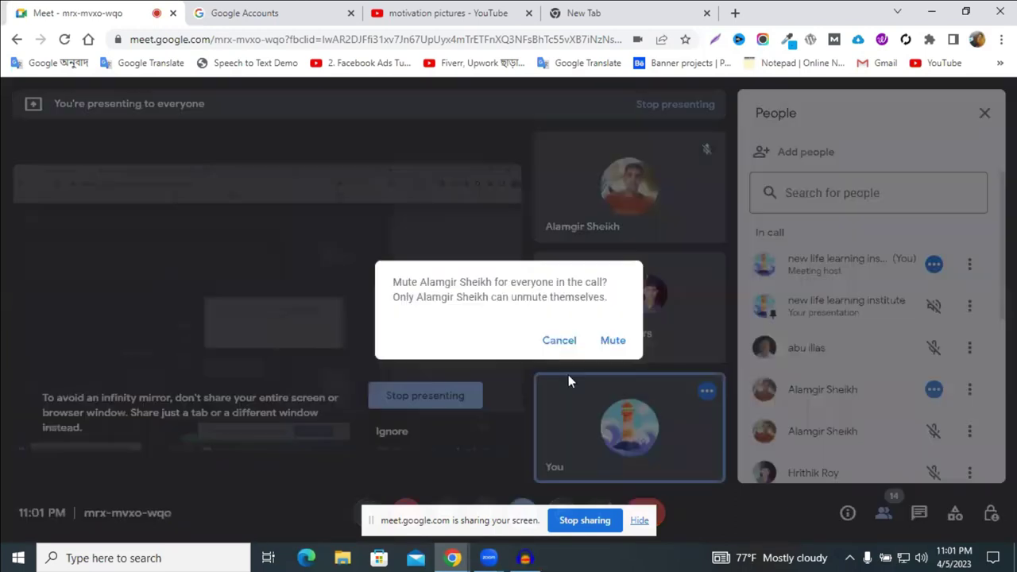
{"action": "left_click", "coordinate": [610, 342]}
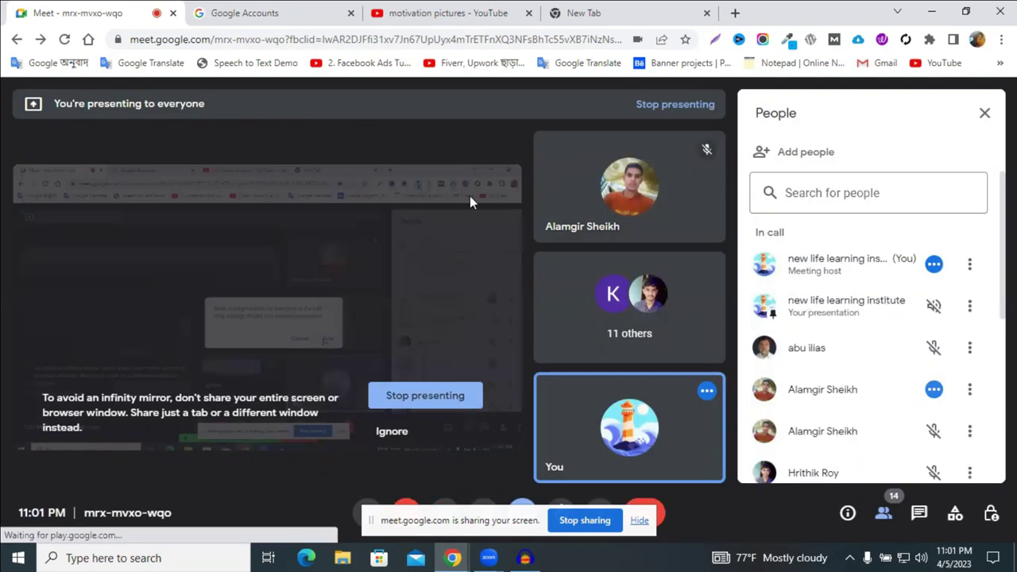
- Copy the phrase "motivation pictures" from the YouTube search and go to the blank tab
{"action": "left_click", "coordinate": [448, 13]}
{"action": "right_click", "coordinate": [334, 98]}
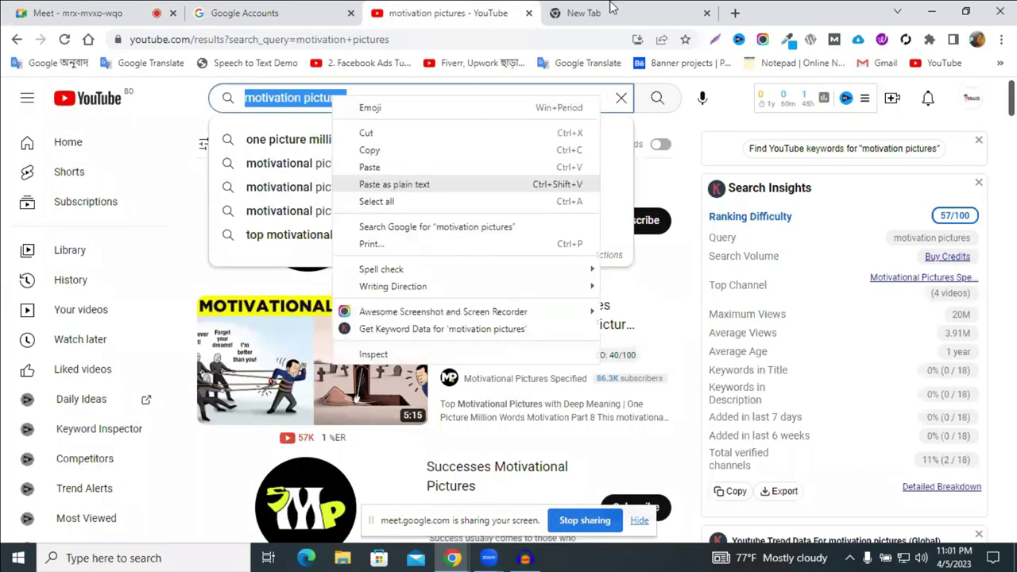
{"action": "left_click", "coordinate": [498, 30]}
{"action": "key", "text": "ctrl+Tab"}
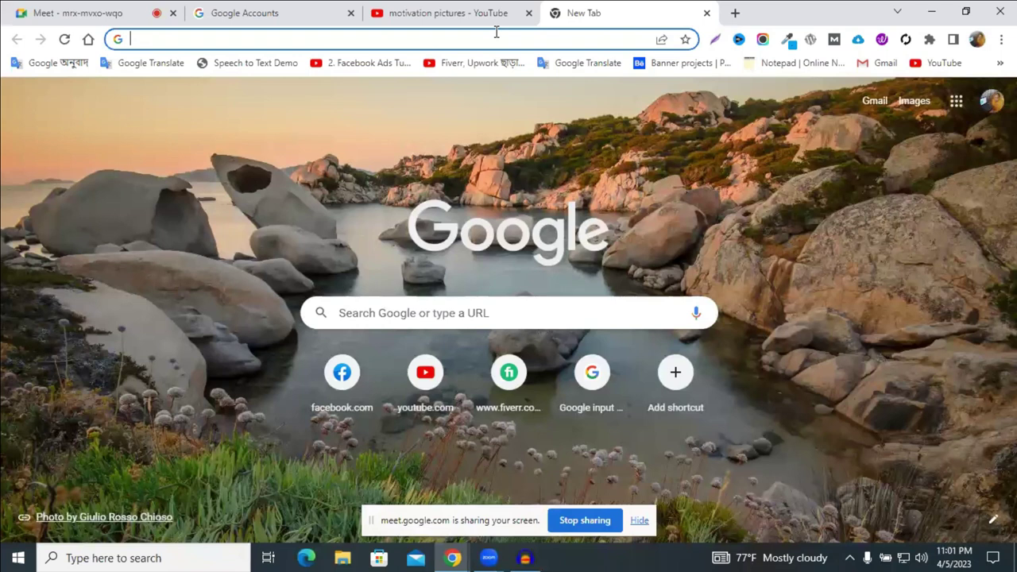
- Search Google for "business name idea generator" and open Shopify's FREE Business Name Generator from the results
{"action": "type", "text": "buines"}
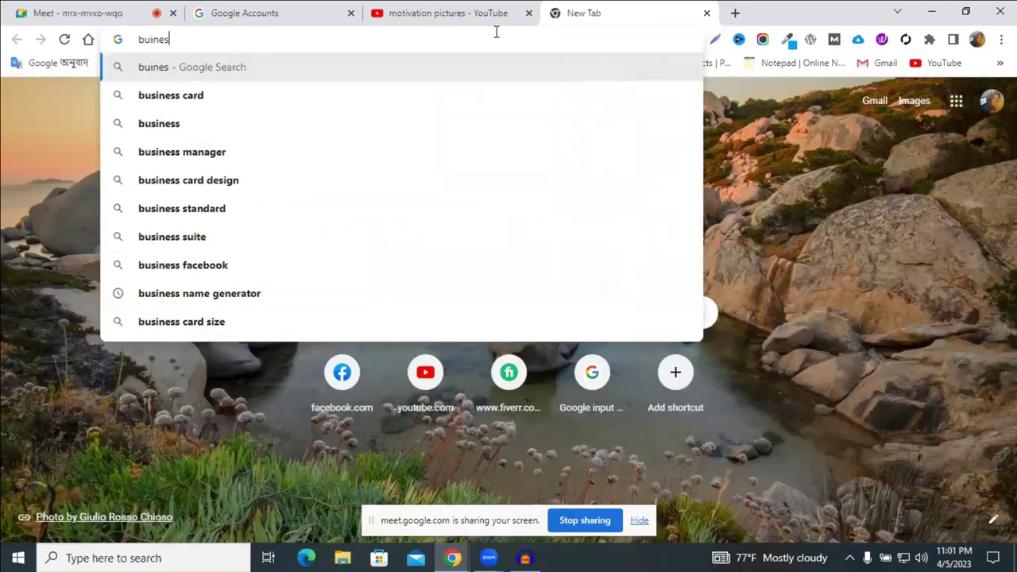
{"action": "type", "text": "s"}
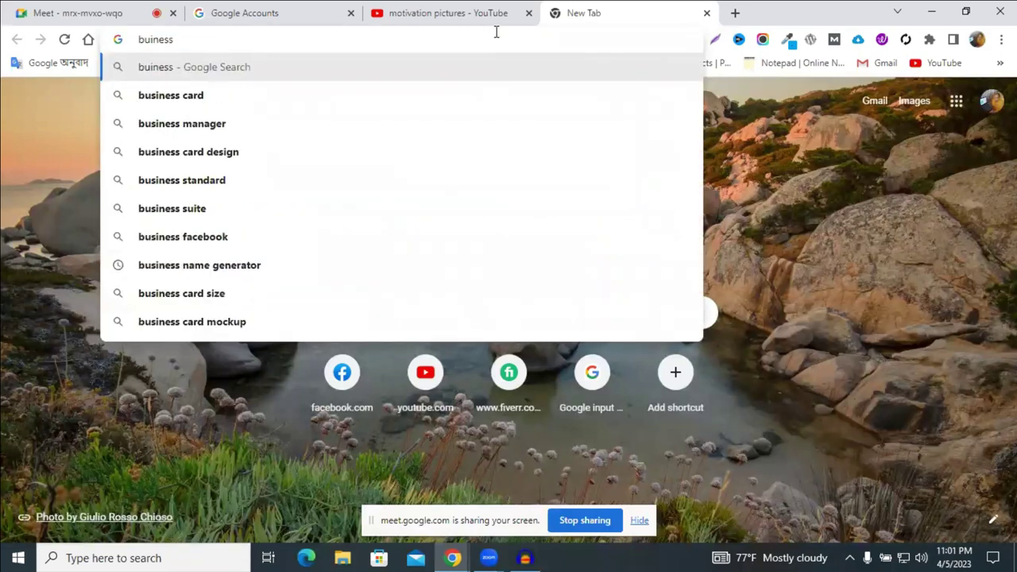
{"action": "type", "text": " na"}
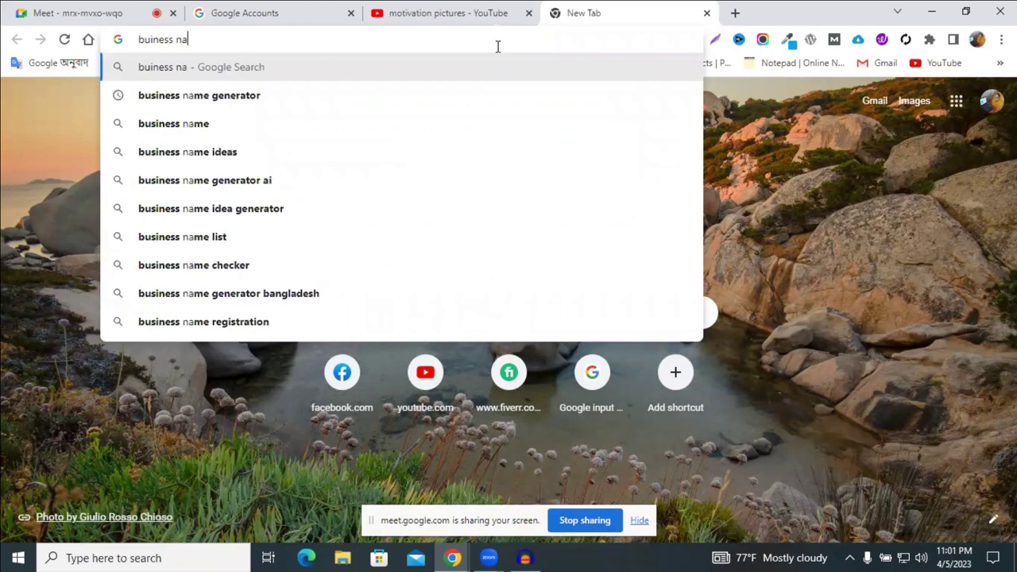
{"action": "left_click", "coordinate": [338, 218]}
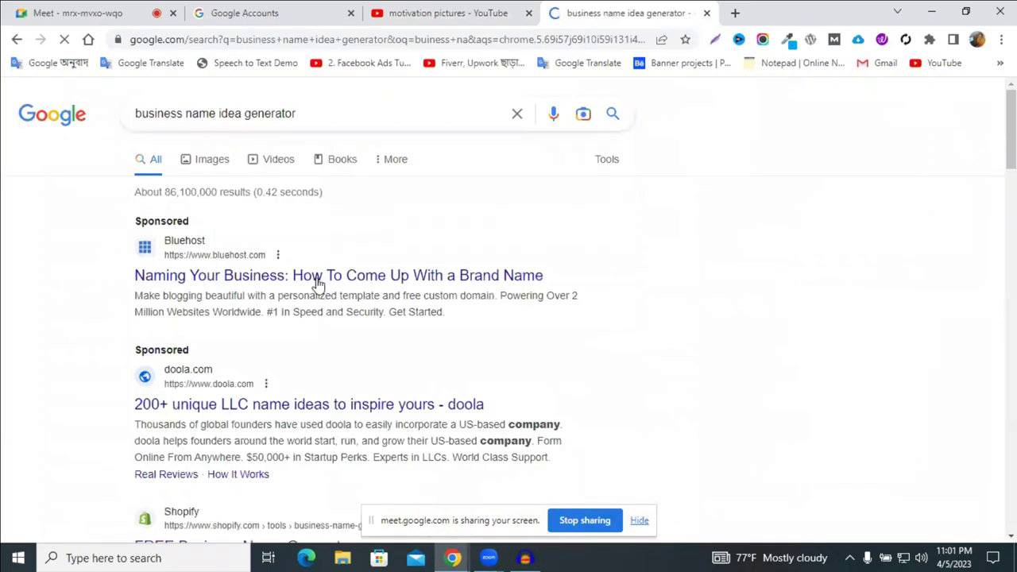
{"action": "scroll", "coordinate": [390, 284], "scroll_direction": "down", "scroll_amount": 2}
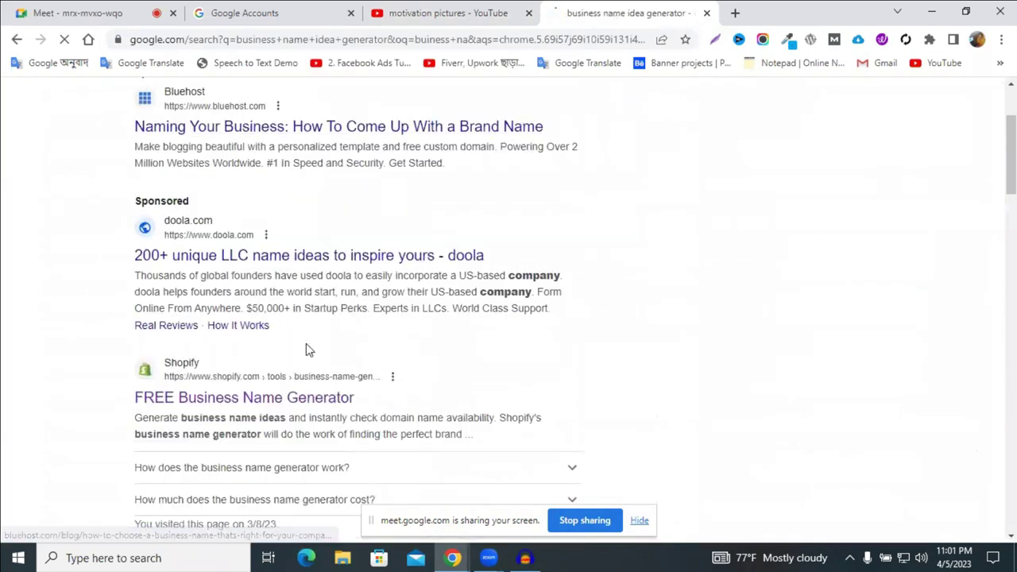
{"action": "scroll", "coordinate": [307, 347], "scroll_direction": "down", "scroll_amount": 3}
{"action": "scroll", "coordinate": [397, 373], "scroll_direction": "up", "scroll_amount": 5}
{"action": "scroll", "coordinate": [163, 208], "scroll_direction": "down", "scroll_amount": 4}
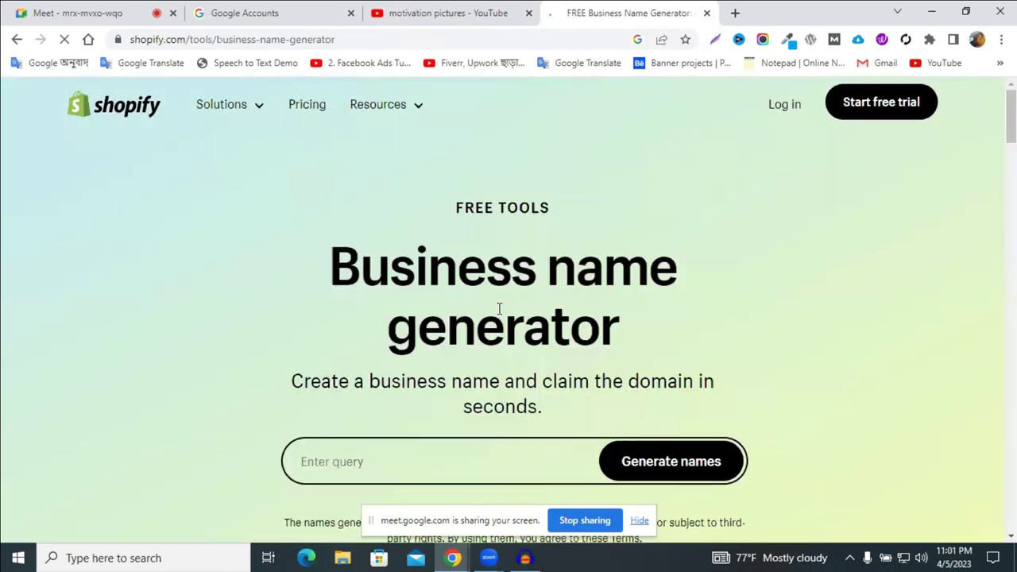
- Paste "motivation pictures" as the business name generator's query and generate names
{"action": "scroll", "coordinate": [352, 321], "scroll_direction": "down", "scroll_amount": 2}
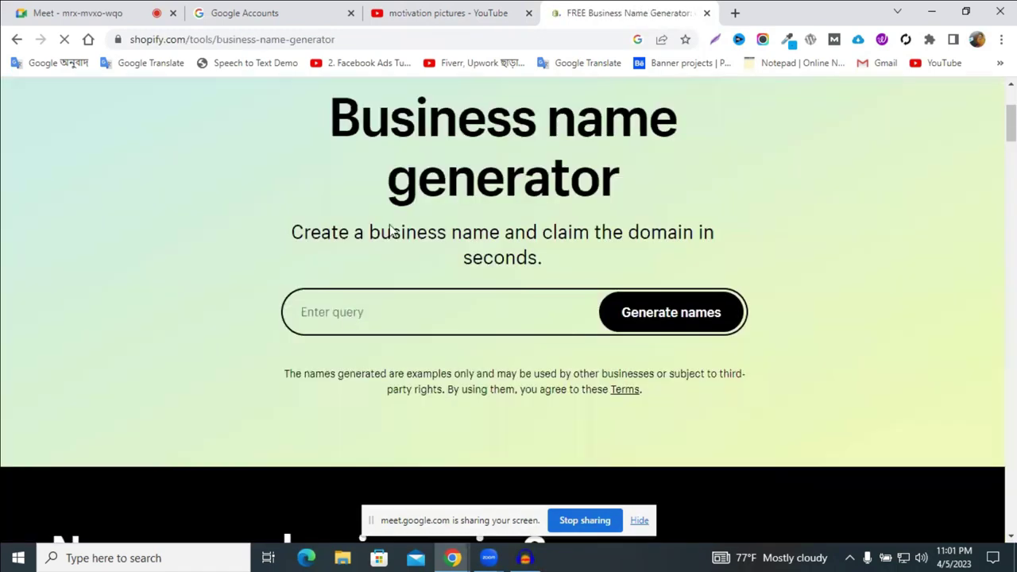
{"action": "right_click", "coordinate": [350, 315]}
{"action": "left_click", "coordinate": [406, 177]}
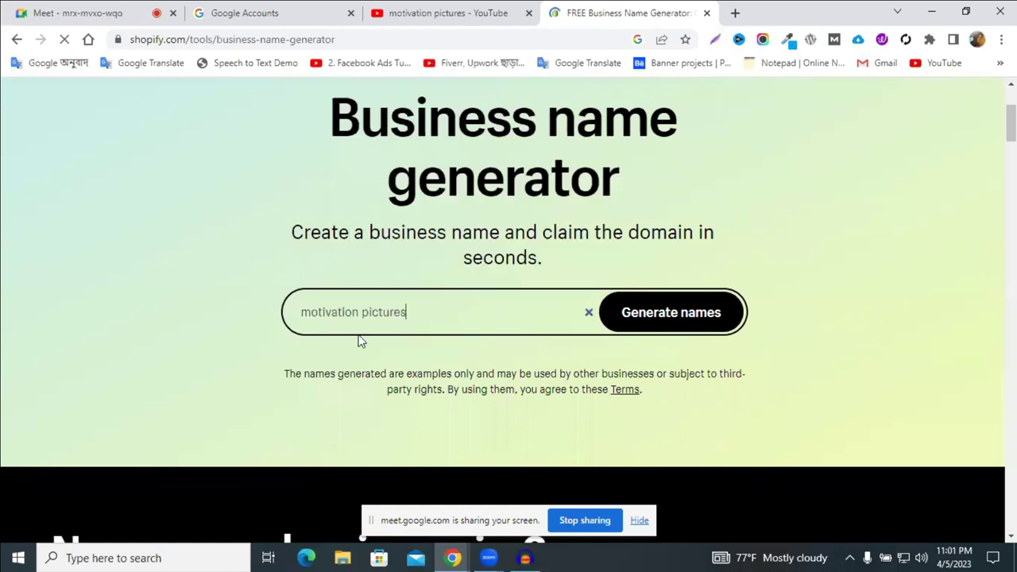
{"action": "left_click", "coordinate": [650, 325]}
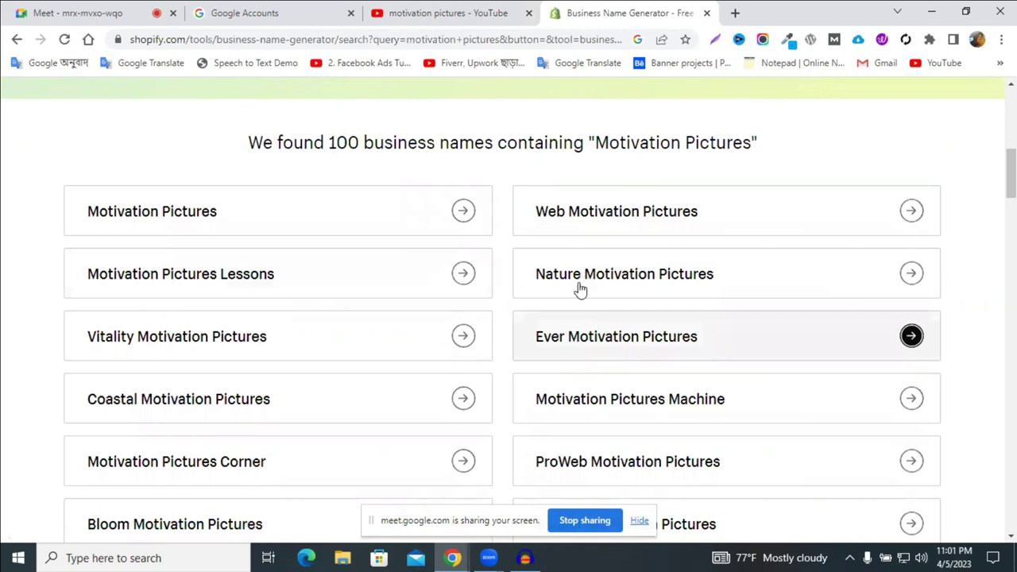
- Review the first page of business names generated for "motivation pictures"
{"action": "scroll", "coordinate": [644, 310], "scroll_direction": "down", "scroll_amount": 2}
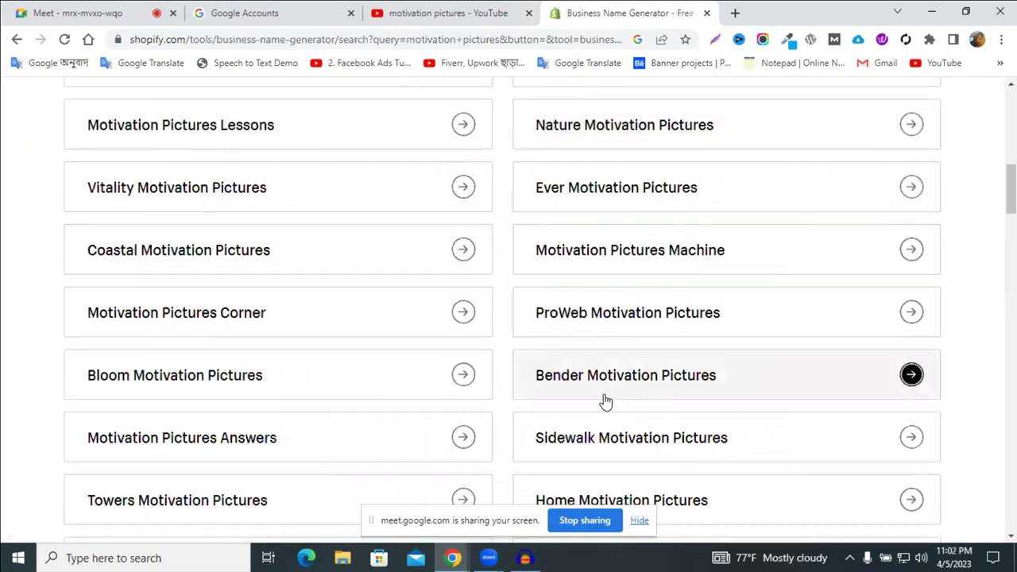
{"action": "scroll", "coordinate": [604, 381], "scroll_direction": "down", "scroll_amount": 2}
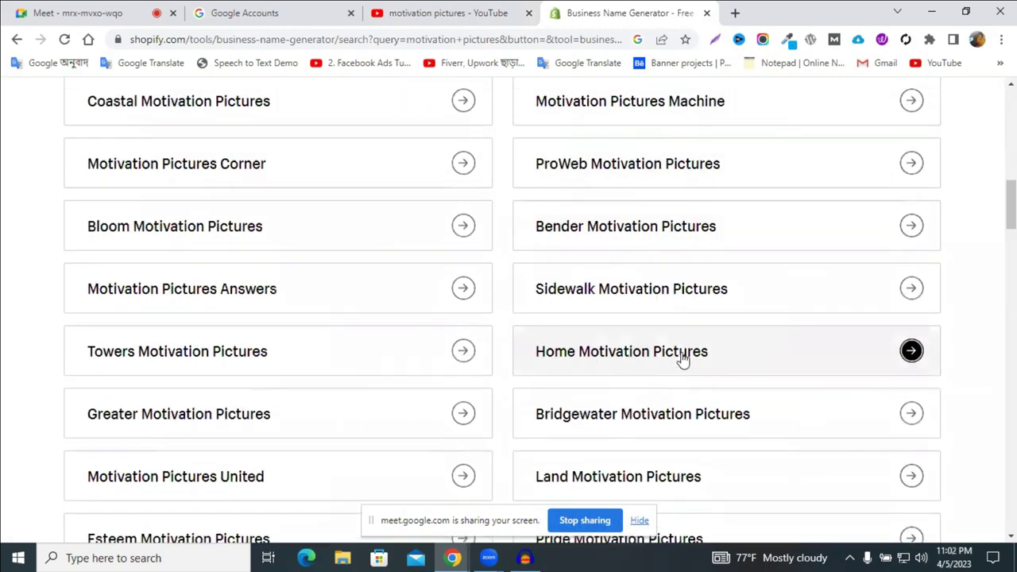
{"action": "scroll", "coordinate": [522, 371], "scroll_direction": "down", "scroll_amount": 1}
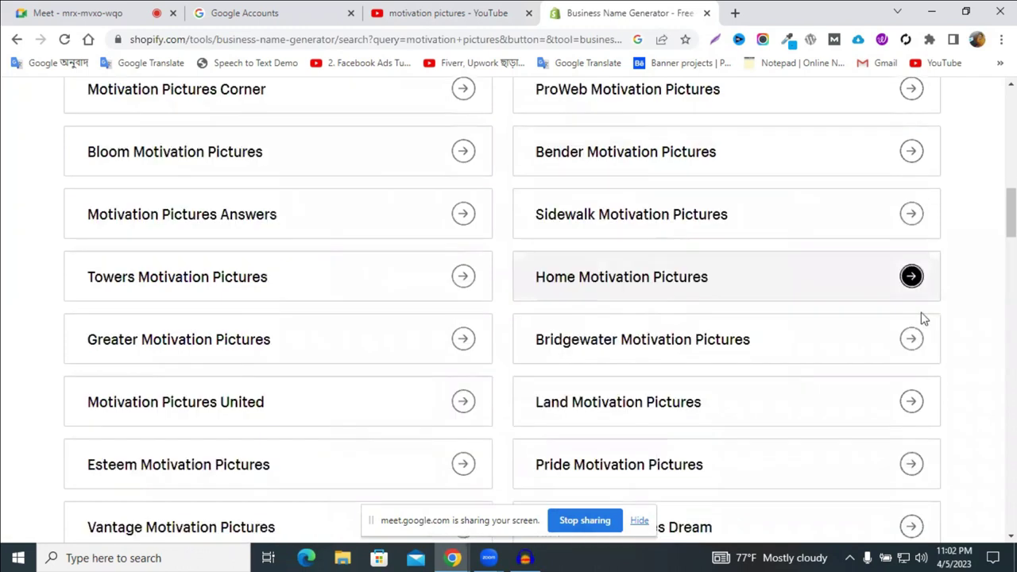
{"action": "scroll", "coordinate": [373, 326], "scroll_direction": "down", "scroll_amount": 2}
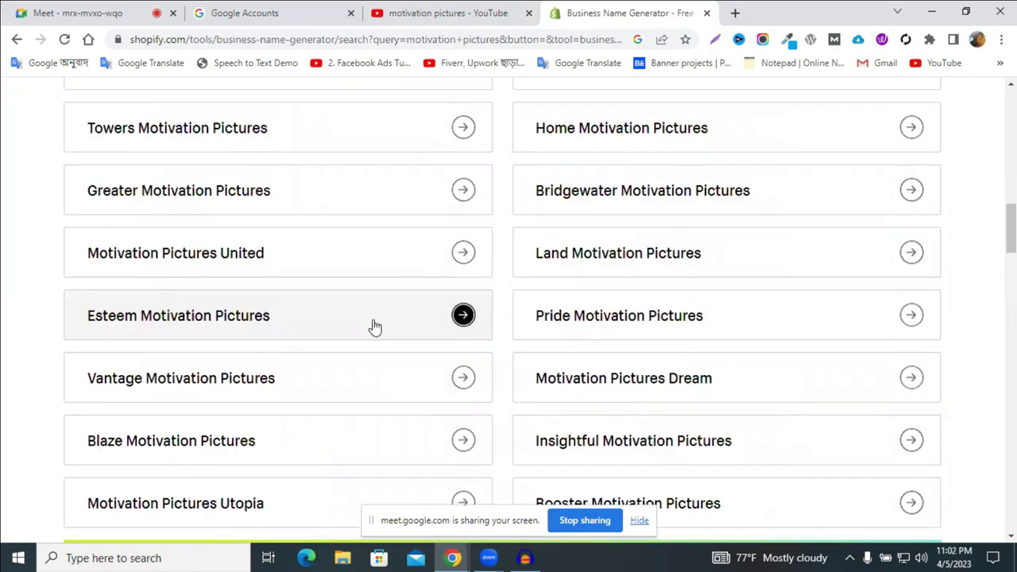
{"action": "scroll", "coordinate": [375, 326], "scroll_direction": "down", "scroll_amount": 3}
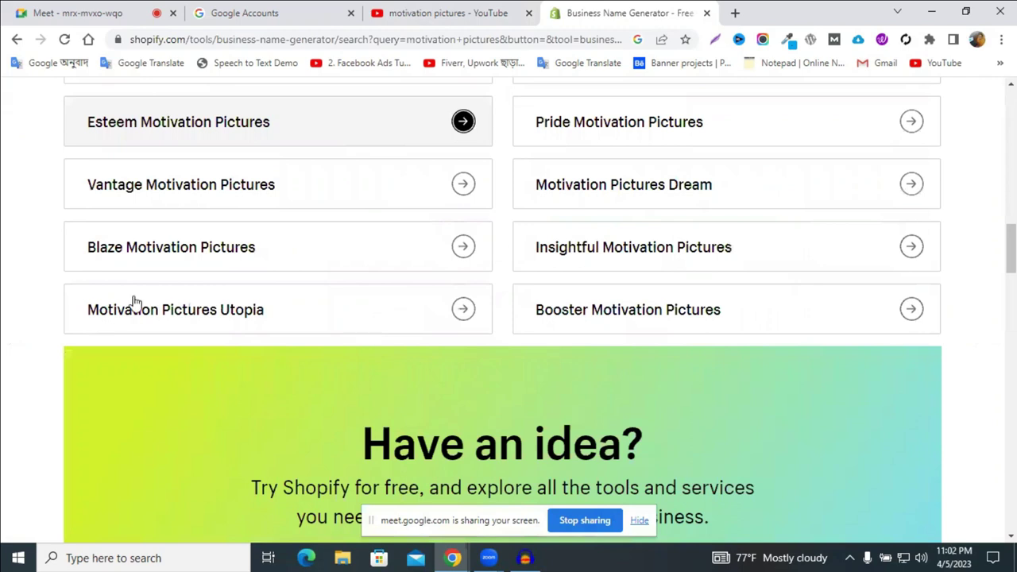
{"action": "scroll", "coordinate": [198, 291], "scroll_direction": "down", "scroll_amount": 1}
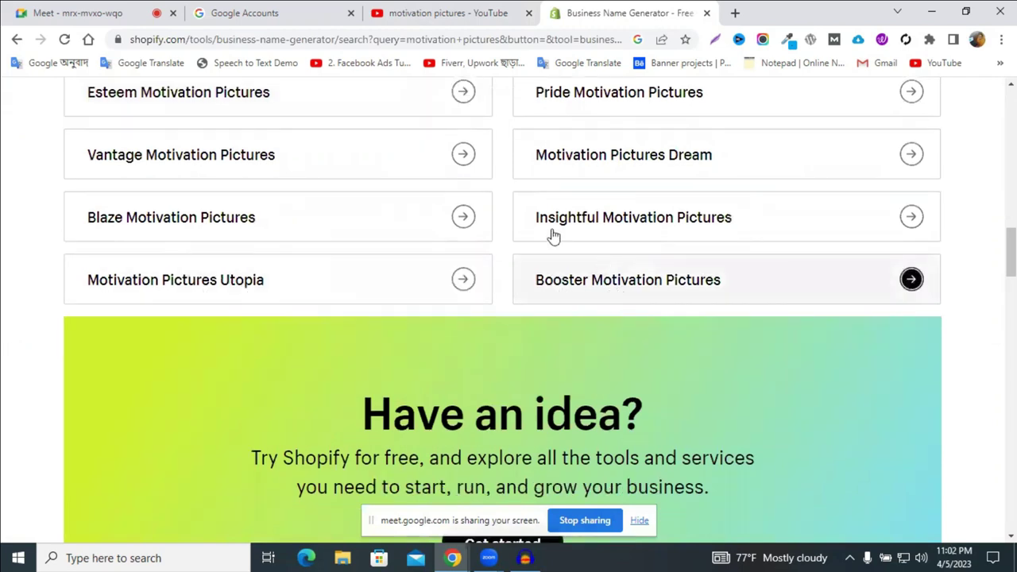
{"action": "scroll", "coordinate": [677, 244], "scroll_direction": "down", "scroll_amount": 5}
{"action": "scroll", "coordinate": [677, 244], "scroll_direction": "down", "scroll_amount": 3}
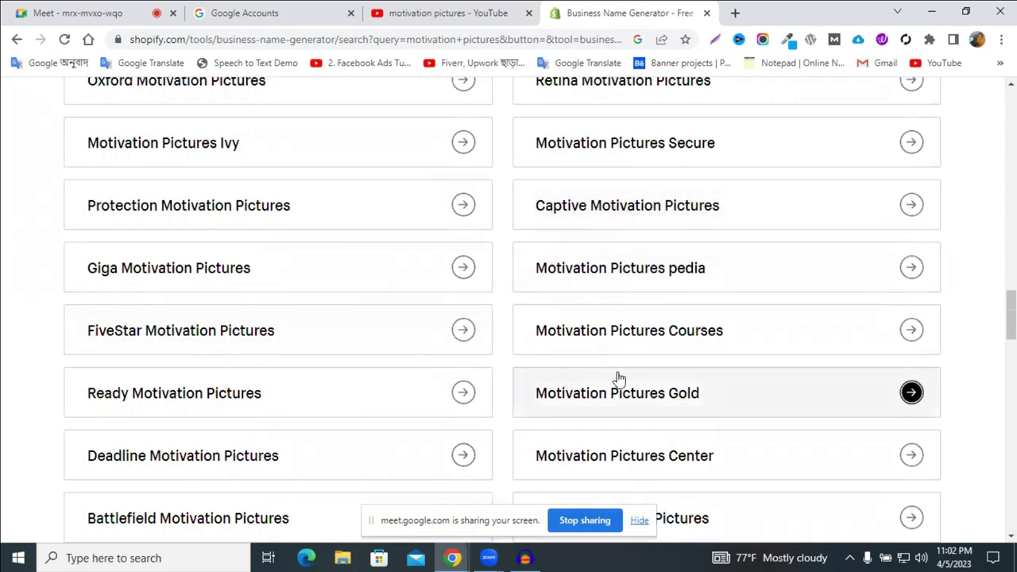
{"action": "scroll", "coordinate": [615, 382], "scroll_direction": "down", "scroll_amount": 2}
{"action": "scroll", "coordinate": [636, 358], "scroll_direction": "down", "scroll_amount": 1}
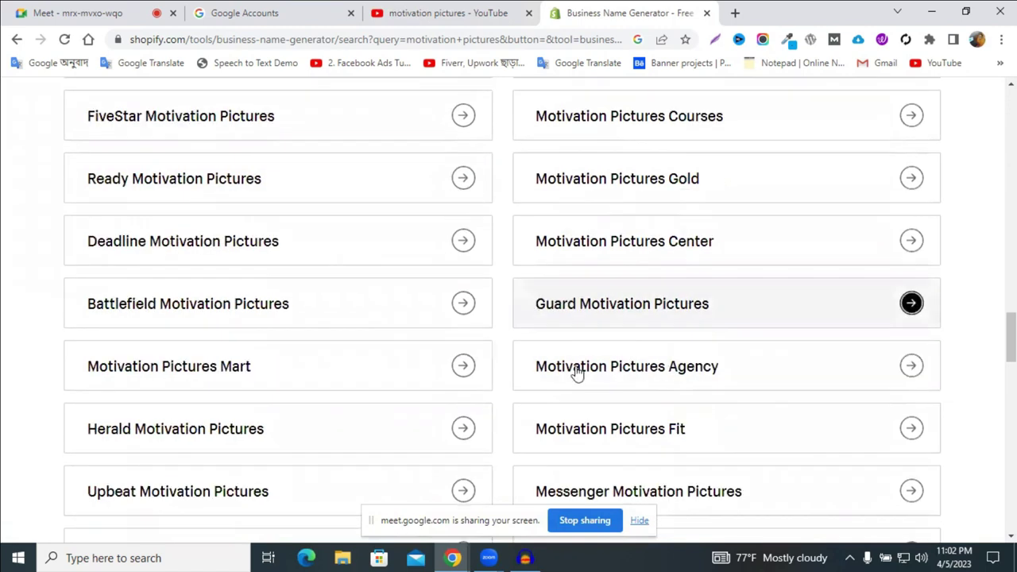
{"action": "scroll", "coordinate": [647, 343], "scroll_direction": "down", "scroll_amount": 1}
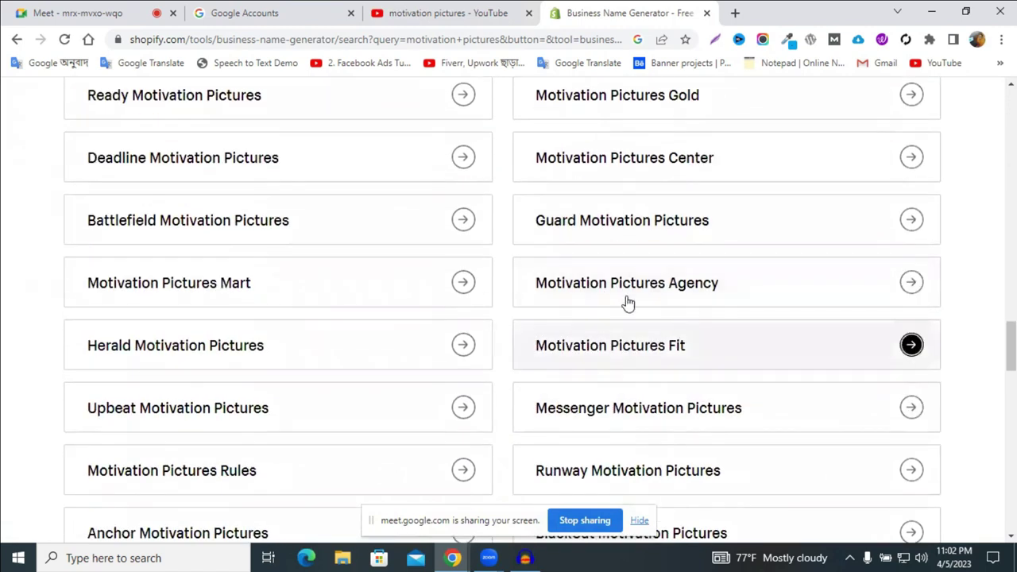
{"action": "scroll", "coordinate": [666, 369], "scroll_direction": "down", "scroll_amount": 3}
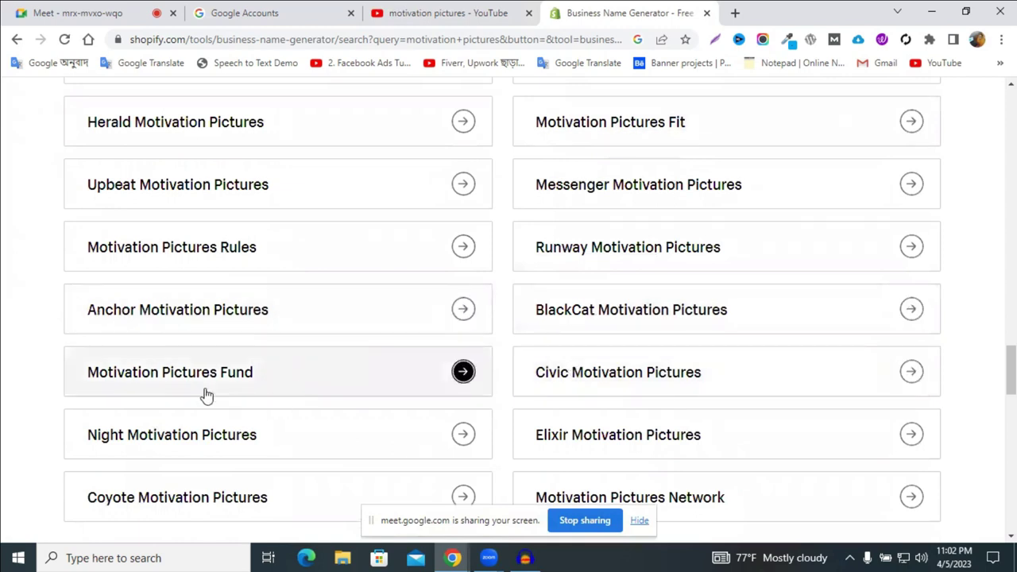
{"action": "scroll", "coordinate": [207, 334], "scroll_direction": "down", "scroll_amount": 1}
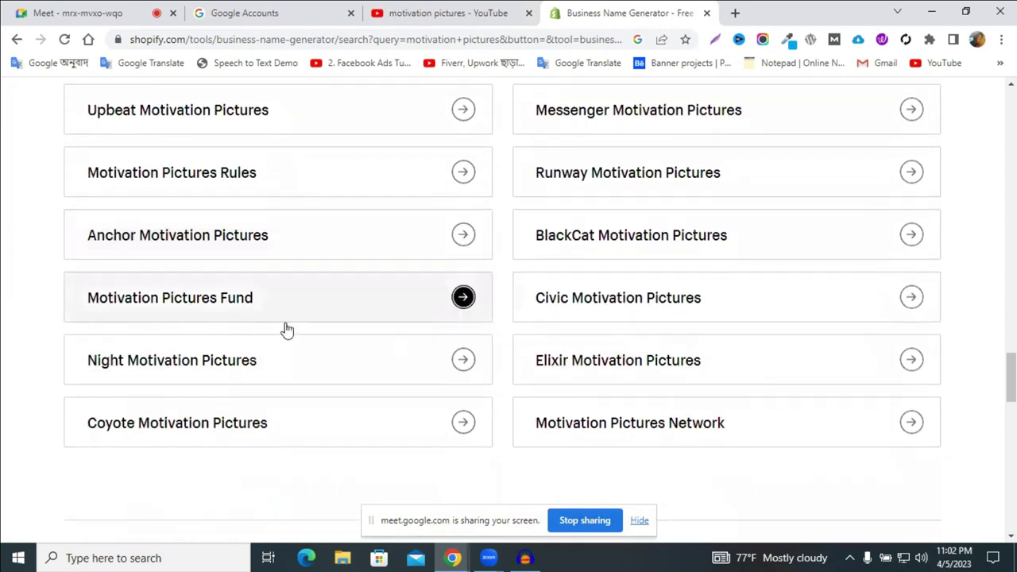
- Open the second page of generated business names and look through its suggestions
{"action": "scroll", "coordinate": [398, 366], "scroll_direction": "down", "scroll_amount": 2}
{"action": "left_click", "coordinate": [491, 405]}
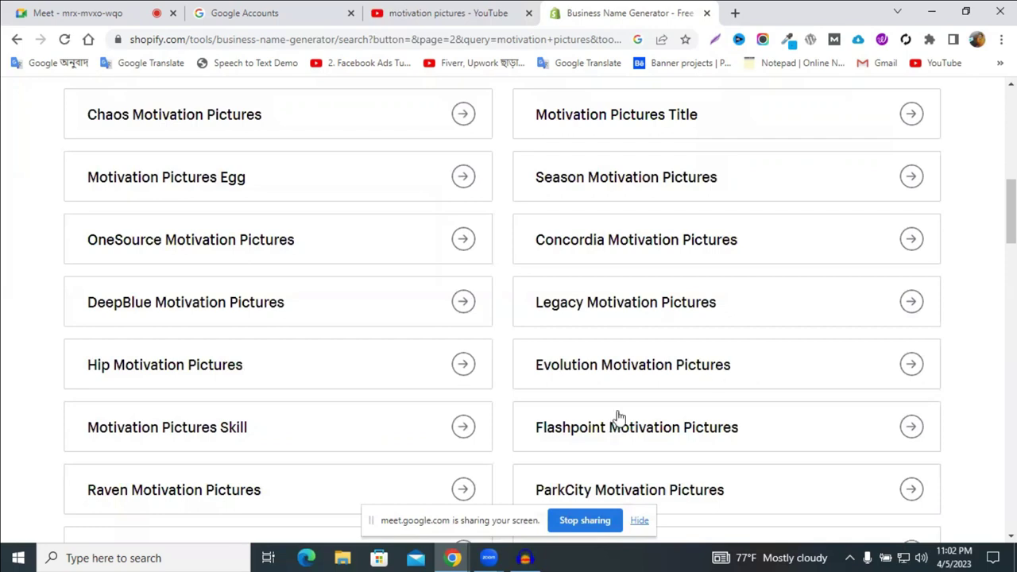
{"action": "scroll", "coordinate": [633, 386], "scroll_direction": "down", "scroll_amount": 3}
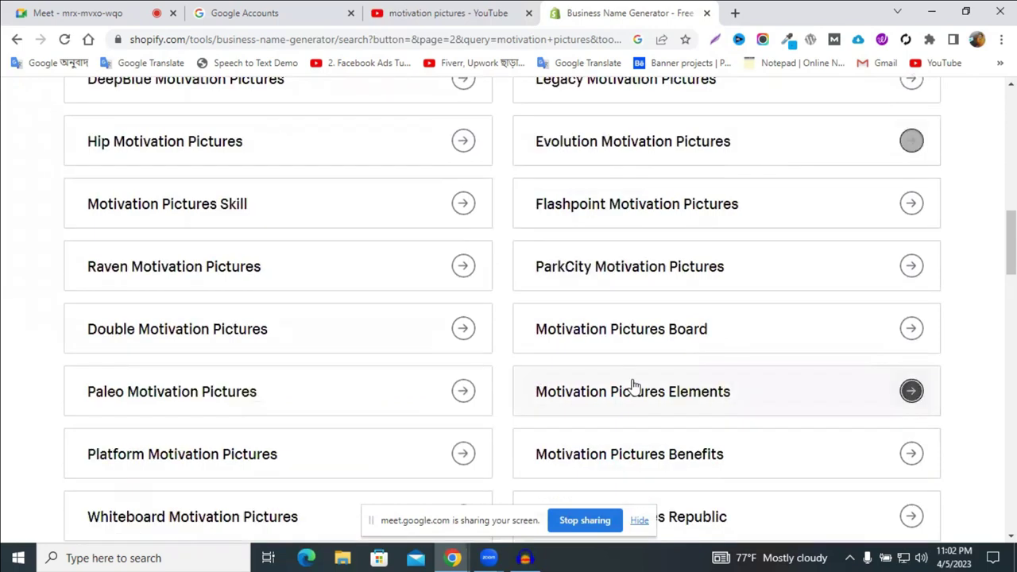
{"action": "scroll", "coordinate": [634, 386], "scroll_direction": "down", "scroll_amount": 3}
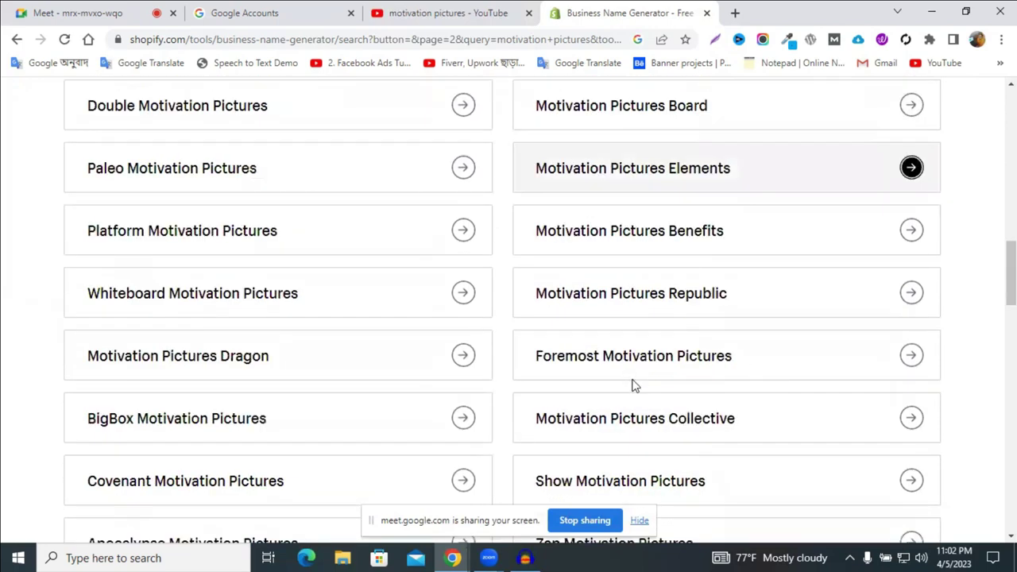
{"action": "scroll", "coordinate": [633, 386], "scroll_direction": "down", "scroll_amount": 2}
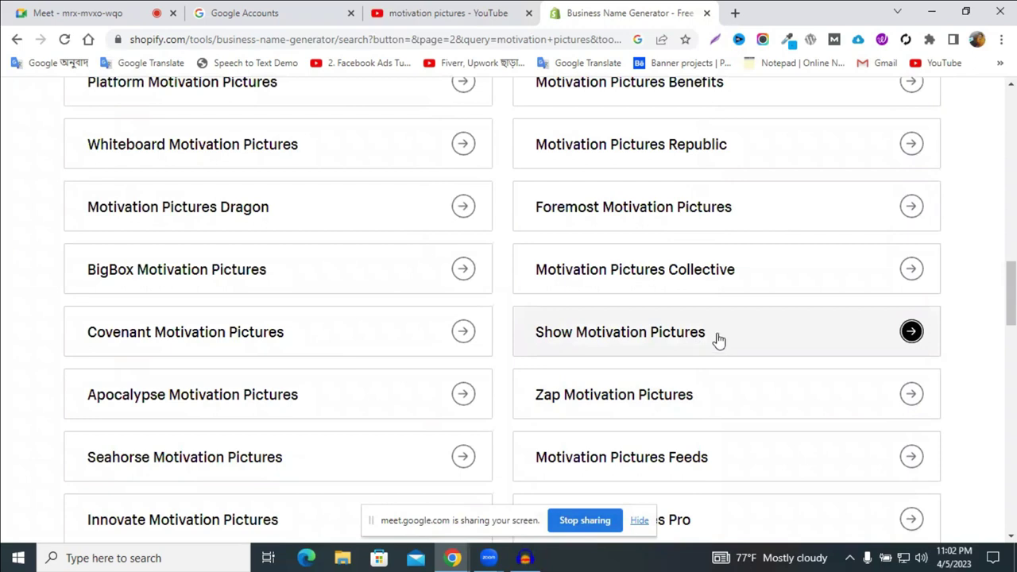
- Pick the name "Show Motivation Pictures" and go through the store setup questions with "An online store" and "I'll decide later", up to the store name
{"action": "left_click", "coordinate": [910, 331]}
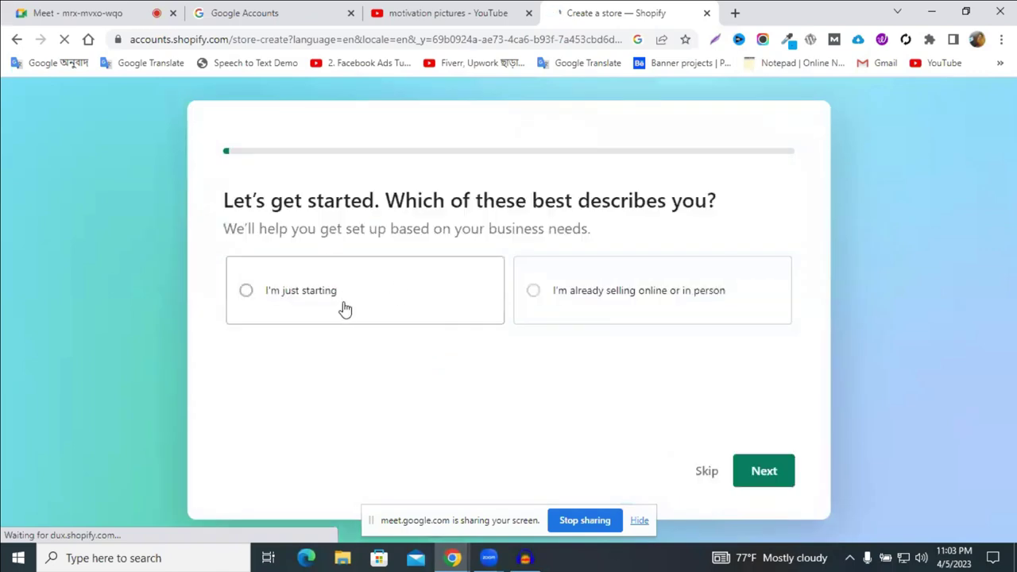
{"action": "left_click", "coordinate": [692, 475]}
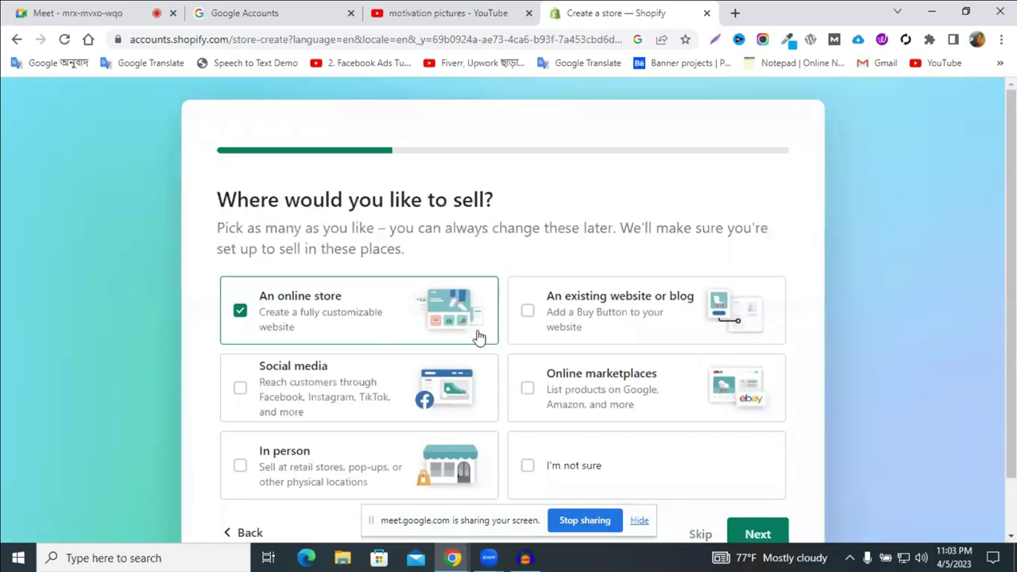
{"action": "scroll", "coordinate": [739, 483], "scroll_direction": "down", "scroll_amount": 1}
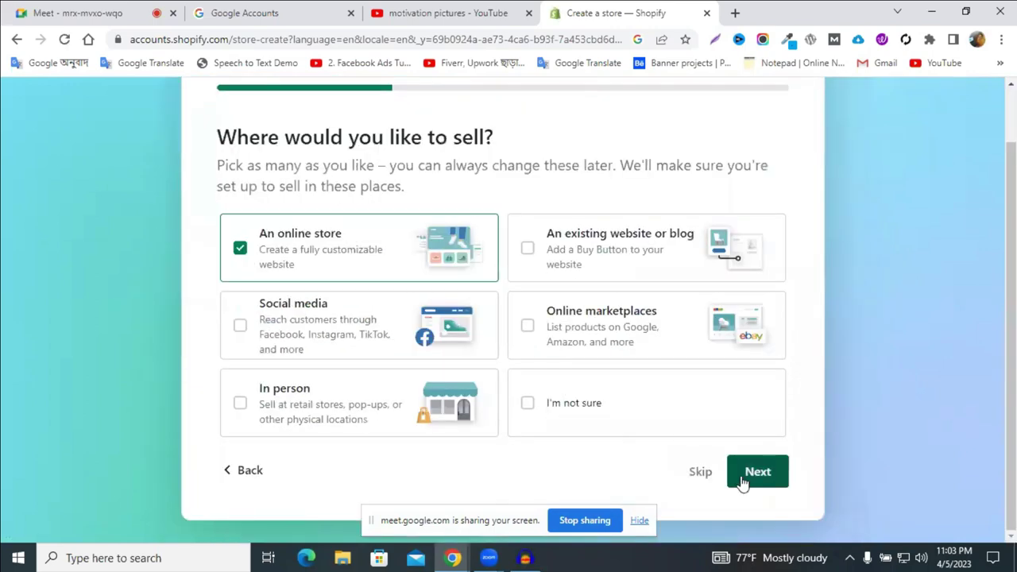
{"action": "left_click", "coordinate": [741, 483]}
{"action": "left_click", "coordinate": [742, 477]}
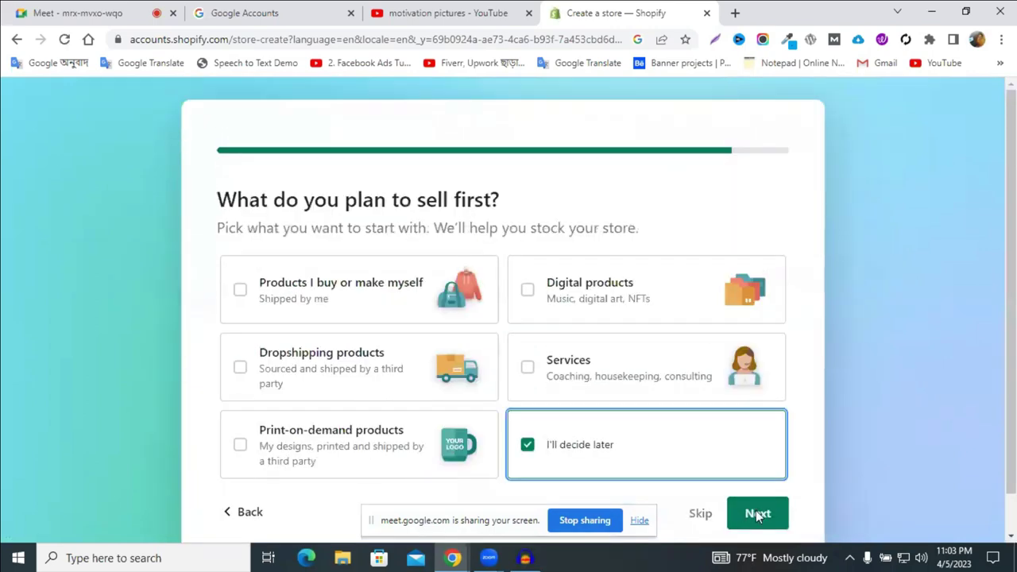
{"action": "left_click", "coordinate": [756, 515]}
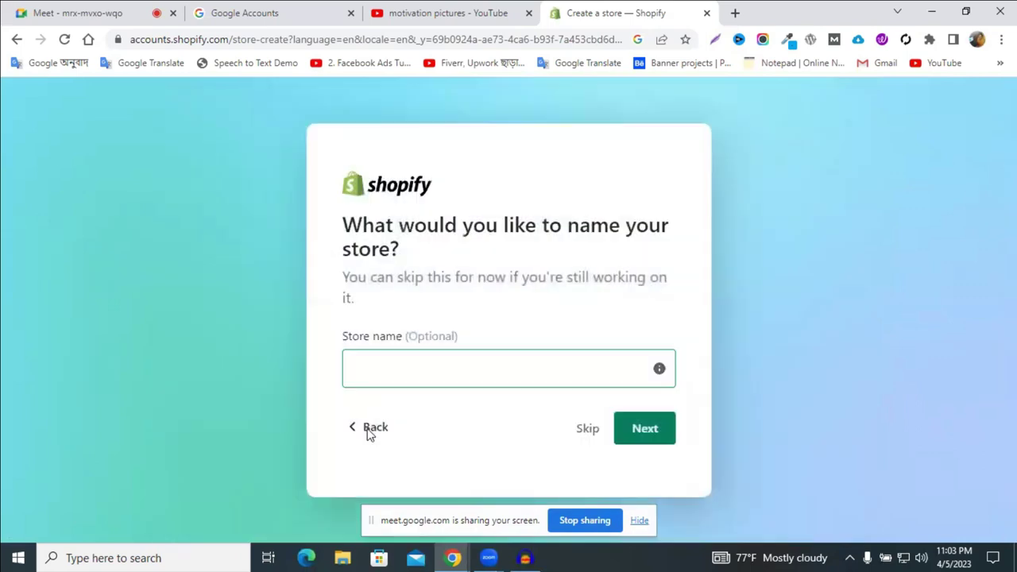
- Leave the store setup, return to YouTube's channel creation form and enter "Show motivation pictures" as the channel name
{"action": "left_click", "coordinate": [370, 434]}
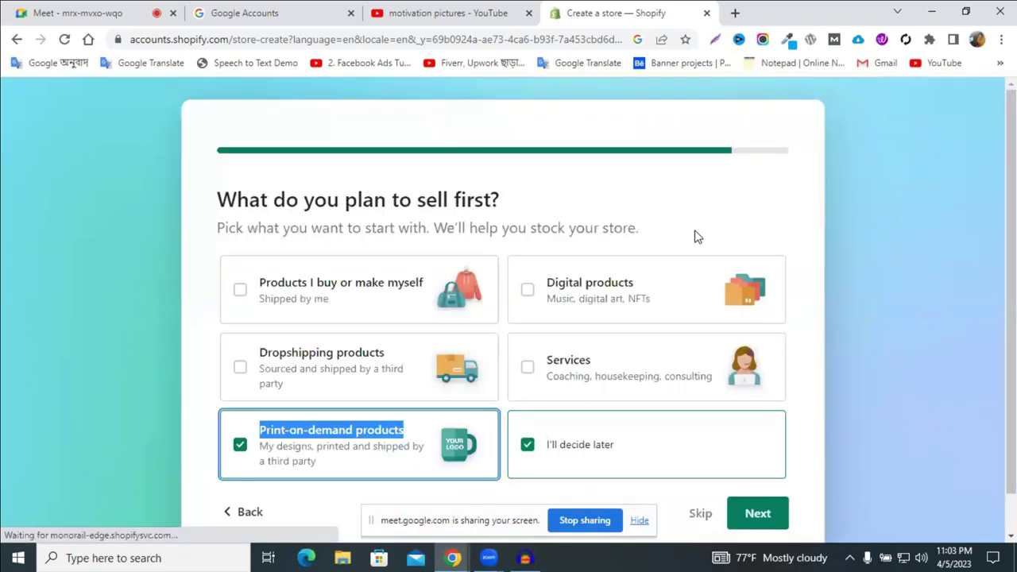
{"action": "left_click", "coordinate": [432, 9]}
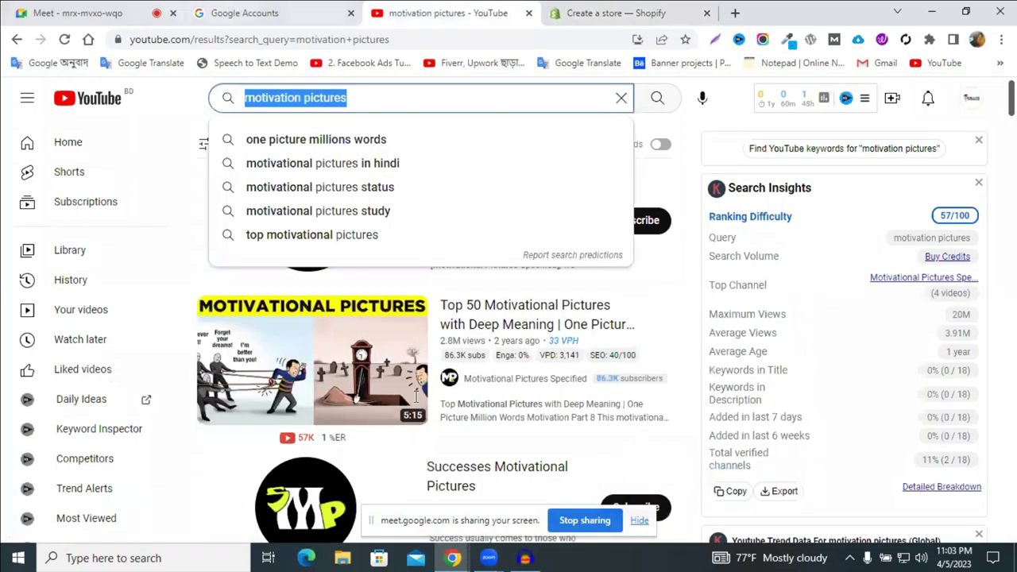
{"action": "key", "text": "ctrl+shift+Tab"}
{"action": "type", "text": "S"}
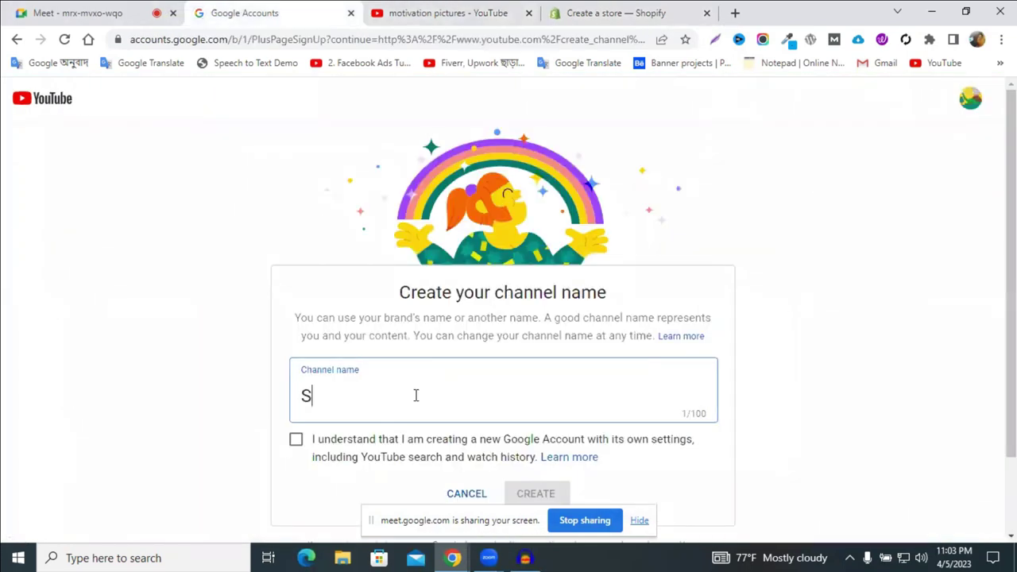
{"action": "type", "text": "how"}
{"action": "type", "text": "motivation pictures"}
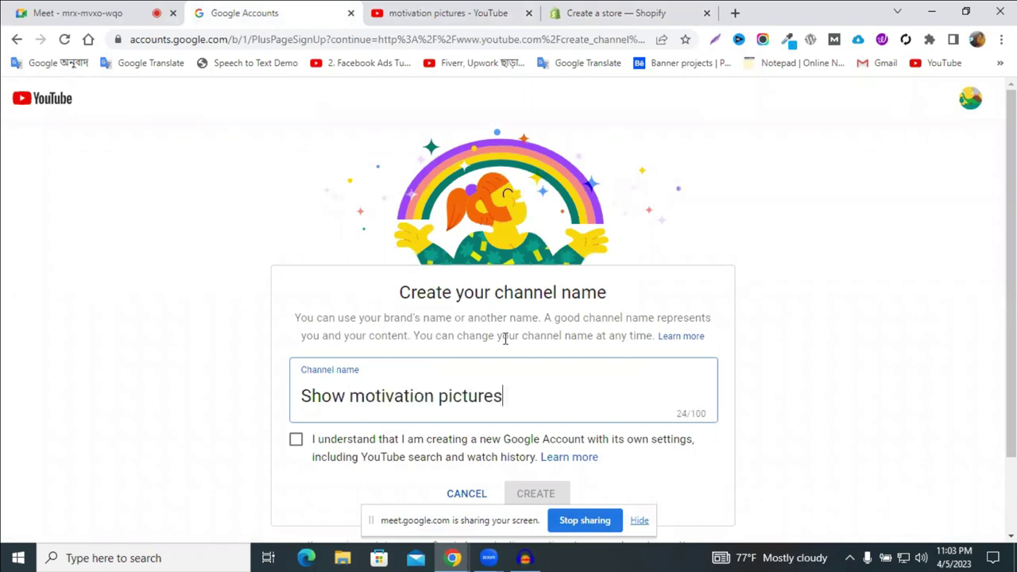
{"action": "scroll", "coordinate": [732, 328], "scroll_direction": "down", "scroll_amount": 1}
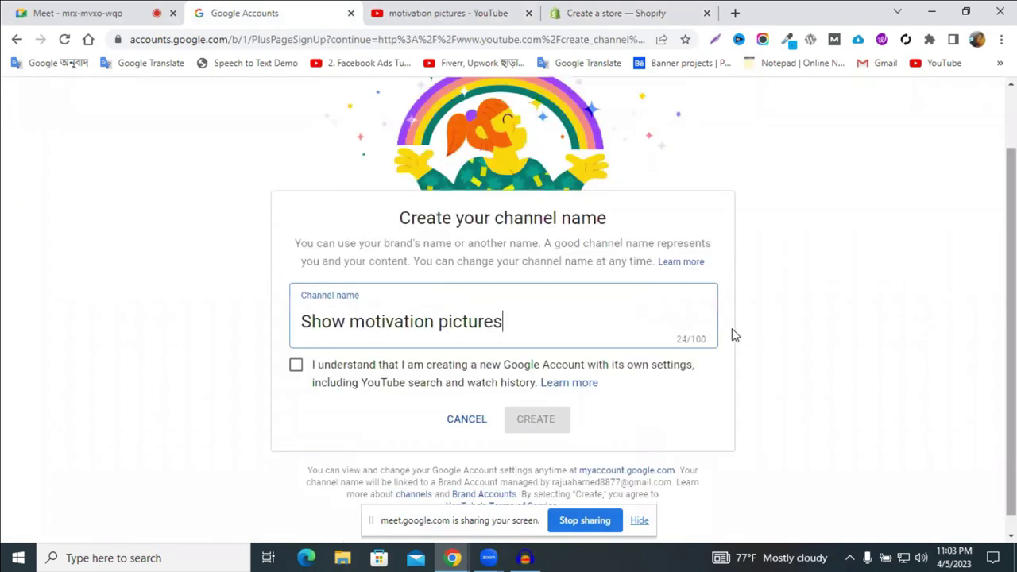
- Close the Shopify page, accept the new Google Account acknowledgement and create the YouTube channel
{"action": "left_click", "coordinate": [706, 14]}
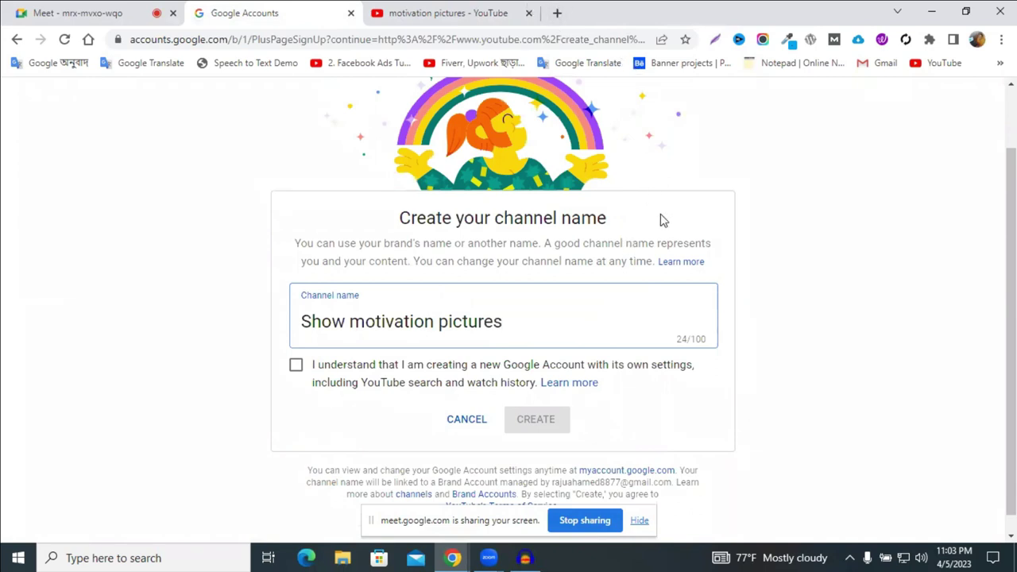
{"action": "scroll", "coordinate": [662, 220], "scroll_direction": "down", "scroll_amount": 1}
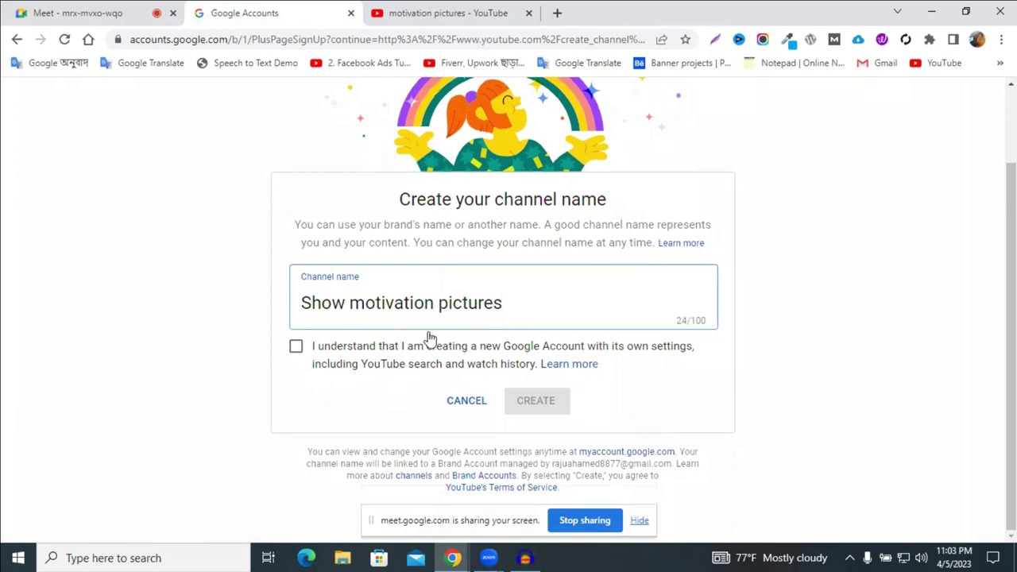
{"action": "left_click", "coordinate": [296, 349]}
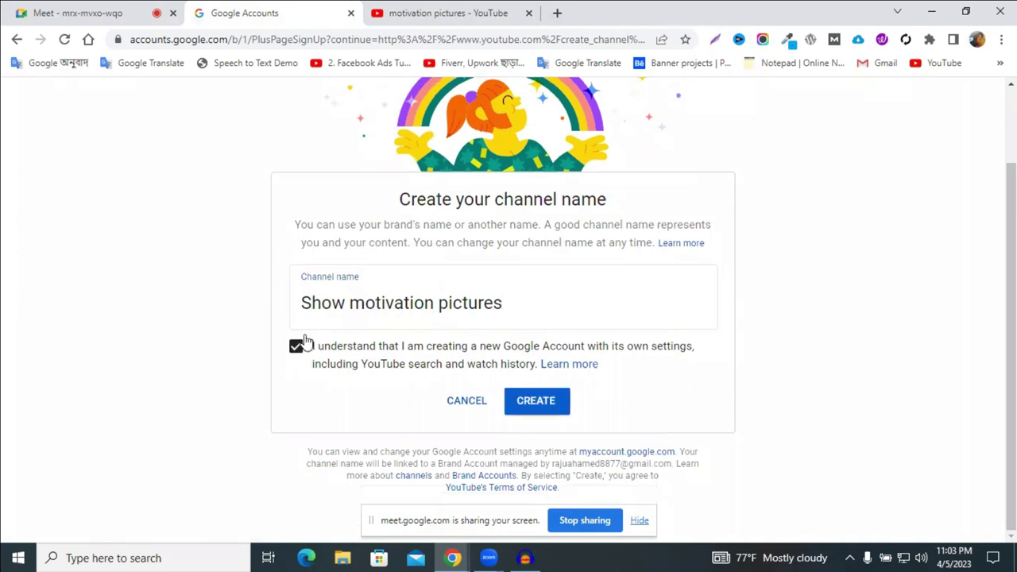
{"action": "left_click", "coordinate": [532, 405]}
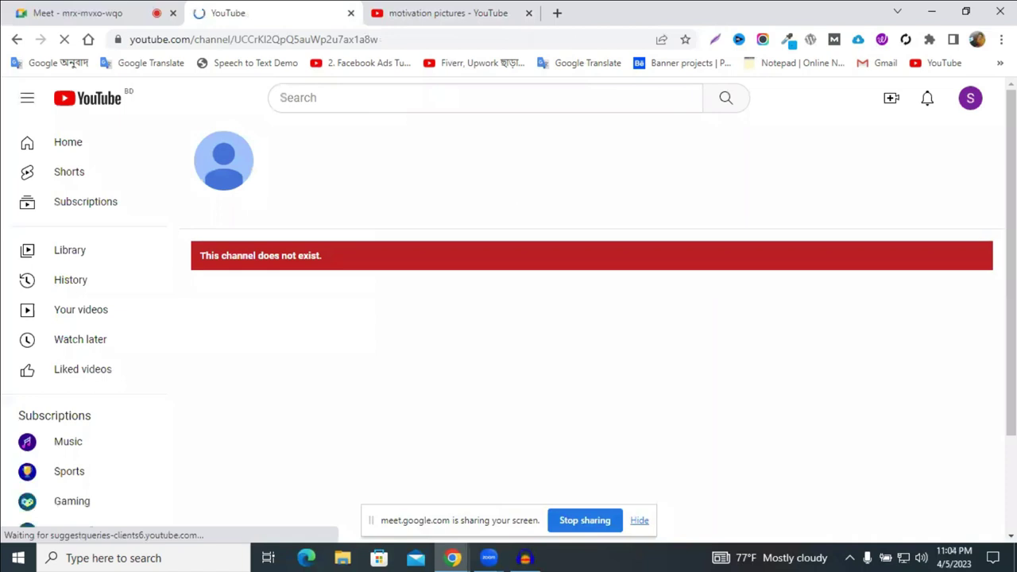
- Open the newly created channel's own page through the account options
{"action": "left_click", "coordinate": [970, 98]}
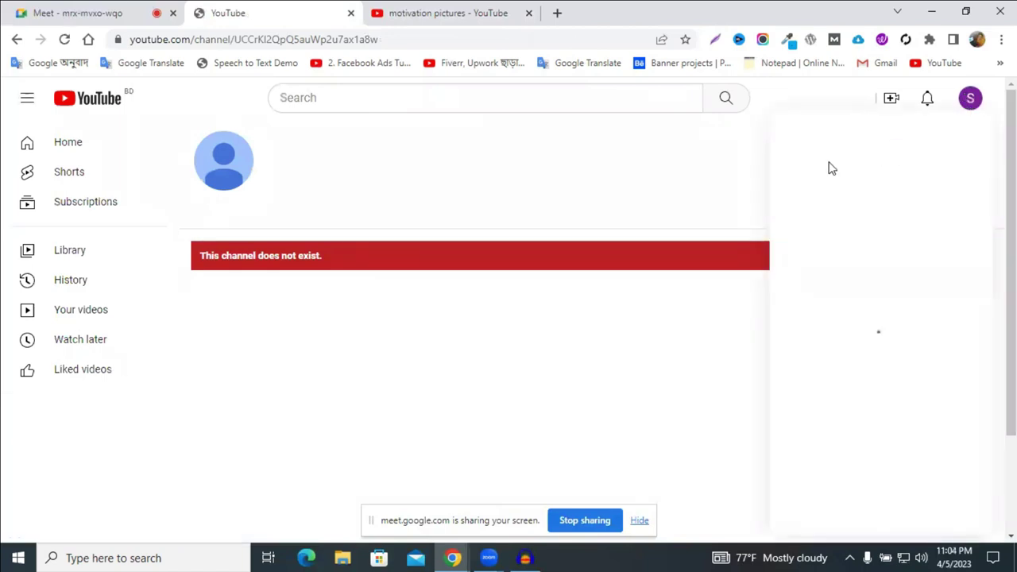
{"action": "left_click", "coordinate": [797, 184]}
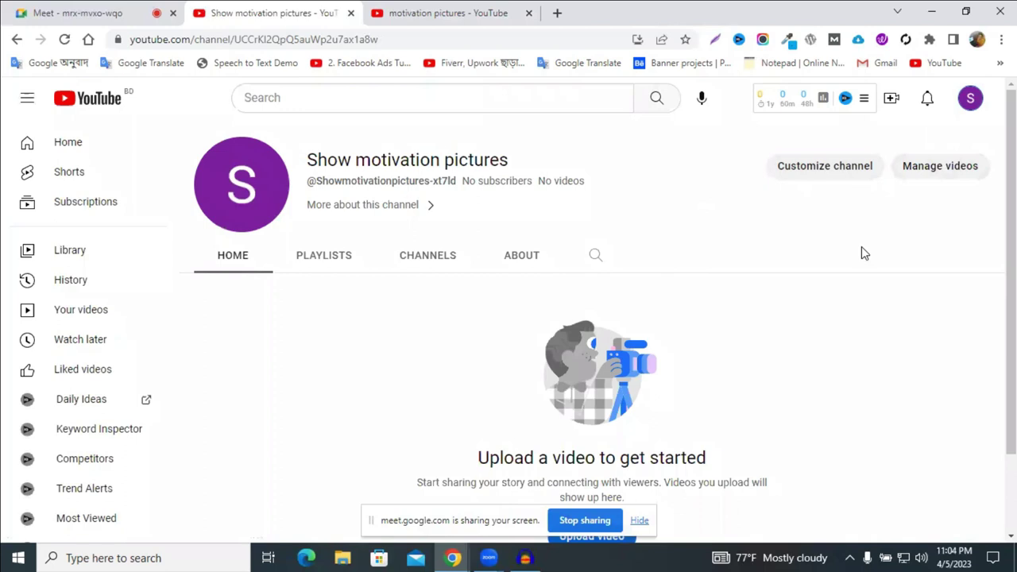
{"action": "left_click", "coordinate": [969, 100]}
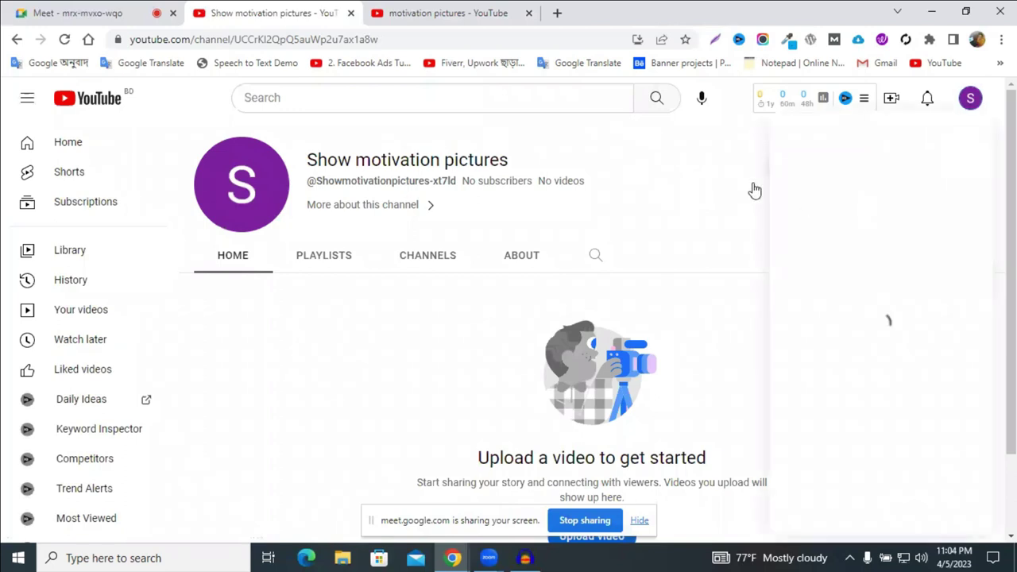
{"action": "left_click", "coordinate": [842, 191]}
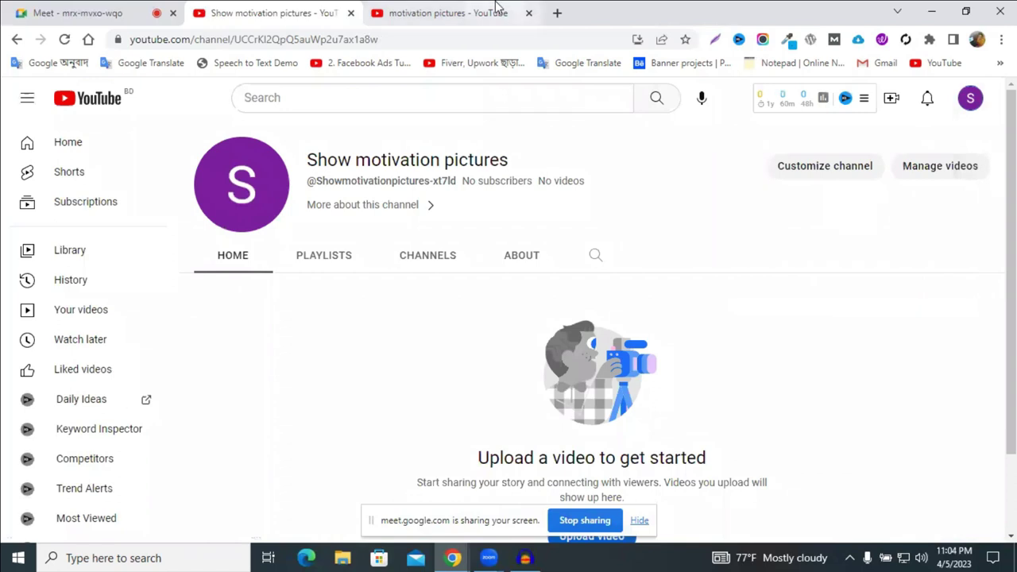
- Move the "motivation pictures" search results page ahead of the channel page in the browser, and return to the channel
{"action": "left_click", "coordinate": [445, 11]}
{"action": "left_click_drag", "start_coordinate": [453, 11], "coordinate": [278, 11]}
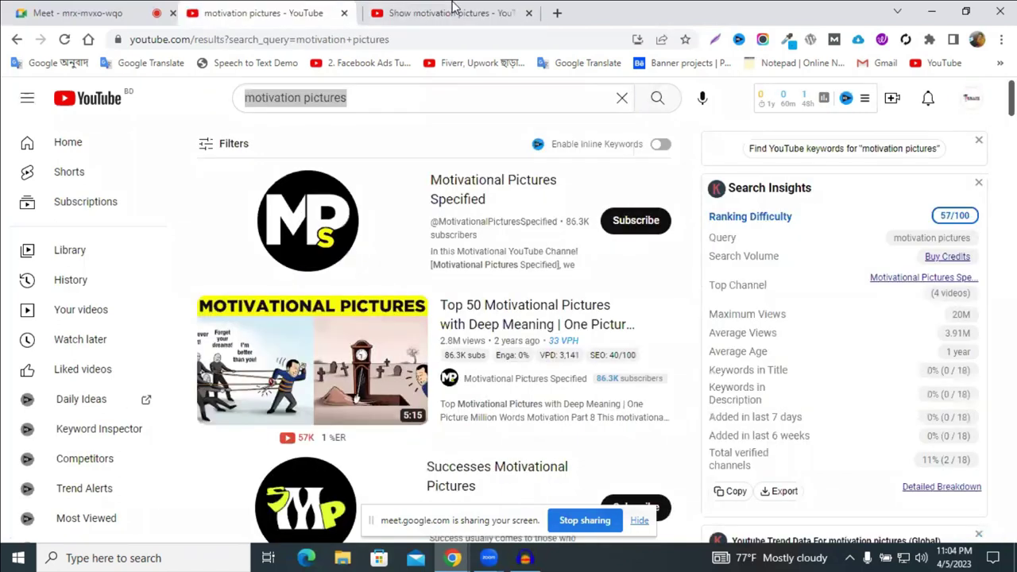
{"action": "left_click", "coordinate": [433, 14]}
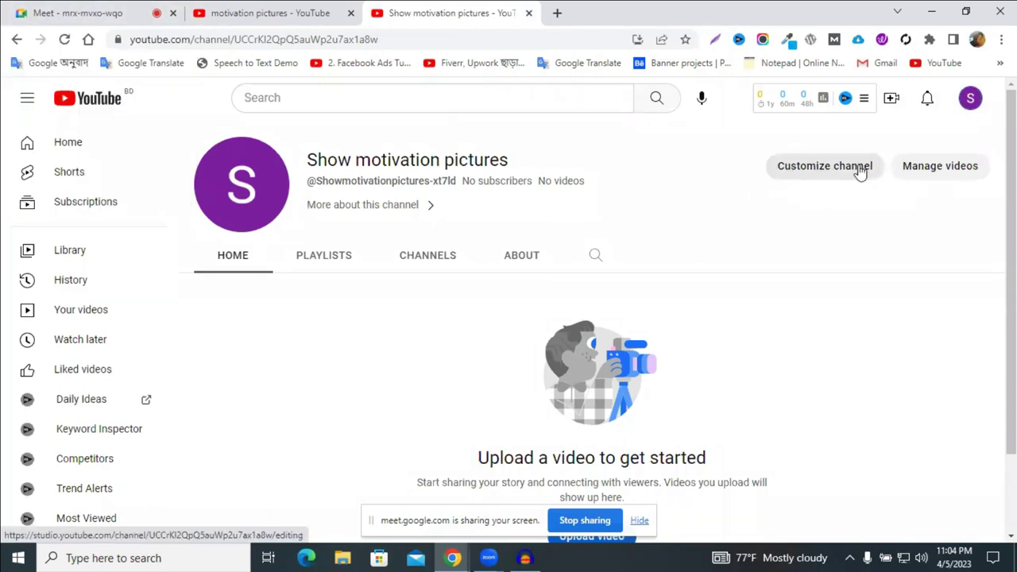
- Open the channel's customization page in YouTube Studio and continue past the welcome dialog
{"action": "left_click", "coordinate": [804, 170]}
{"action": "left_click", "coordinate": [457, 13]}
{"action": "left_click", "coordinate": [584, 6]}
{"action": "left_click", "coordinate": [481, 10]}
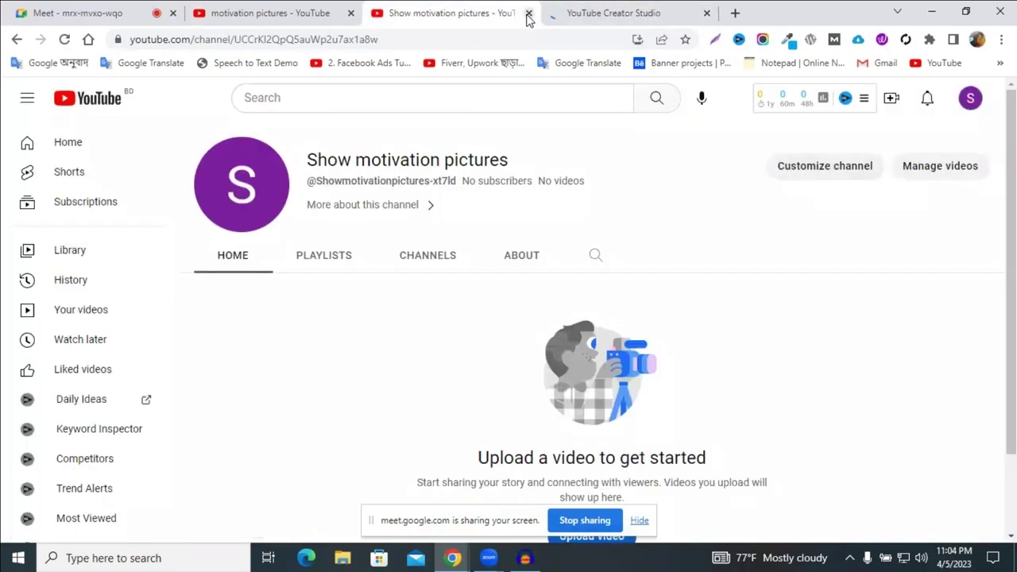
{"action": "left_click", "coordinate": [564, 13]}
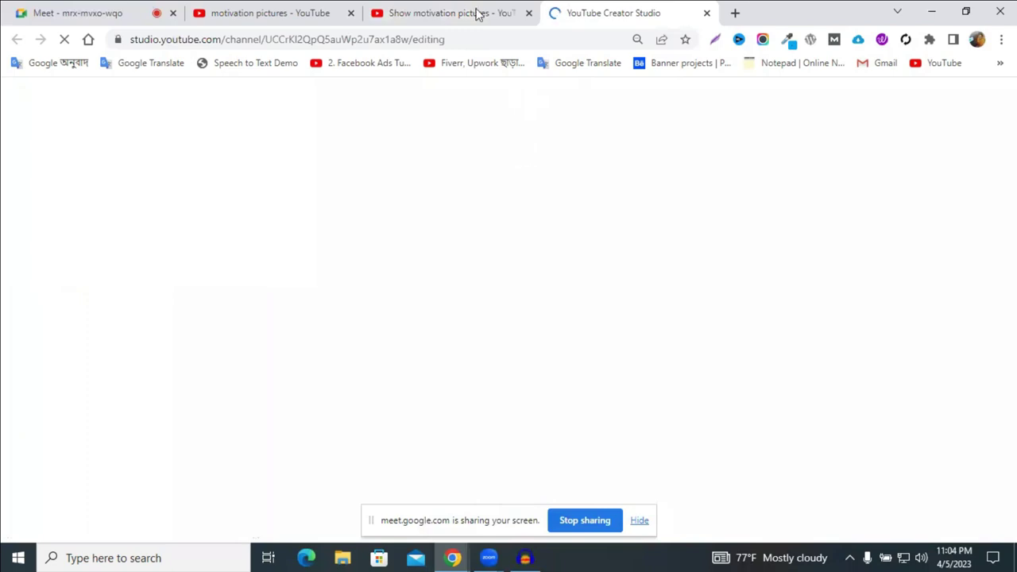
{"action": "left_click", "coordinate": [477, 10]}
{"action": "left_click", "coordinate": [585, 9]}
{"action": "left_click", "coordinate": [492, 8]}
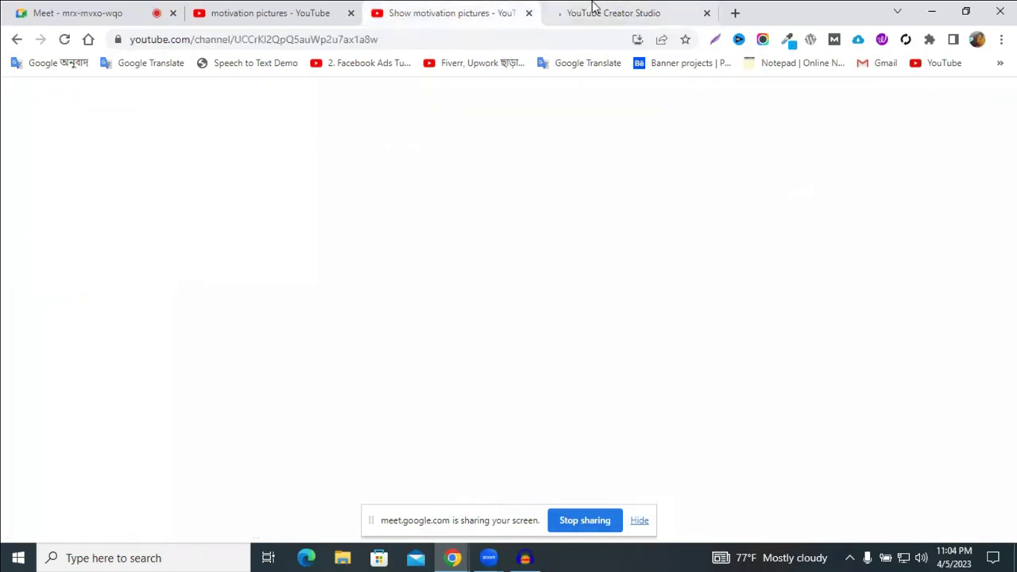
{"action": "left_click", "coordinate": [592, 7]}
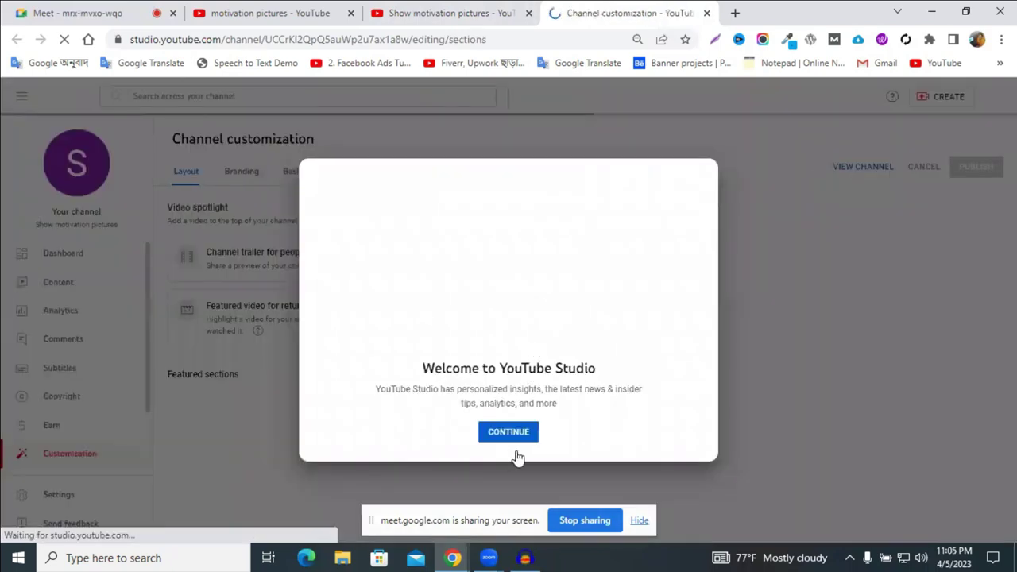
{"action": "left_click", "coordinate": [509, 433]}
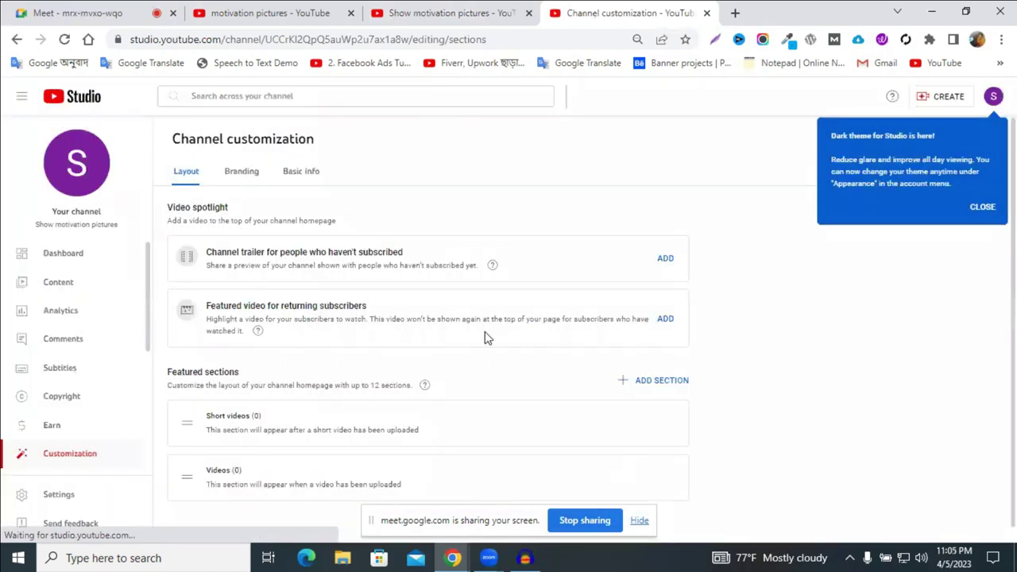
- Open the channel's branding settings, review the picture, banner and watermark options, and dismiss the feature notices
{"action": "left_click", "coordinate": [238, 176]}
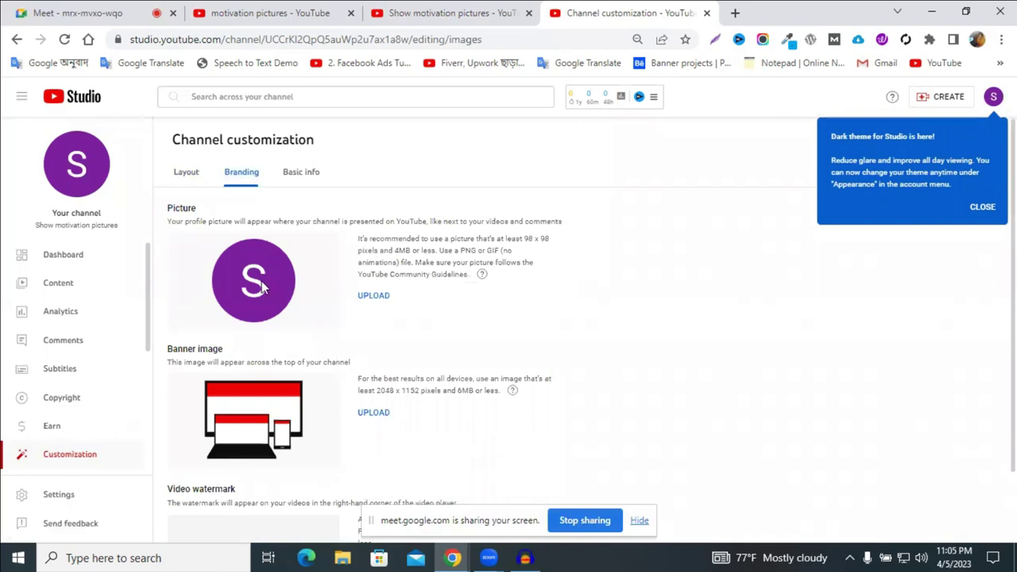
{"action": "scroll", "coordinate": [241, 464], "scroll_direction": "down", "scroll_amount": 2}
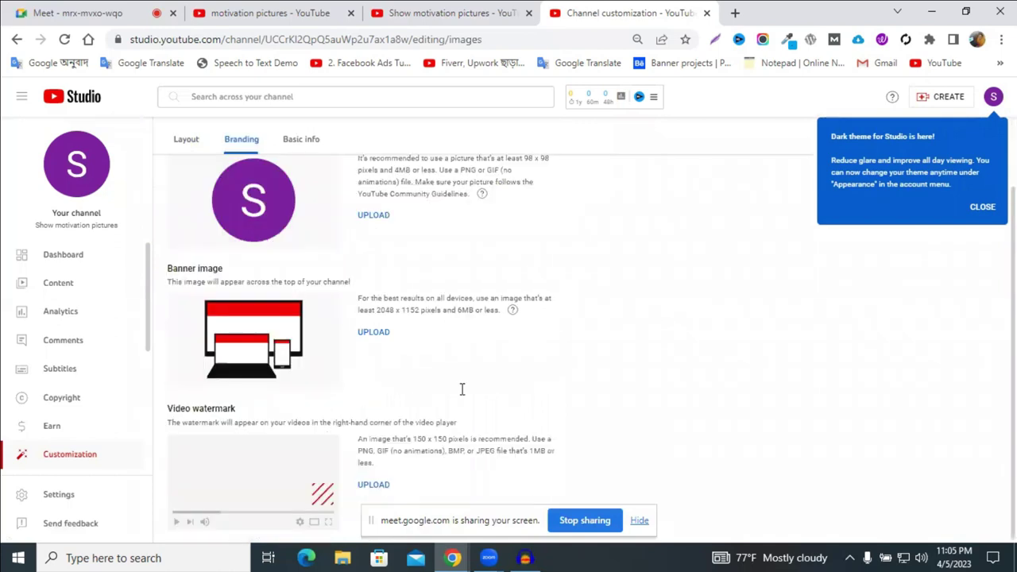
{"action": "scroll", "coordinate": [461, 388], "scroll_direction": "up", "scroll_amount": 2}
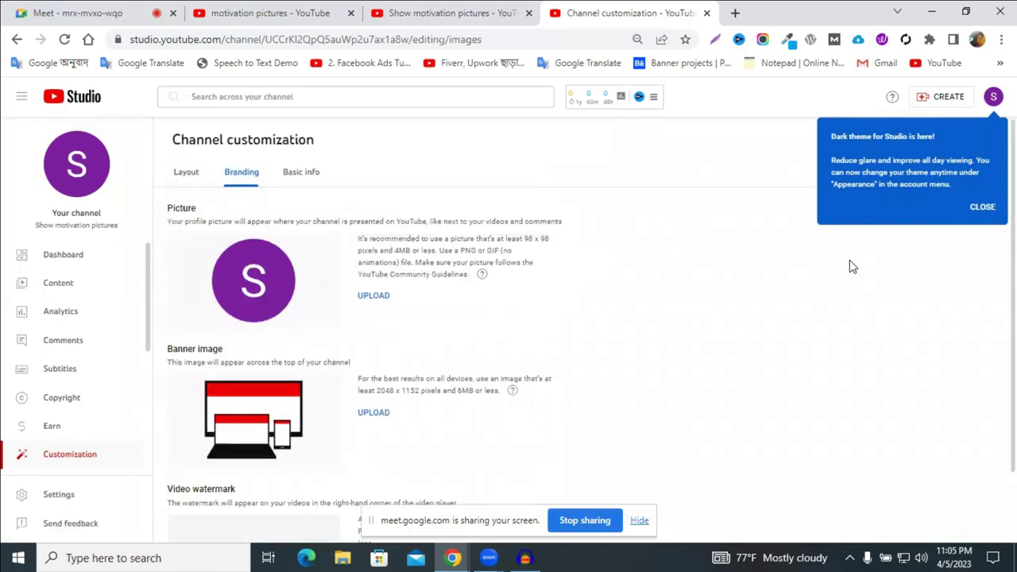
{"action": "left_click", "coordinate": [856, 208]}
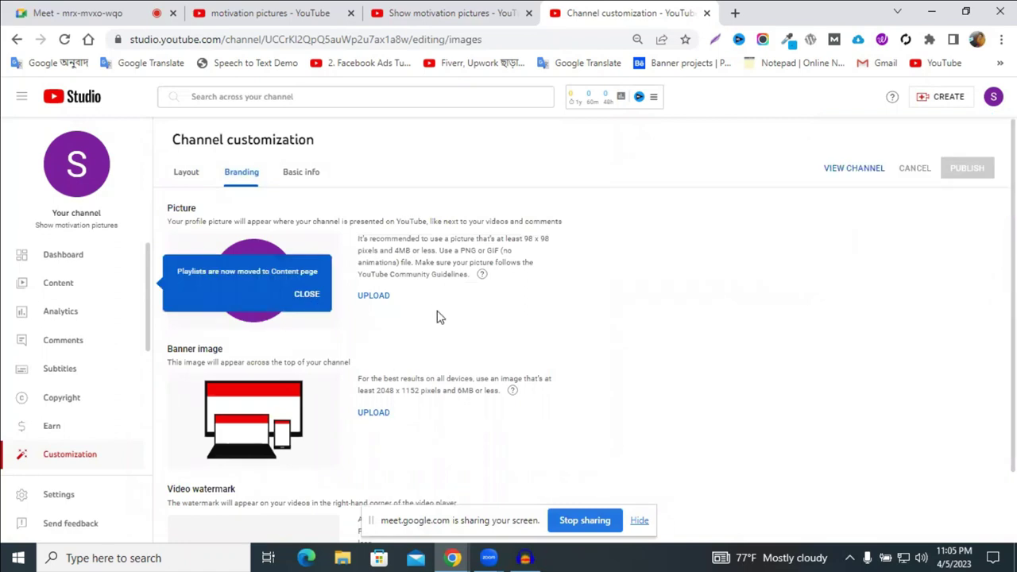
{"action": "left_click", "coordinate": [307, 294]}
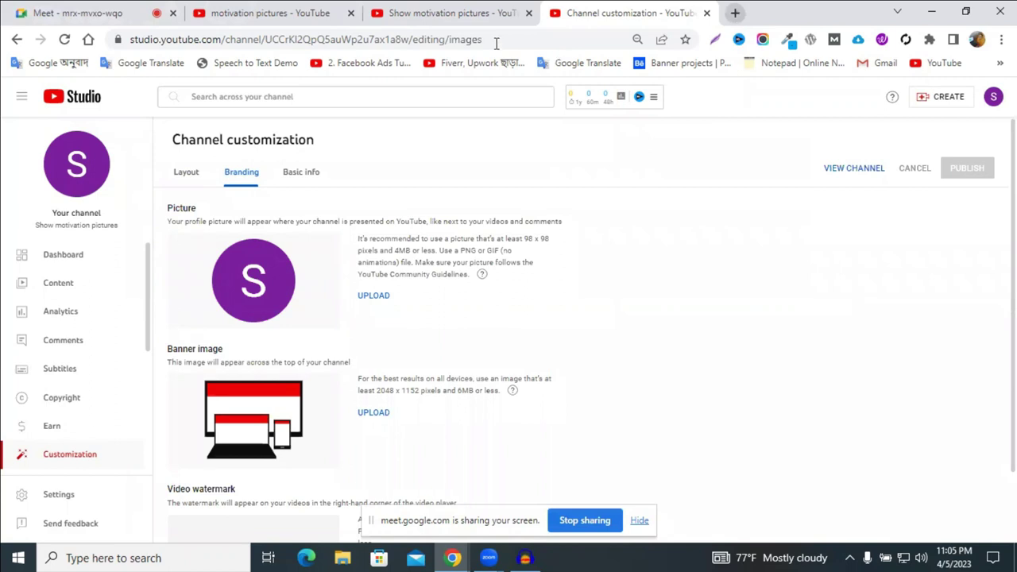
- Search Google for "free logo generator ai" in a new browser tab
{"action": "key", "text": "ctrl+t"}
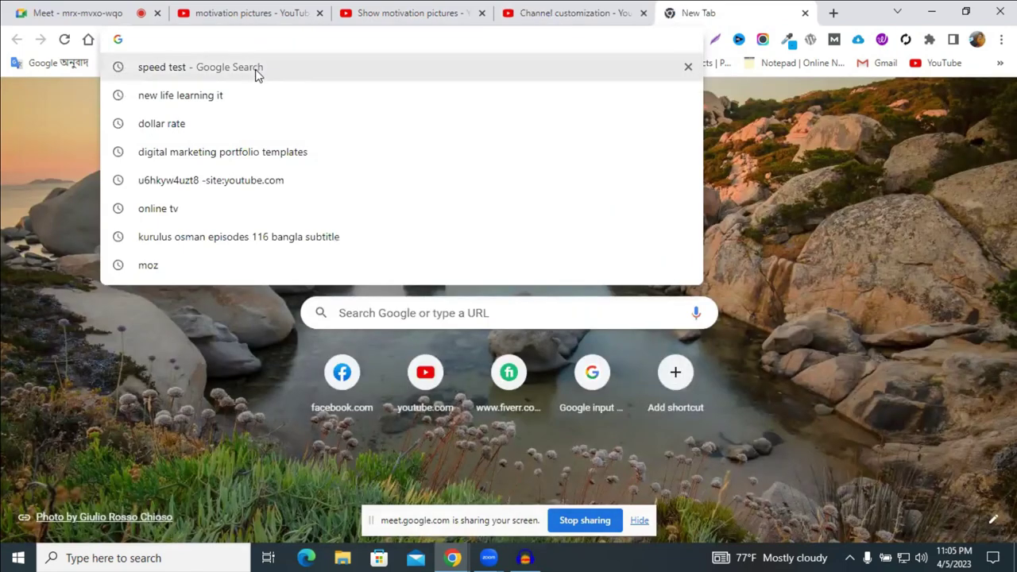
{"action": "type", "text": "log"}
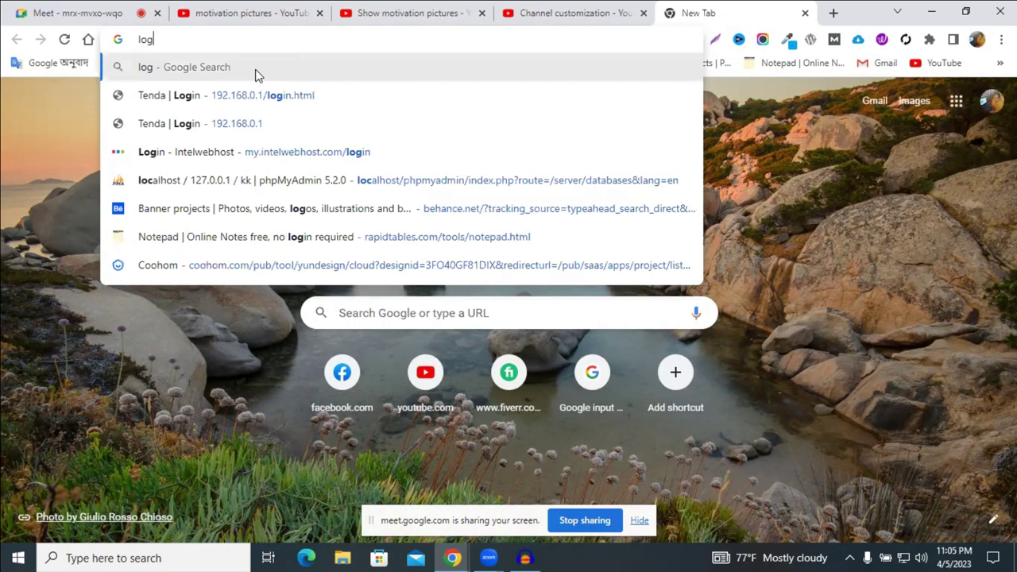
{"action": "type", "text": "o"}
{"action": "key", "text": "Escape"}
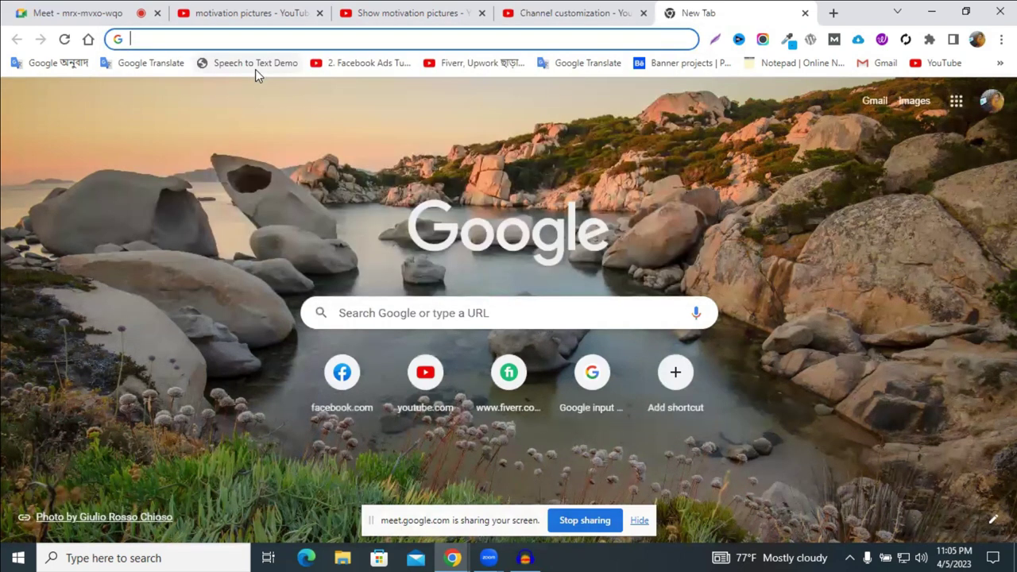
{"action": "type", "text": "free l"}
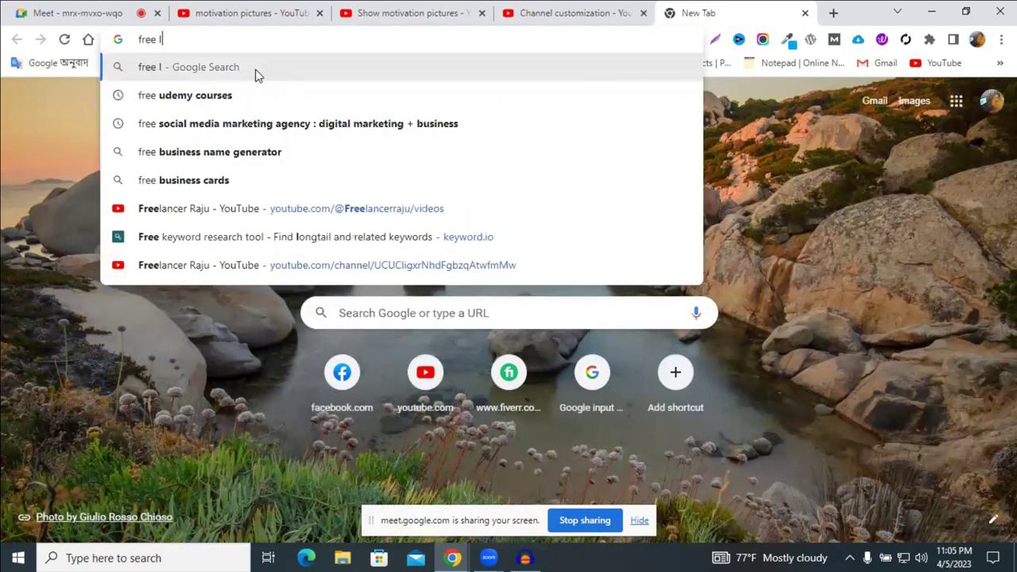
{"action": "type", "text": "ogo"}
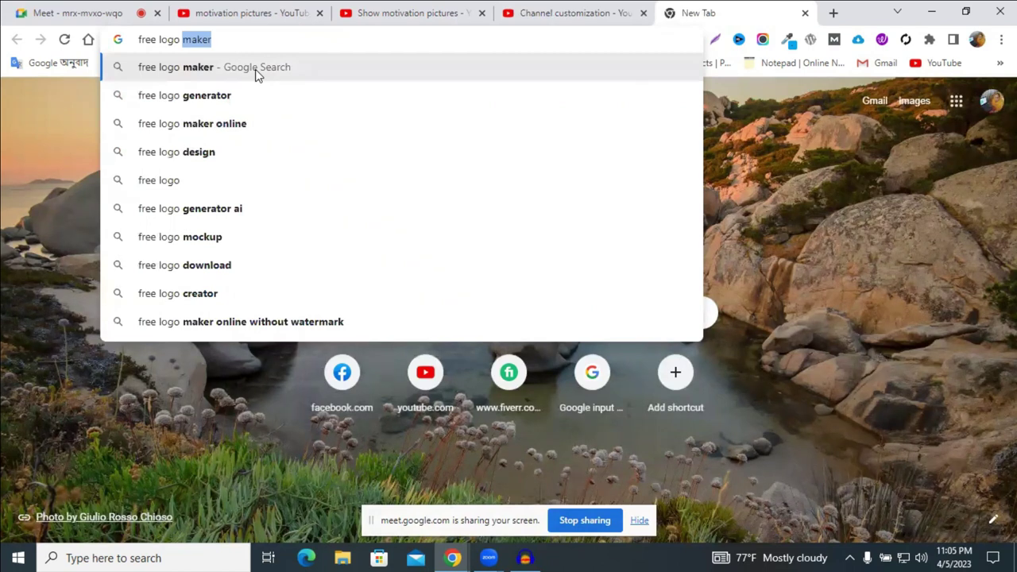
{"action": "left_click", "coordinate": [201, 213]}
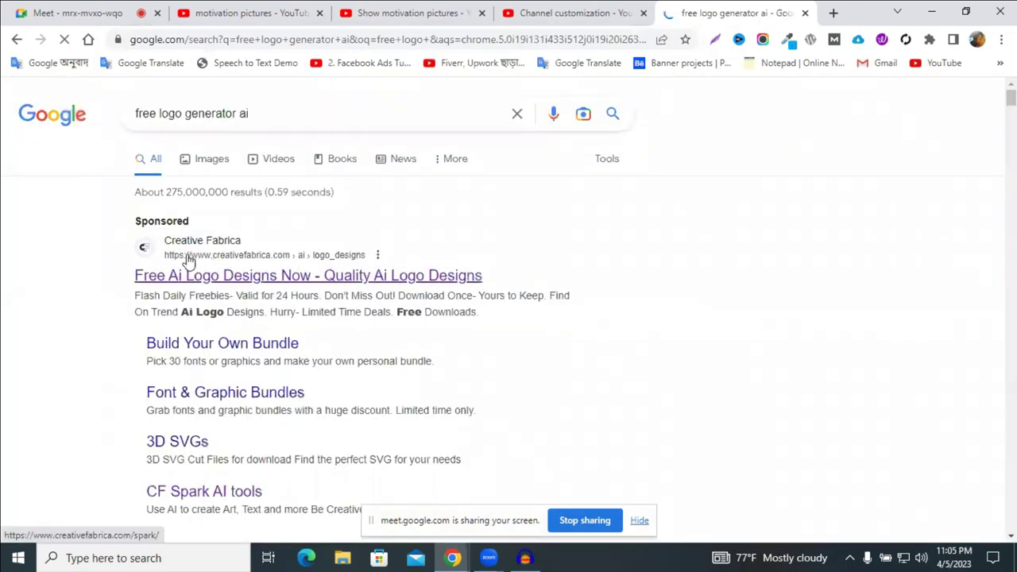
- Look through the Google results for free AI logo generators
{"action": "scroll", "coordinate": [424, 195], "scroll_direction": "down", "scroll_amount": 1}
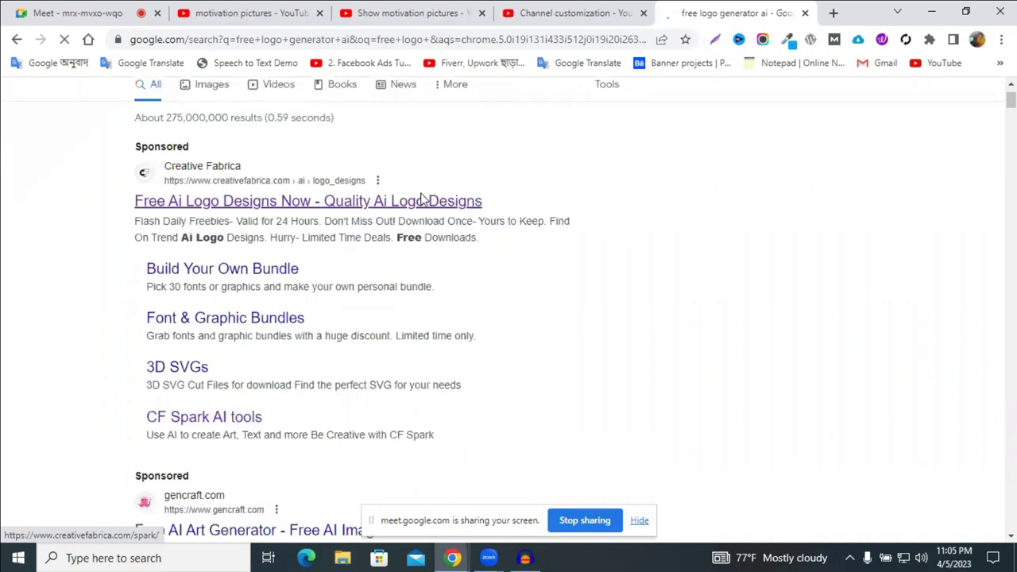
{"action": "scroll", "coordinate": [399, 231], "scroll_direction": "down", "scroll_amount": 1}
{"action": "scroll", "coordinate": [129, 265], "scroll_direction": "down", "scroll_amount": 2}
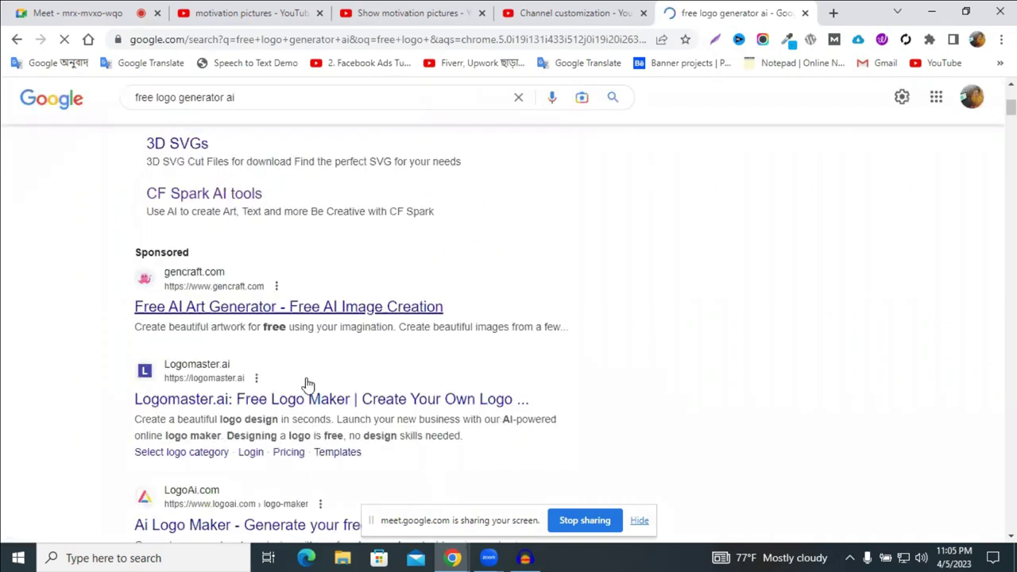
{"action": "scroll", "coordinate": [187, 314], "scroll_direction": "down", "scroll_amount": 2}
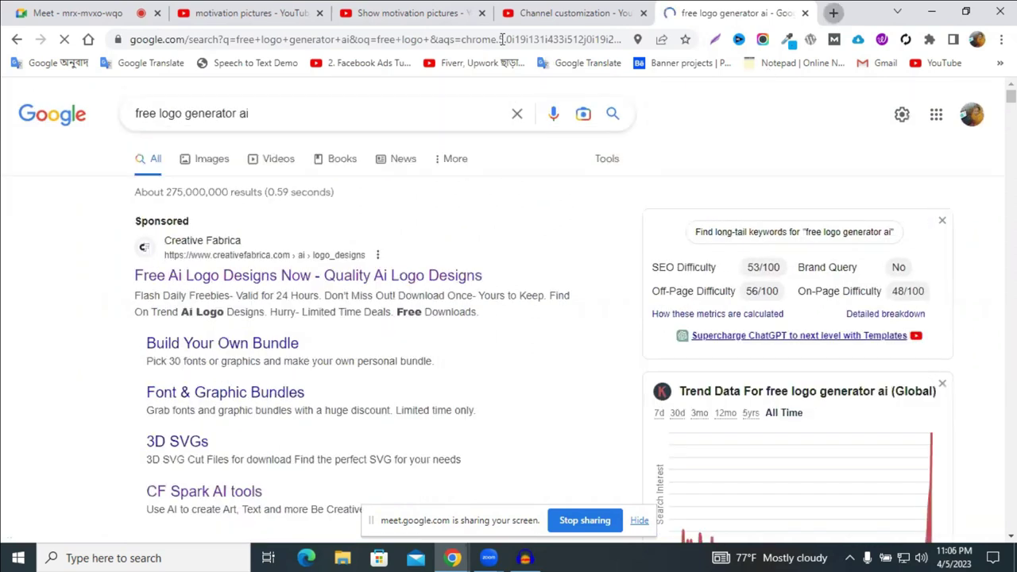
- Search Google for "play store" in a new browser tab and open the Android apps page on Google Play
{"action": "key", "text": "ctrl+t"}
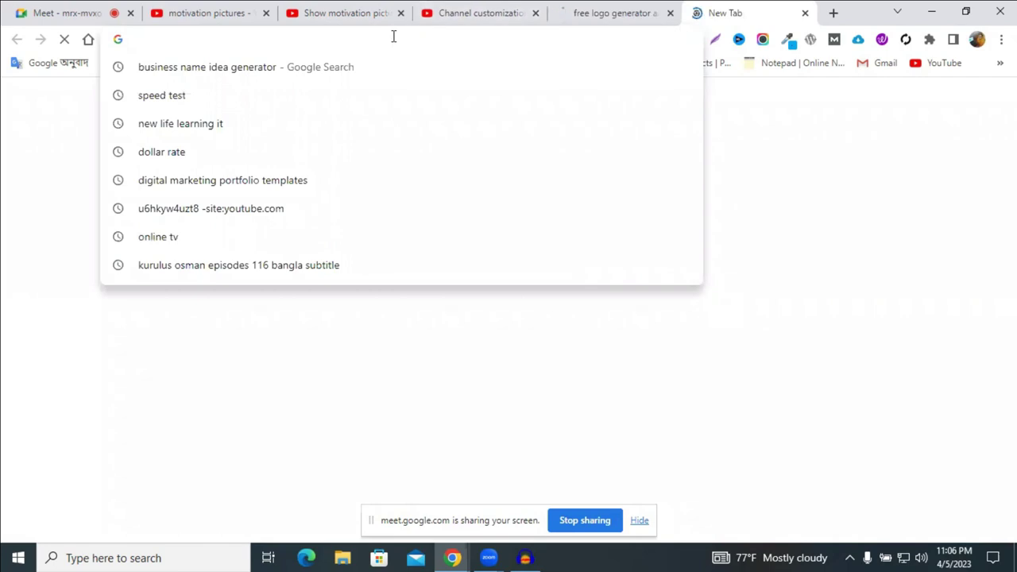
{"action": "type", "text": "pl"}
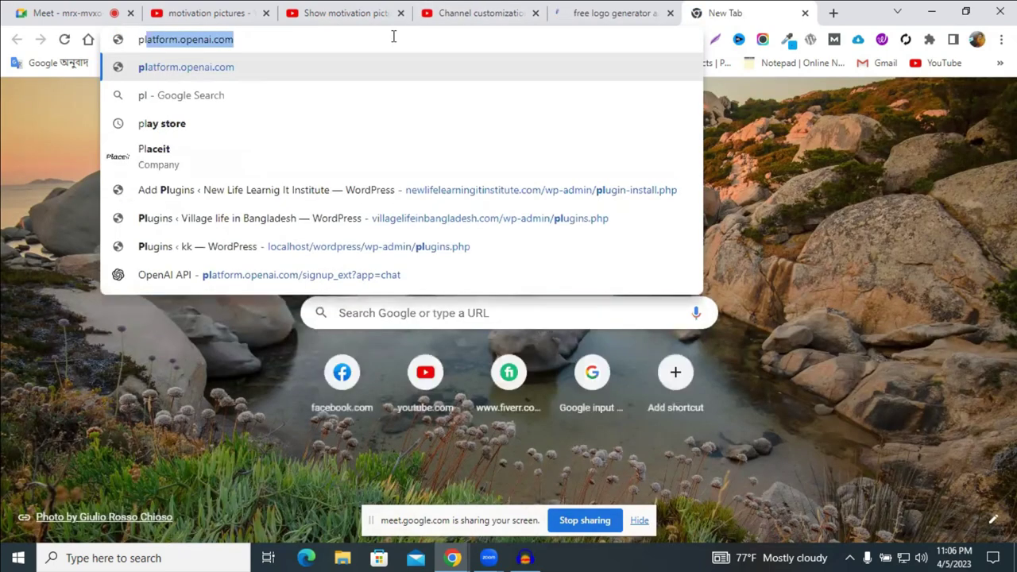
{"action": "type", "text": "ay"}
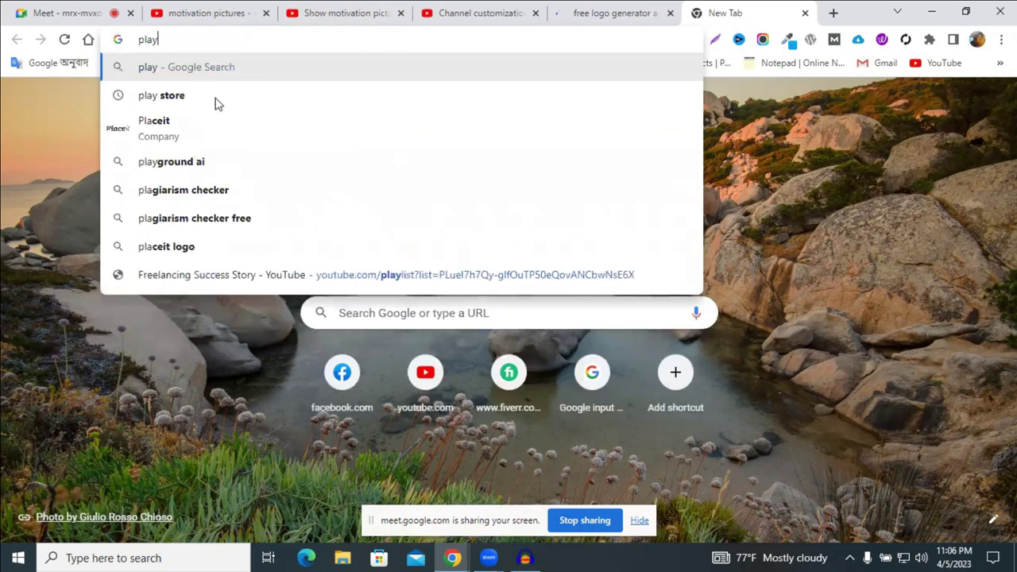
{"action": "key", "text": "Down"}
{"action": "key", "text": "Return"}
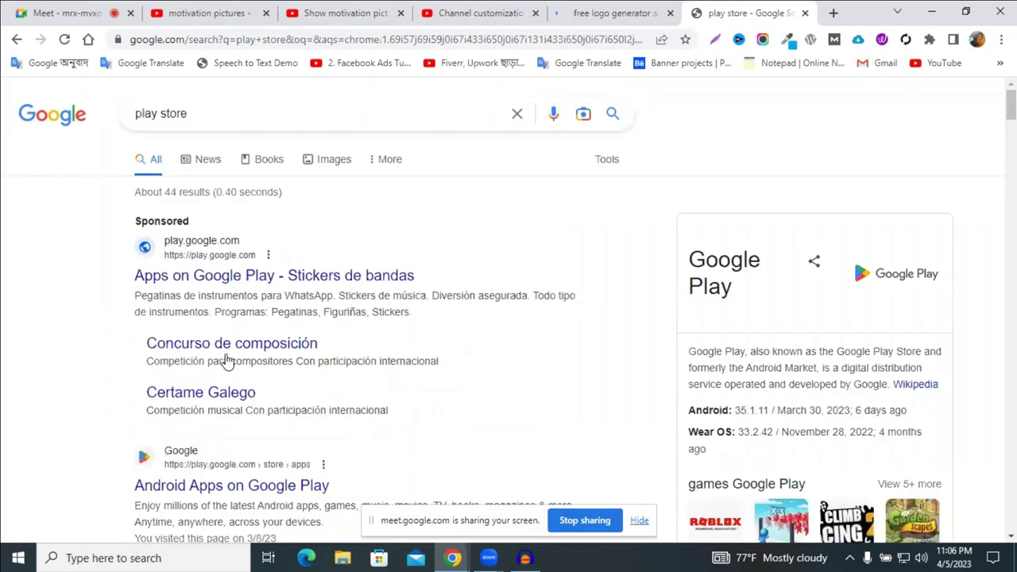
{"action": "scroll", "coordinate": [226, 360], "scroll_direction": "down", "scroll_amount": 2}
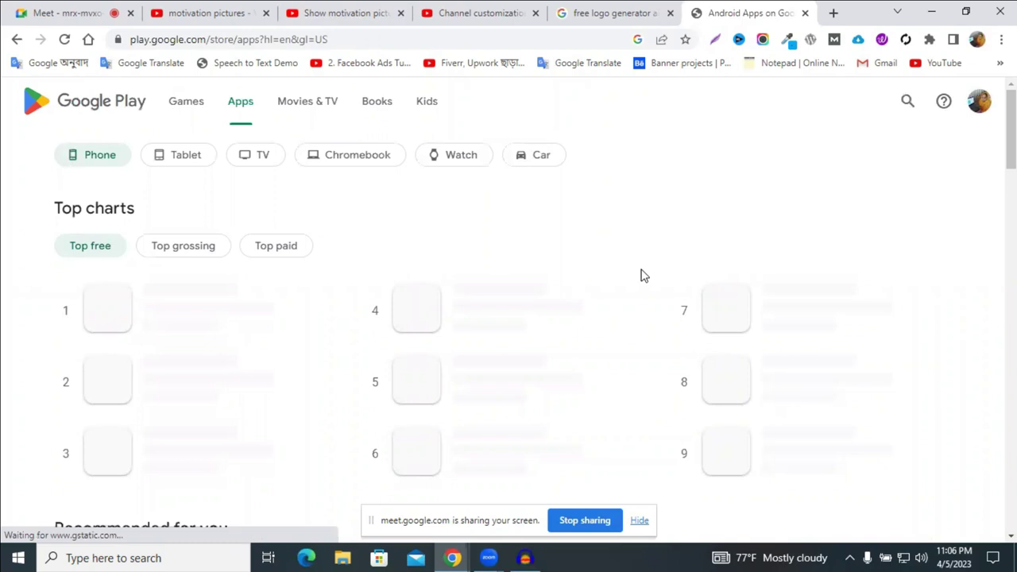
{"action": "scroll", "coordinate": [702, 237], "scroll_direction": "down", "scroll_amount": 1}
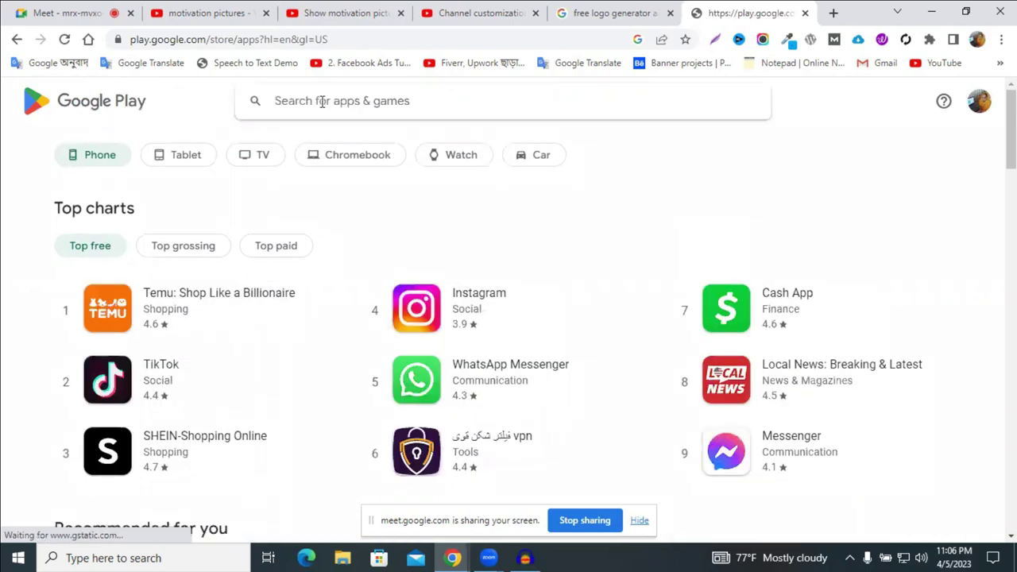
- Search Google Play for "logo maker" and open the app "Logo Maker : Graphic Design"
{"action": "left_click", "coordinate": [322, 102]}
{"action": "type", "text": "log"}
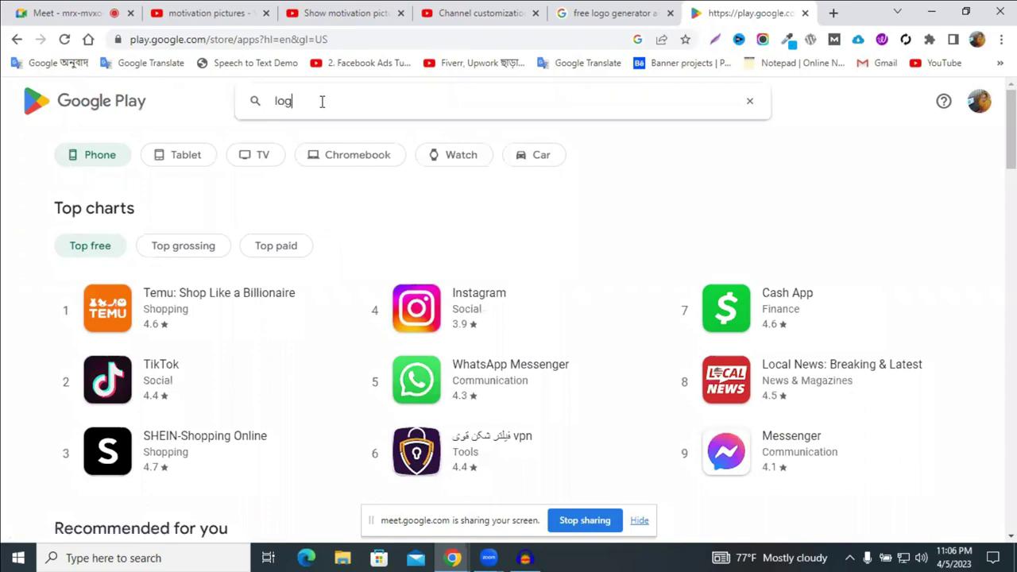
{"action": "type", "text": "o"}
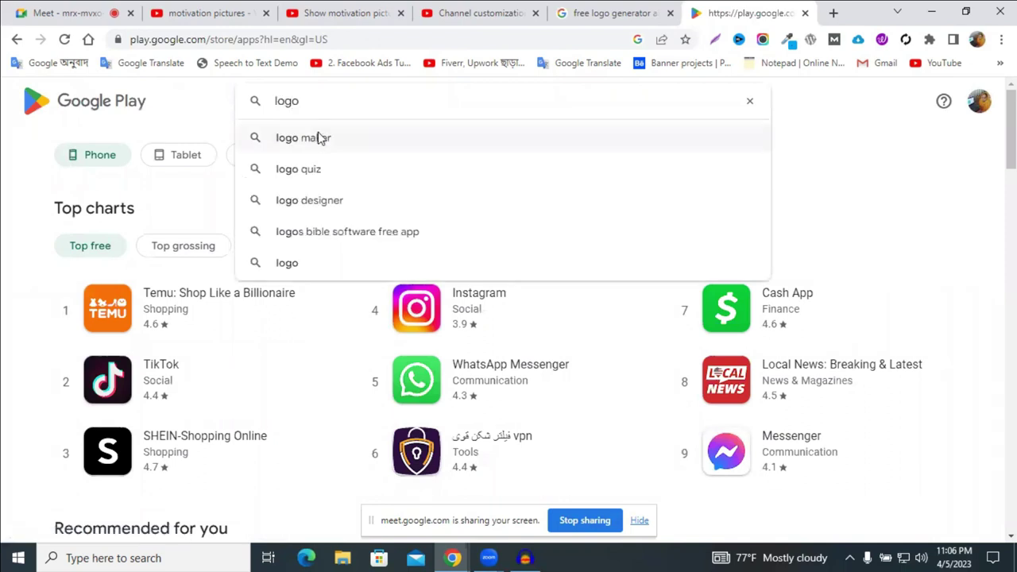
{"action": "left_click", "coordinate": [318, 137]}
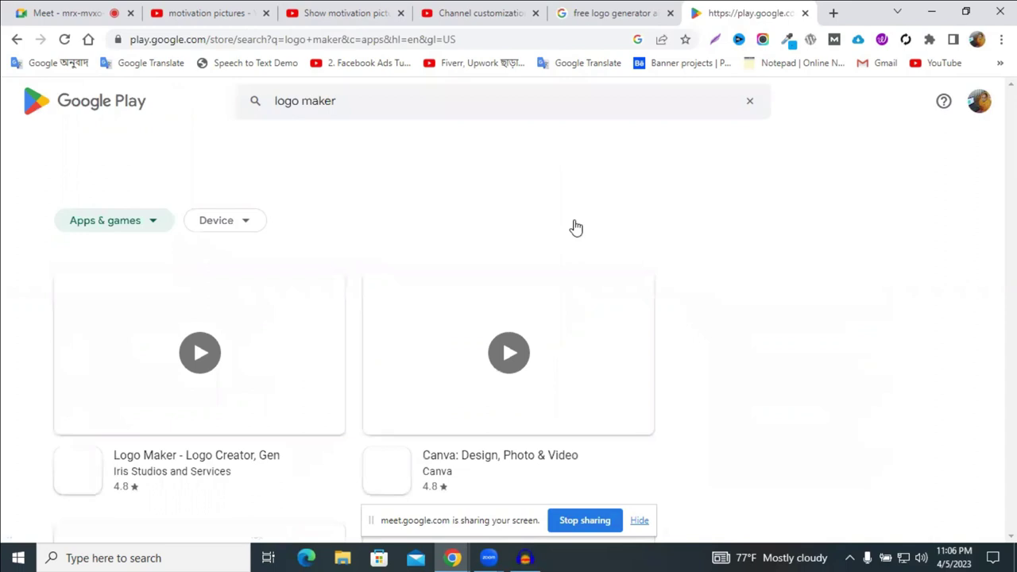
{"action": "scroll", "coordinate": [320, 256], "scroll_direction": "down", "scroll_amount": 3}
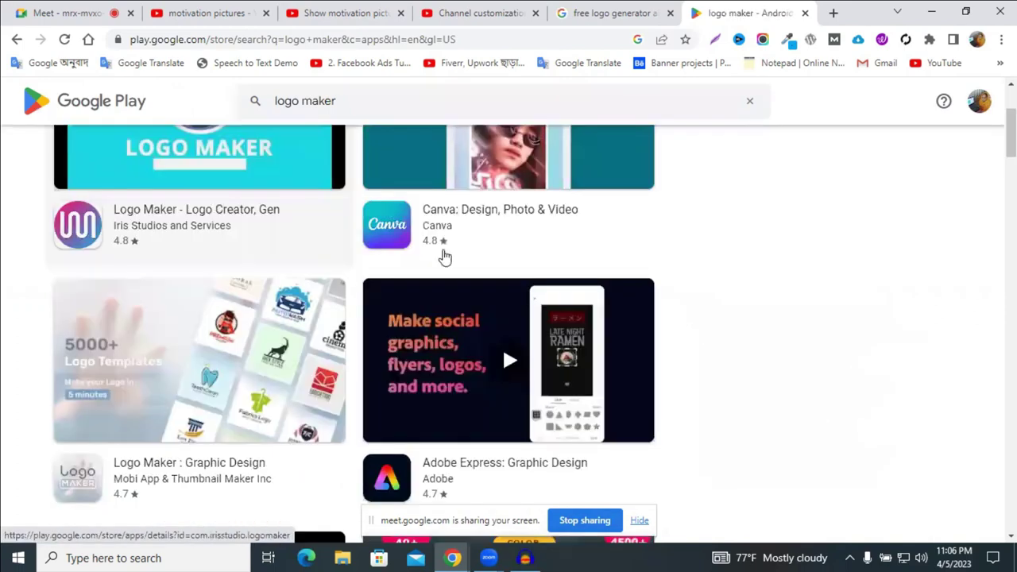
{"action": "scroll", "coordinate": [289, 334], "scroll_direction": "down", "scroll_amount": 1}
{"action": "scroll", "coordinate": [128, 367], "scroll_direction": "down", "scroll_amount": 1}
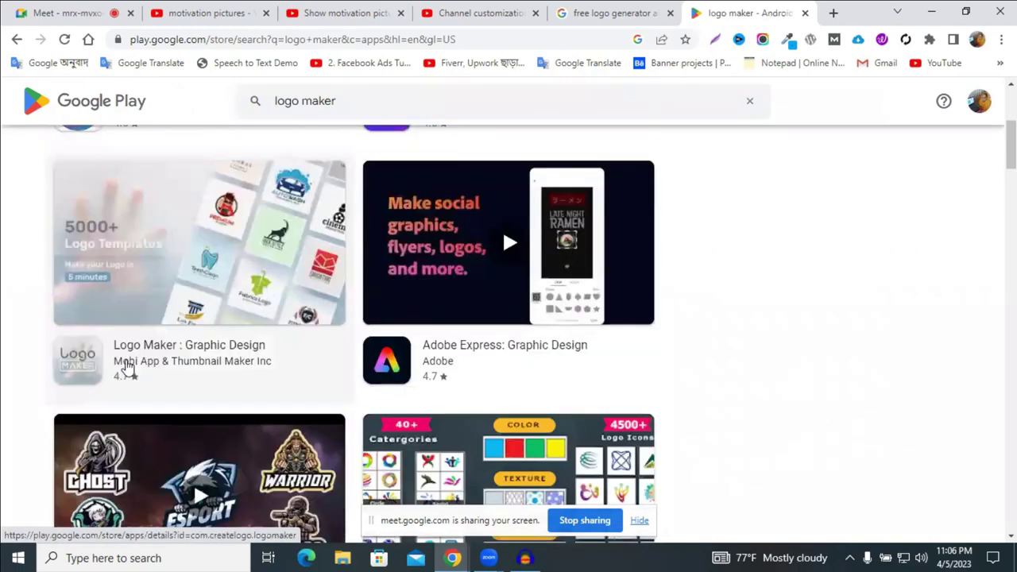
{"action": "left_click", "coordinate": [125, 367]}
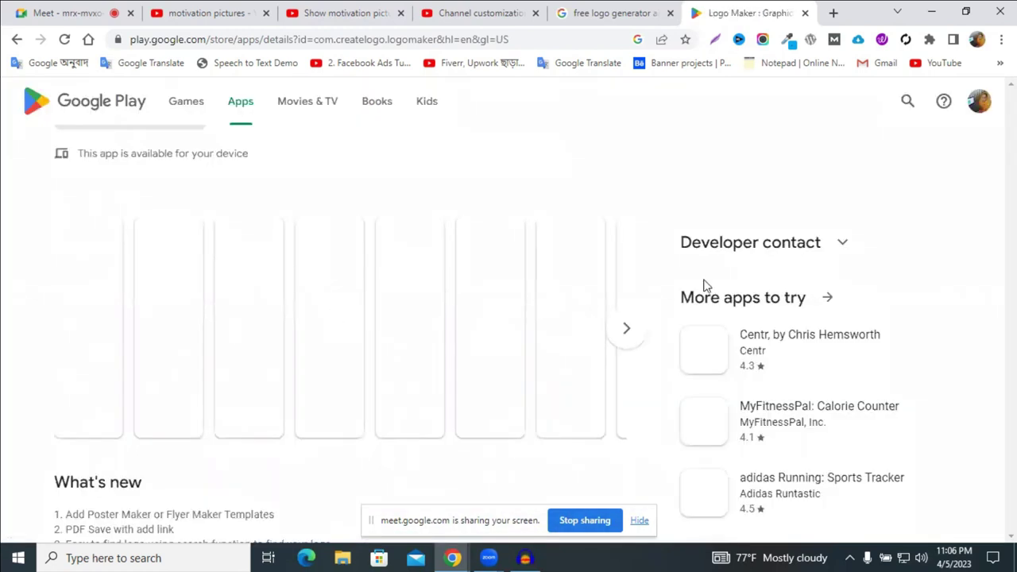
- Review the Logo Maker app's page and its preview screenshots, and close the Google Play page
{"action": "scroll", "coordinate": [545, 302], "scroll_direction": "down", "scroll_amount": 3}
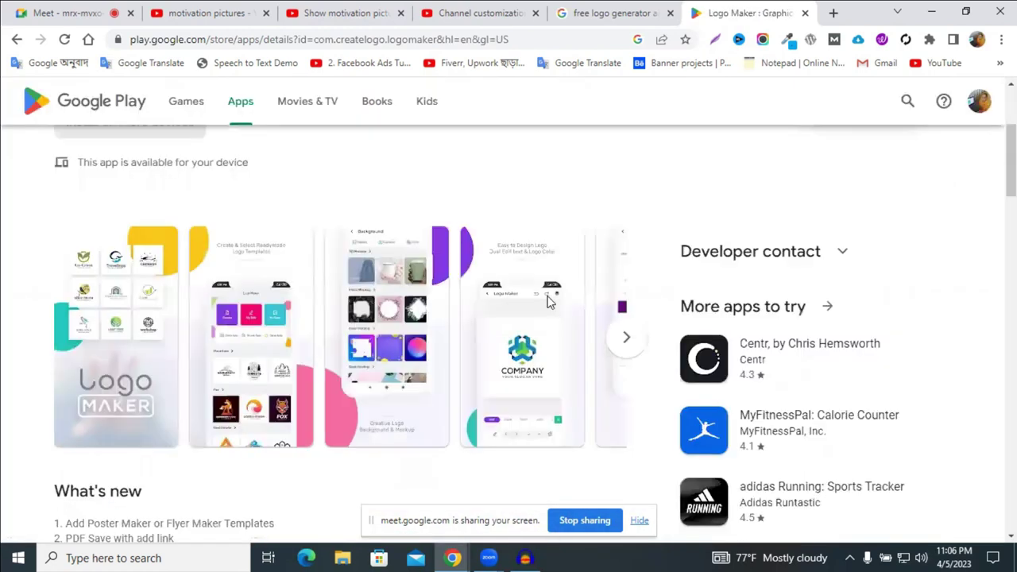
{"action": "scroll", "coordinate": [604, 350], "scroll_direction": "down", "scroll_amount": 3}
{"action": "left_click", "coordinate": [627, 339]}
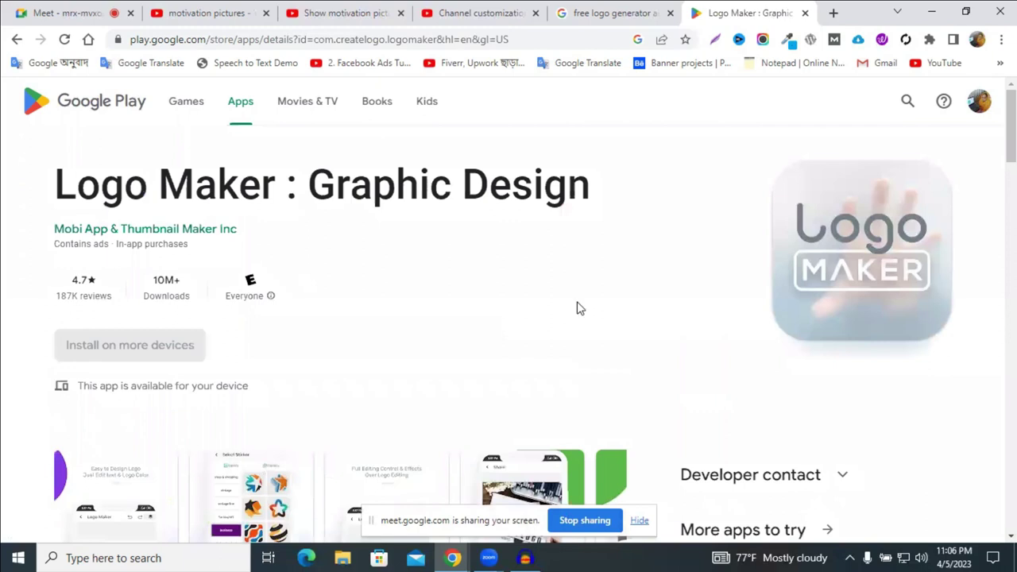
{"action": "scroll", "coordinate": [578, 308], "scroll_direction": "down", "scroll_amount": 2}
{"action": "scroll", "coordinate": [588, 291], "scroll_direction": "up", "scroll_amount": 2}
{"action": "scroll", "coordinate": [588, 292], "scroll_direction": "down", "scroll_amount": 3}
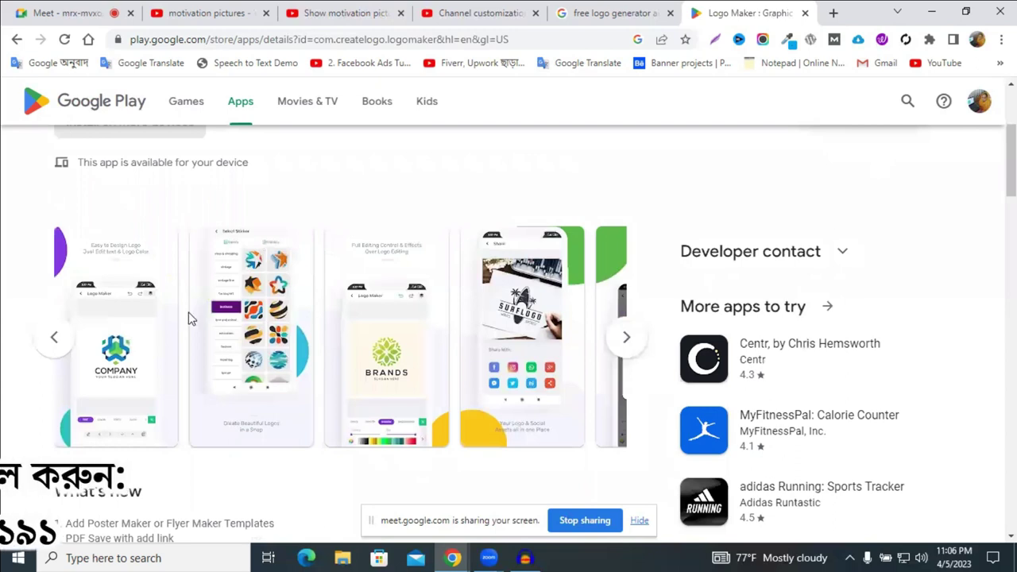
{"action": "scroll", "coordinate": [347, 363], "scroll_direction": "up", "scroll_amount": 3}
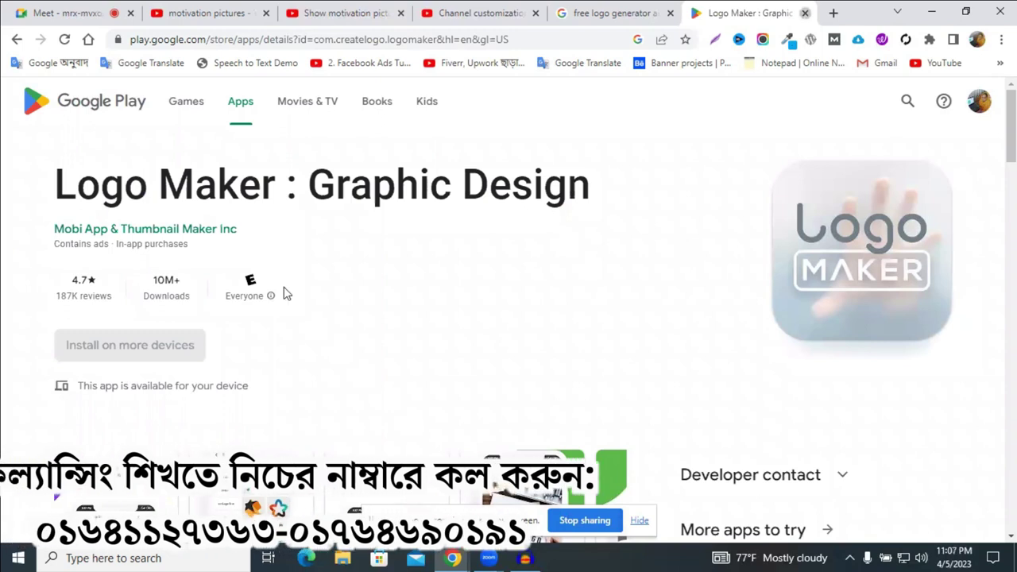
{"action": "key", "text": "ctrl+w"}
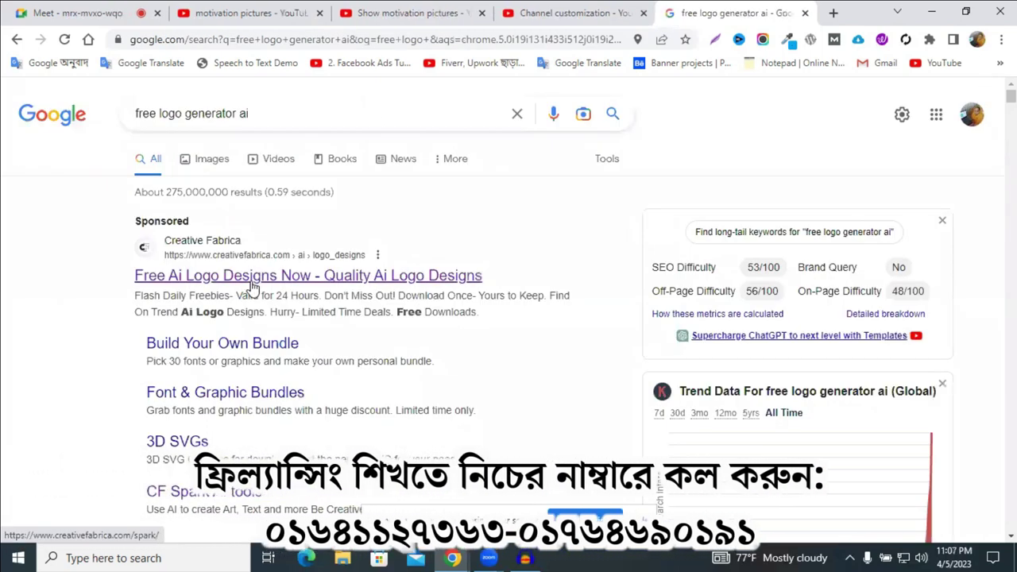
- Open the sponsored Creative Fabrica logo result, look over its subscription cart page, and close it
{"action": "left_click", "coordinate": [253, 286]}
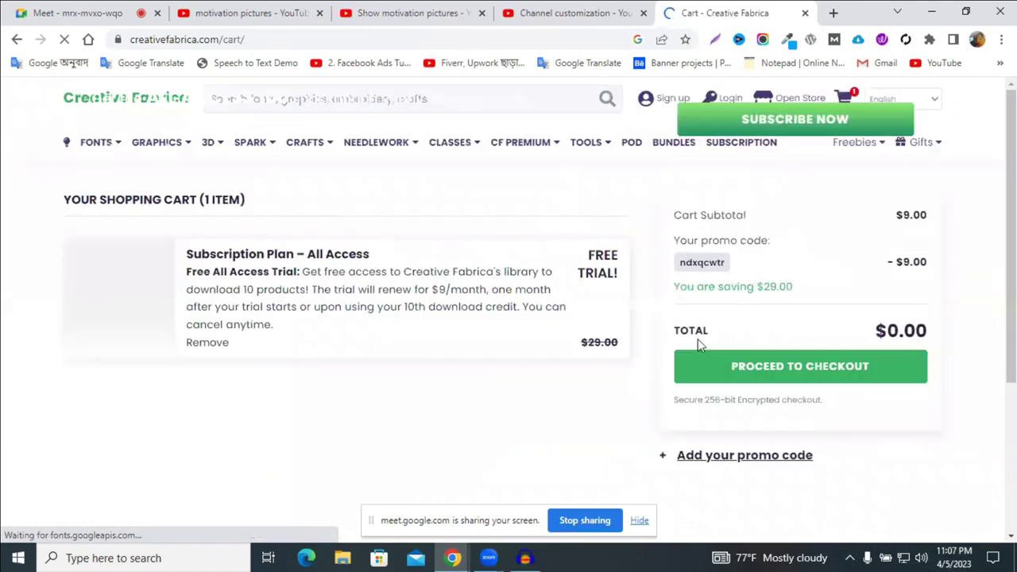
{"action": "scroll", "coordinate": [590, 284], "scroll_direction": "down", "scroll_amount": 2}
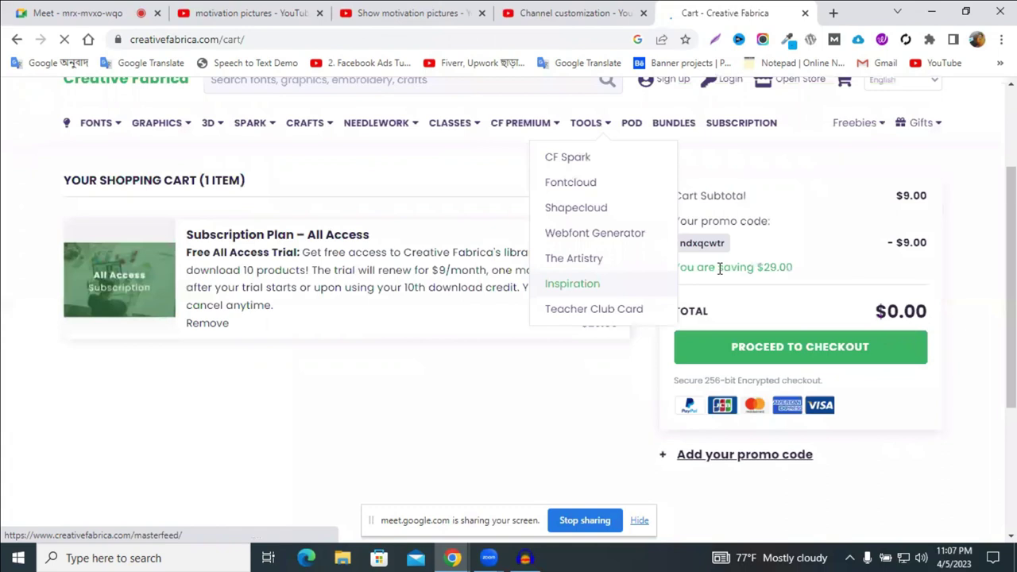
{"action": "scroll", "coordinate": [720, 269], "scroll_direction": "up", "scroll_amount": 2}
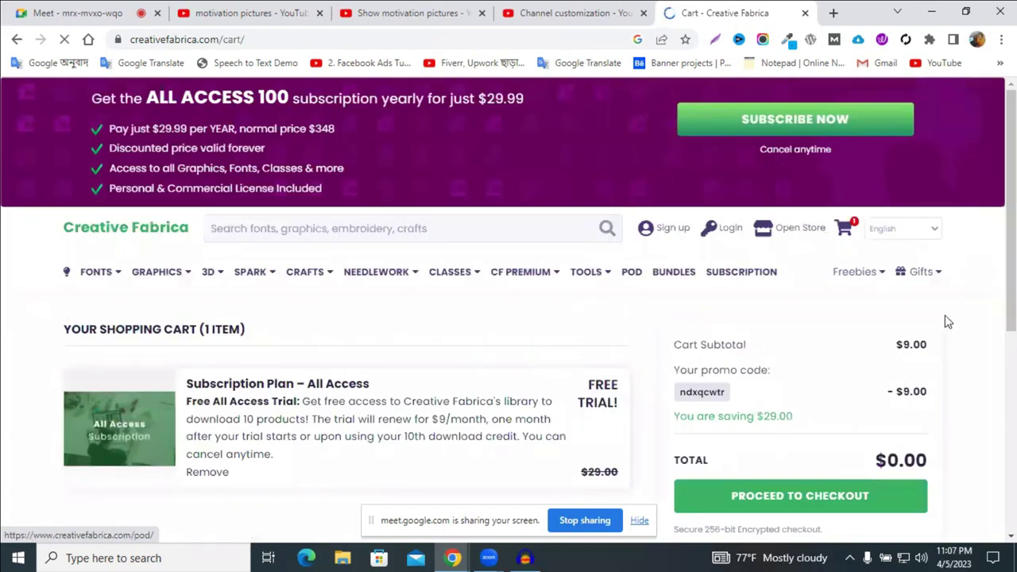
{"action": "left_click", "coordinate": [787, 511]}
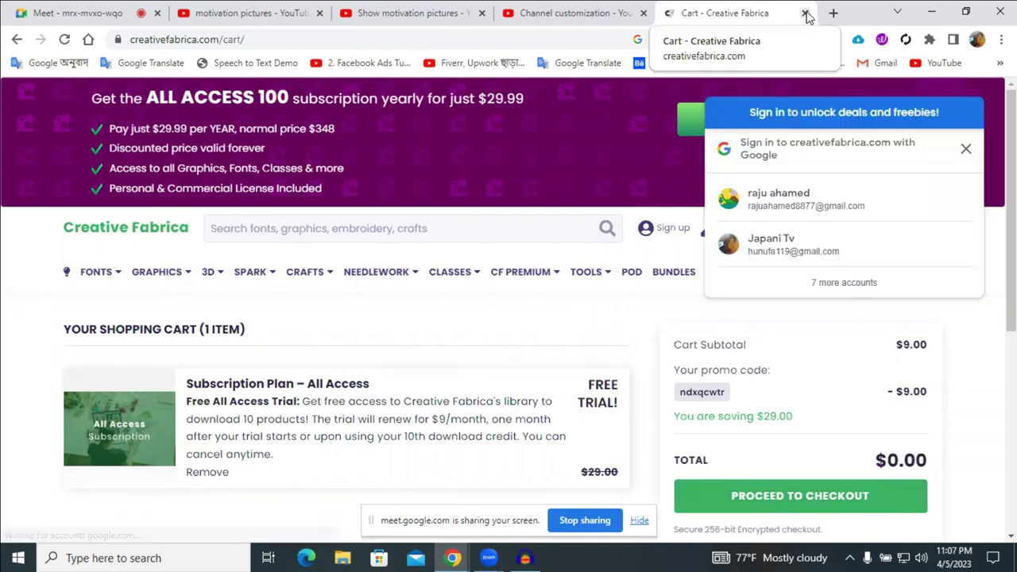
{"action": "left_click", "coordinate": [805, 13]}
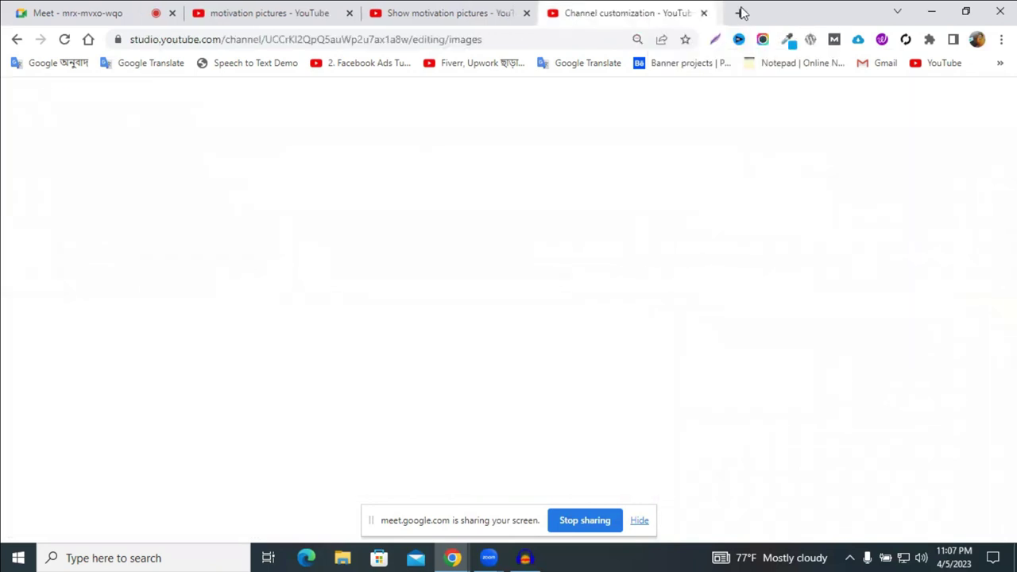
- Open canva.com in a new browser tab and look over its home page
{"action": "key", "text": "ctrl+t"}
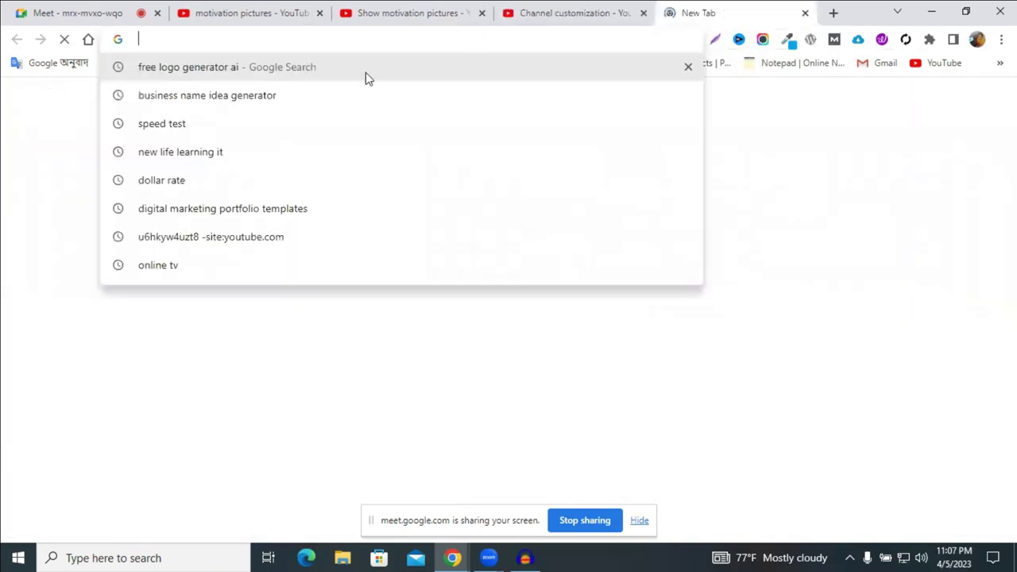
{"action": "type", "text": "c"}
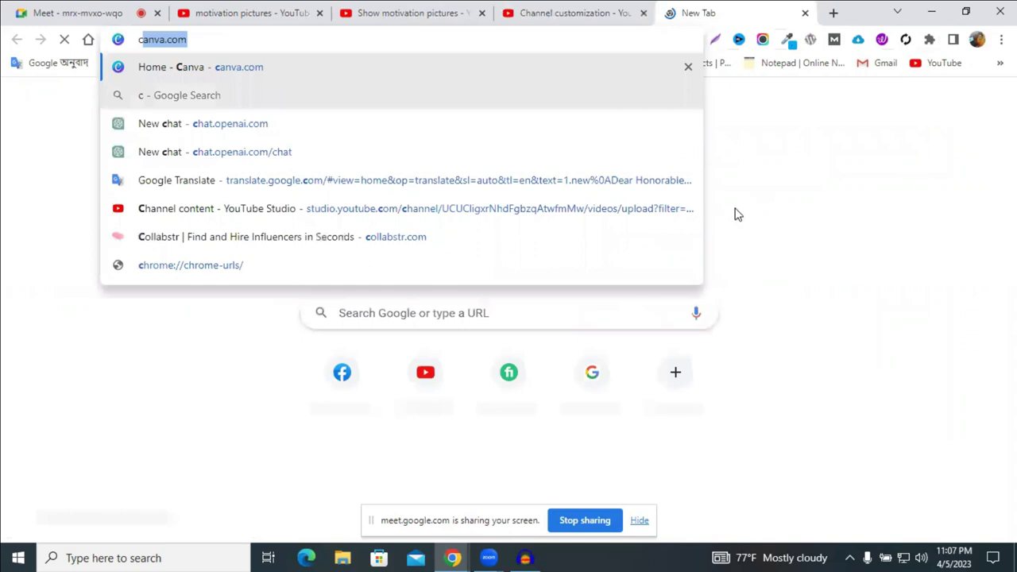
{"action": "key", "text": "Return"}
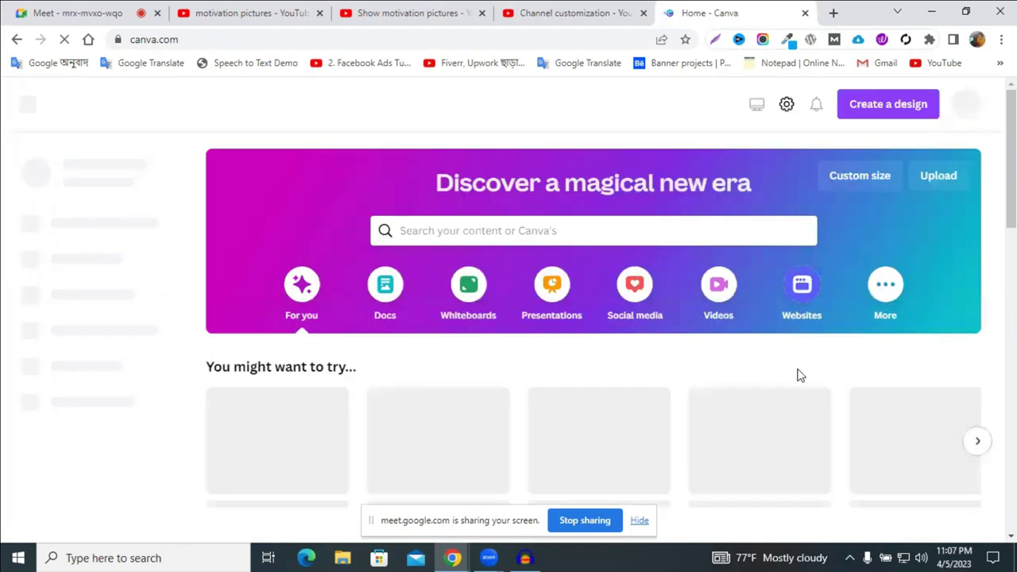
{"action": "scroll", "coordinate": [801, 375], "scroll_direction": "down", "scroll_amount": 3}
{"action": "scroll", "coordinate": [800, 375], "scroll_direction": "up", "scroll_amount": 3}
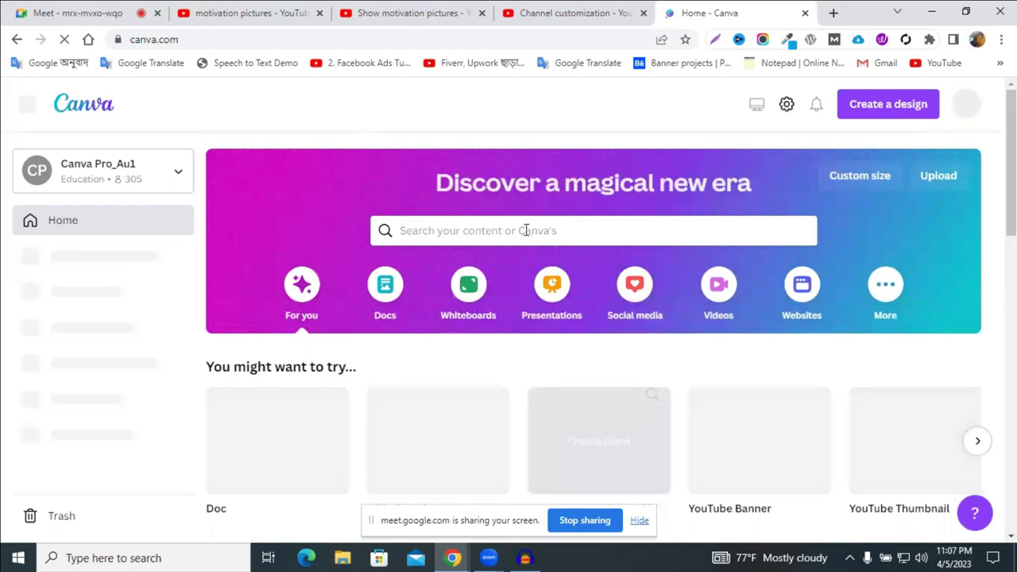
- Search Canva for "logo" and open the Logo 500 × 500 px template category
{"action": "left_click", "coordinate": [439, 230]}
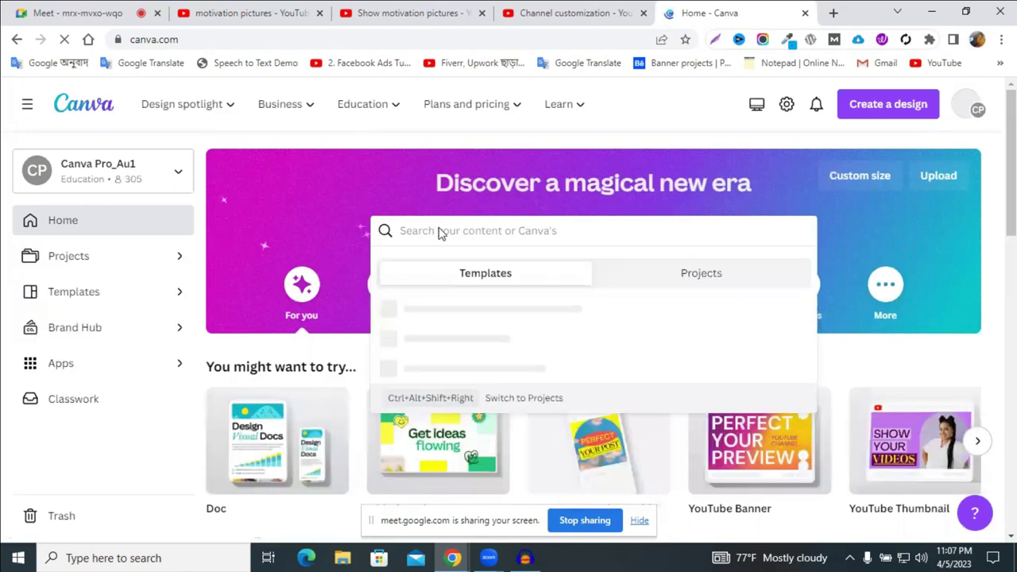
{"action": "type", "text": "logo"}
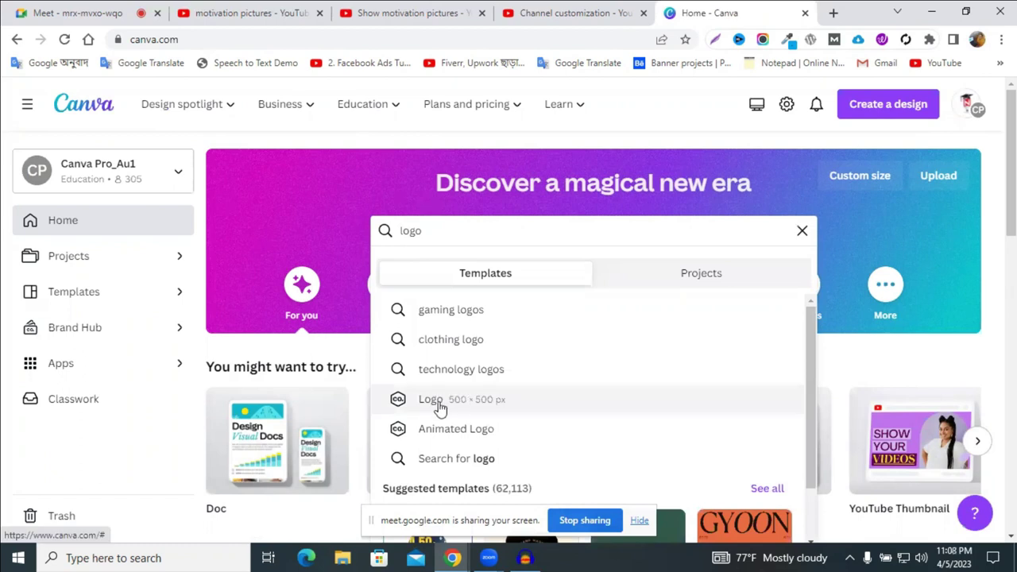
{"action": "left_click", "coordinate": [503, 408]}
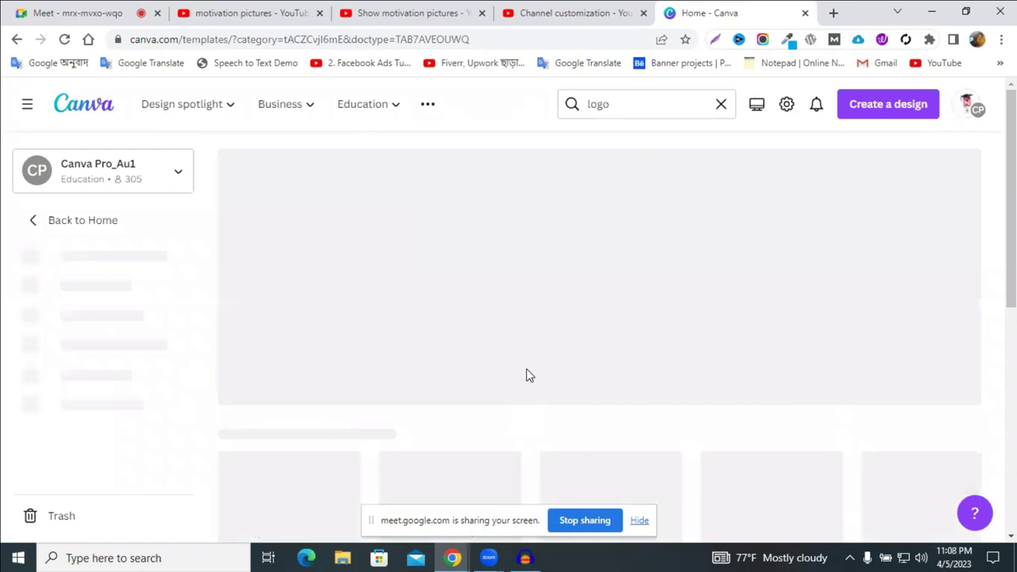
- Open a new logo design from Canva's Logo Templates page, and switch back to the channel customization page in YouTube Studio
{"action": "scroll", "coordinate": [571, 310], "scroll_direction": "down", "scroll_amount": 2}
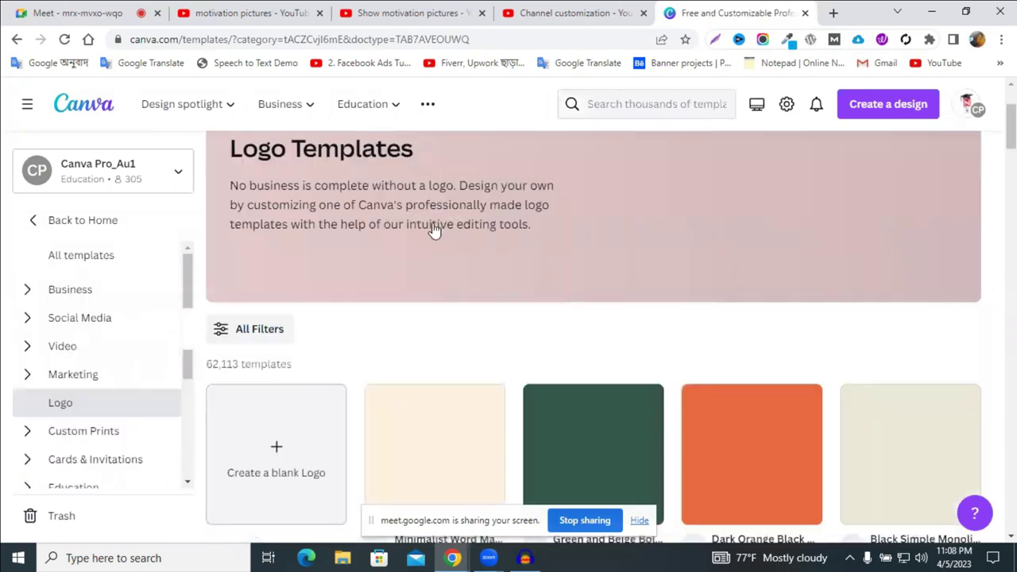
{"action": "scroll", "coordinate": [472, 279], "scroll_direction": "down", "scroll_amount": 2}
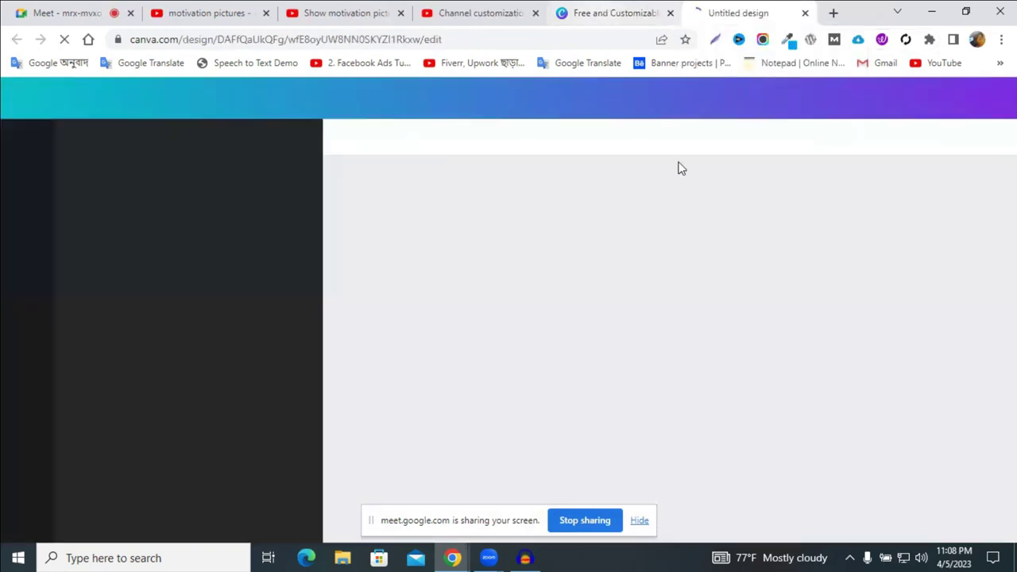
{"action": "left_click", "coordinate": [470, 15]}
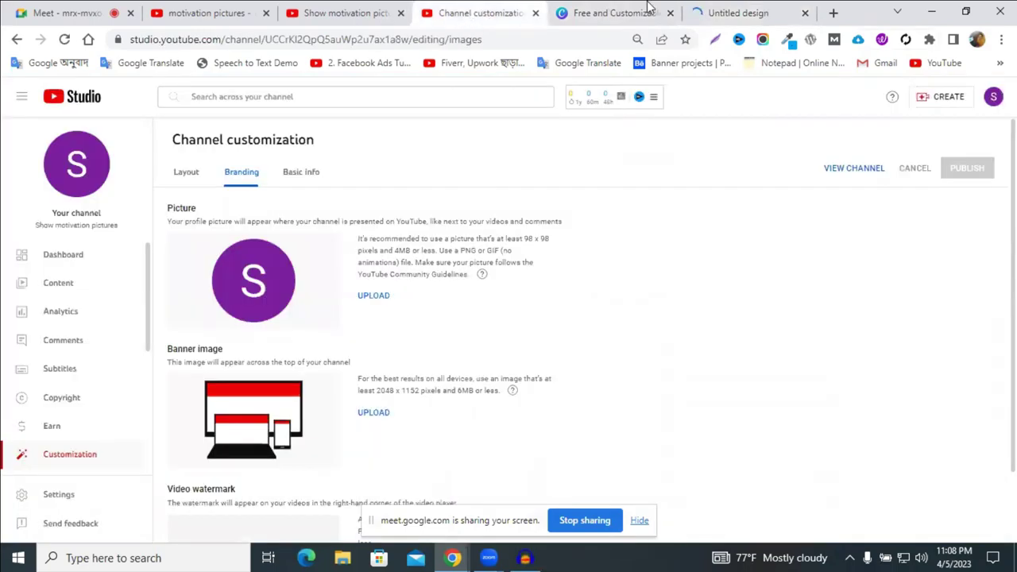
- Highlight the channel name in YouTube Studio for reference and return to the untitled Canva logo design
{"action": "left_click", "coordinate": [730, 11]}
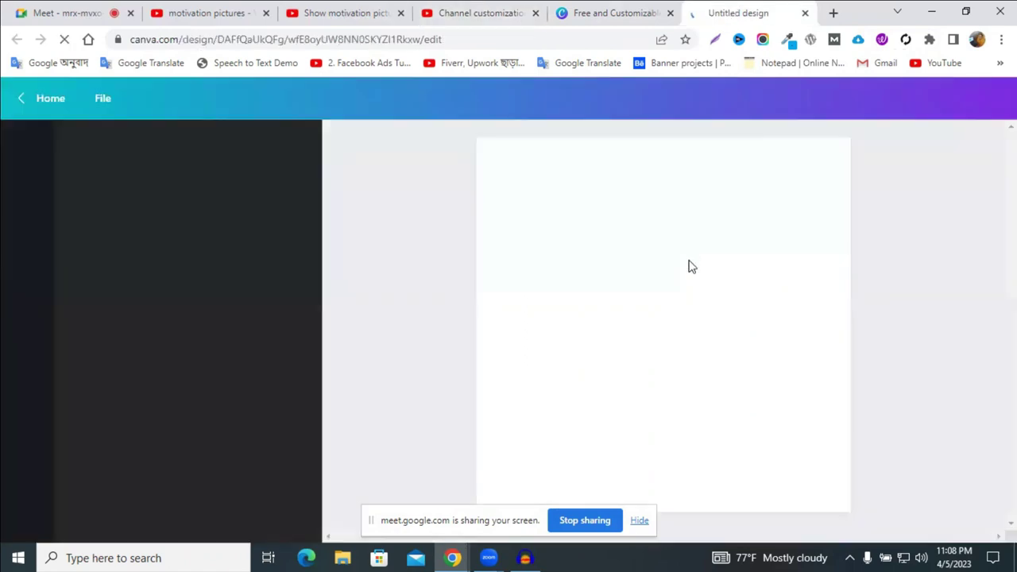
{"action": "left_click", "coordinate": [507, 10]}
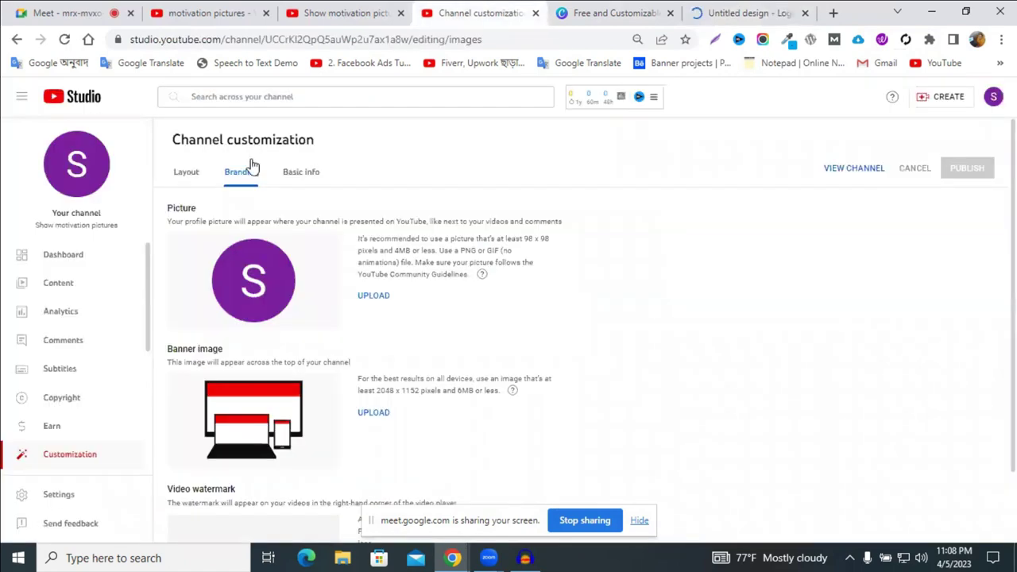
{"action": "triple_click", "coordinate": [119, 228]}
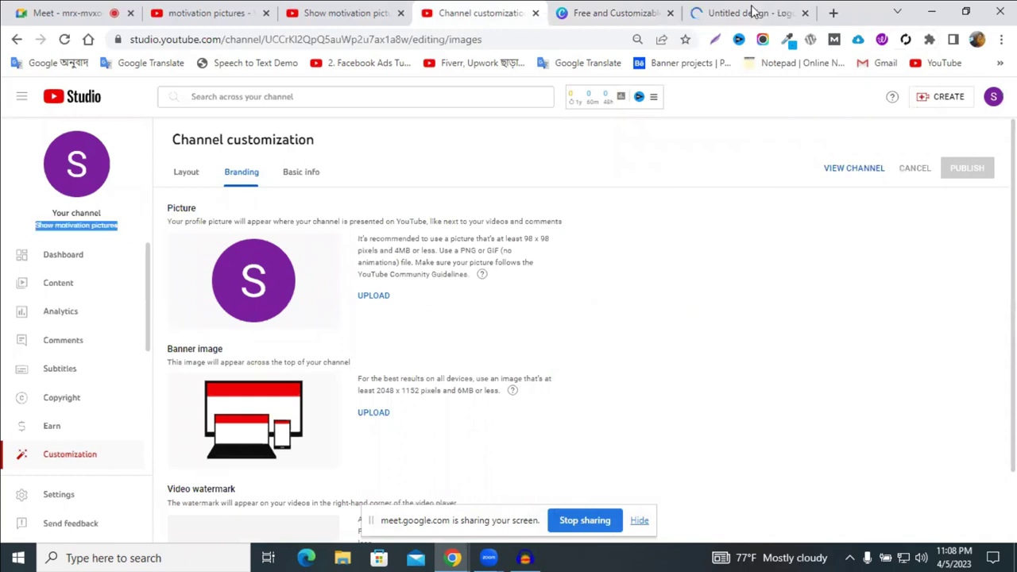
{"action": "left_click", "coordinate": [753, 12]}
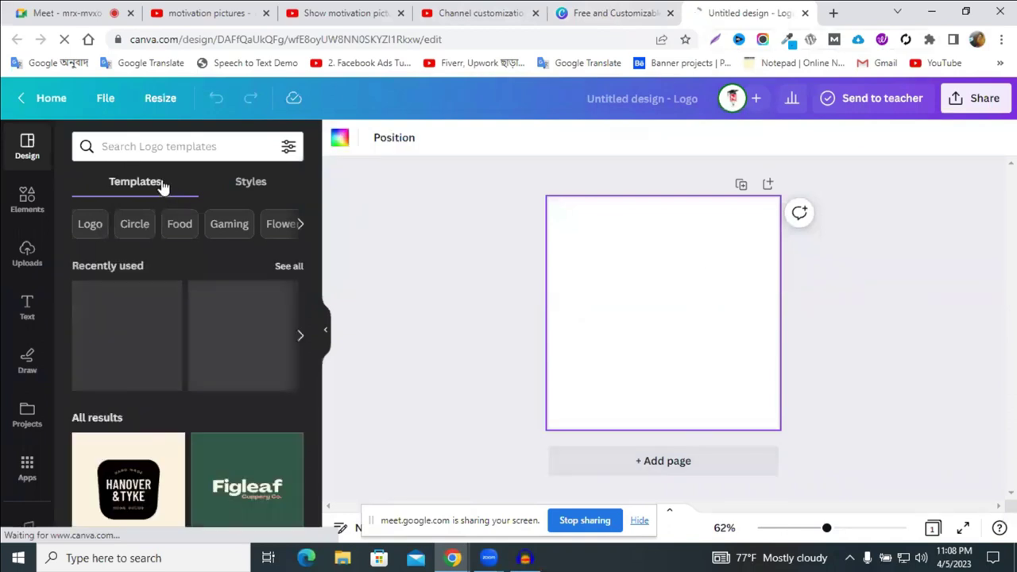
- Search the logo templates for "motivation pictures" and look over the matching designs
{"action": "left_click", "coordinate": [162, 140]}
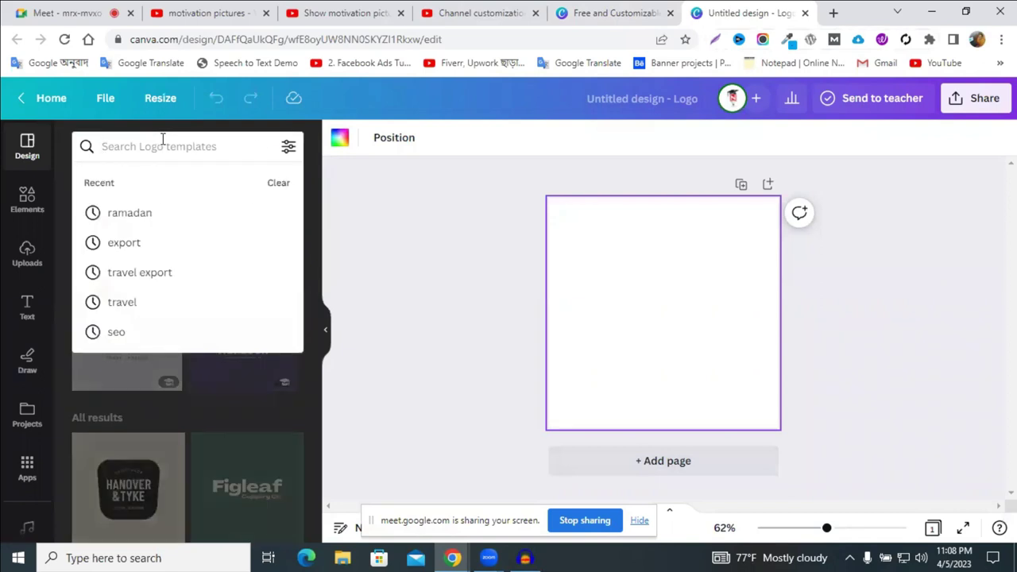
{"action": "type", "text": "motivation pictures"}
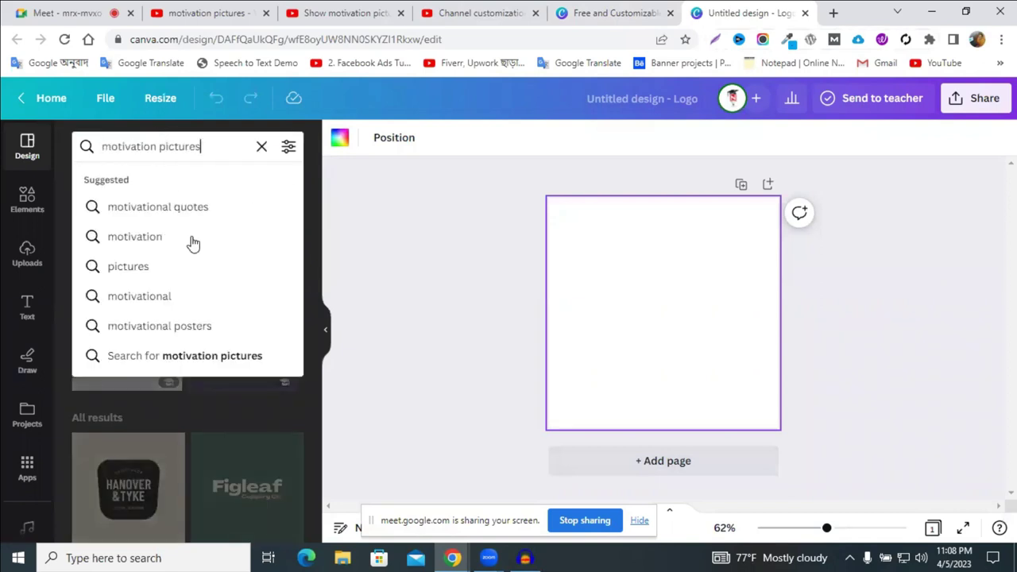
{"action": "key", "text": "Return"}
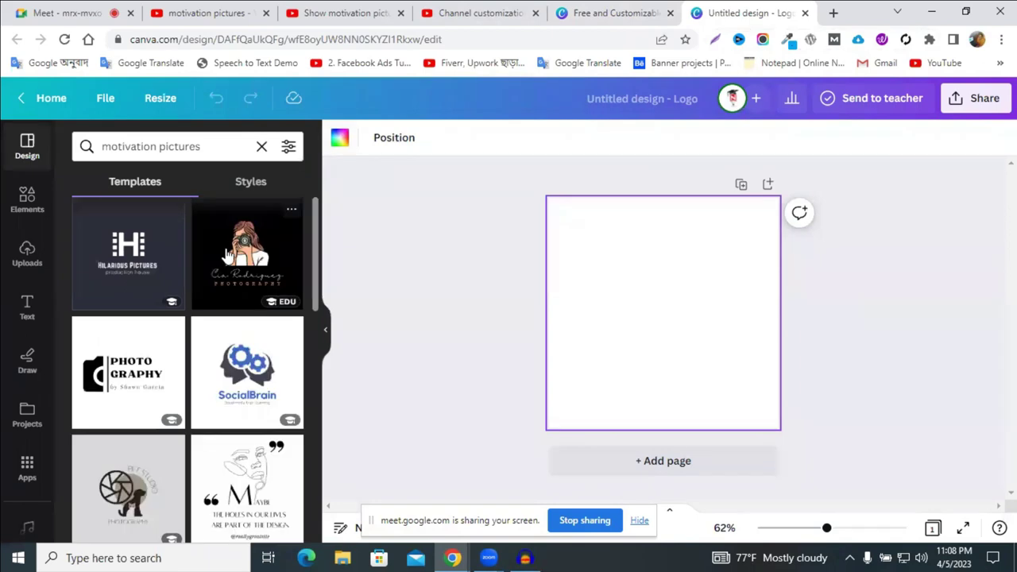
{"action": "scroll", "coordinate": [183, 147], "scroll_direction": "down", "scroll_amount": 2}
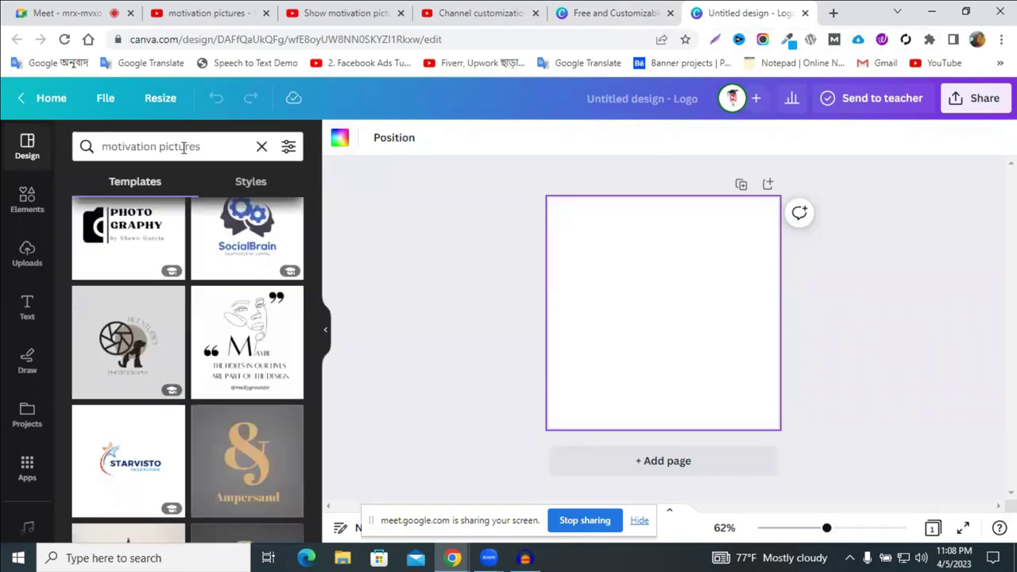
- Shorten the template search to "motivation" and browse the logo designs it offers
{"action": "double_click", "coordinate": [183, 147]}
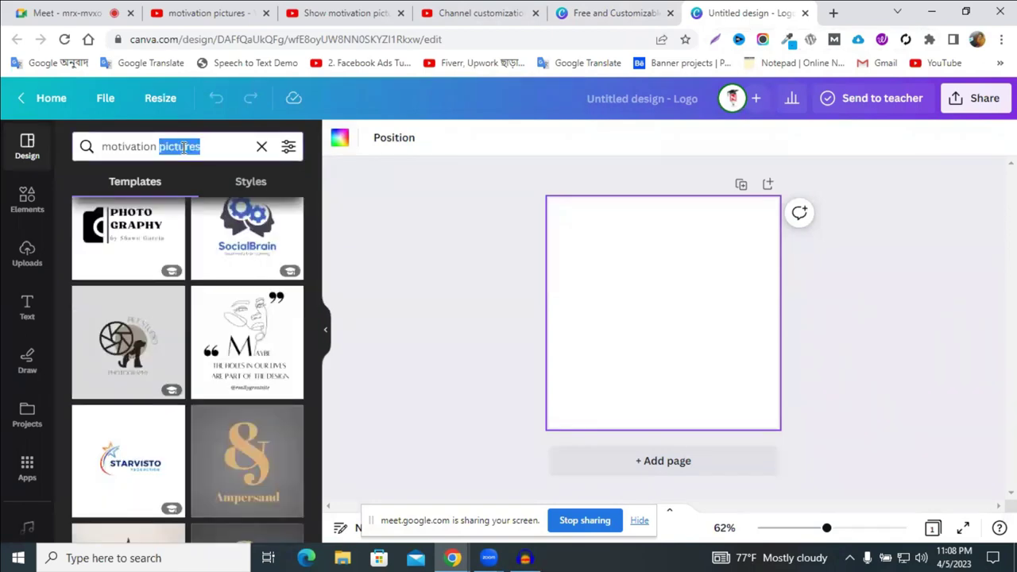
{"action": "key", "text": "BackSpace"}
{"action": "key", "text": "Return"}
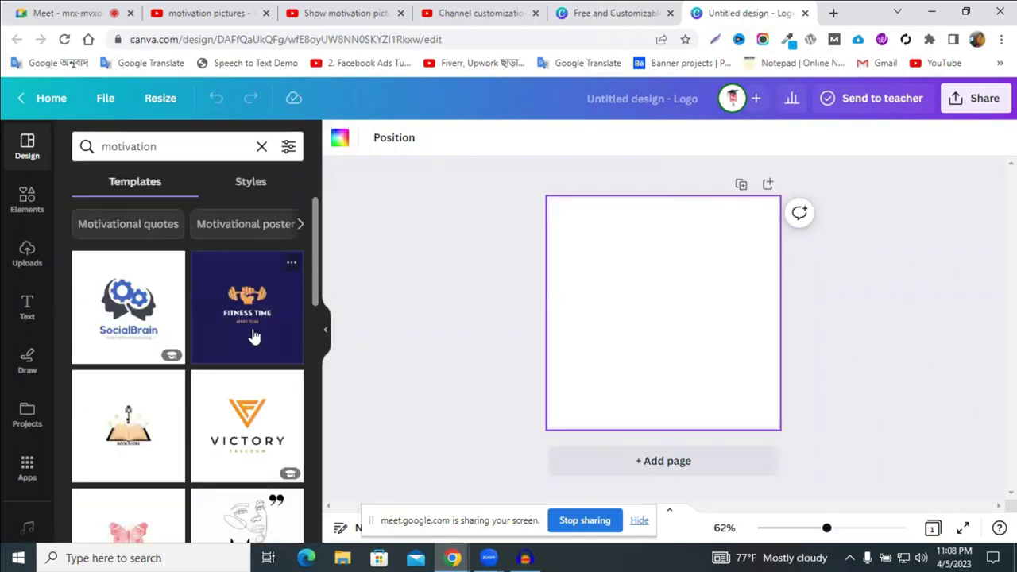
{"action": "scroll", "coordinate": [264, 332], "scroll_direction": "down", "scroll_amount": 2}
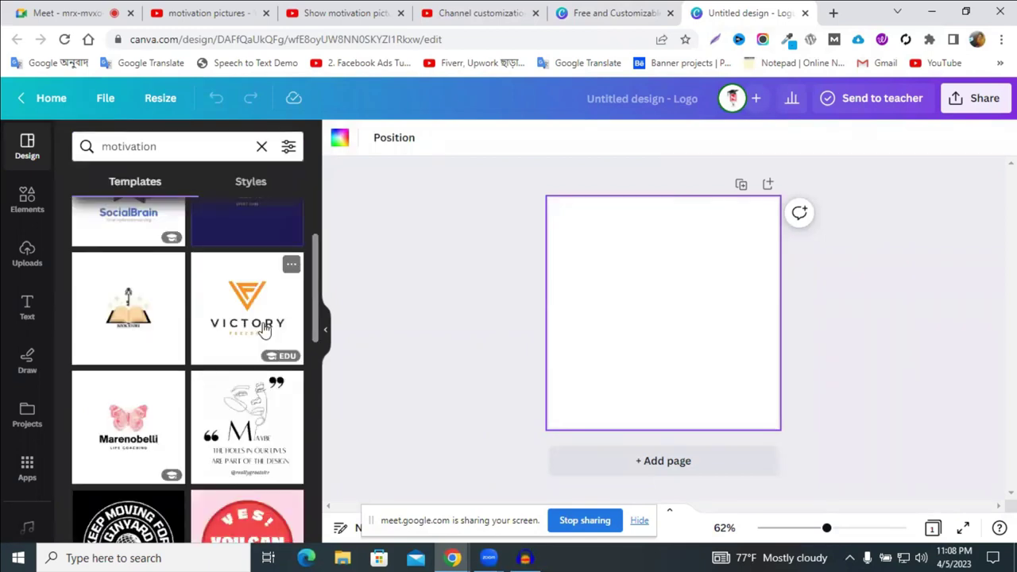
{"action": "scroll", "coordinate": [264, 333], "scroll_direction": "down", "scroll_amount": 5}
{"action": "scroll", "coordinate": [264, 333], "scroll_direction": "down", "scroll_amount": 4}
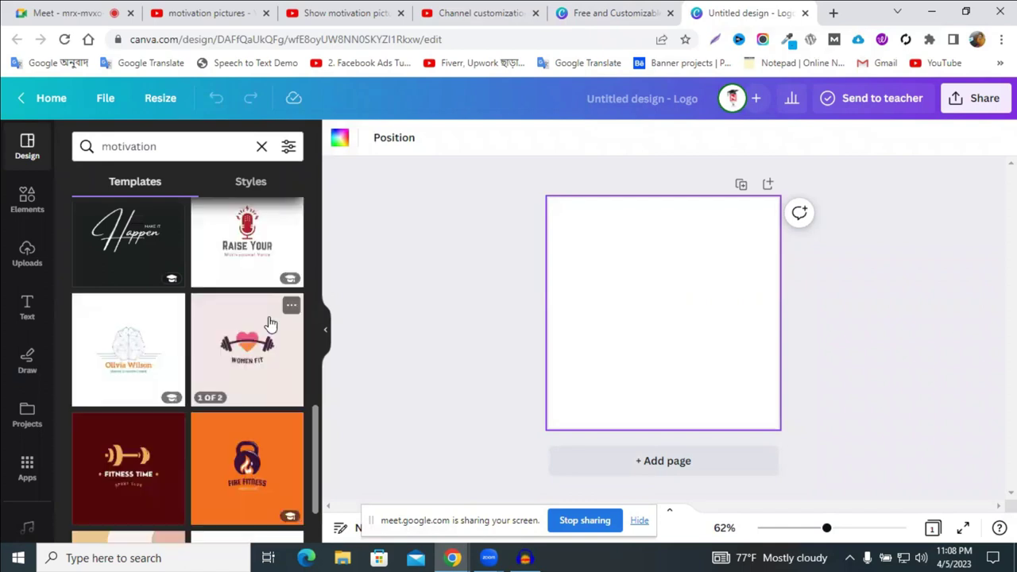
{"action": "scroll", "coordinate": [238, 320], "scroll_direction": "down", "scroll_amount": 2}
{"action": "scroll", "coordinate": [238, 318], "scroll_direction": "down", "scroll_amount": 8}
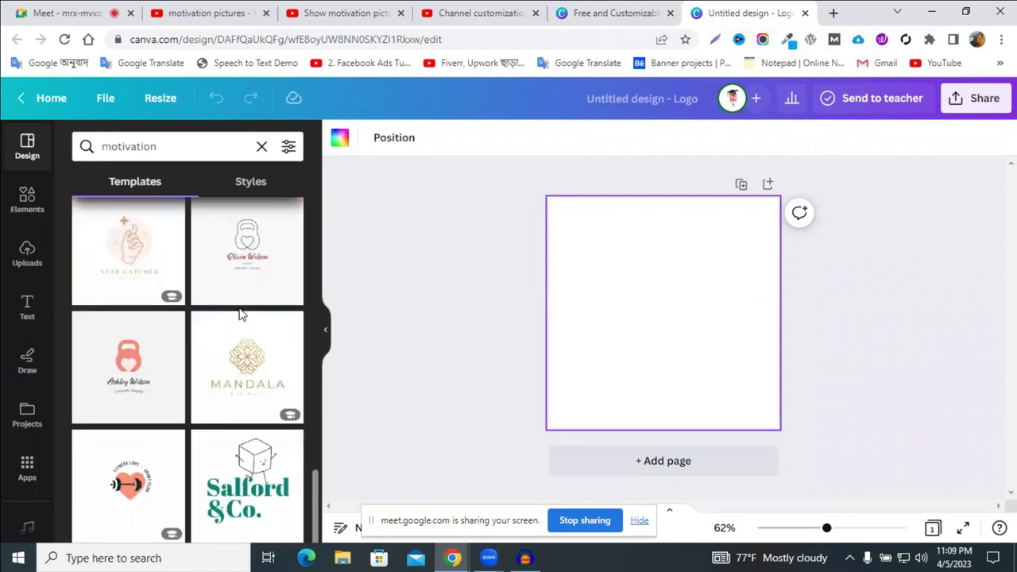
{"action": "scroll", "coordinate": [246, 302], "scroll_direction": "up", "scroll_amount": 5}
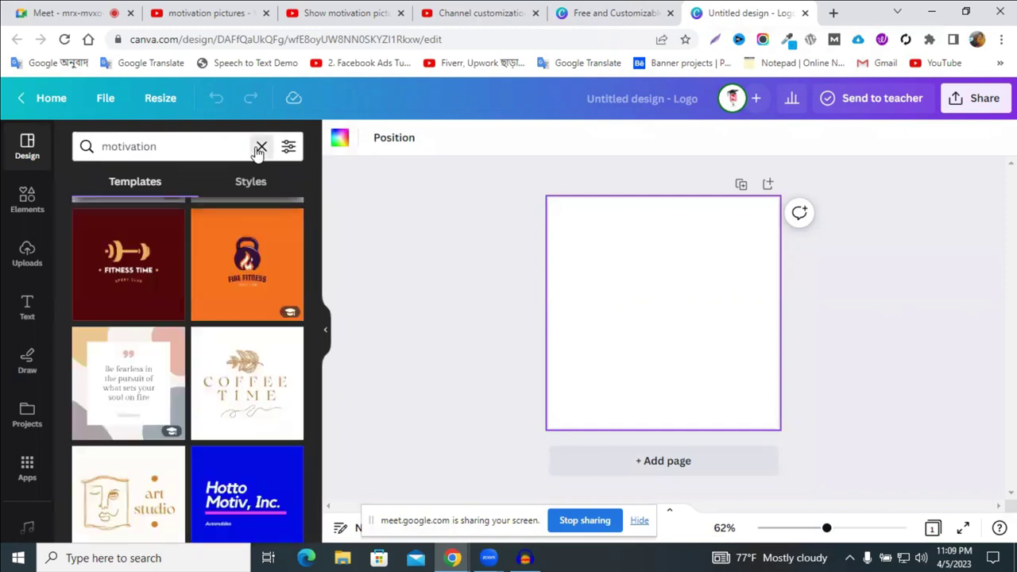
- Clear the template search, list all recently used templates, and apply the orange letter "a" Creative Modern logo template
{"action": "left_click", "coordinate": [260, 148]}
{"action": "left_click", "coordinate": [288, 266]}
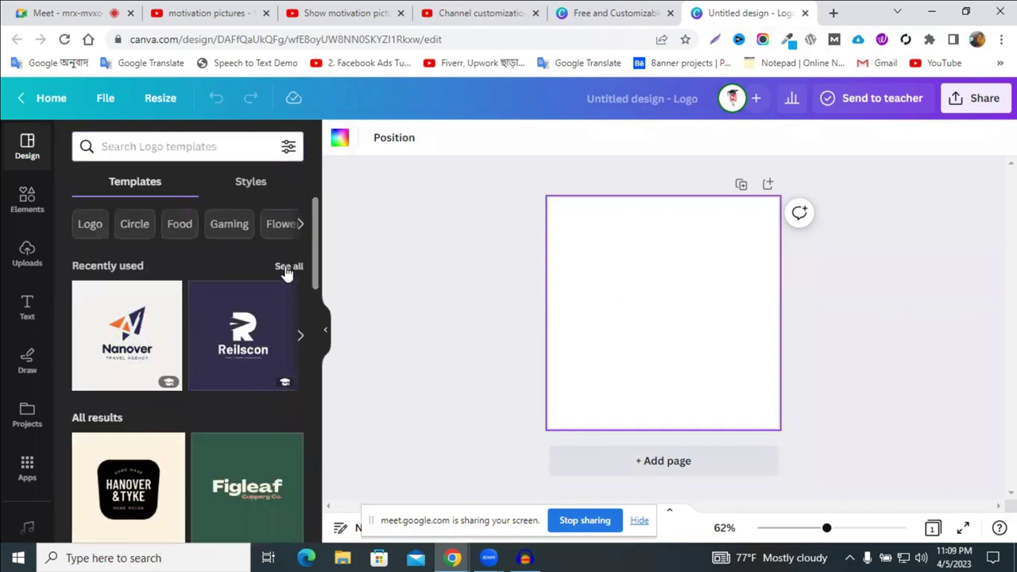
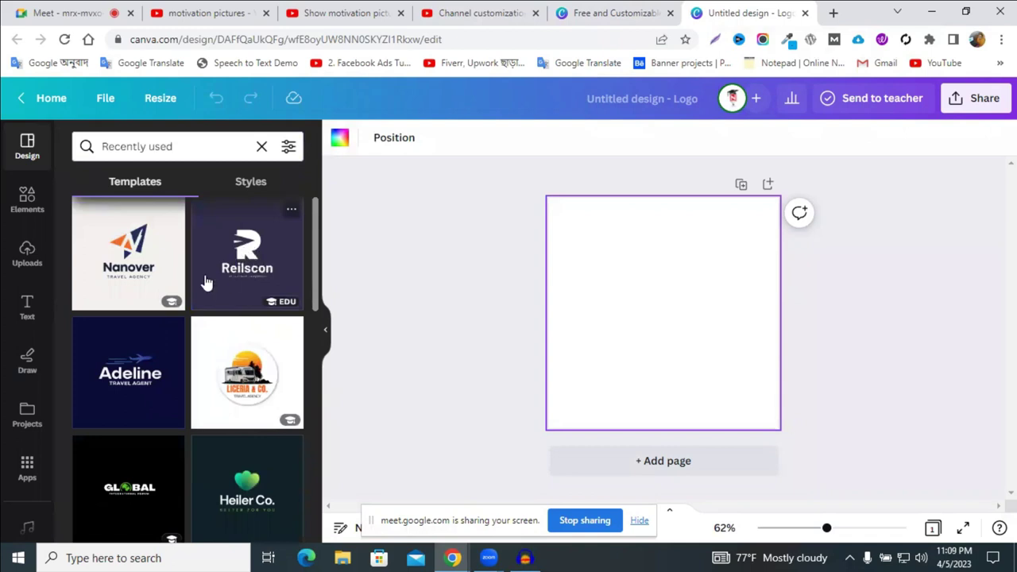
{"action": "scroll", "coordinate": [205, 283], "scroll_direction": "down", "scroll_amount": 2}
{"action": "scroll", "coordinate": [206, 313], "scroll_direction": "up", "scroll_amount": 2}
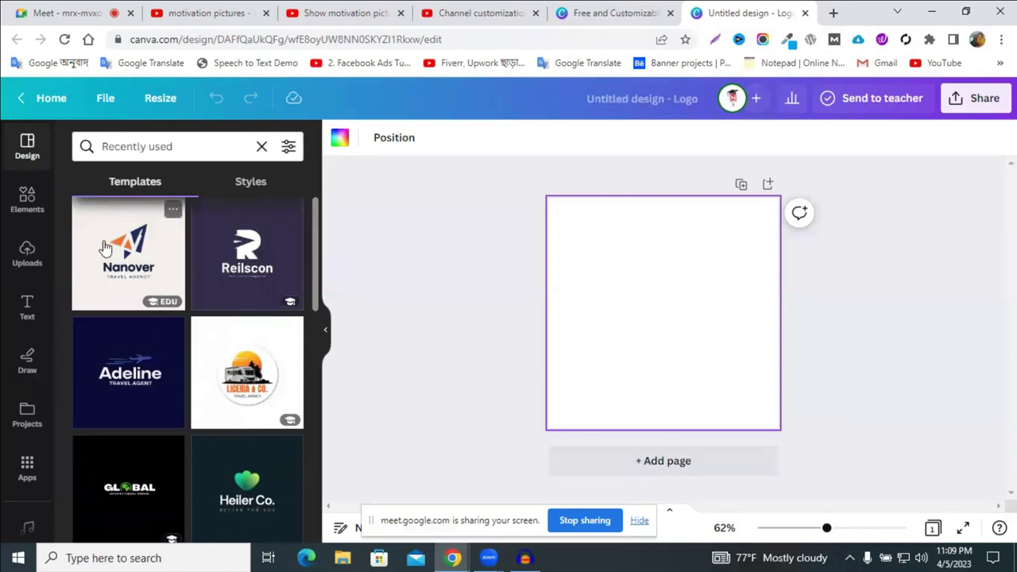
{"action": "scroll", "coordinate": [219, 278], "scroll_direction": "down", "scroll_amount": 4}
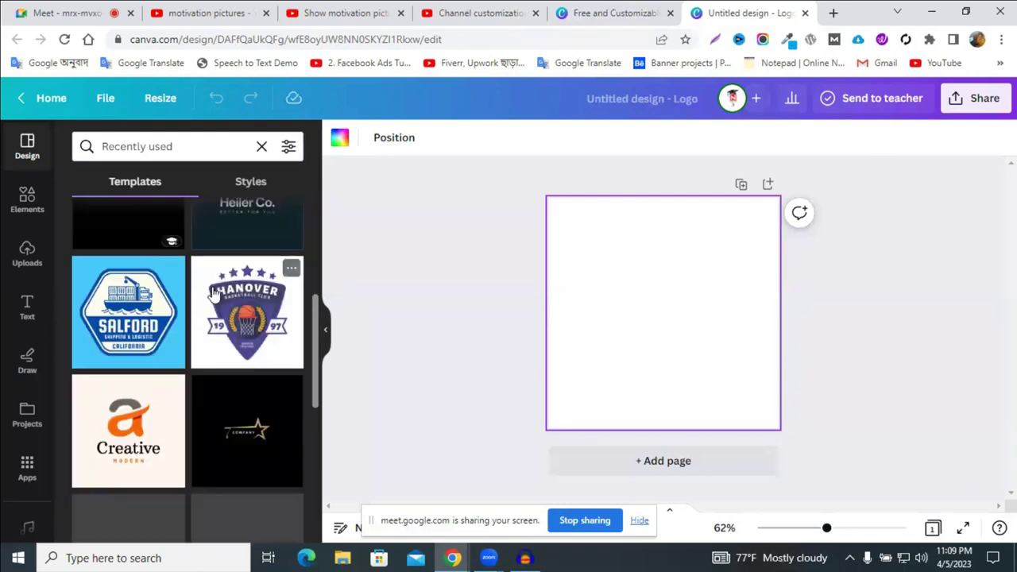
{"action": "scroll", "coordinate": [215, 291], "scroll_direction": "down", "scroll_amount": 2}
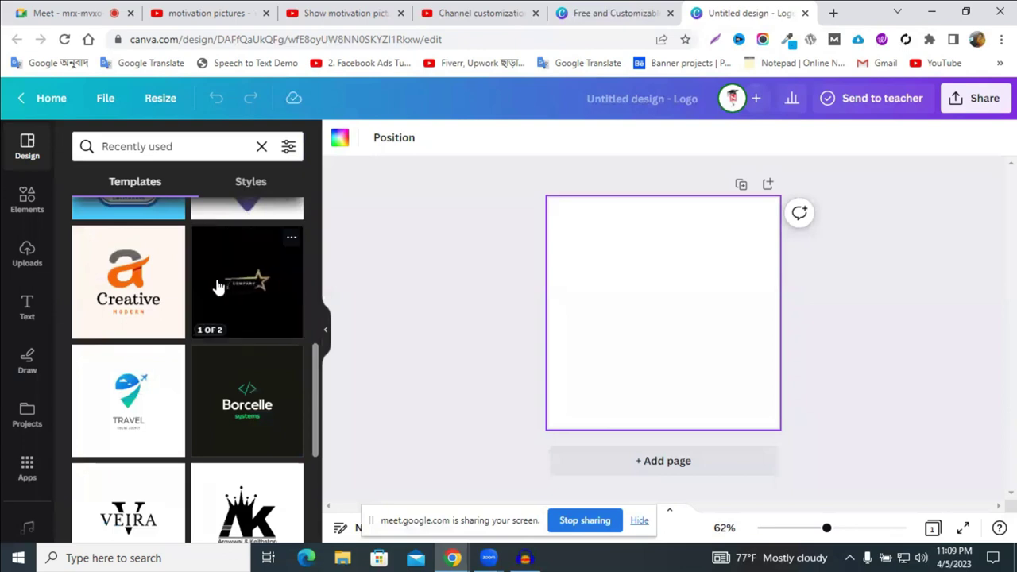
{"action": "left_click", "coordinate": [135, 285]}
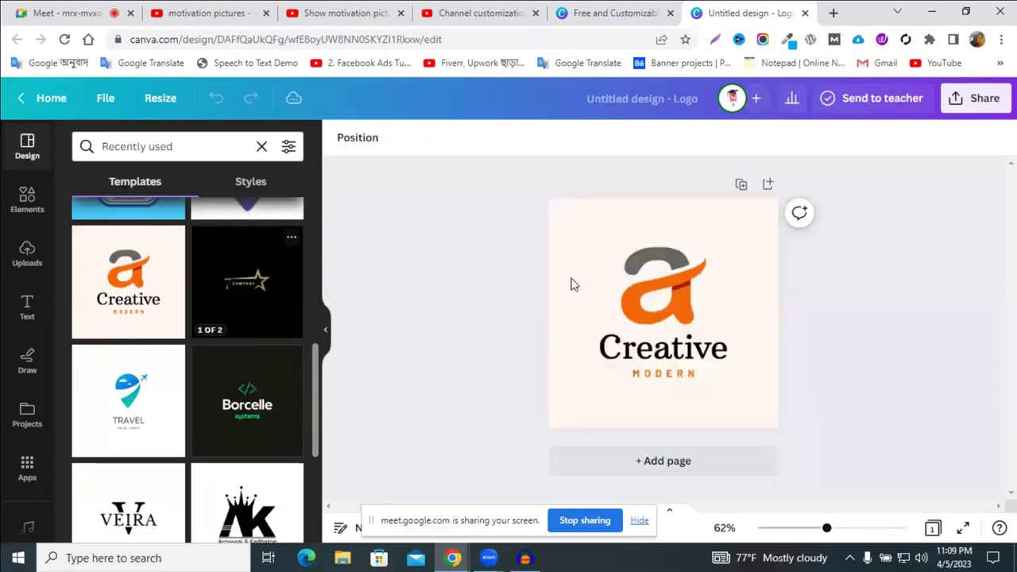
- Delete the grouped "a" symbol and Creative Modern text from the page, keeping its cream background
{"action": "left_click", "coordinate": [657, 300]}
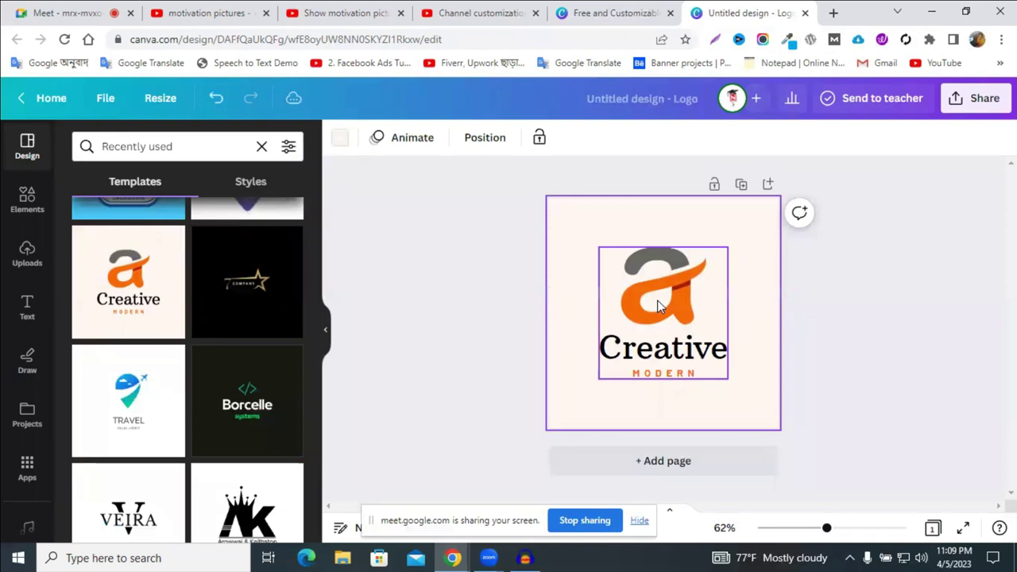
{"action": "left_click", "coordinate": [657, 300]}
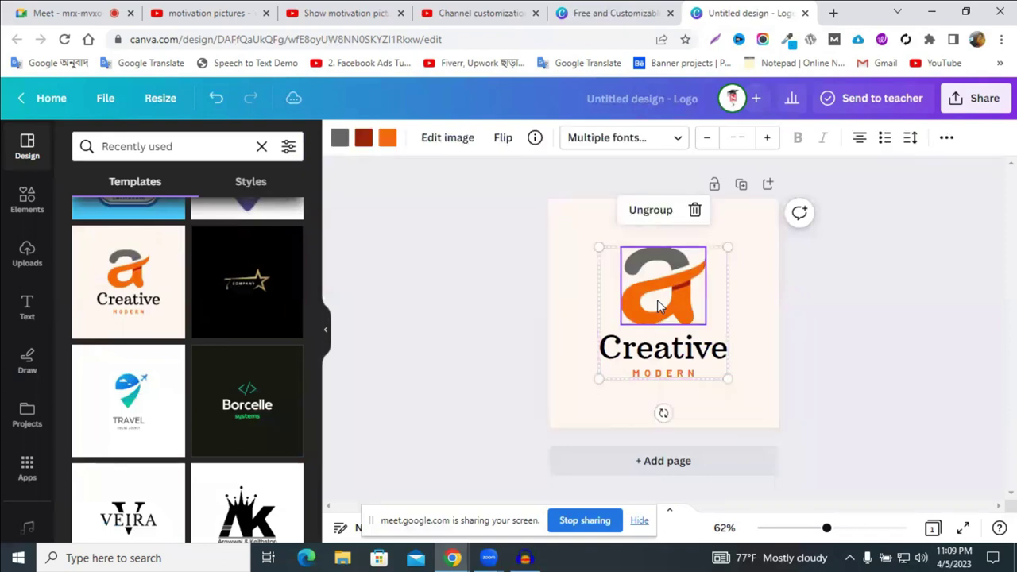
{"action": "double_click", "coordinate": [657, 306]}
{"action": "left_click", "coordinate": [507, 284]}
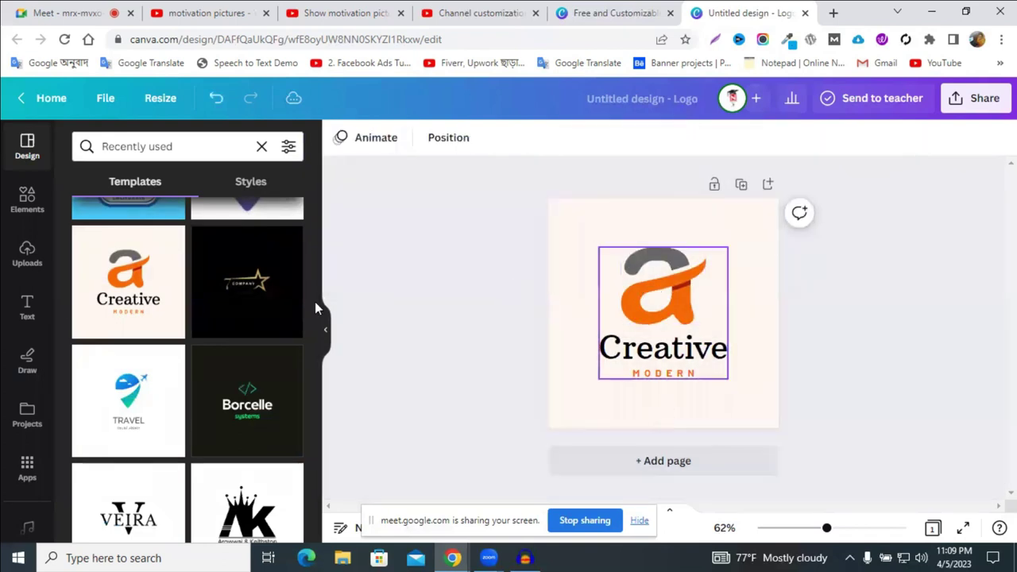
{"action": "key", "text": "Delete"}
- Search the logo templates for "m" and add the black Modern Studio template as a new page
{"action": "scroll", "coordinate": [231, 363], "scroll_direction": "down", "scroll_amount": 3}
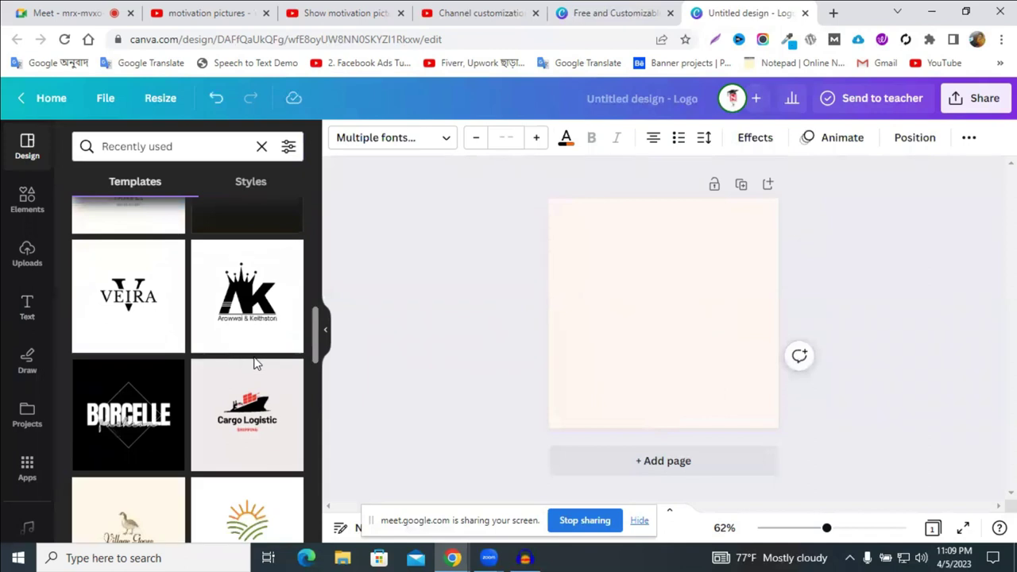
{"action": "scroll", "coordinate": [255, 362], "scroll_direction": "down", "scroll_amount": 2}
{"action": "scroll", "coordinate": [256, 358], "scroll_direction": "up", "scroll_amount": 2}
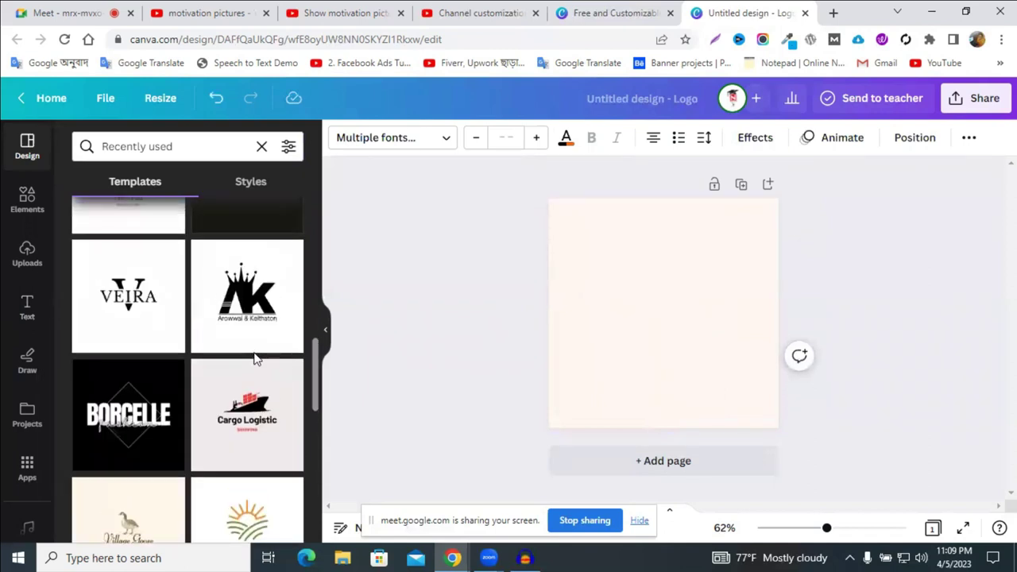
{"action": "scroll", "coordinate": [254, 359], "scroll_direction": "down", "scroll_amount": 4}
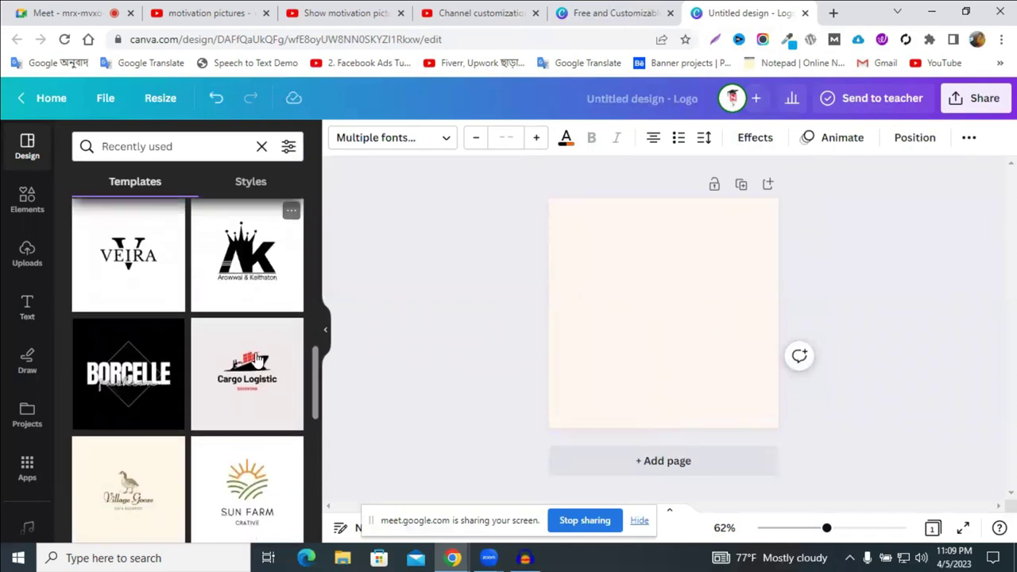
{"action": "double_click", "coordinate": [171, 147]}
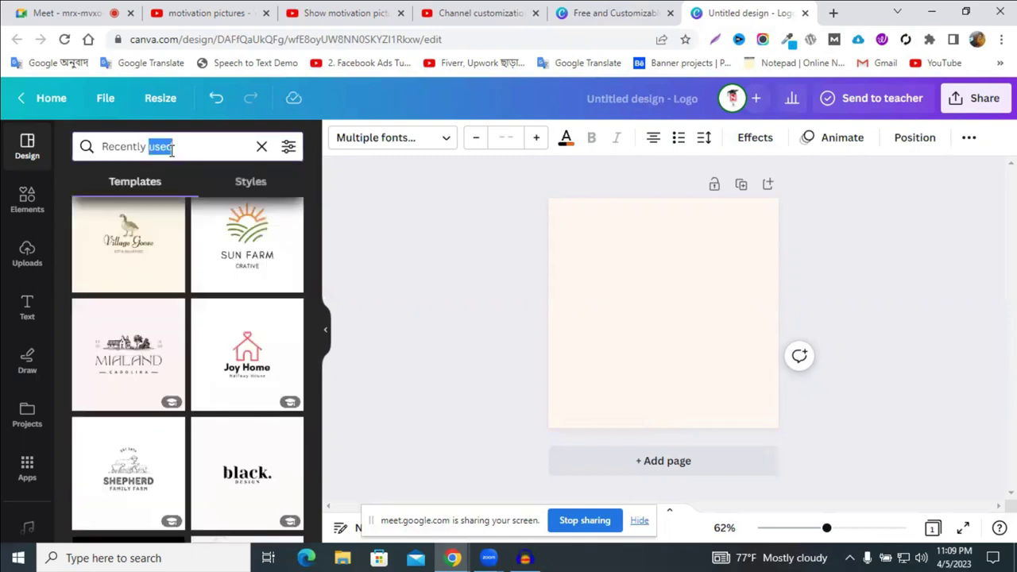
{"action": "triple_click", "coordinate": [171, 148]}
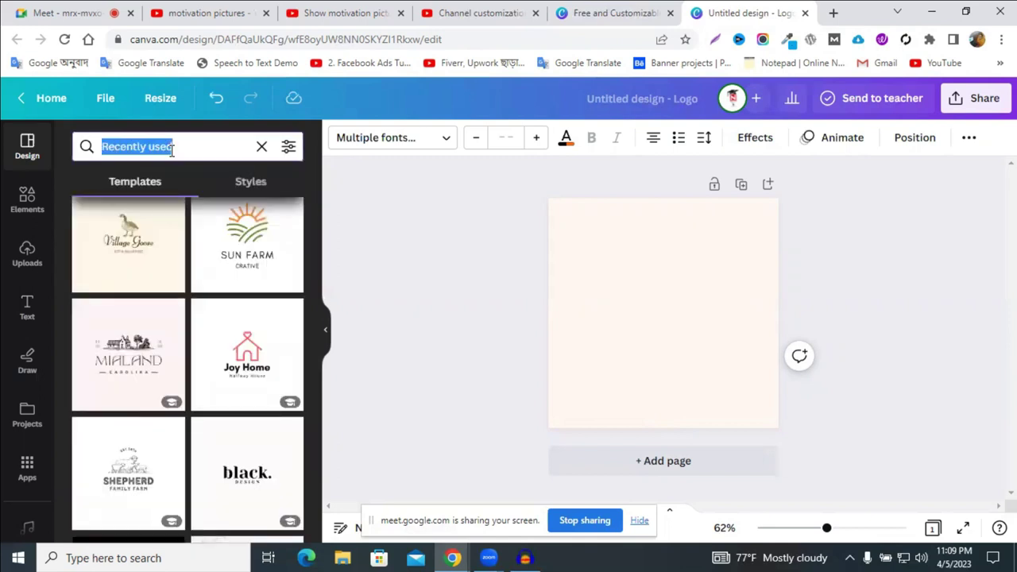
{"action": "type", "text": "m"}
{"action": "key", "text": "Return"}
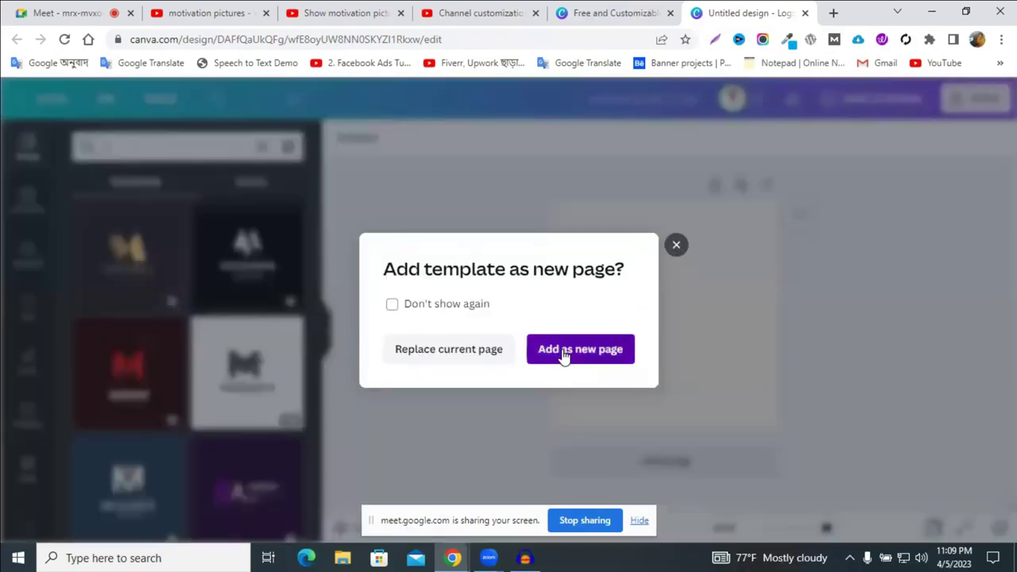
{"action": "left_click", "coordinate": [562, 355]}
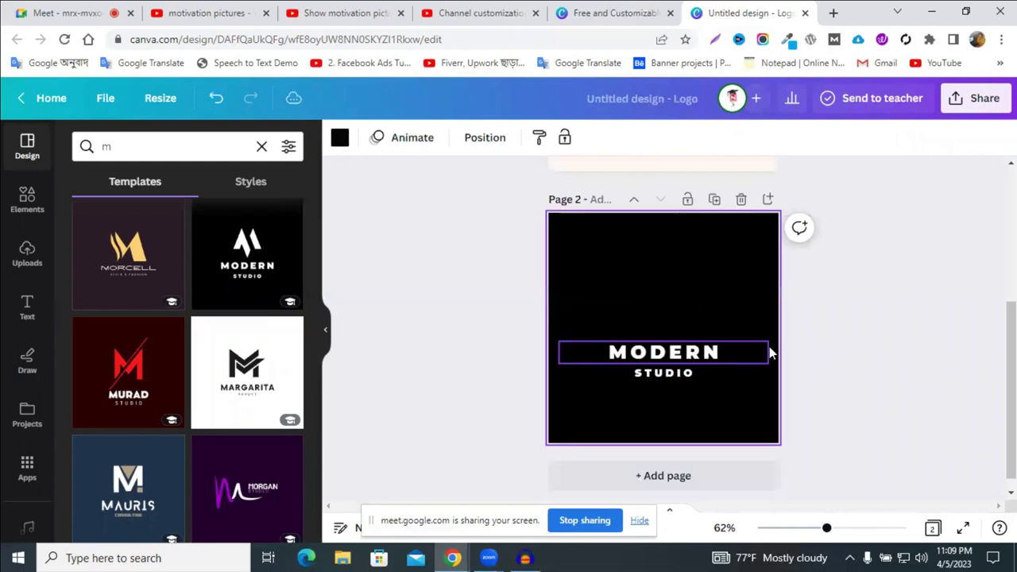
- Look over both pages and browse the "m" logo templates for alternatives to the Modern Studio design
{"action": "scroll", "coordinate": [704, 352], "scroll_direction": "up", "scroll_amount": 3}
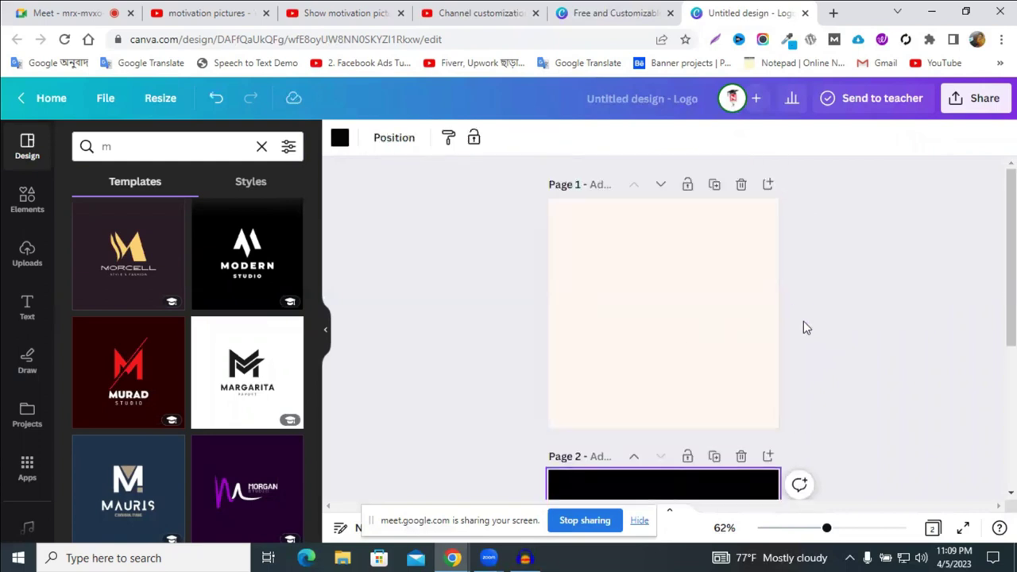
{"action": "scroll", "coordinate": [803, 321], "scroll_direction": "down", "scroll_amount": 3}
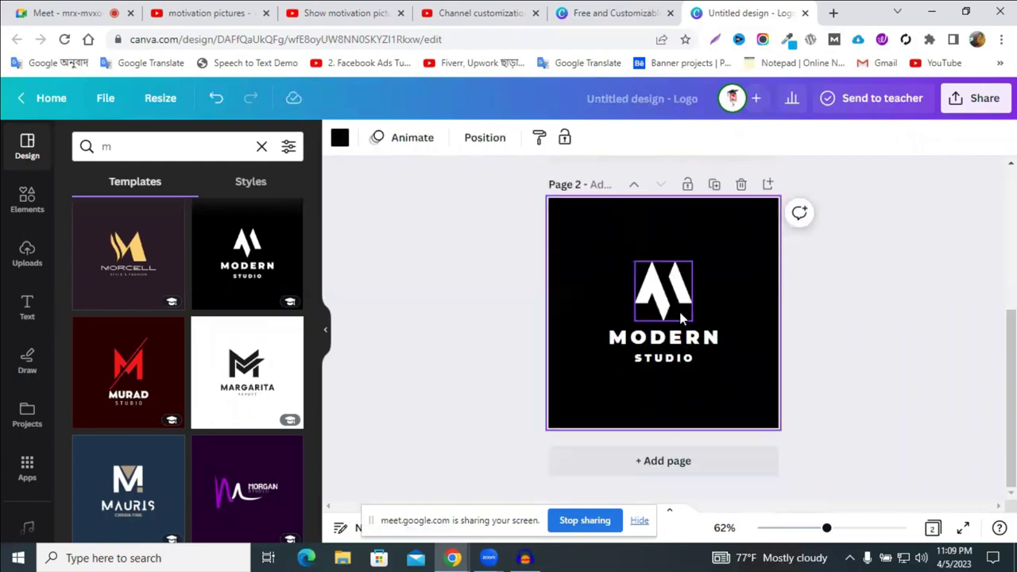
{"action": "scroll", "coordinate": [253, 385], "scroll_direction": "down", "scroll_amount": 3}
{"action": "scroll", "coordinate": [285, 374], "scroll_direction": "down", "scroll_amount": 3}
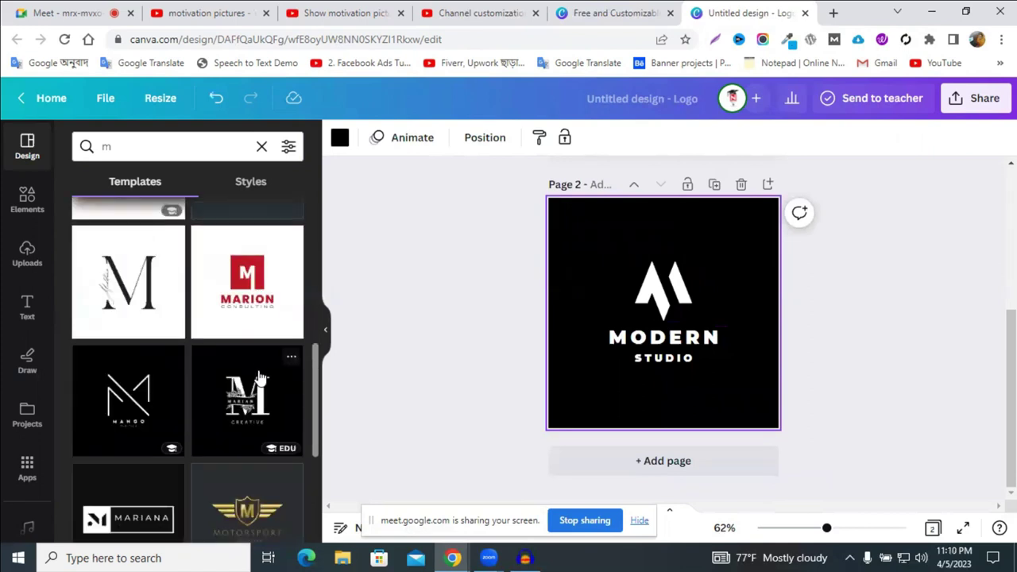
{"action": "scroll", "coordinate": [260, 376], "scroll_direction": "down", "scroll_amount": 3}
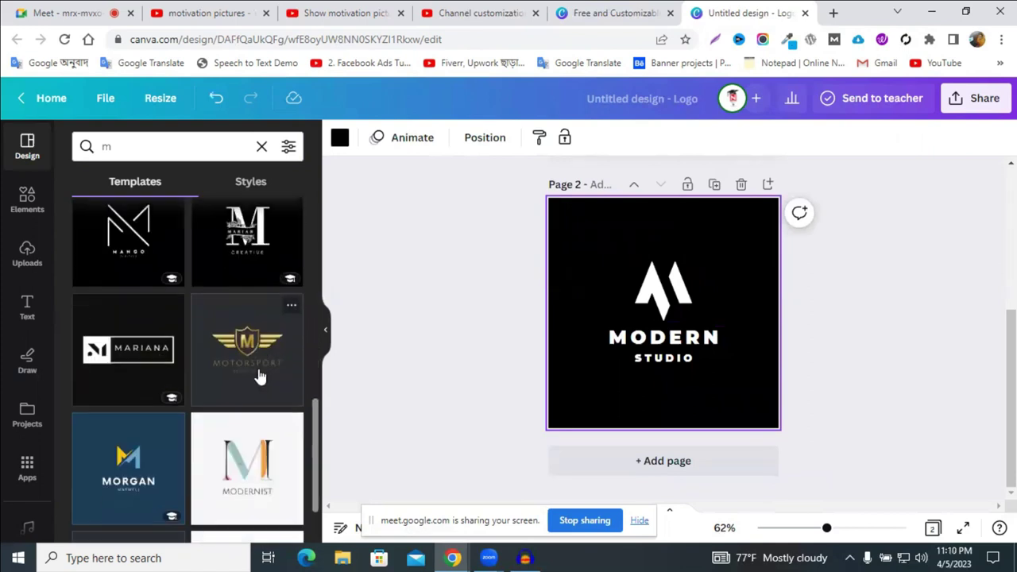
{"action": "scroll", "coordinate": [272, 366], "scroll_direction": "down", "scroll_amount": 2}
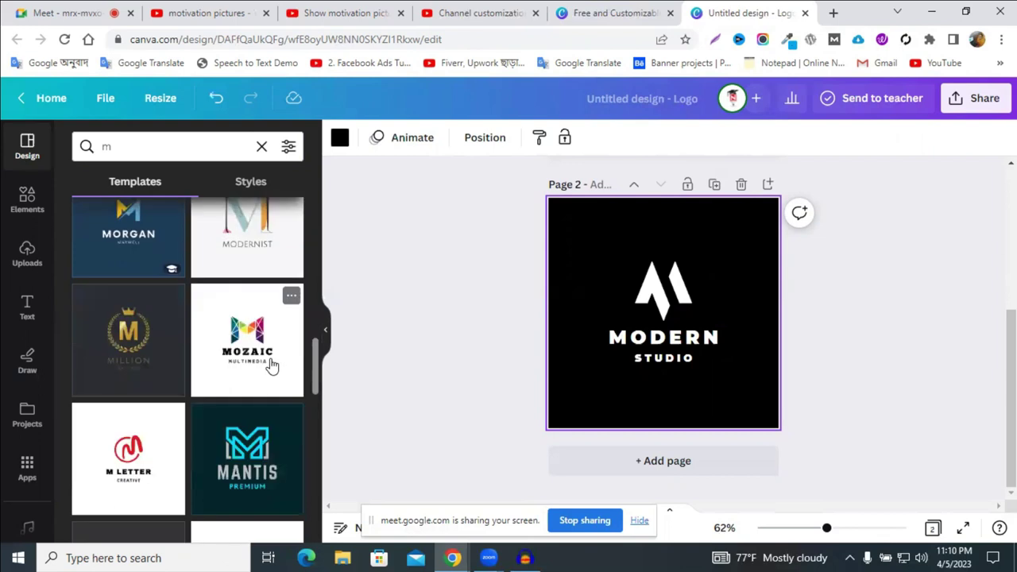
{"action": "scroll", "coordinate": [271, 366], "scroll_direction": "down", "scroll_amount": 3}
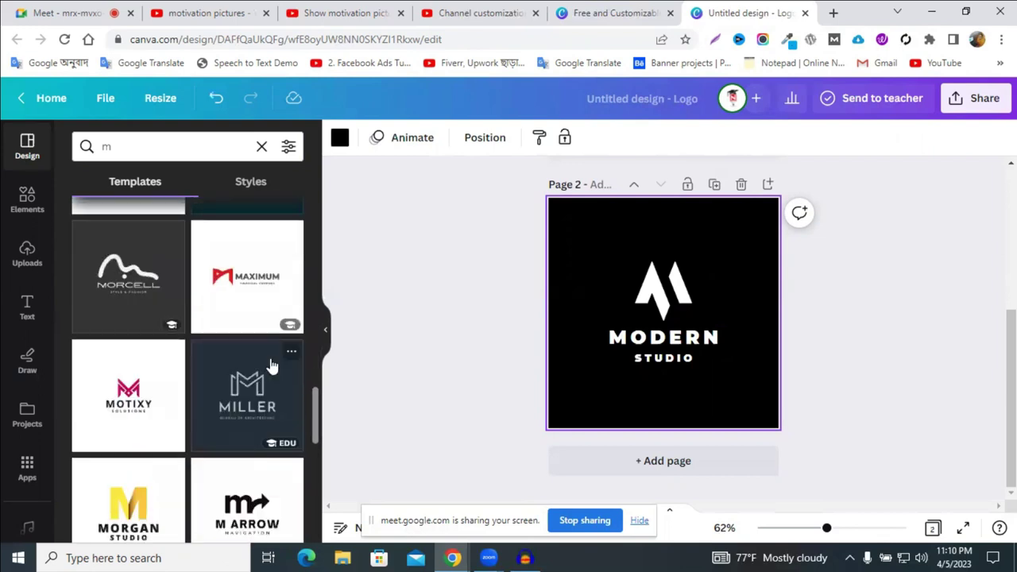
{"action": "scroll", "coordinate": [271, 366], "scroll_direction": "down", "scroll_amount": 3}
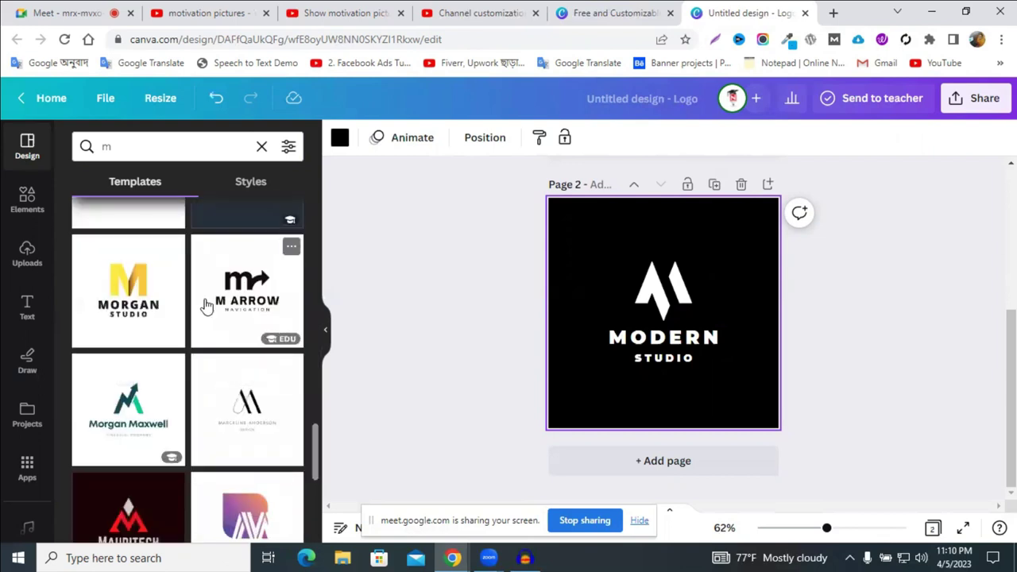
{"action": "scroll", "coordinate": [205, 302], "scroll_direction": "down", "scroll_amount": 6}
{"action": "scroll", "coordinate": [205, 302], "scroll_direction": "down", "scroll_amount": 6}
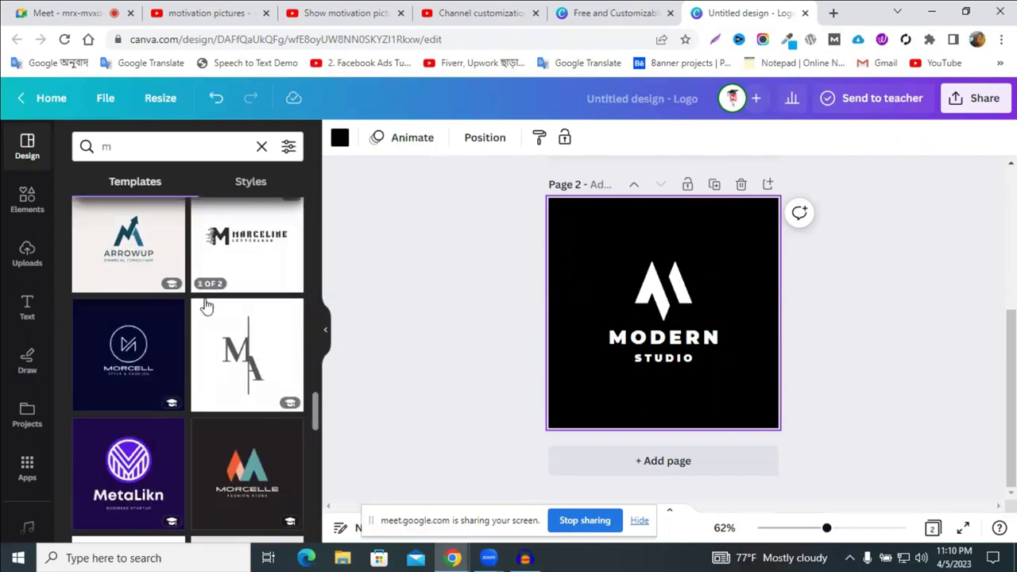
{"action": "scroll", "coordinate": [205, 306], "scroll_direction": "down", "scroll_amount": 3}
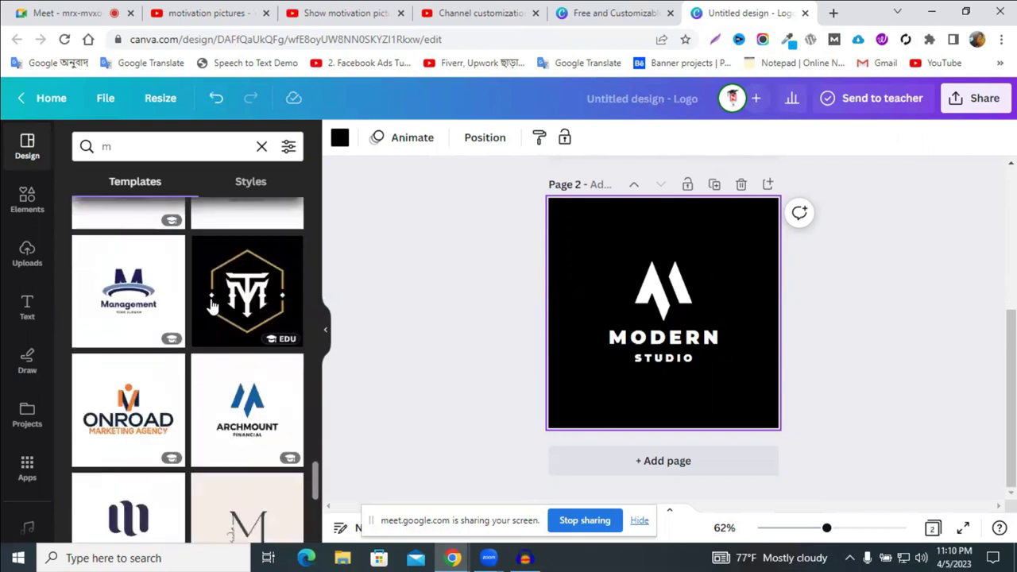
{"action": "scroll", "coordinate": [213, 306], "scroll_direction": "down", "scroll_amount": 6}
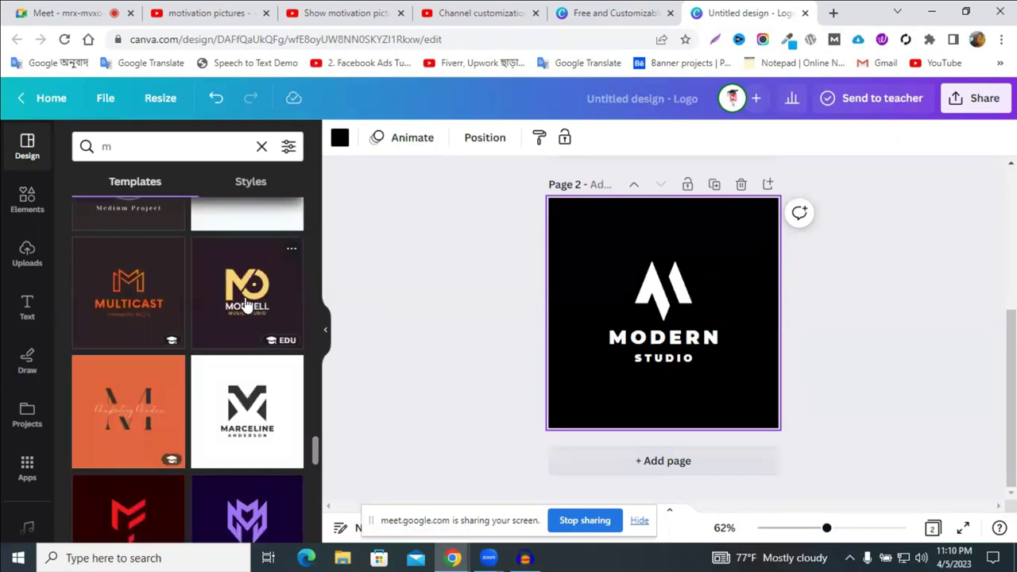
{"action": "scroll", "coordinate": [243, 303], "scroll_direction": "down", "scroll_amount": 3}
{"action": "scroll", "coordinate": [243, 304], "scroll_direction": "up", "scroll_amount": 3}
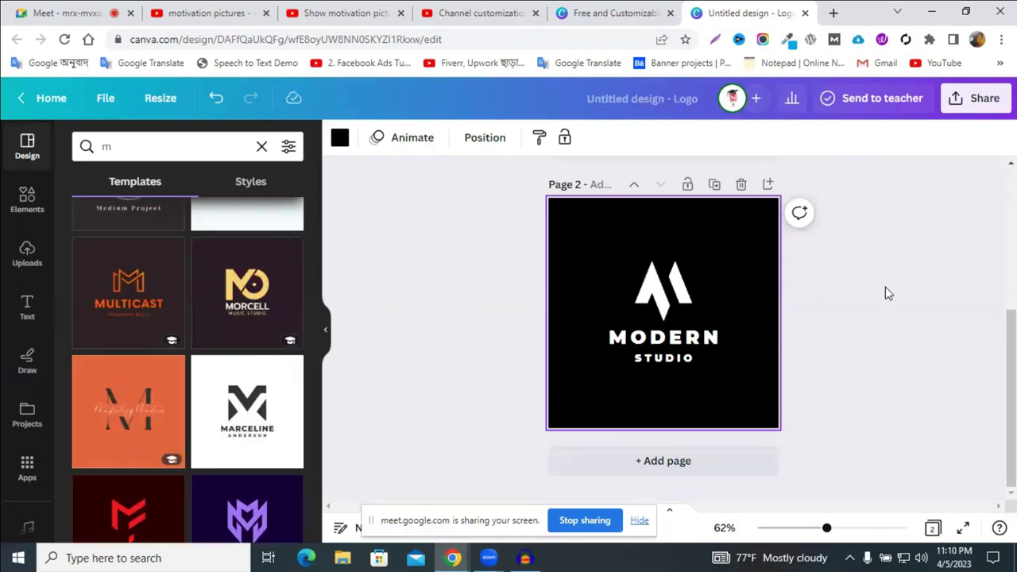
- Nudge the white M symbol on page 2 slightly down toward the MODERN text
{"action": "left_click", "coordinate": [683, 290]}
{"action": "left_click_drag", "start_coordinate": [683, 291], "coordinate": [684, 297]}
- Find the white template with a bold black "iM" inside a circle among the "m" results and apply it to page 1
{"action": "scroll", "coordinate": [166, 390], "scroll_direction": "down", "scroll_amount": 4}
{"action": "scroll", "coordinate": [214, 371], "scroll_direction": "down", "scroll_amount": 5}
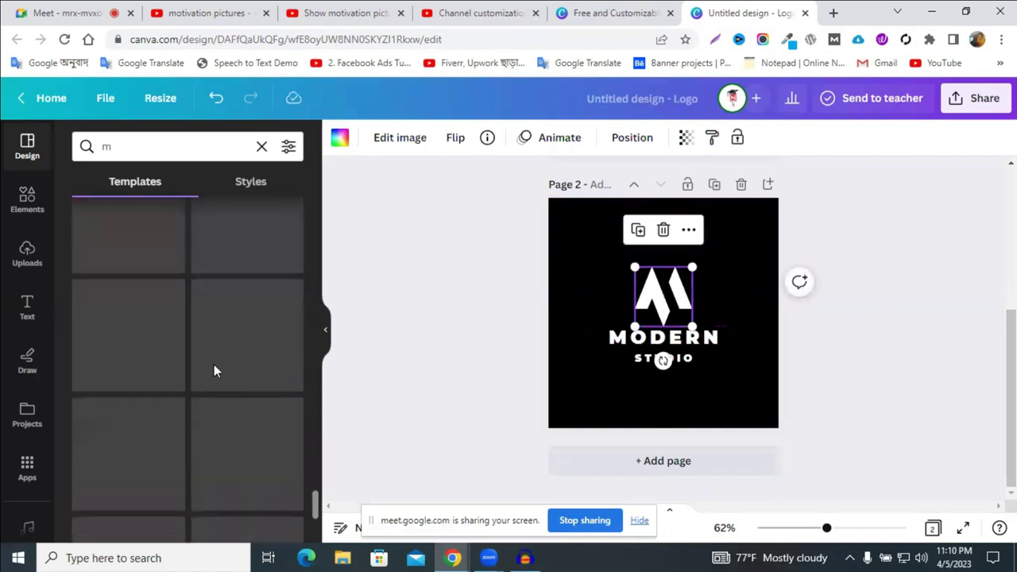
{"action": "scroll", "coordinate": [213, 371], "scroll_direction": "down", "scroll_amount": 2}
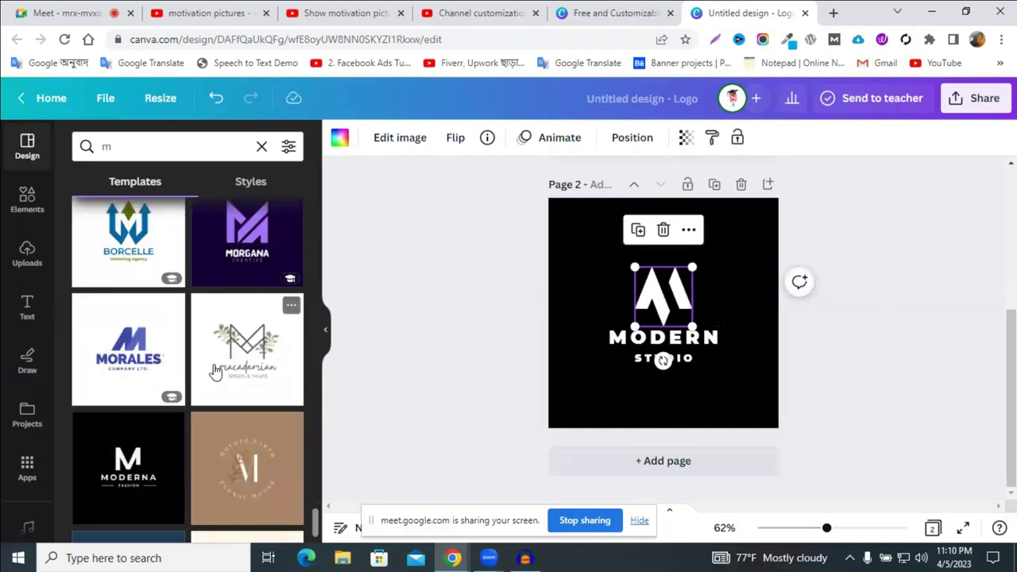
{"action": "scroll", "coordinate": [214, 371], "scroll_direction": "down", "scroll_amount": 4}
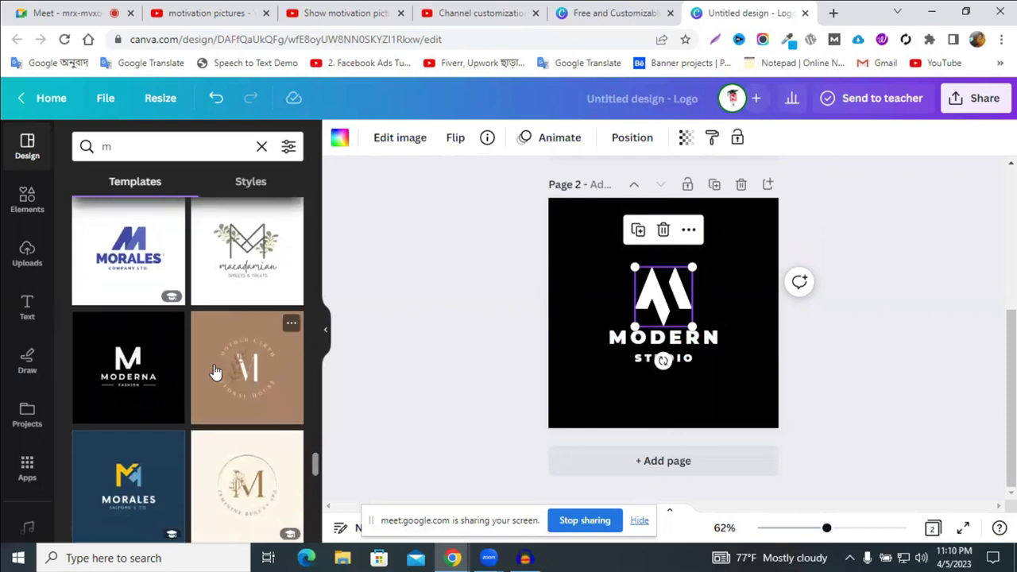
{"action": "scroll", "coordinate": [214, 372], "scroll_direction": "down", "scroll_amount": 6}
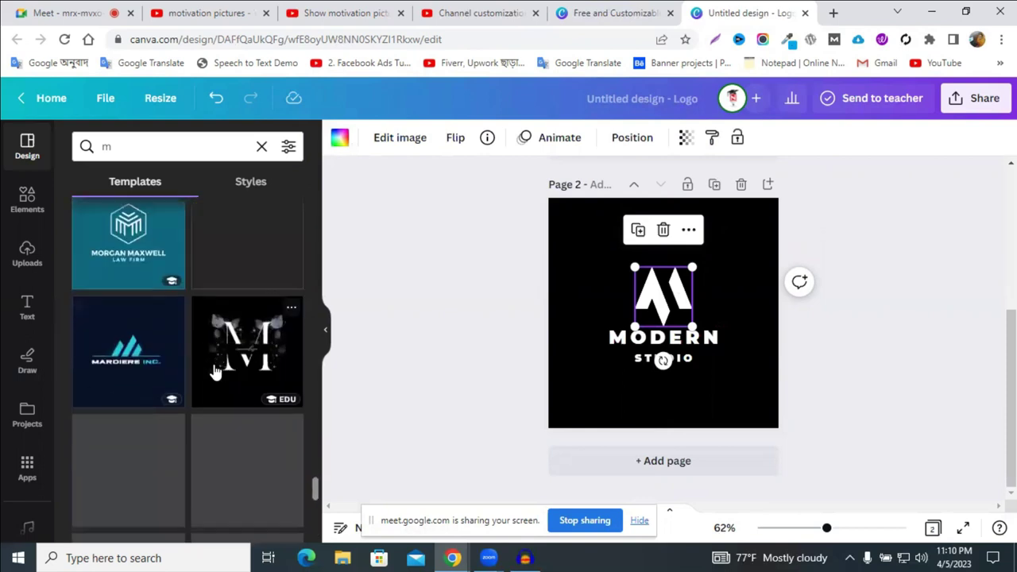
{"action": "scroll", "coordinate": [214, 371], "scroll_direction": "down", "scroll_amount": 3}
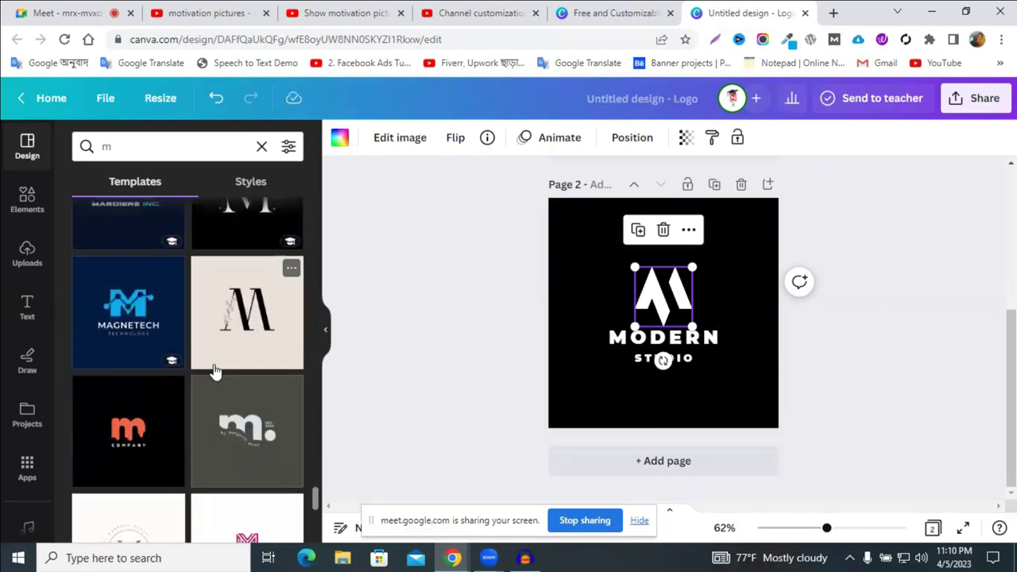
{"action": "scroll", "coordinate": [214, 371], "scroll_direction": "down", "scroll_amount": 9}
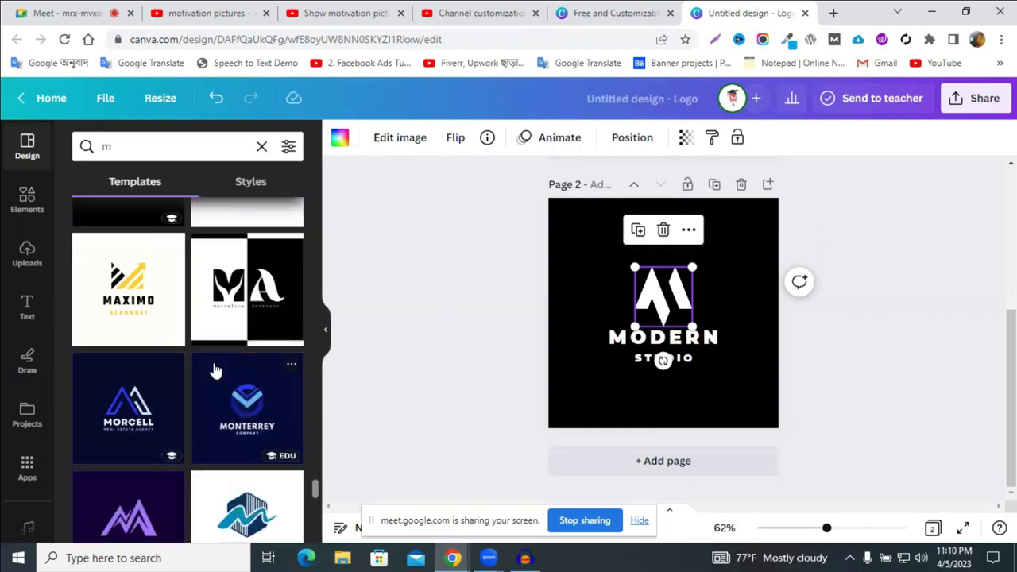
{"action": "scroll", "coordinate": [214, 371], "scroll_direction": "down", "scroll_amount": 2}
{"action": "scroll", "coordinate": [214, 370], "scroll_direction": "down", "scroll_amount": 6}
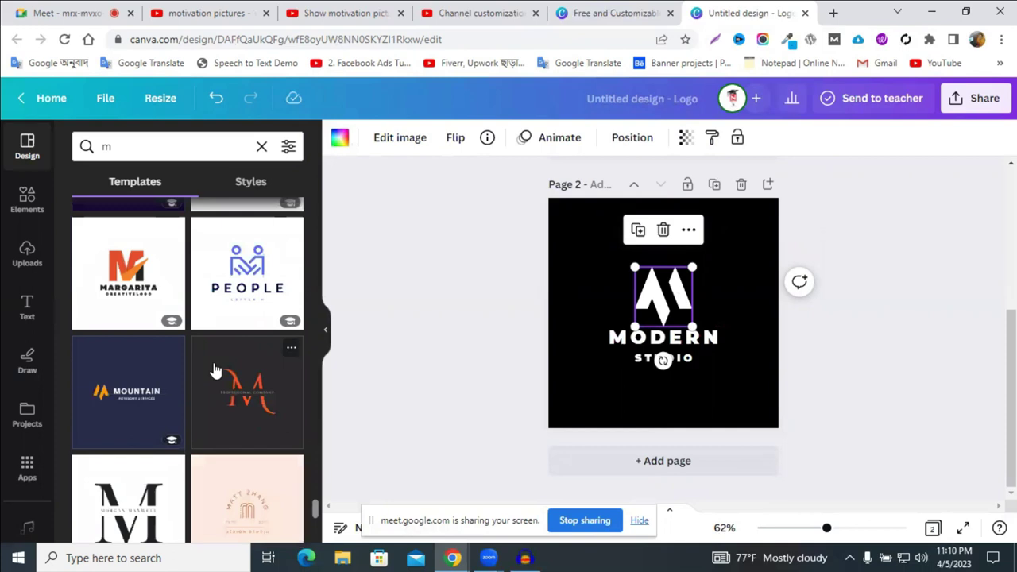
{"action": "scroll", "coordinate": [215, 369], "scroll_direction": "down", "scroll_amount": 1}
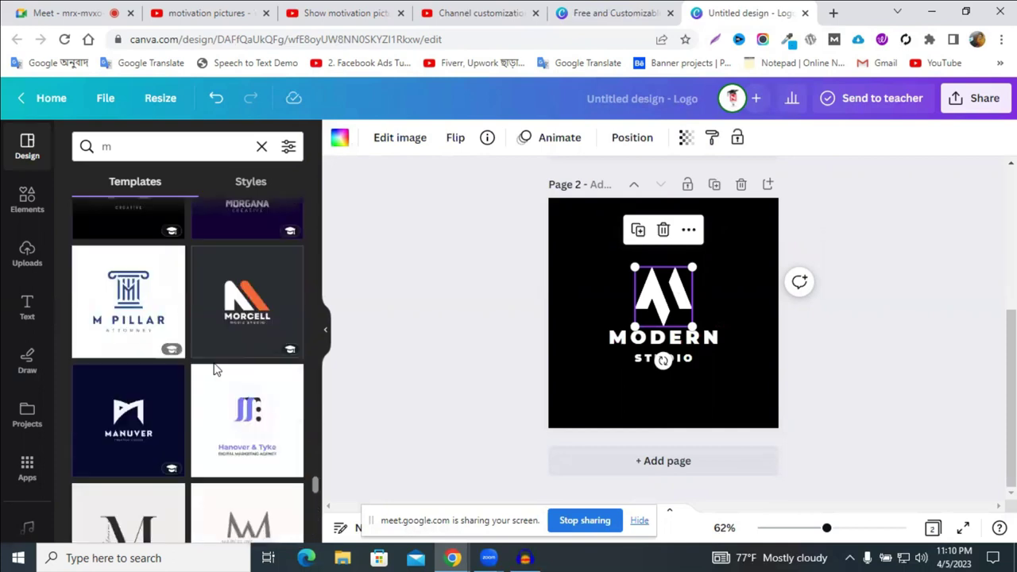
{"action": "scroll", "coordinate": [215, 369], "scroll_direction": "down", "scroll_amount": 5}
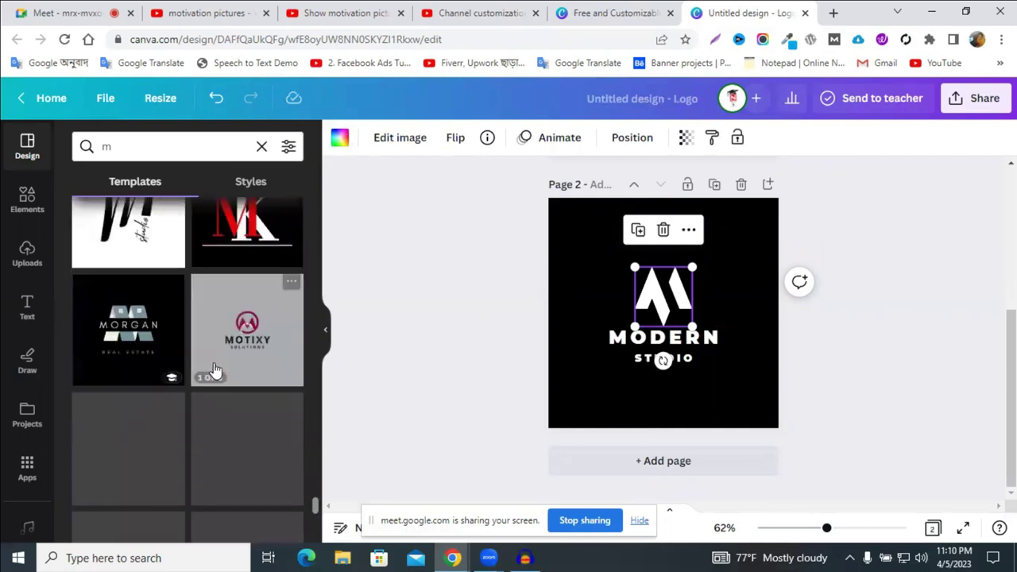
{"action": "scroll", "coordinate": [214, 362], "scroll_direction": "down", "scroll_amount": 3}
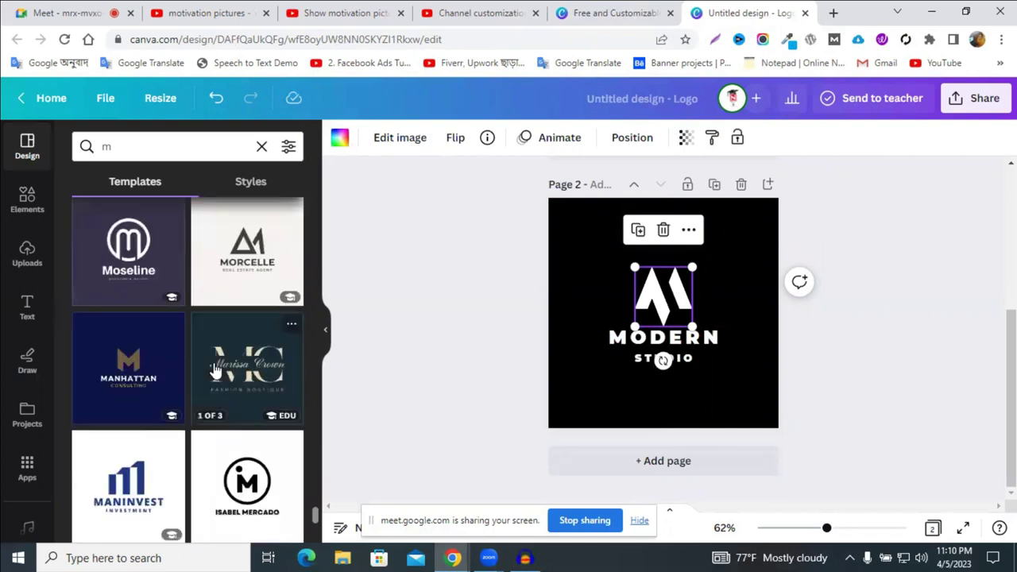
{"action": "scroll", "coordinate": [215, 365], "scroll_direction": "down", "scroll_amount": 2}
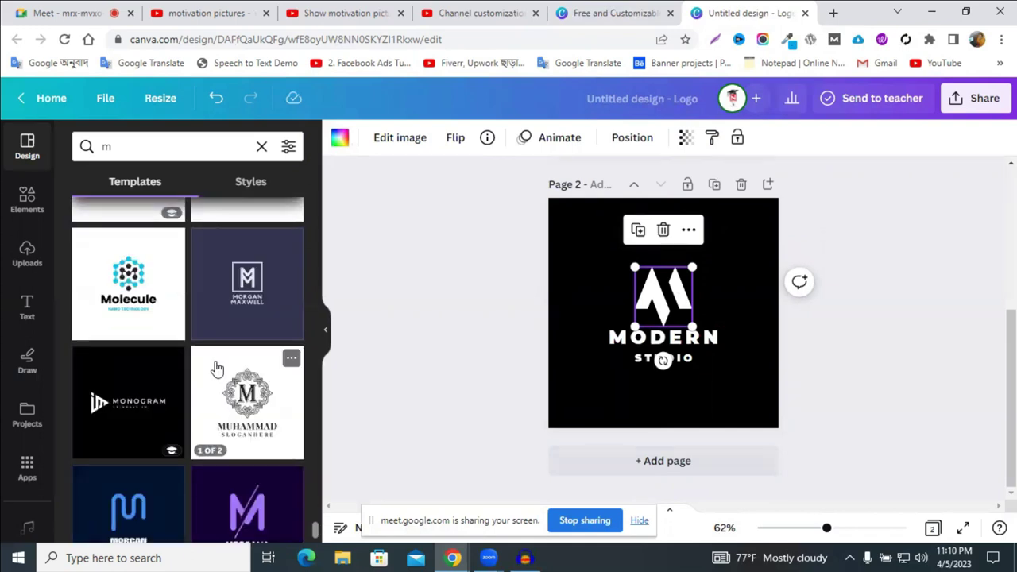
{"action": "scroll", "coordinate": [215, 365], "scroll_direction": "up", "scroll_amount": 2}
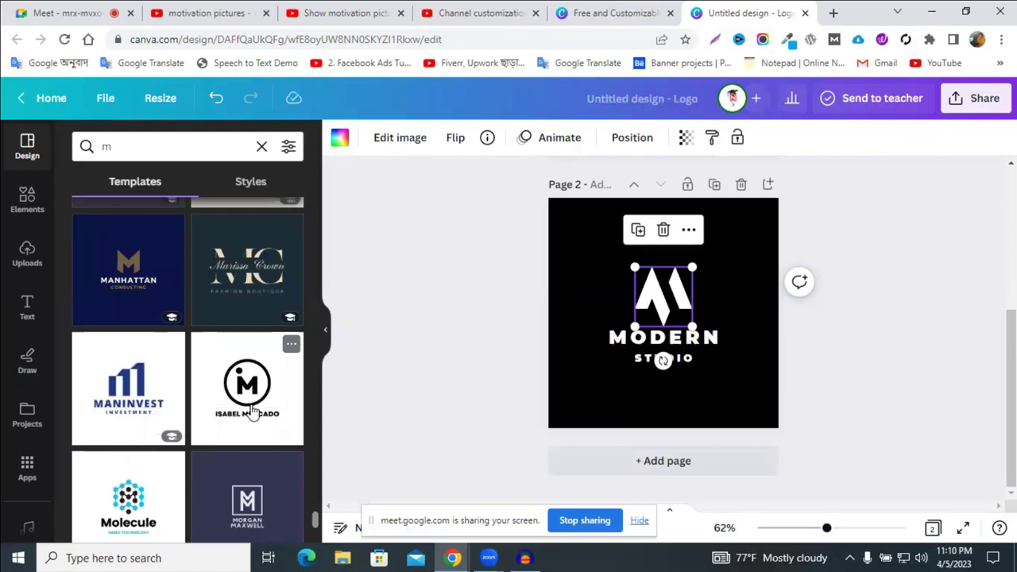
{"action": "scroll", "coordinate": [731, 472], "scroll_direction": "up", "scroll_amount": 5}
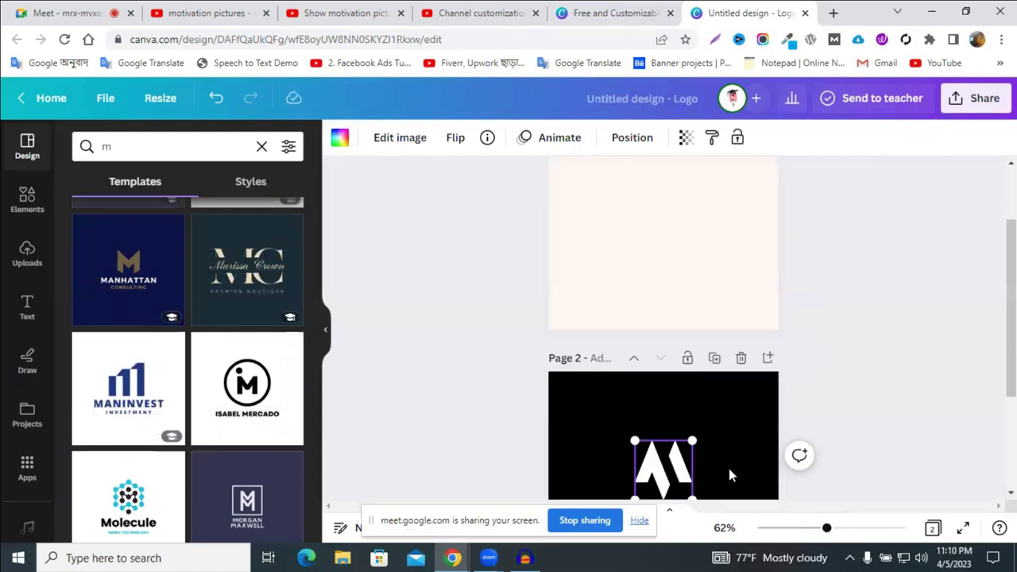
{"action": "left_click", "coordinate": [246, 385]}
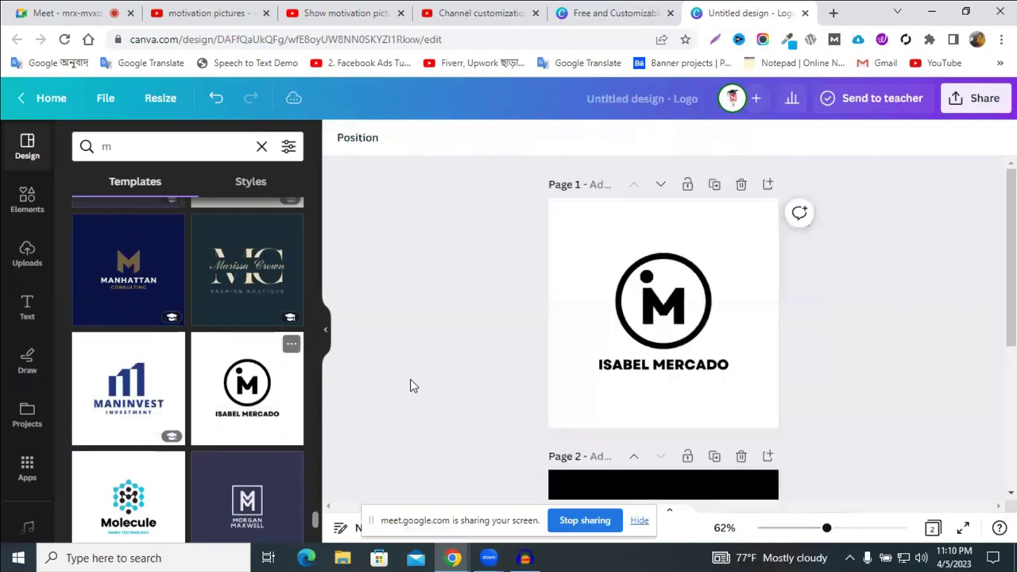
- Open the Modern Initial M Logo template set and apply its white version with the ornamental framed M to page 1
{"action": "scroll", "coordinate": [245, 406], "scroll_direction": "down", "scroll_amount": 3}
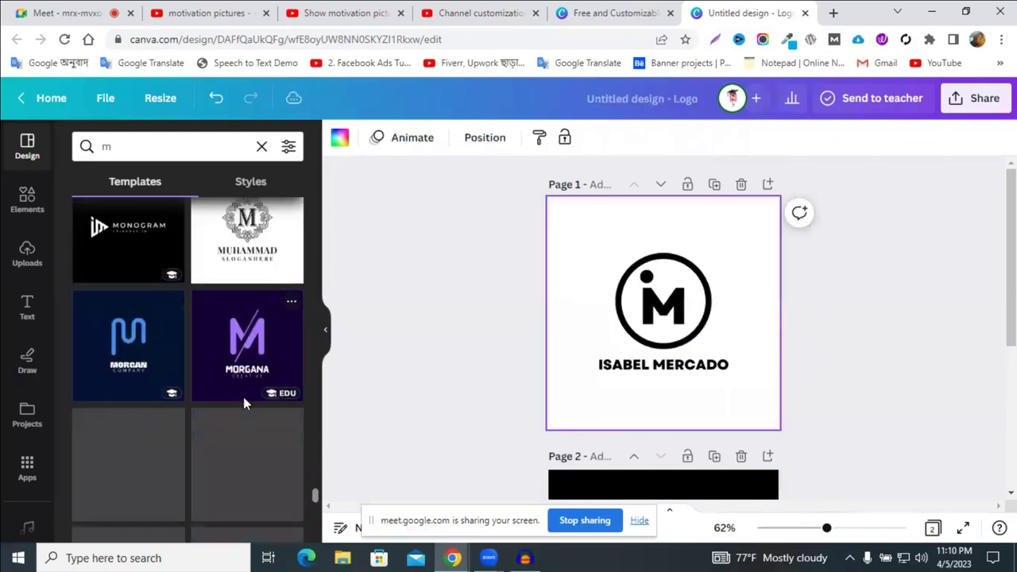
{"action": "scroll", "coordinate": [244, 405], "scroll_direction": "down", "scroll_amount": 2}
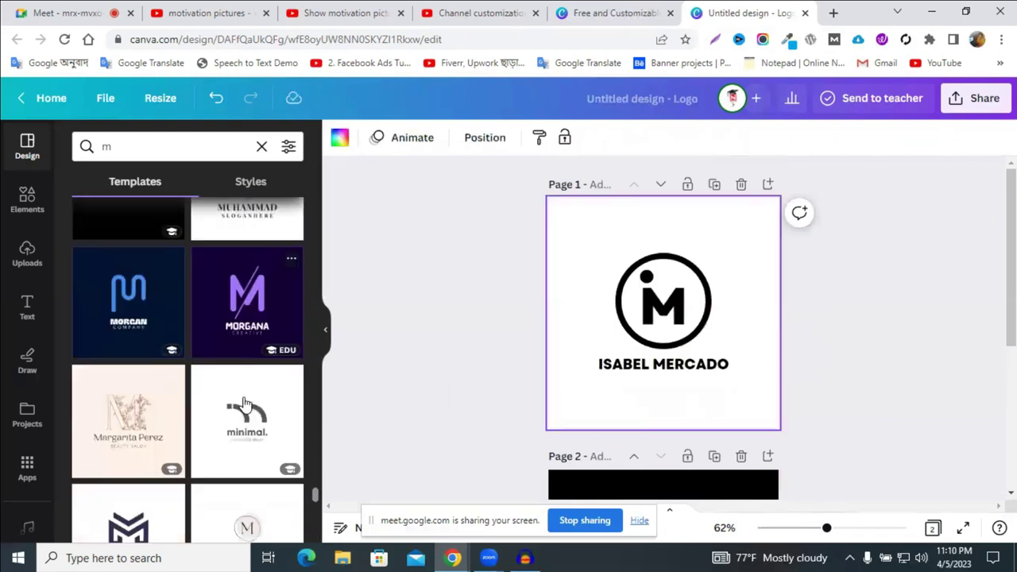
{"action": "scroll", "coordinate": [245, 405], "scroll_direction": "up", "scroll_amount": 2}
{"action": "left_click", "coordinate": [247, 333]}
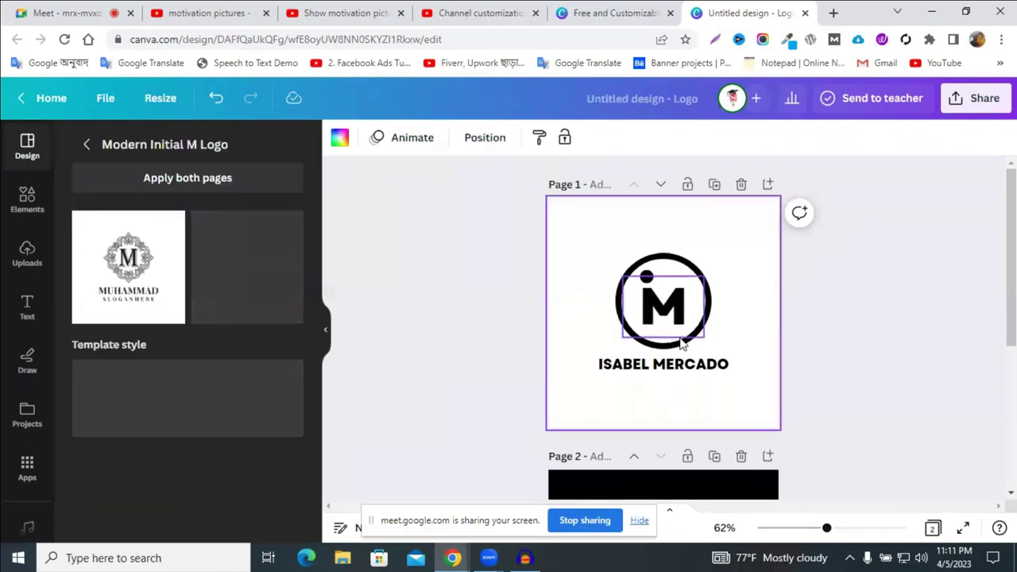
{"action": "left_click", "coordinate": [175, 290]}
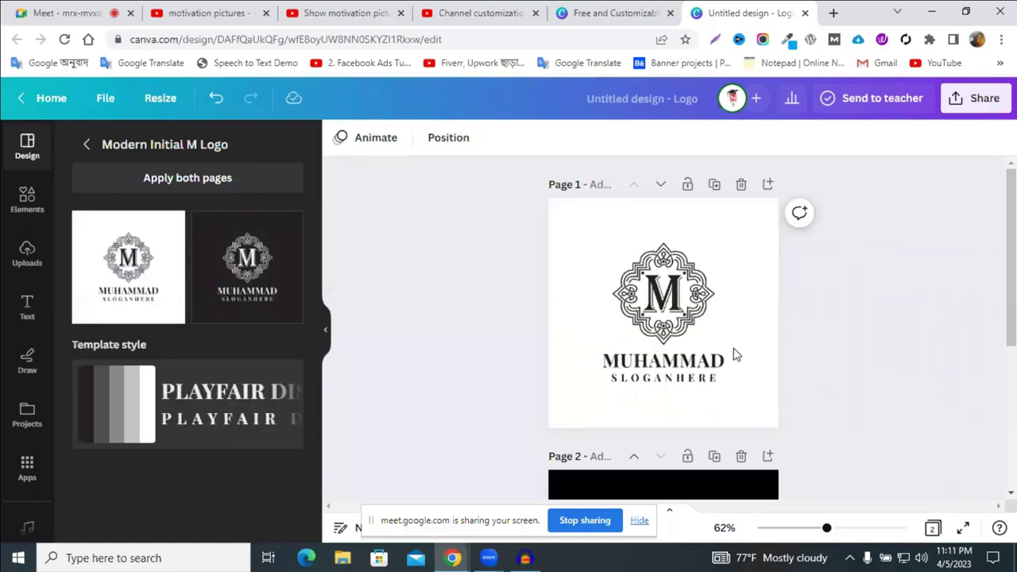
{"action": "scroll", "coordinate": [734, 355], "scroll_direction": "down", "scroll_amount": 2}
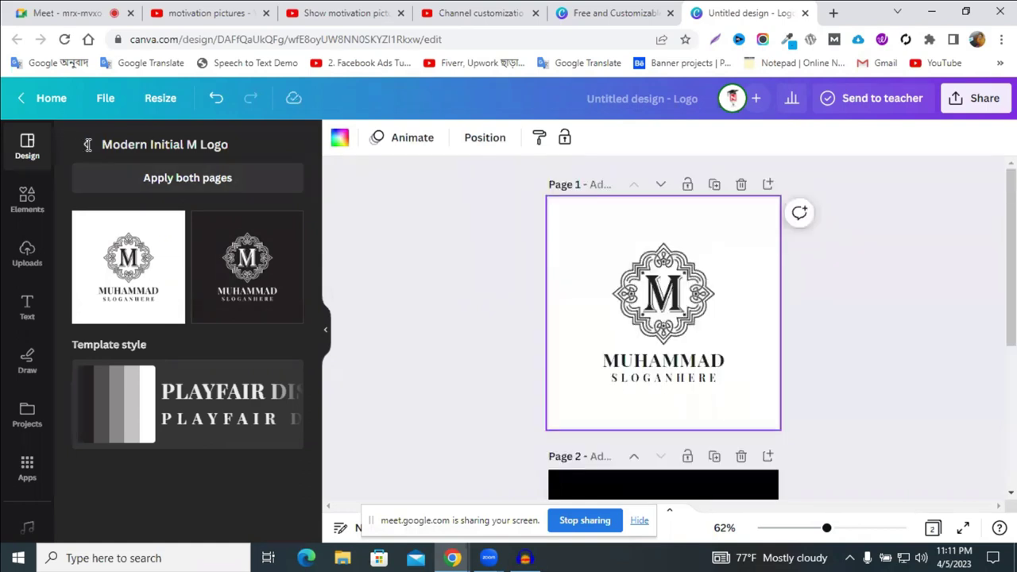
- Return to the "m" results, find the red MADMAX template with a white script m, and apply it to page 1
{"action": "left_click", "coordinate": [87, 145]}
{"action": "scroll", "coordinate": [210, 375], "scroll_direction": "down", "scroll_amount": 4}
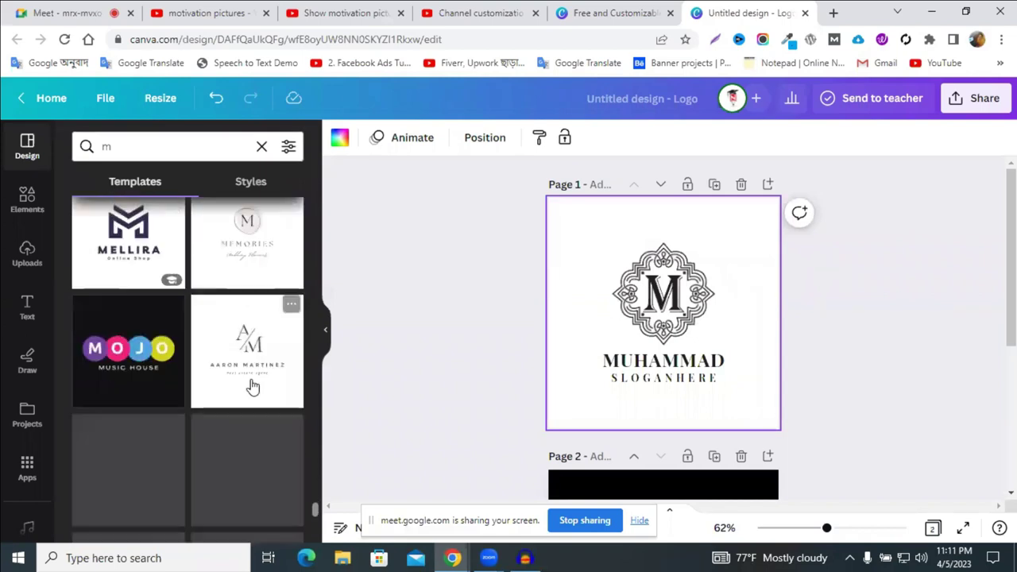
{"action": "scroll", "coordinate": [252, 386], "scroll_direction": "down", "scroll_amount": 6}
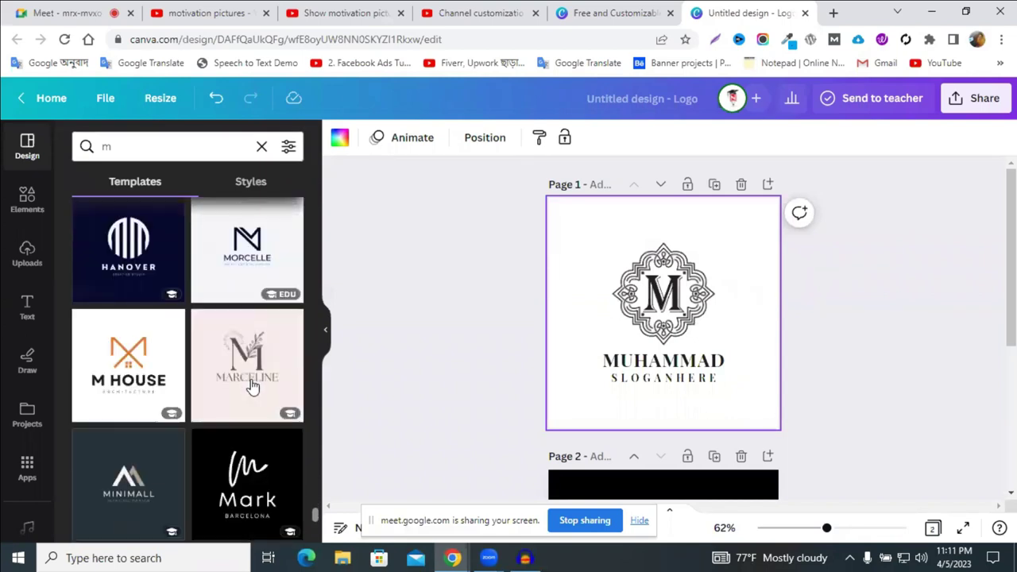
{"action": "scroll", "coordinate": [267, 384], "scroll_direction": "down", "scroll_amount": 2}
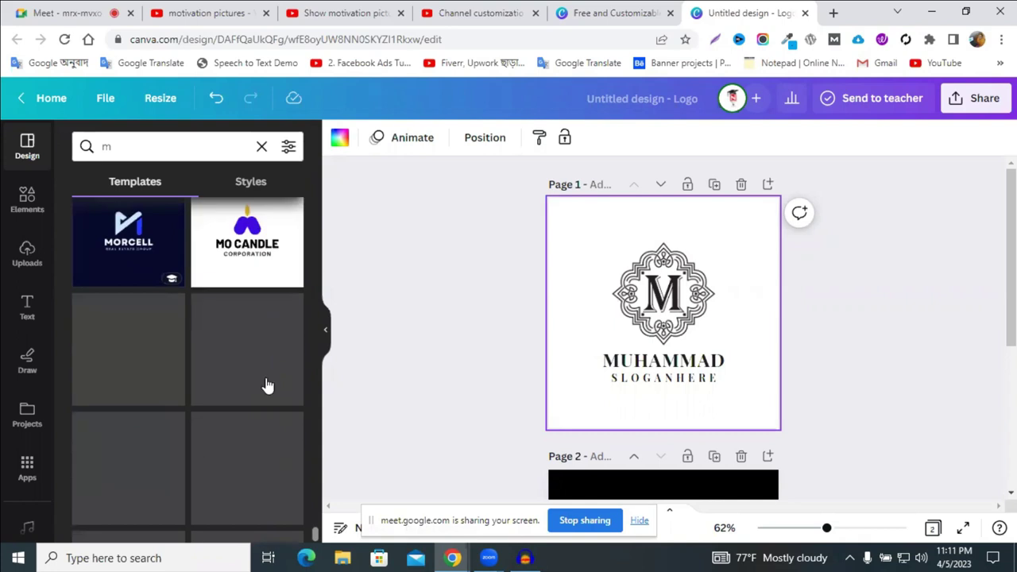
{"action": "scroll", "coordinate": [267, 385], "scroll_direction": "down", "scroll_amount": 6}
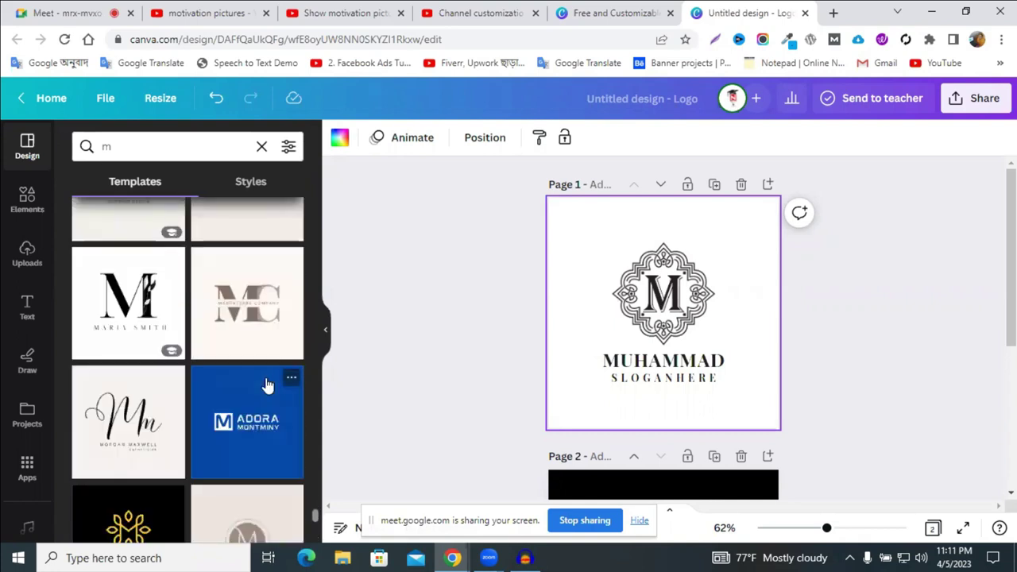
{"action": "scroll", "coordinate": [268, 385], "scroll_direction": "down", "scroll_amount": 5}
{"action": "scroll", "coordinate": [268, 385], "scroll_direction": "down", "scroll_amount": 1}
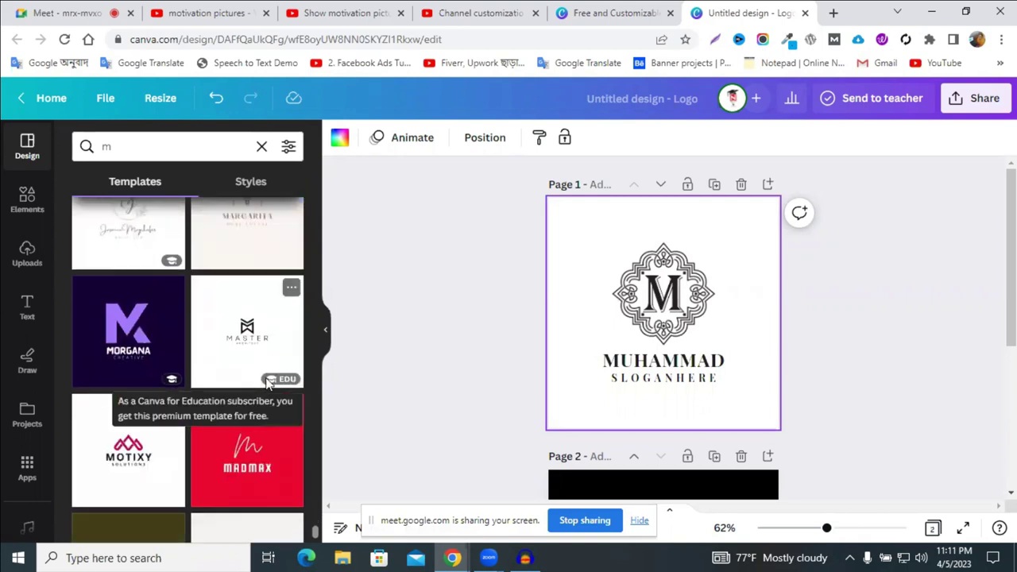
{"action": "scroll", "coordinate": [268, 383], "scroll_direction": "down", "scroll_amount": 4}
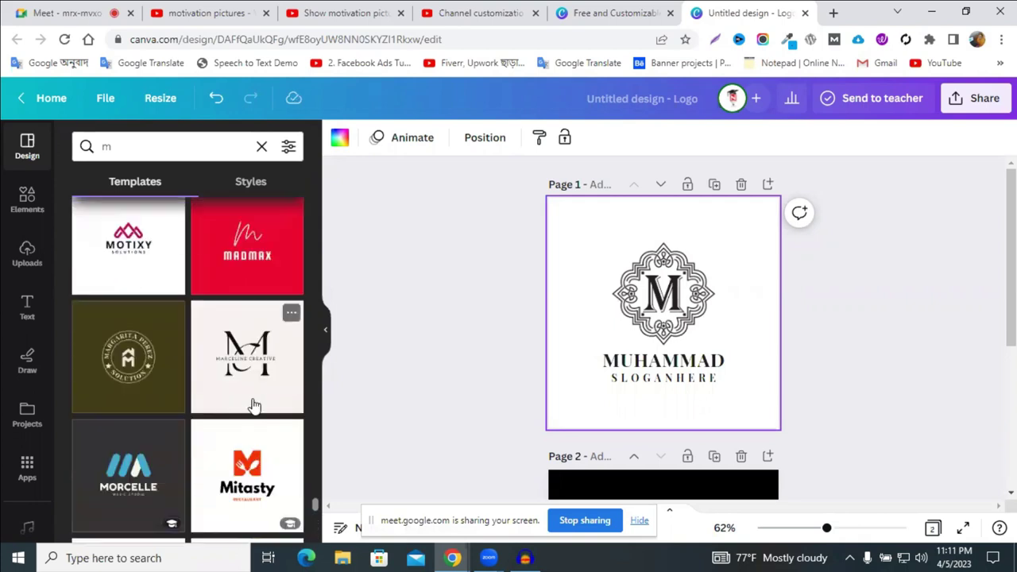
{"action": "scroll", "coordinate": [253, 381], "scroll_direction": "up", "scroll_amount": 2}
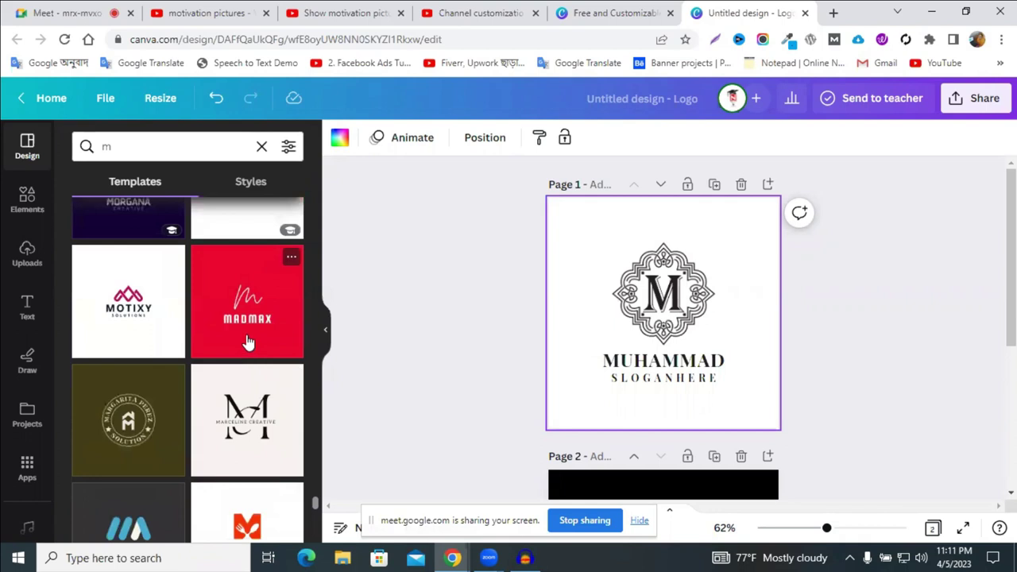
{"action": "left_click", "coordinate": [246, 342]}
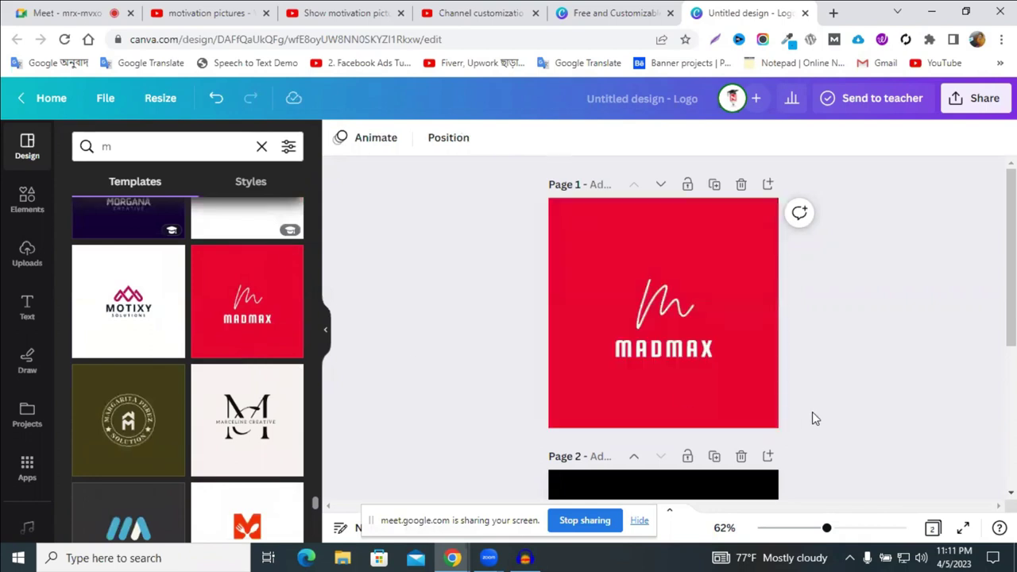
{"action": "scroll", "coordinate": [809, 417], "scroll_direction": "down", "scroll_amount": 1}
{"action": "scroll", "coordinate": [809, 418], "scroll_direction": "down", "scroll_amount": 2}
{"action": "scroll", "coordinate": [802, 413], "scroll_direction": "up", "scroll_amount": 3}
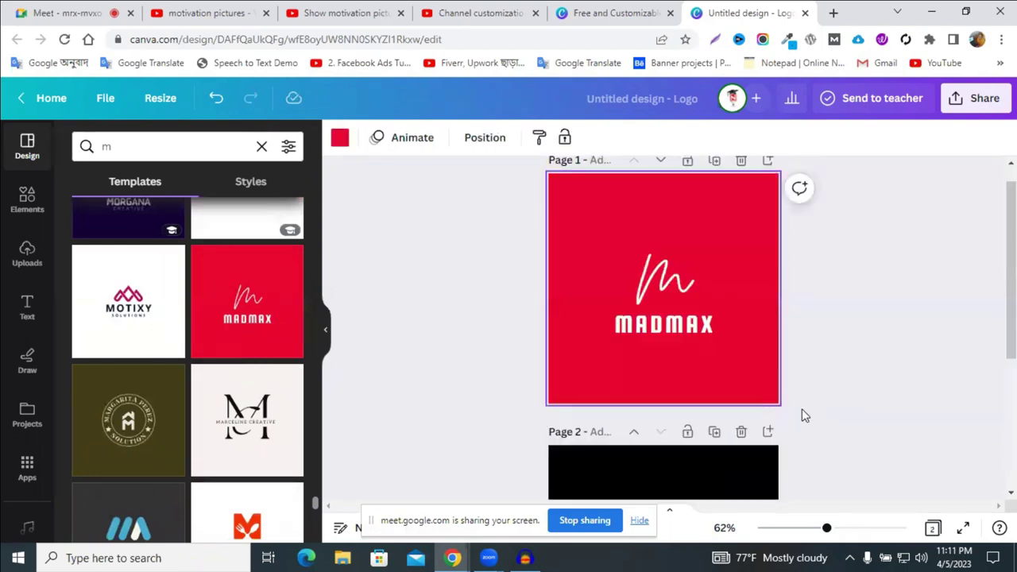
- Take the script m off page 1 and replace the MODERN text on page 2 with the MADMAX text from page 1
{"action": "left_click_drag", "start_coordinate": [664, 306], "coordinate": [347, 379]}
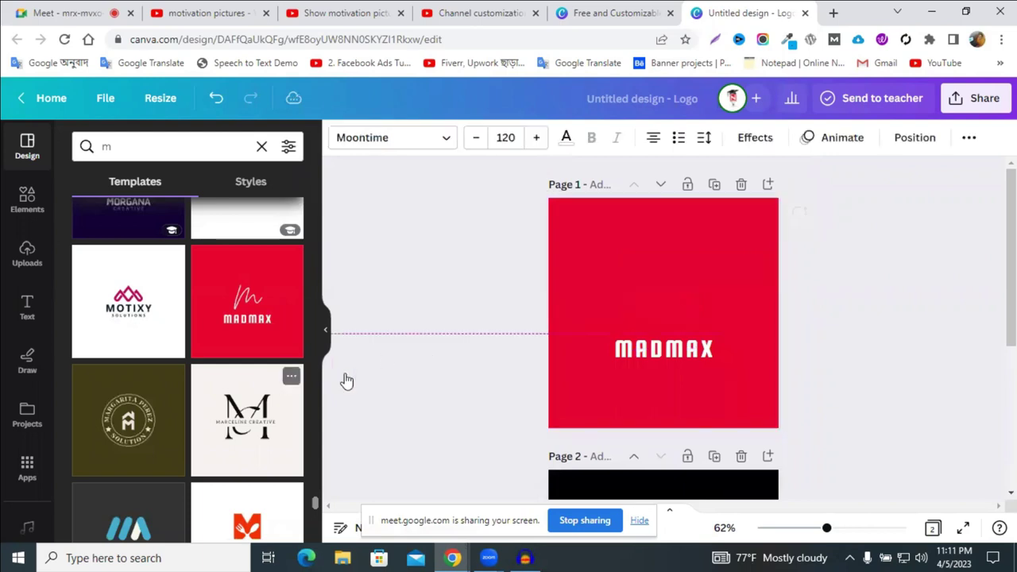
{"action": "scroll", "coordinate": [630, 399], "scroll_direction": "down", "scroll_amount": 3}
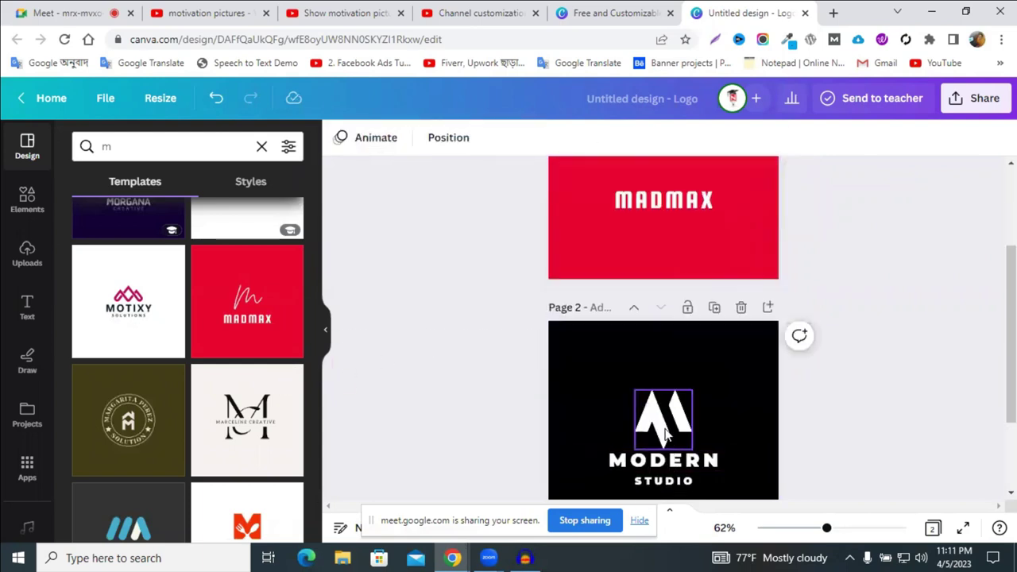
{"action": "left_click", "coordinate": [667, 435]}
{"action": "left_click_drag", "start_coordinate": [697, 460], "coordinate": [751, 480]}
{"action": "left_click_drag", "start_coordinate": [671, 202], "coordinate": [669, 464]}
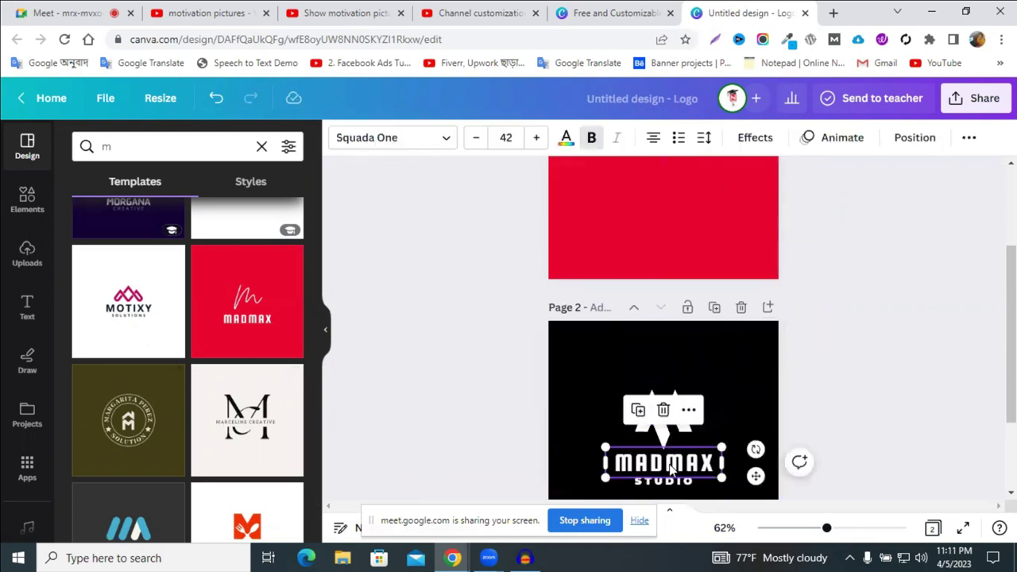
- Replace MADMAX with MOTIVATION PICTURES and widen the text box to about 336 so MOTIVATION fits on one line
{"action": "double_click", "coordinate": [669, 465]}
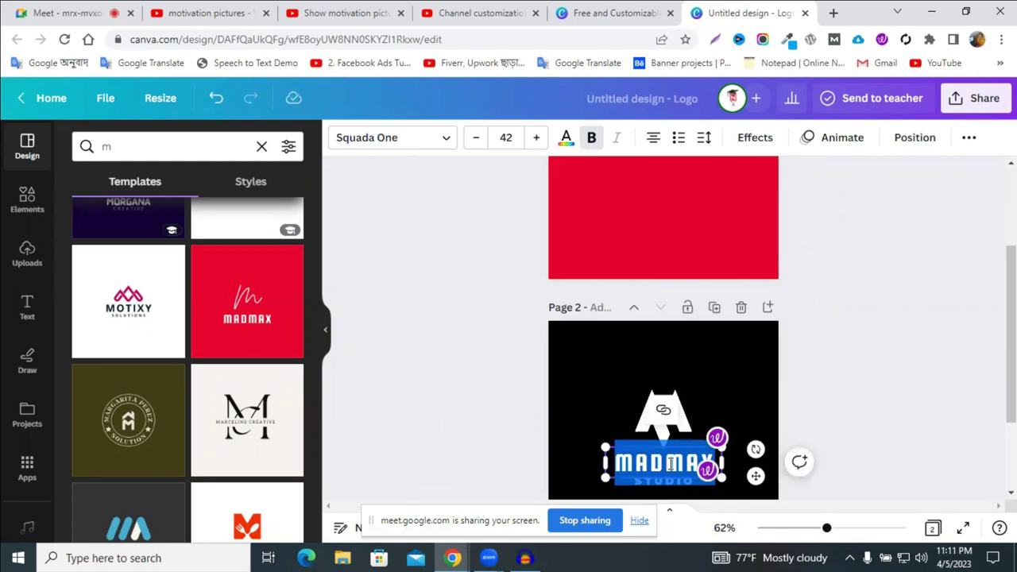
{"action": "type", "text": "MOTIVATION"}
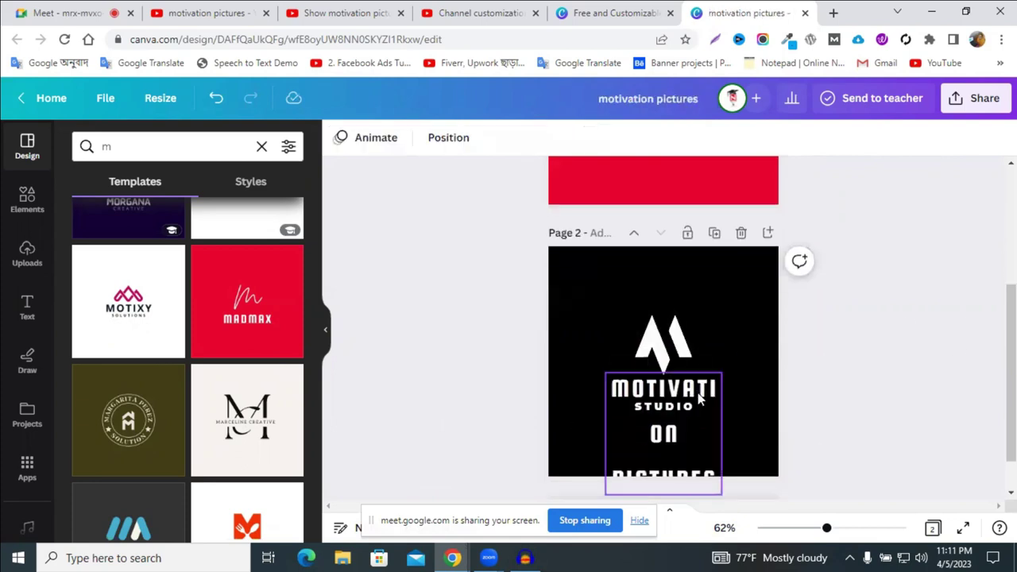
{"action": "left_click", "coordinate": [699, 400]}
{"action": "left_click_drag", "start_coordinate": [721, 436], "coordinate": [760, 434]}
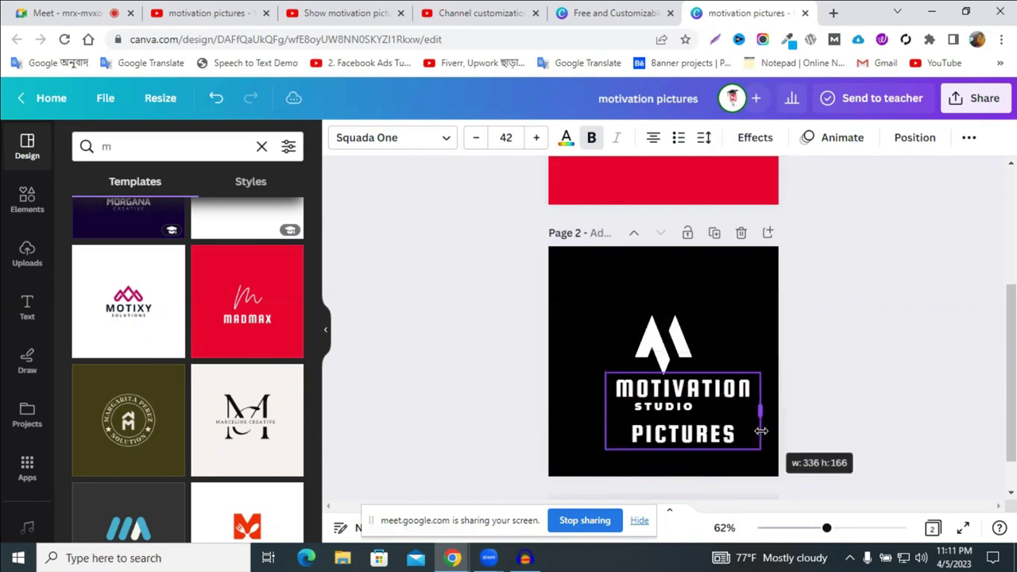
{"action": "left_click", "coordinate": [861, 376]}
- Cut the word PICTURES out of the new text and shift the remaining MOTIVATION toward the page's centre, just above STUDIO
{"action": "left_click", "coordinate": [693, 434]}
{"action": "left_click", "coordinate": [693, 434]}
{"action": "double_click", "coordinate": [693, 434]}
{"action": "key", "text": "ctrl+c"}
{"action": "right_click", "coordinate": [690, 437]}
{"action": "left_click", "coordinate": [742, 201]}
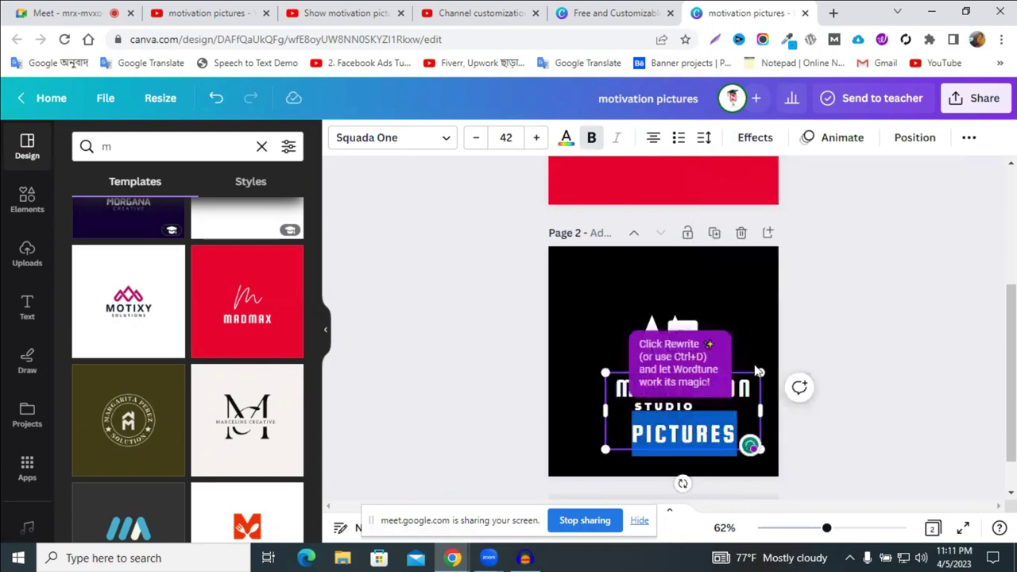
{"action": "key", "text": "BackSpace"}
{"action": "left_click", "coordinate": [879, 381]}
{"action": "left_click_drag", "start_coordinate": [702, 395], "coordinate": [695, 394]}
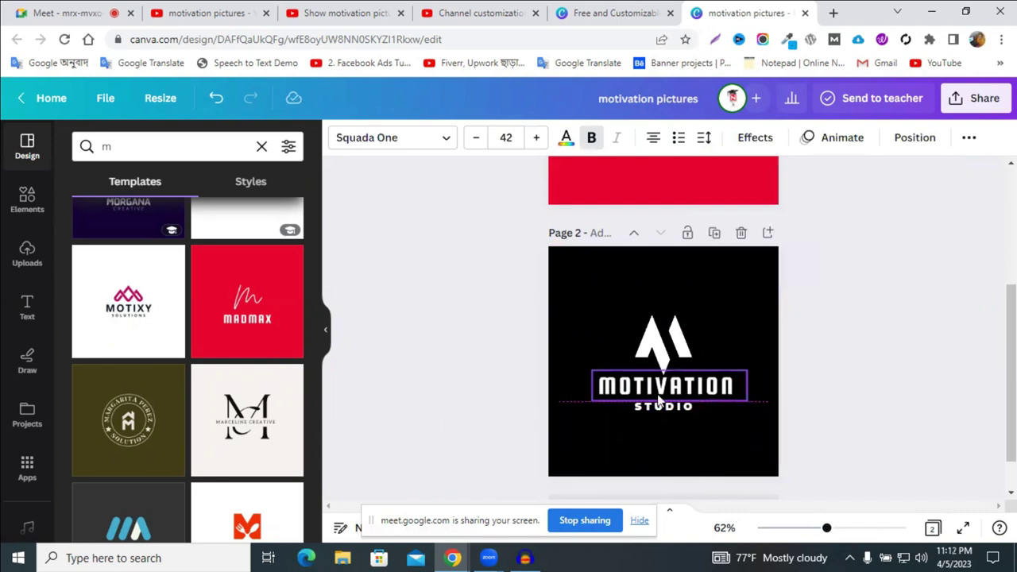
- Try adding SHOW in front of MOTIVATION, widening the text box for a single line and moving it into the page
{"action": "left_click_drag", "start_coordinate": [635, 387], "coordinate": [731, 390]}
{"action": "left_click", "coordinate": [731, 390]}
{"action": "type", "text": "SHOW"}
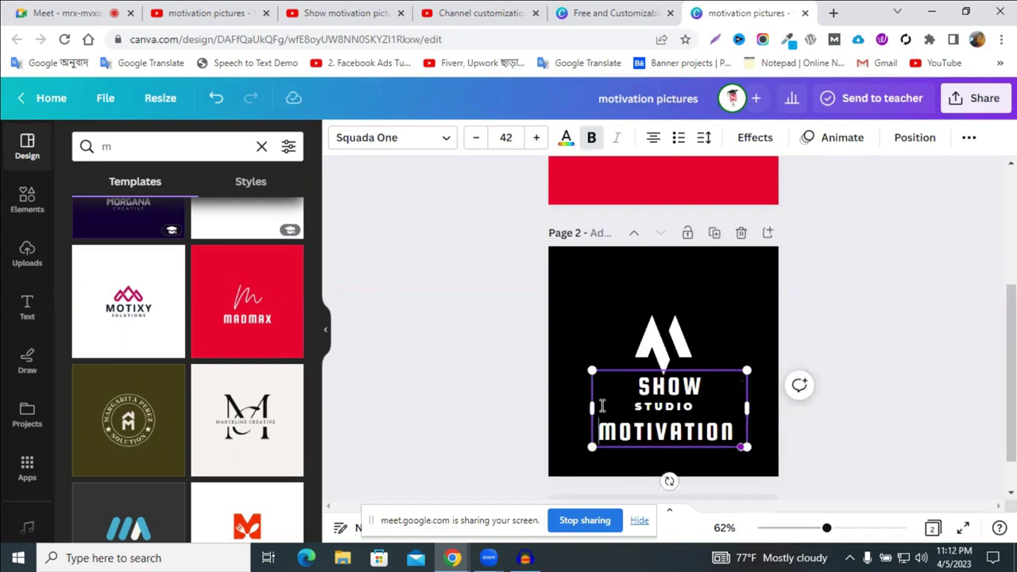
{"action": "left_click_drag", "start_coordinate": [591, 407], "coordinate": [530, 386]}
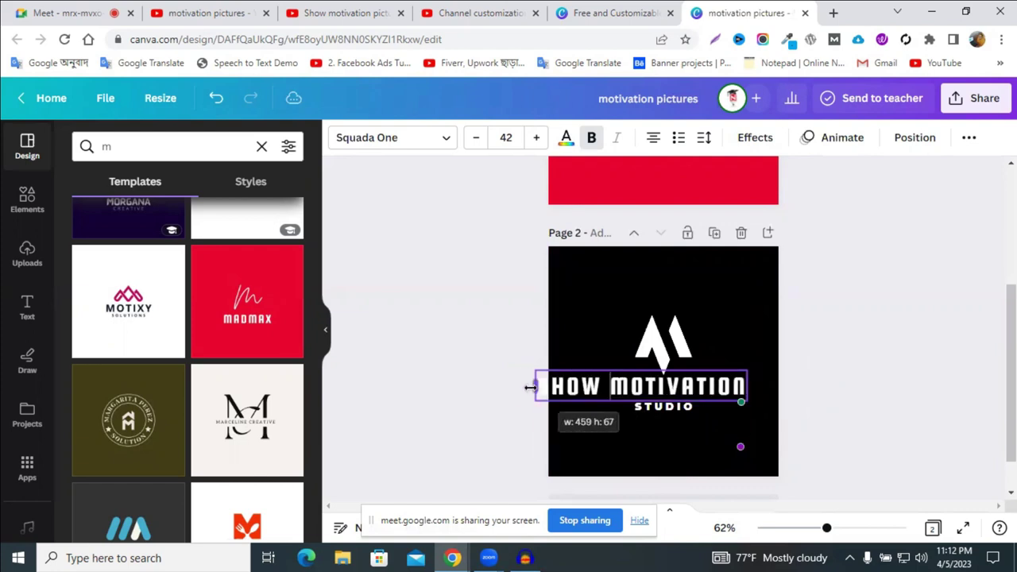
{"action": "left_click", "coordinate": [898, 382]}
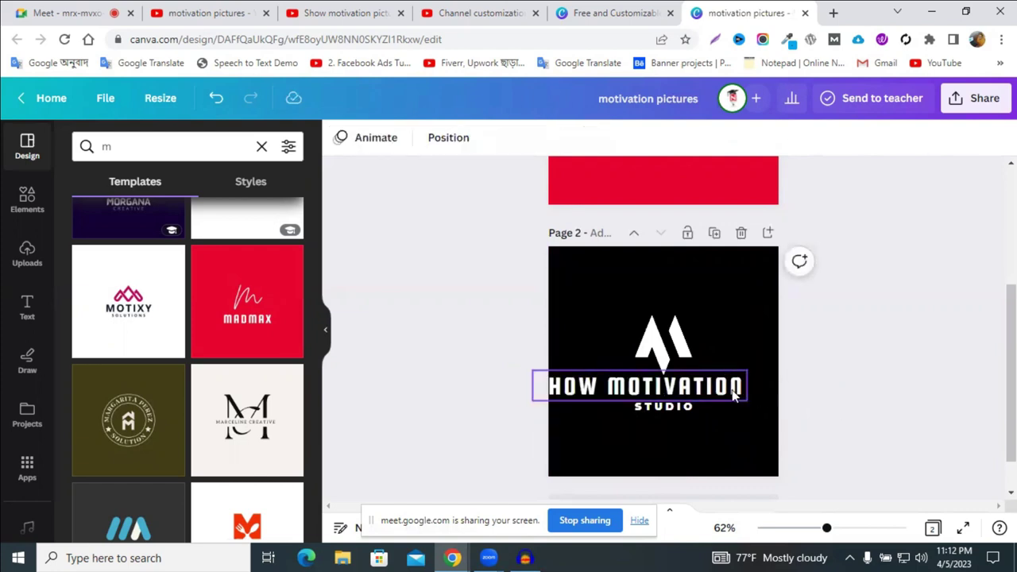
{"action": "left_click_drag", "start_coordinate": [720, 389], "coordinate": [737, 387]}
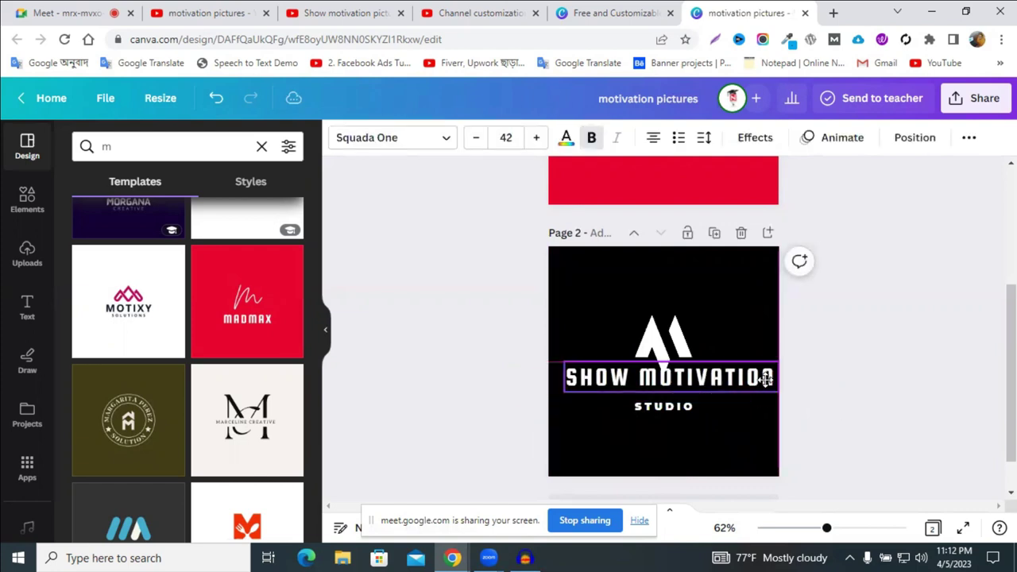
- Undo the moving and widening of the text box and the added word SHOW
{"action": "left_click", "coordinate": [222, 102]}
{"action": "left_click", "coordinate": [222, 101]}
{"action": "left_click", "coordinate": [223, 103]}
{"action": "left_click", "coordinate": [223, 104]}
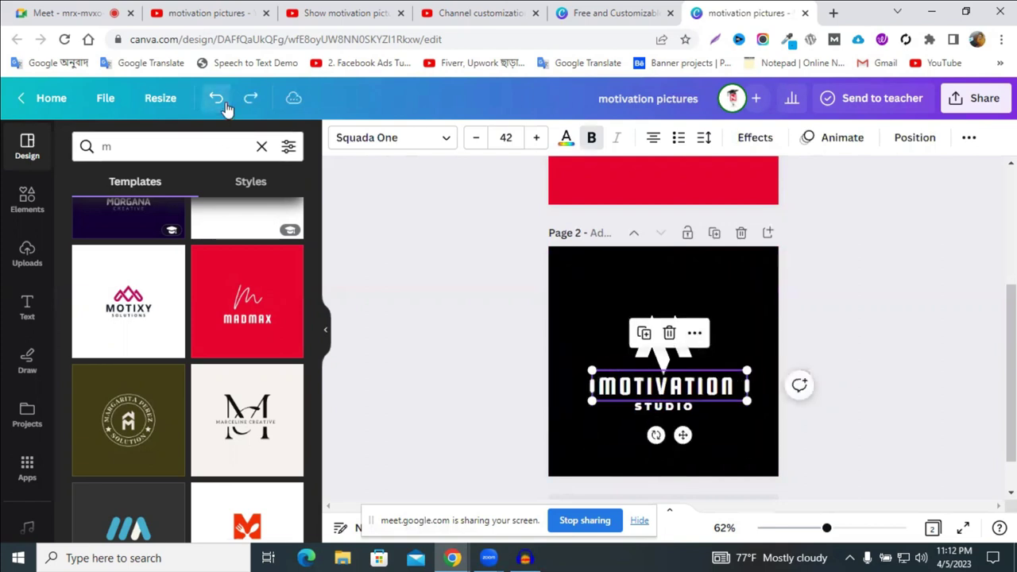
- Replace the small STUDIO line under MOTIVATION with the copied word PICTURES
{"action": "left_click", "coordinate": [847, 343]}
{"action": "left_click", "coordinate": [659, 410]}
{"action": "left_click", "coordinate": [708, 438]}
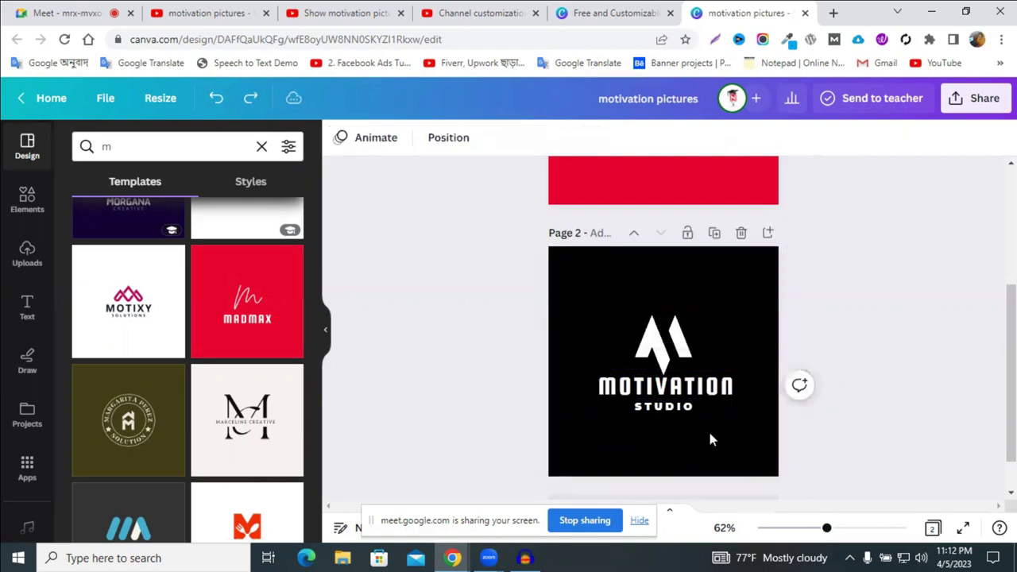
{"action": "left_click", "coordinate": [666, 418]}
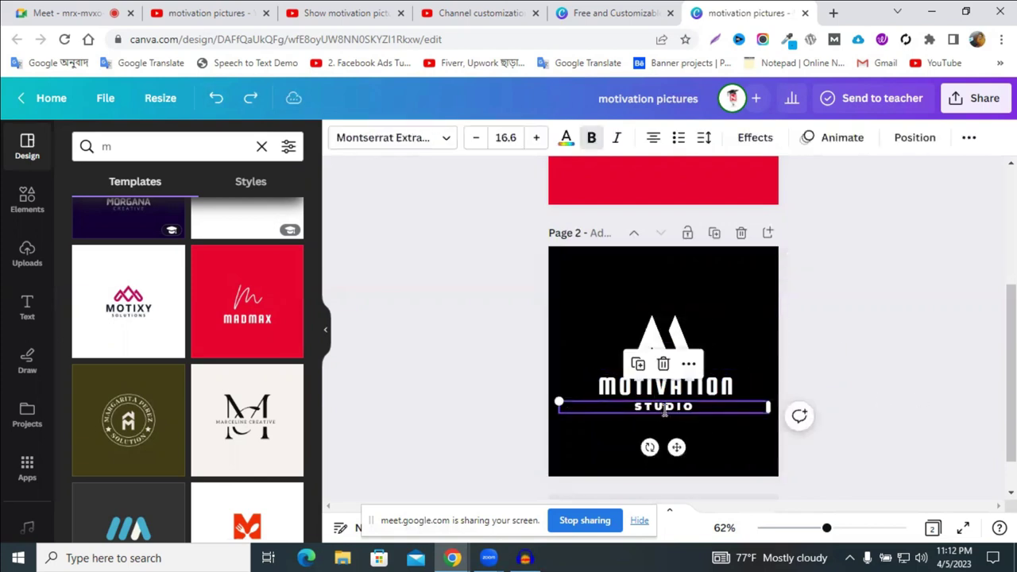
{"action": "double_click", "coordinate": [666, 409]}
{"action": "key", "text": "ctrl+v"}
{"action": "left_click", "coordinate": [826, 372]}
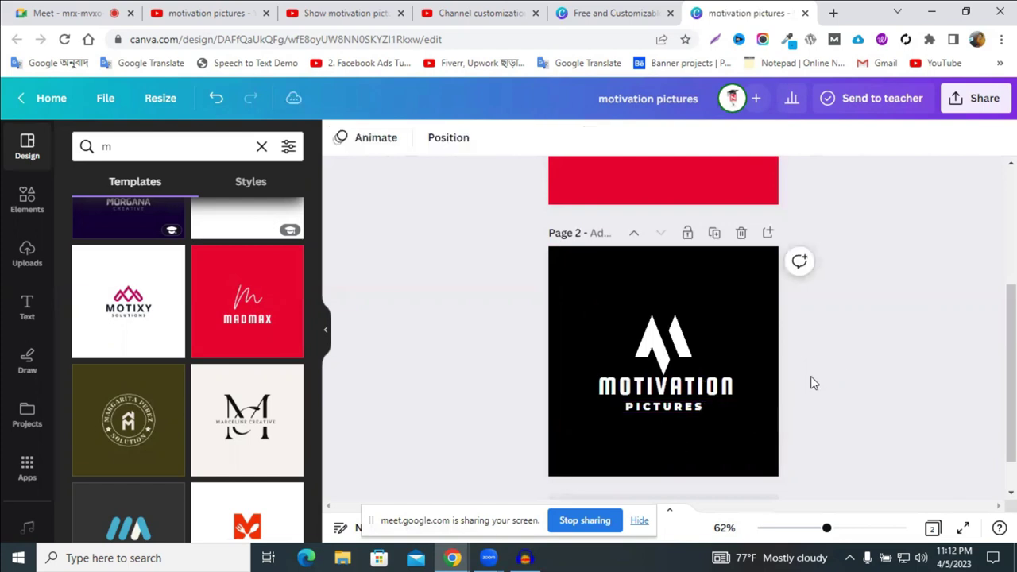
{"action": "left_click", "coordinate": [674, 408]}
{"action": "left_click_drag", "start_coordinate": [679, 407], "coordinate": [679, 409]}
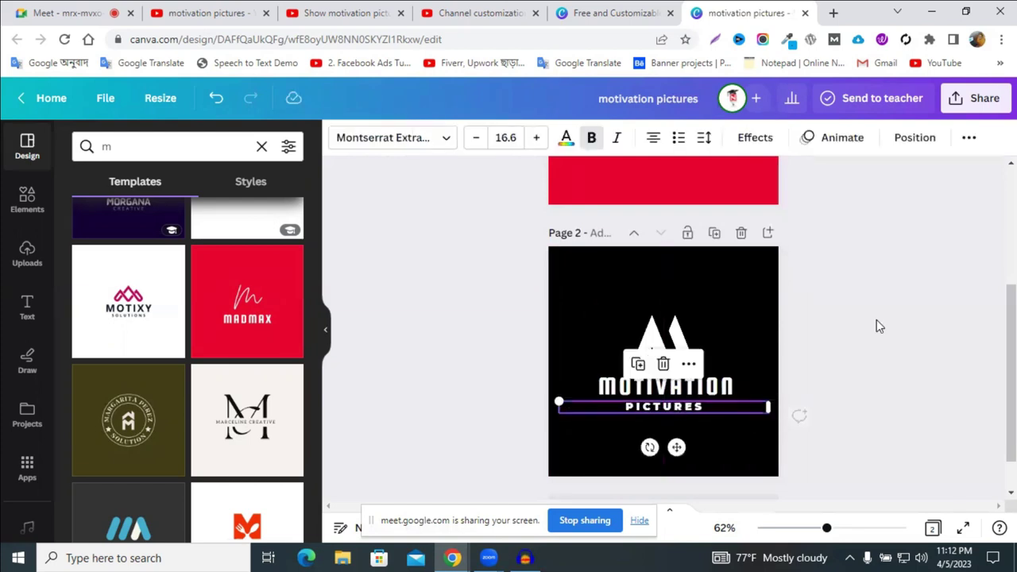
{"action": "left_click", "coordinate": [877, 321]}
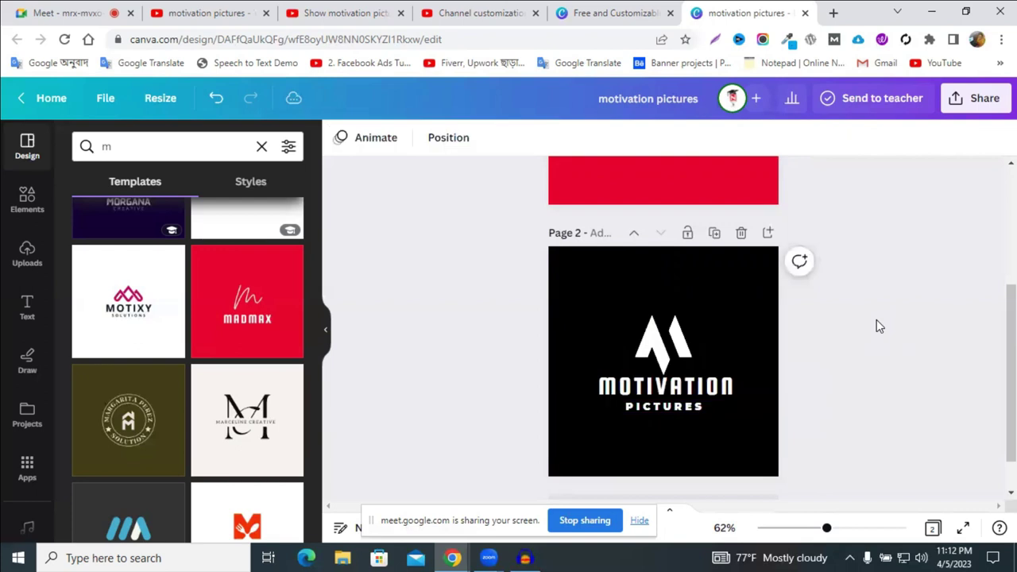
- Delete the small PICTURES line under MOTIVATION and remove the empty red page 1
{"action": "left_click", "coordinate": [673, 412]}
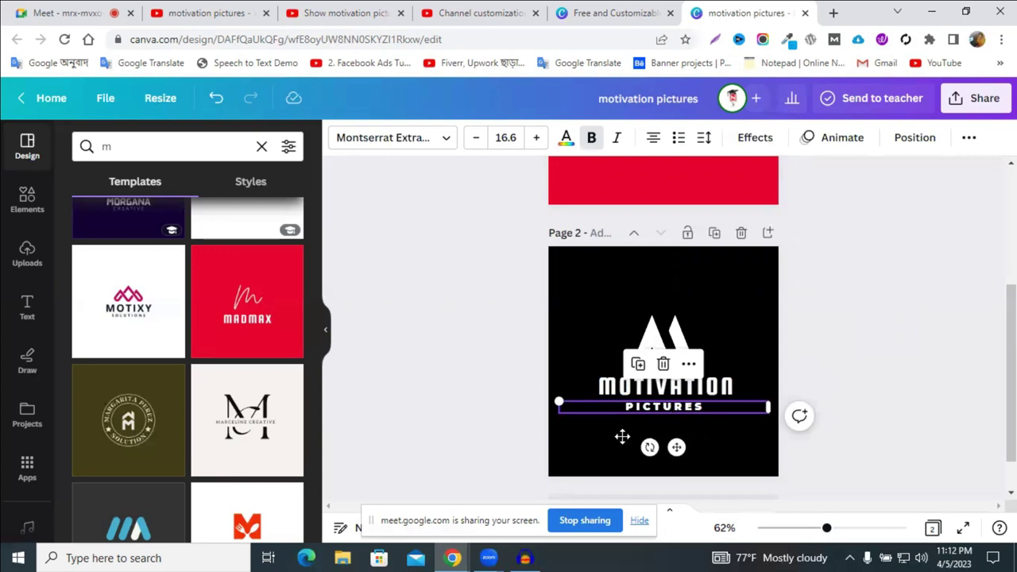
{"action": "key", "text": "Delete"}
{"action": "scroll", "coordinate": [720, 314], "scroll_direction": "up", "scroll_amount": 3}
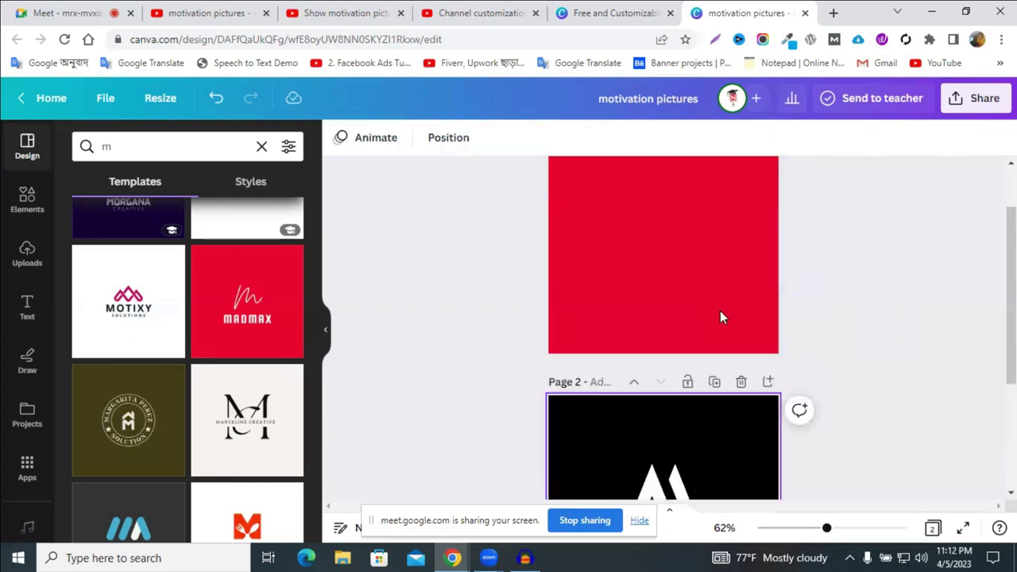
{"action": "left_click", "coordinate": [742, 193]}
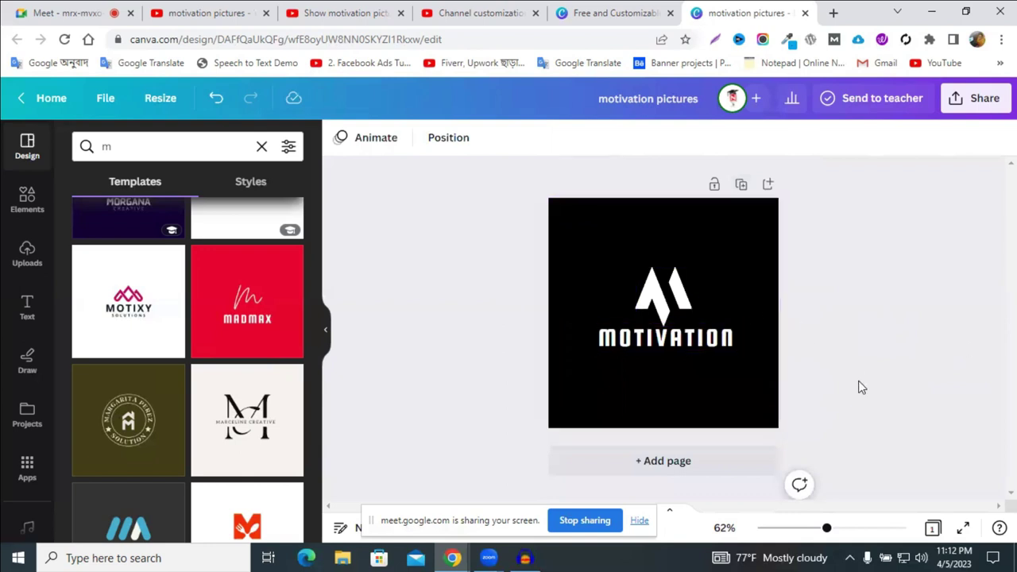
- Move the MOTIVATION text slightly so it is centred on the page beneath the white M symbol
{"action": "left_click", "coordinate": [645, 343]}
{"action": "left_click_drag", "start_coordinate": [641, 341], "coordinate": [636, 338]}
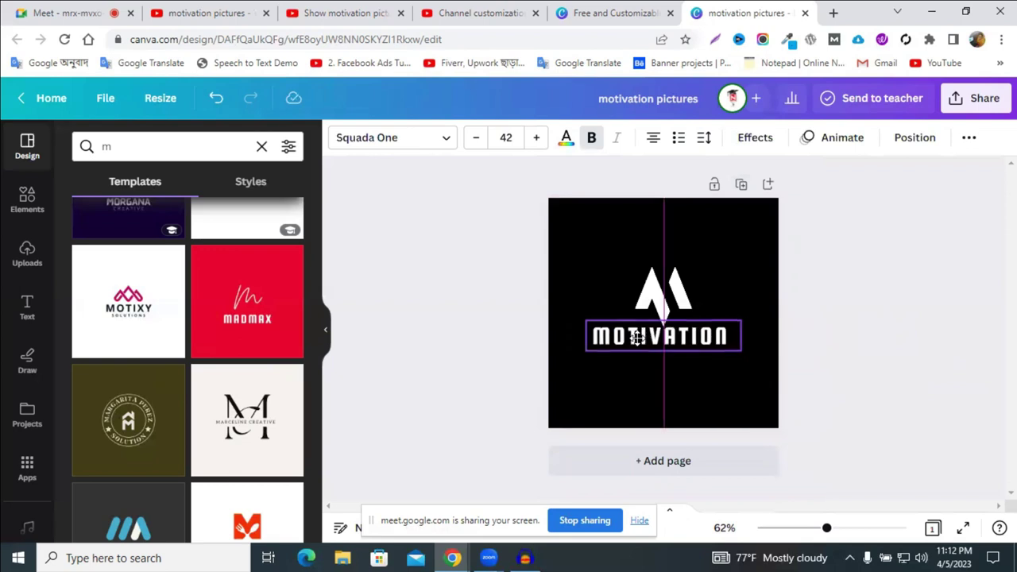
{"action": "left_click", "coordinate": [911, 319]}
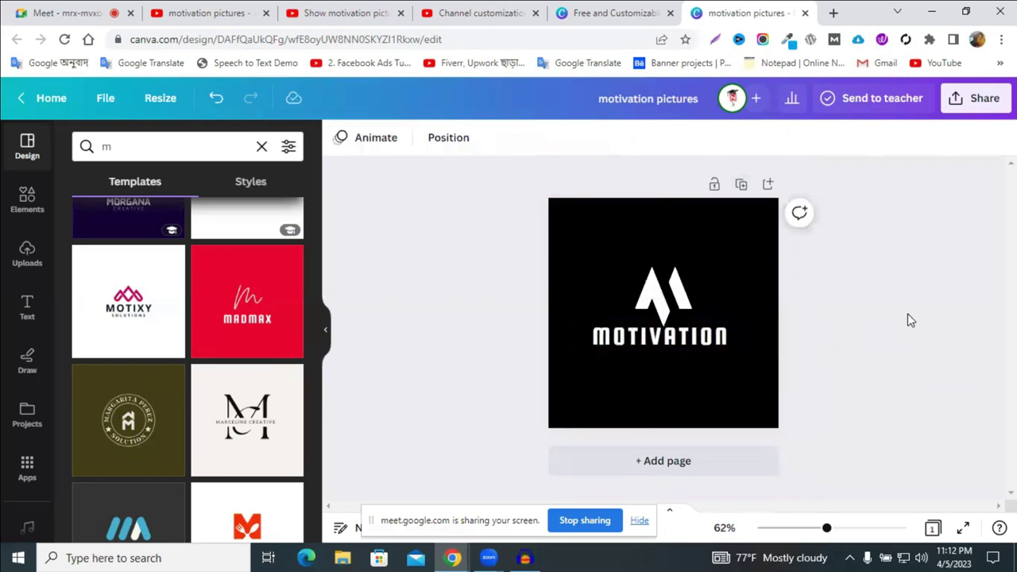
- Download the finished MOTIVATION logo design as a PNG file at size 1 (500 × 500 px)
{"action": "left_click", "coordinate": [975, 100]}
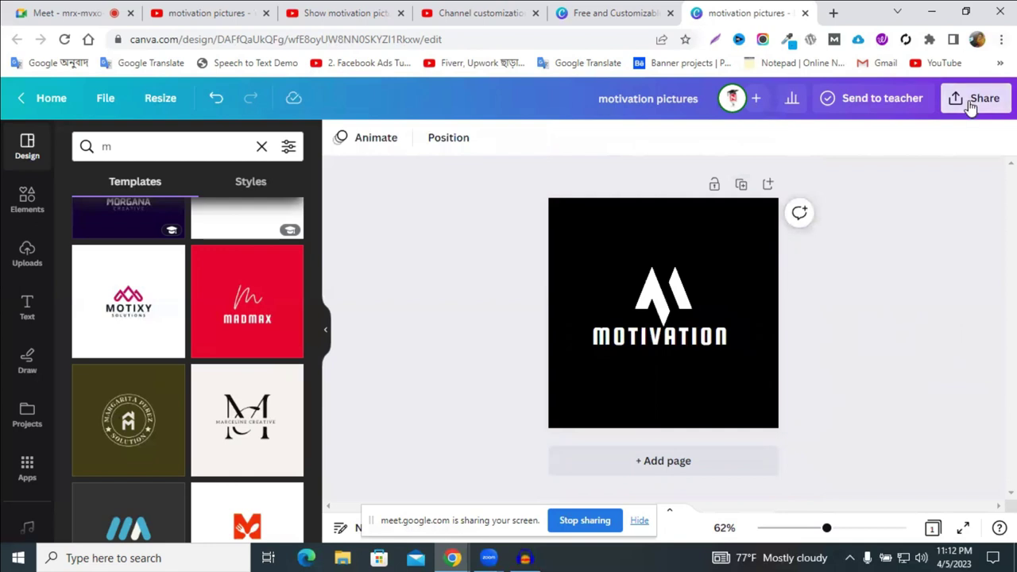
{"action": "scroll", "coordinate": [818, 397], "scroll_direction": "down", "scroll_amount": 2}
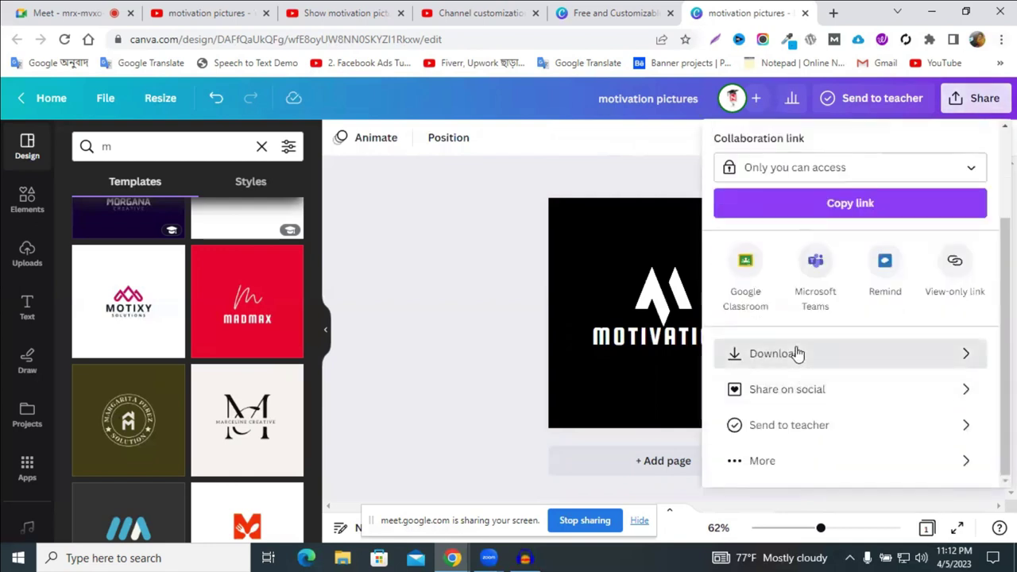
{"action": "left_click", "coordinate": [798, 352]}
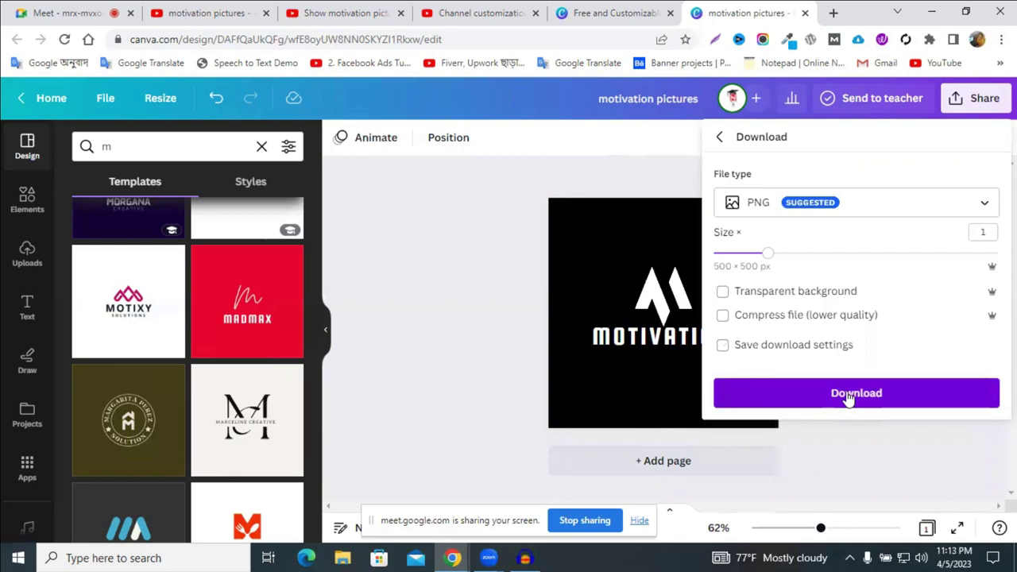
{"action": "left_click", "coordinate": [847, 398]}
{"action": "left_click", "coordinate": [445, 254]}
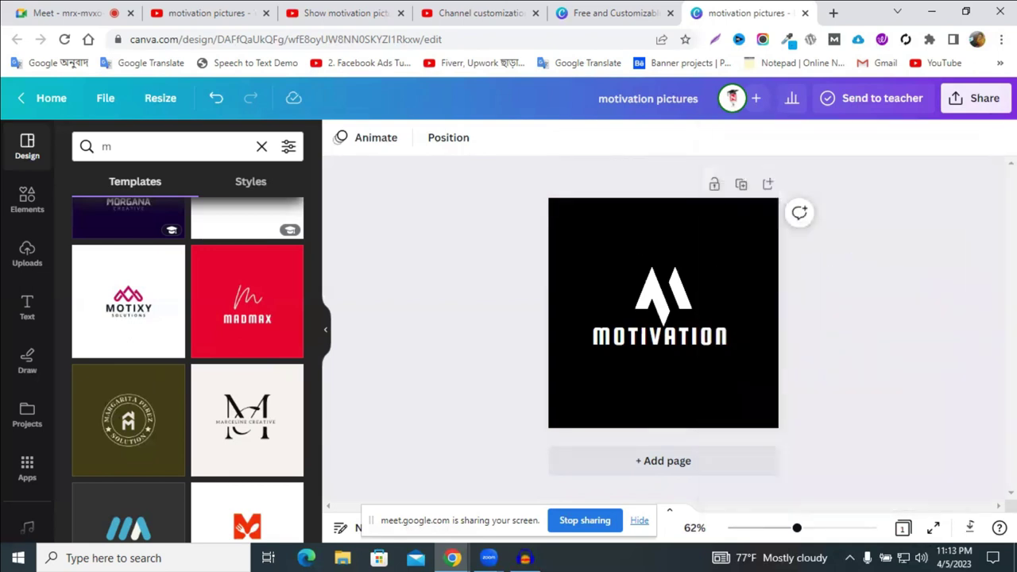
{"action": "left_click", "coordinate": [982, 99]}
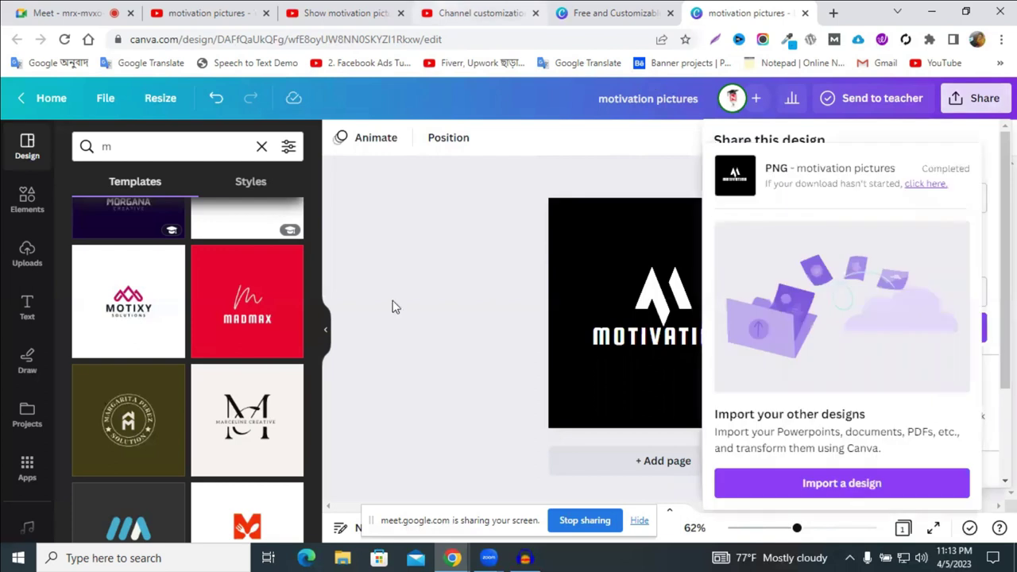
{"action": "key", "text": "ctrl+4"}
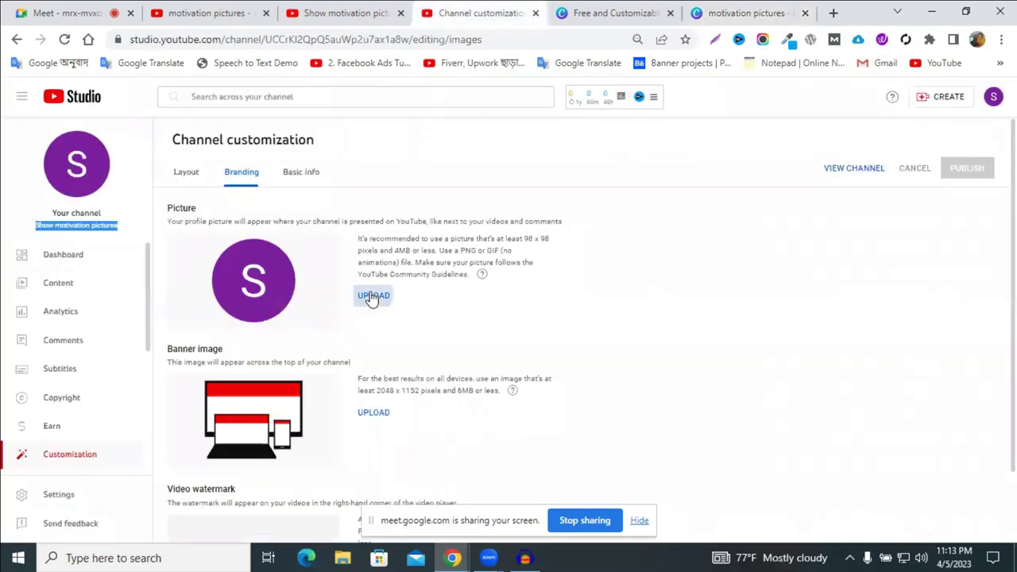
{"action": "left_click", "coordinate": [371, 298]}
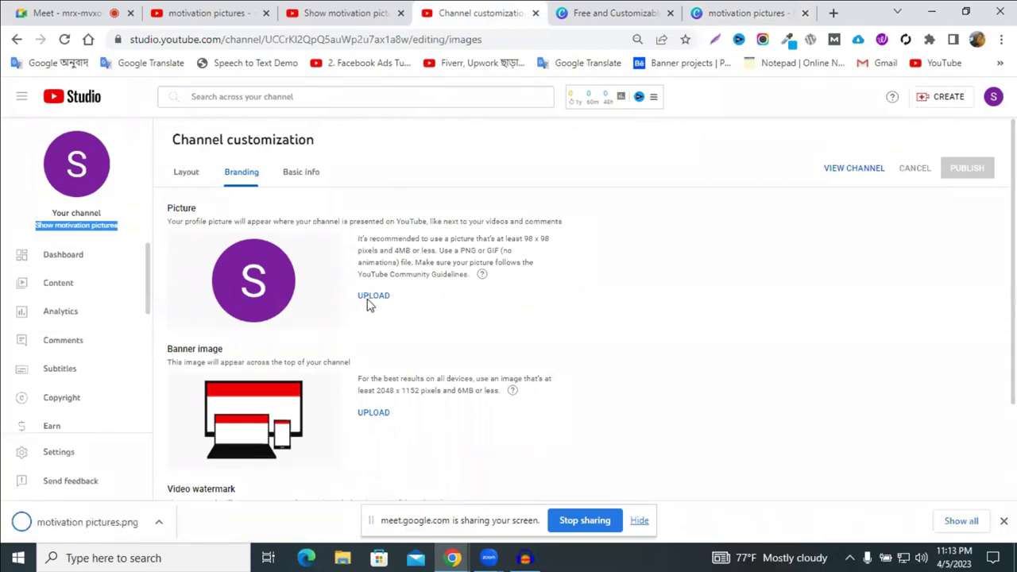
{"action": "left_click", "coordinate": [371, 296]}
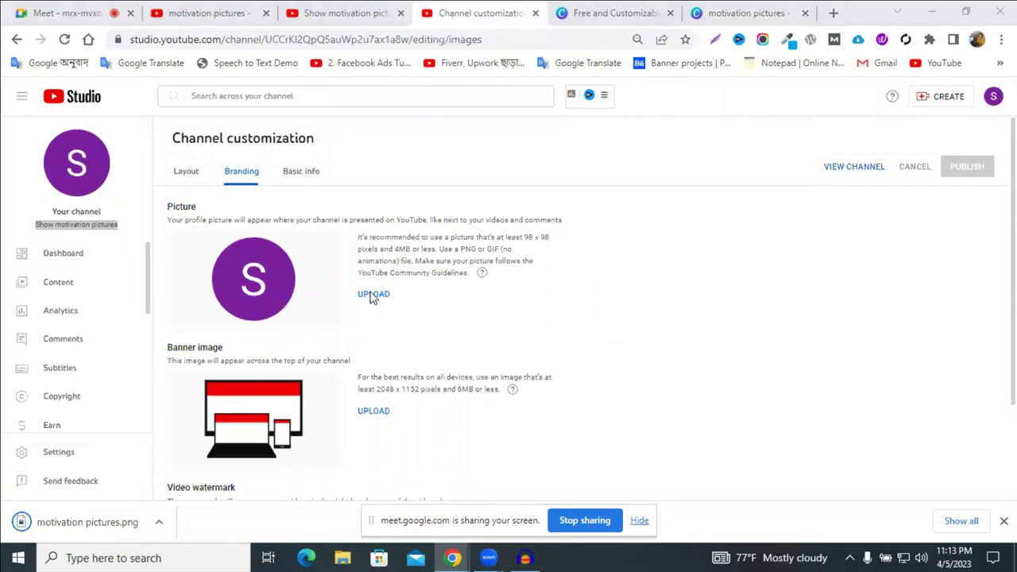
{"action": "left_click", "coordinate": [371, 295]}
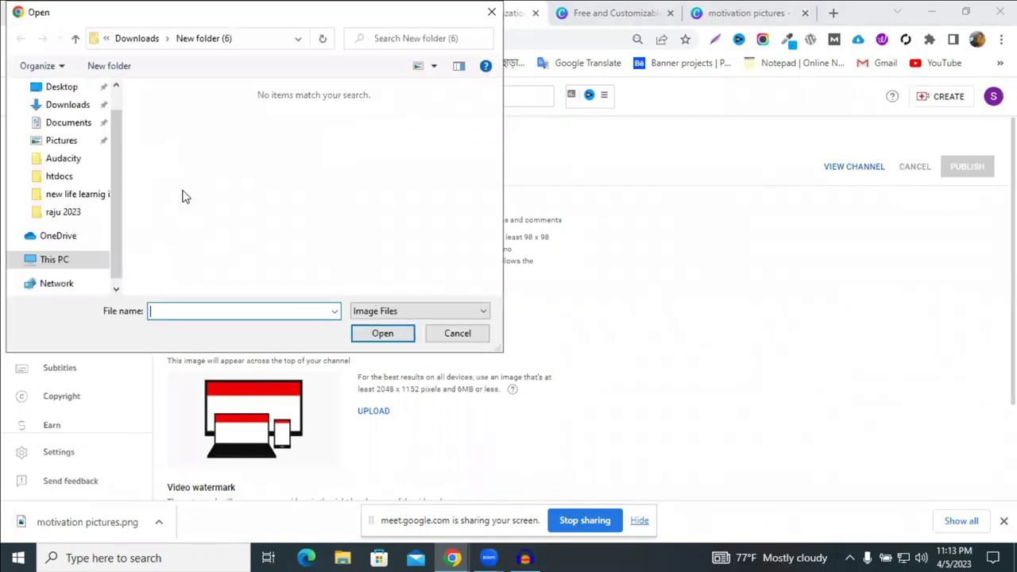
{"action": "left_click", "coordinate": [52, 106]}
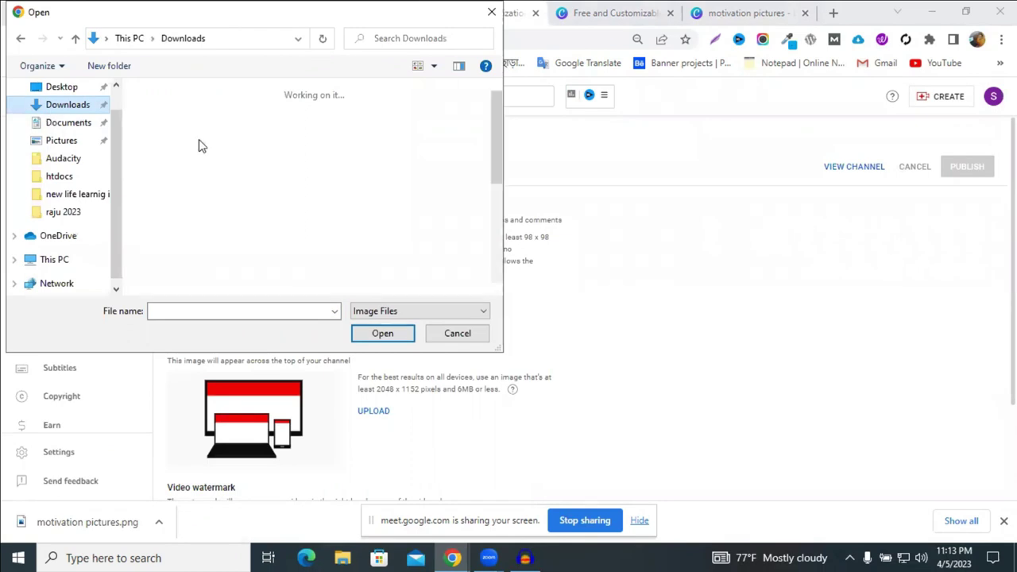
{"action": "left_click", "coordinate": [173, 141]}
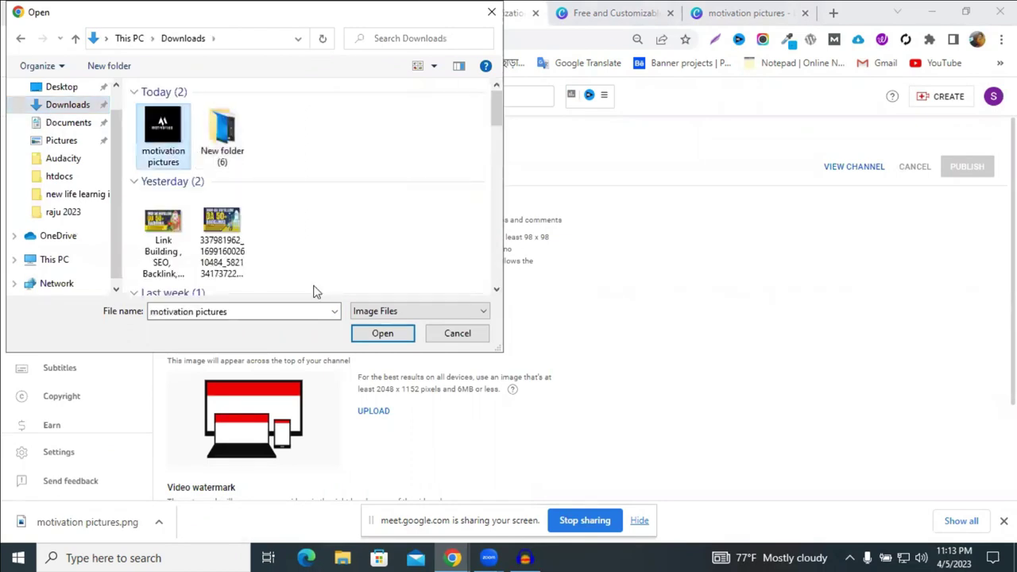
{"action": "left_click", "coordinate": [376, 334]}
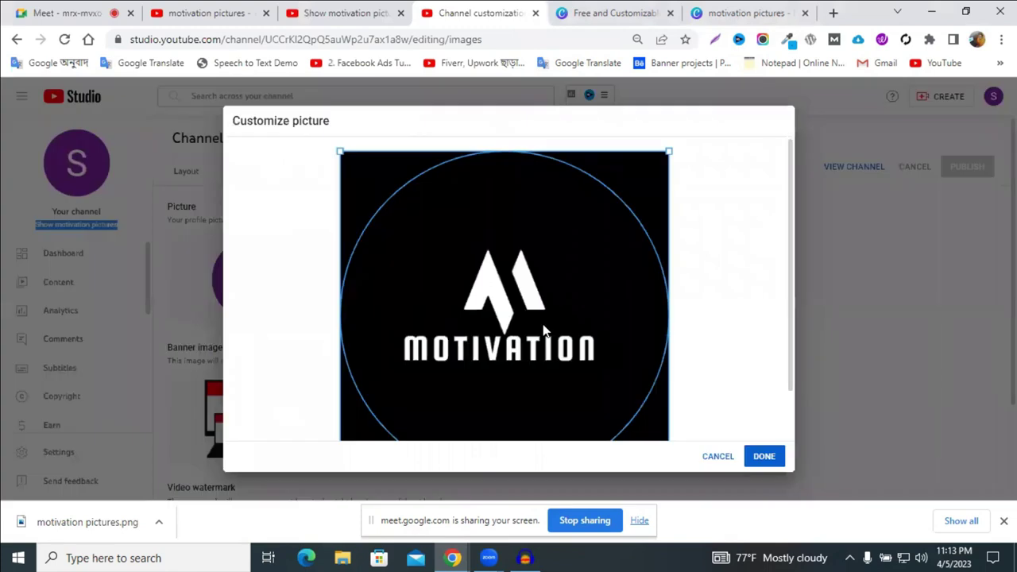
- Crop the profile picture to a smaller circle closely around the M symbol and MOTIVATION text, and publish the branding changes
{"action": "scroll", "coordinate": [659, 425], "scroll_direction": "down", "scroll_amount": 1}
{"action": "left_click_drag", "start_coordinate": [666, 422], "coordinate": [522, 312]}
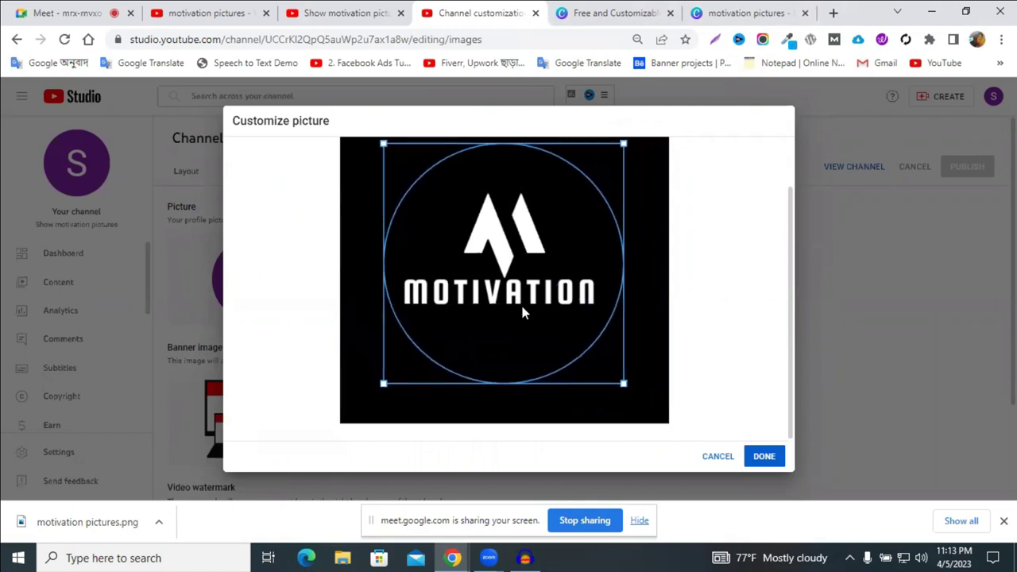
{"action": "left_click", "coordinate": [765, 457]}
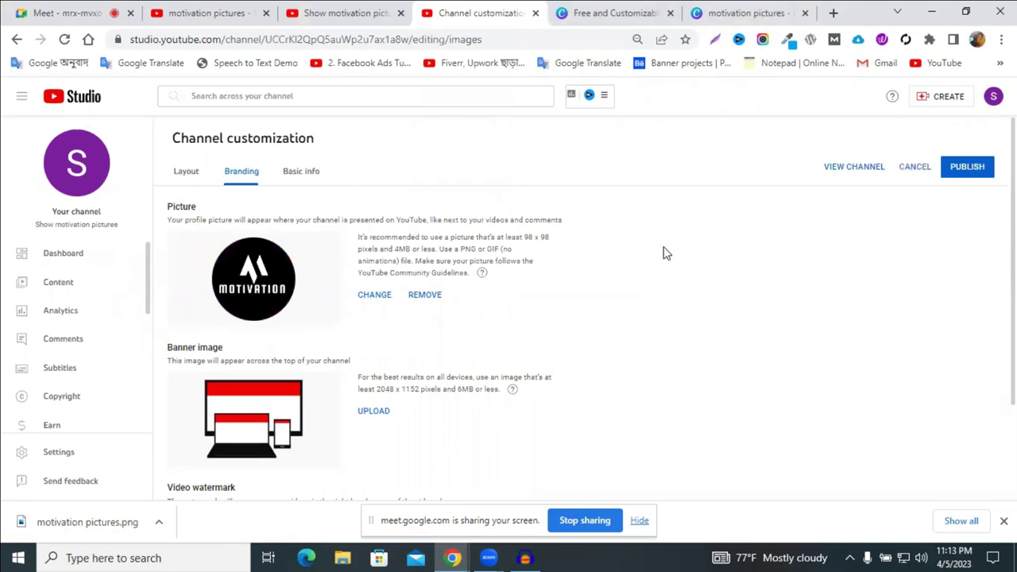
{"action": "scroll", "coordinate": [483, 270], "scroll_direction": "down", "scroll_amount": 1}
{"action": "scroll", "coordinate": [483, 270], "scroll_direction": "up", "scroll_amount": 1}
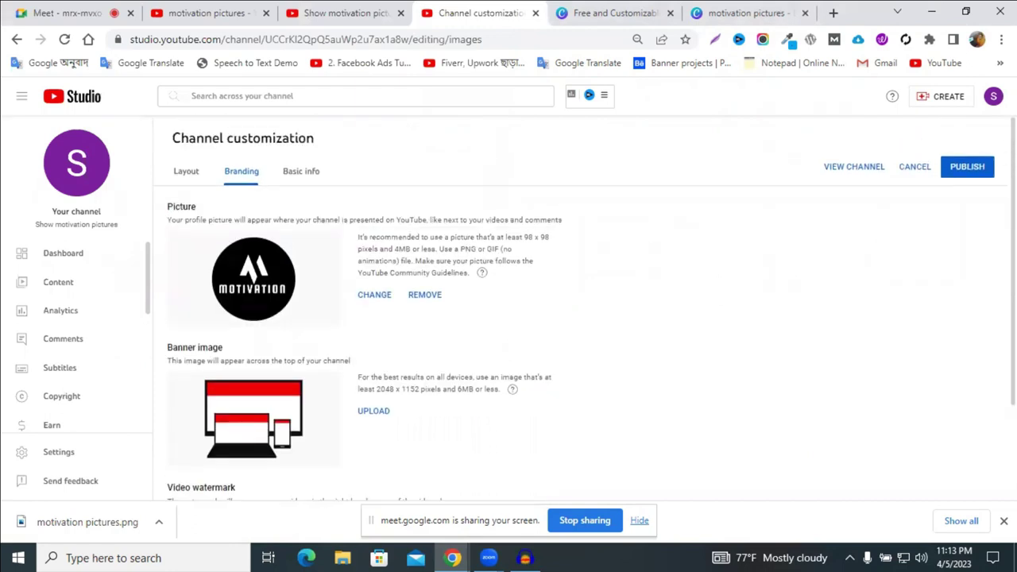
{"action": "left_click", "coordinate": [967, 169]}
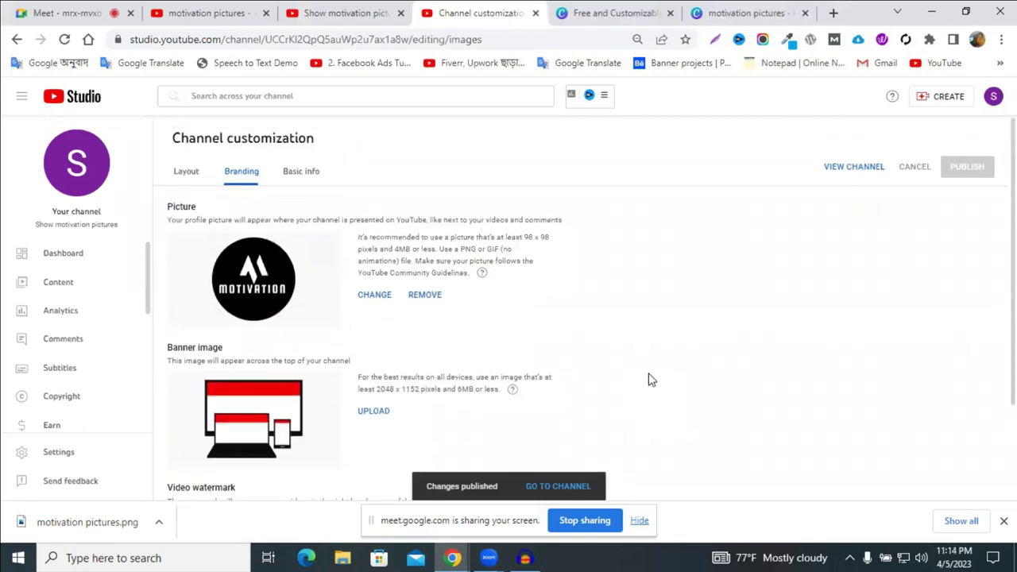
- Switch back to Canva and close the motivation pictures logo design
{"action": "left_click", "coordinate": [739, 9]}
{"action": "left_click", "coordinate": [477, 12]}
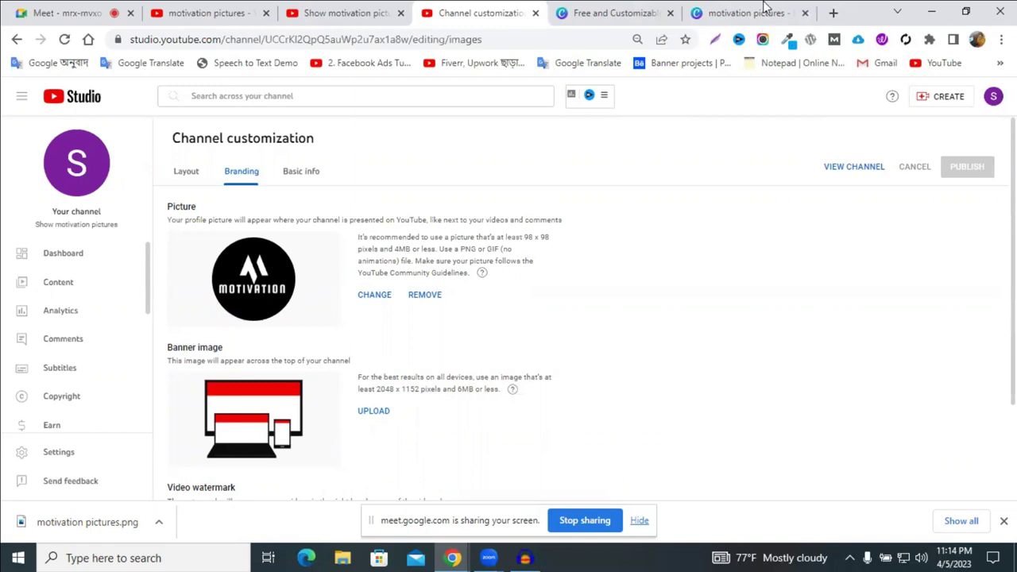
{"action": "left_click", "coordinate": [793, 16]}
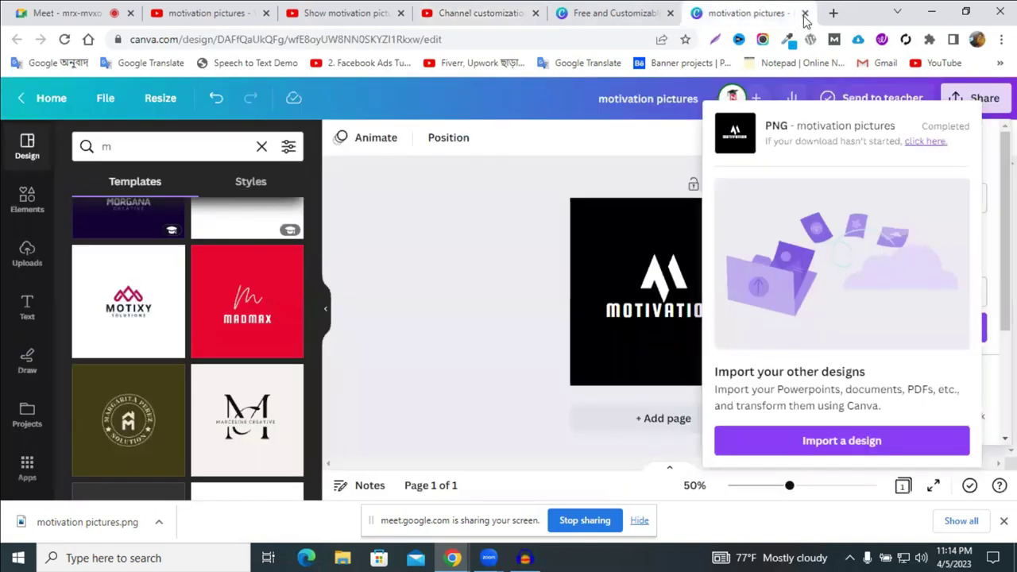
{"action": "key", "text": "ctrl+w"}
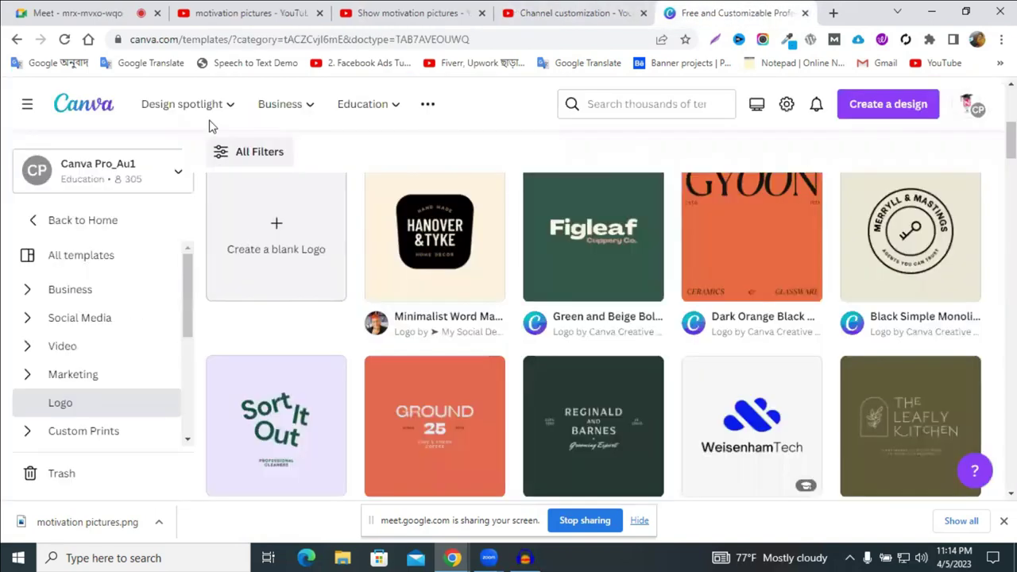
- Search the Canva templates for "youtube art"
{"action": "scroll", "coordinate": [509, 111], "scroll_direction": "up", "scroll_amount": 4}
{"action": "left_click", "coordinate": [625, 110]}
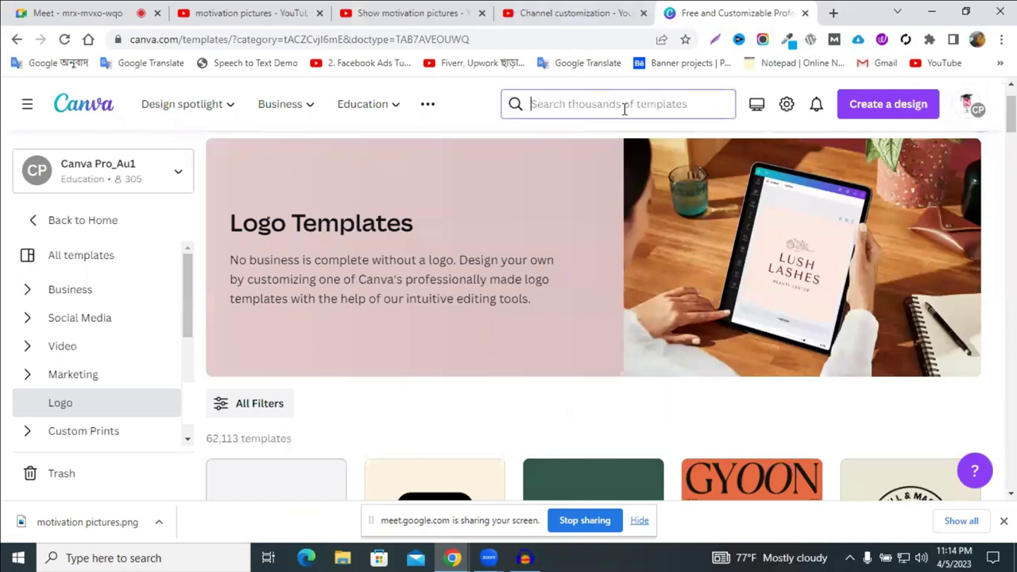
{"action": "type", "text": "youtube"}
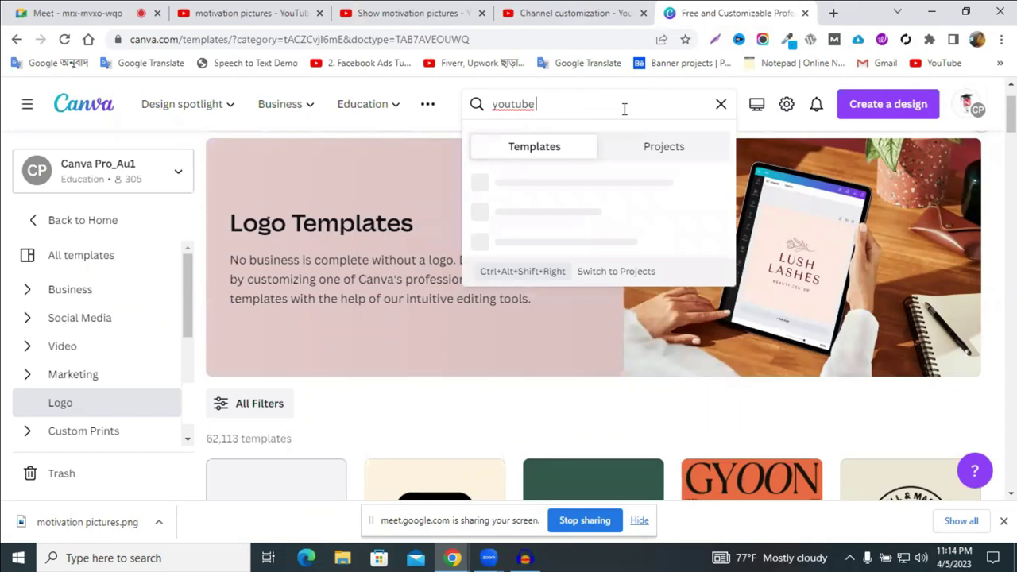
{"action": "type", "text": " art"}
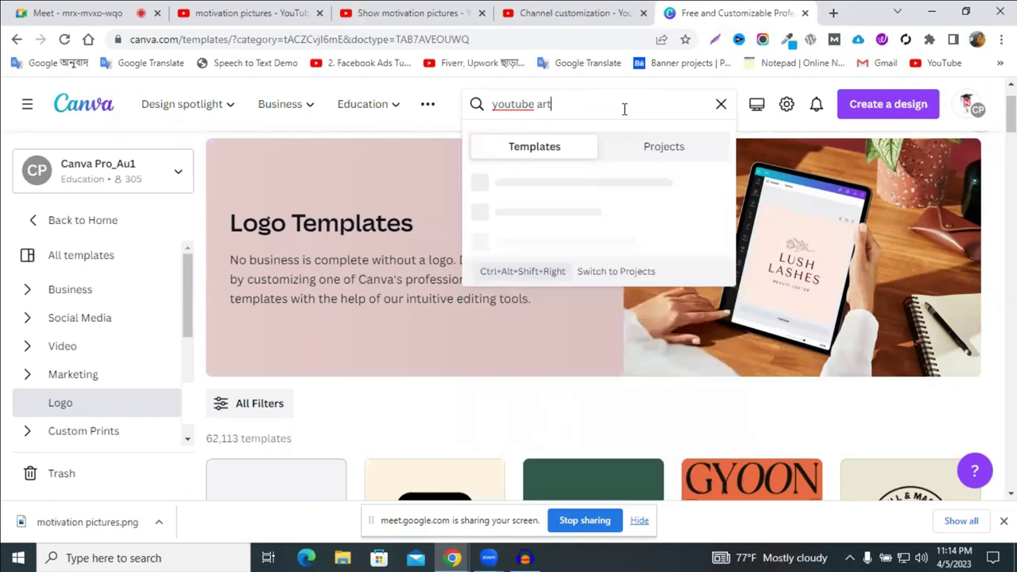
{"action": "key", "text": "Return"}
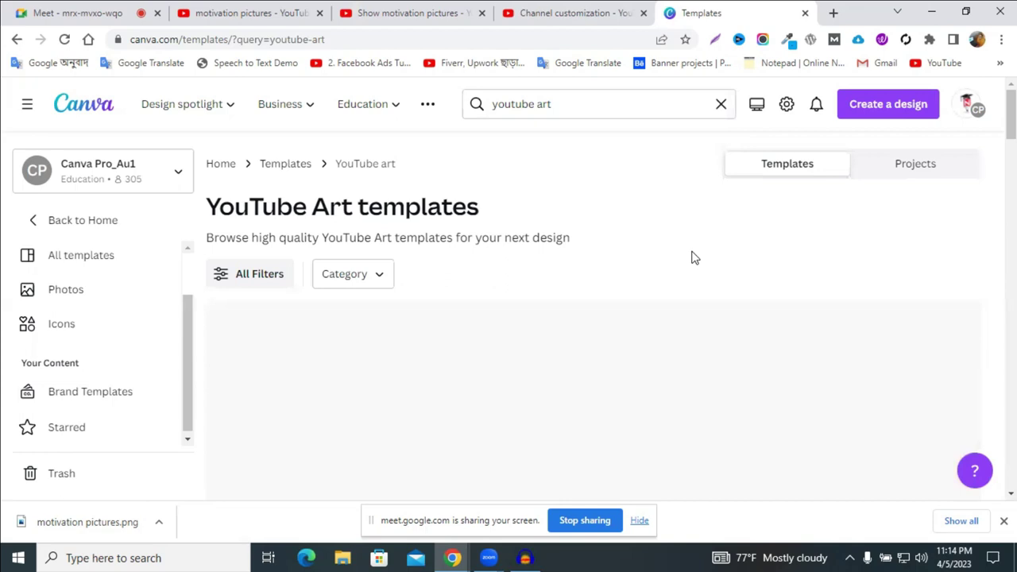
- Open the Pink and Purple Gradient Vlogger Simple Youtube Channel Art template for customization
{"action": "scroll", "coordinate": [692, 257], "scroll_direction": "down", "scroll_amount": 2}
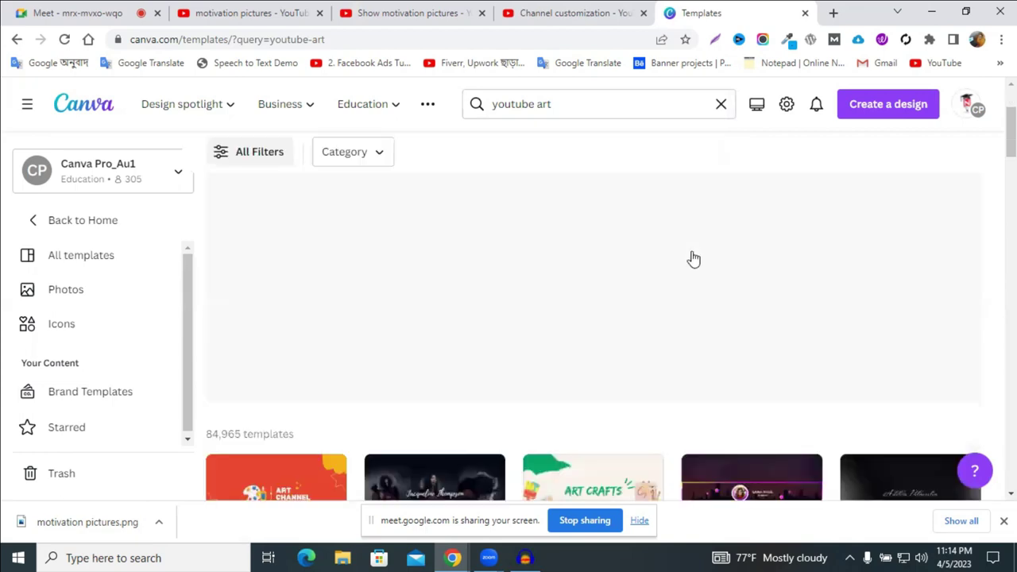
{"action": "scroll", "coordinate": [759, 262], "scroll_direction": "down", "scroll_amount": 3}
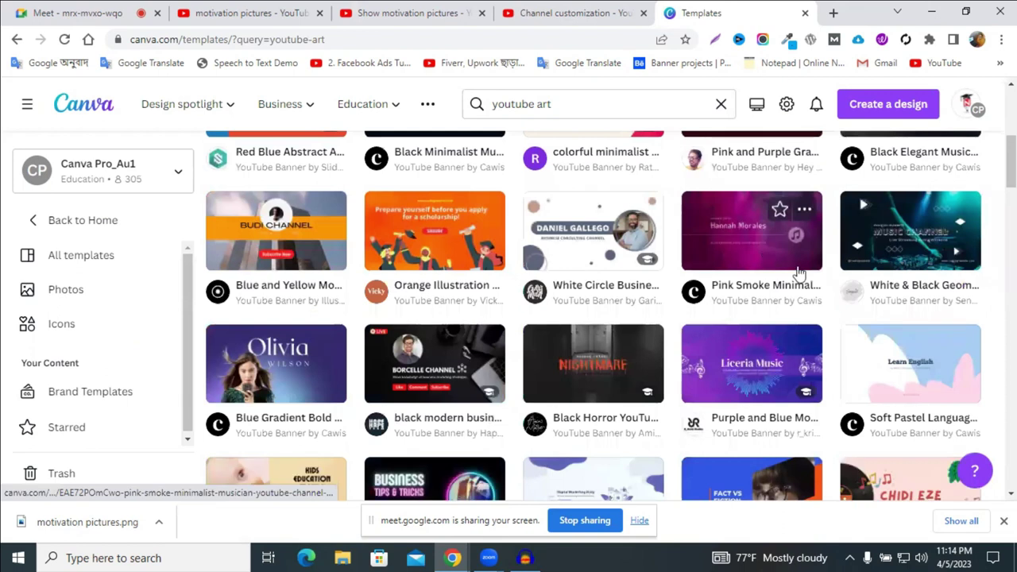
{"action": "scroll", "coordinate": [763, 259], "scroll_direction": "up", "scroll_amount": 1}
{"action": "scroll", "coordinate": [739, 266], "scroll_direction": "up", "scroll_amount": 1}
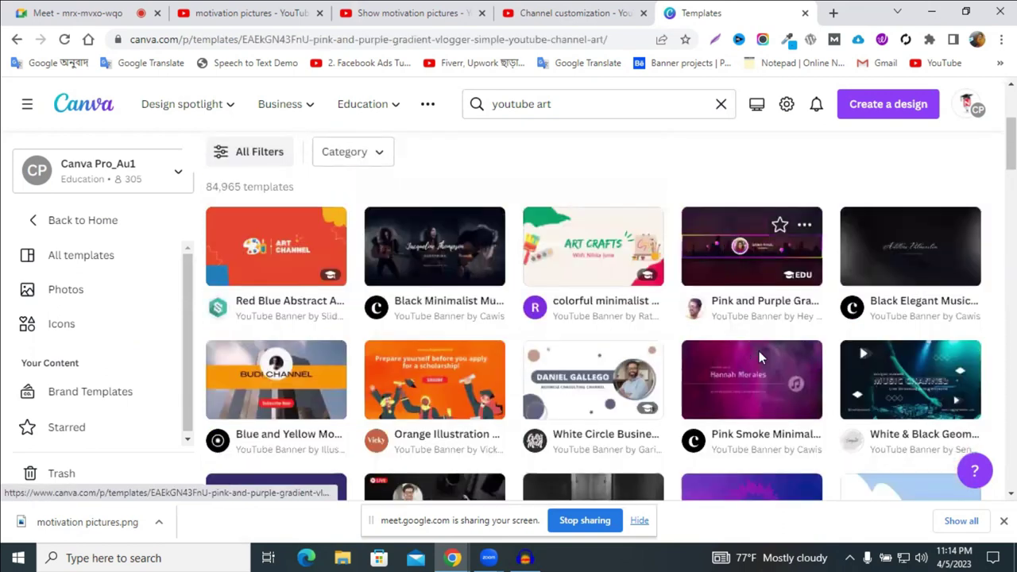
{"action": "left_click", "coordinate": [760, 302]}
{"action": "left_click", "coordinate": [760, 301]}
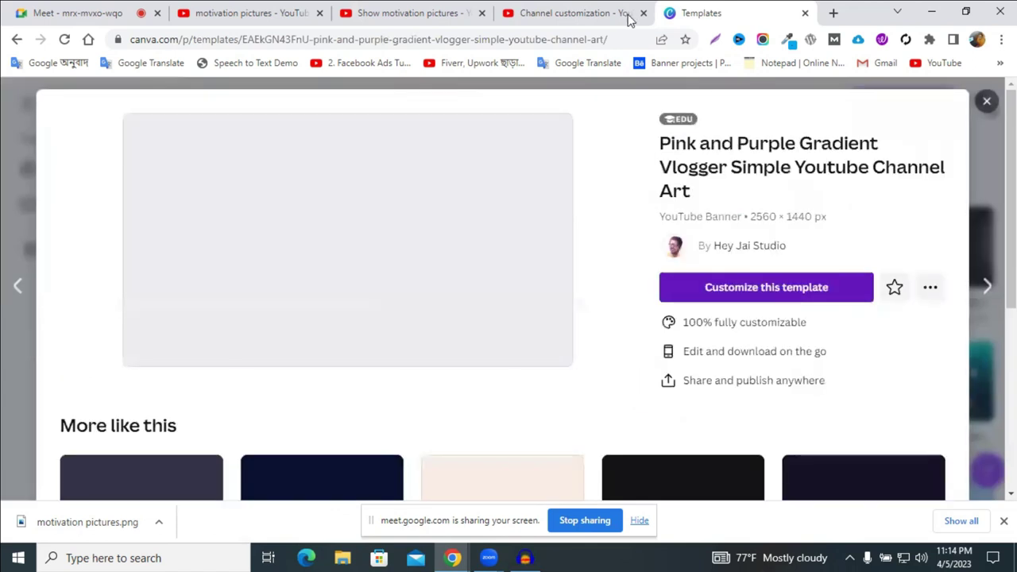
- Open the similar Dark Modern Travel Channel and Black and Gray Simple Tech Channel Youtube Banner templates for customization
{"action": "scroll", "coordinate": [644, 302], "scroll_direction": "down", "scroll_amount": 2}
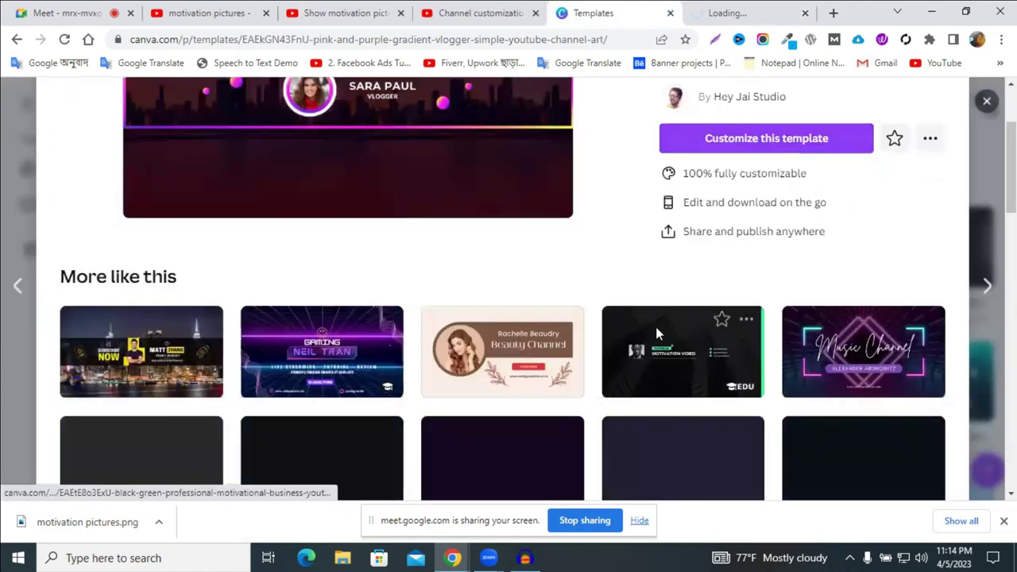
{"action": "left_click", "coordinate": [127, 386]}
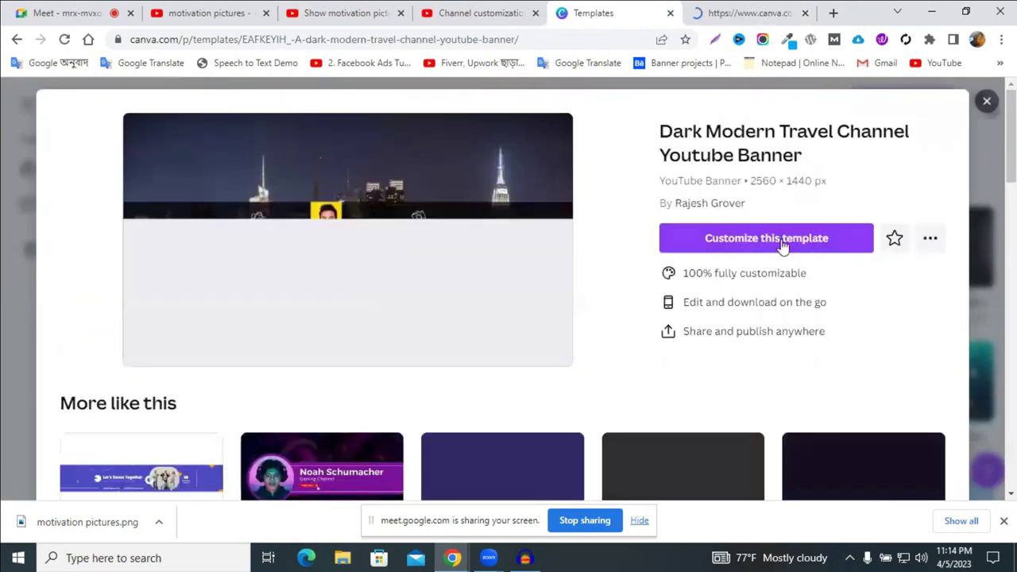
{"action": "left_click", "coordinate": [783, 243]}
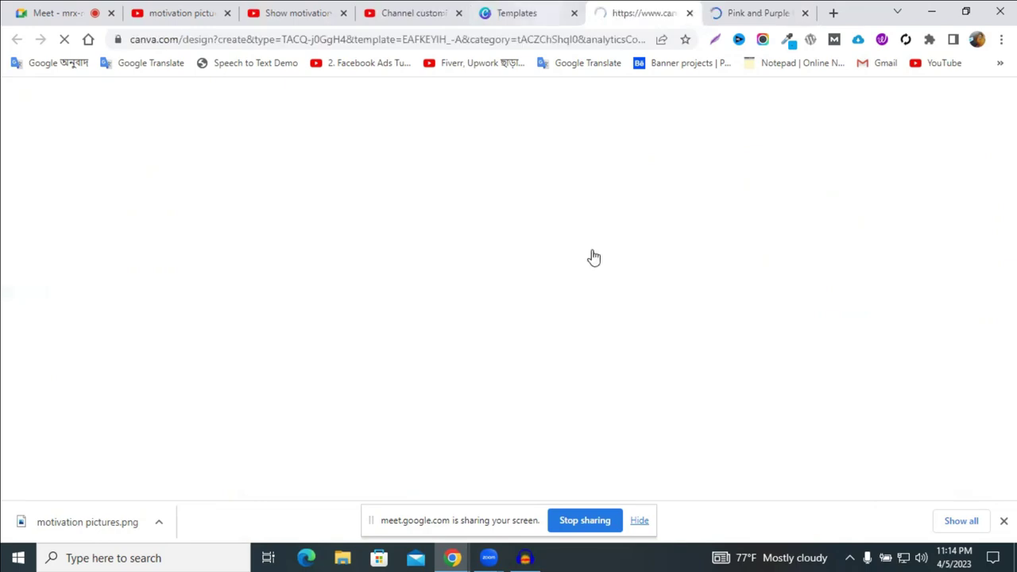
{"action": "key", "text": "ctrl+shift+Tab"}
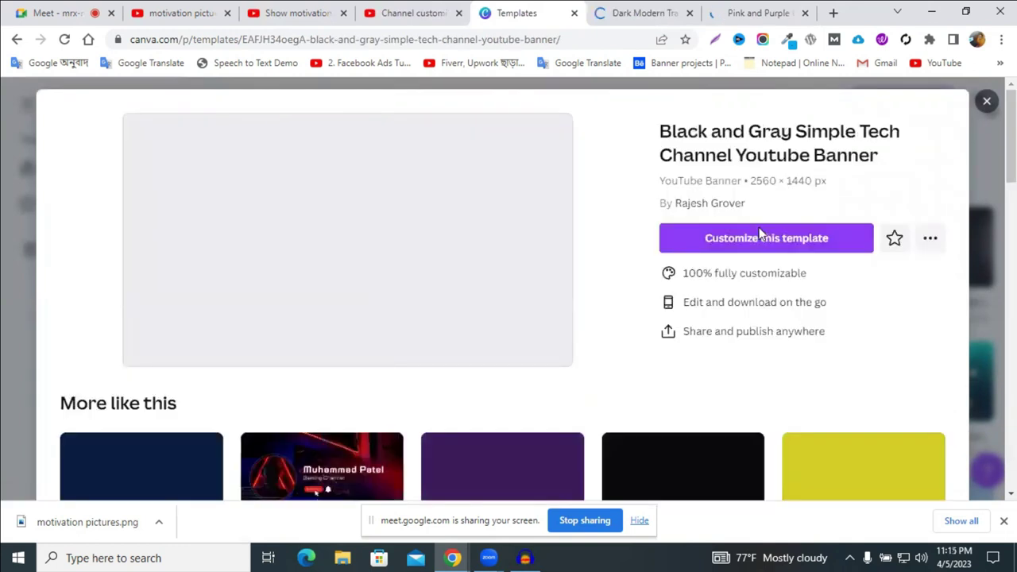
{"action": "left_click", "coordinate": [759, 231]}
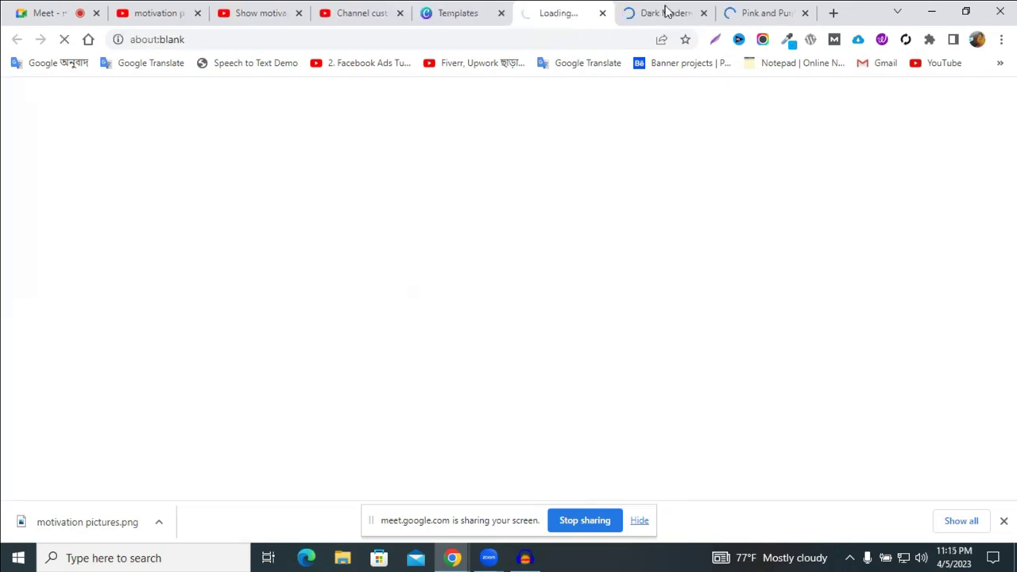
- Compare the three opened banner designs: the pink and purple vlogger, dark modern travel, and black and gray tech templates
{"action": "left_click", "coordinate": [666, 11]}
{"action": "left_click", "coordinate": [756, 10]}
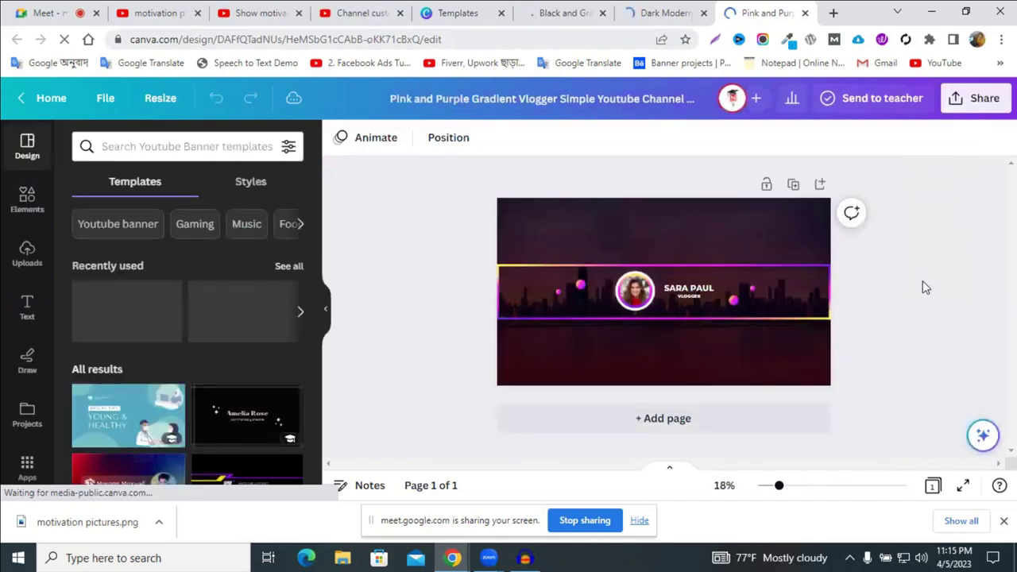
{"action": "left_click", "coordinate": [669, 9]}
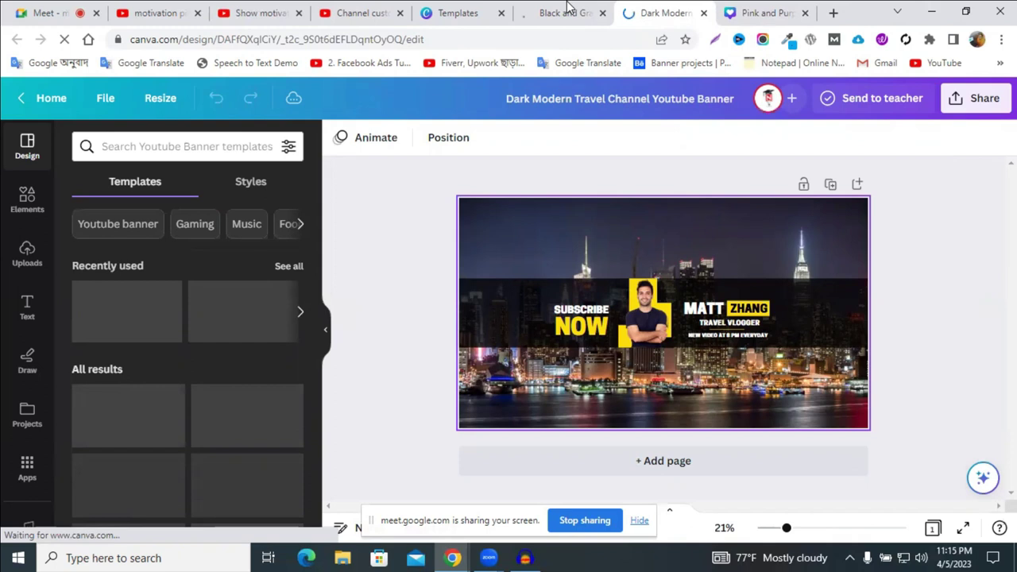
{"action": "left_click", "coordinate": [569, 13]}
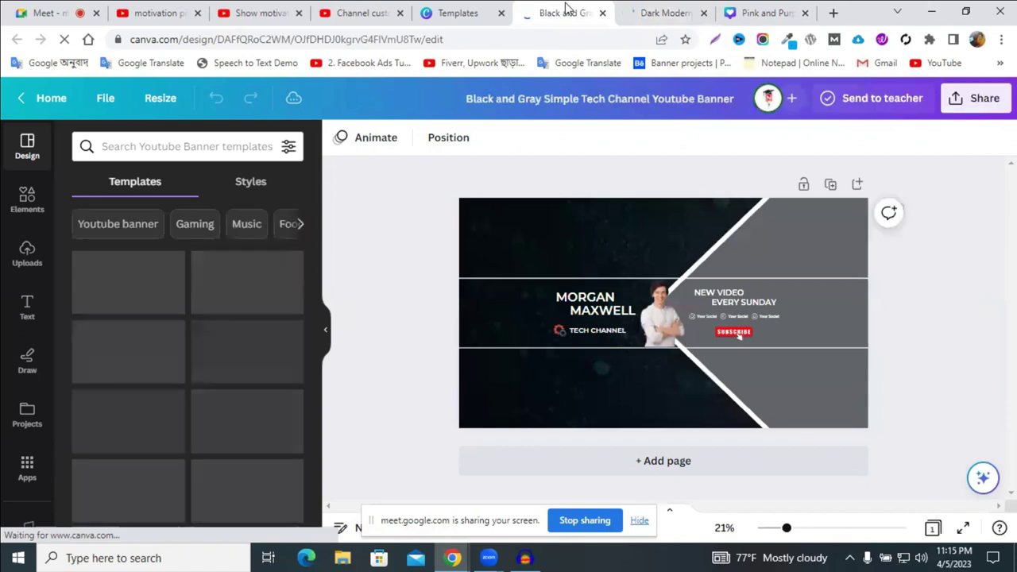
- Return to the Pink and Purple Gradient Vlogger design and examine the other YouTube banner templates offered for it
{"action": "left_click", "coordinate": [656, 7]}
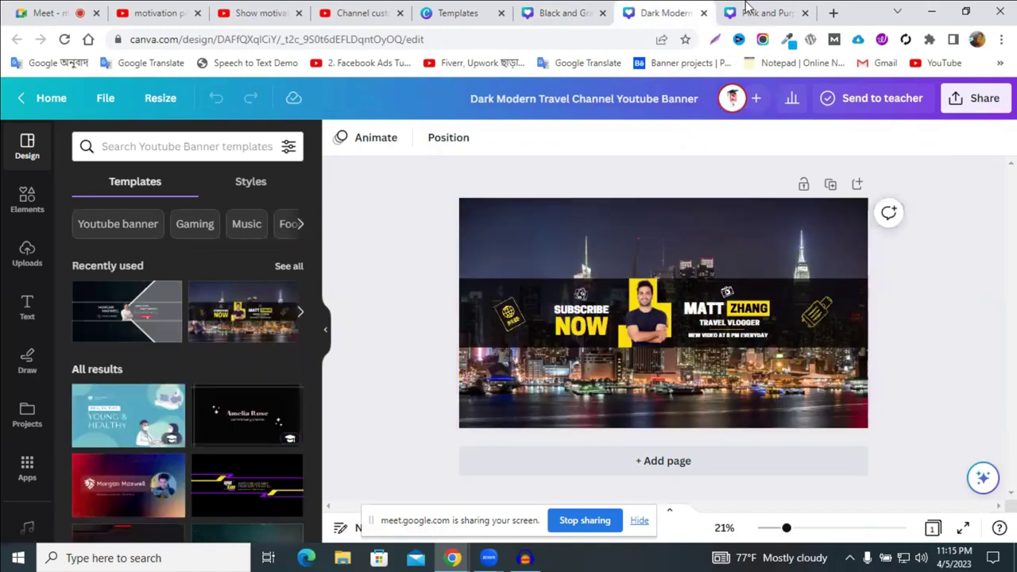
{"action": "left_click", "coordinate": [745, 8]}
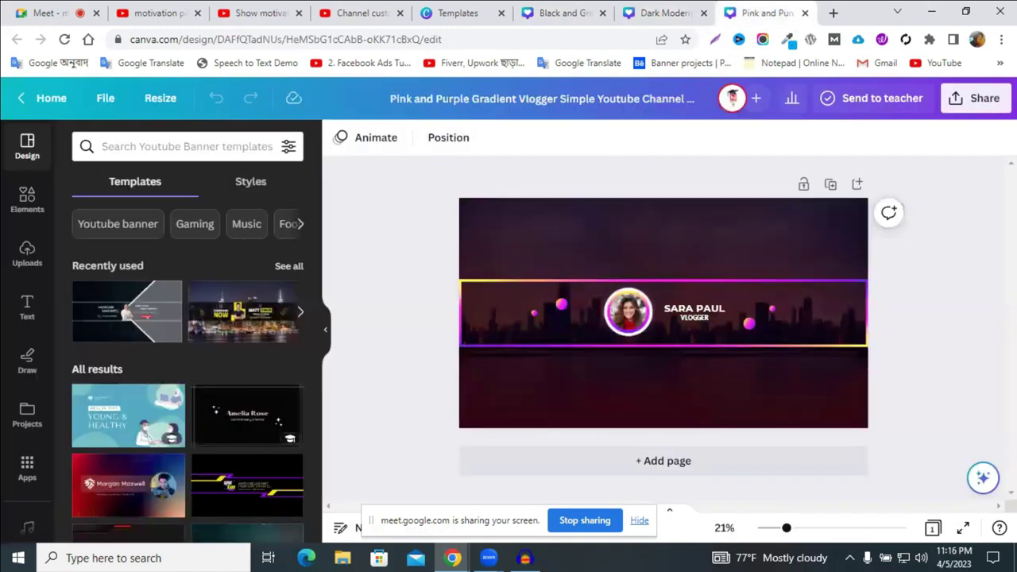
{"action": "scroll", "coordinate": [257, 428], "scroll_direction": "down", "scroll_amount": 3}
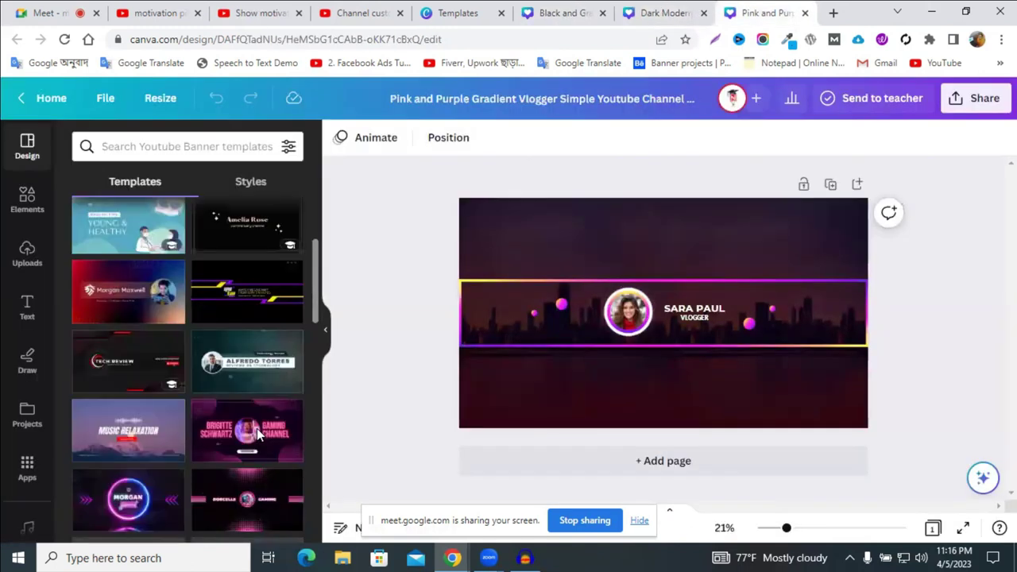
{"action": "scroll", "coordinate": [257, 428], "scroll_direction": "down", "scroll_amount": 3}
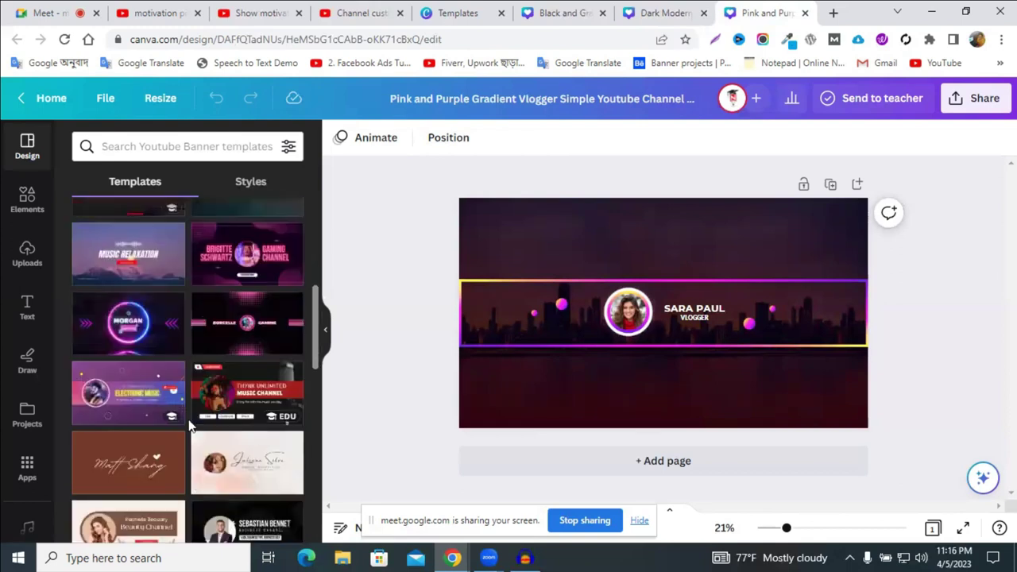
{"action": "scroll", "coordinate": [227, 349], "scroll_direction": "down", "scroll_amount": 3}
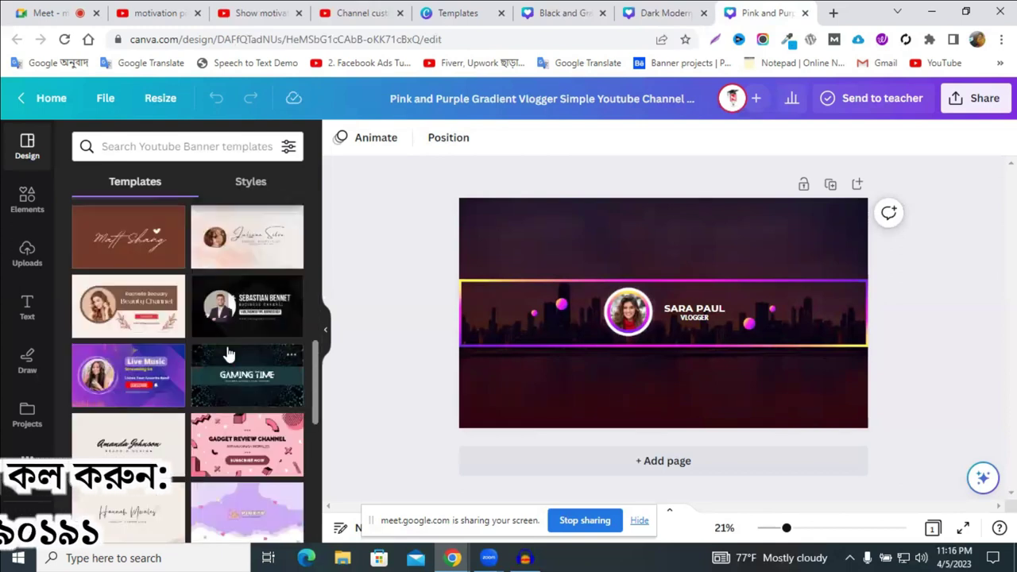
{"action": "scroll", "coordinate": [228, 354], "scroll_direction": "down", "scroll_amount": 2}
{"action": "scroll", "coordinate": [228, 354], "scroll_direction": "down", "scroll_amount": 2}
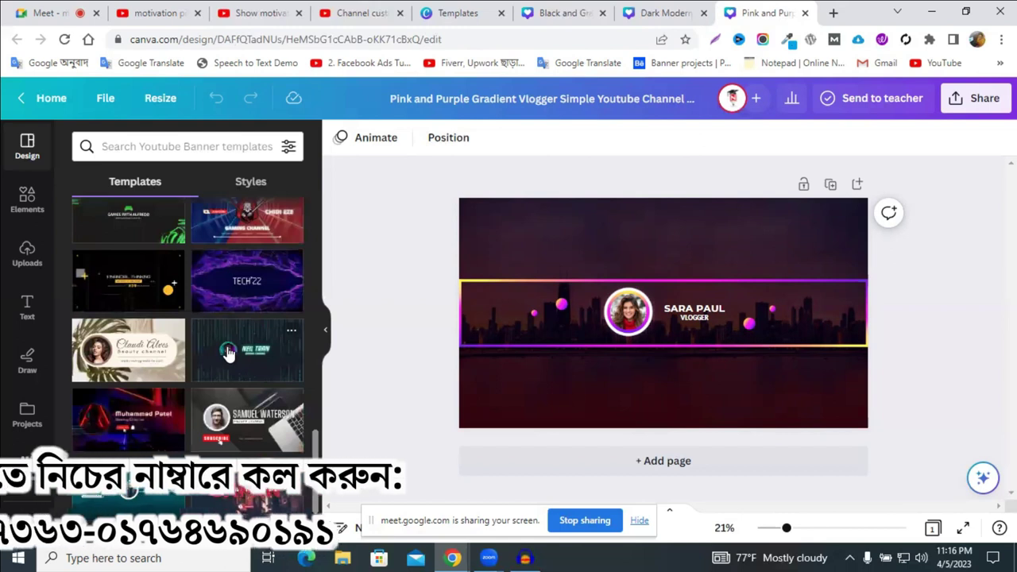
{"action": "scroll", "coordinate": [228, 353], "scroll_direction": "down", "scroll_amount": 2}
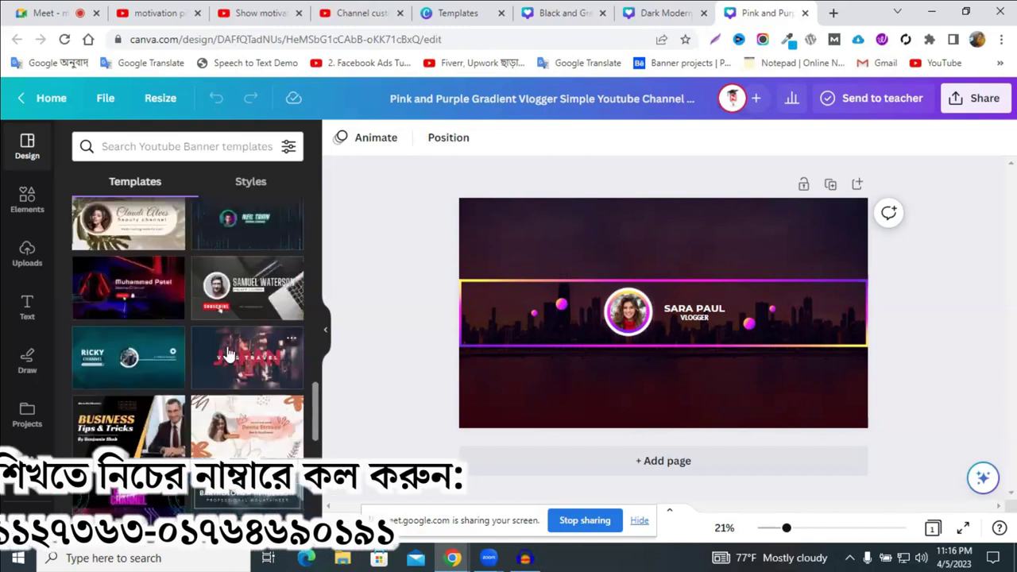
{"action": "left_click", "coordinate": [45, 208]}
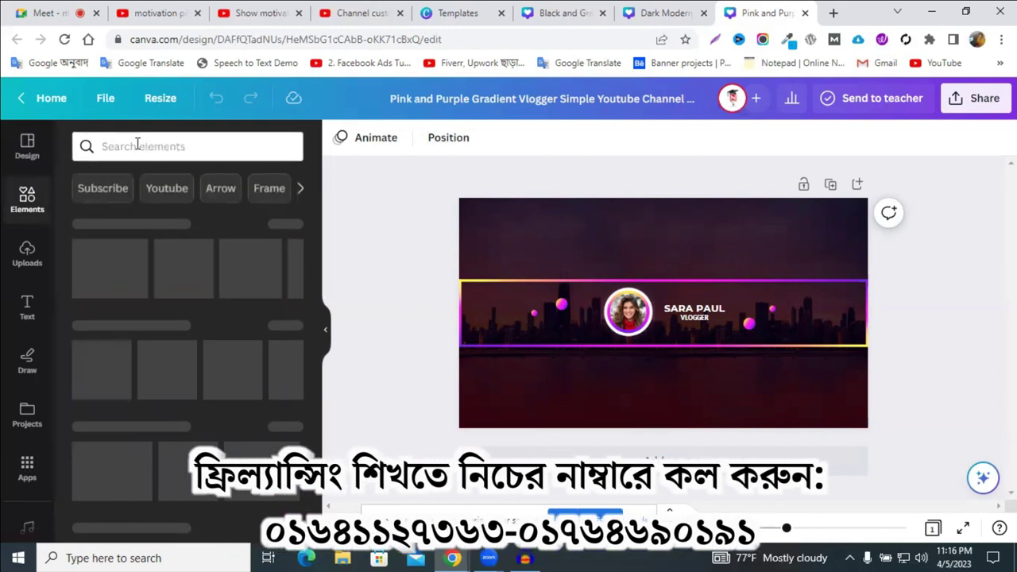
{"action": "left_click", "coordinate": [137, 147]}
{"action": "type", "text": "pictures"}
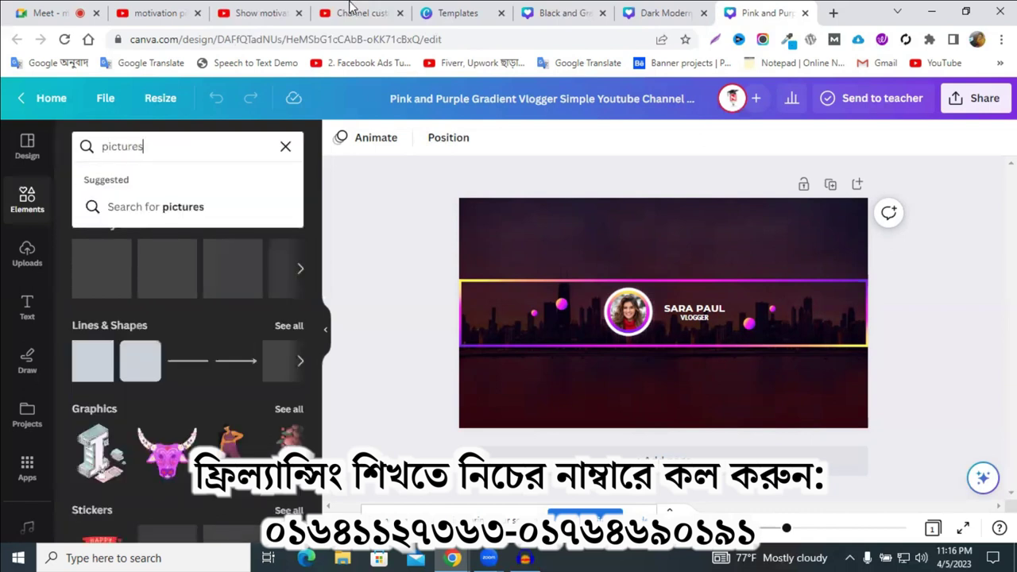
{"action": "key", "text": "ctrl+4"}
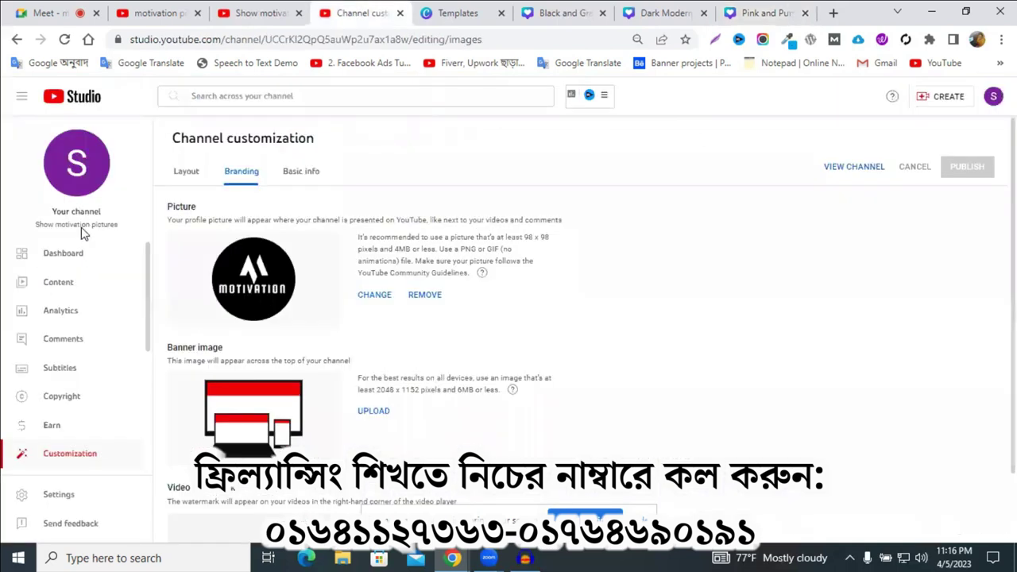
- Copy the words "motivation pictures" from the channel name in YouTube Studio
{"action": "triple_click", "coordinate": [82, 229]}
{"action": "double_click", "coordinate": [99, 226]}
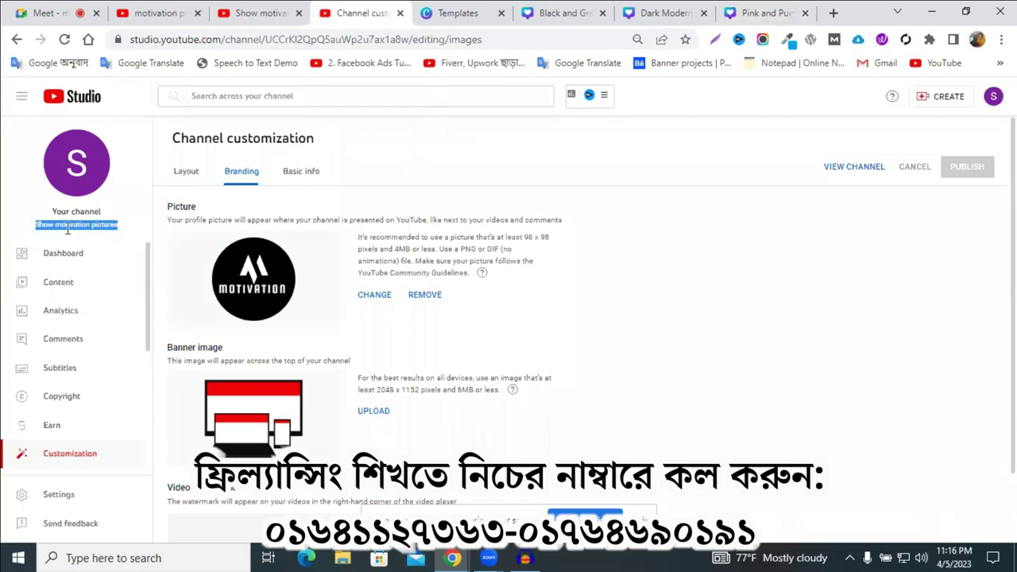
{"action": "left_click", "coordinate": [67, 230], "text": "shift"}
{"action": "key", "text": "ctrl+c"}
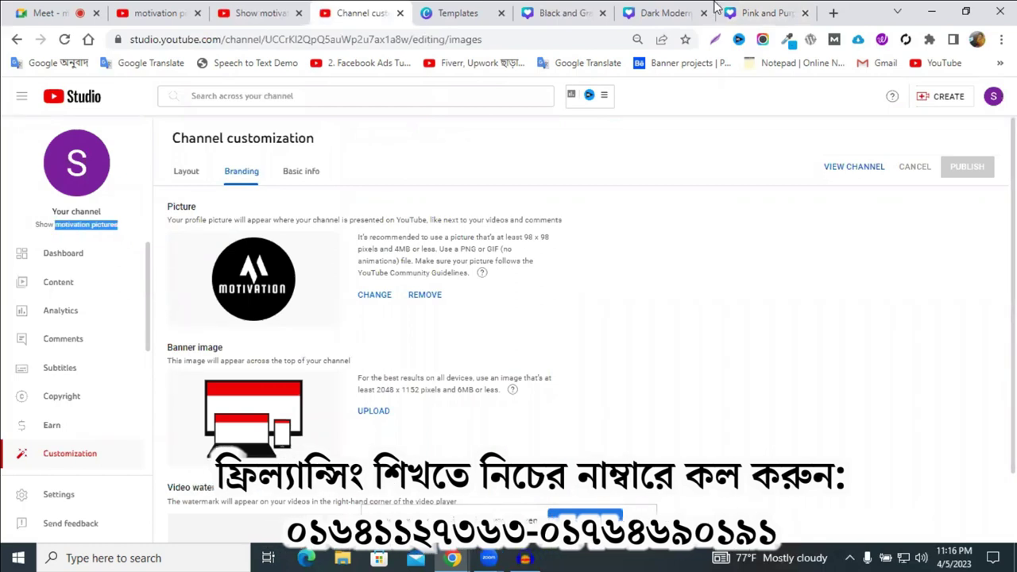
- Switch to the Pink and Purple Gradient banner in Canva and search its elements for "motivation pictures" photos
{"action": "key", "text": "ctrl+8"}
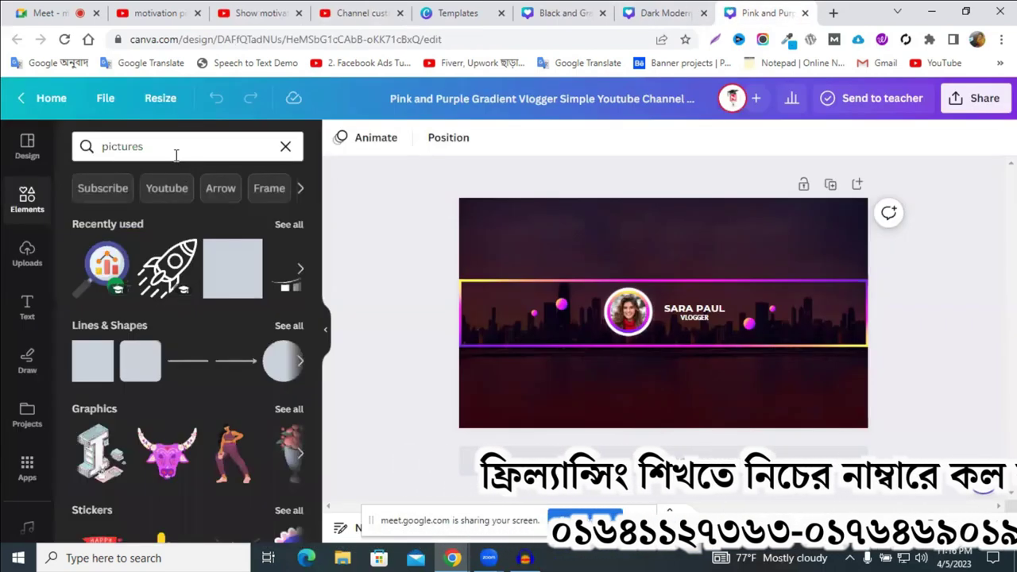
{"action": "triple_click", "coordinate": [175, 152]}
{"action": "key", "text": "ctrl+v"}
{"action": "key", "text": "Return"}
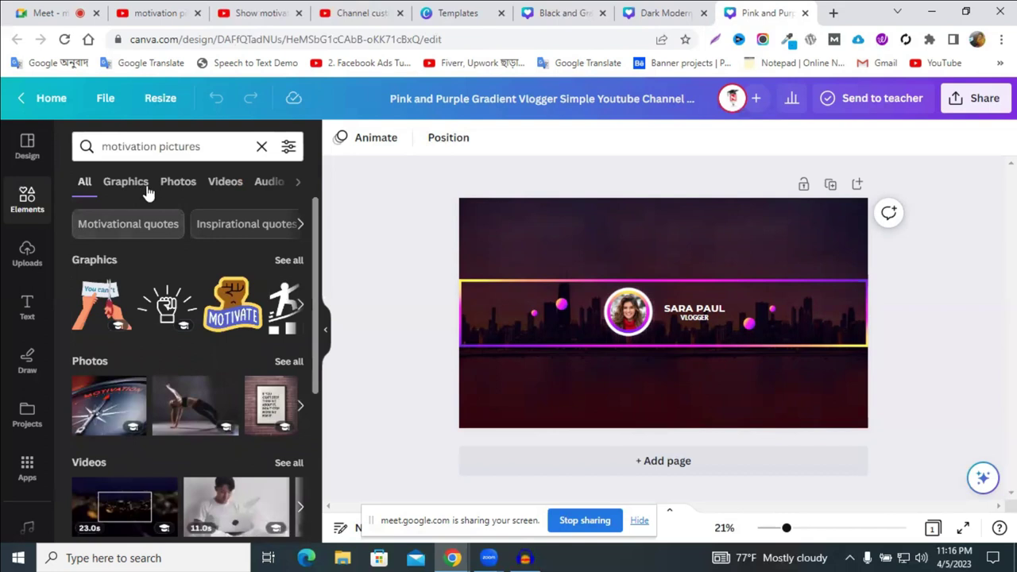
{"action": "left_click", "coordinate": [178, 182]}
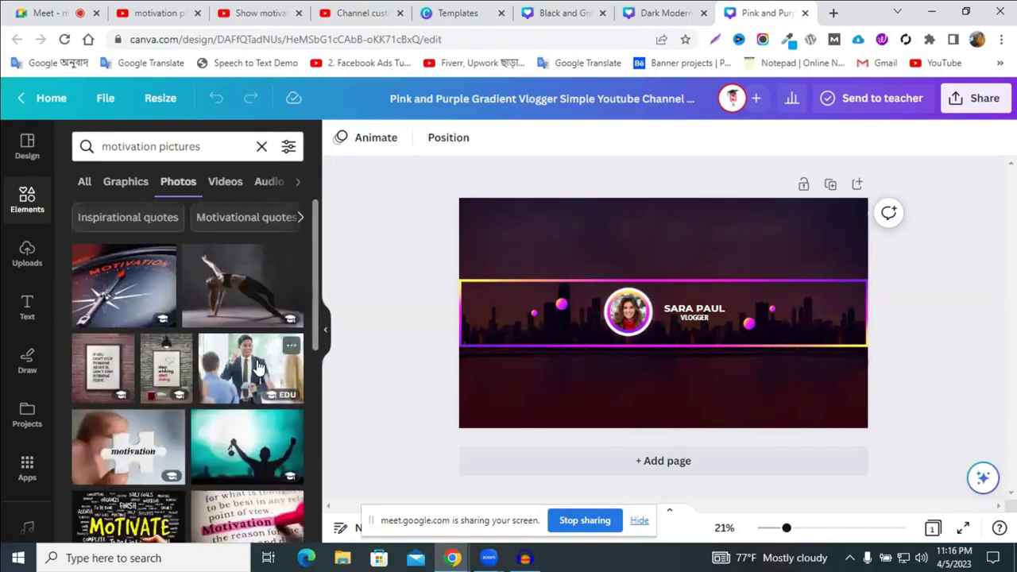
{"action": "scroll", "coordinate": [263, 367], "scroll_direction": "down", "scroll_amount": 1}
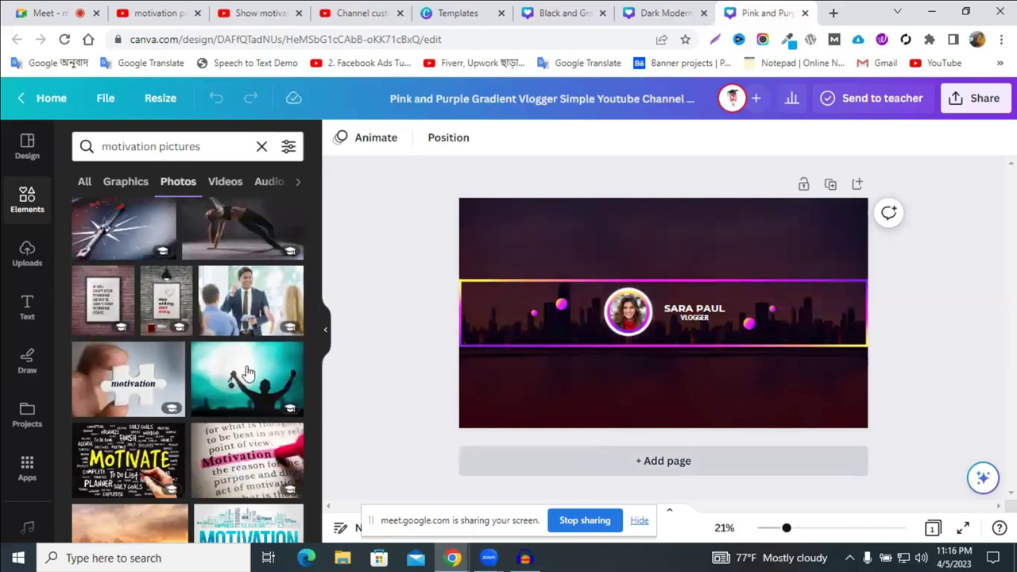
{"action": "left_click", "coordinate": [295, 367]}
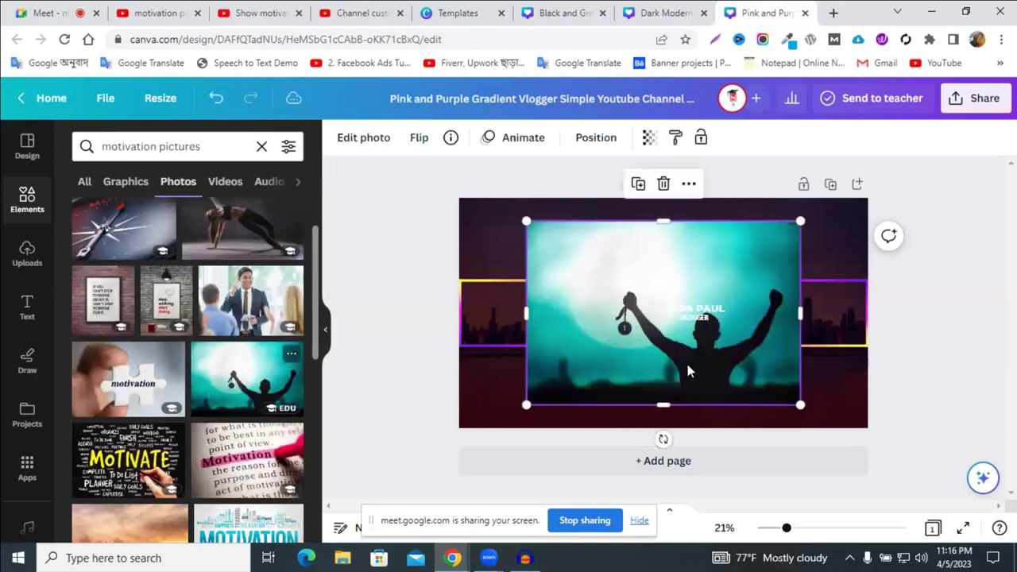
{"action": "left_click_drag", "start_coordinate": [686, 360], "coordinate": [642, 373]}
{"action": "key", "text": "Delete"}
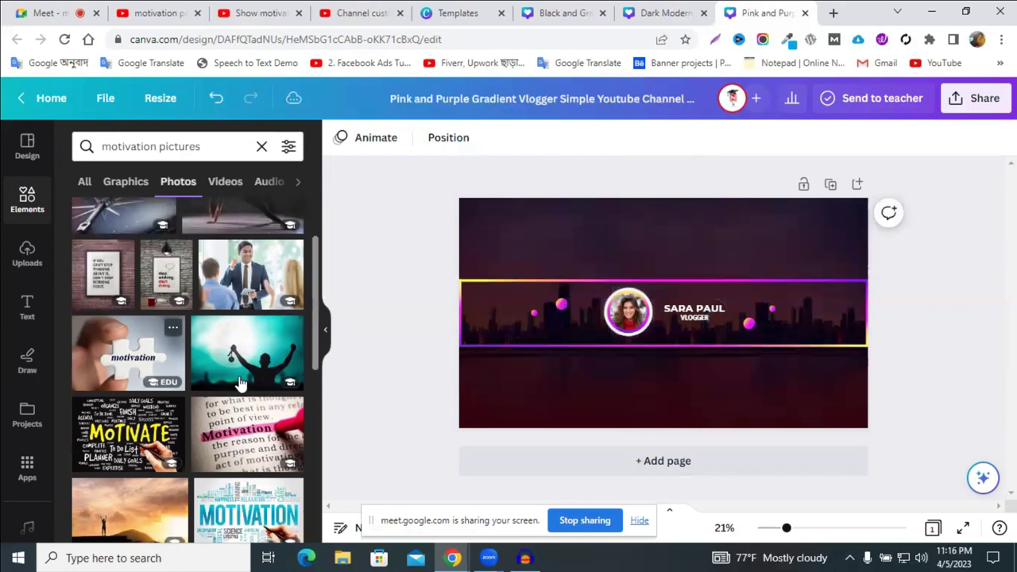
- Try the sunset photo of a person with raised arms as an enlarged background image sent to the back
{"action": "scroll", "coordinate": [250, 384], "scroll_direction": "down", "scroll_amount": 3}
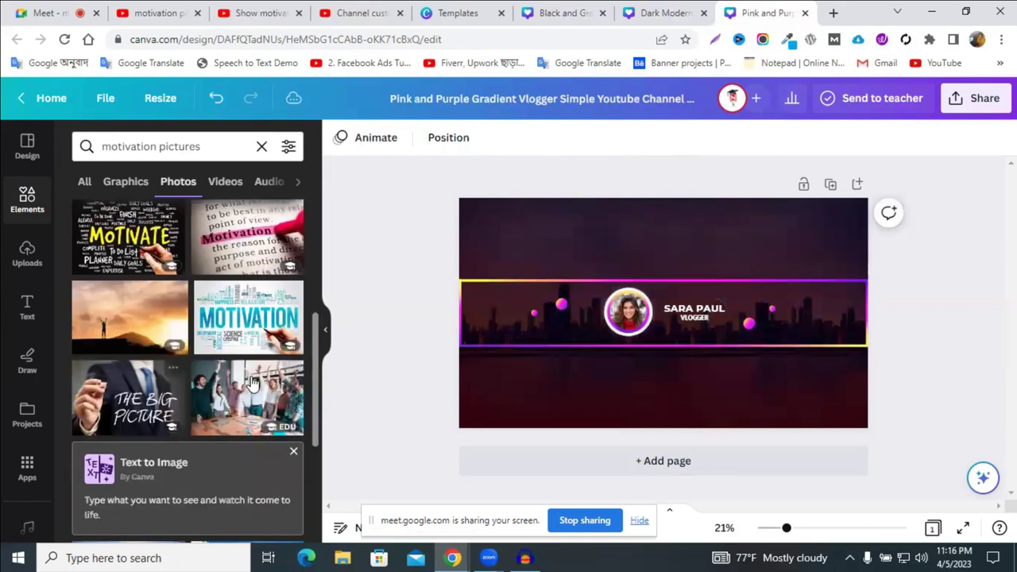
{"action": "left_click", "coordinate": [130, 317]}
{"action": "left_click_drag", "start_coordinate": [818, 405], "coordinate": [950, 473]}
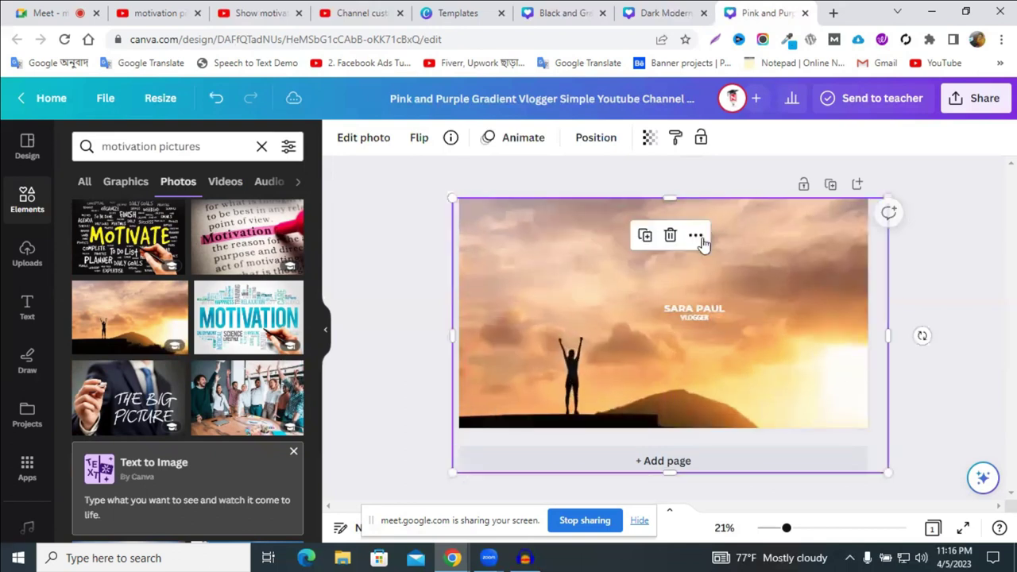
{"action": "right_click", "coordinate": [723, 390]}
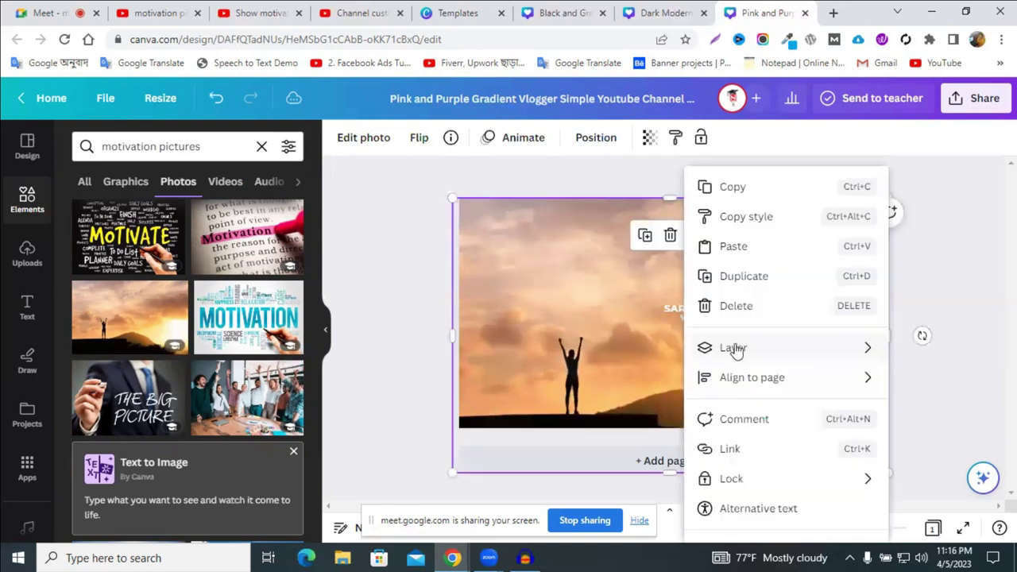
{"action": "mouse_move", "coordinate": [734, 378]}
{"action": "mouse_move", "coordinate": [733, 348]}
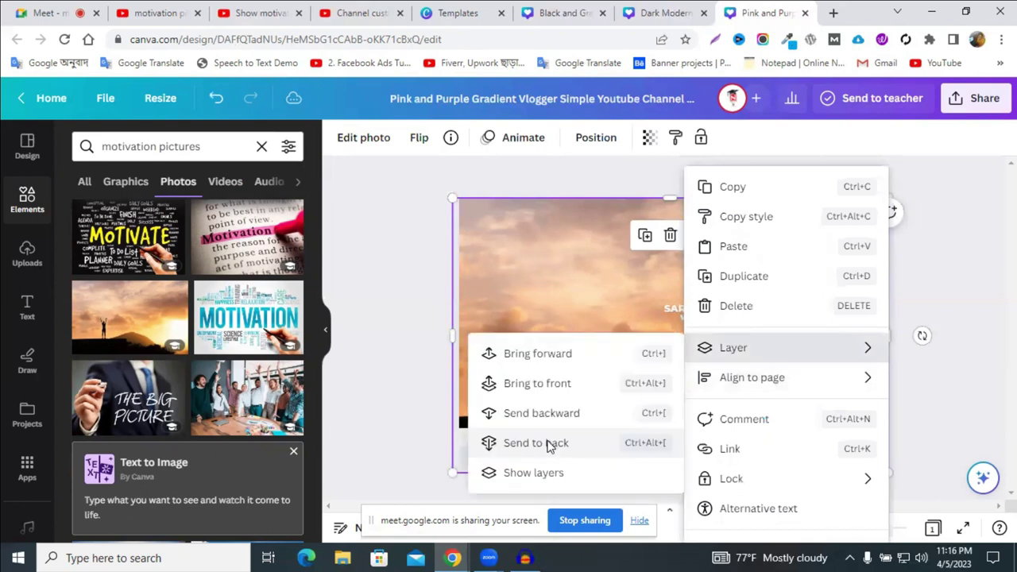
{"action": "left_click", "coordinate": [545, 443]}
{"action": "left_click_drag", "start_coordinate": [695, 376], "coordinate": [392, 167]}
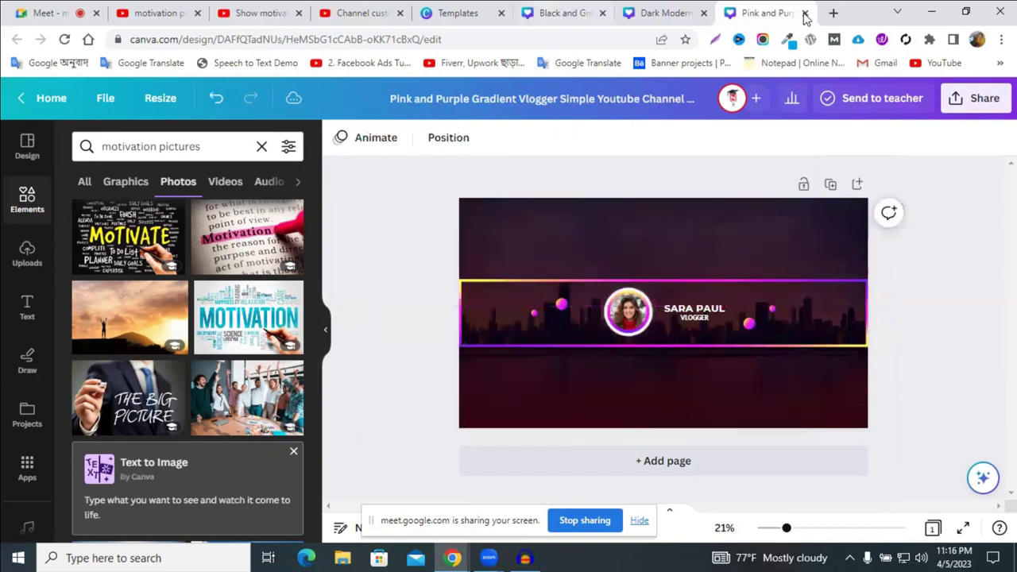
- Close the Pink and Purple design and search the Dark Modern Travel banner's elements for "motivation pictures" photos
{"action": "key", "text": "ctrl+w"}
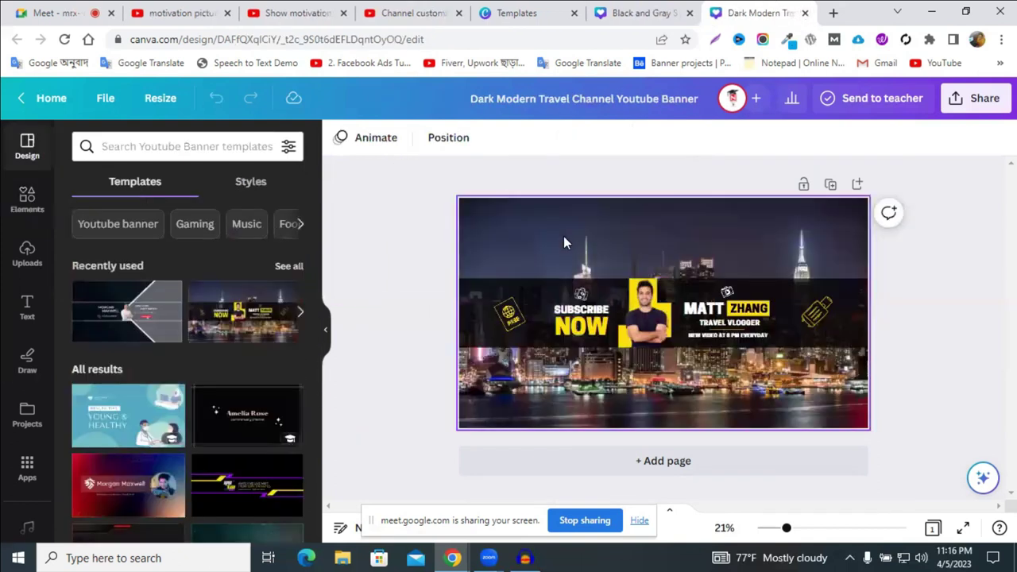
{"action": "left_click", "coordinate": [24, 208]}
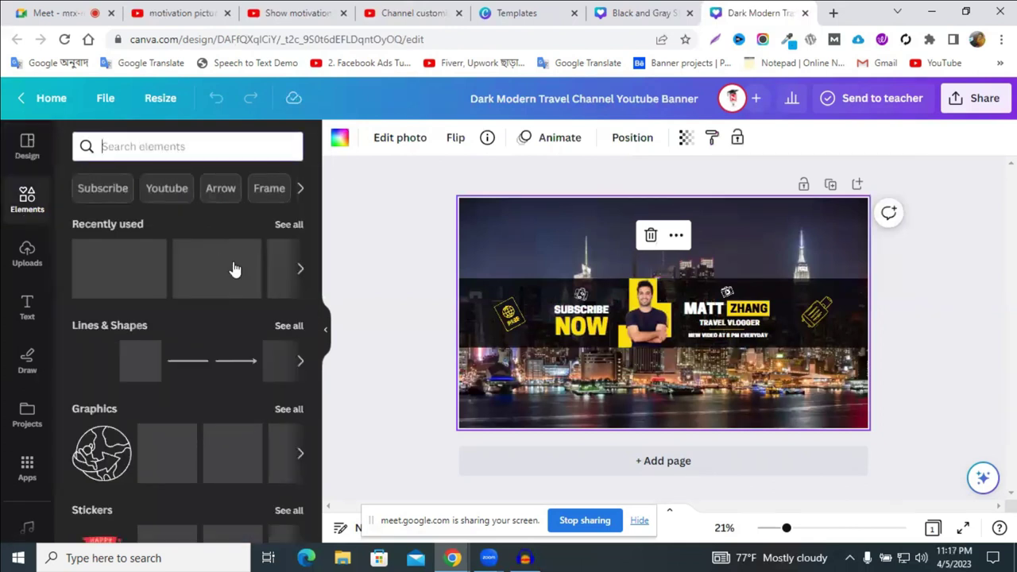
{"action": "key", "text": "ctrl+v"}
{"action": "key", "text": "Return"}
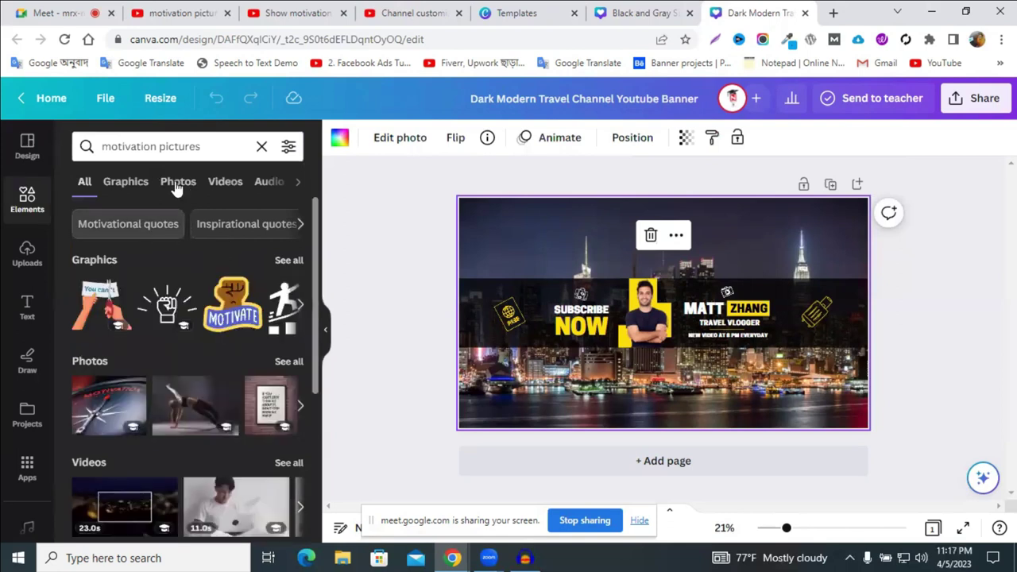
{"action": "left_click", "coordinate": [176, 183]}
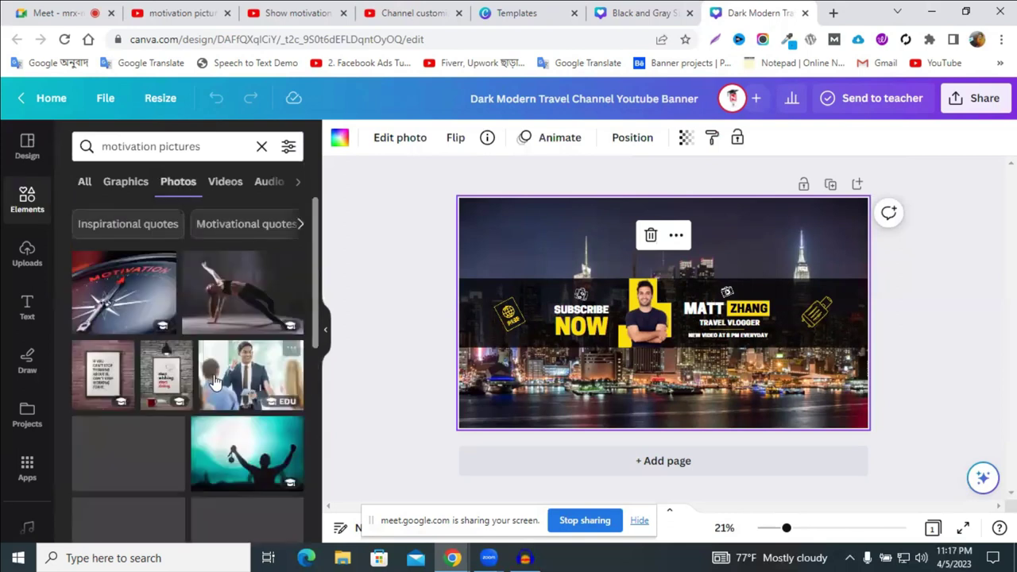
- Add the IMPOSSIBLE photo with the kicking figure on a cliff and enlarge it to cover the whole banner
{"action": "scroll", "coordinate": [214, 380], "scroll_direction": "down", "scroll_amount": 5}
{"action": "scroll", "coordinate": [217, 384], "scroll_direction": "down", "scroll_amount": 1}
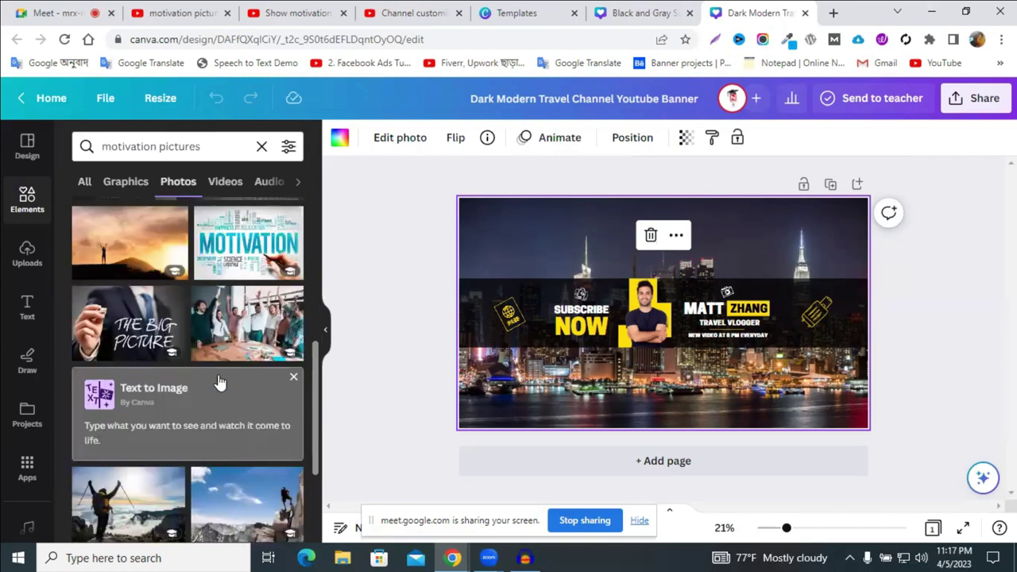
{"action": "scroll", "coordinate": [221, 378], "scroll_direction": "down", "scroll_amount": 2}
{"action": "scroll", "coordinate": [222, 379], "scroll_direction": "down", "scroll_amount": 1}
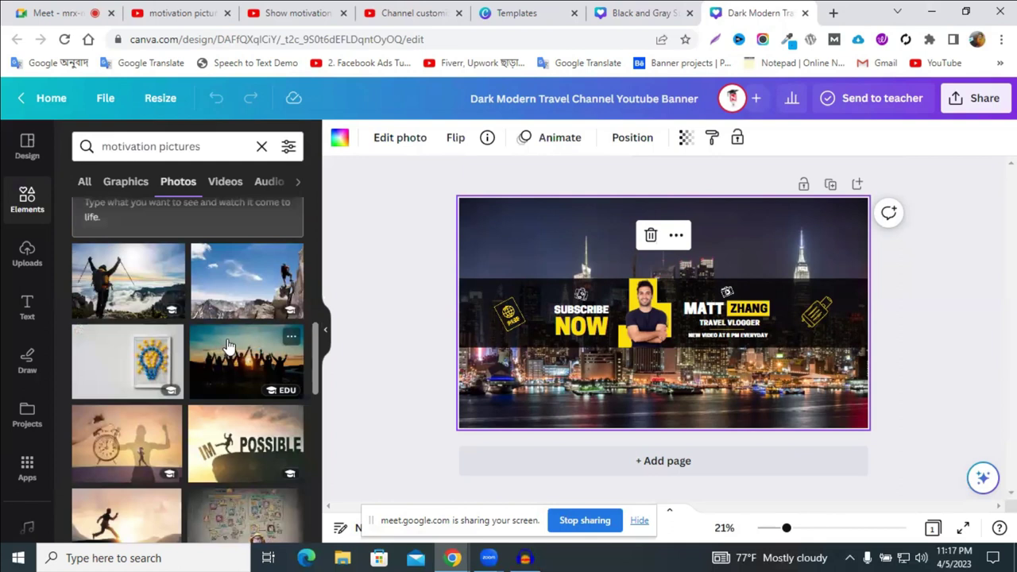
{"action": "scroll", "coordinate": [232, 338], "scroll_direction": "down", "scroll_amount": 1}
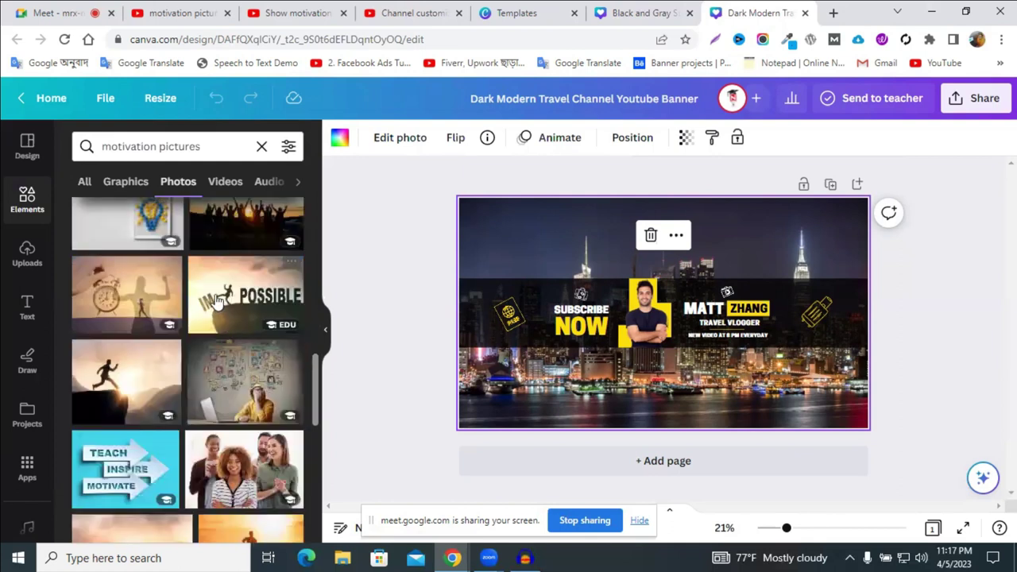
{"action": "left_click", "coordinate": [220, 304]}
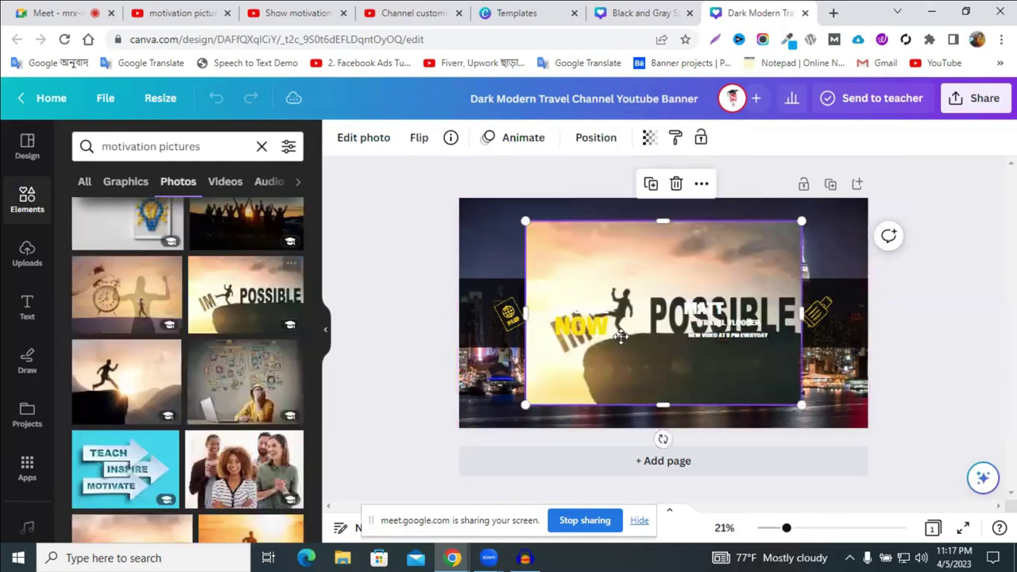
{"action": "left_click_drag", "start_coordinate": [640, 344], "coordinate": [573, 320]}
{"action": "left_click_drag", "start_coordinate": [739, 383], "coordinate": [872, 437]}
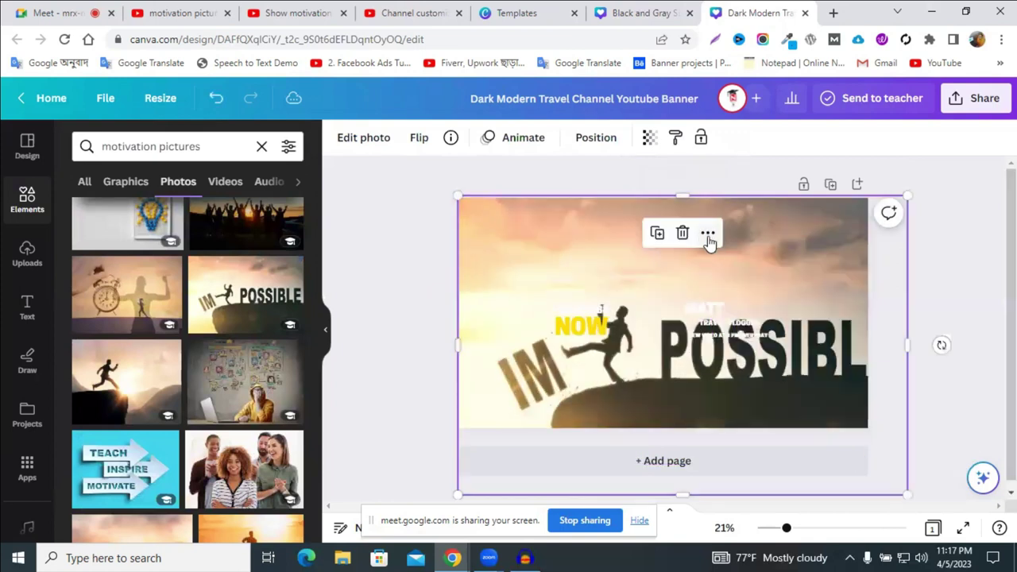
- Send the IMPOSSIBLE photo to the back, shifted slightly upward on the page, and close the Black and Gray banner design
{"action": "left_click", "coordinate": [708, 234]}
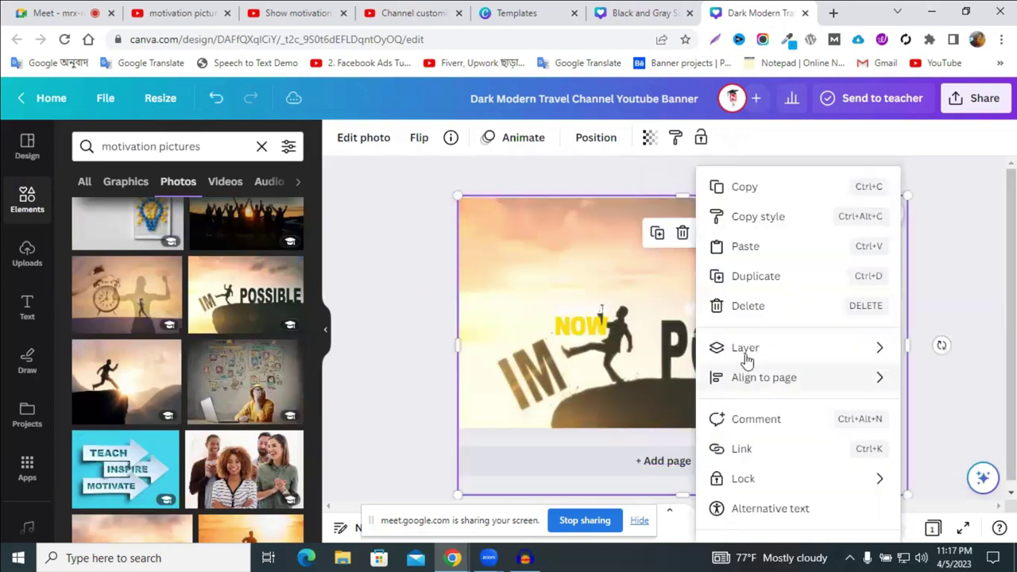
{"action": "mouse_move", "coordinate": [745, 347]}
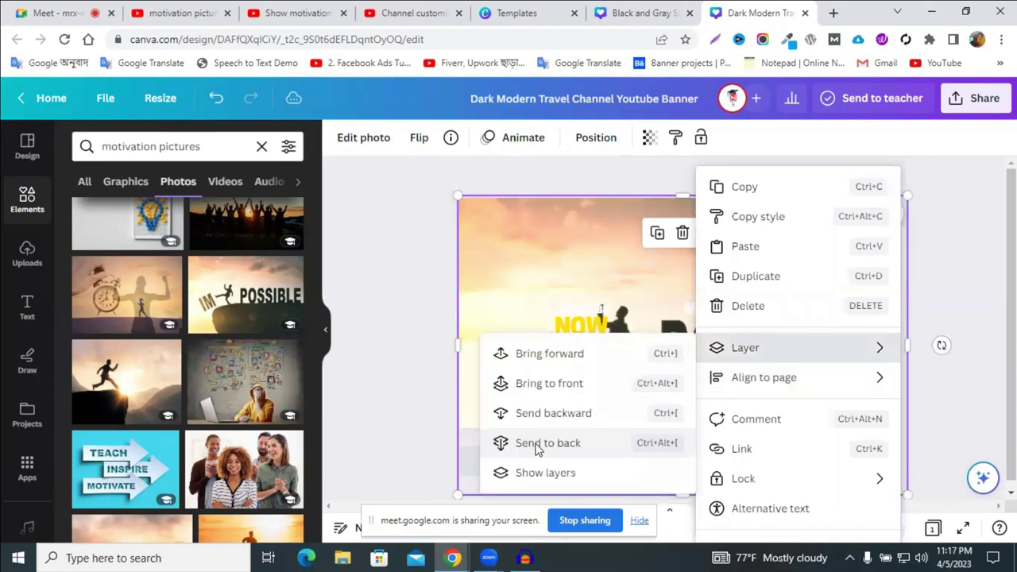
{"action": "left_click", "coordinate": [537, 444]}
{"action": "left_click_drag", "start_coordinate": [635, 364], "coordinate": [640, 333]}
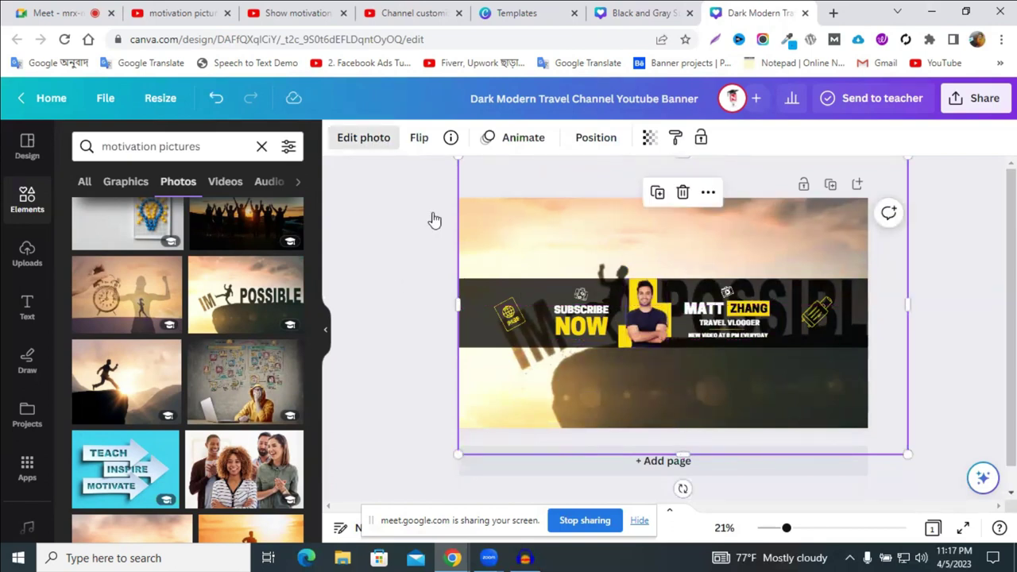
{"action": "left_click", "coordinate": [688, 14]}
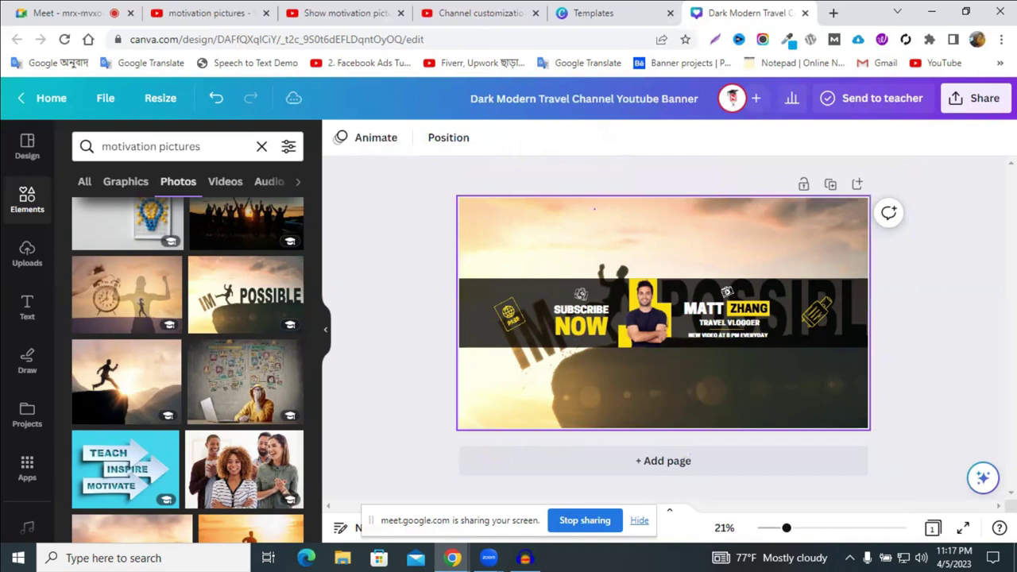
- Apply the Blur effect to the background photo with an intensity of 51
{"action": "left_click", "coordinate": [467, 356]}
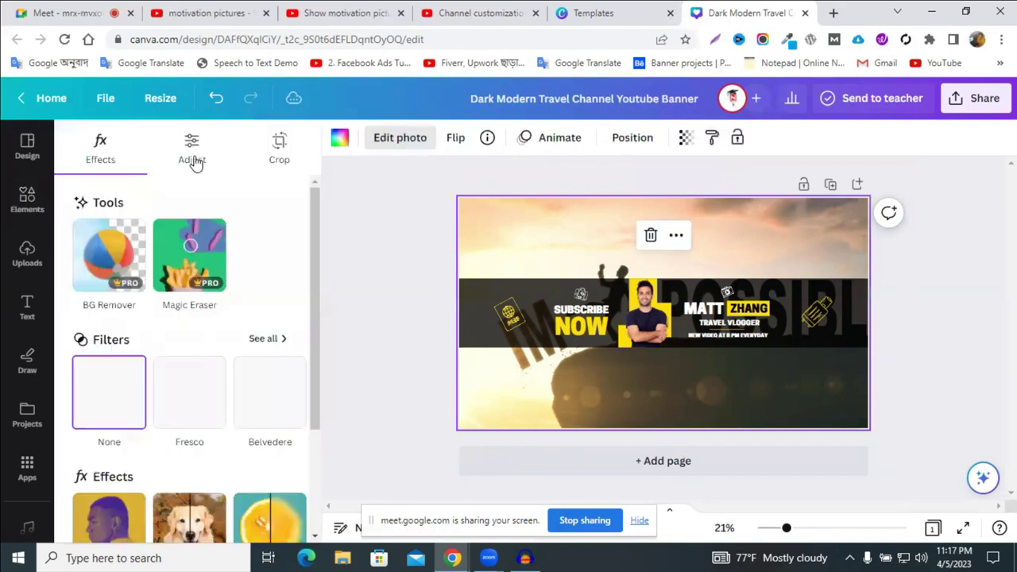
{"action": "left_click", "coordinate": [191, 153]}
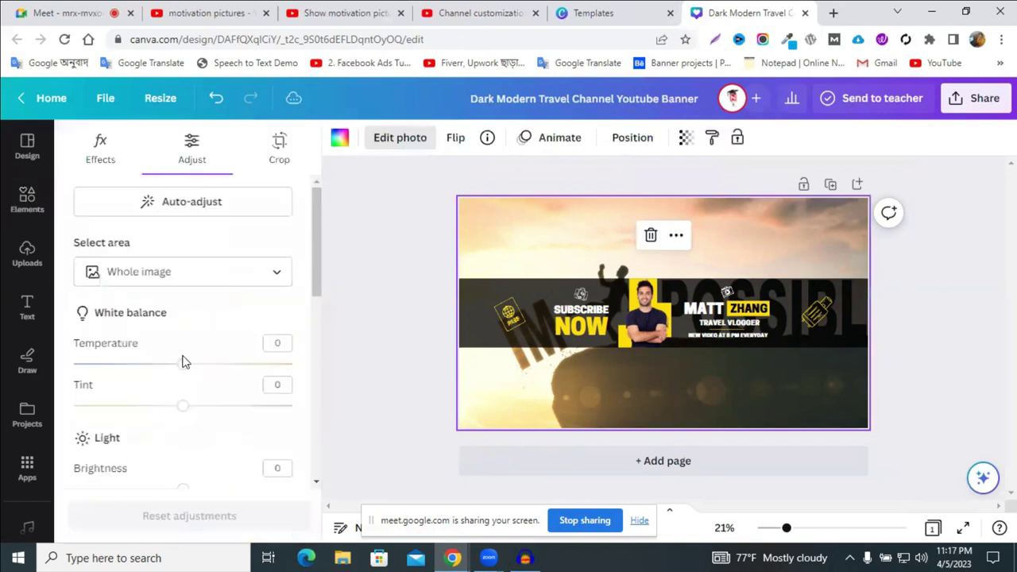
{"action": "left_click", "coordinate": [116, 160]}
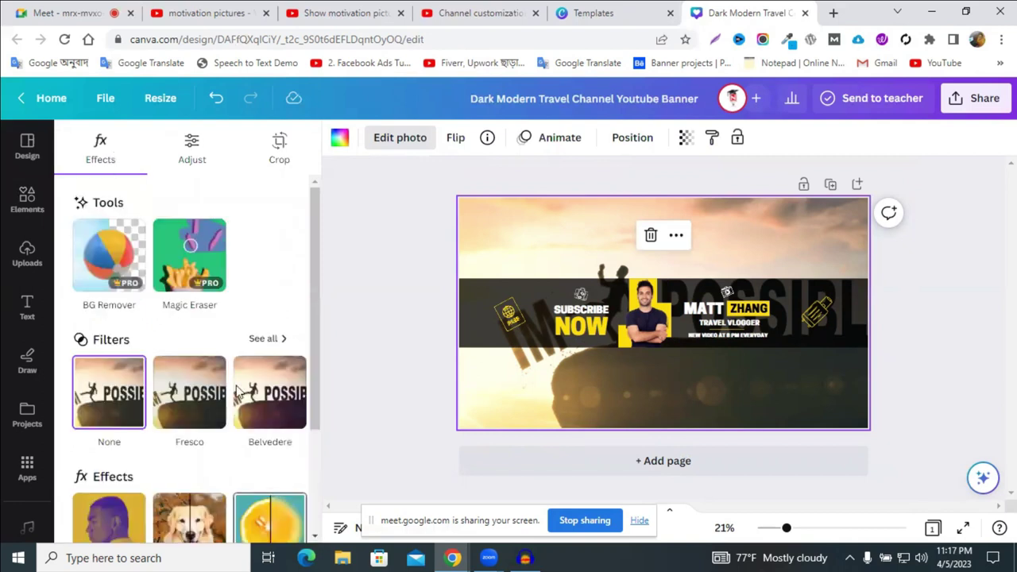
{"action": "left_click", "coordinate": [274, 512]}
{"action": "left_click_drag", "start_coordinate": [166, 204], "coordinate": [152, 203]}
{"action": "left_click", "coordinate": [171, 204]}
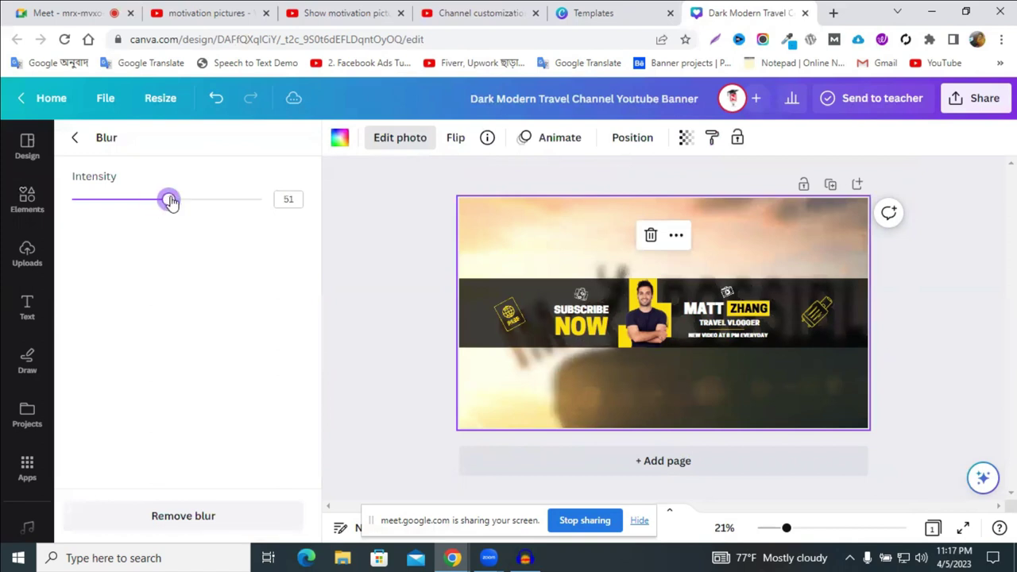
{"action": "left_click", "coordinate": [75, 139]}
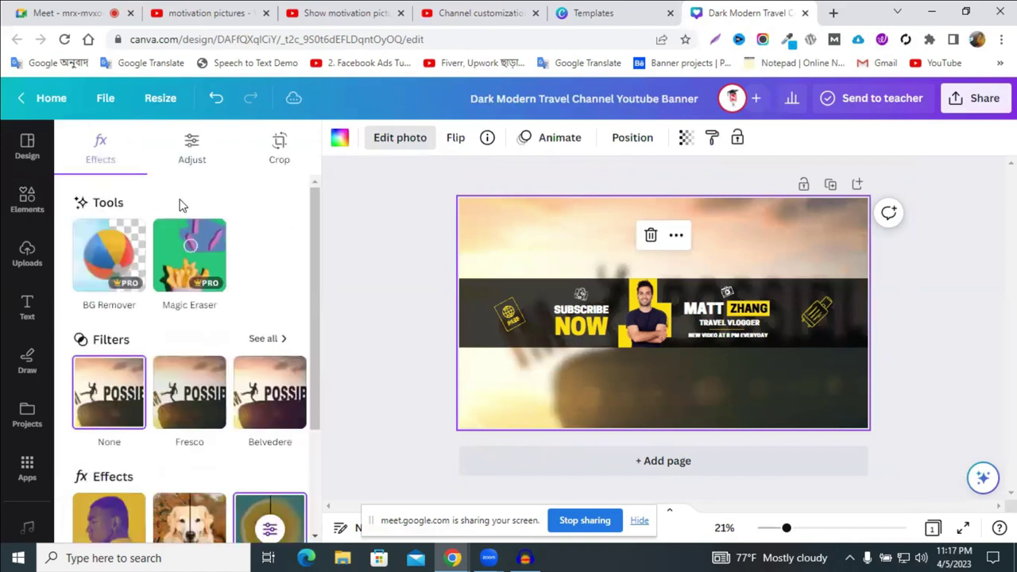
- Adjust the background photo's white balance to Temperature 41 and Tint -18
{"action": "left_click", "coordinate": [190, 156]}
{"action": "left_click_drag", "start_coordinate": [193, 368], "coordinate": [225, 365]}
{"action": "left_click_drag", "start_coordinate": [185, 408], "coordinate": [164, 407]}
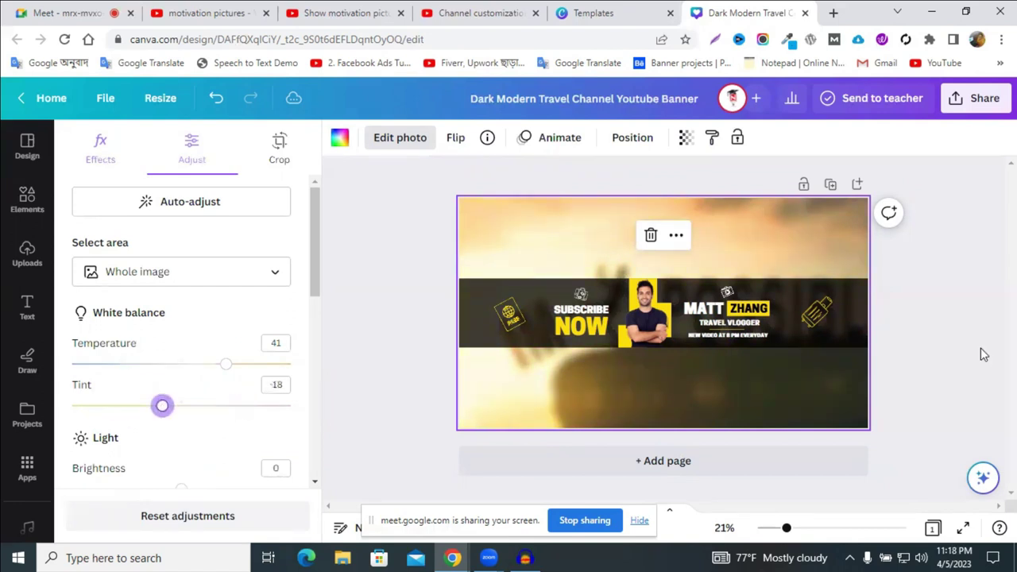
- Delete the luggage icon, the passport icon, the small icon above SUBSCRIBE and the camera icon from the banner's dark strip
{"action": "left_click", "coordinate": [829, 317]}
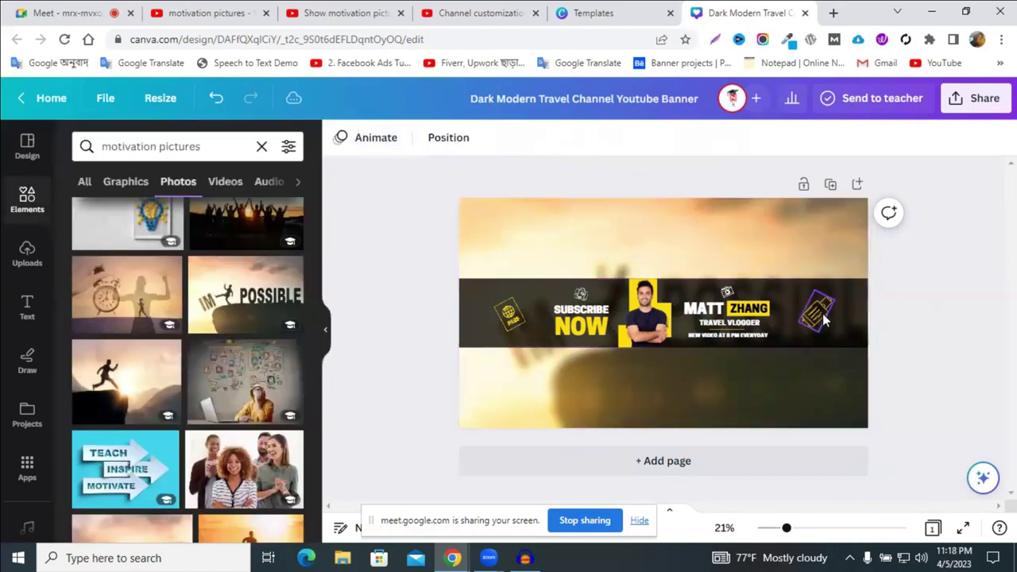
{"action": "left_click_drag", "start_coordinate": [959, 303], "coordinate": [1016, 274]}
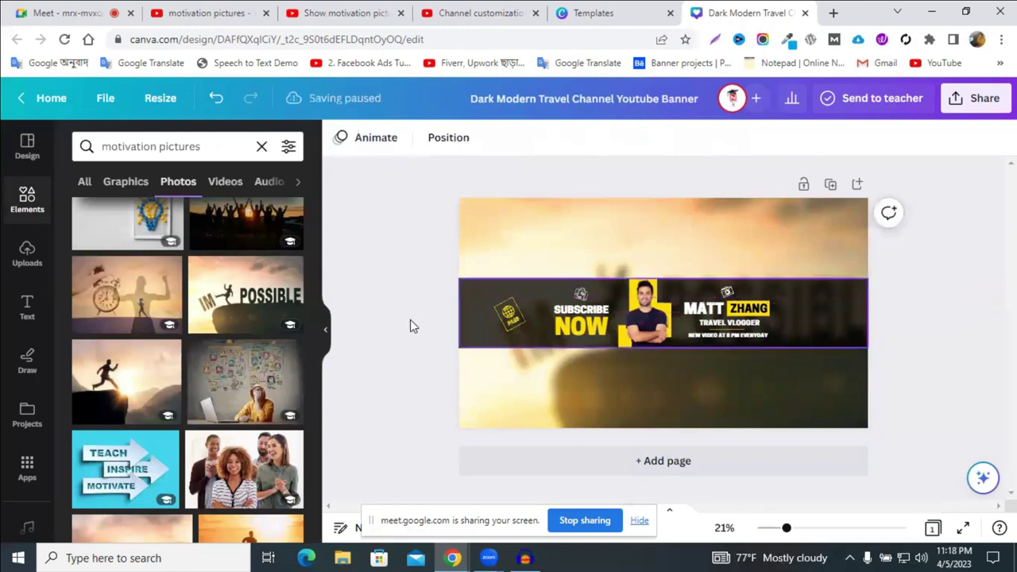
{"action": "left_click", "coordinate": [508, 315]}
{"action": "key", "text": "Delete"}
{"action": "left_click", "coordinate": [586, 298]}
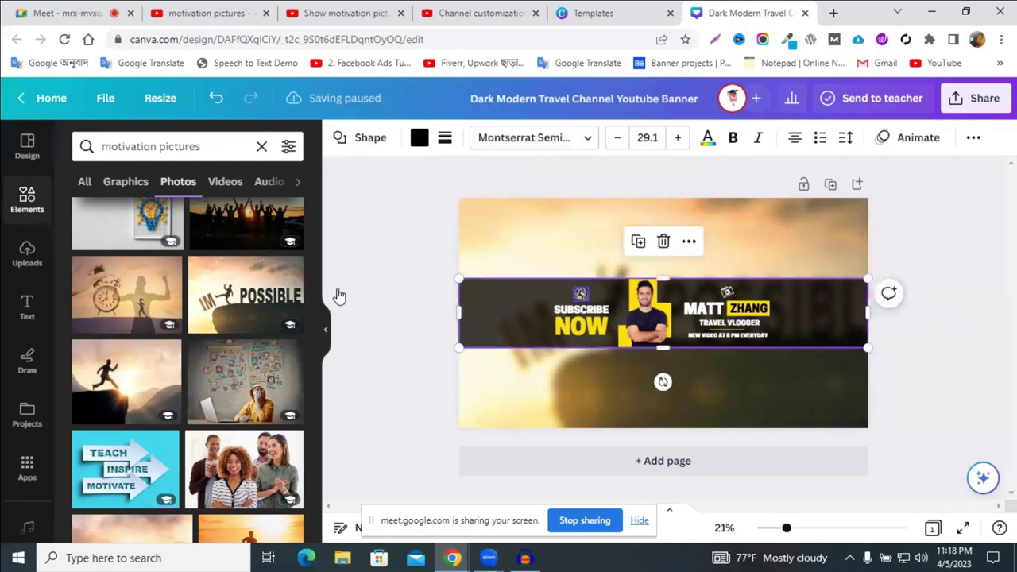
{"action": "key", "text": "Delete"}
{"action": "left_click_drag", "start_coordinate": [728, 296], "coordinate": [961, 286]}
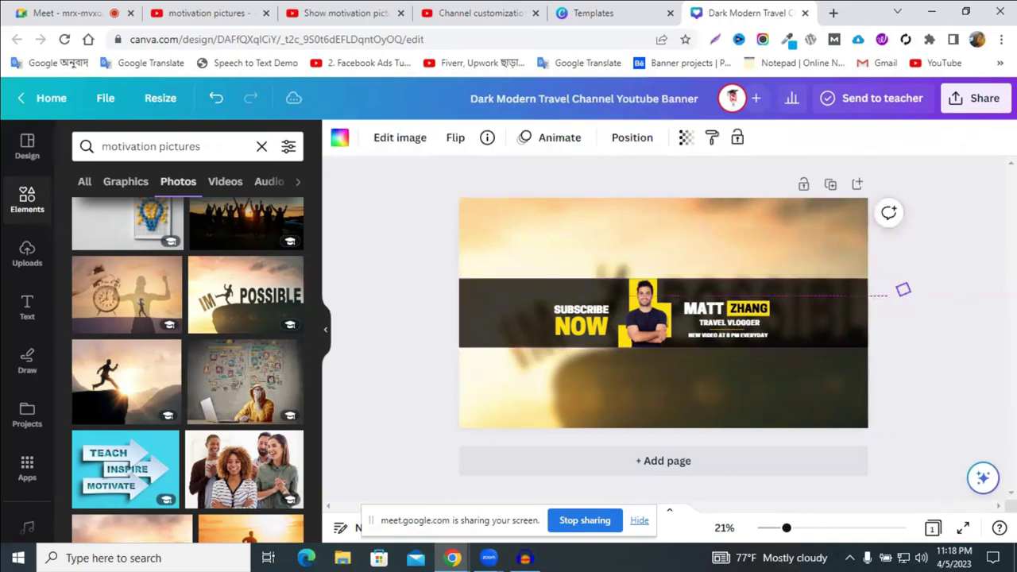
{"action": "key", "text": "Delete"}
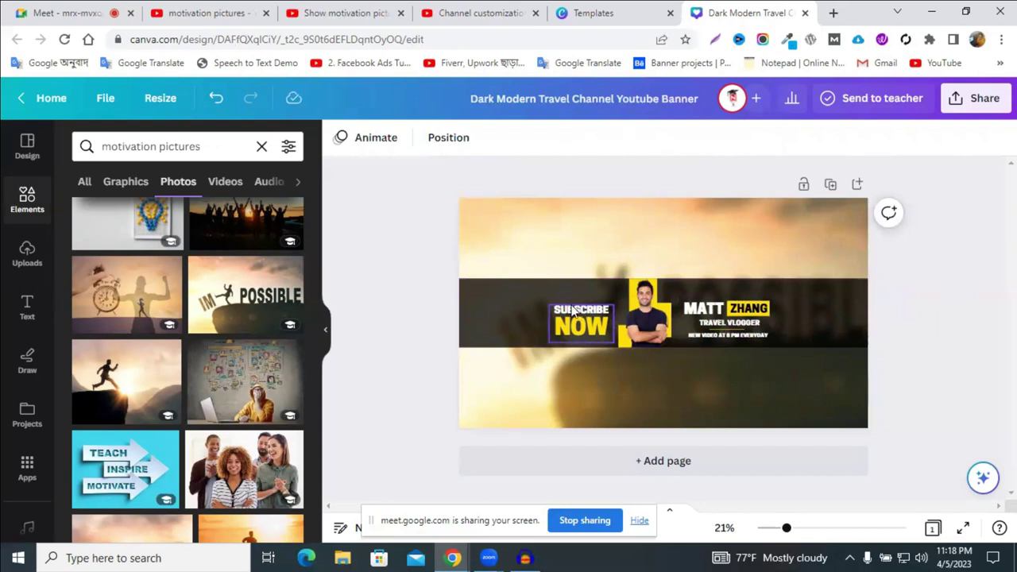
- Recolor the word SUBSCRIBE in the SUBSCRIBE NOW text to red, #FF0000
{"action": "left_click", "coordinate": [573, 312]}
{"action": "double_click", "coordinate": [572, 309]}
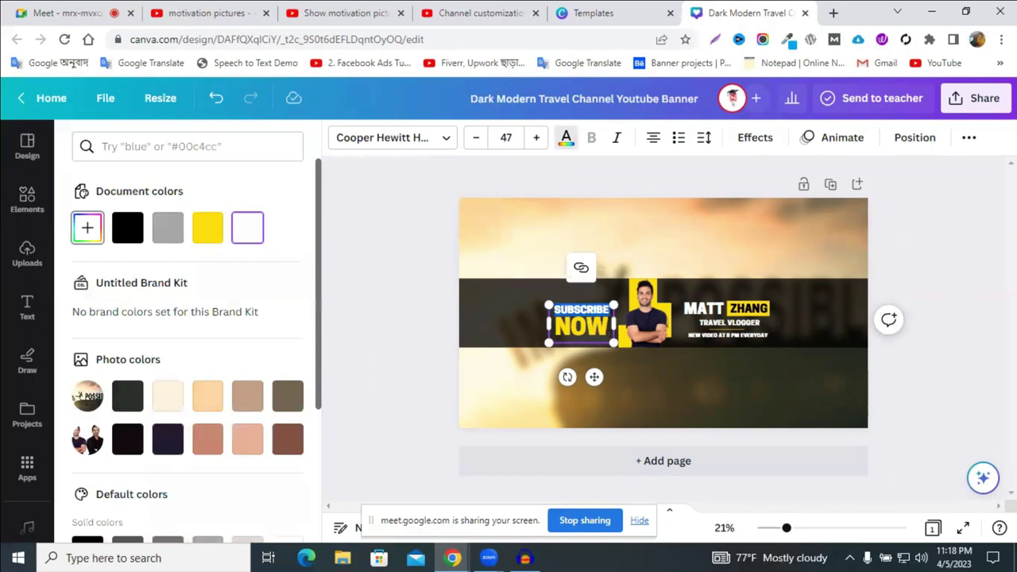
{"action": "left_click", "coordinate": [87, 228]}
{"action": "type", "text": "#FF0000"}
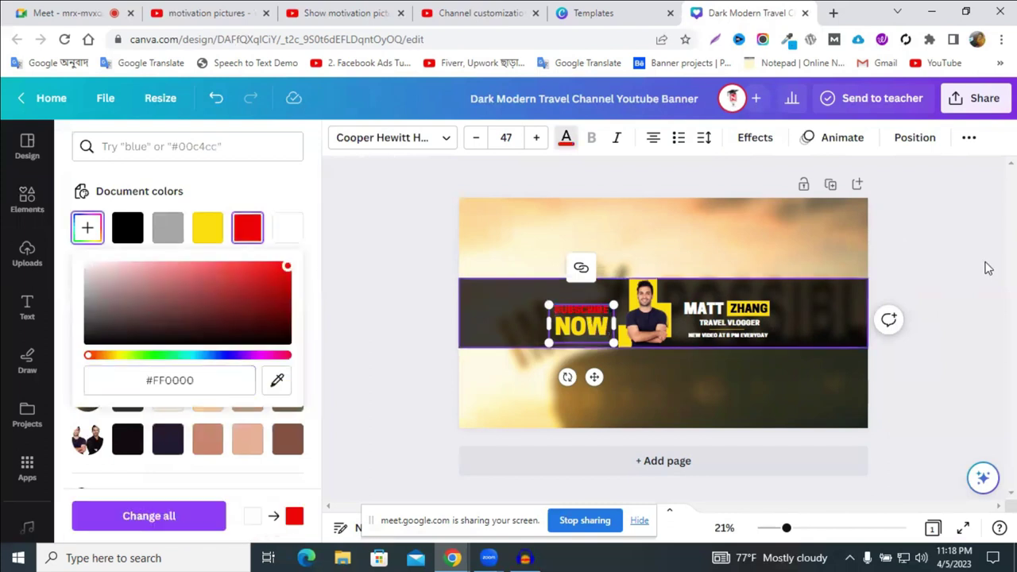
{"action": "key", "text": "Escape"}
{"action": "left_click", "coordinate": [984, 269]}
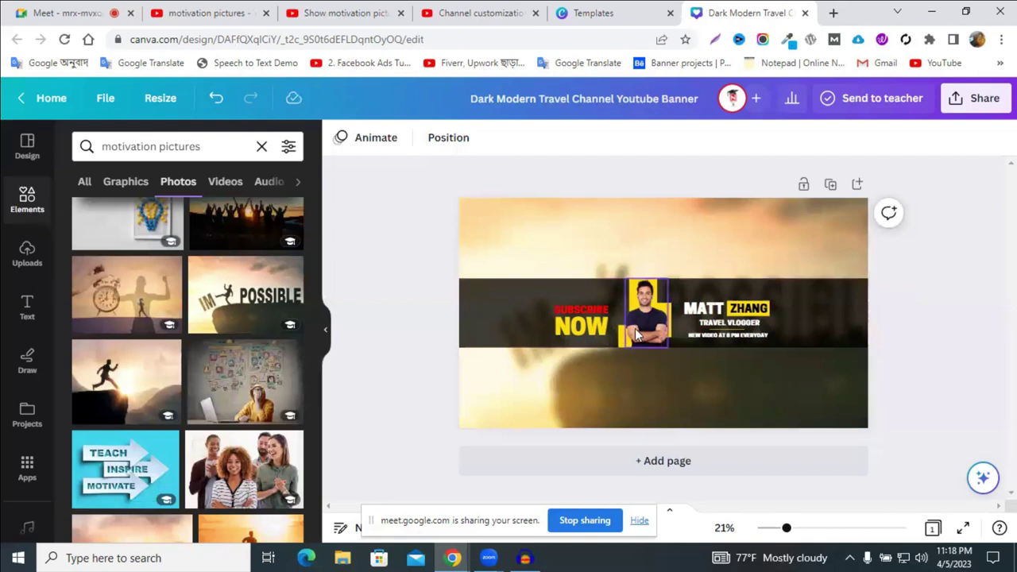
- Remove the man's cut-out photo from the yellow shapes in the middle of the banner
{"action": "left_click", "coordinate": [592, 324]}
{"action": "left_click_drag", "start_coordinate": [672, 343], "coordinate": [388, 430]}
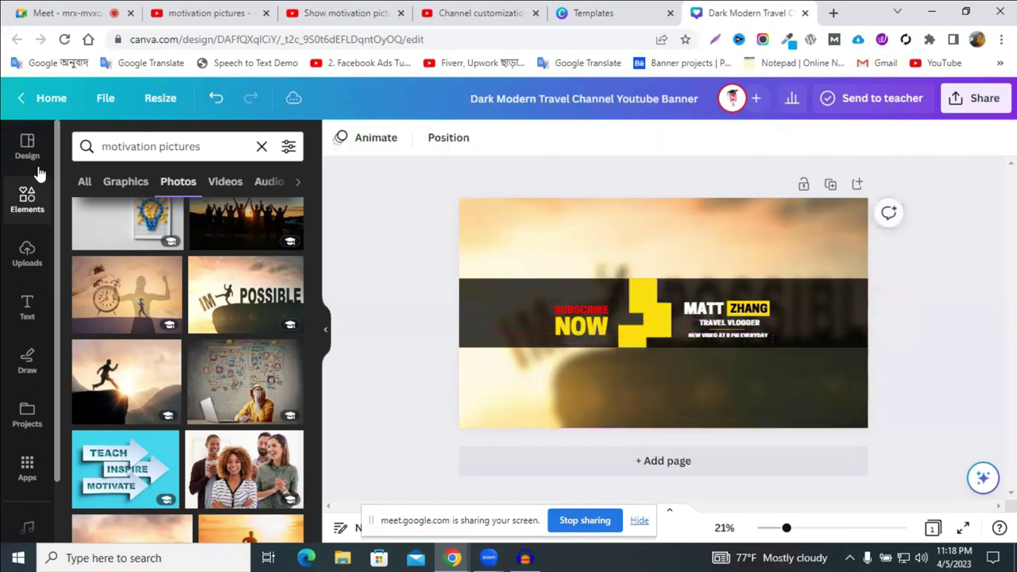
- Add the circular frame with a ring border from the full Frames collection to the banner
{"action": "left_click", "coordinate": [27, 256]}
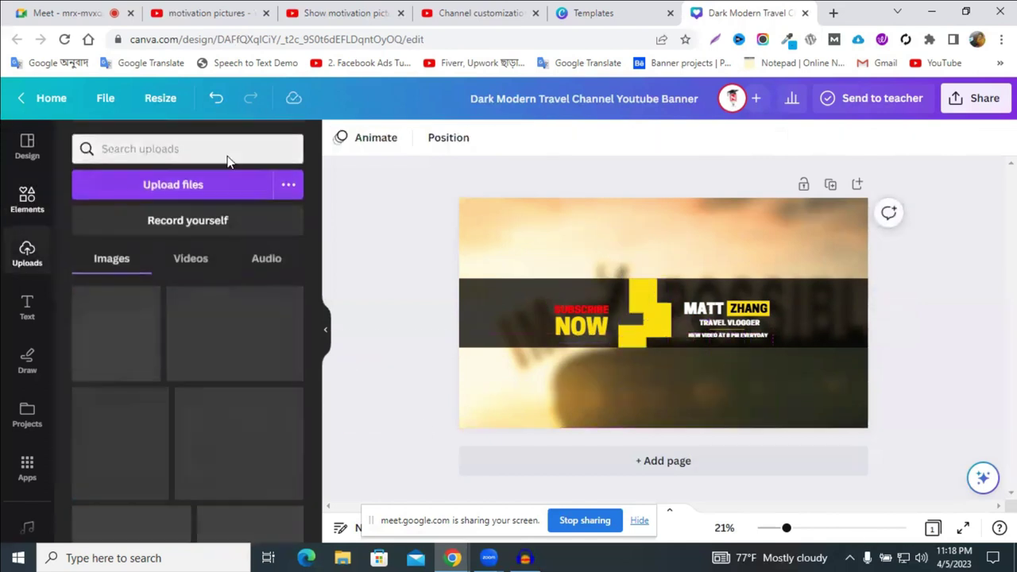
{"action": "left_click", "coordinate": [27, 198]}
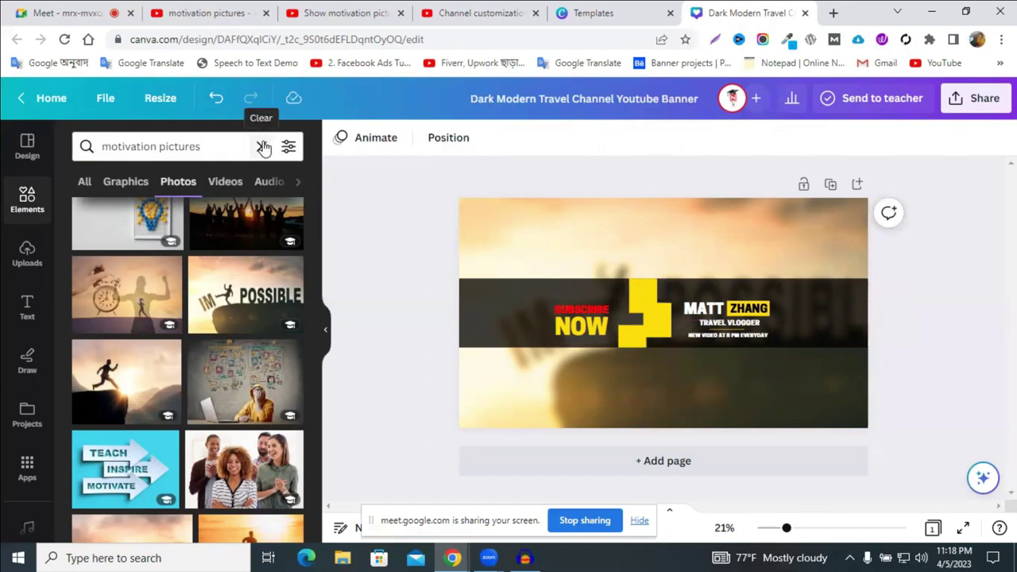
{"action": "left_click", "coordinate": [263, 148]}
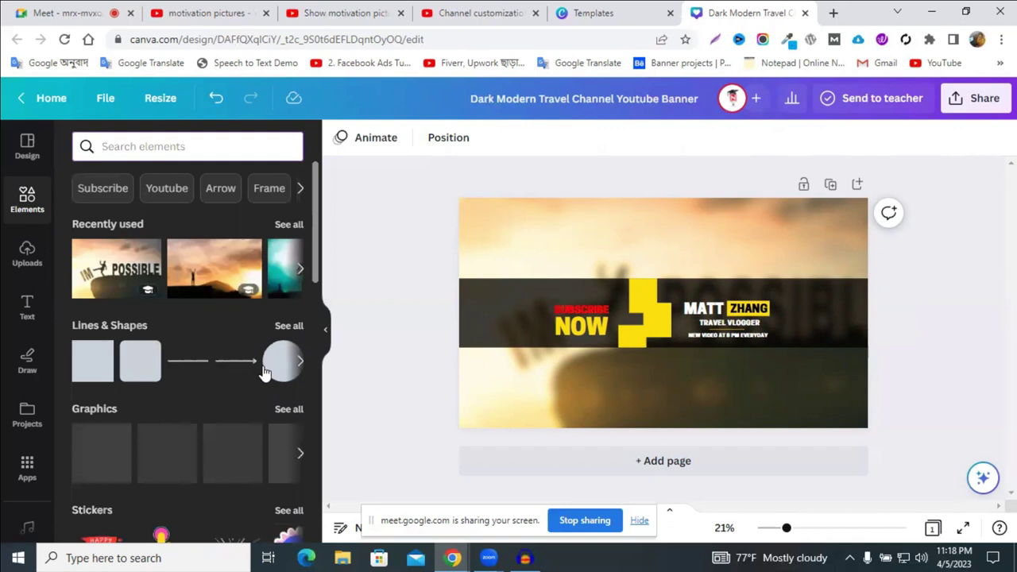
{"action": "scroll", "coordinate": [277, 350], "scroll_direction": "down", "scroll_amount": 10}
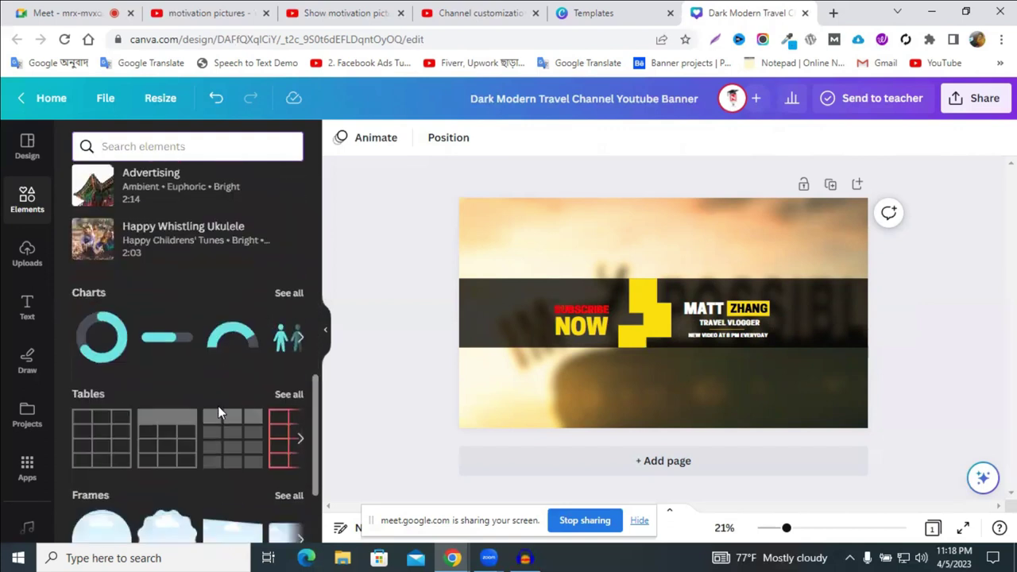
{"action": "scroll", "coordinate": [112, 412], "scroll_direction": "down", "scroll_amount": 1}
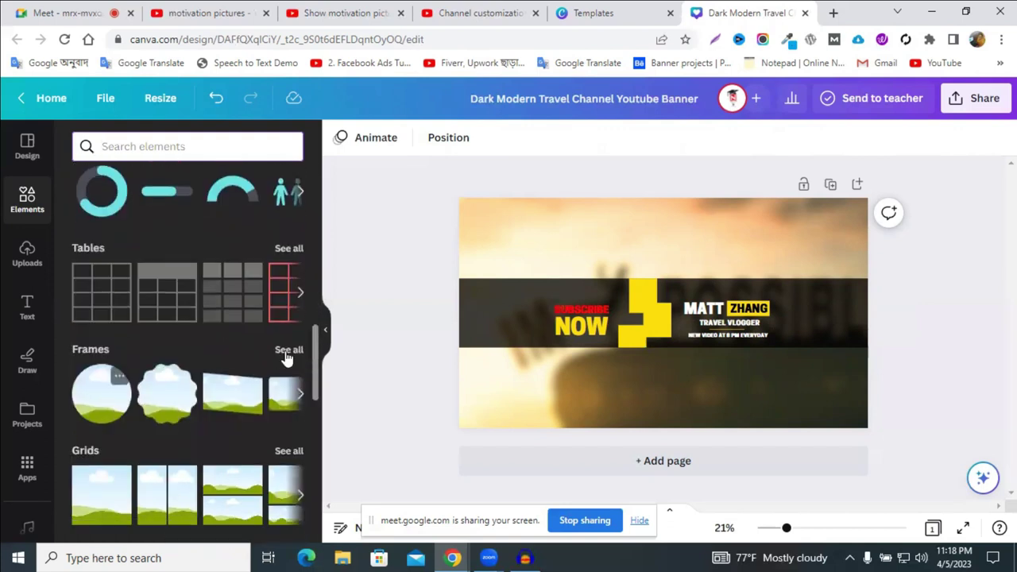
{"action": "left_click", "coordinate": [288, 351]}
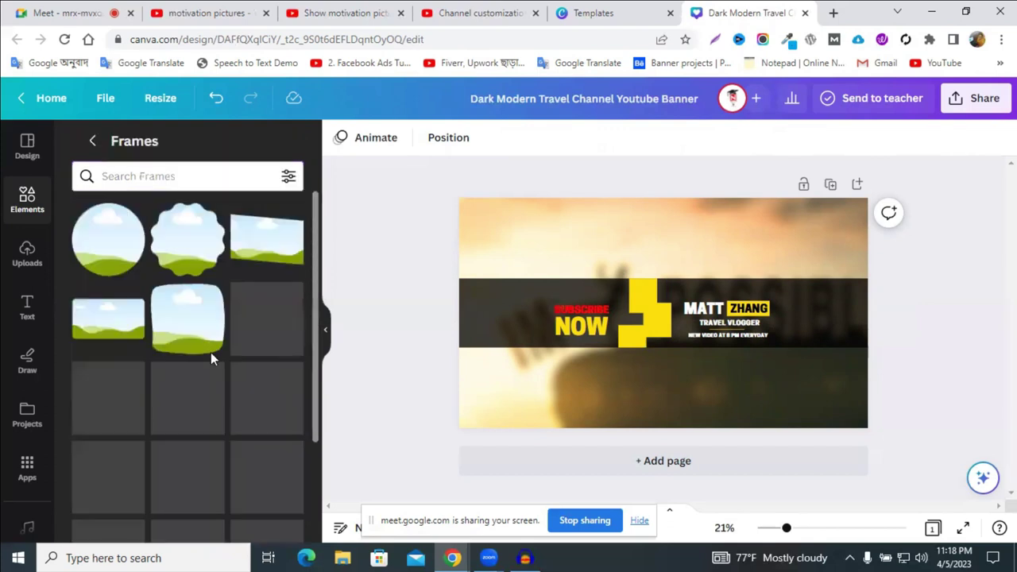
{"action": "scroll", "coordinate": [205, 345], "scroll_direction": "down", "scroll_amount": 1}
{"action": "scroll", "coordinate": [205, 344], "scroll_direction": "down", "scroll_amount": 1}
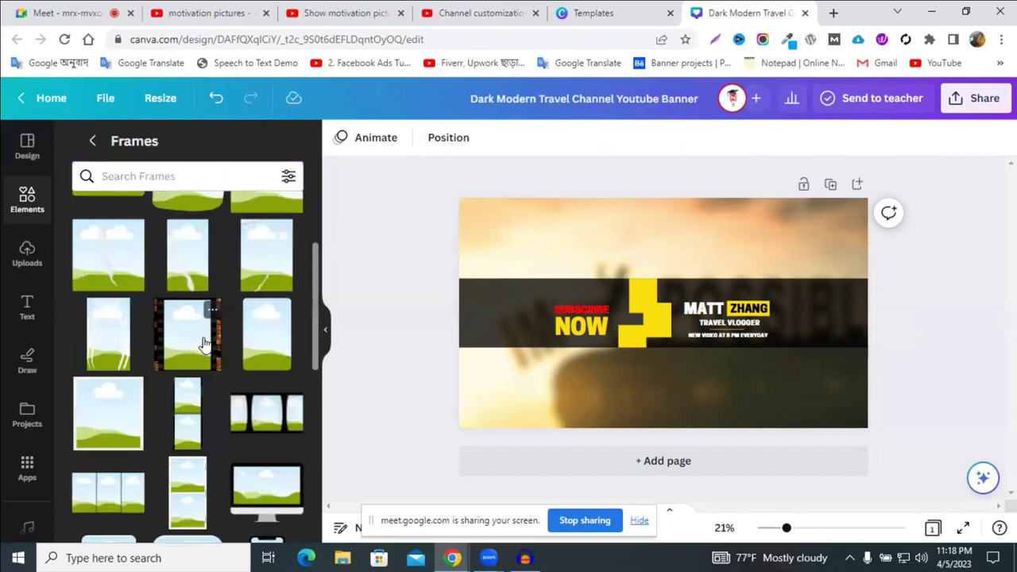
{"action": "scroll", "coordinate": [205, 343], "scroll_direction": "down", "scroll_amount": 3}
{"action": "scroll", "coordinate": [205, 343], "scroll_direction": "down", "scroll_amount": 4}
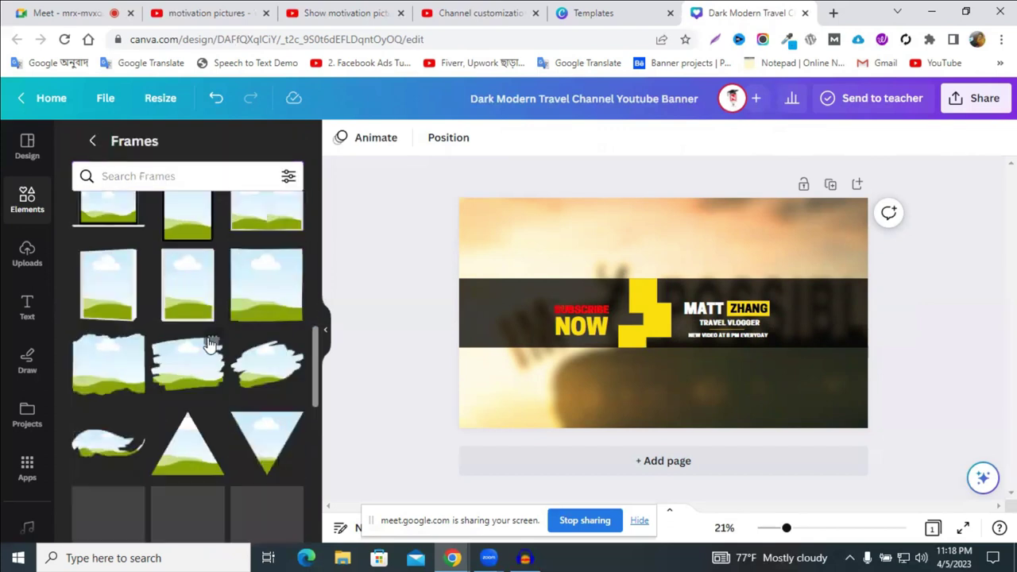
{"action": "scroll", "coordinate": [210, 346], "scroll_direction": "down", "scroll_amount": 2}
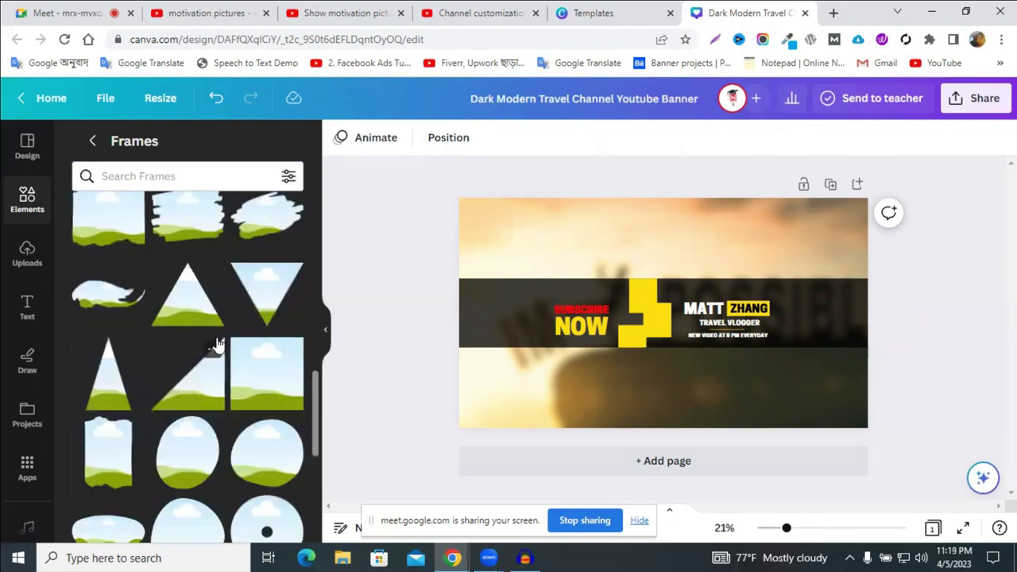
{"action": "scroll", "coordinate": [219, 346], "scroll_direction": "down", "scroll_amount": 4}
{"action": "scroll", "coordinate": [220, 347], "scroll_direction": "down", "scroll_amount": 2}
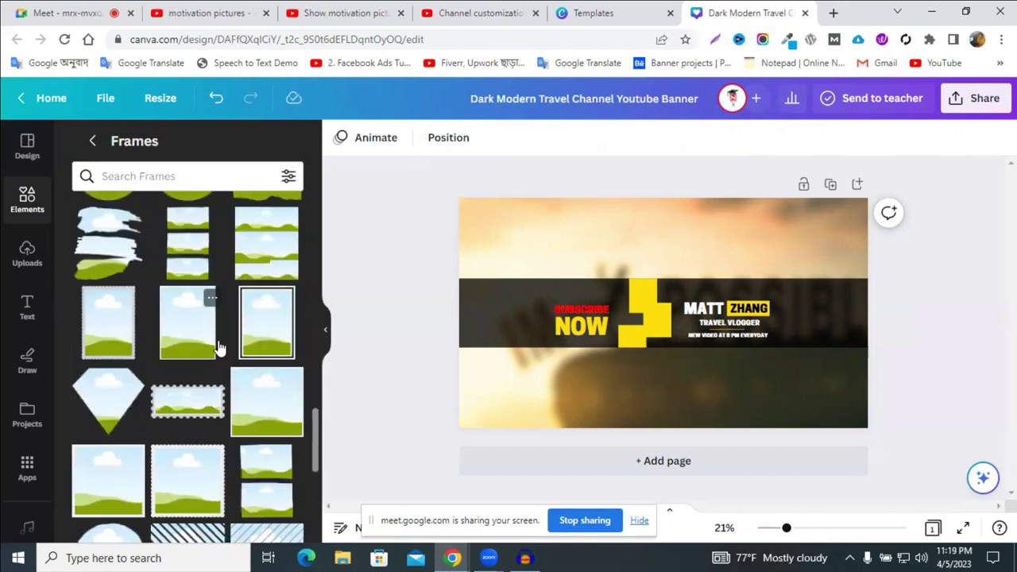
{"action": "scroll", "coordinate": [186, 370], "scroll_direction": "down", "scroll_amount": 2}
{"action": "scroll", "coordinate": [166, 355], "scroll_direction": "down", "scroll_amount": 2}
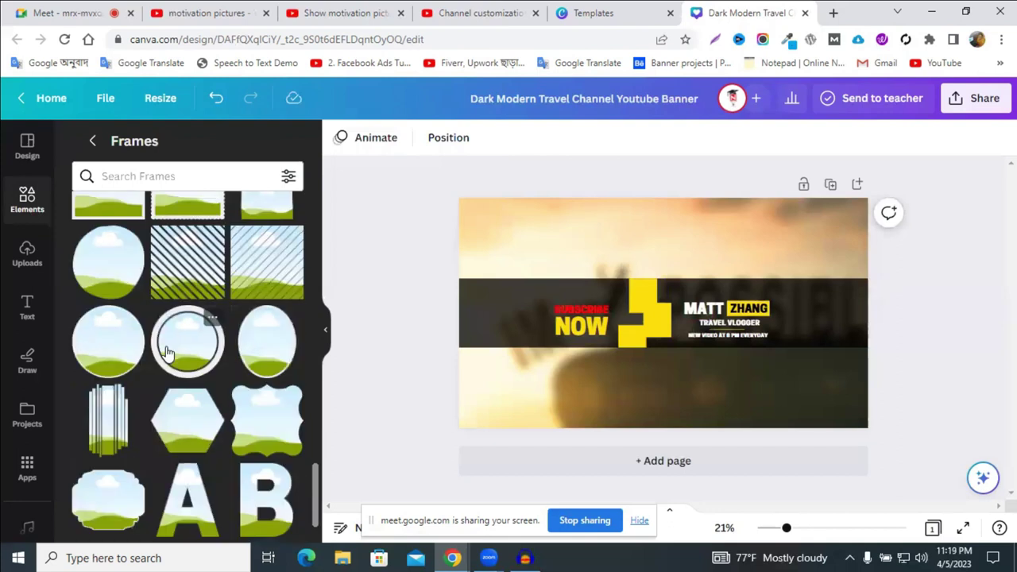
{"action": "left_click", "coordinate": [167, 352]}
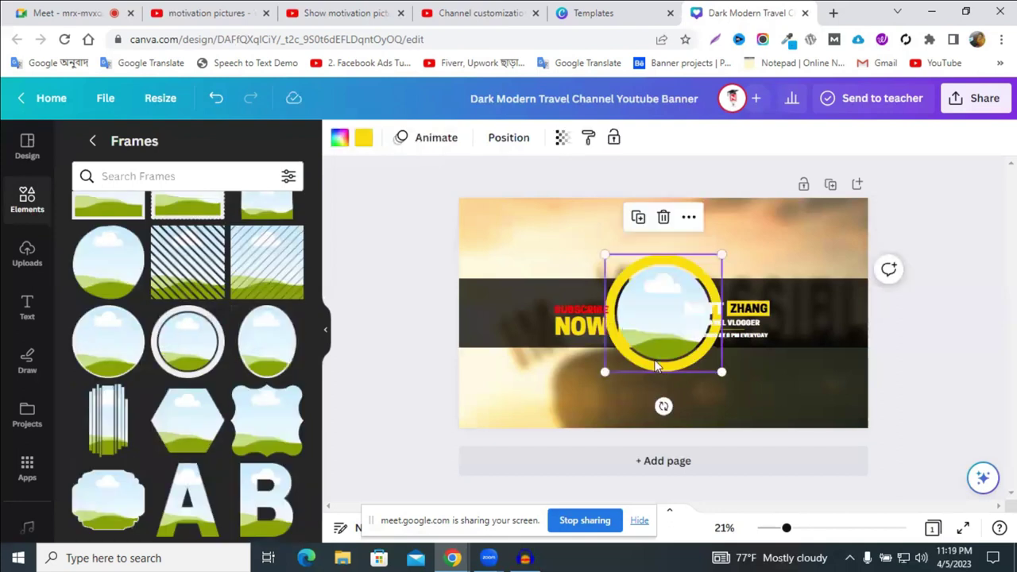
- Shrink the circular frame to fit the dark strip and place it between the SUBSCRIBE NOW text and the channel name
{"action": "key", "text": "Delete"}
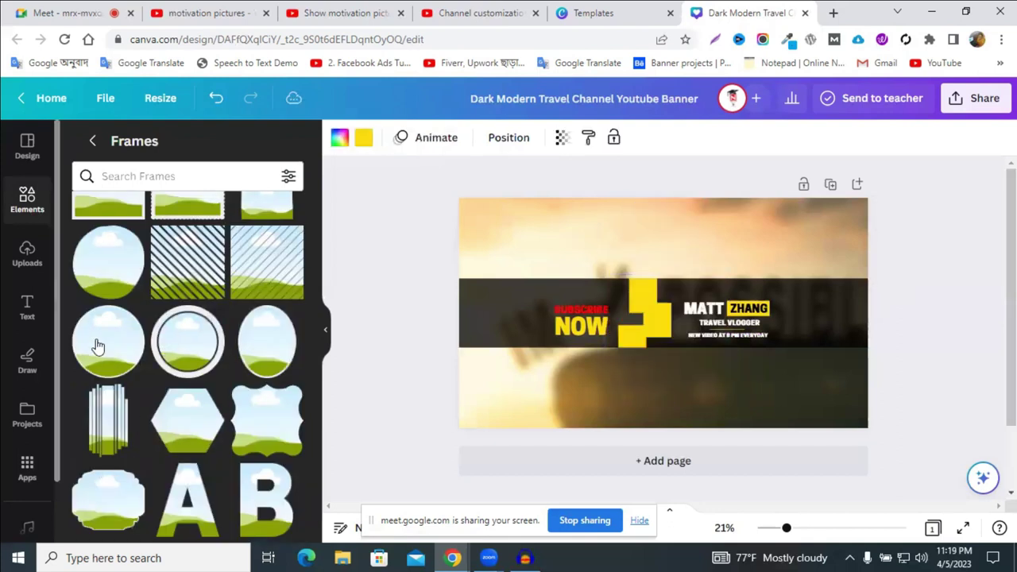
{"action": "key", "text": "ctrl+z"}
{"action": "left_click_drag", "start_coordinate": [720, 373], "coordinate": [642, 315]}
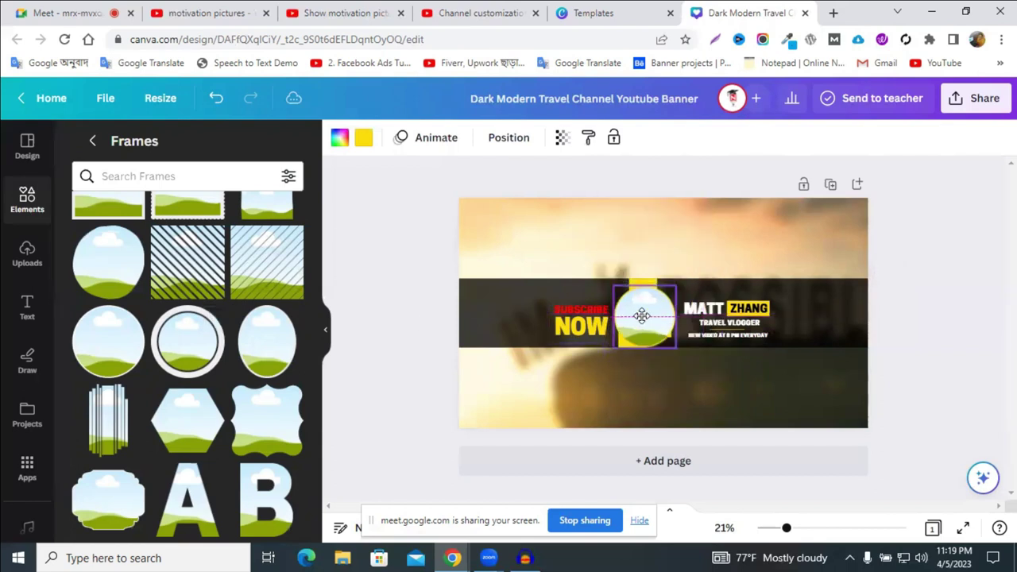
{"action": "left_click", "coordinate": [413, 266]}
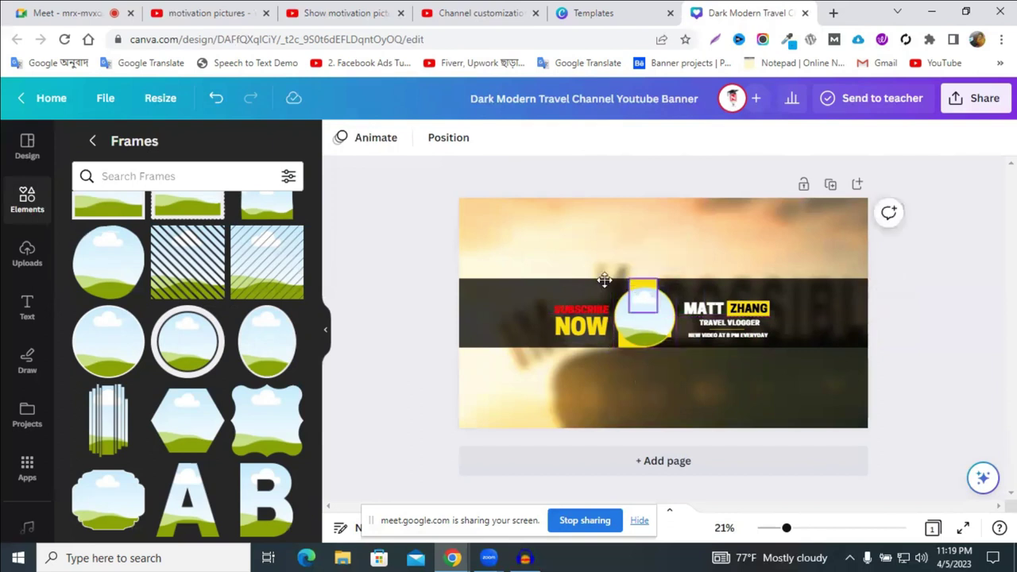
- Spread the yellow squares apart in the middle of the strip and center the circular frame over them
{"action": "left_click_drag", "start_coordinate": [624, 278], "coordinate": [628, 319]}
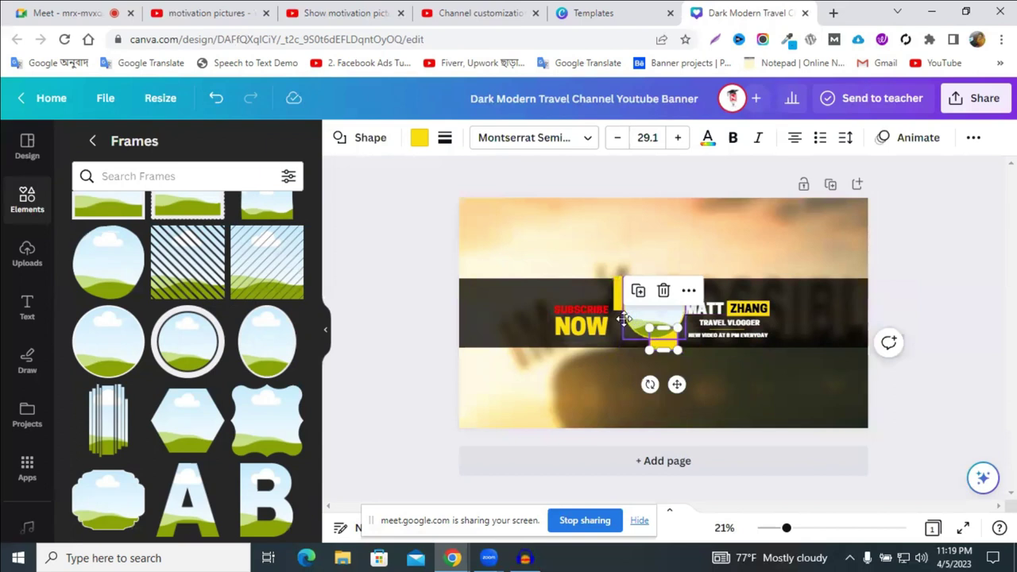
{"action": "left_click", "coordinate": [621, 319]}
{"action": "left_click_drag", "start_coordinate": [533, 338], "coordinate": [533, 338]}
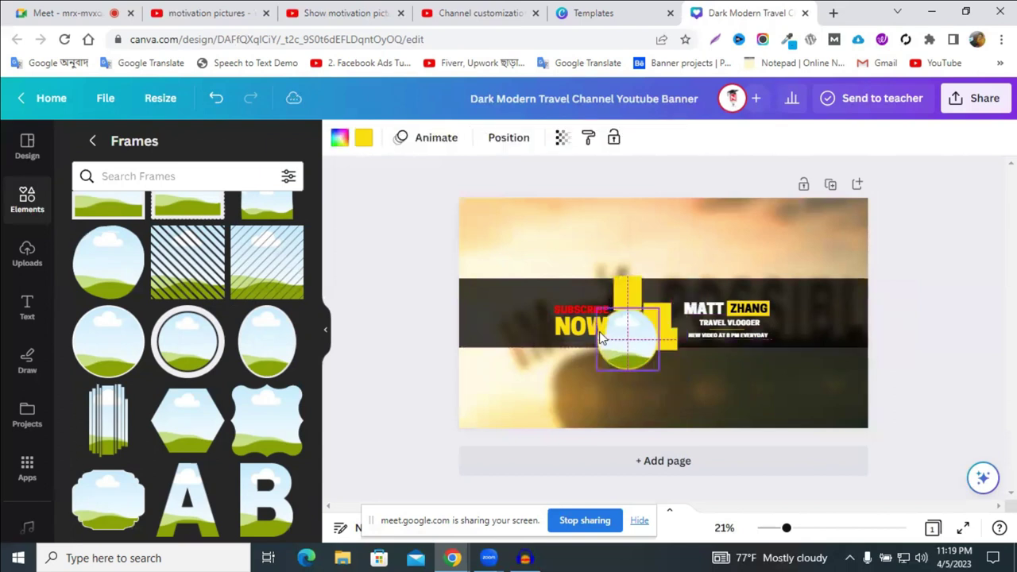
{"action": "left_click_drag", "start_coordinate": [656, 322], "coordinate": [650, 296]}
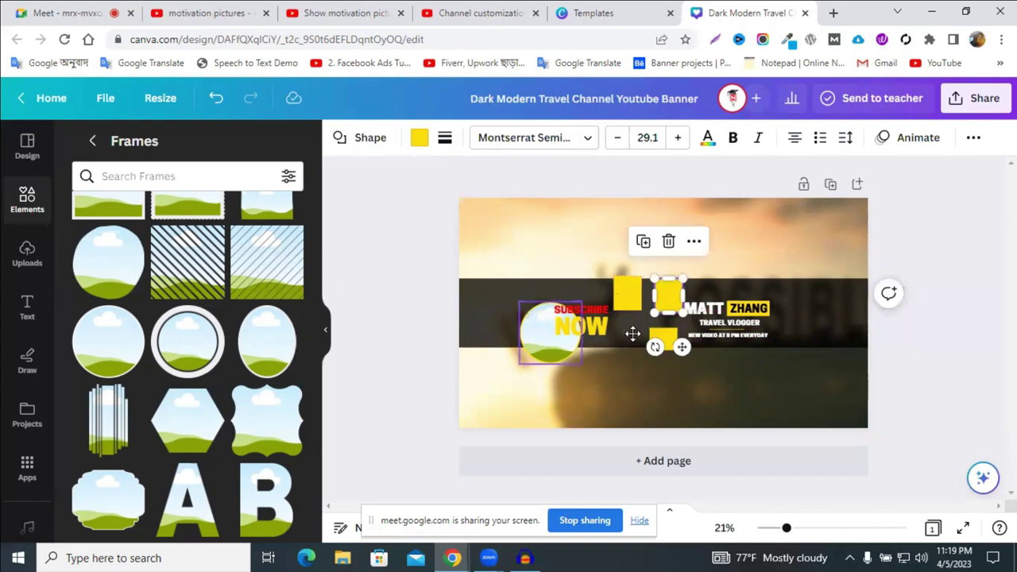
{"action": "left_click_drag", "start_coordinate": [536, 342], "coordinate": [645, 322]}
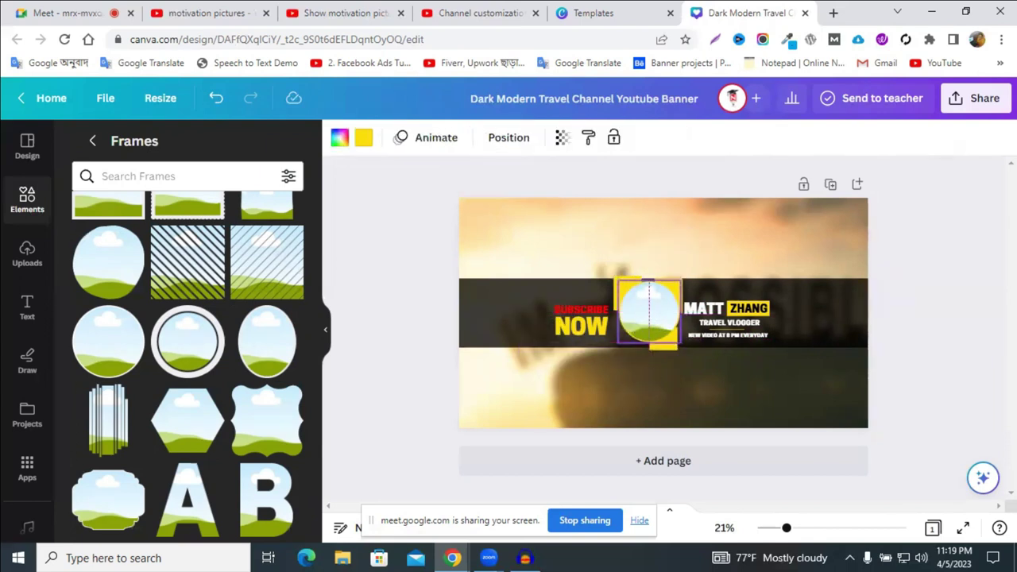
{"action": "left_click", "coordinate": [686, 345]}
{"action": "key", "text": "Escape"}
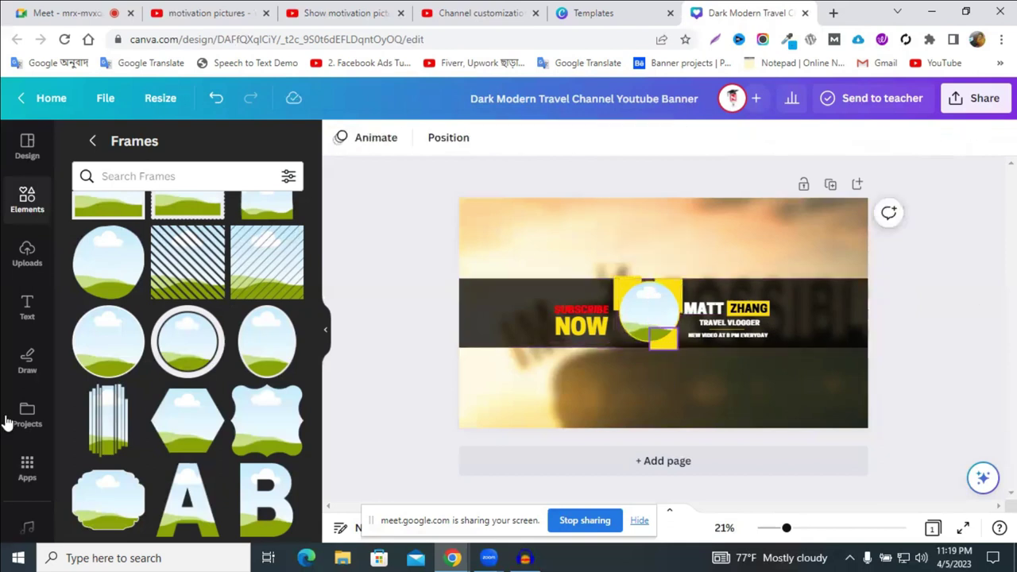
- Upload the "motivation pictures" logo from the Downloads folder and place it inside the circular frame
{"action": "left_click", "coordinate": [636, 312]}
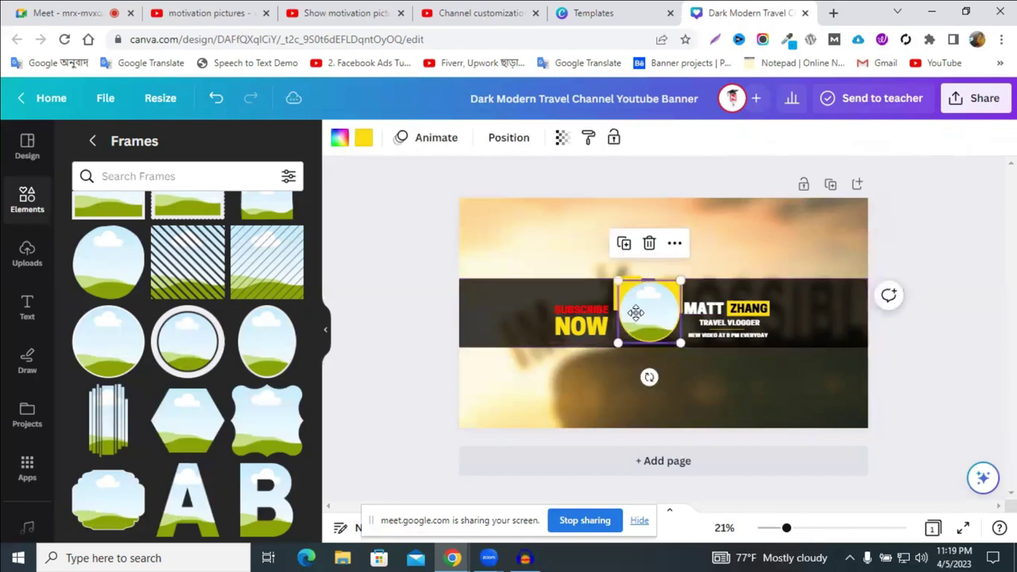
{"action": "left_click", "coordinate": [17, 256]}
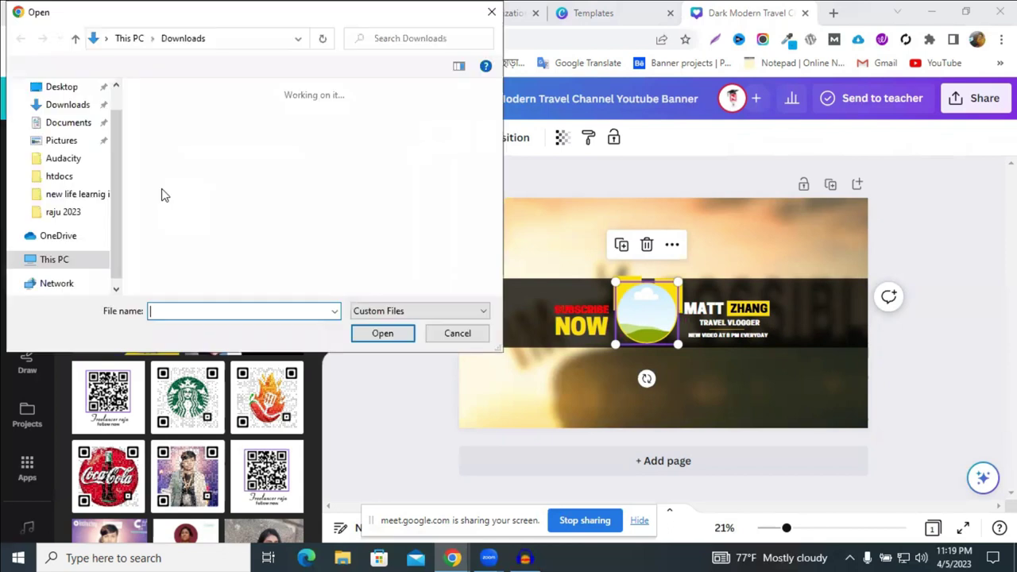
{"action": "left_click", "coordinate": [163, 153]}
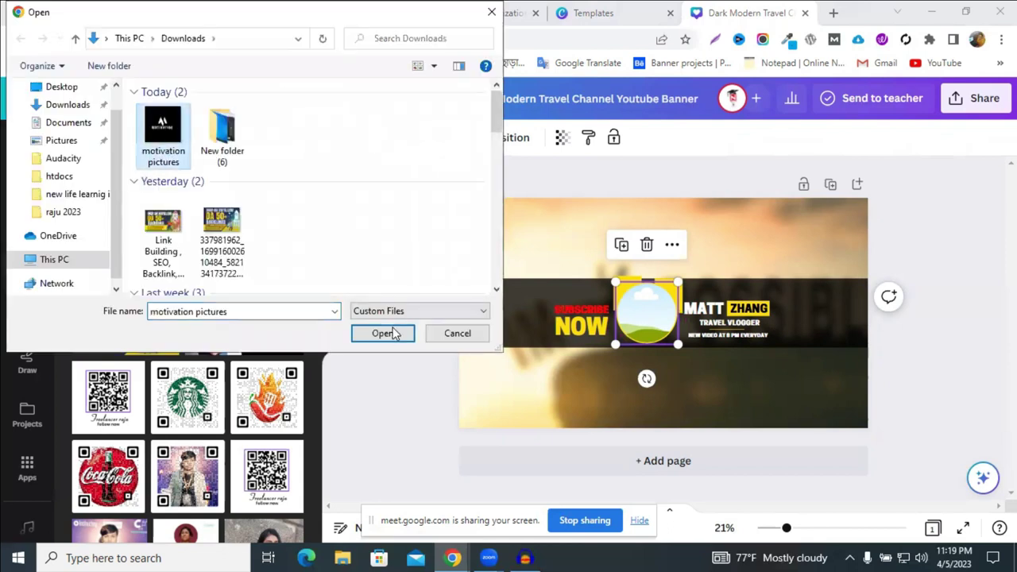
{"action": "left_click", "coordinate": [390, 333]}
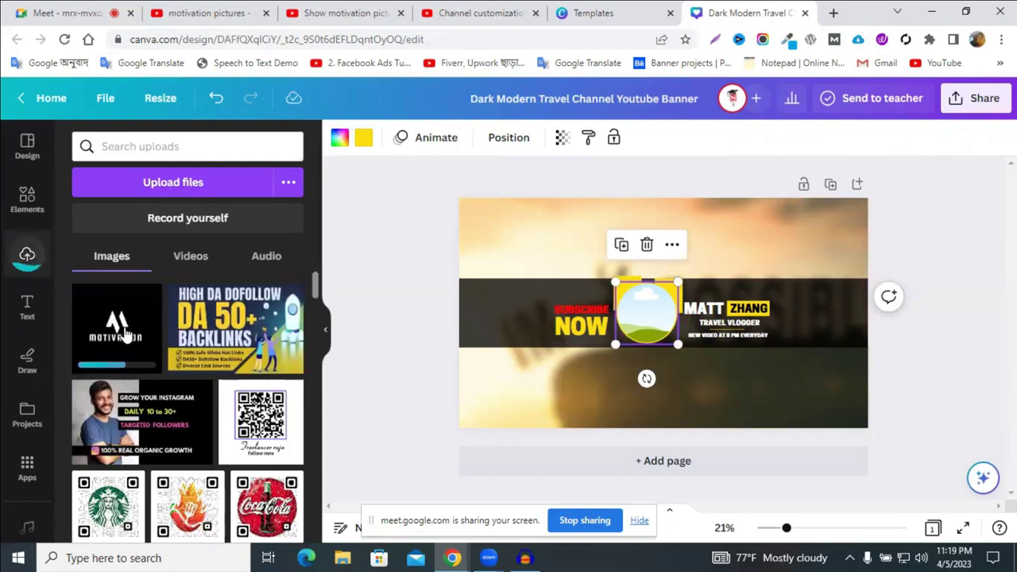
{"action": "left_click_drag", "start_coordinate": [676, 278], "coordinate": [653, 321]}
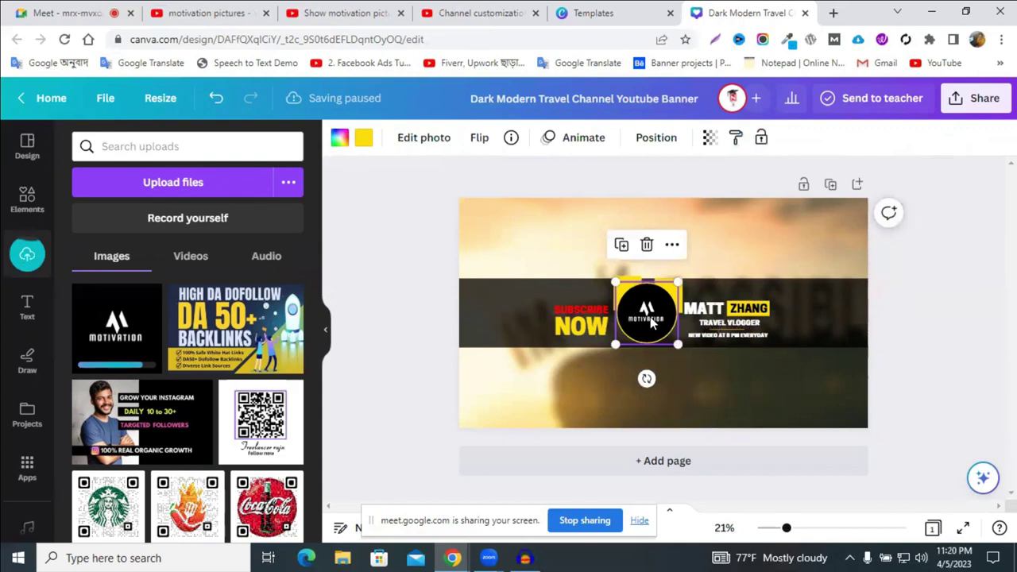
- Enlarge the logo inside the circular frame and reposition it so it sits centered within the ring
{"action": "double_click", "coordinate": [648, 315]}
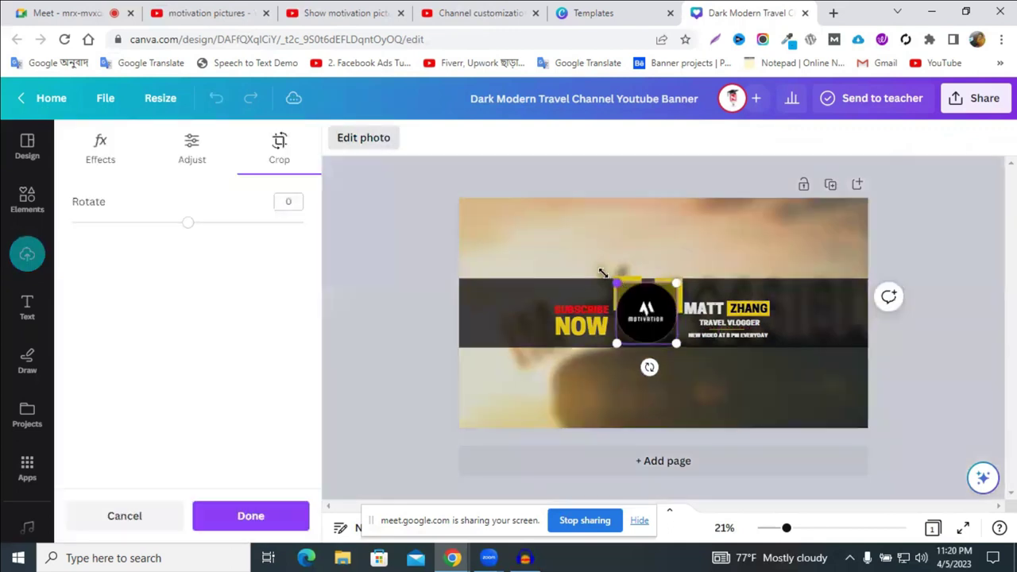
{"action": "left_click_drag", "start_coordinate": [598, 269], "coordinate": [581, 252]}
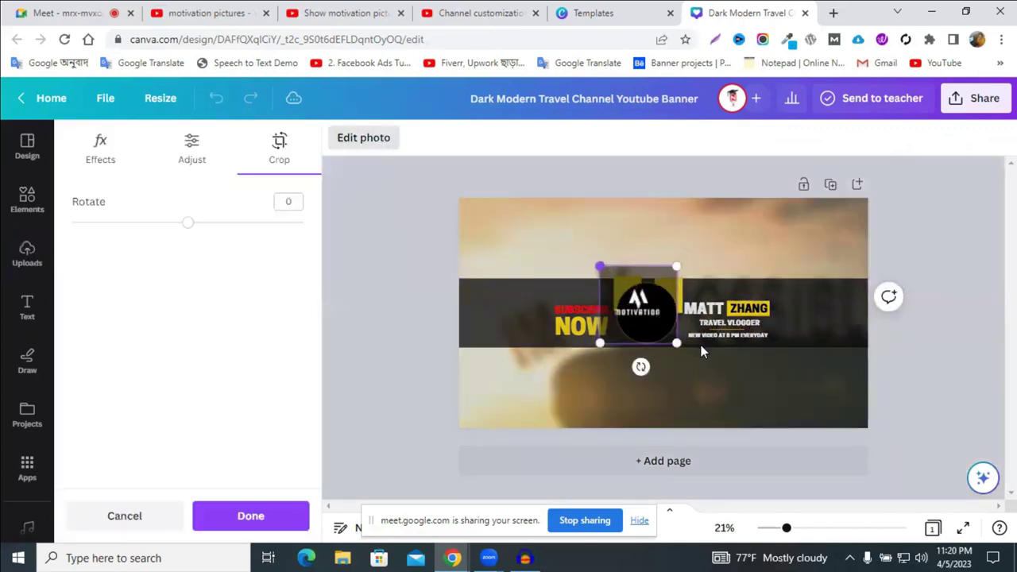
{"action": "left_click_drag", "start_coordinate": [666, 326], "coordinate": [675, 329]}
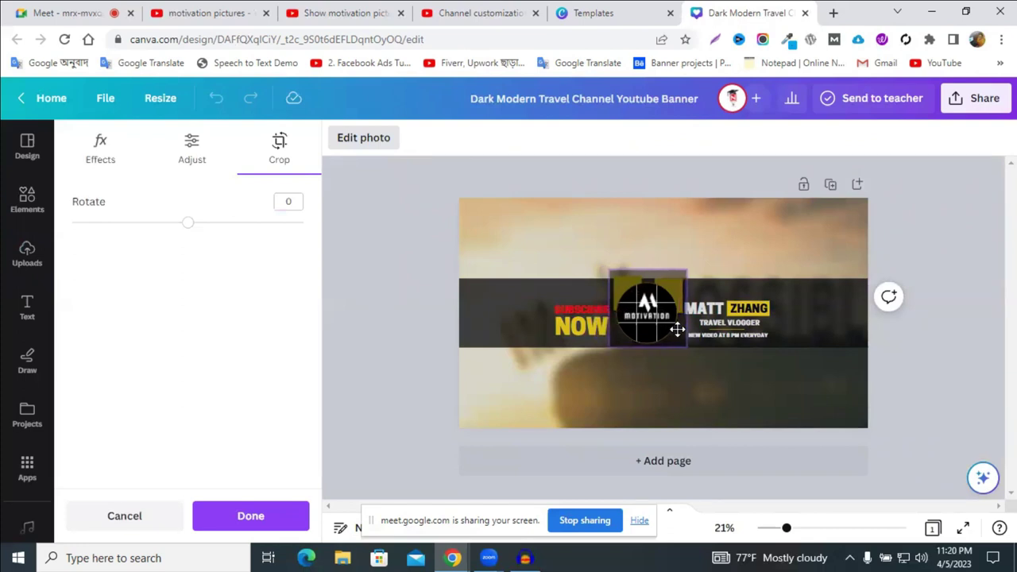
{"action": "left_click", "coordinate": [956, 342]}
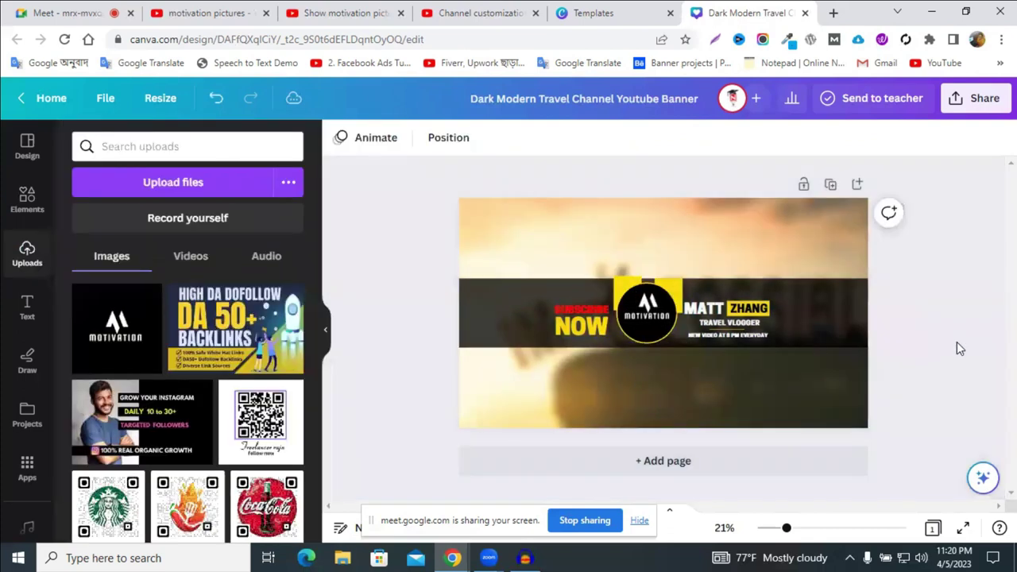
{"action": "left_click", "coordinate": [649, 317]}
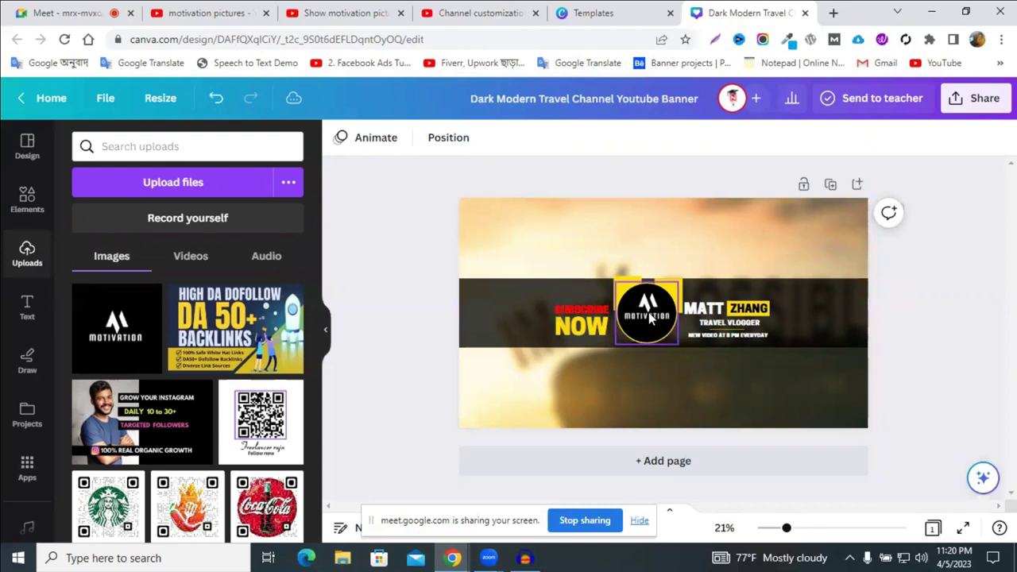
{"action": "double_click", "coordinate": [648, 316]}
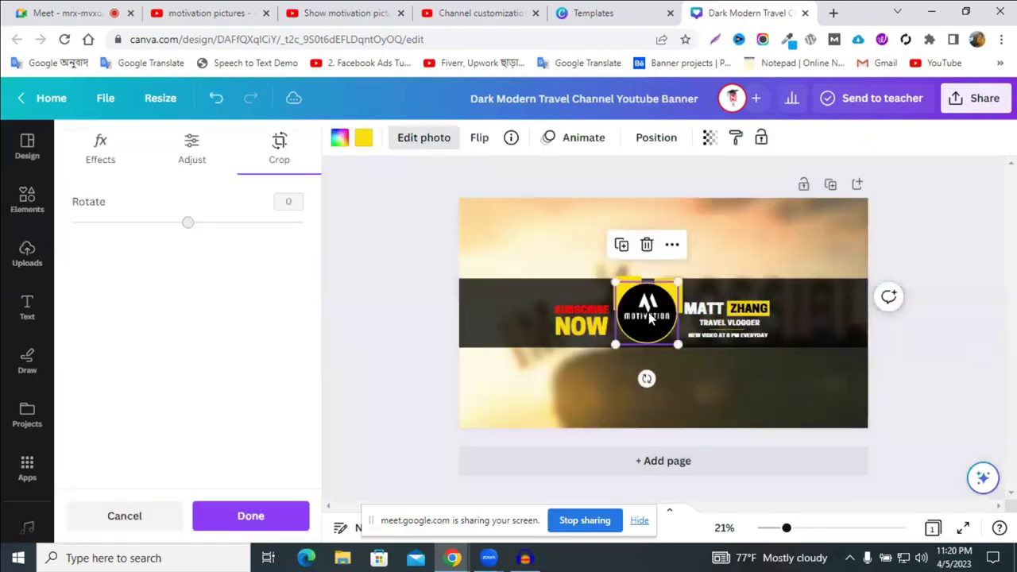
{"action": "left_click_drag", "start_coordinate": [649, 311], "coordinate": [651, 327]}
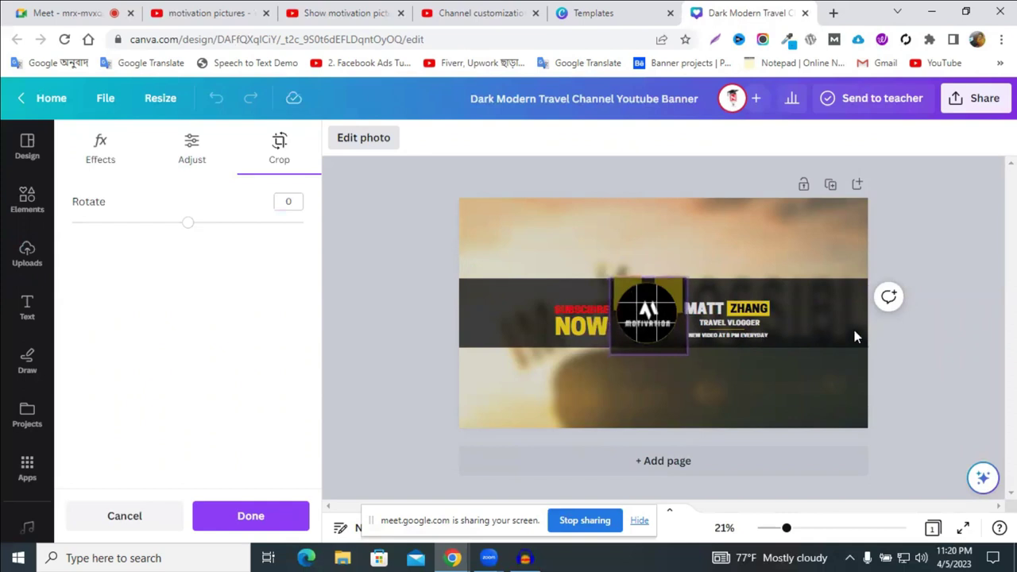
{"action": "left_click", "coordinate": [916, 341]}
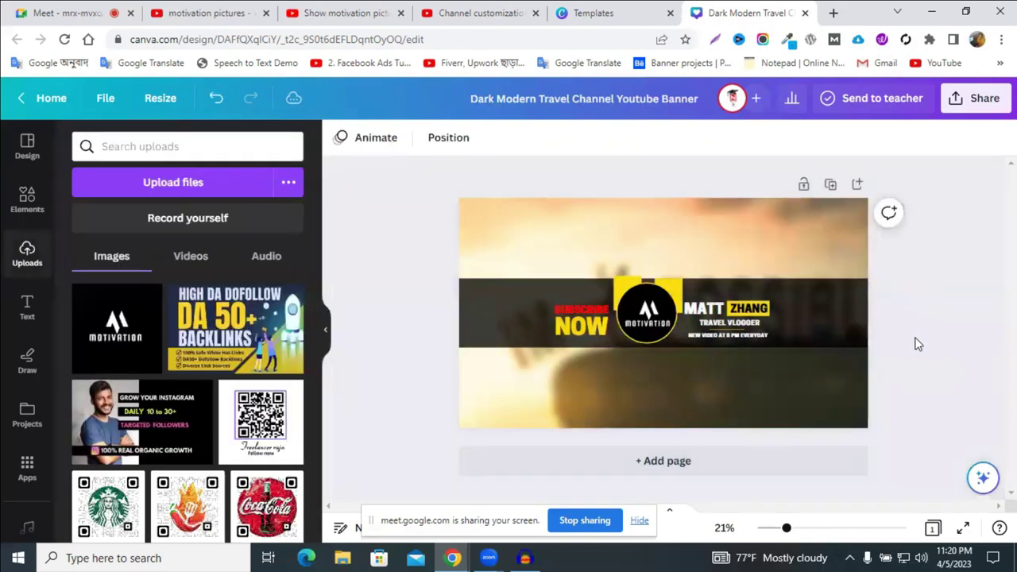
- Replace the white first word of the channel name beside the logo with "SHOW"
{"action": "left_click", "coordinate": [622, 287]}
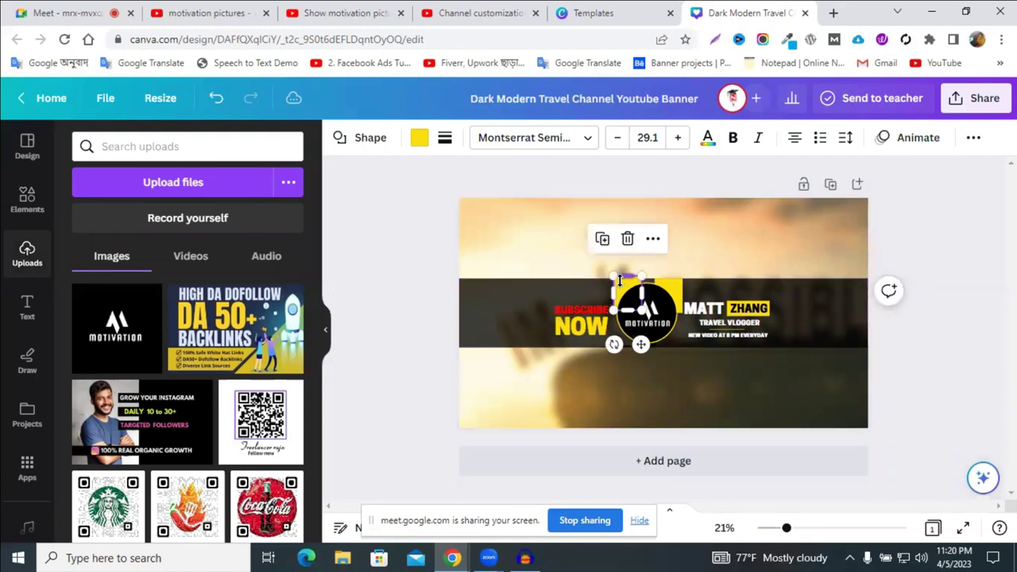
{"action": "left_click", "coordinate": [717, 316]}
{"action": "double_click", "coordinate": [715, 314]}
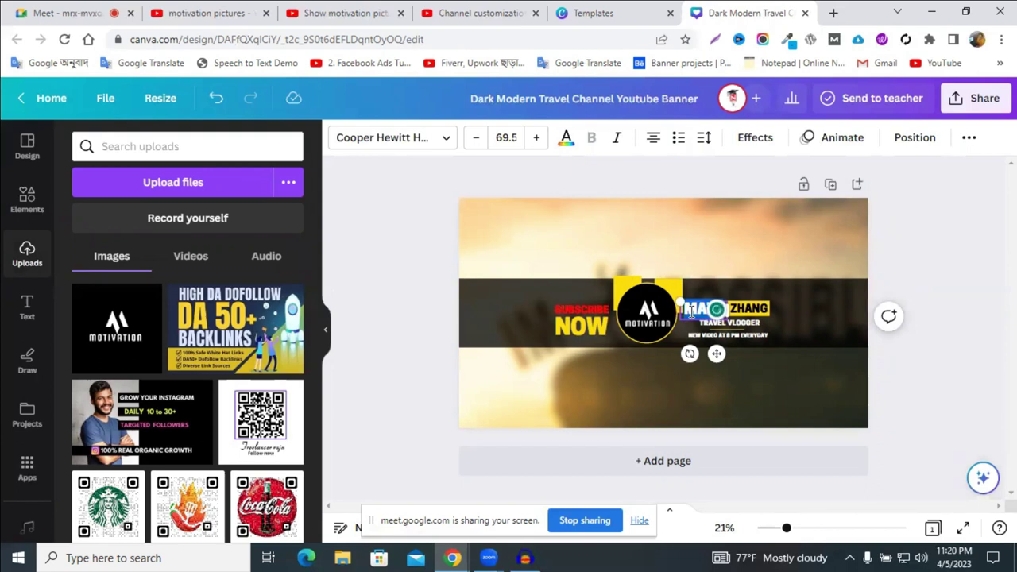
{"action": "left_click", "coordinate": [935, 352]}
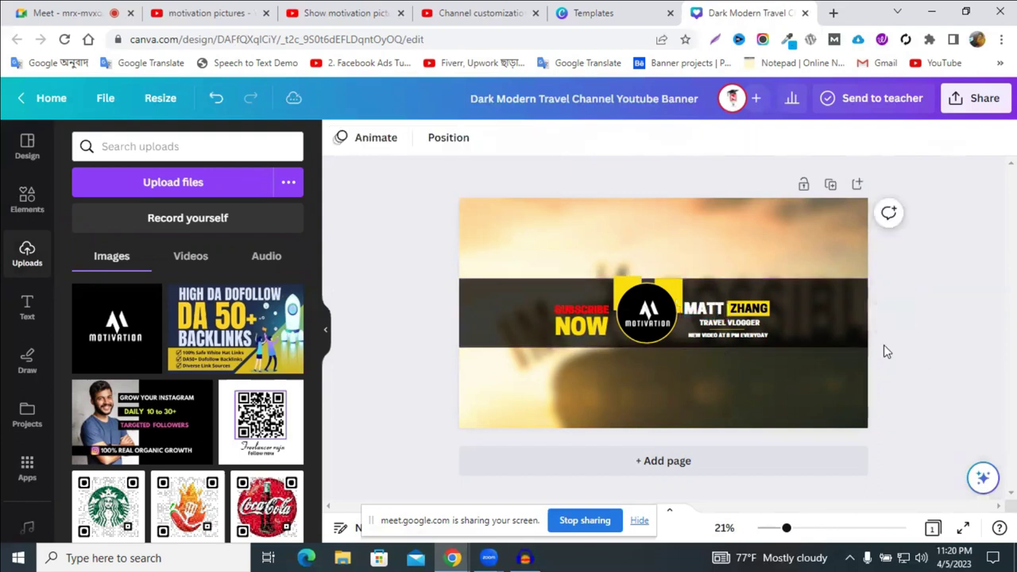
{"action": "left_click", "coordinate": [701, 310]}
{"action": "double_click", "coordinate": [700, 309]}
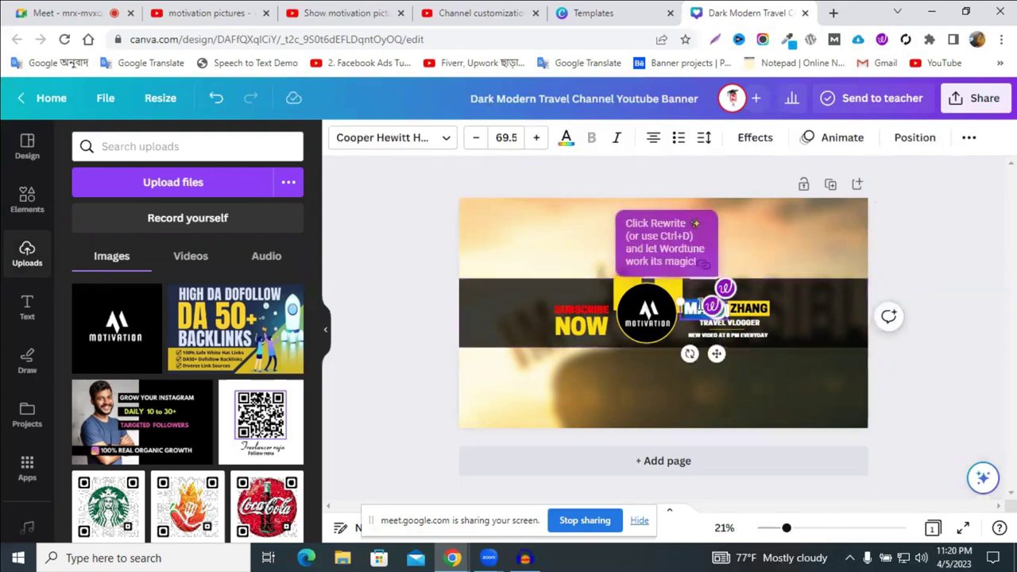
{"action": "type", "text": "SHOW"}
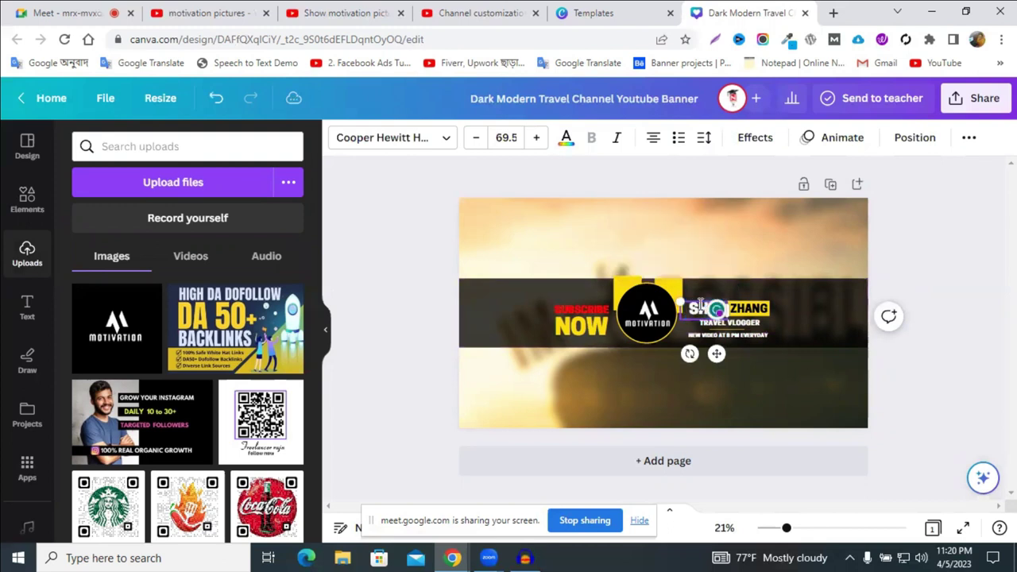
{"action": "left_click", "coordinate": [940, 320]}
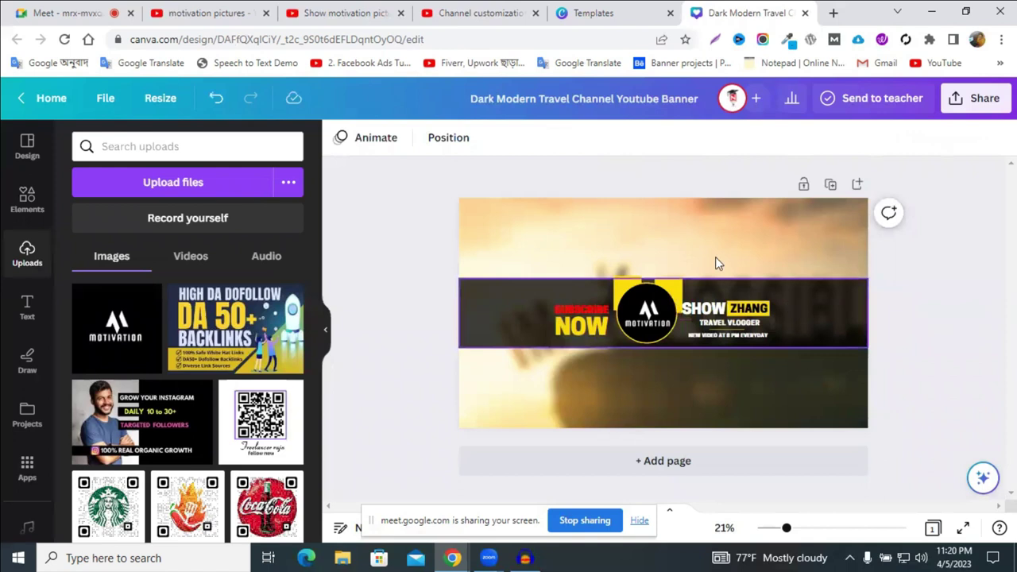
- Lock the dark strip behind the banner text
{"action": "left_click", "coordinate": [712, 286]}
{"action": "right_click", "coordinate": [699, 336]}
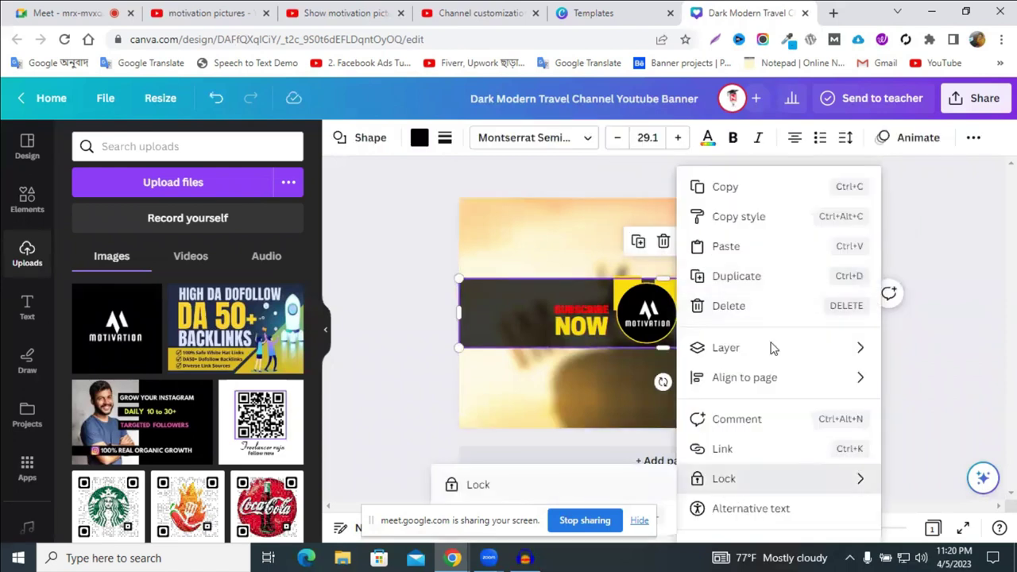
{"action": "key", "text": "alt+shift+l"}
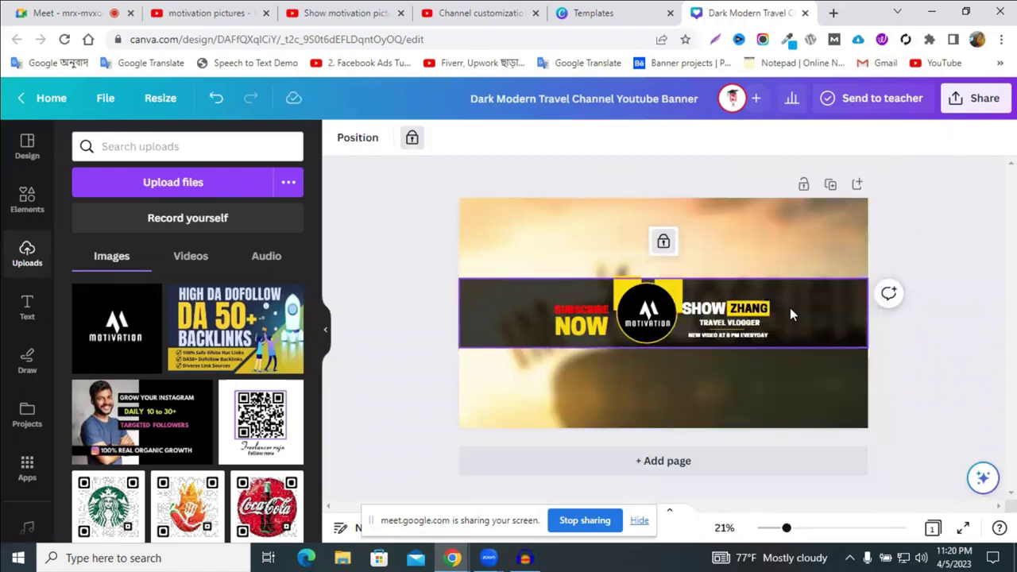
- Shift "SHOW" and the yellow name label slightly to the right, away from the circular logo
{"action": "left_click", "coordinate": [724, 314]}
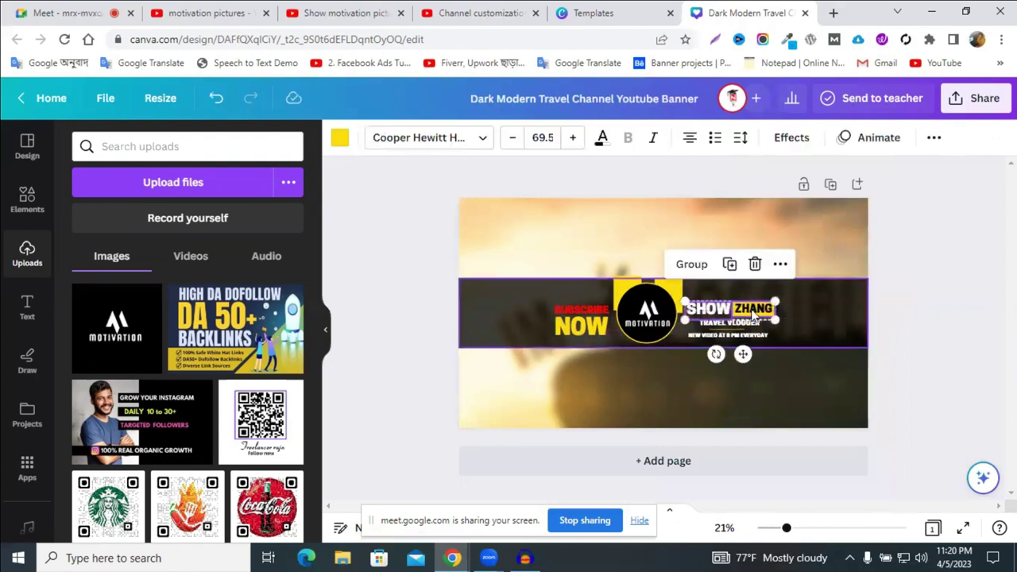
{"action": "left_click", "coordinate": [753, 314]}
{"action": "left_click_drag", "start_coordinate": [752, 314], "coordinate": [739, 317]}
{"action": "left_click", "coordinate": [807, 318]}
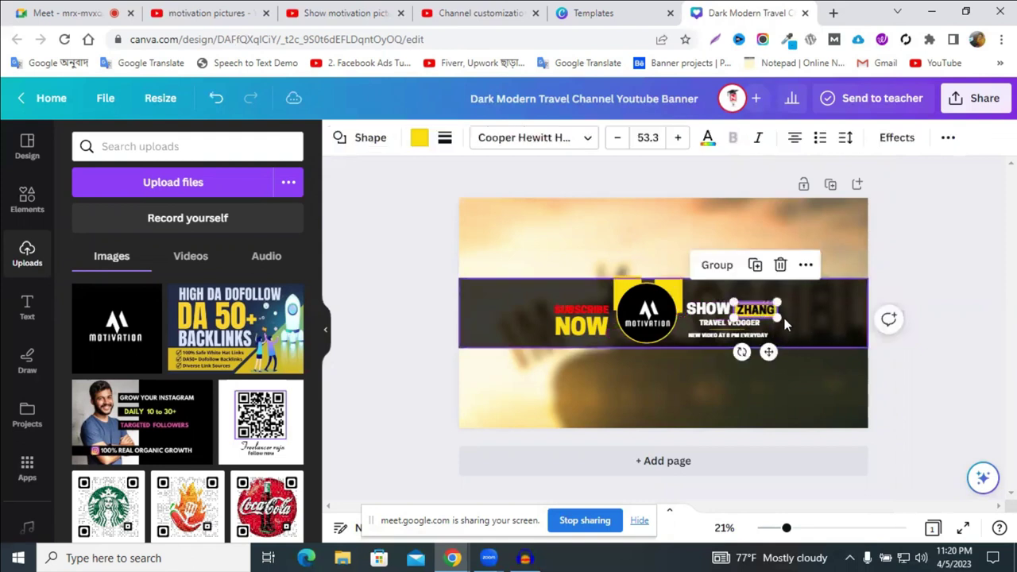
- Widen the yellow box beside "SHOW" to the right, keeping the black name text on its left end
{"action": "left_click", "coordinate": [784, 323]}
{"action": "left_click", "coordinate": [783, 338]}
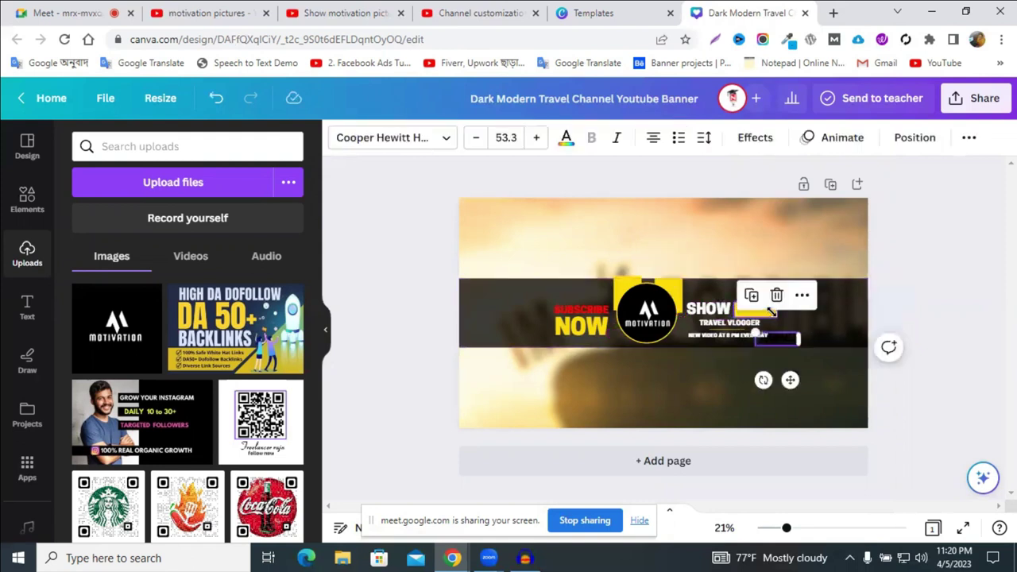
{"action": "left_click", "coordinate": [770, 313]}
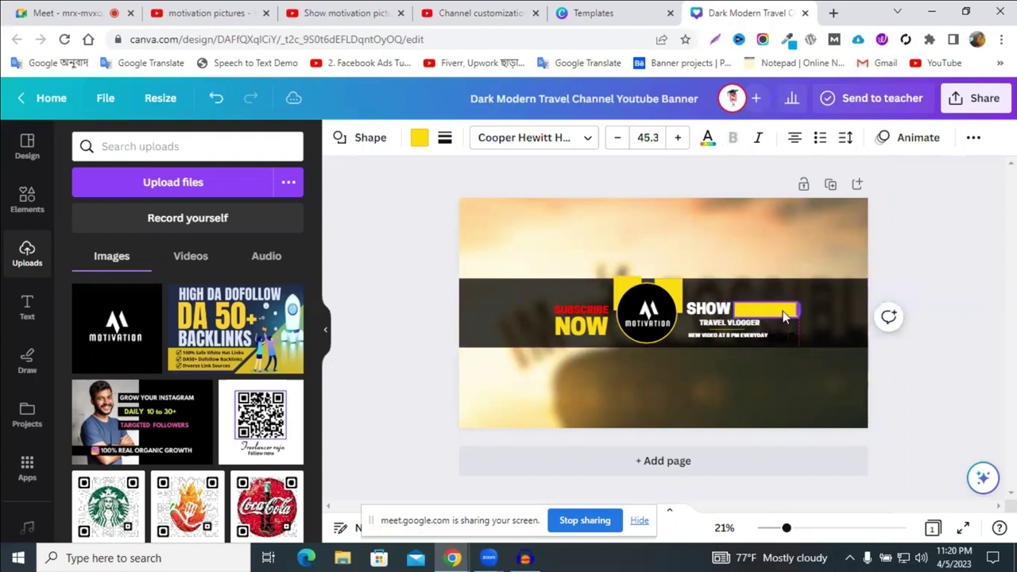
{"action": "left_click_drag", "start_coordinate": [783, 316], "coordinate": [818, 315]}
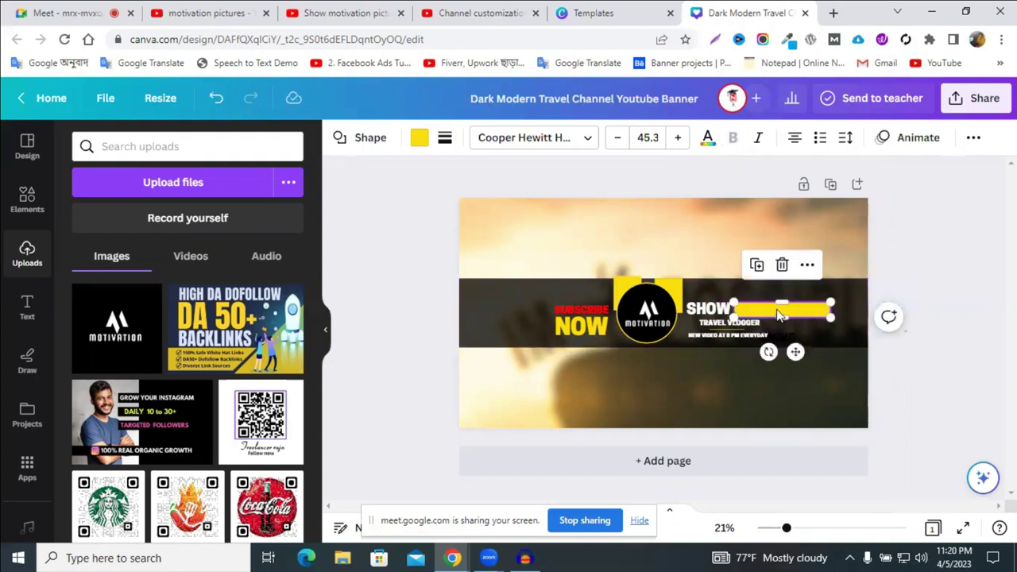
{"action": "mouse_move", "coordinate": [779, 314]}
{"action": "left_mouse_down"}
{"action": "mouse_move", "coordinate": [784, 346]}
{"action": "mouse_move", "coordinate": [776, 310]}
{"action": "mouse_move", "coordinate": [760, 308]}
{"action": "mouse_move", "coordinate": [763, 316]}
{"action": "left_mouse_up"}
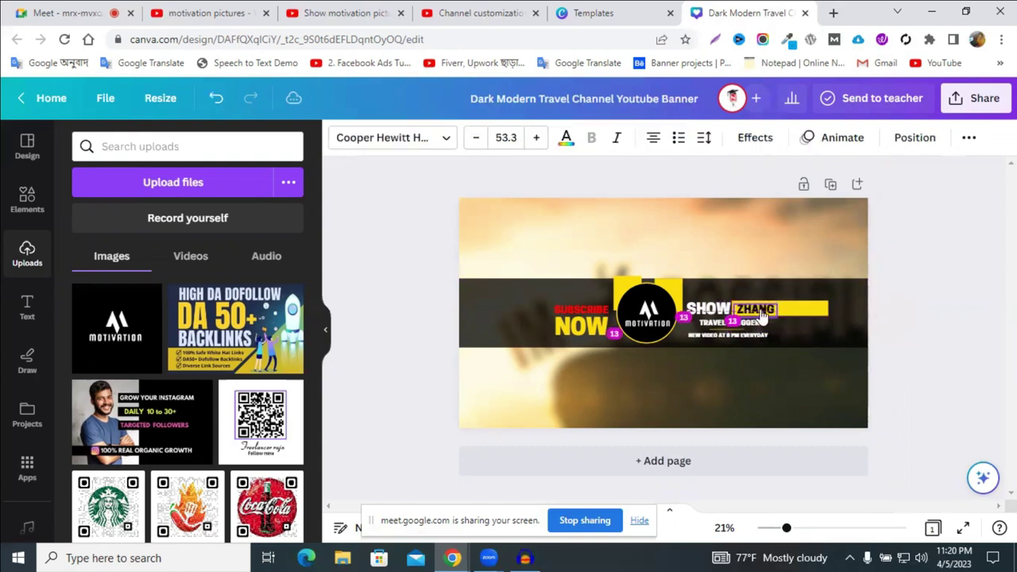
- Replace the black name on the yellow box with the pasted "MOTIVATION PICTURES" and cut "PICTURES" out of it
{"action": "double_click", "coordinate": [763, 316]}
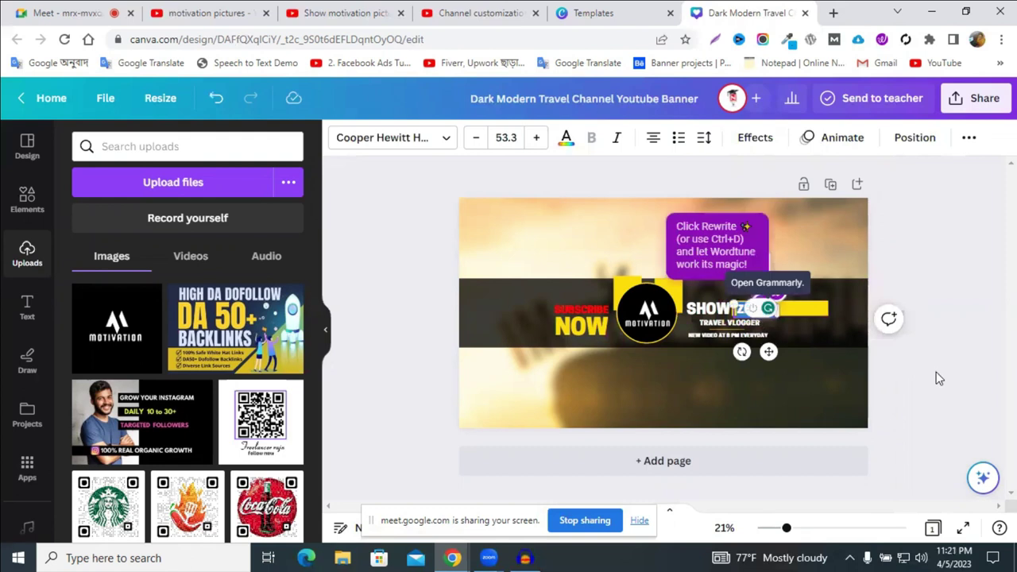
{"action": "key", "text": "ctrl+v"}
{"action": "left_click_drag", "start_coordinate": [882, 338], "coordinate": [866, 338]}
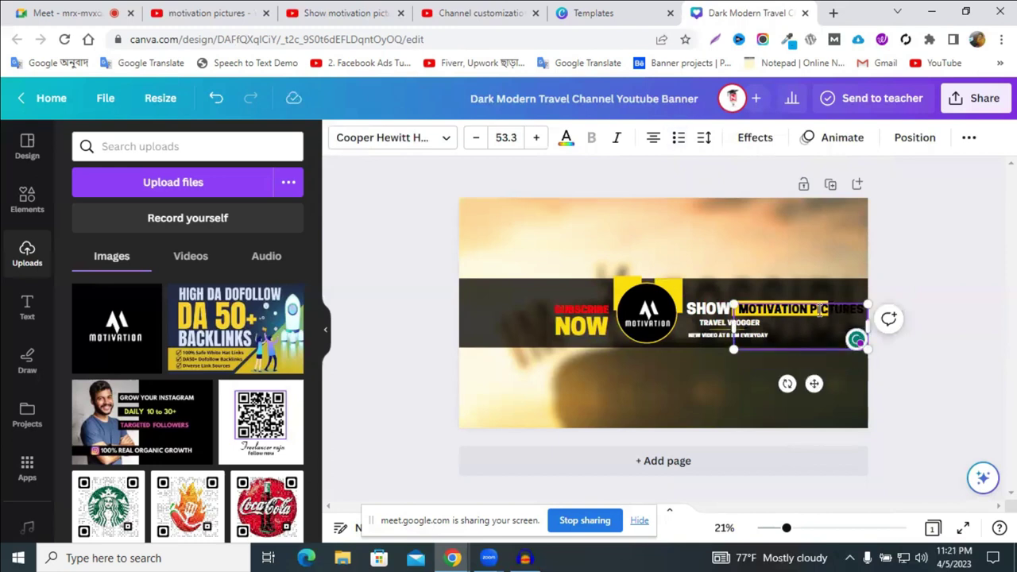
{"action": "double_click", "coordinate": [816, 309]}
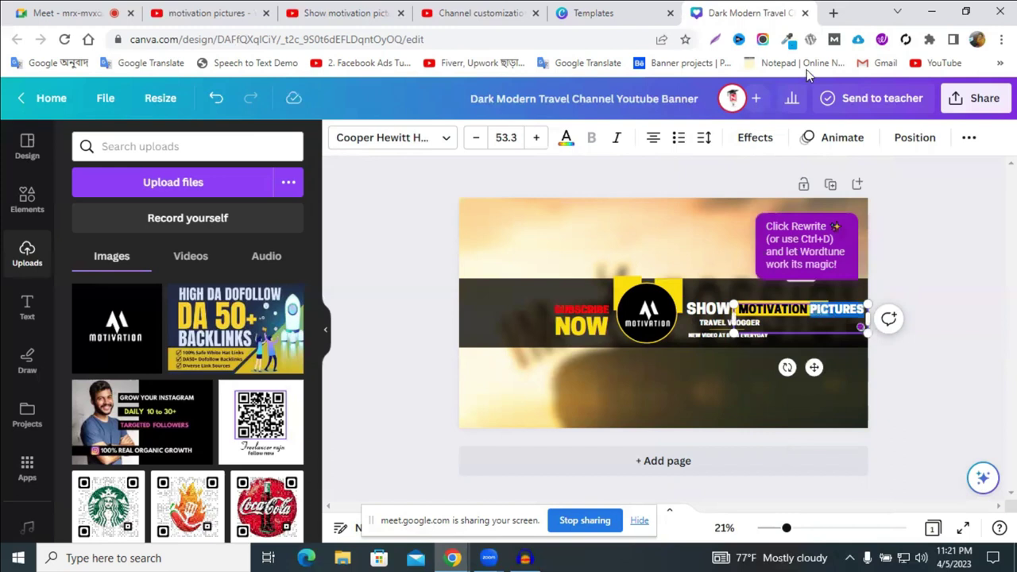
{"action": "right_click", "coordinate": [830, 314]}
{"action": "key", "text": "ctrl+x"}
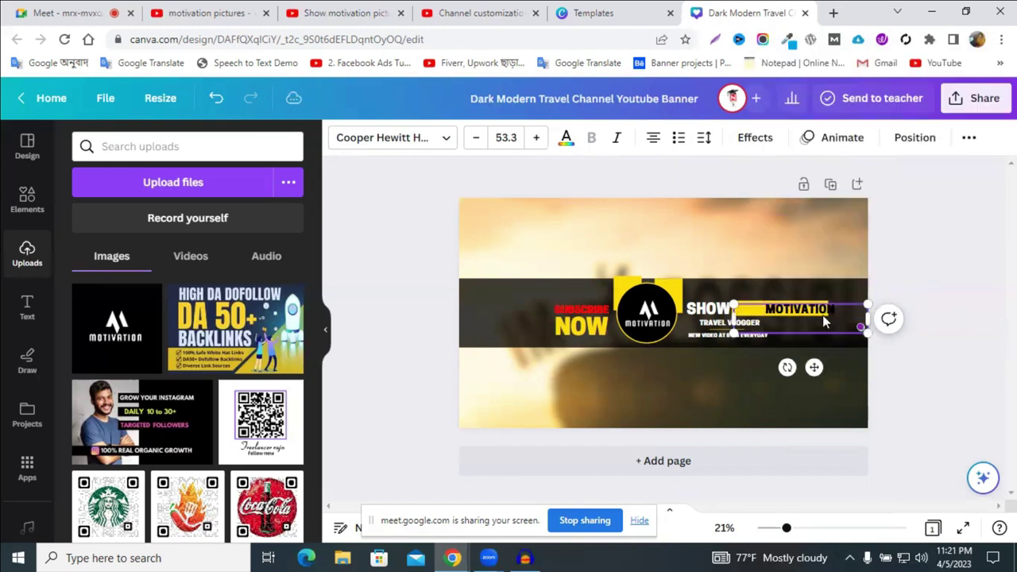
{"action": "key", "text": "Escape"}
- Remove the empty line from the "MOTIVATION" text and align the word on the yellow box beside "SHOW"
{"action": "left_click_drag", "start_coordinate": [804, 309], "coordinate": [793, 310]}
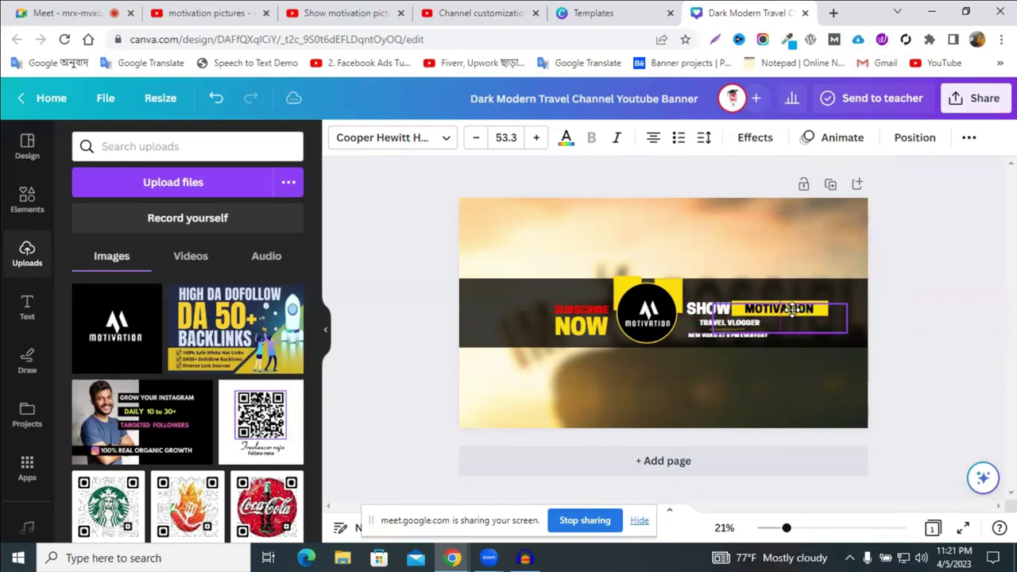
{"action": "left_click", "coordinate": [791, 326]}
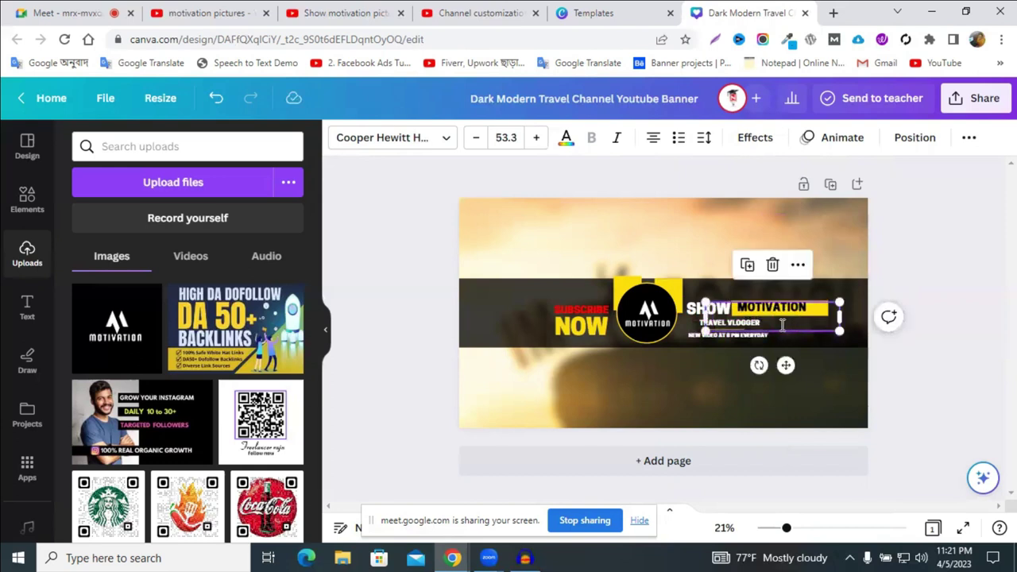
{"action": "left_click", "coordinate": [783, 324]}
{"action": "key", "text": "BackSpace"}
{"action": "left_click_drag", "start_coordinate": [779, 314], "coordinate": [778, 311]}
{"action": "key", "text": "ctrl+z"}
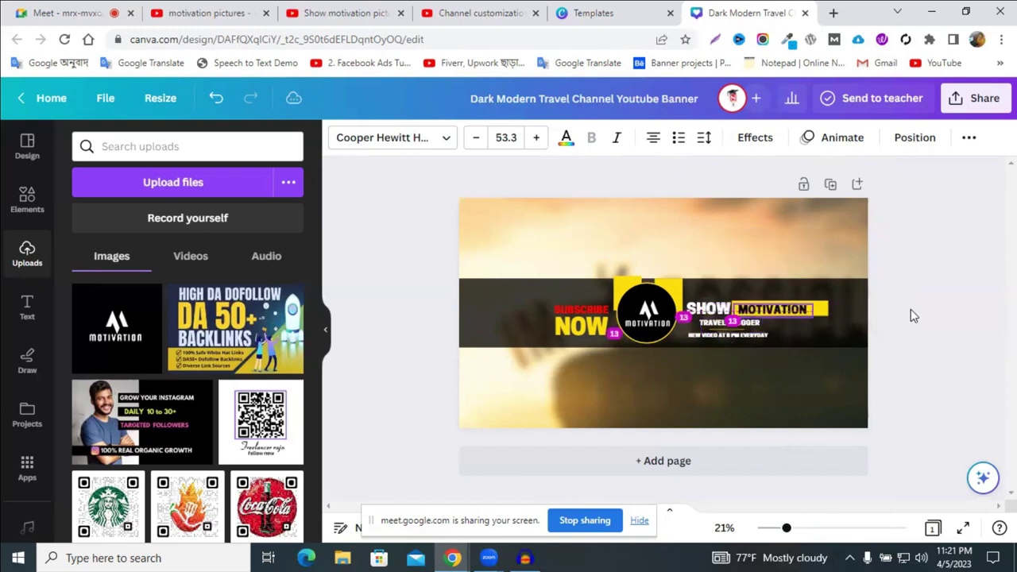
- Shorten the yellow box from its right end to fit the word "MOTIVATION"
{"action": "left_click", "coordinate": [911, 309]}
{"action": "left_click", "coordinate": [830, 309]}
{"action": "left_click_drag", "start_coordinate": [830, 310], "coordinate": [814, 309]}
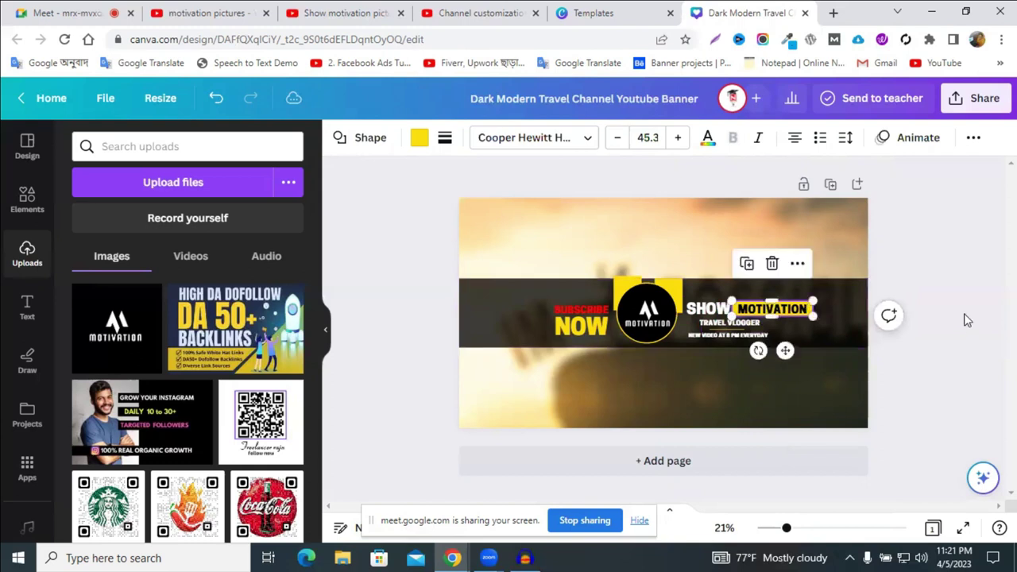
{"action": "left_click", "coordinate": [967, 316]}
{"action": "left_click", "coordinate": [84, 11]}
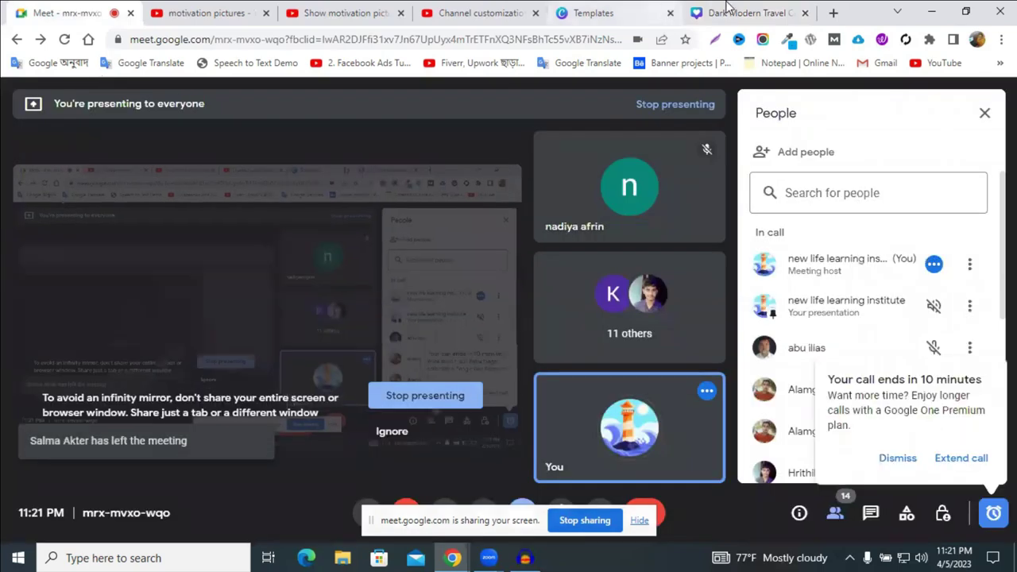
{"action": "left_click", "coordinate": [727, 8]}
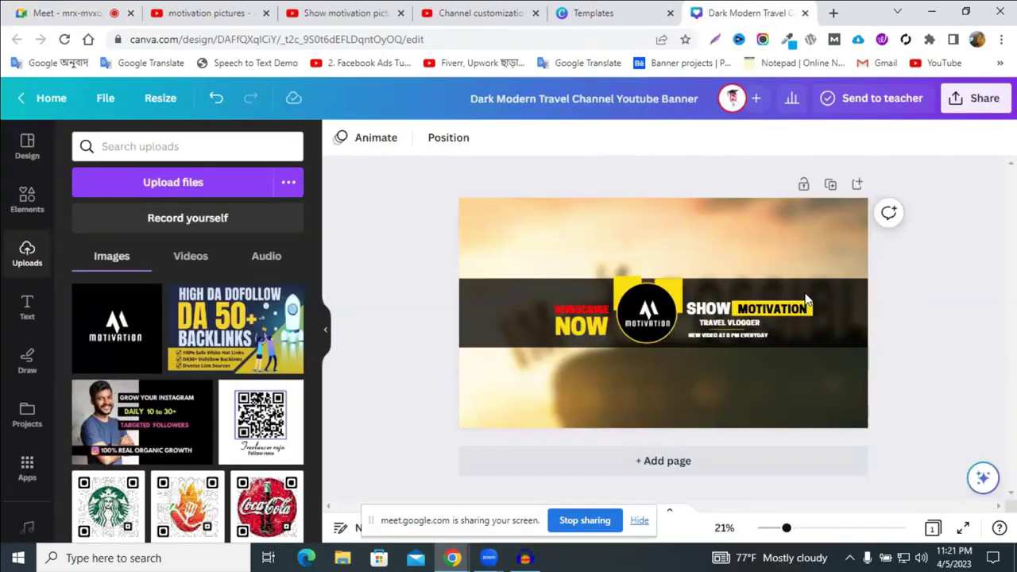
- Replace the "TRAVEL VLOGGER" line with the cut word "PICTURES"
{"action": "left_click", "coordinate": [724, 326]}
{"action": "double_click", "coordinate": [724, 326]}
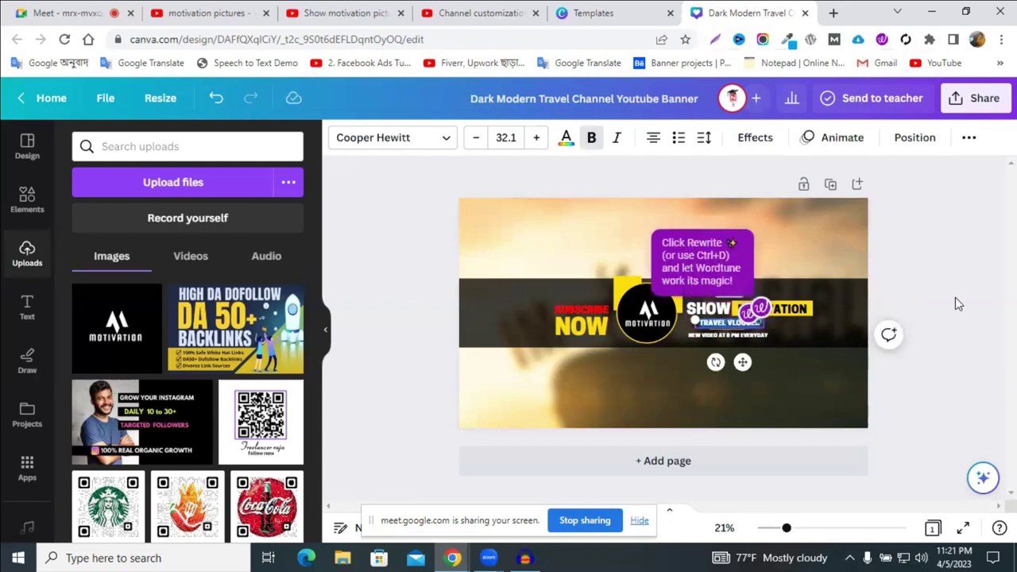
{"action": "key", "text": "ctrl+v"}
{"action": "left_click", "coordinate": [713, 350]}
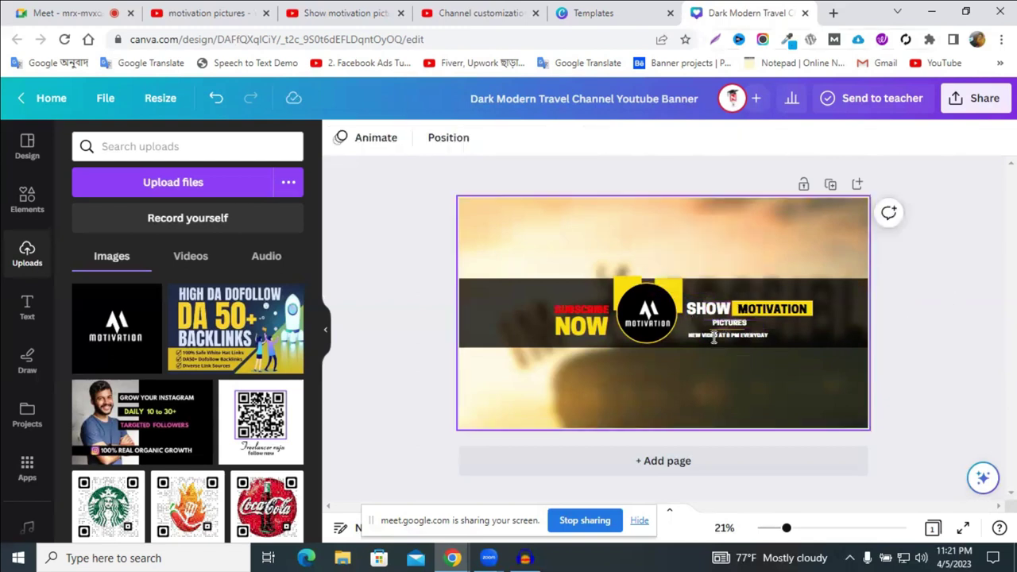
- Replace the small schedule line below "PICTURES" with the text "BEST QULIOTY VIDEO"
{"action": "double_click", "coordinate": [714, 335]}
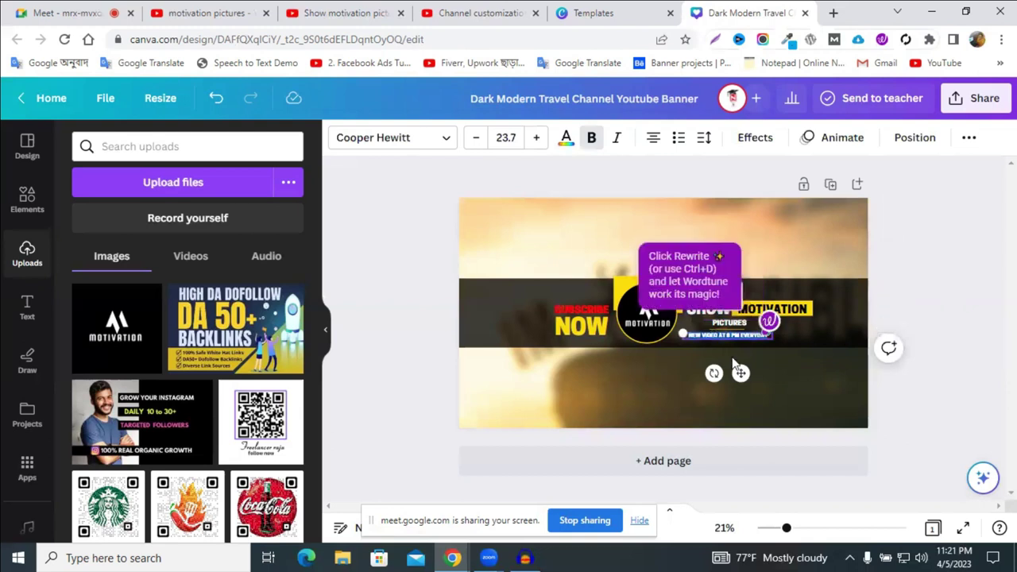
{"action": "key", "text": "Escape"}
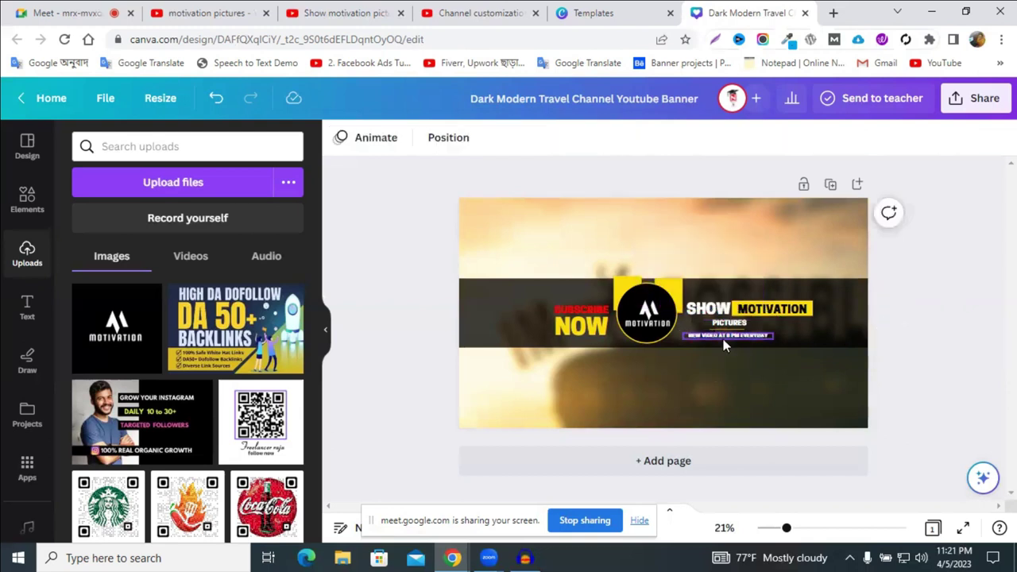
{"action": "left_click", "coordinate": [722, 337]}
{"action": "double_click", "coordinate": [722, 337]}
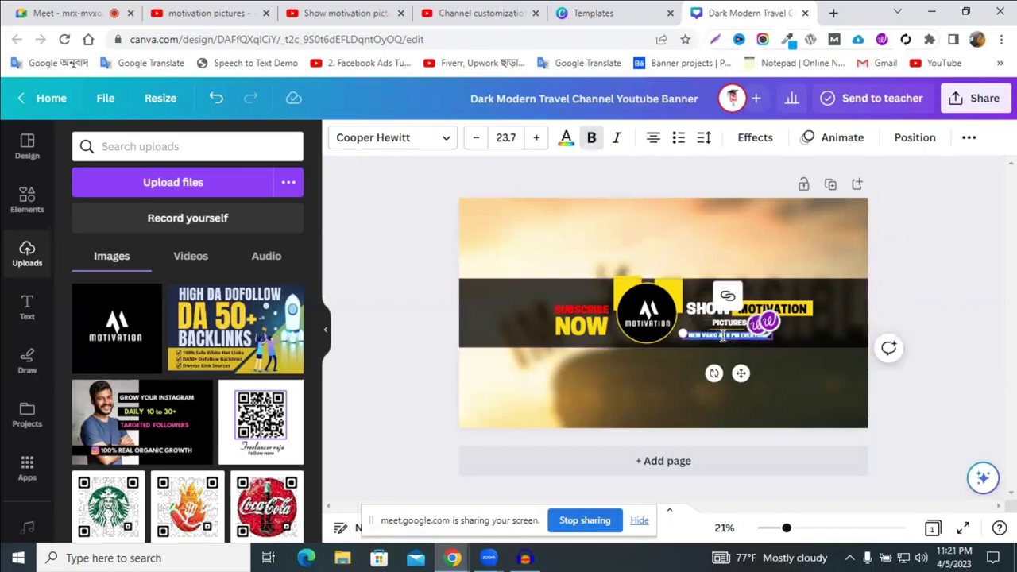
{"action": "type", "text": "Test"}
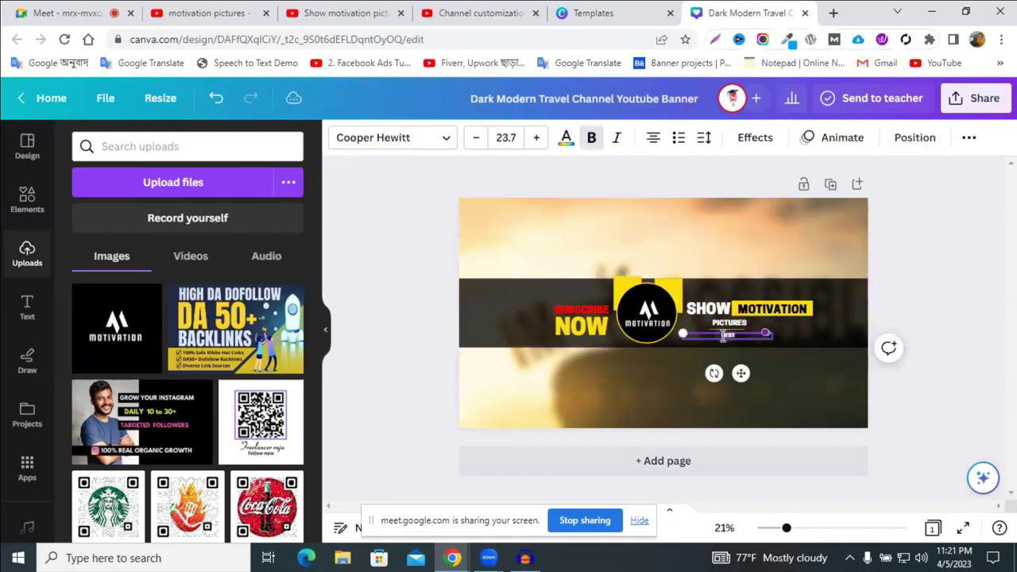
{"action": "type", "text": " Quali"}
{"action": "type", "text": "t"}
{"action": "type", "text": "y"}
{"action": "type", "text": " V"}
{"action": "type", "text": "id"}
{"action": "type", "text": "eo"}
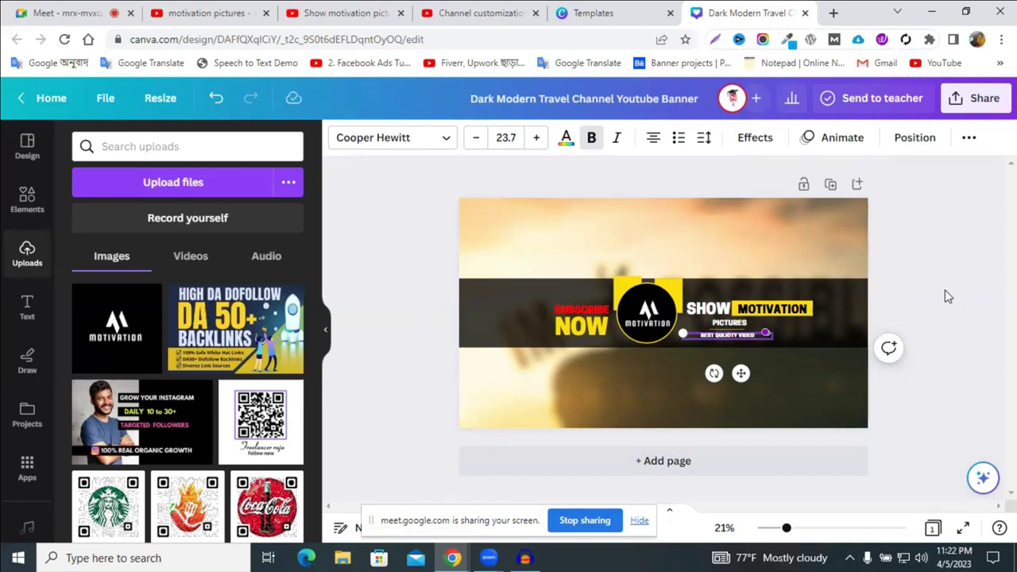
{"action": "left_click", "coordinate": [878, 323]}
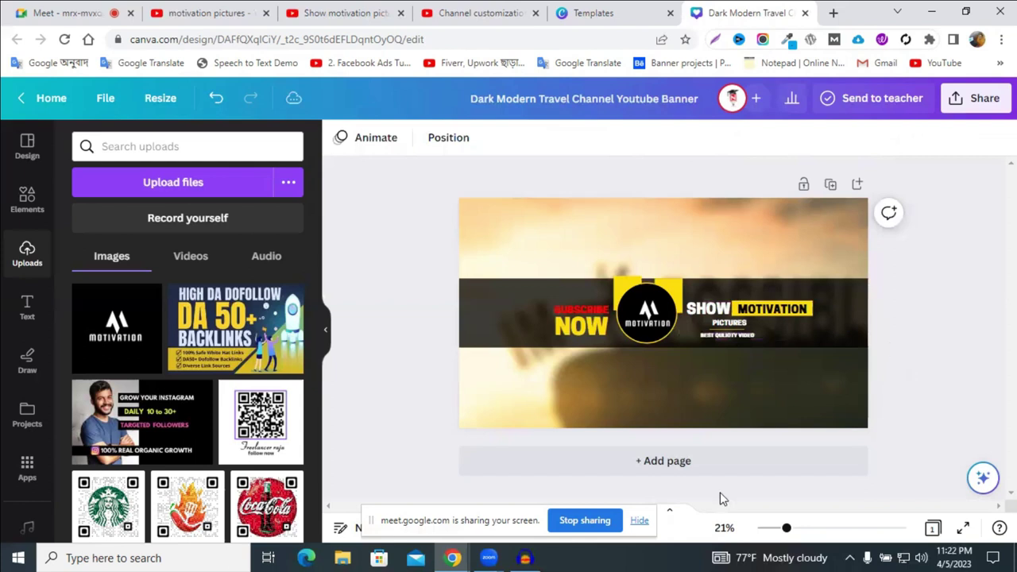
- Download the finished banner as a PNG at size 1 and close the Canva pages
{"action": "left_click_drag", "start_coordinate": [786, 527], "coordinate": [788, 527]}
{"action": "left_click", "coordinate": [956, 98]}
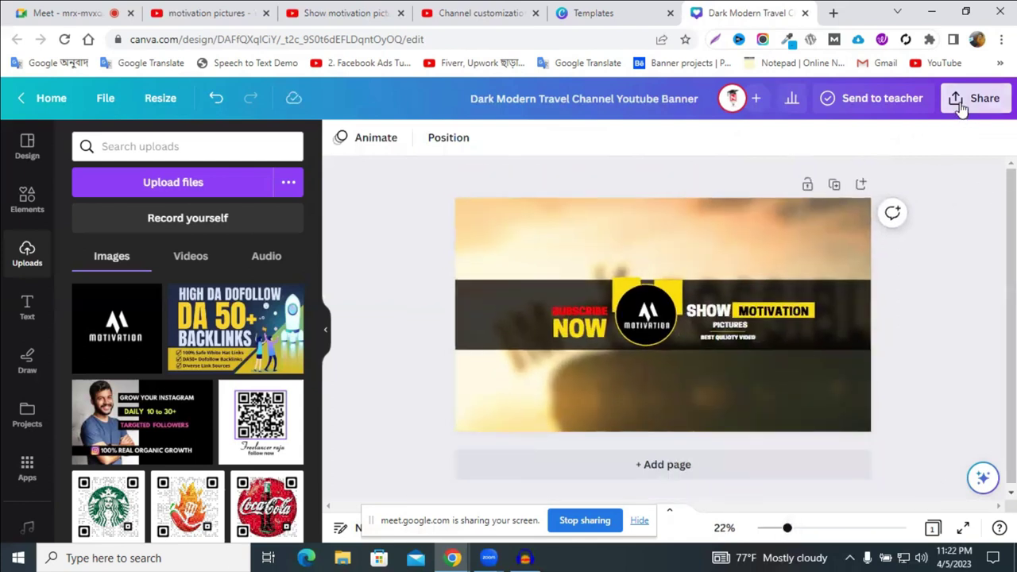
{"action": "left_click", "coordinate": [795, 481]}
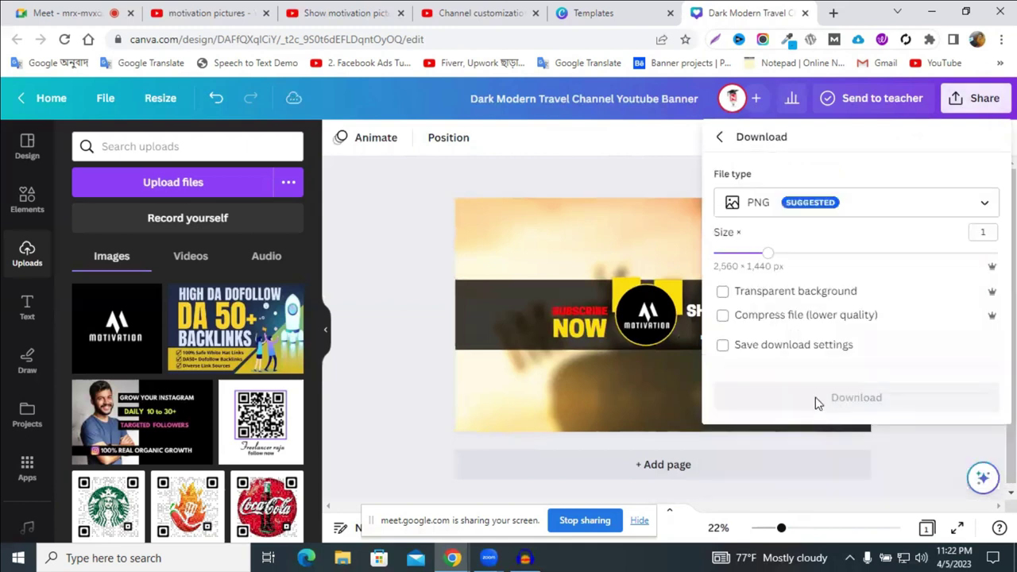
{"action": "left_click", "coordinate": [817, 402]}
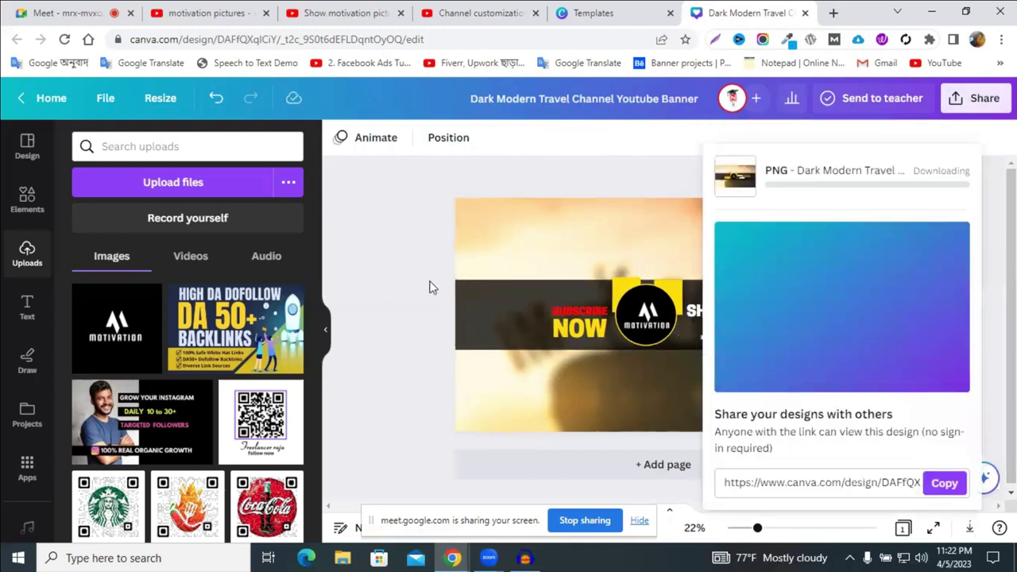
{"action": "left_click", "coordinate": [671, 13]}
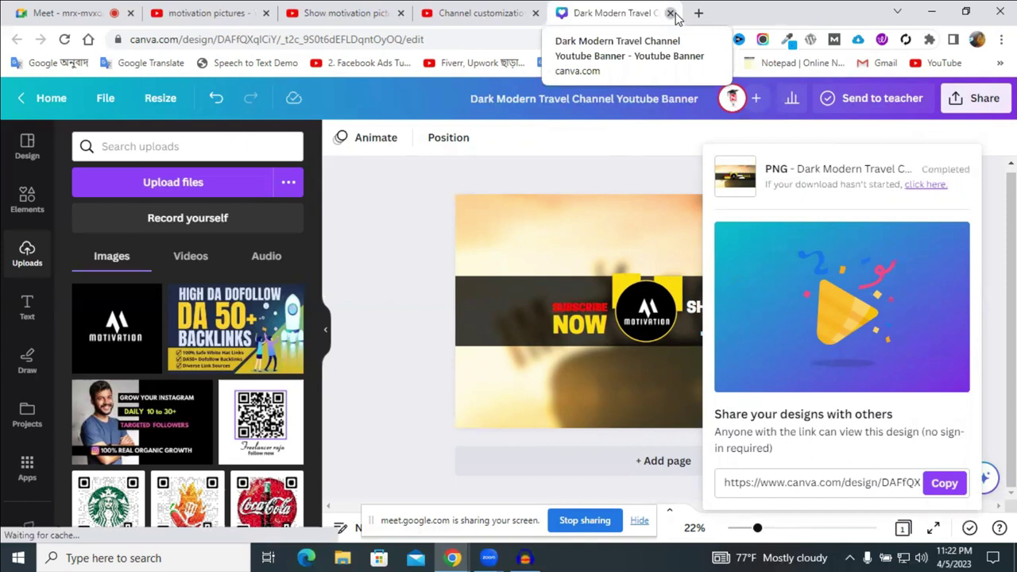
{"action": "left_click", "coordinate": [671, 13]}
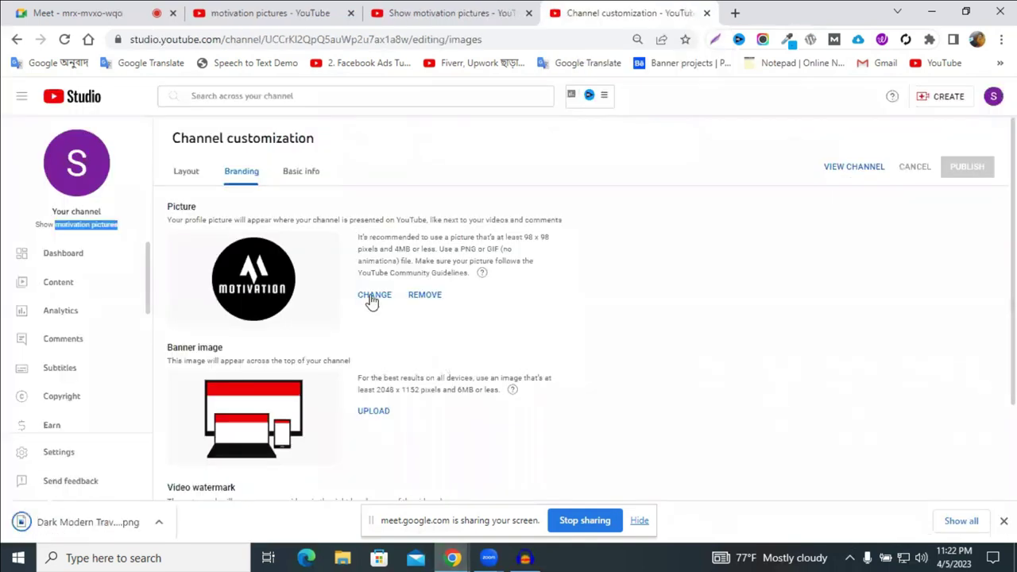
- Upload the downloaded "Dark Modern Travel Channel Youtube Banner" file as the channel's banner image in YouTube Studio and publish the change
{"action": "scroll", "coordinate": [371, 300], "scroll_direction": "down", "scroll_amount": 2}
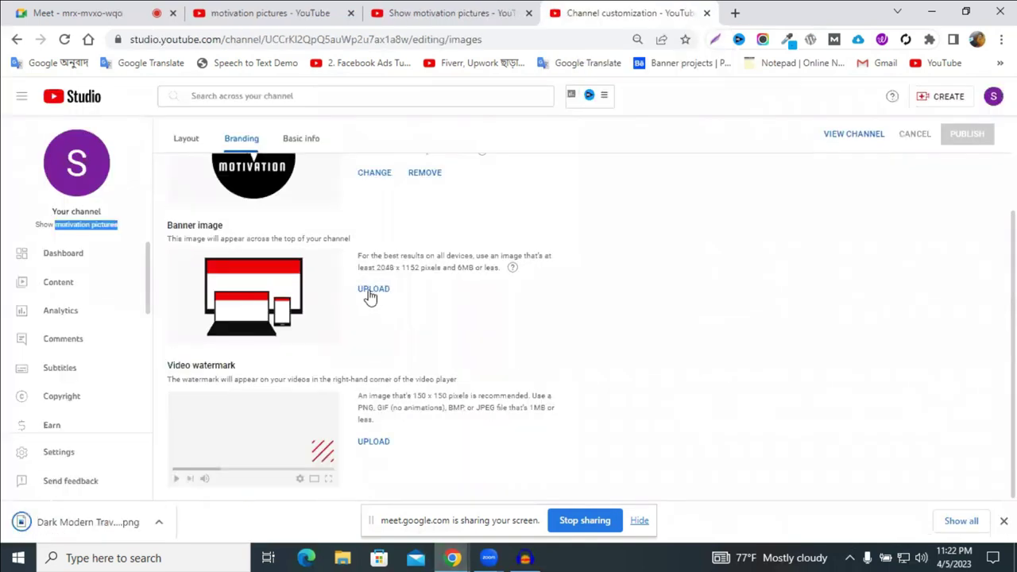
{"action": "left_click", "coordinate": [370, 293]}
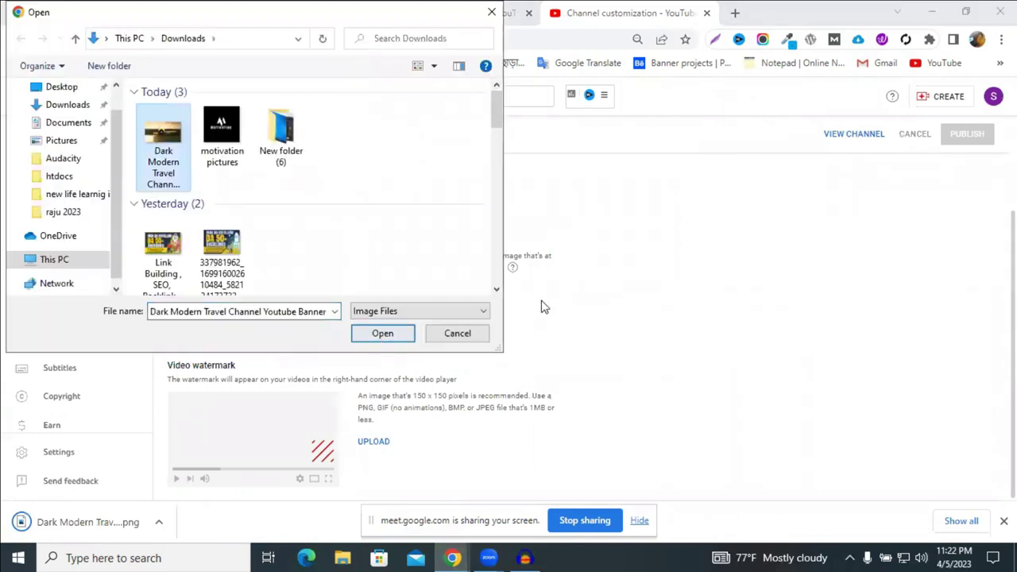
{"action": "key", "text": "Return"}
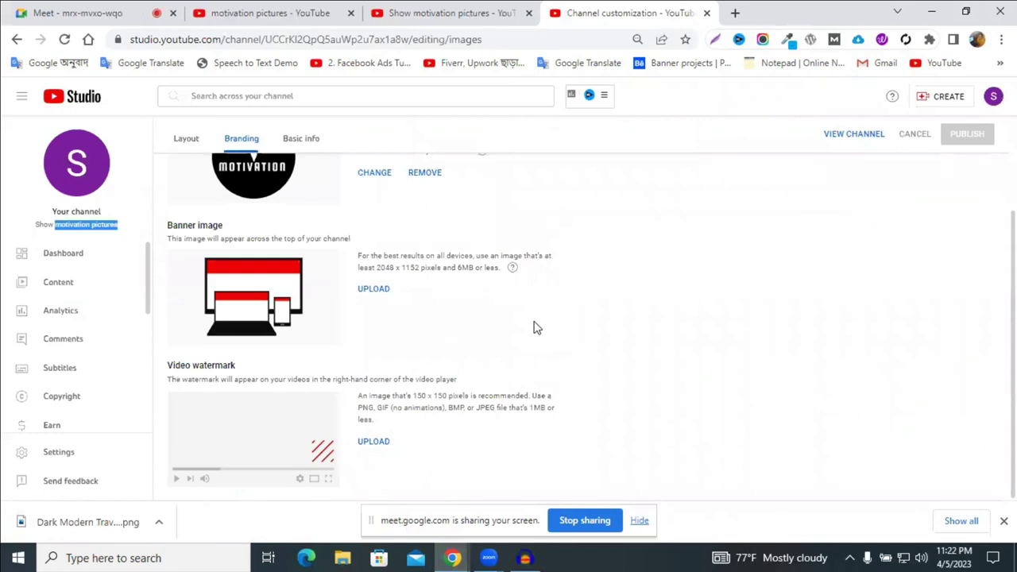
{"action": "left_click", "coordinate": [369, 287]}
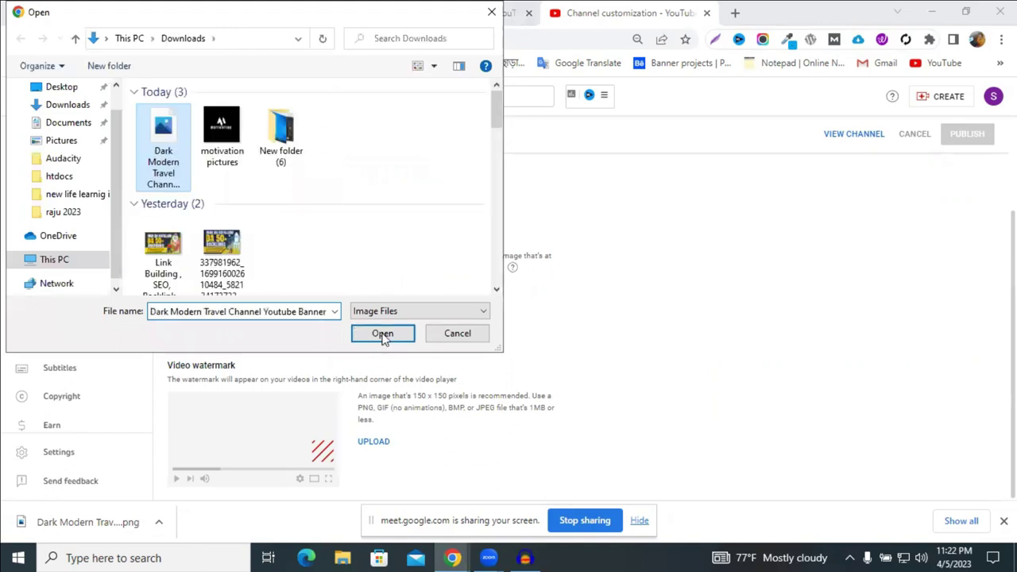
{"action": "left_click", "coordinate": [382, 334]}
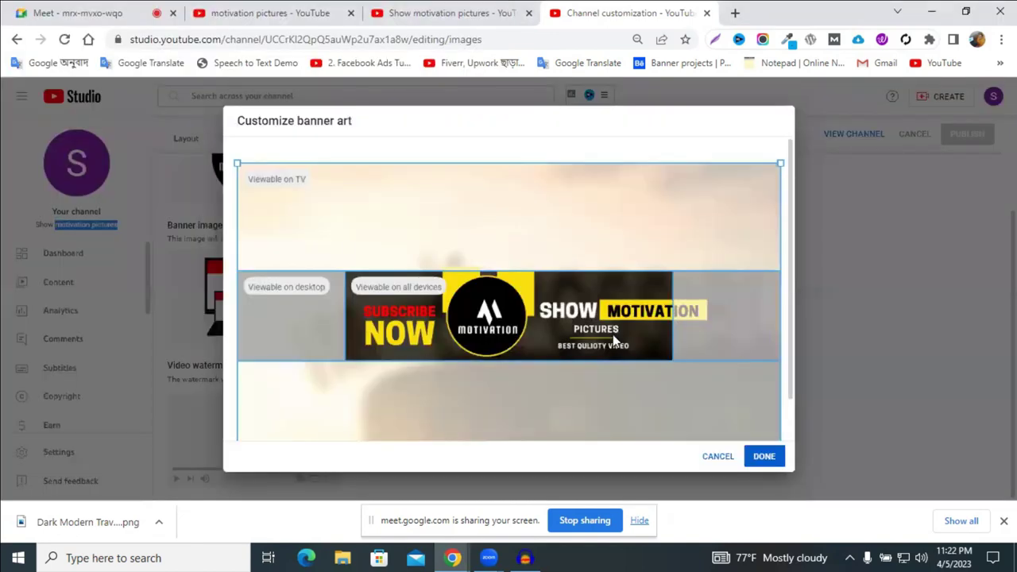
{"action": "left_click", "coordinate": [763, 461]}
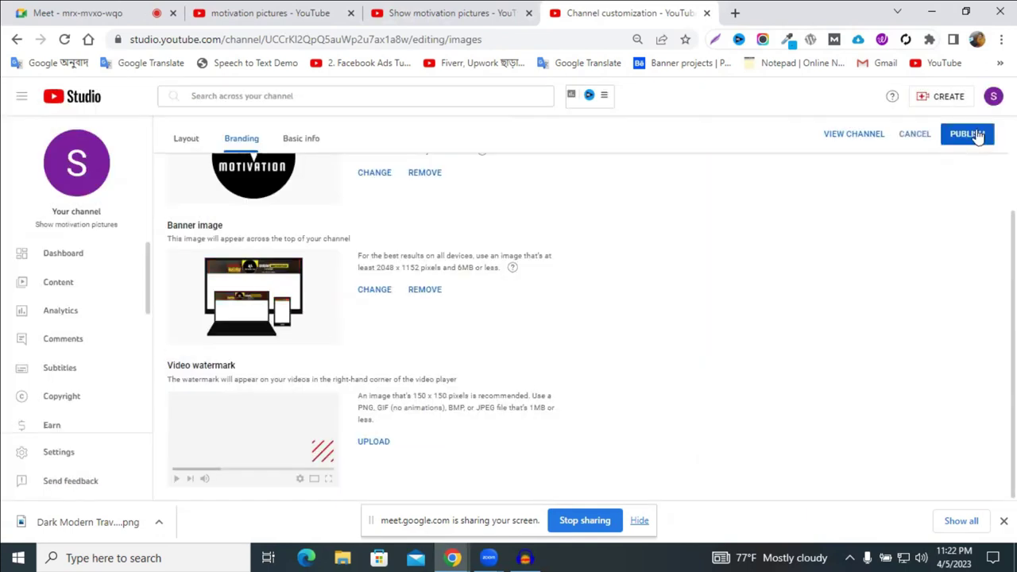
{"action": "left_click", "coordinate": [971, 136]}
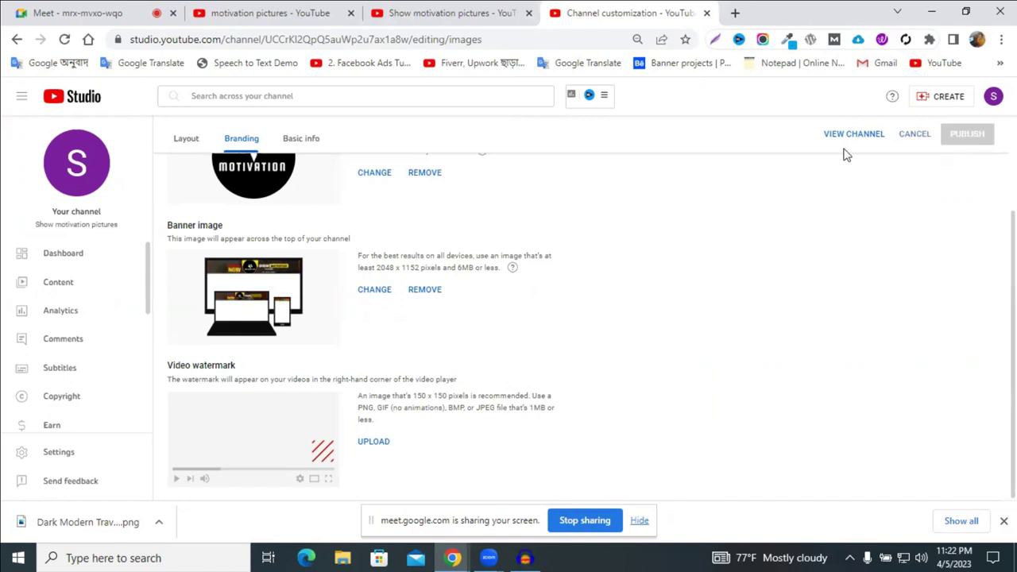
- Close the old channel page and open your channel in a new browser tab to check the published banner
{"action": "left_click", "coordinate": [431, 10]}
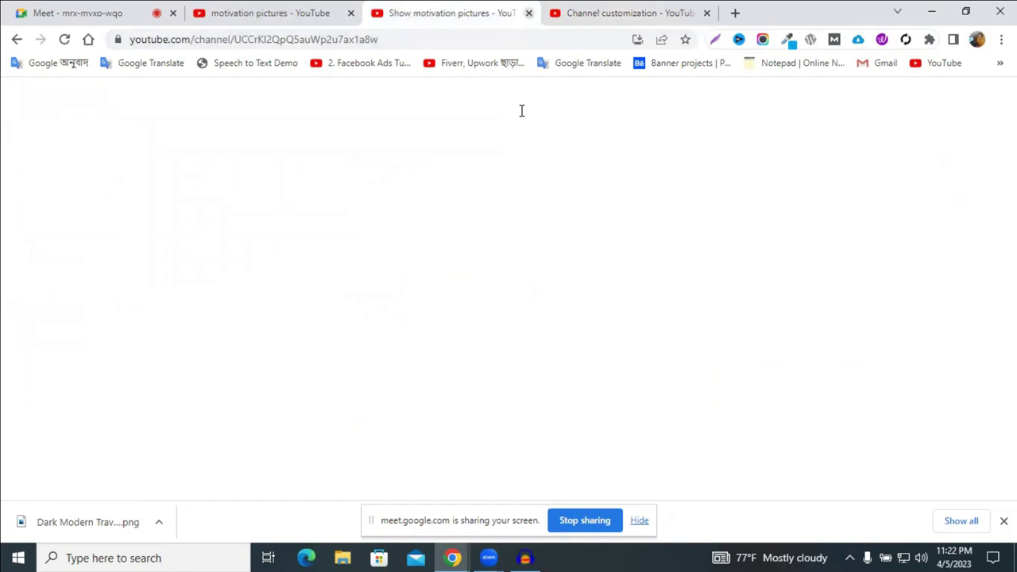
{"action": "key", "text": "ctrl+w"}
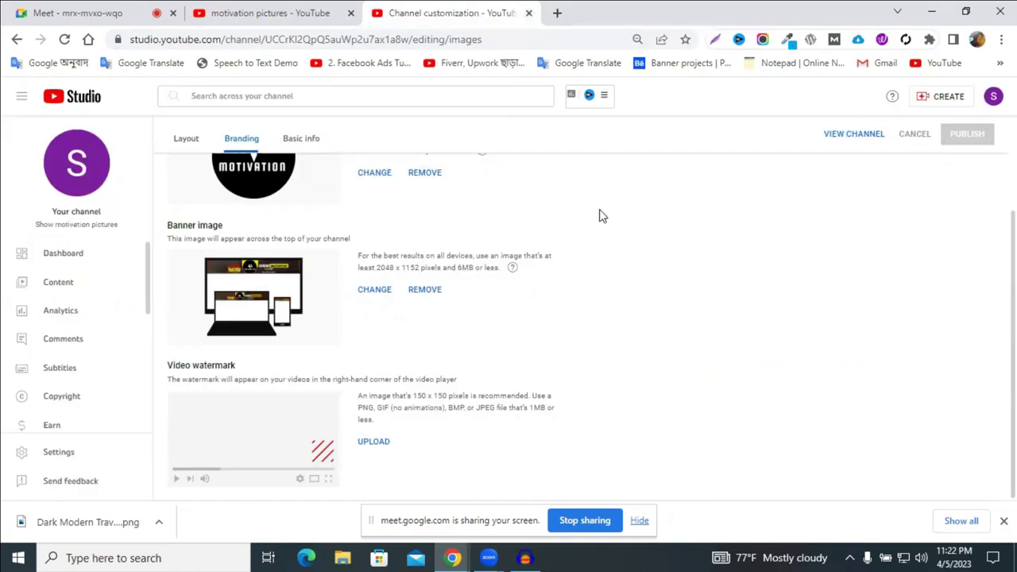
{"action": "scroll", "coordinate": [602, 214], "scroll_direction": "up", "scroll_amount": 2}
{"action": "left_click", "coordinate": [268, 10]}
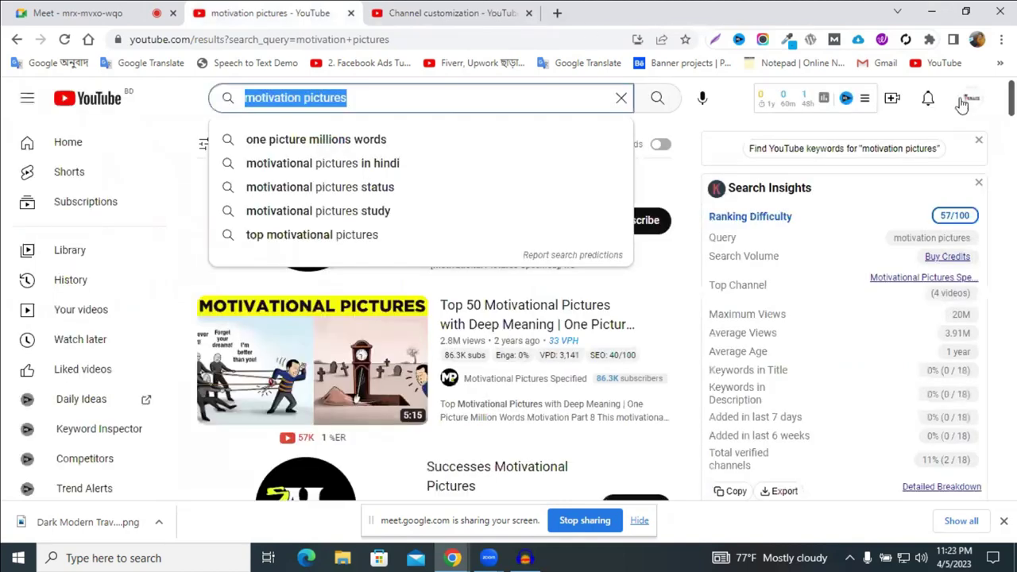
{"action": "key", "text": "ctrl+Tab"}
{"action": "left_click", "coordinate": [992, 99]}
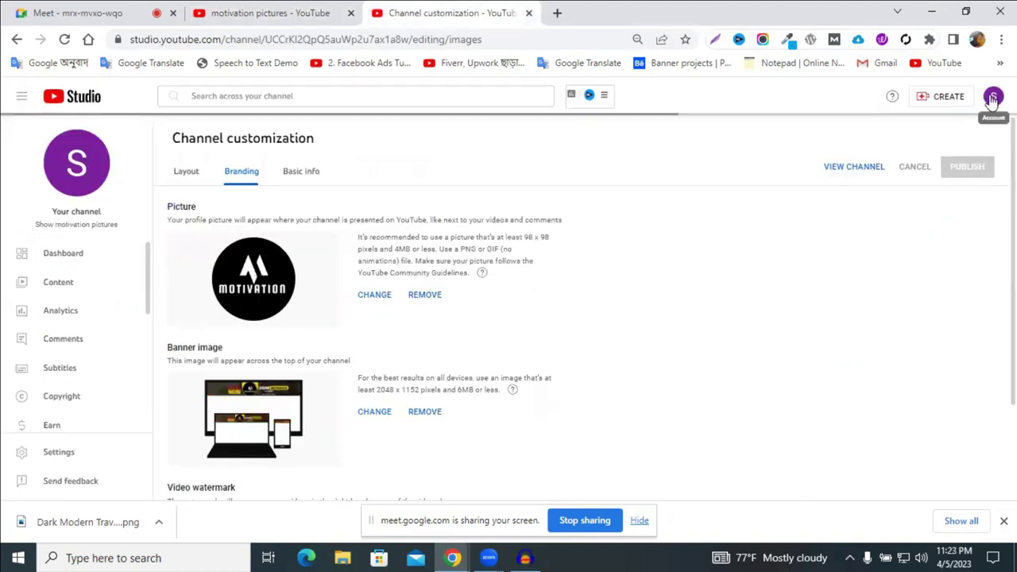
{"action": "right_click", "coordinate": [880, 181]}
{"action": "left_click", "coordinate": [890, 187]}
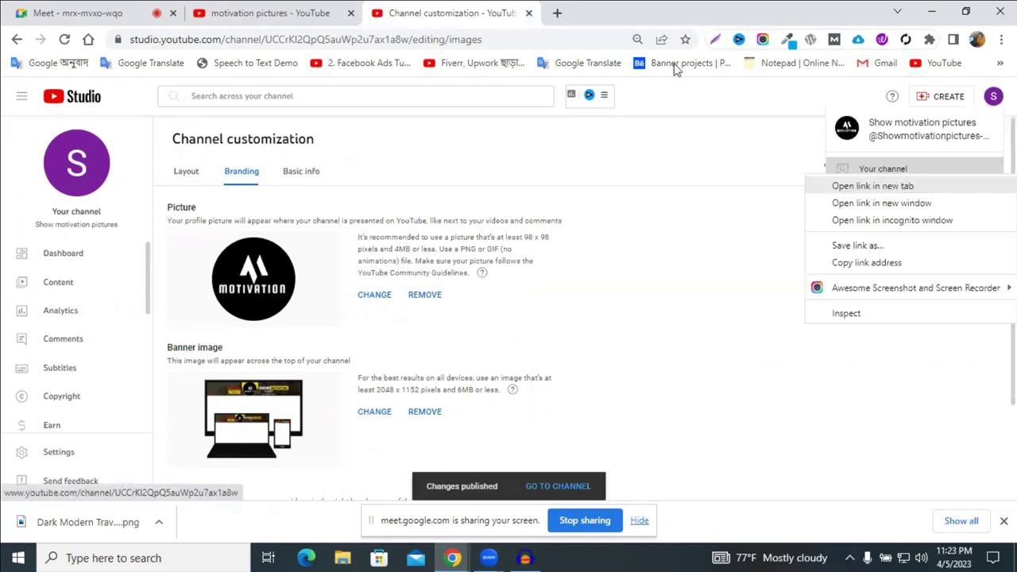
{"action": "key", "text": "ctrl+Tab"}
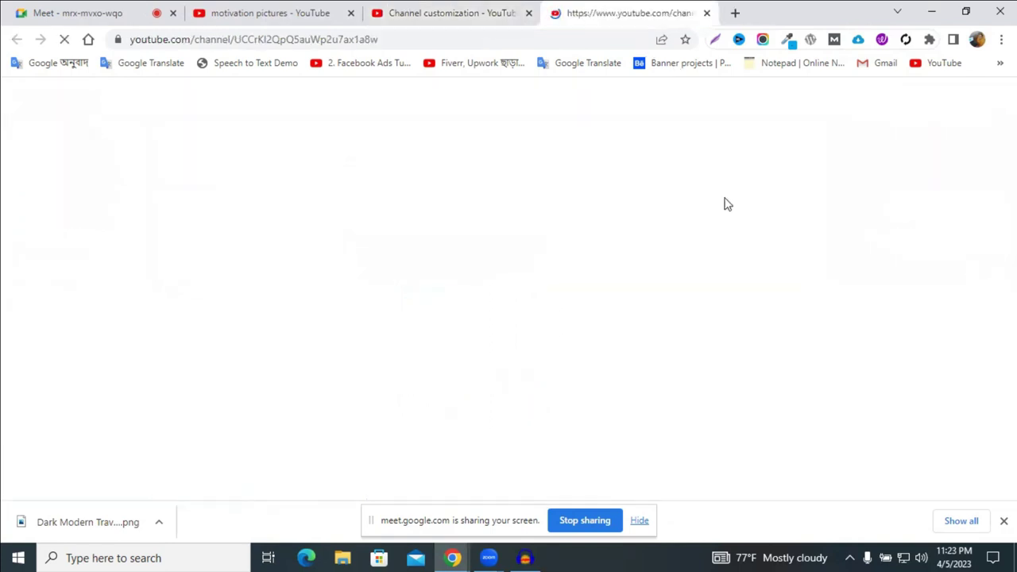
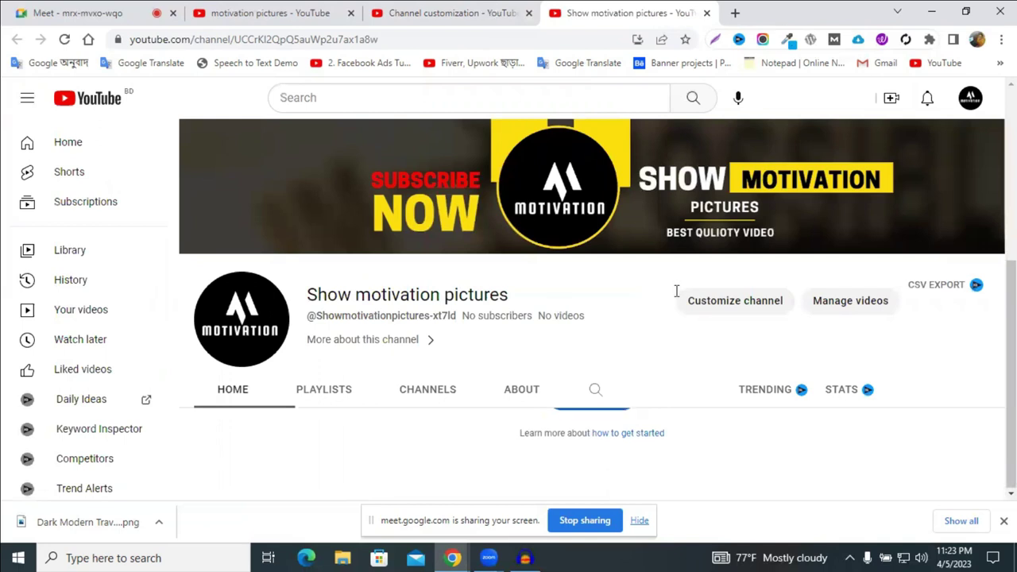
- Return to the channel customization page and review the Branding settings for picture, banner image and video watermark
{"action": "left_click", "coordinate": [688, 299]}
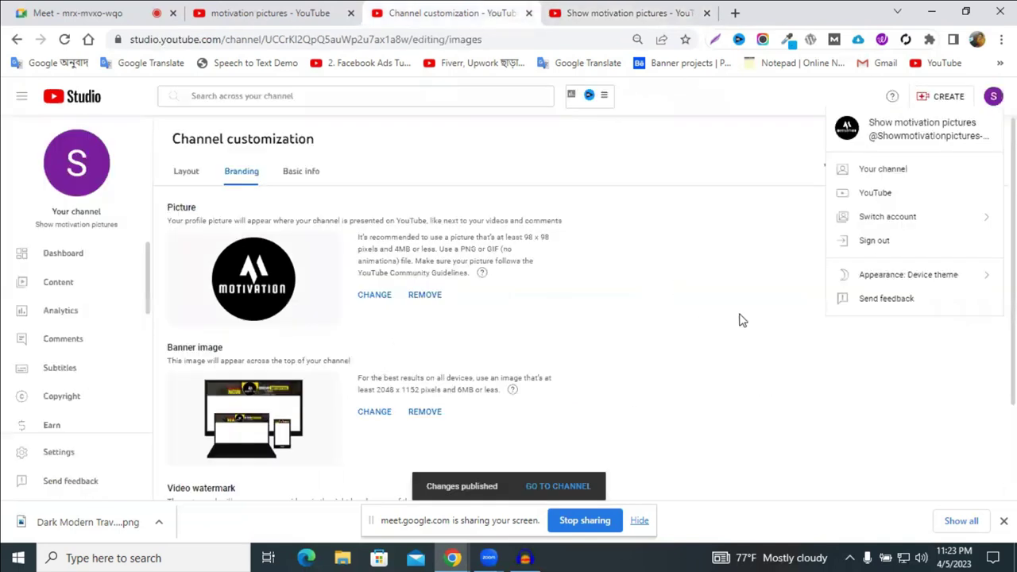
{"action": "left_click", "coordinate": [413, 401]}
{"action": "scroll", "coordinate": [413, 401], "scroll_direction": "down", "scroll_amount": 2}
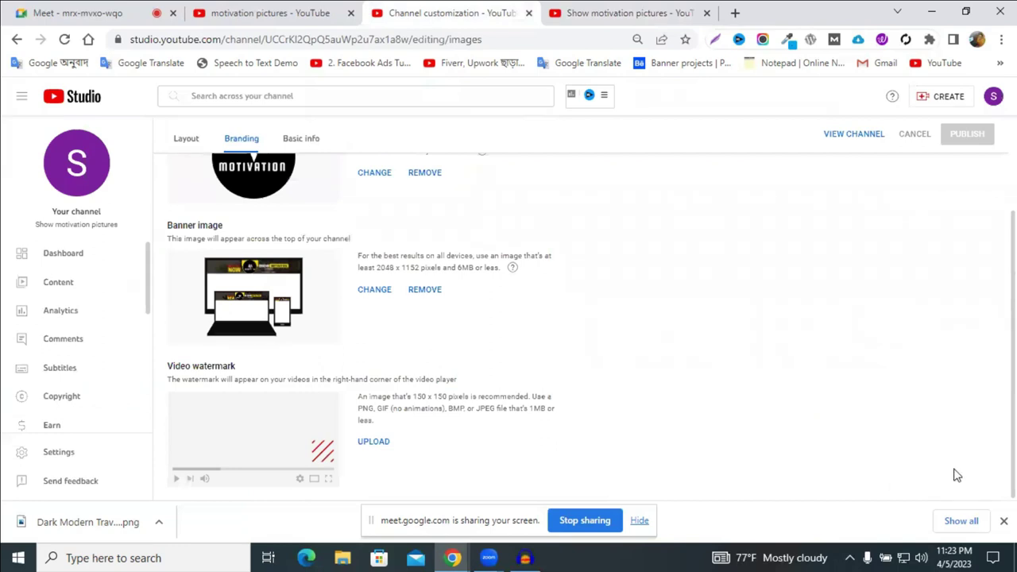
{"action": "scroll", "coordinate": [954, 477], "scroll_direction": "up", "scroll_amount": 1}
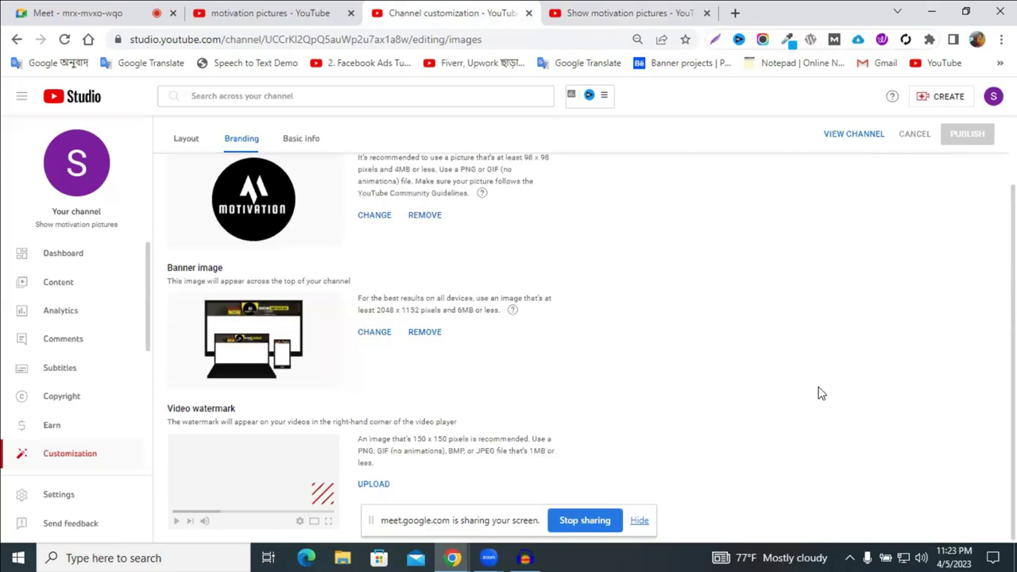
{"action": "left_click", "coordinate": [380, 485]}
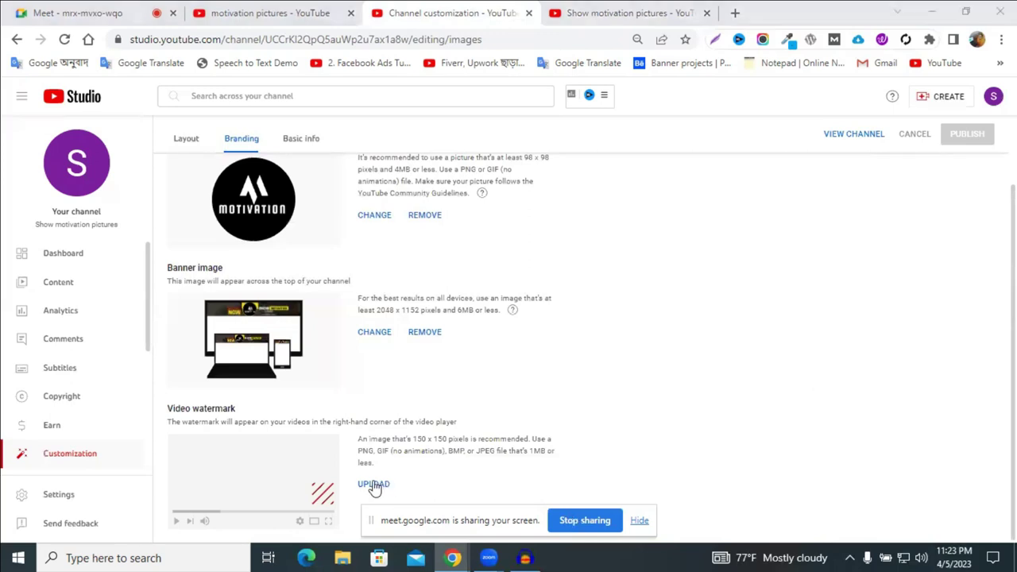
{"action": "left_click_drag", "start_coordinate": [425, 436], "coordinate": [414, 436]}
{"action": "left_click", "coordinate": [442, 438]}
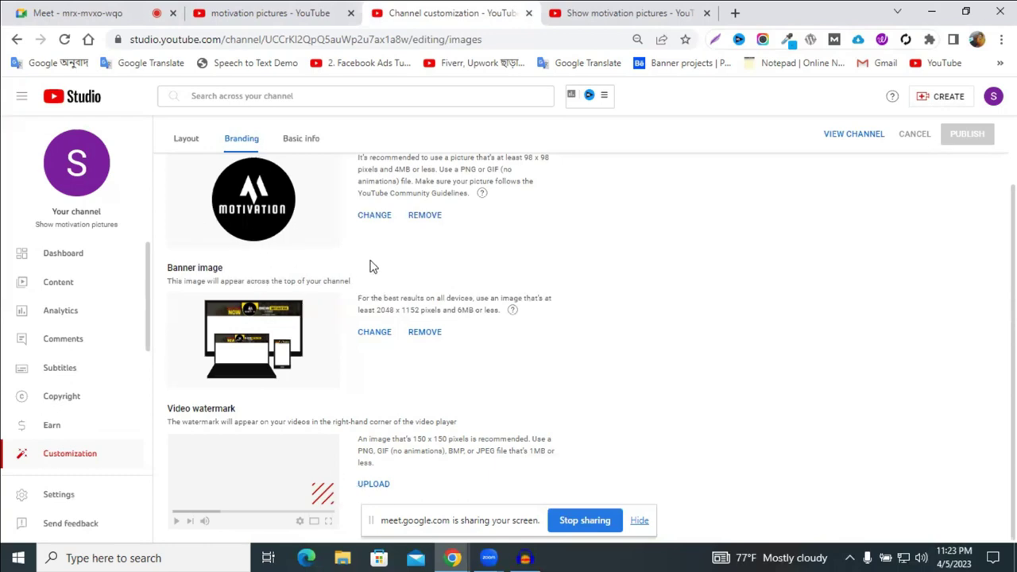
{"action": "scroll", "coordinate": [373, 258], "scroll_direction": "up", "scroll_amount": 1}
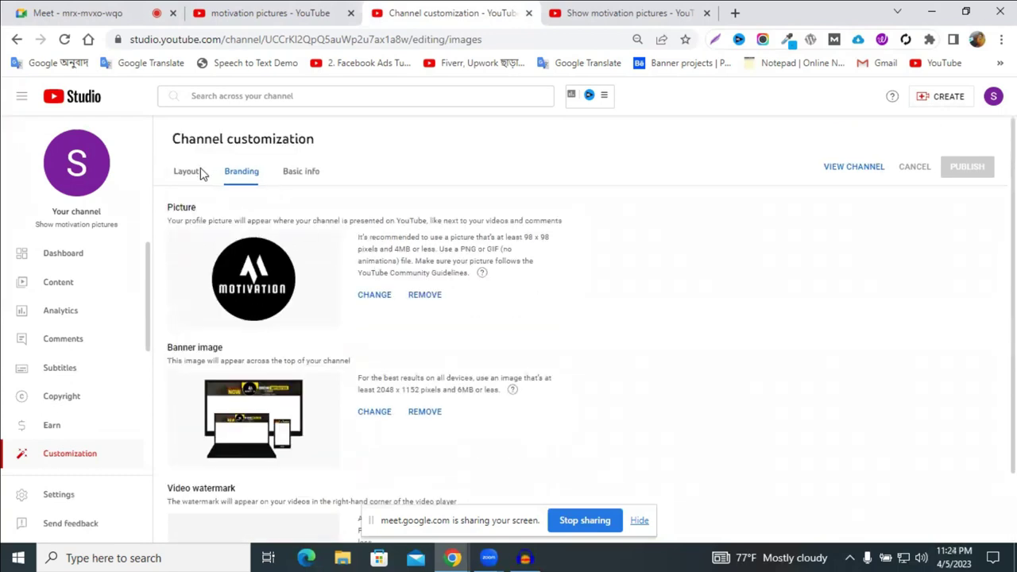
{"action": "scroll", "coordinate": [326, 424], "scroll_direction": "down", "scroll_amount": 1}
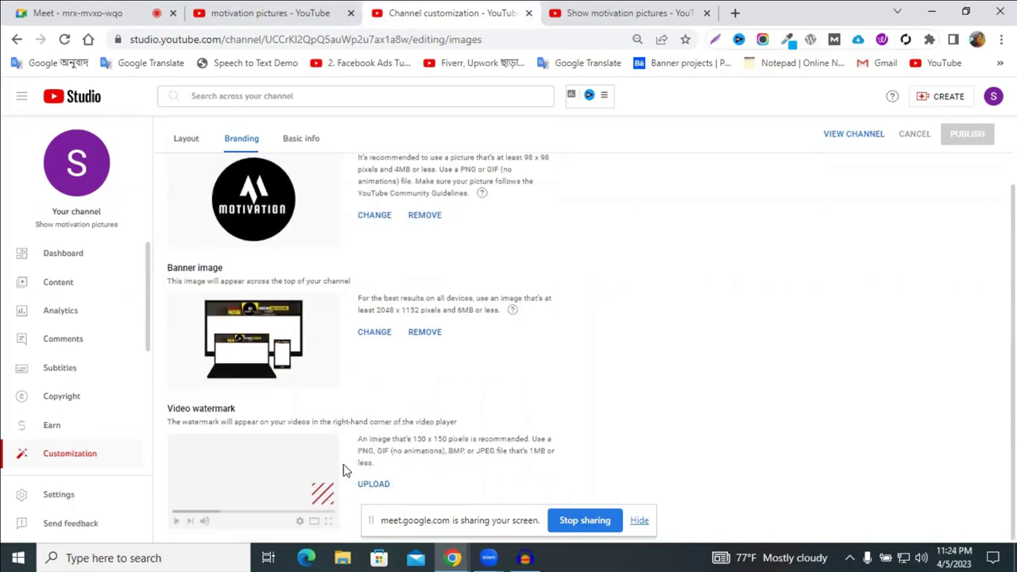
{"action": "scroll", "coordinate": [493, 470], "scroll_direction": "up", "scroll_amount": 1}
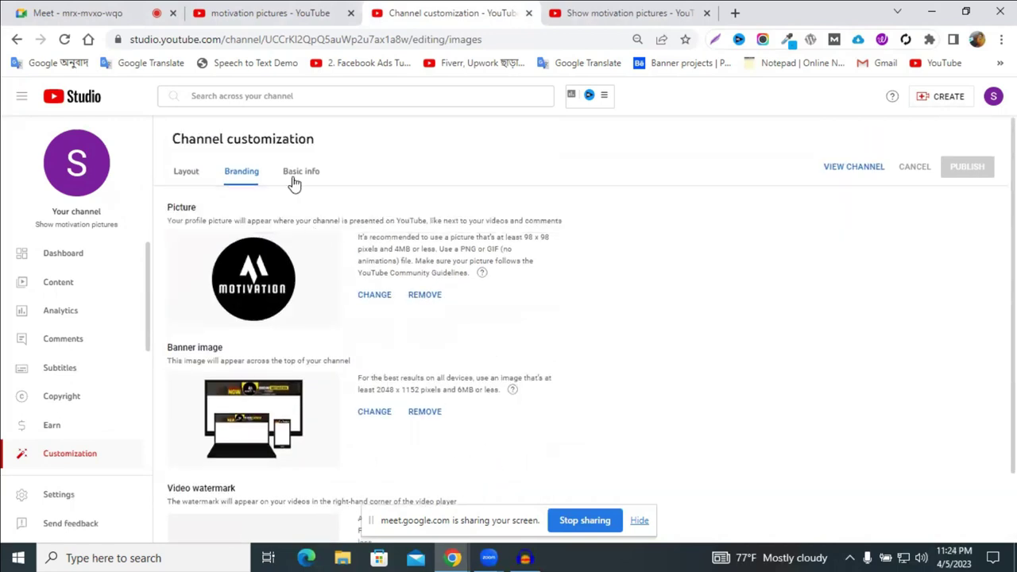
- Review the Layout settings for the video spotlight and featured sections, and go back to the channel page
{"action": "left_click", "coordinate": [187, 171]}
{"action": "scroll", "coordinate": [307, 280], "scroll_direction": "down", "scroll_amount": 1}
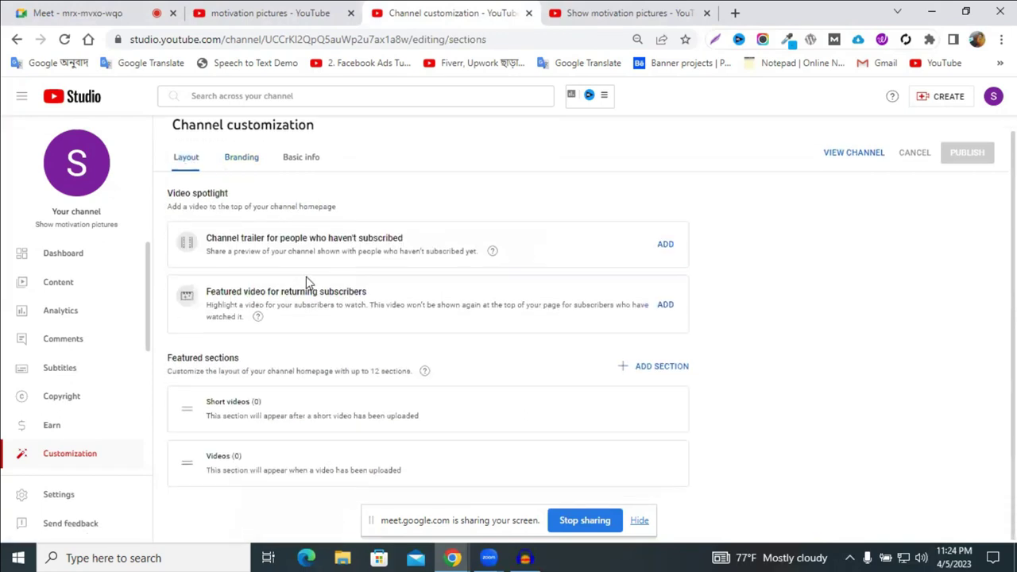
{"action": "left_click", "coordinate": [589, 11]}
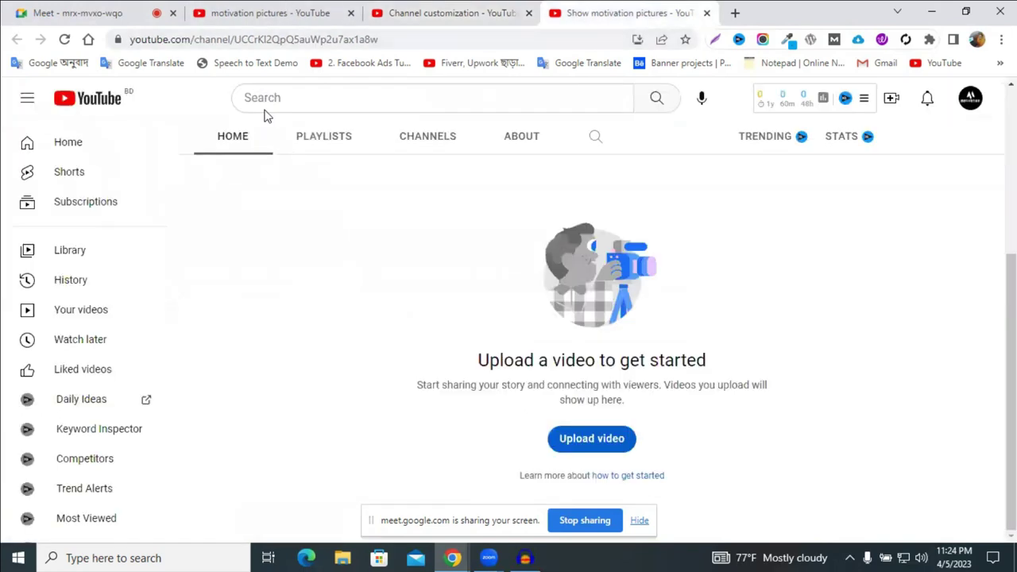
- Search YouTube for "freelancer raju", open the Freelancer Raju channel and pause its featured video
{"action": "left_click", "coordinate": [291, 114]}
{"action": "type", "text": "free"}
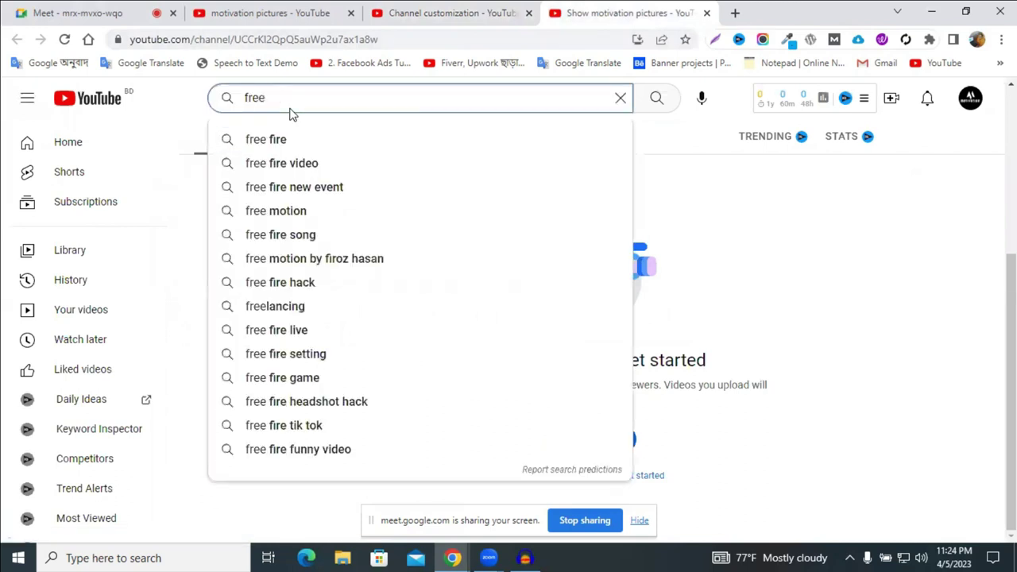
{"action": "type", "text": "lancer ra"}
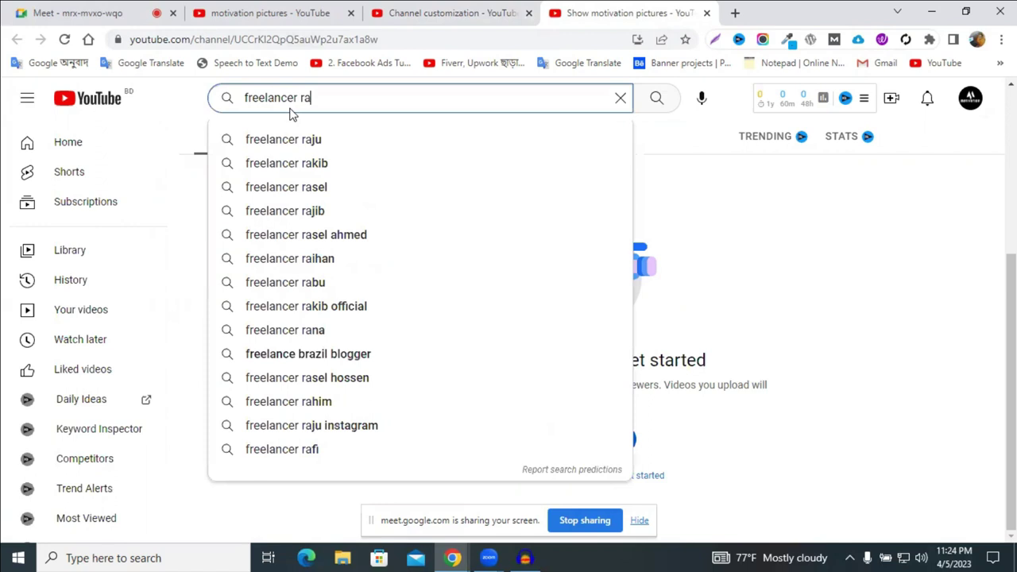
{"action": "type", "text": "ju"}
{"action": "key", "text": "Return"}
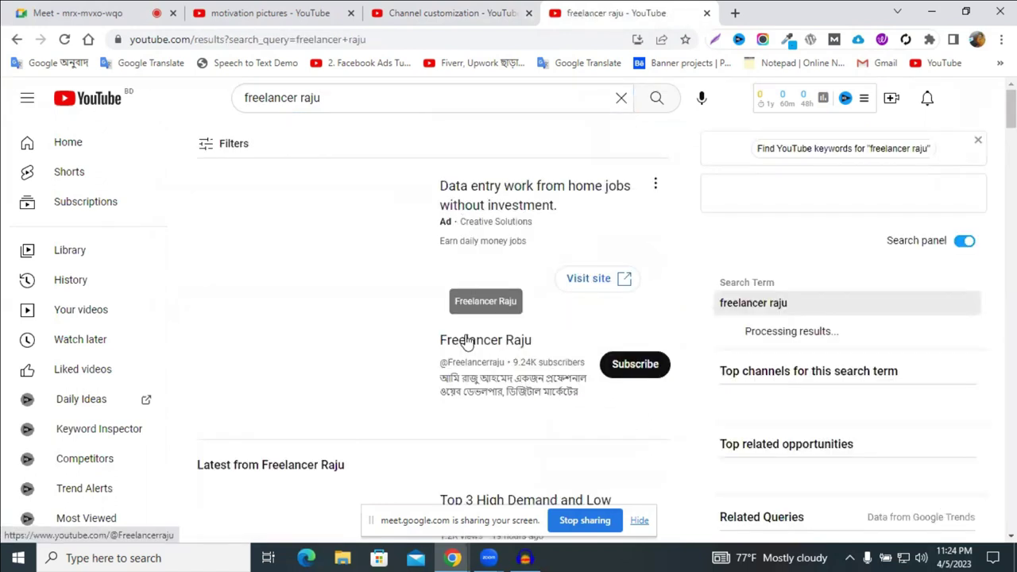
{"action": "left_click", "coordinate": [468, 340]}
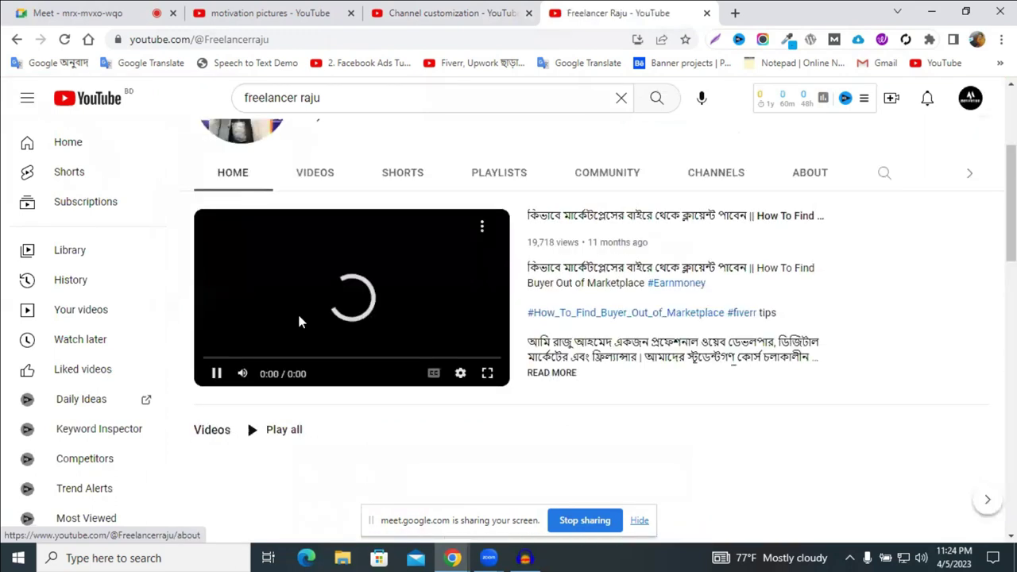
{"action": "left_click", "coordinate": [217, 377]}
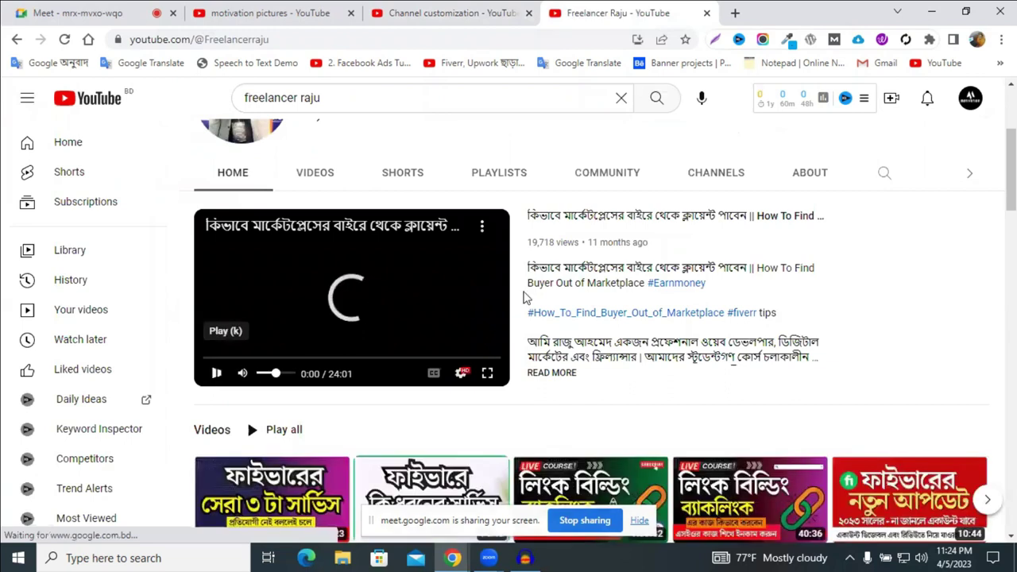
- Examine the example channel's homepage layout, from the banner and featured video through the Videos, Popular videos and playlist sections
{"action": "scroll", "coordinate": [523, 297], "scroll_direction": "down", "scroll_amount": 1}
{"action": "scroll", "coordinate": [650, 286], "scroll_direction": "up", "scroll_amount": 3}
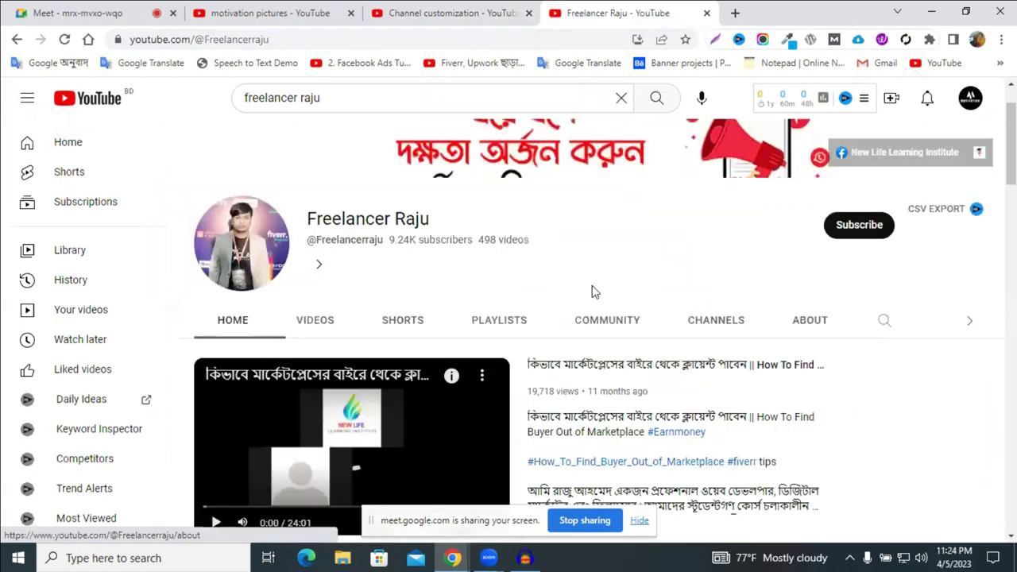
{"action": "scroll", "coordinate": [511, 303], "scroll_direction": "down", "scroll_amount": 2}
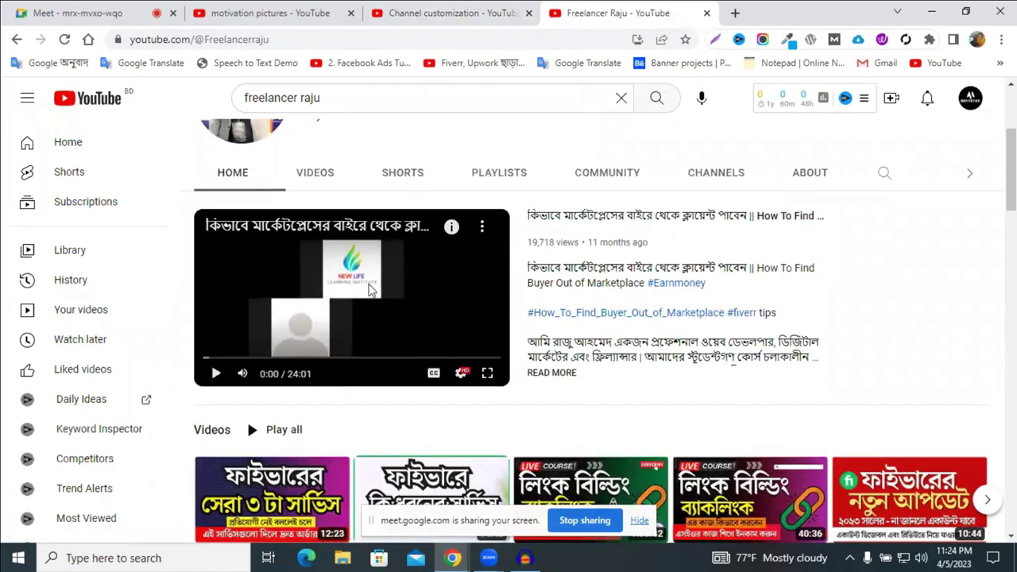
{"action": "scroll", "coordinate": [352, 249], "scroll_direction": "down", "scroll_amount": 3}
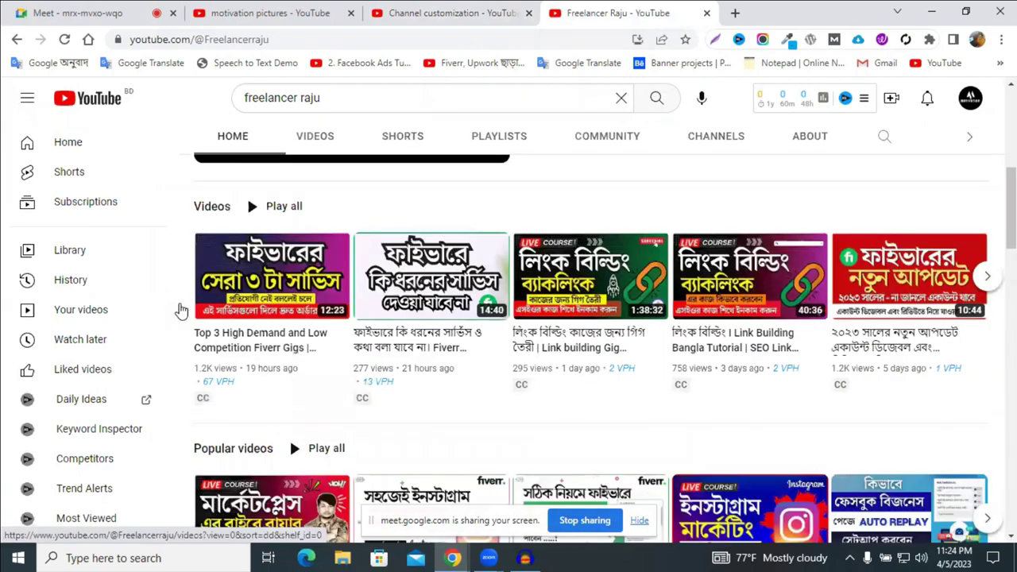
{"action": "scroll", "coordinate": [409, 350], "scroll_direction": "down", "scroll_amount": 2}
{"action": "scroll", "coordinate": [365, 322], "scroll_direction": "down", "scroll_amount": 1}
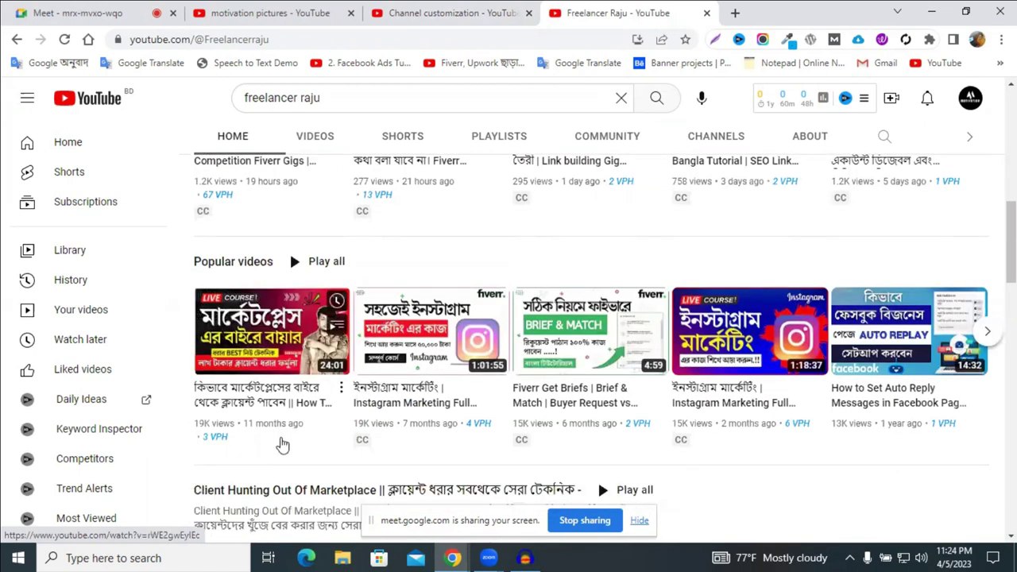
{"action": "scroll", "coordinate": [284, 443], "scroll_direction": "down", "scroll_amount": 3}
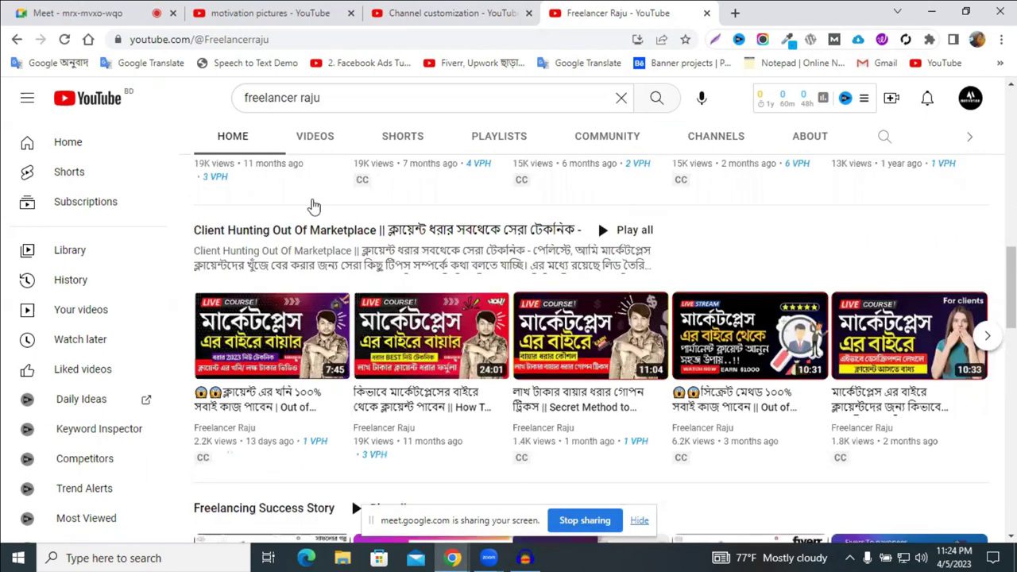
{"action": "scroll", "coordinate": [314, 207], "scroll_direction": "down", "scroll_amount": 2}
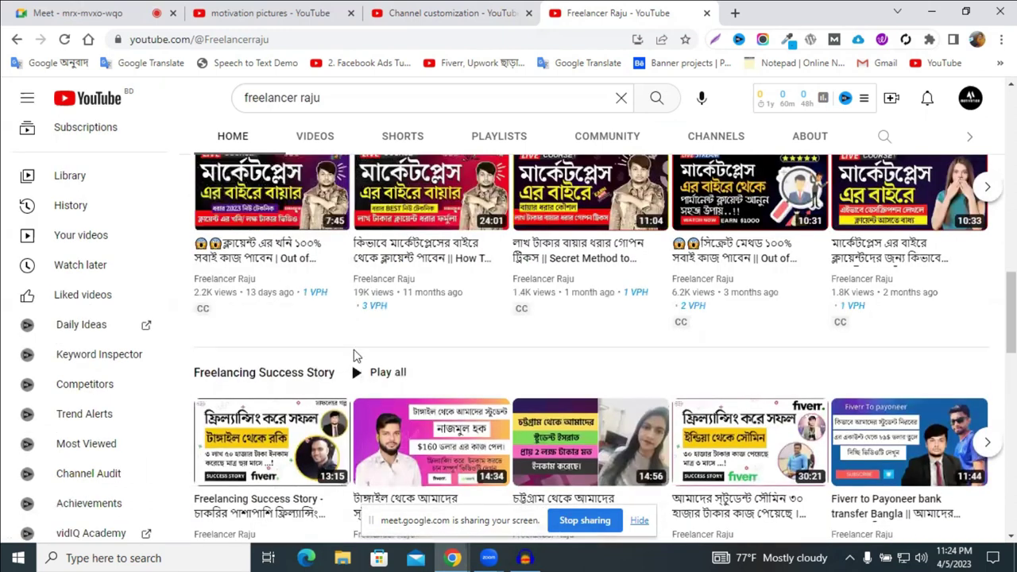
{"action": "scroll", "coordinate": [291, 243], "scroll_direction": "down", "scroll_amount": 3}
{"action": "scroll", "coordinate": [463, 313], "scroll_direction": "down", "scroll_amount": 1}
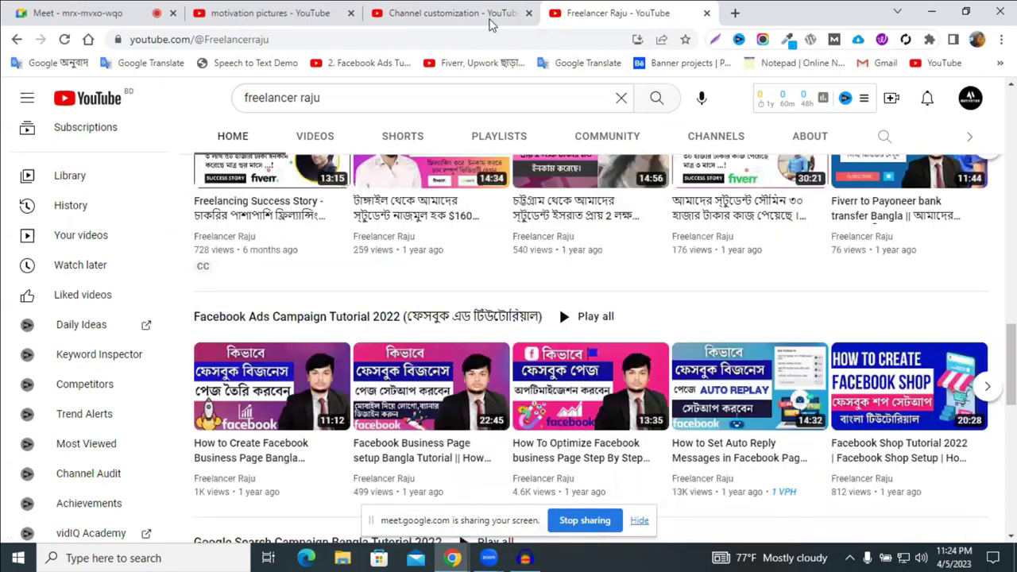
- In the channel's Layout settings, check the channel trailer video selection and move the Videos section above Short videos
{"action": "left_click", "coordinate": [457, 13]}
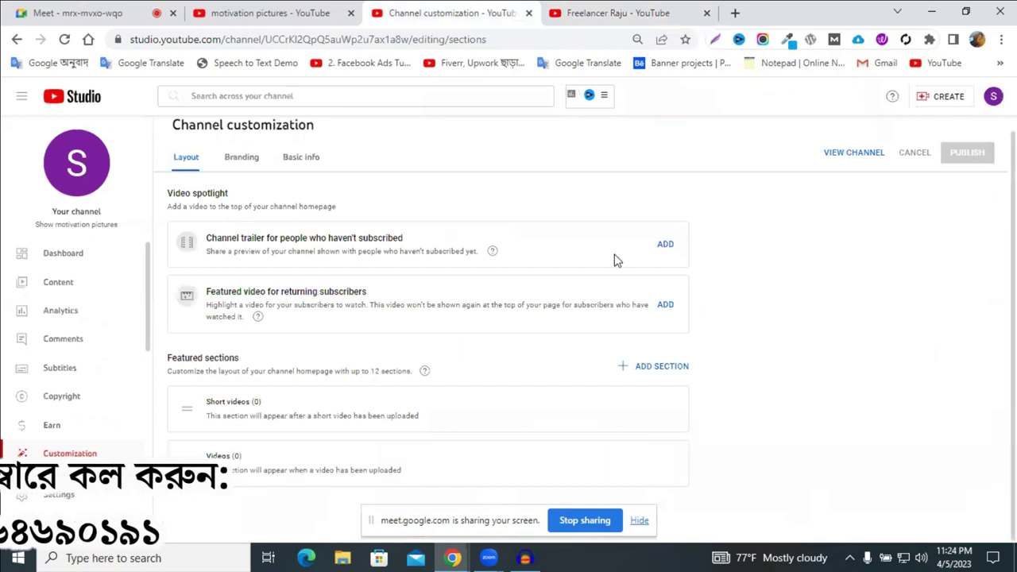
{"action": "left_click", "coordinate": [666, 246]}
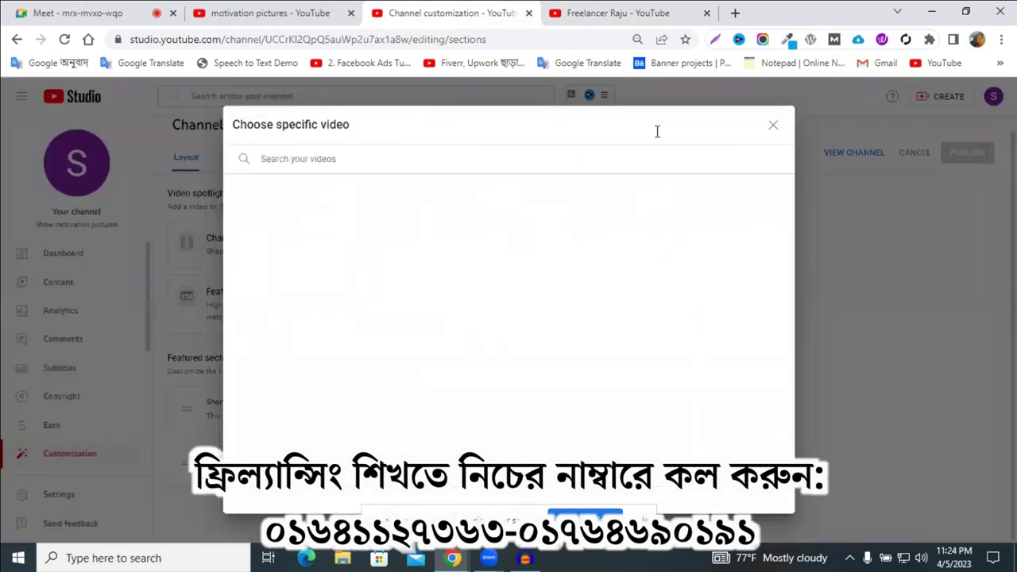
{"action": "left_click", "coordinate": [772, 126]}
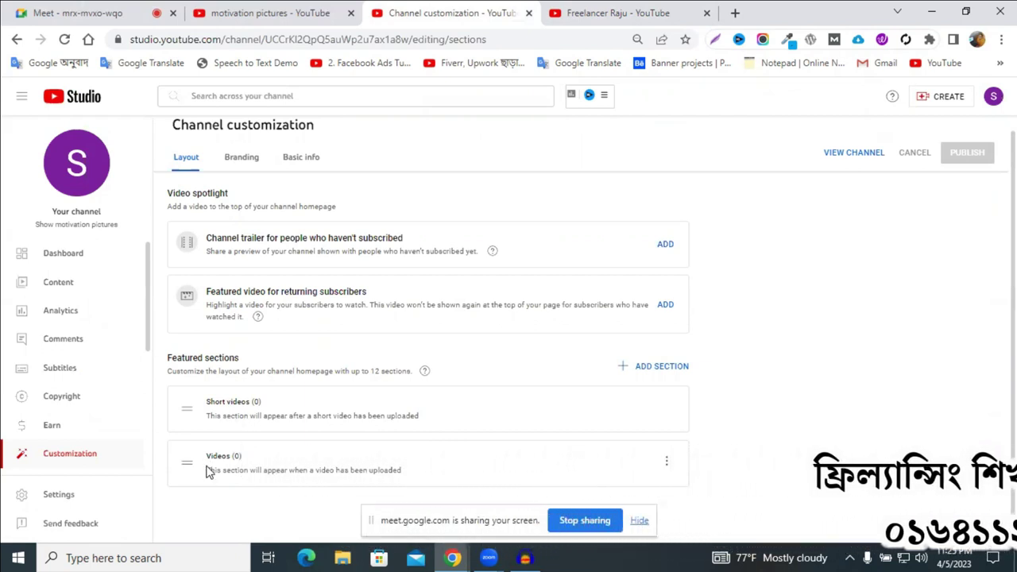
{"action": "left_click_drag", "start_coordinate": [188, 461], "coordinate": [189, 405]}
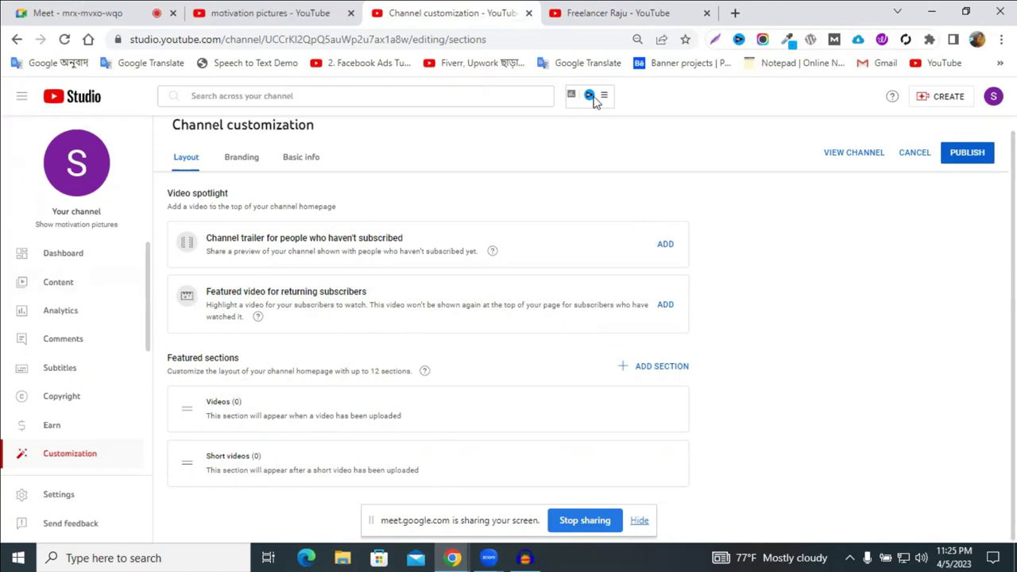
- Compare the section order on the Freelancer Raju channel's homepage and return to the channel customization page
{"action": "left_click", "coordinate": [613, 11]}
{"action": "scroll", "coordinate": [298, 326], "scroll_direction": "up", "scroll_amount": 3}
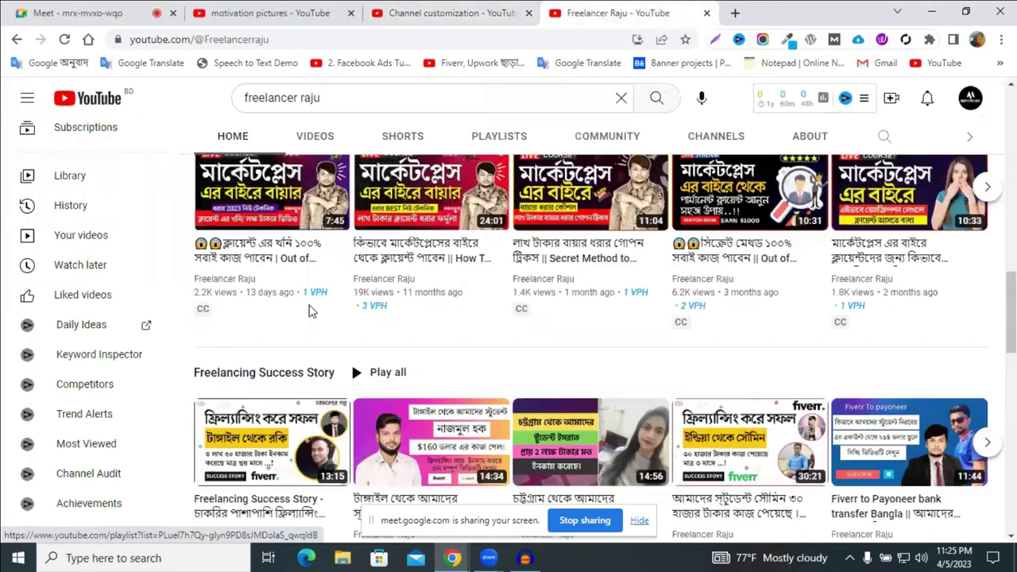
{"action": "scroll", "coordinate": [296, 340], "scroll_direction": "up", "scroll_amount": 5}
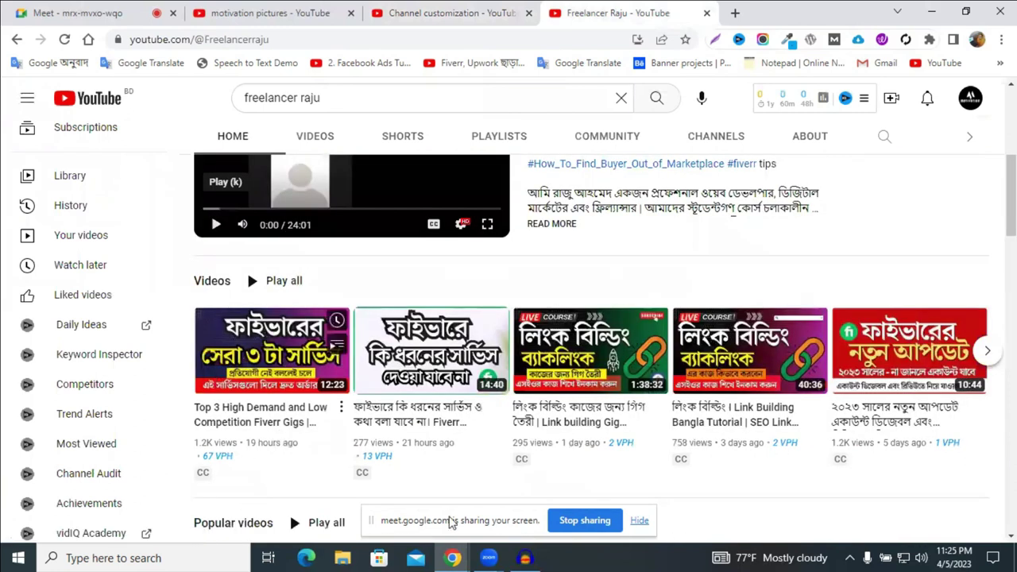
{"action": "scroll", "coordinate": [598, 368], "scroll_direction": "down", "scroll_amount": 5}
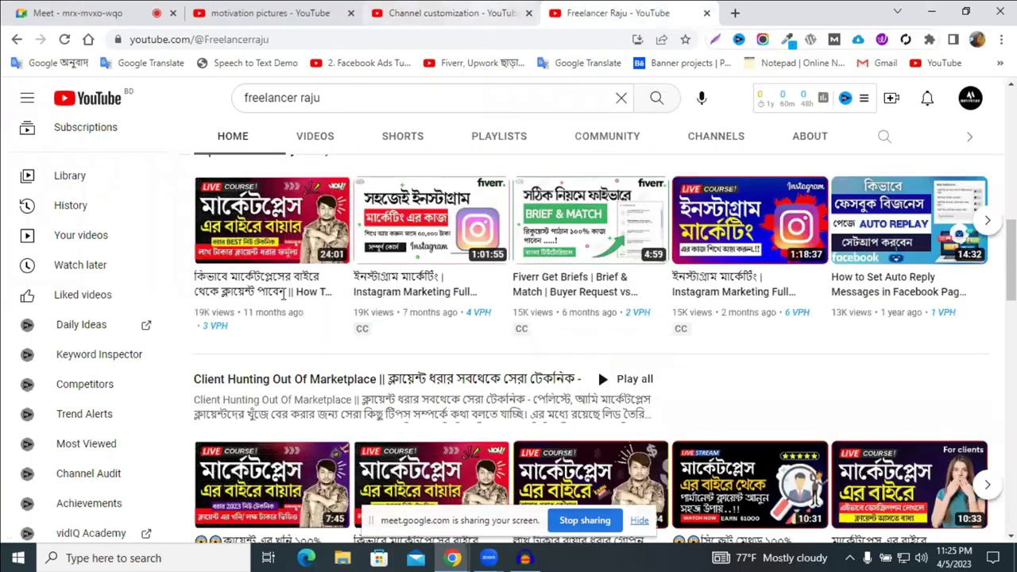
{"action": "left_click", "coordinate": [477, 11]}
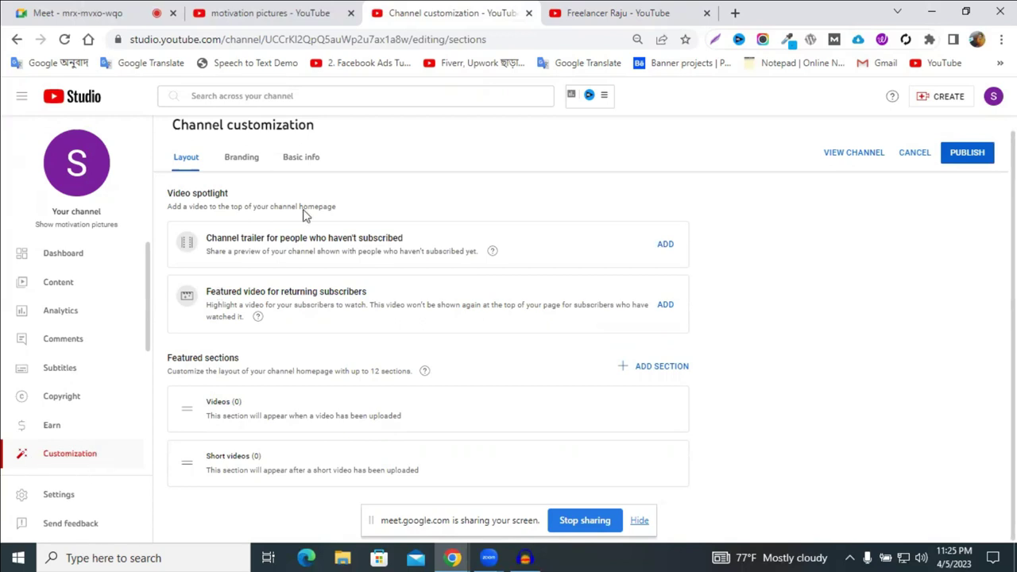
- Review the Branding settings for picture, banner image and video watermark, and return to the Layout settings
{"action": "left_click", "coordinate": [241, 158]}
{"action": "left_click", "coordinate": [187, 159]}
{"action": "left_click", "coordinate": [241, 157]}
{"action": "left_click", "coordinate": [241, 159]}
{"action": "scroll", "coordinate": [342, 297], "scroll_direction": "up", "scroll_amount": 1}
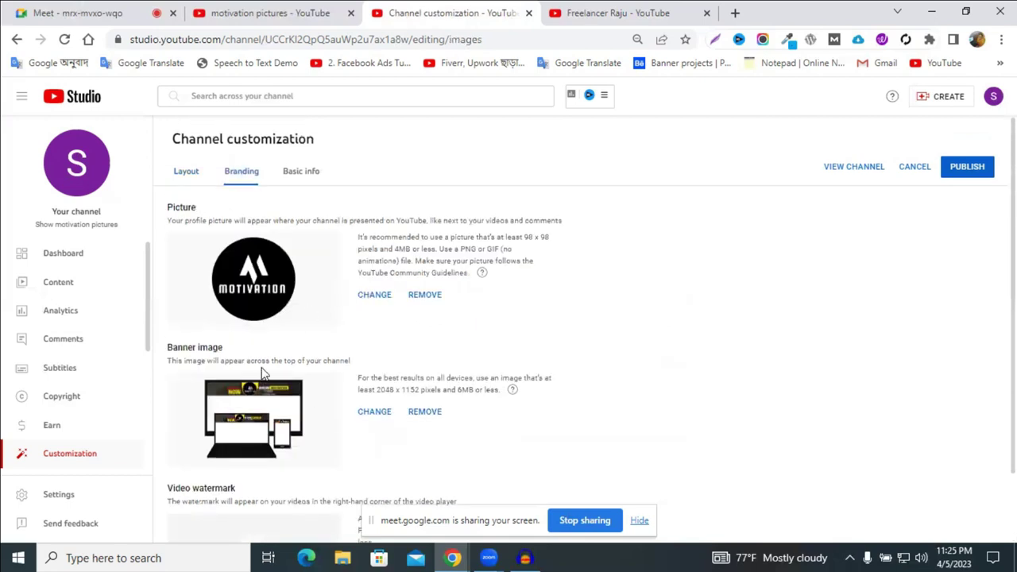
{"action": "scroll", "coordinate": [238, 223], "scroll_direction": "down", "scroll_amount": 1}
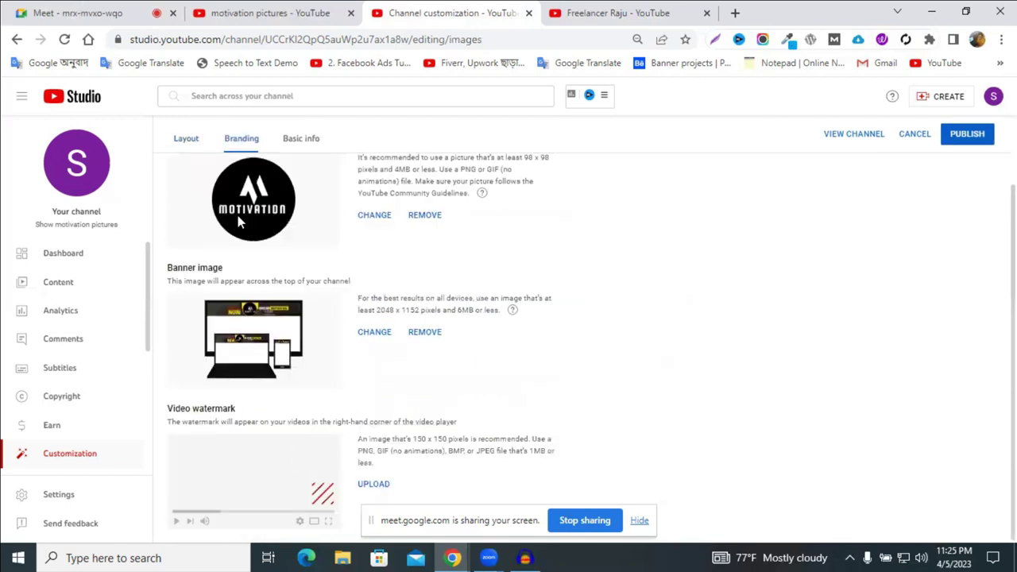
{"action": "left_click", "coordinate": [191, 142]}
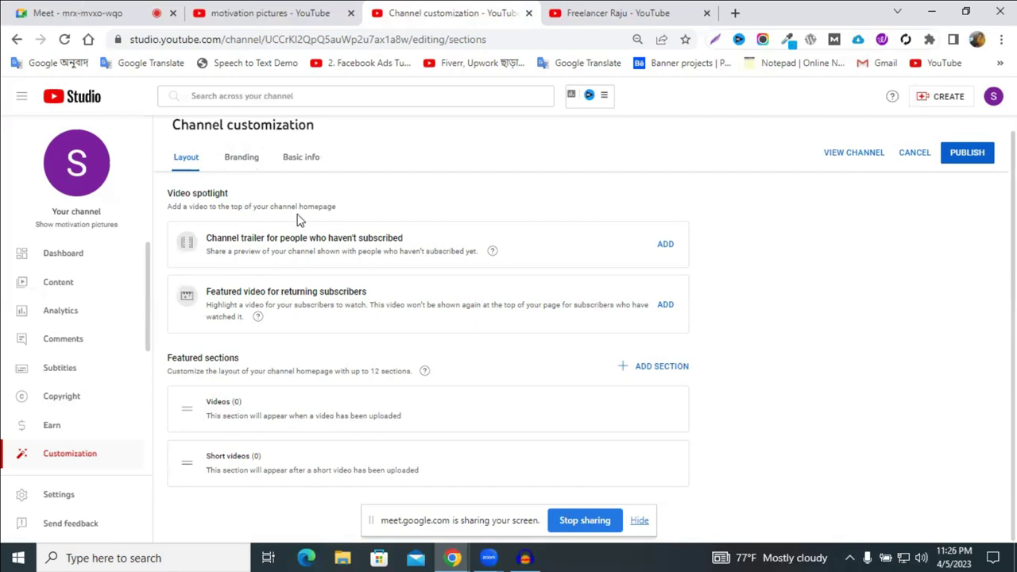
- Open the channel's Basic info settings and highlight the channel name
{"action": "left_click", "coordinate": [302, 163]}
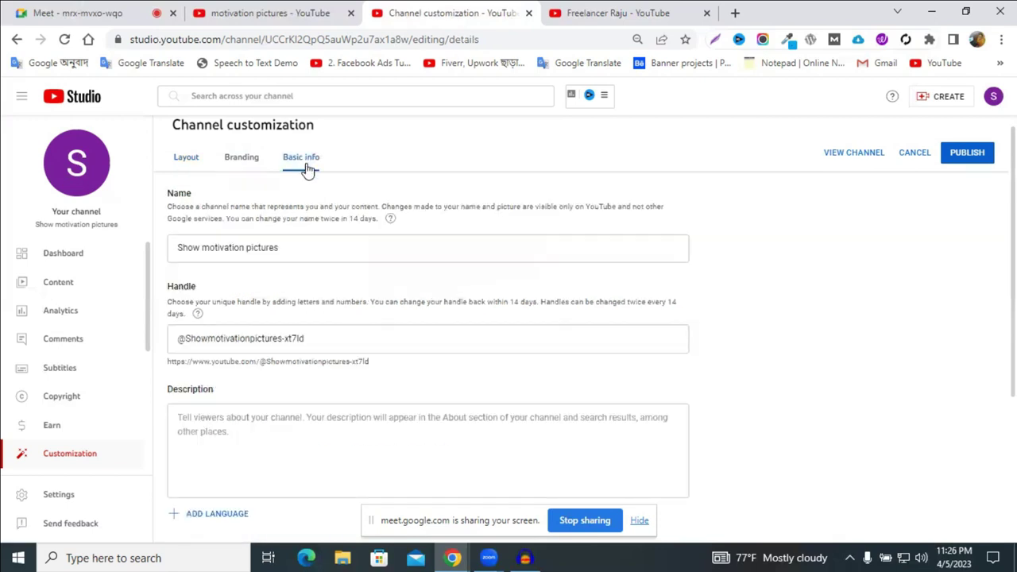
{"action": "triple_click", "coordinate": [209, 241]}
{"action": "triple_click", "coordinate": [250, 244]}
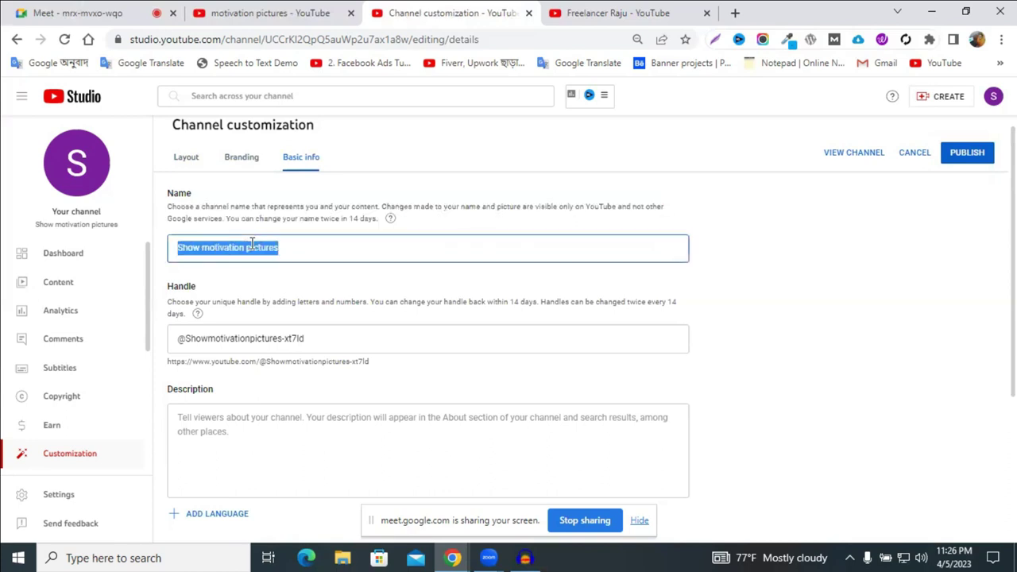
{"action": "double_click", "coordinate": [242, 337]}
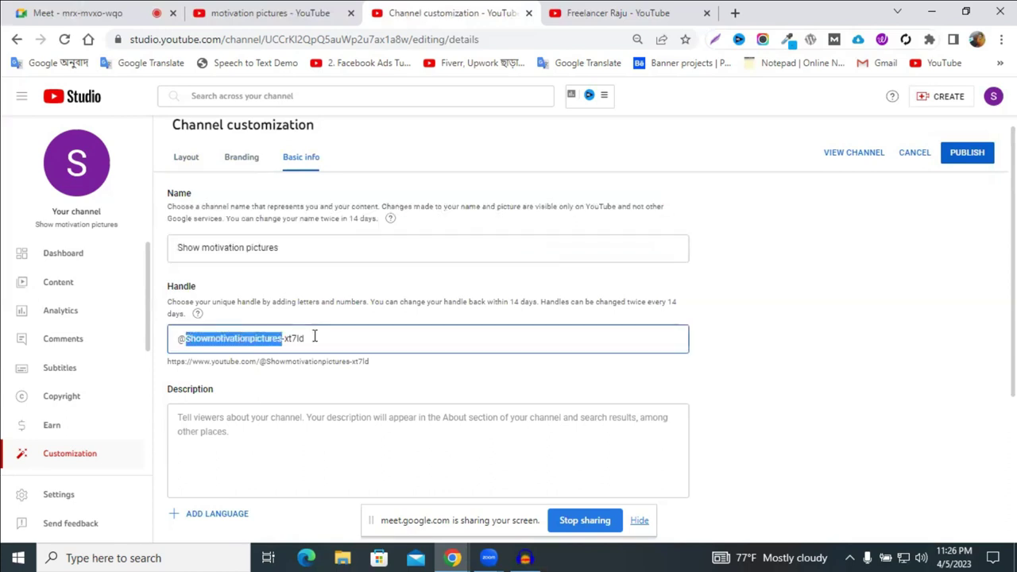
{"action": "left_click", "coordinate": [314, 336]}
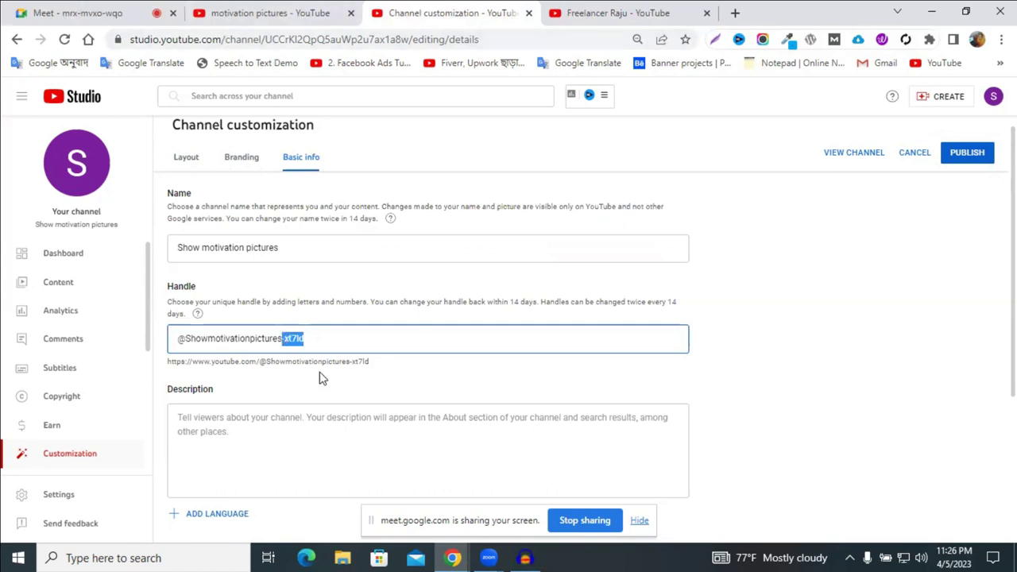
{"action": "left_click", "coordinate": [317, 339]}
{"action": "double_click", "coordinate": [318, 340]}
{"action": "triple_click", "coordinate": [317, 340]}
{"action": "double_click", "coordinate": [307, 339]}
{"action": "key", "text": "BackSpace"}
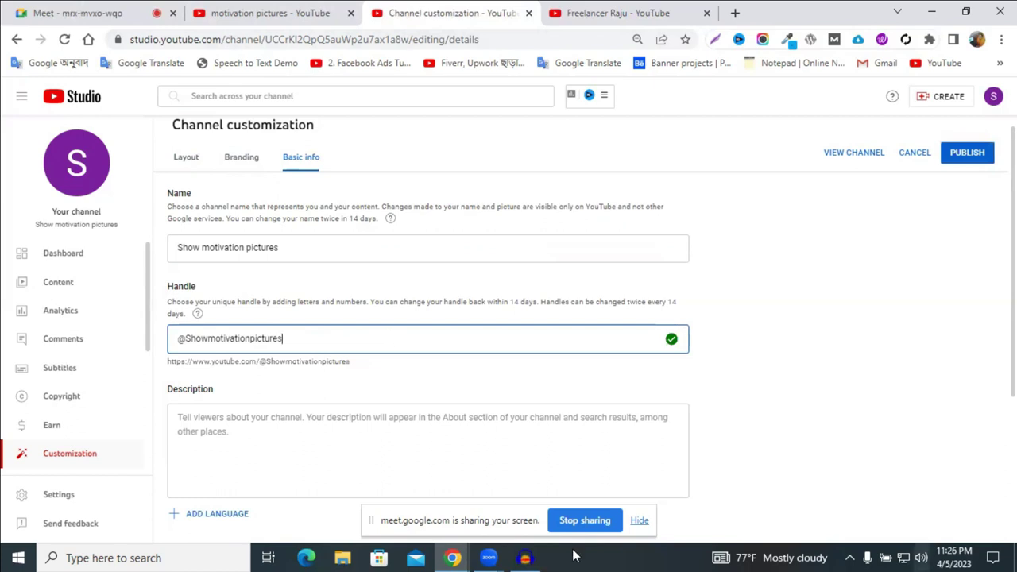
{"action": "left_click_drag", "start_coordinate": [863, 307], "coordinate": [324, 363]}
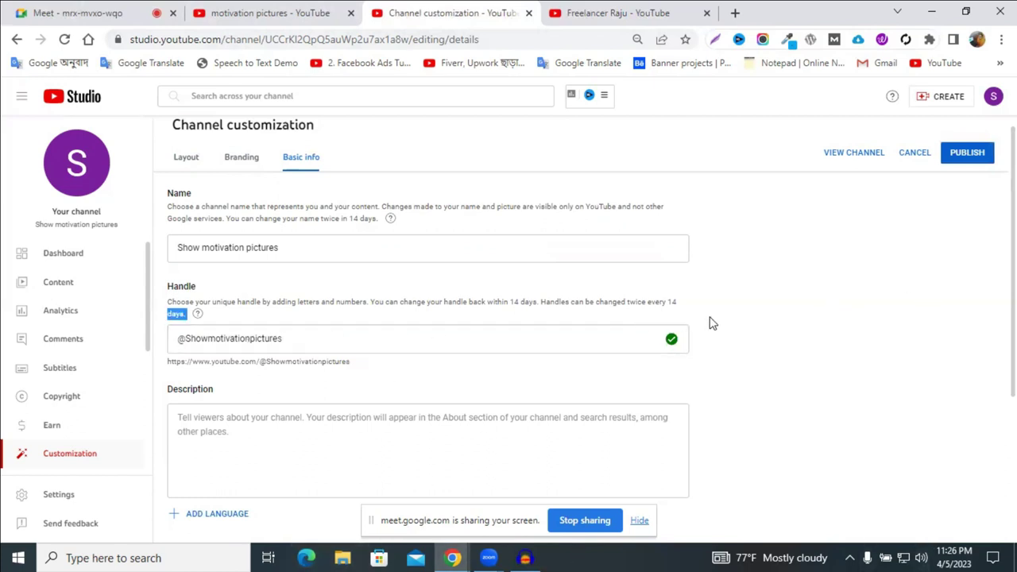
{"action": "left_click", "coordinate": [960, 157]}
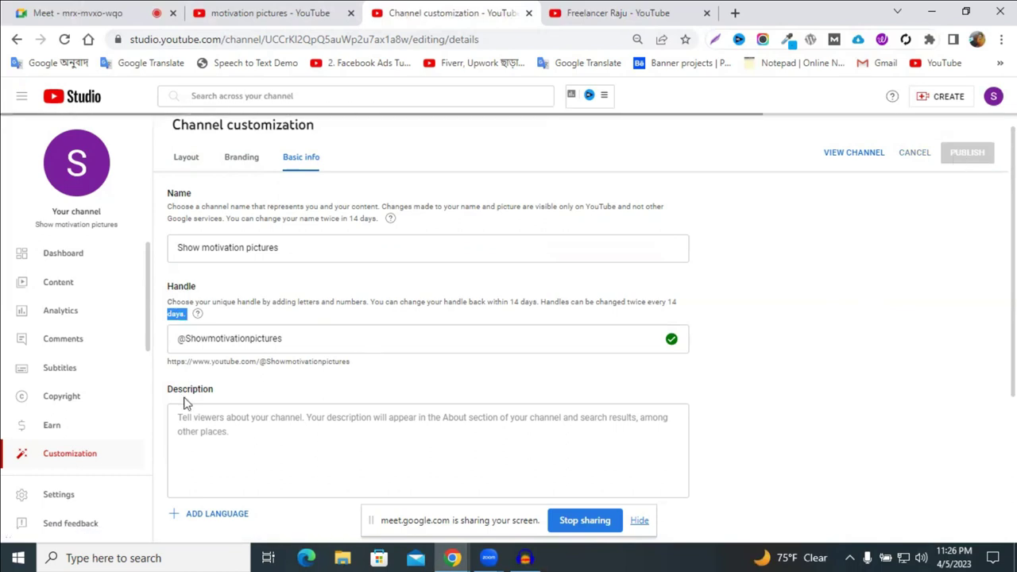
- Examine the Description, Channel URL and Links fields in Basic info, and compare them with the banner links on the Freelancer Raju channel
{"action": "scroll", "coordinate": [239, 358], "scroll_direction": "down", "scroll_amount": 2}
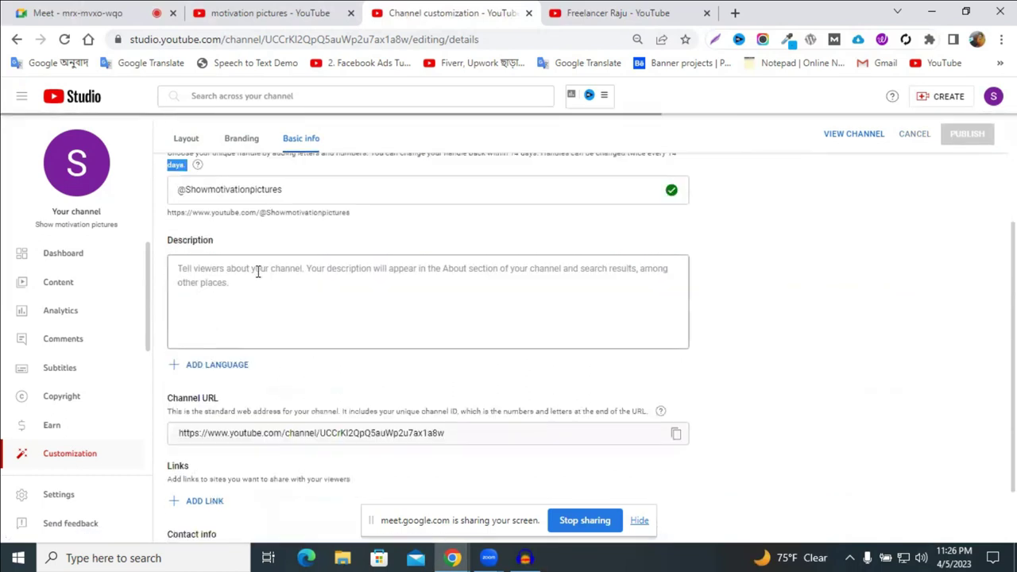
{"action": "left_click", "coordinate": [257, 286]}
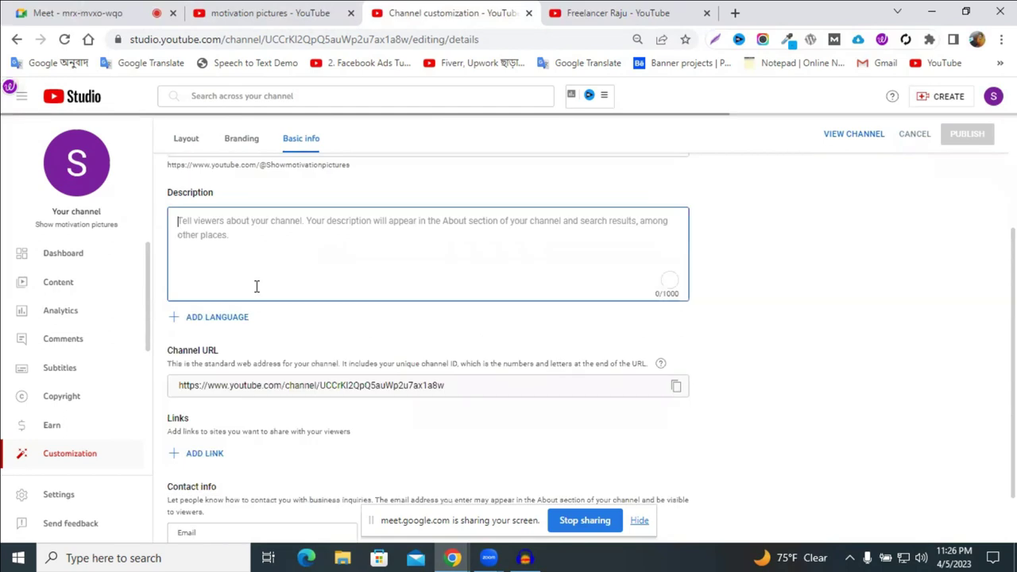
{"action": "scroll", "coordinate": [262, 306], "scroll_direction": "up", "scroll_amount": 1}
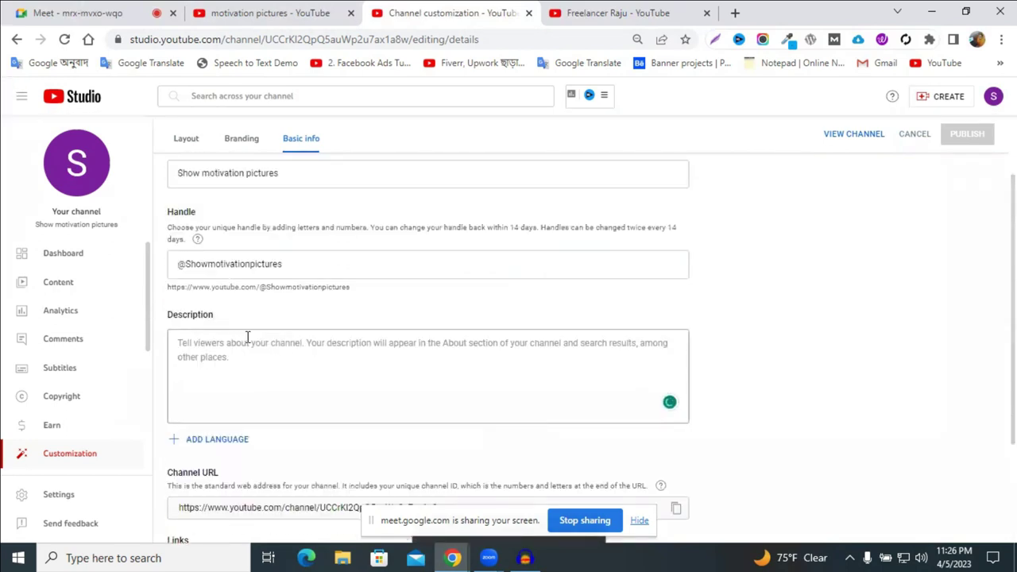
{"action": "left_click", "coordinate": [235, 346]}
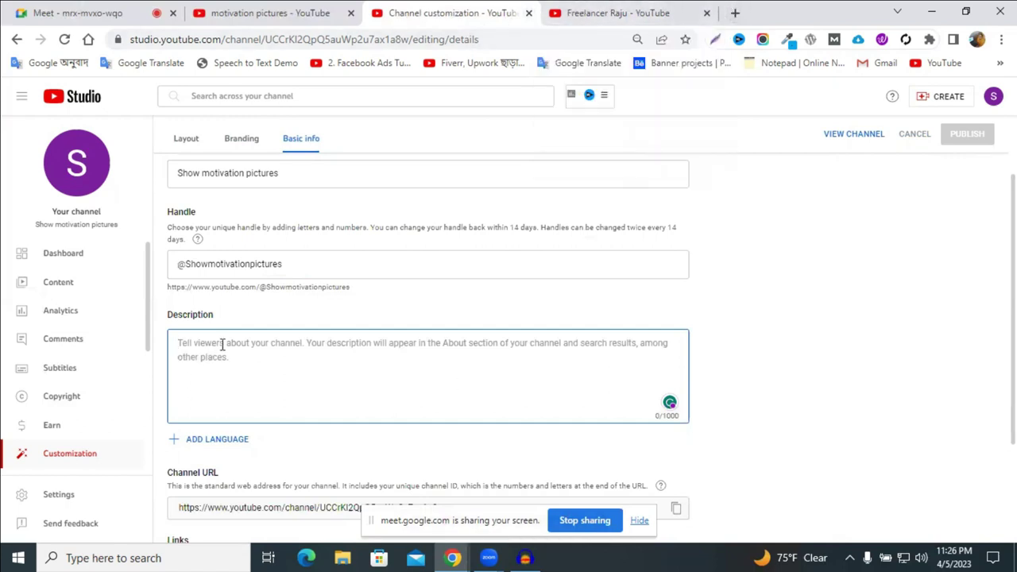
{"action": "scroll", "coordinate": [223, 344], "scroll_direction": "down", "scroll_amount": 1}
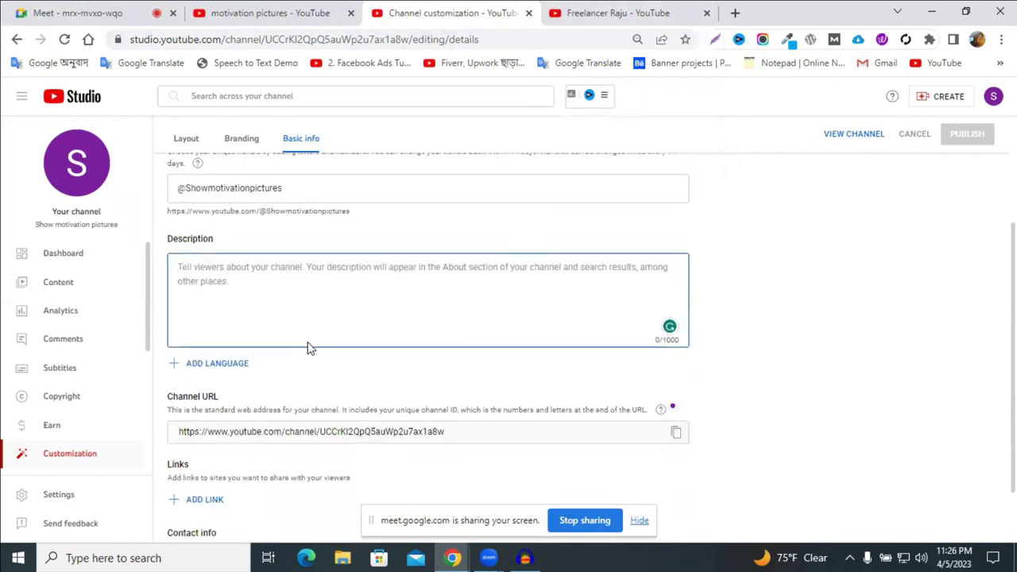
{"action": "scroll", "coordinate": [318, 342], "scroll_direction": "down", "scroll_amount": 1}
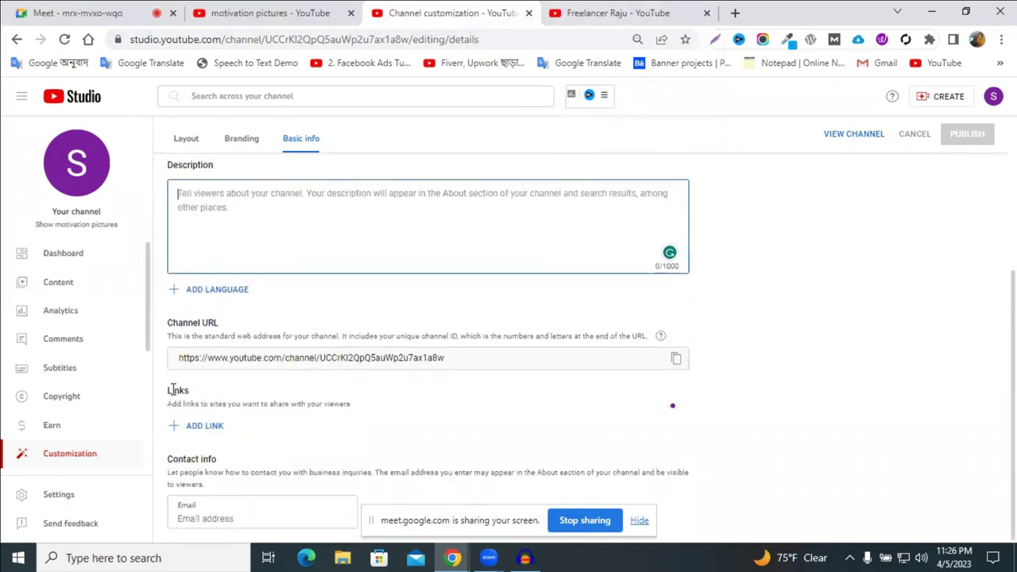
{"action": "left_click", "coordinate": [588, 11]}
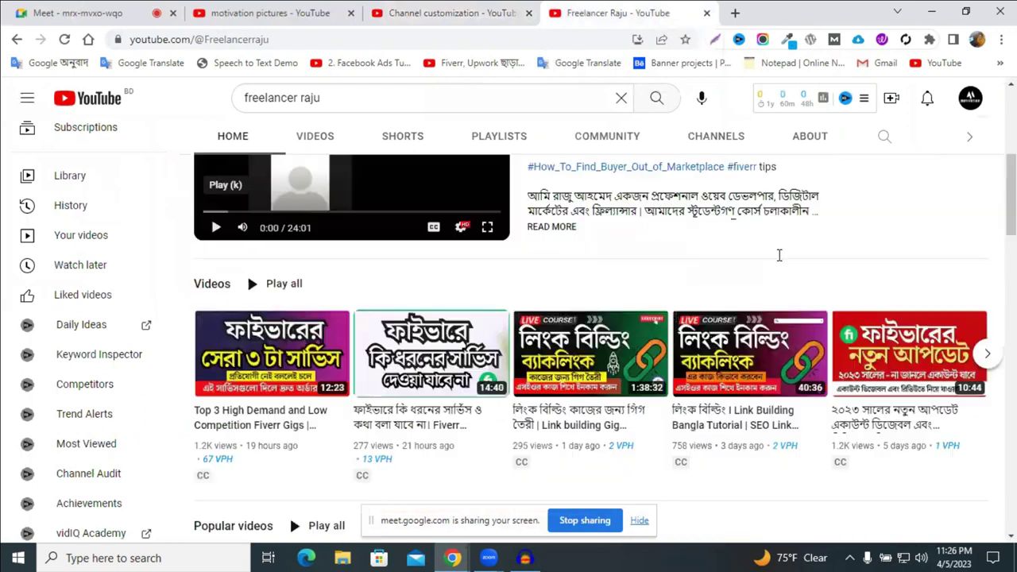
{"action": "scroll", "coordinate": [938, 248], "scroll_direction": "up", "scroll_amount": 4}
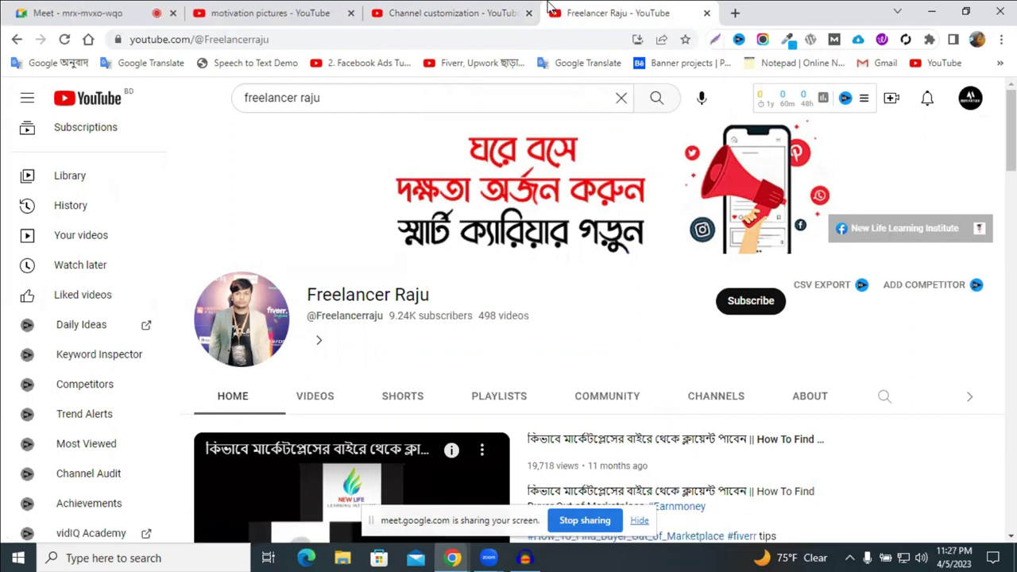
{"action": "left_click", "coordinate": [488, 10]}
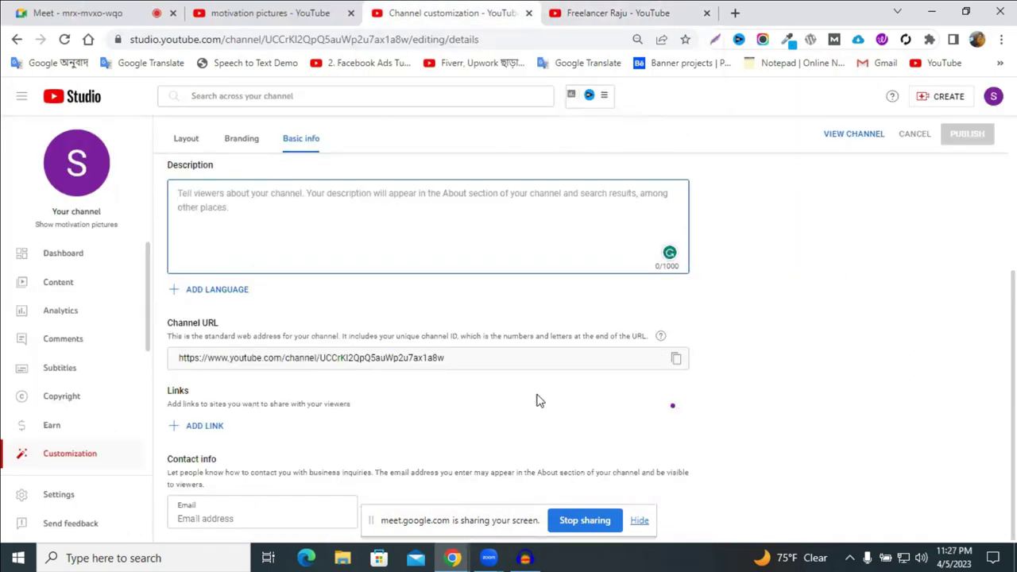
{"action": "left_click", "coordinate": [199, 429]}
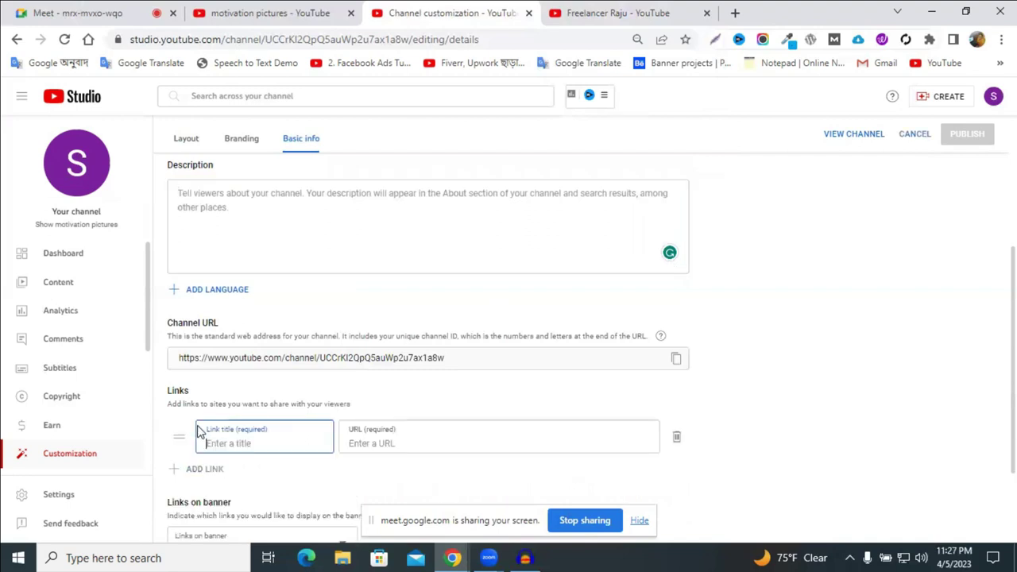
{"action": "scroll", "coordinate": [449, 417], "scroll_direction": "down", "scroll_amount": 2}
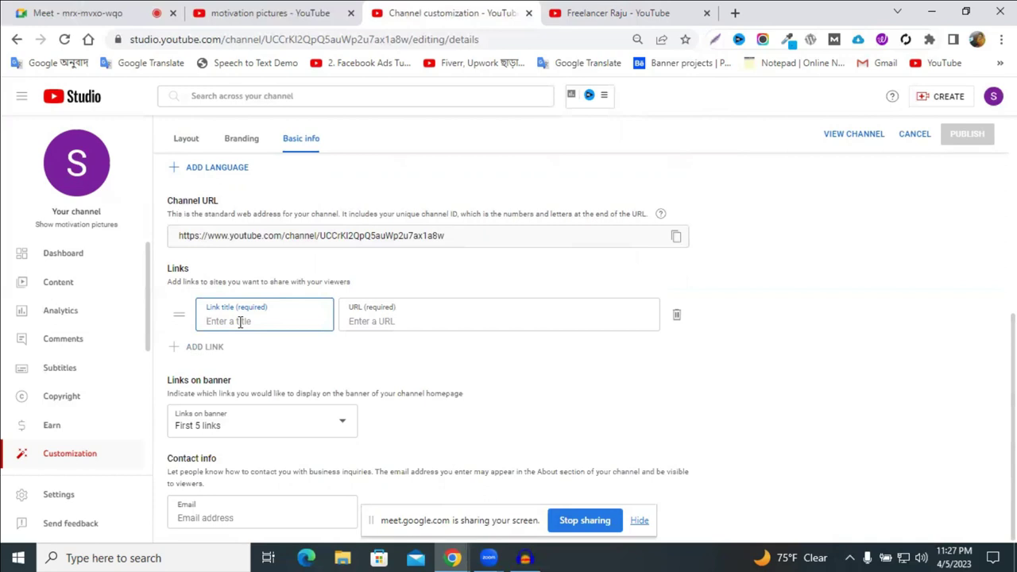
{"action": "type", "text": "facebook.com"}
{"action": "left_click", "coordinate": [399, 326]}
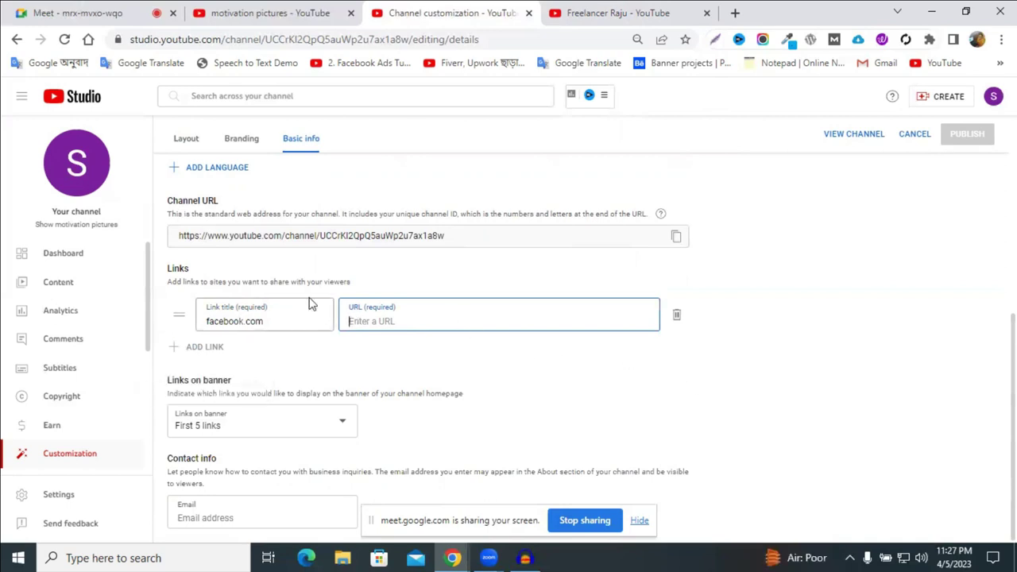
{"action": "left_click", "coordinate": [613, 13]}
{"action": "left_click", "coordinate": [276, 35]}
{"action": "key", "text": "ctrl+c"}
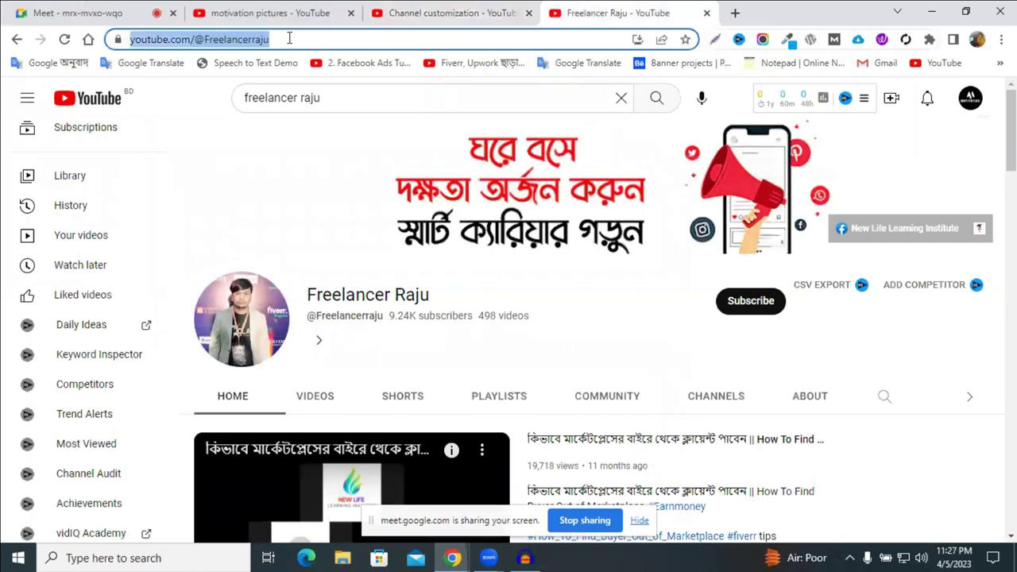
{"action": "left_click", "coordinate": [441, 6]}
{"action": "left_click", "coordinate": [397, 318]}
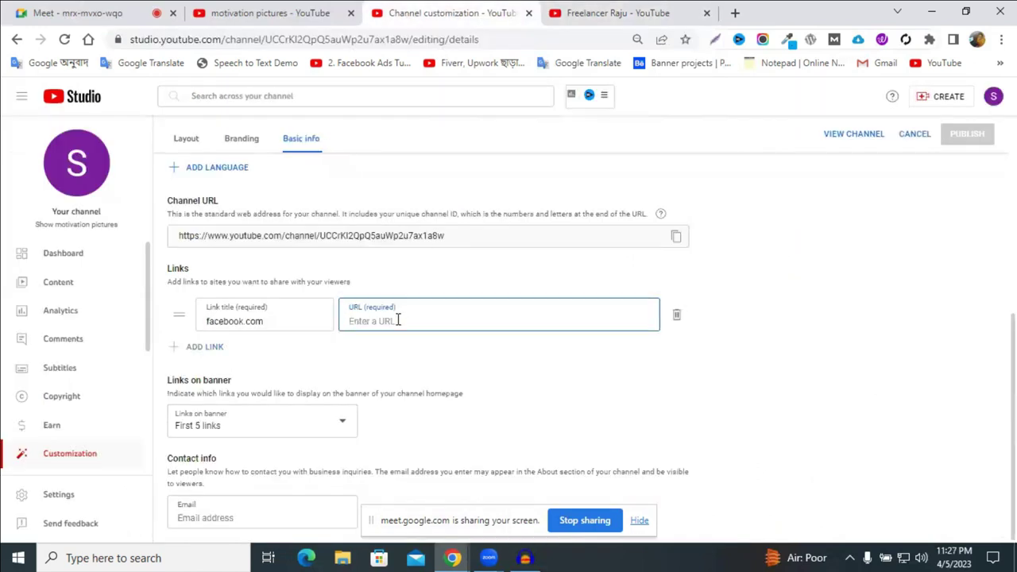
{"action": "key", "text": "ctrl+v"}
{"action": "left_click", "coordinate": [386, 363]}
{"action": "left_click", "coordinate": [197, 347]}
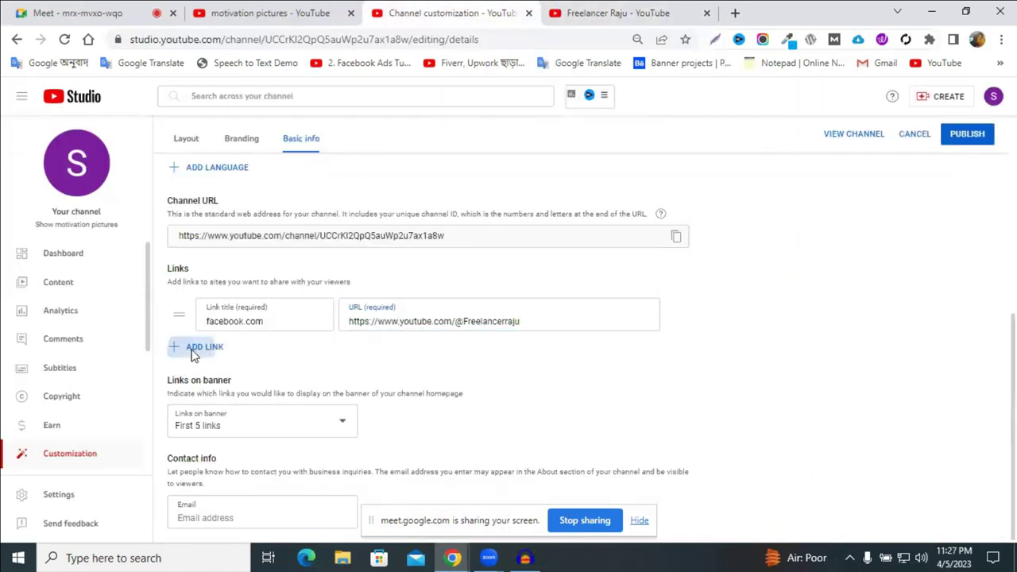
{"action": "type", "text": "website link"}
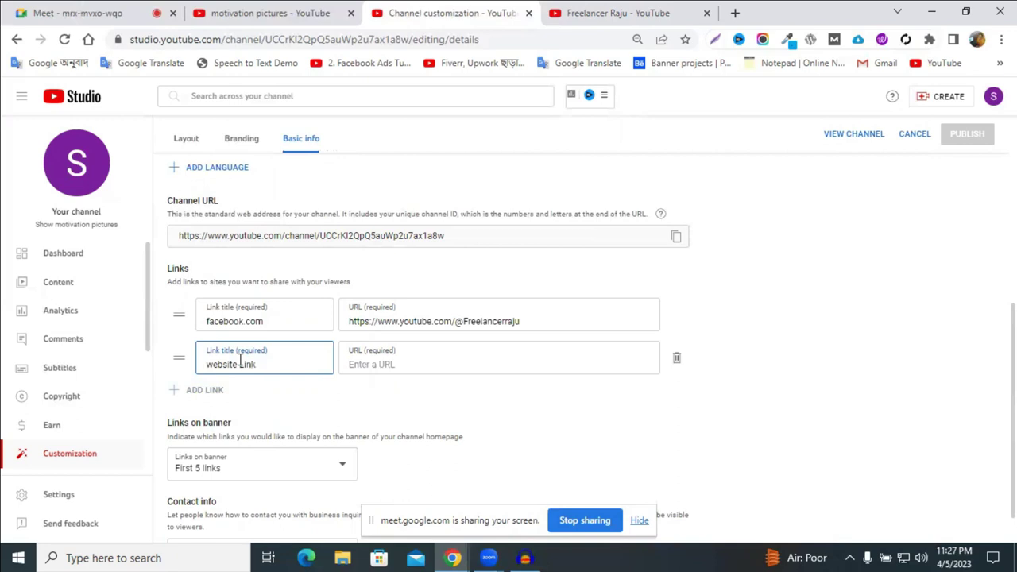
{"action": "left_click", "coordinate": [369, 363]}
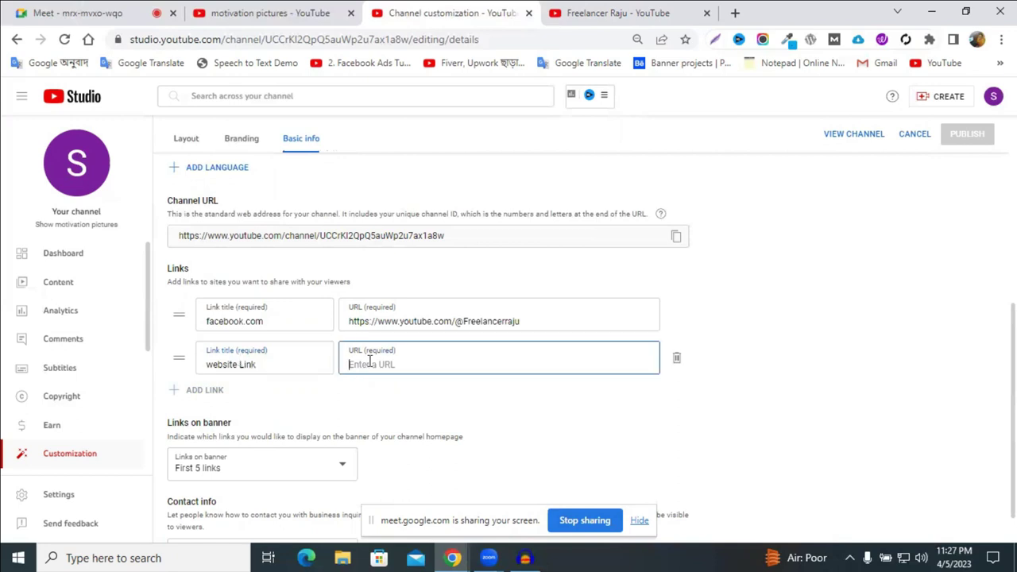
{"action": "type", "text": "www."}
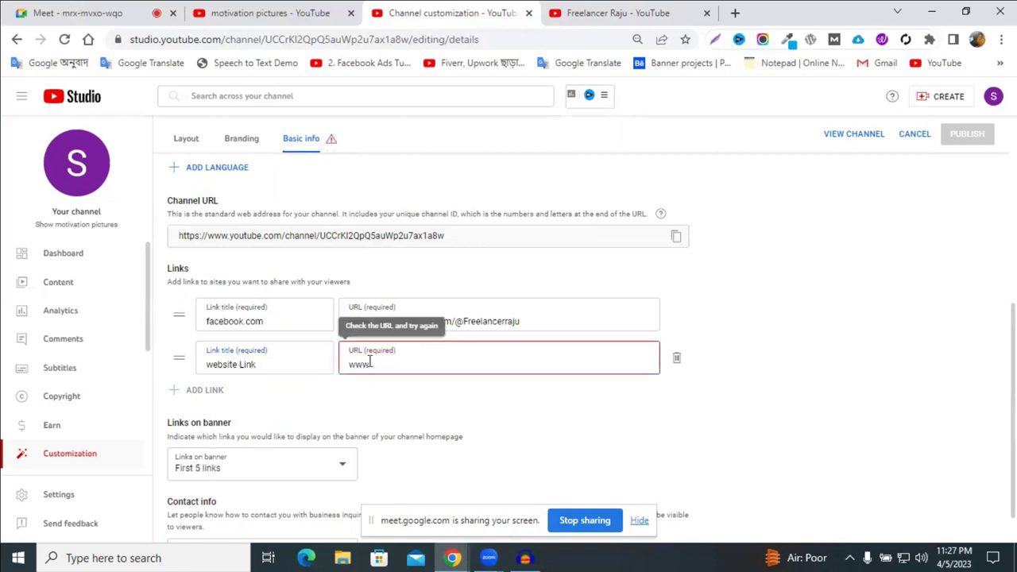
{"action": "type", "text": "com"}
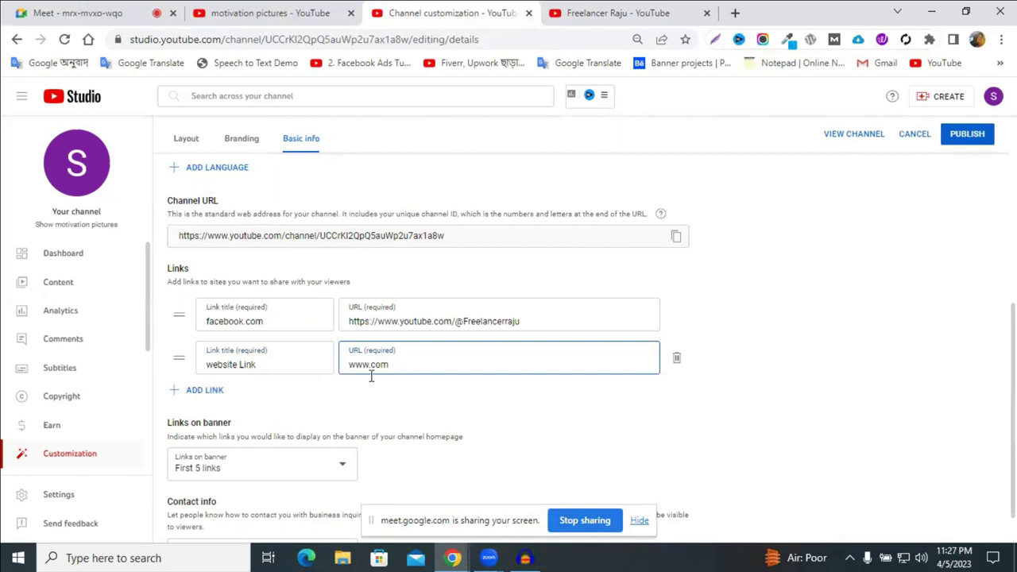
- Discard an empty third link row and move the website Link above the facebook.com link
{"action": "left_click", "coordinate": [207, 390]}
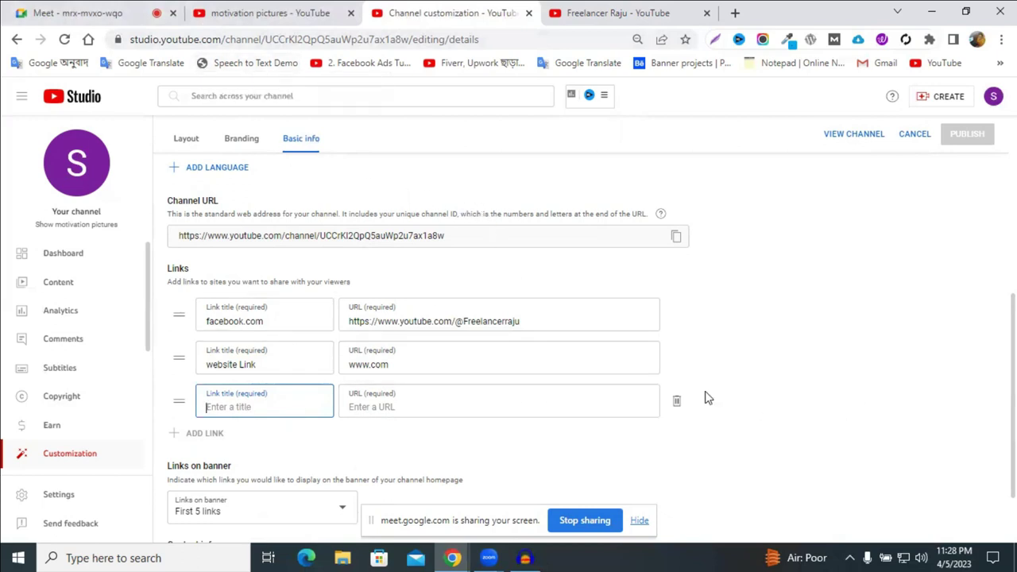
{"action": "left_click", "coordinate": [677, 402]}
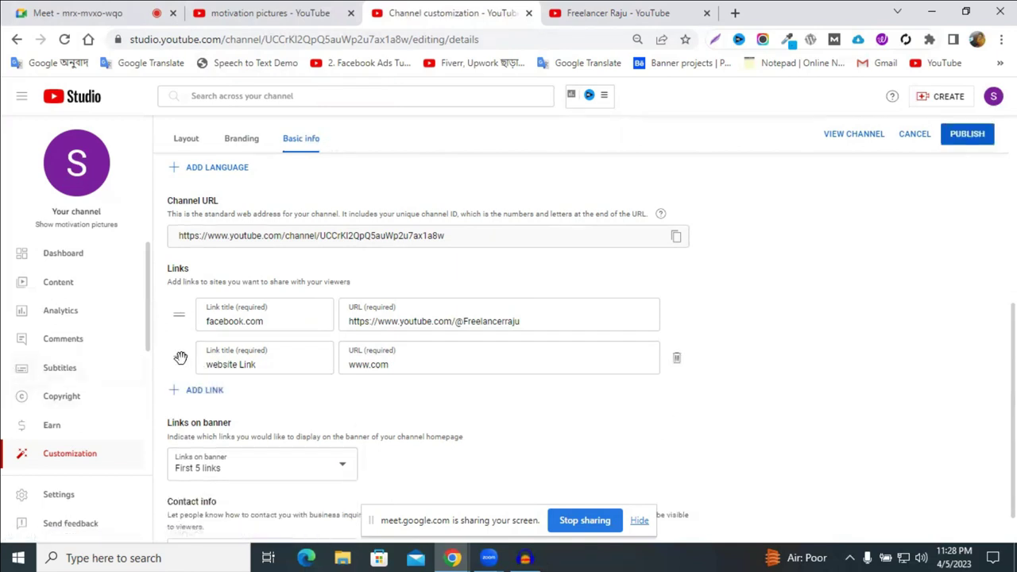
{"action": "left_click_drag", "start_coordinate": [180, 358], "coordinate": [176, 302]}
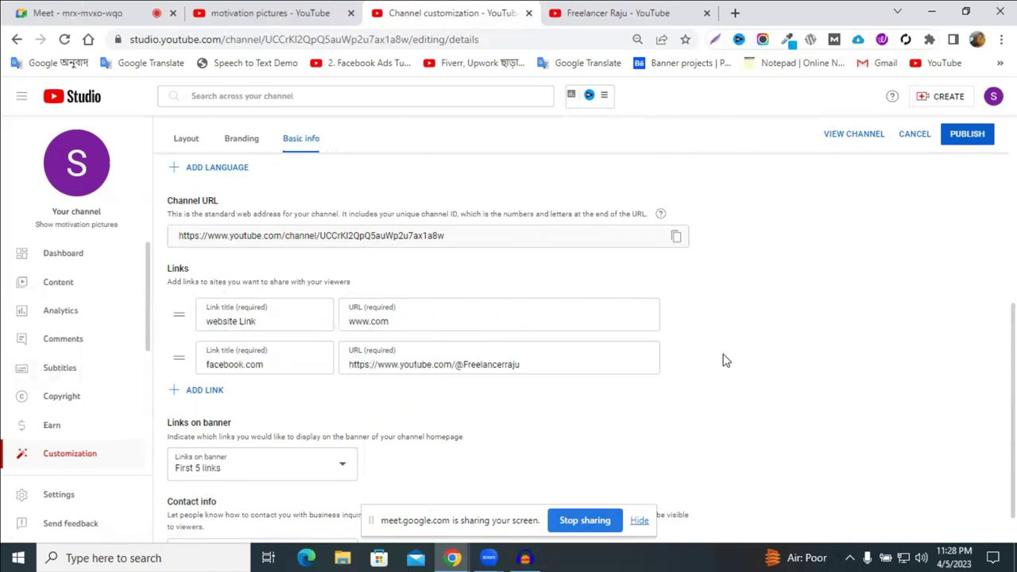
- Review the Basic info settings from the channel name down to the Contact info email field
{"action": "scroll", "coordinate": [671, 358], "scroll_direction": "down", "scroll_amount": 1}
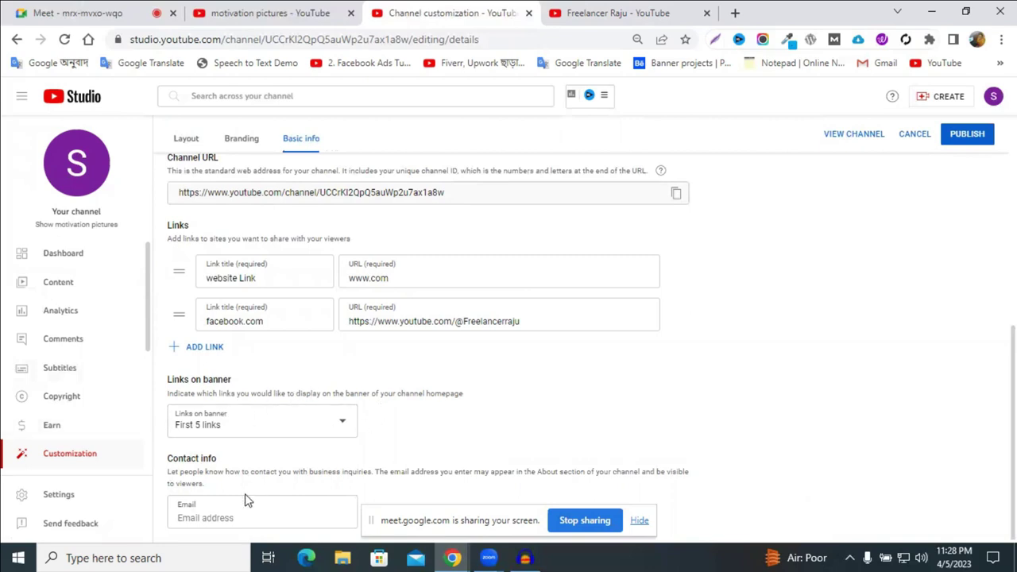
{"action": "left_click", "coordinate": [224, 518]}
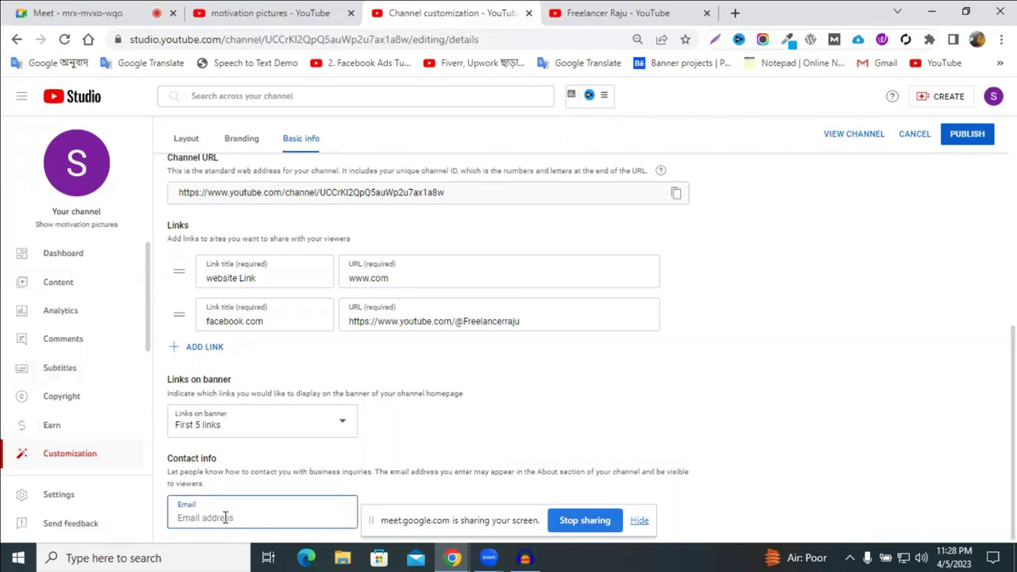
{"action": "left_click", "coordinate": [511, 515]}
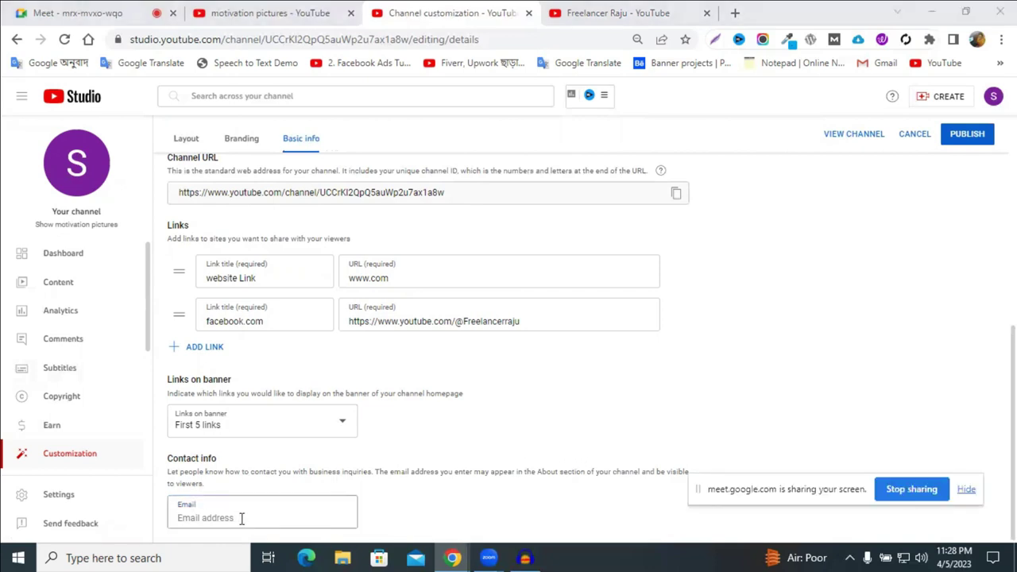
{"action": "left_click", "coordinate": [205, 517]}
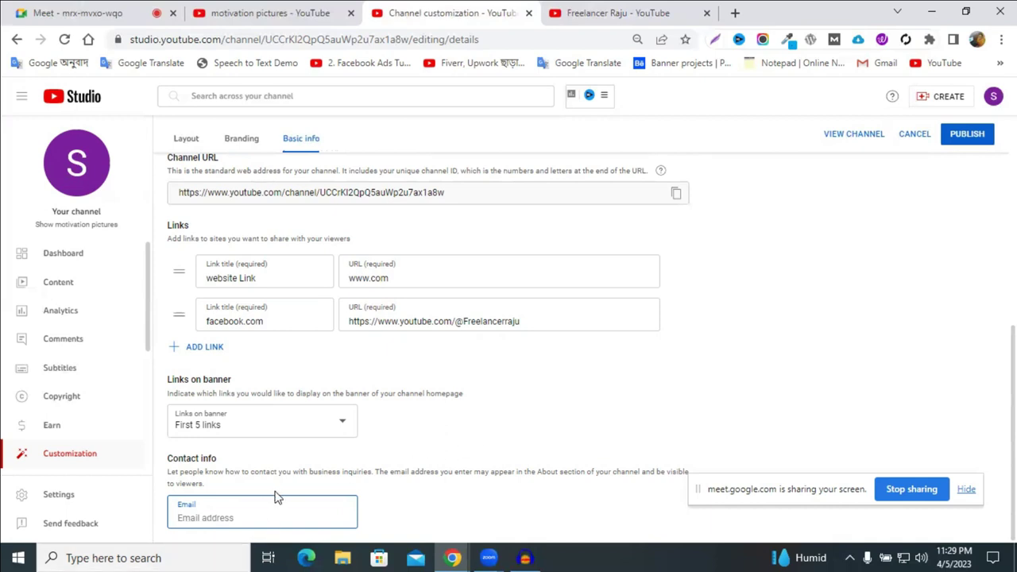
{"action": "scroll", "coordinate": [380, 415], "scroll_direction": "up", "scroll_amount": 4}
{"action": "scroll", "coordinate": [476, 416], "scroll_direction": "up", "scroll_amount": 2}
{"action": "scroll", "coordinate": [310, 295], "scroll_direction": "down", "scroll_amount": 4}
{"action": "scroll", "coordinate": [326, 298], "scroll_direction": "up", "scroll_amount": 4}
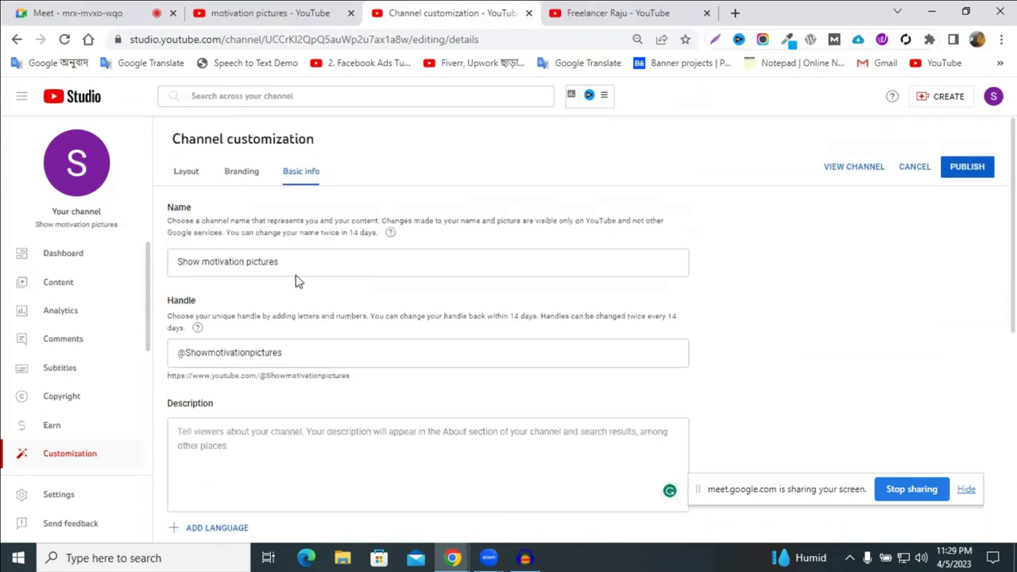
{"action": "scroll", "coordinate": [341, 371], "scroll_direction": "down", "scroll_amount": 5}
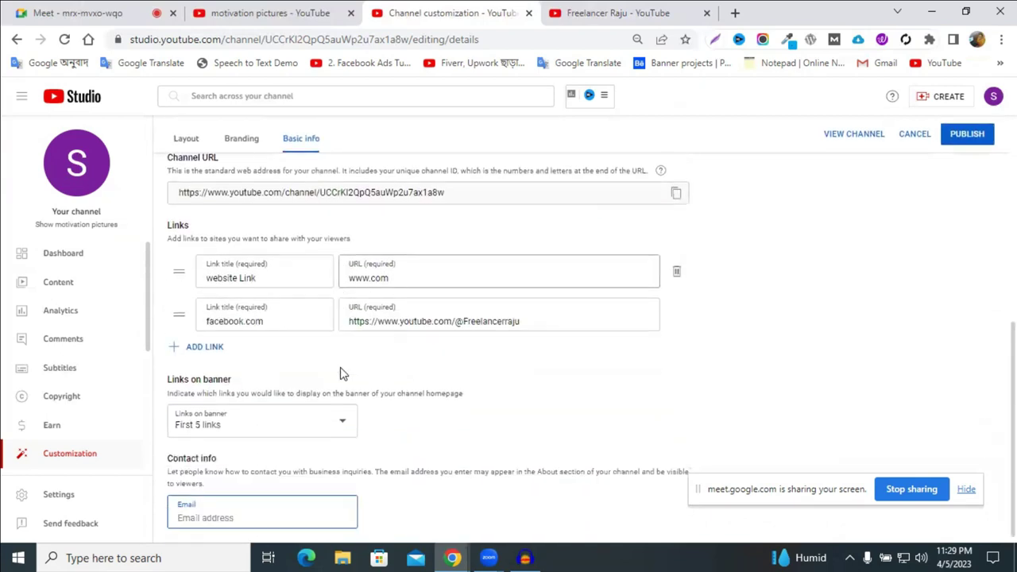
{"action": "left_click", "coordinate": [268, 517]}
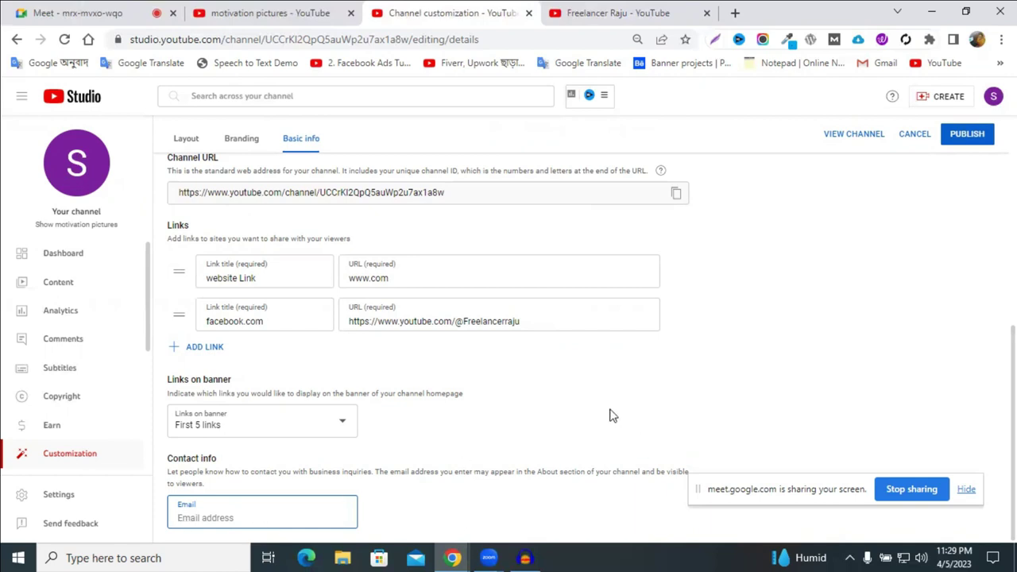
{"action": "scroll", "coordinate": [607, 412], "scroll_direction": "up", "scroll_amount": 5}
{"action": "scroll", "coordinate": [606, 406], "scroll_direction": "up", "scroll_amount": 1}
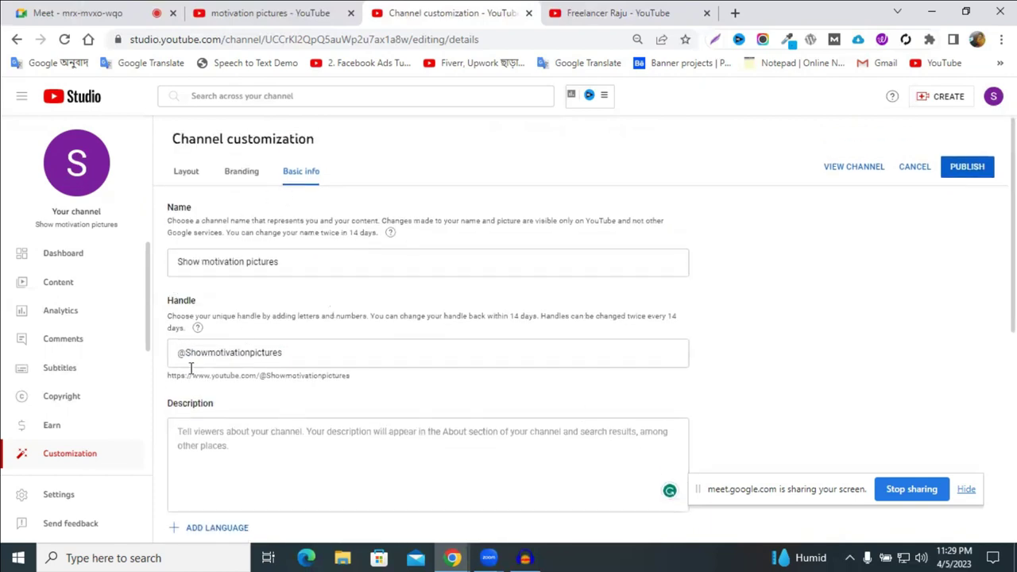
- Open the channel settings and choose USD — US Dollar as the default currency
{"action": "scroll", "coordinate": [93, 425], "scroll_direction": "down", "scroll_amount": 3}
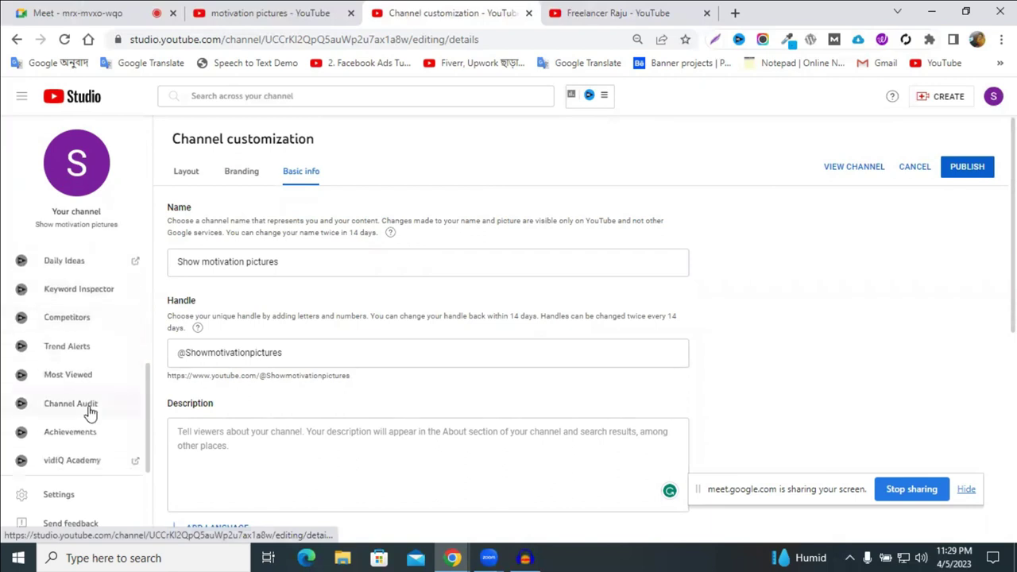
{"action": "left_click", "coordinate": [55, 501]}
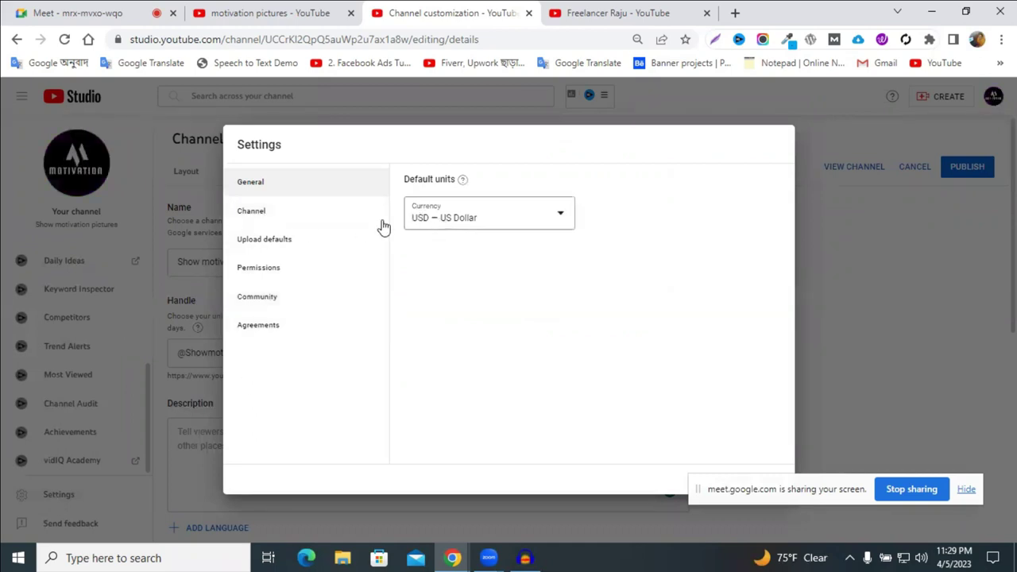
{"action": "left_click", "coordinate": [450, 222]}
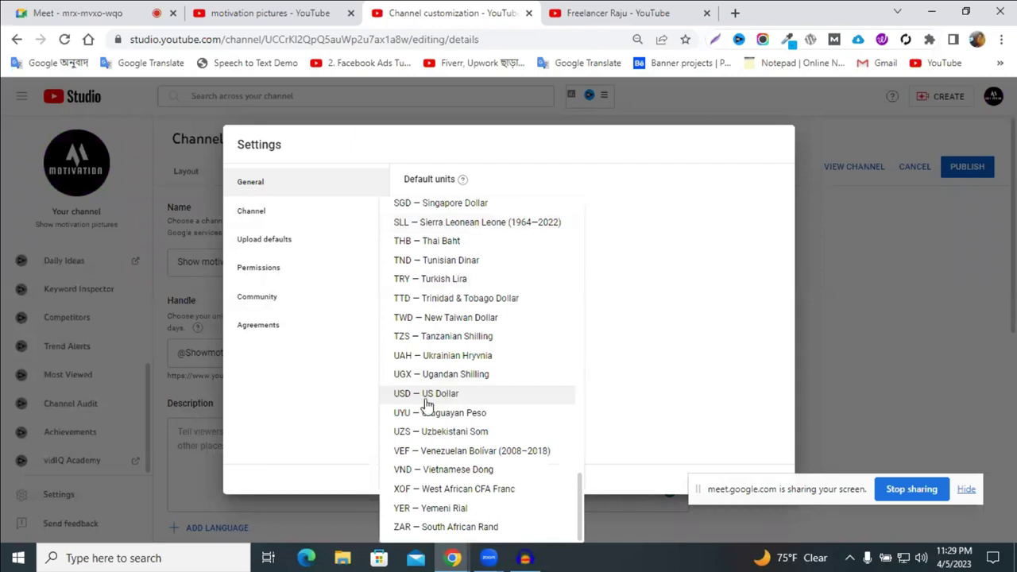
{"action": "left_click", "coordinate": [469, 397]}
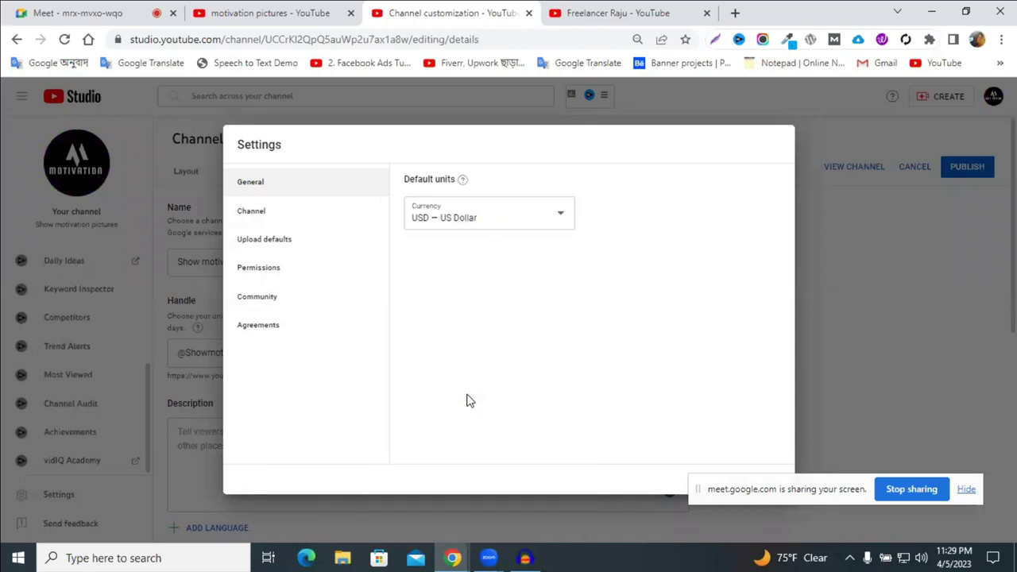
{"action": "left_click", "coordinate": [488, 220]}
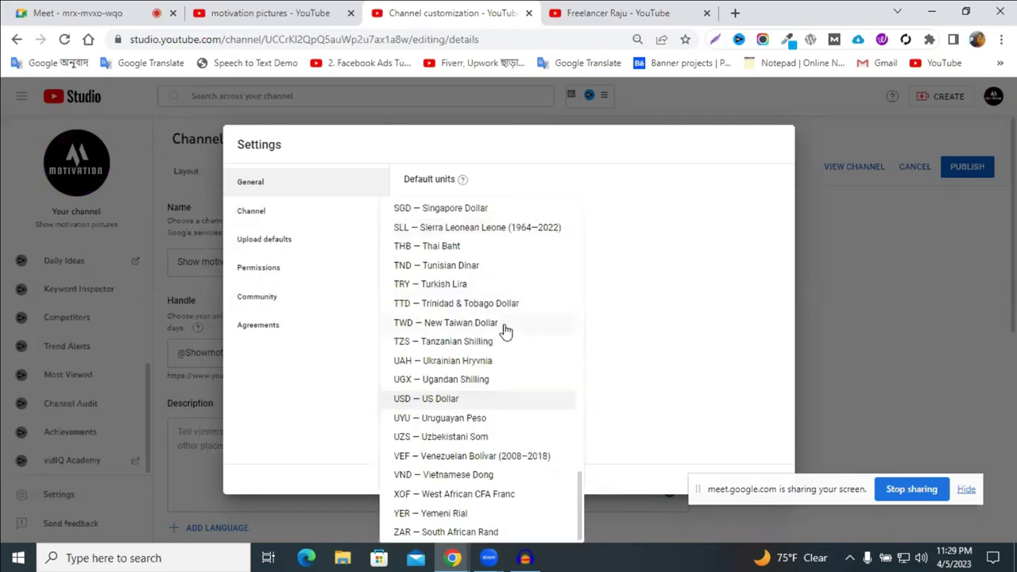
{"action": "scroll", "coordinate": [503, 331], "scroll_direction": "up", "scroll_amount": 3}
{"action": "scroll", "coordinate": [504, 331], "scroll_direction": "down", "scroll_amount": 2}
{"action": "left_click", "coordinate": [679, 292]}
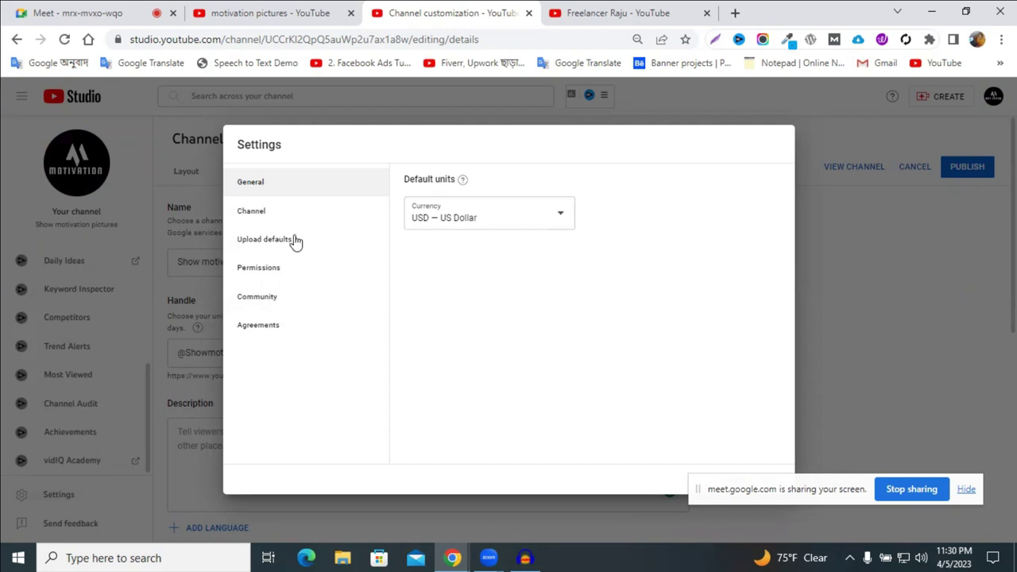
- In the channel's basic info settings, set the country of residence to United States and activate the Keywords field
{"action": "left_click", "coordinate": [263, 223]}
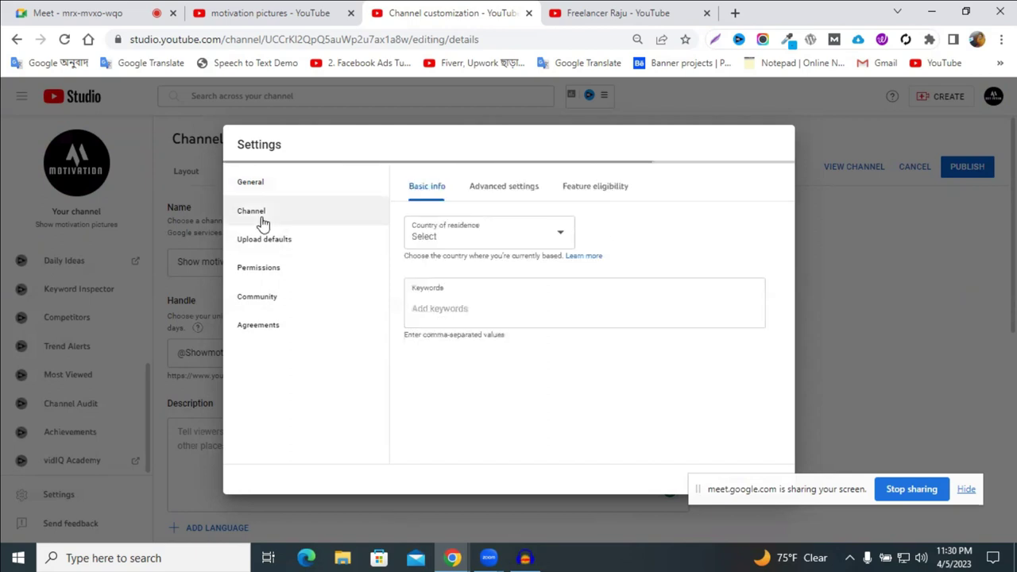
{"action": "left_click", "coordinate": [452, 239]}
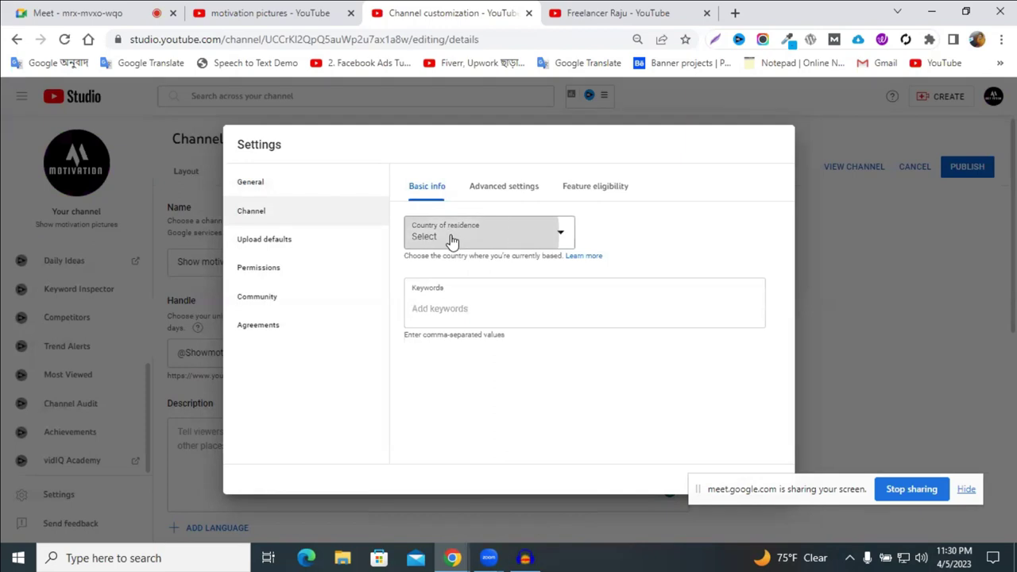
{"action": "scroll", "coordinate": [461, 382], "scroll_direction": "down", "scroll_amount": 2}
{"action": "scroll", "coordinate": [460, 319], "scroll_direction": "down", "scroll_amount": 8}
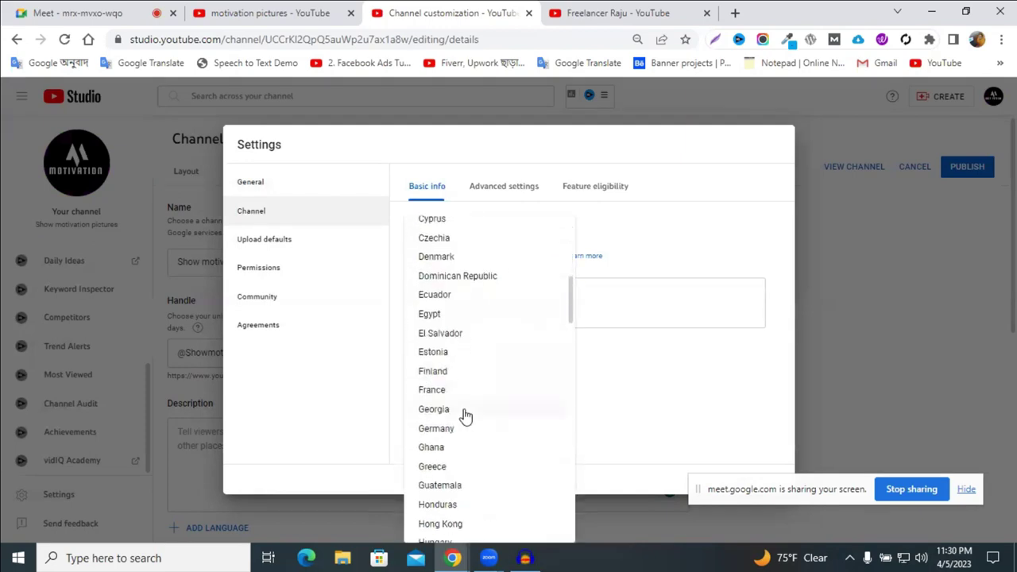
{"action": "scroll", "coordinate": [465, 416], "scroll_direction": "down", "scroll_amount": 15}
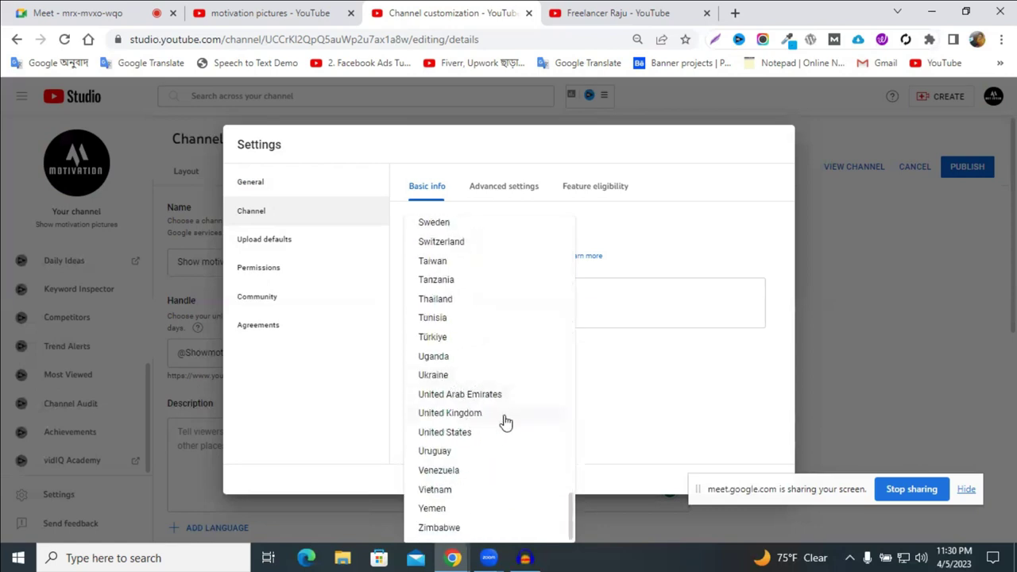
{"action": "left_click", "coordinate": [467, 434]}
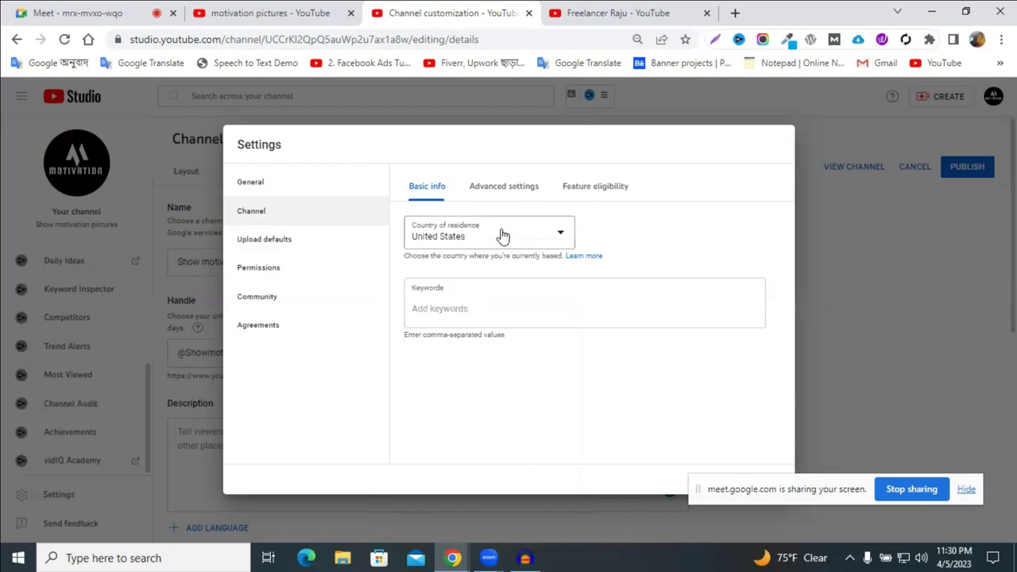
{"action": "left_click", "coordinate": [441, 312]}
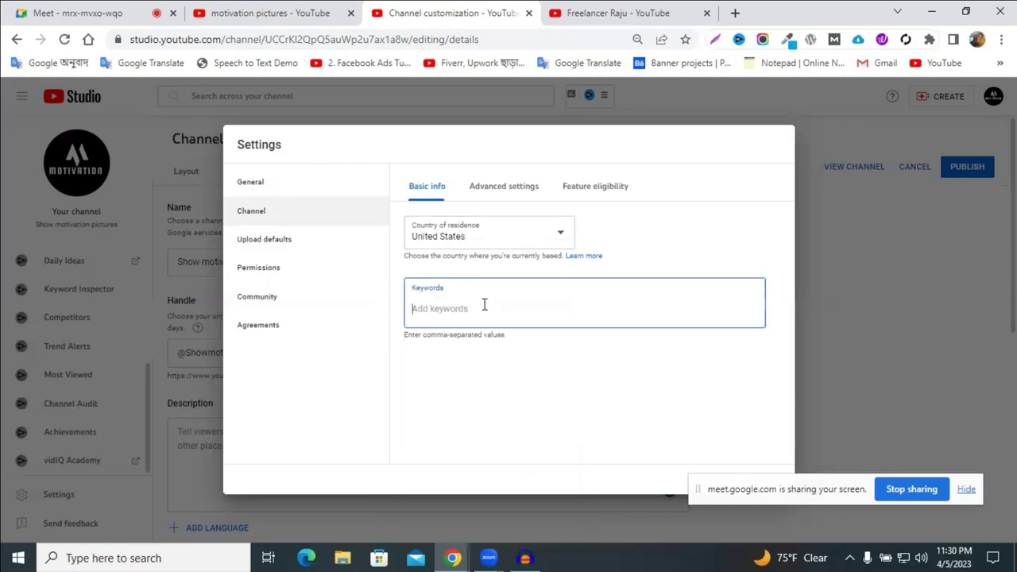
- Open the "Top 3 High Demand and Low Competition Fiverr Gigs" video from the Freelancer Raju channel and pause its playback
{"action": "left_click", "coordinate": [631, 11]}
{"action": "scroll", "coordinate": [540, 333], "scroll_direction": "down", "scroll_amount": 3}
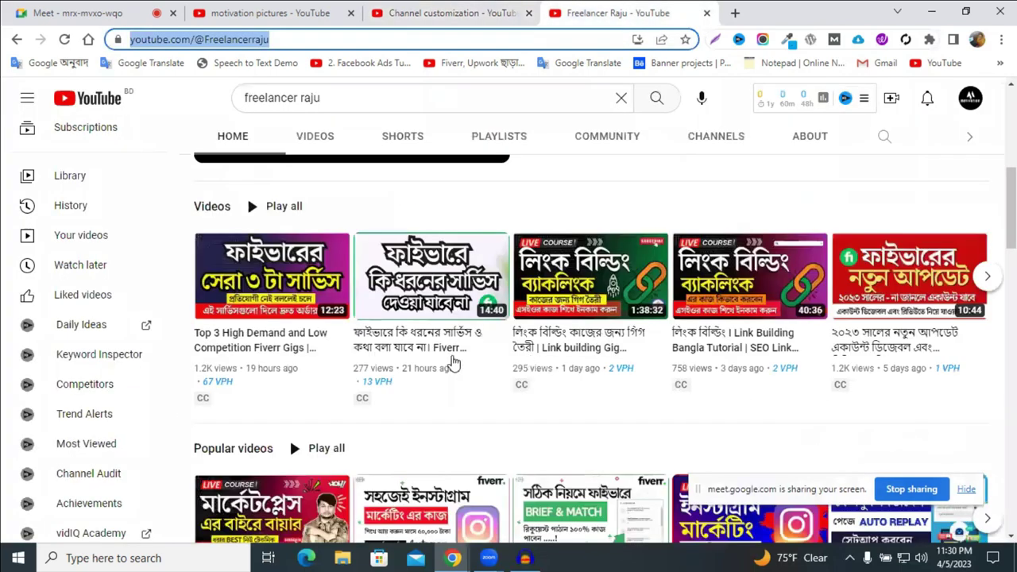
{"action": "left_click", "coordinate": [291, 355]}
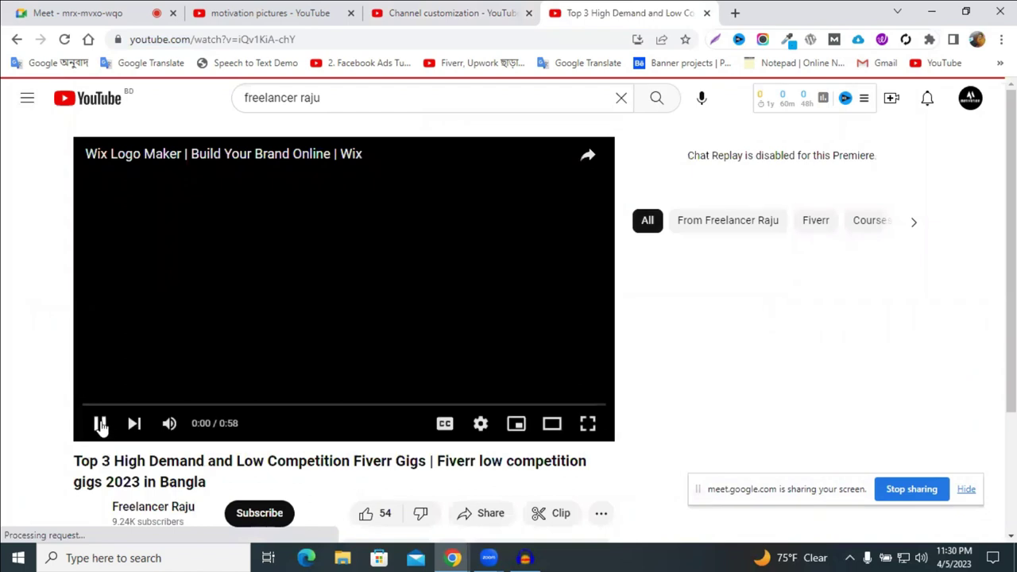
{"action": "left_click", "coordinate": [100, 423]}
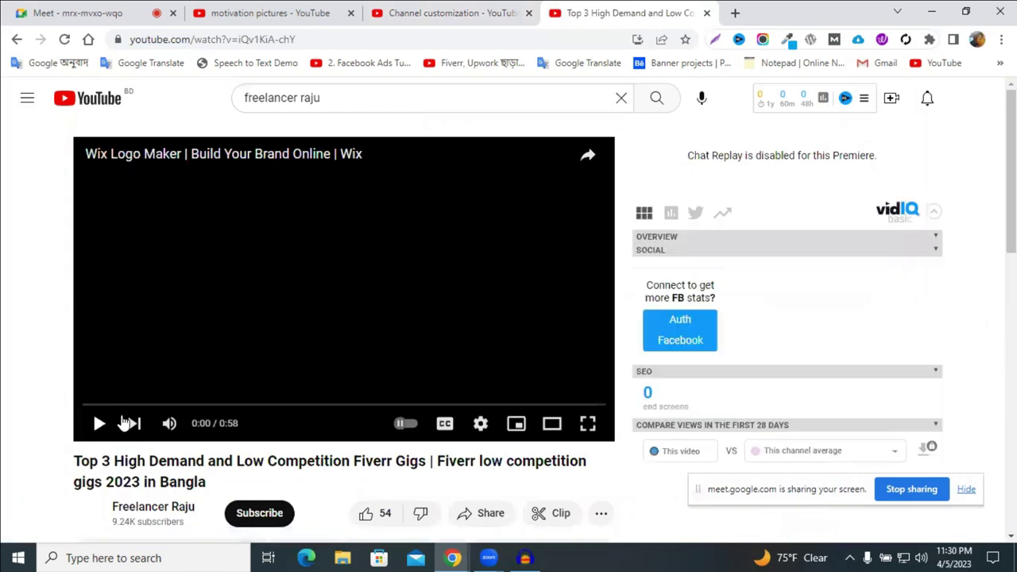
- Look through the vidIQ SEO and optimization data beside the video and pause the playing ad
{"action": "scroll", "coordinate": [809, 387], "scroll_direction": "down", "scroll_amount": 8}
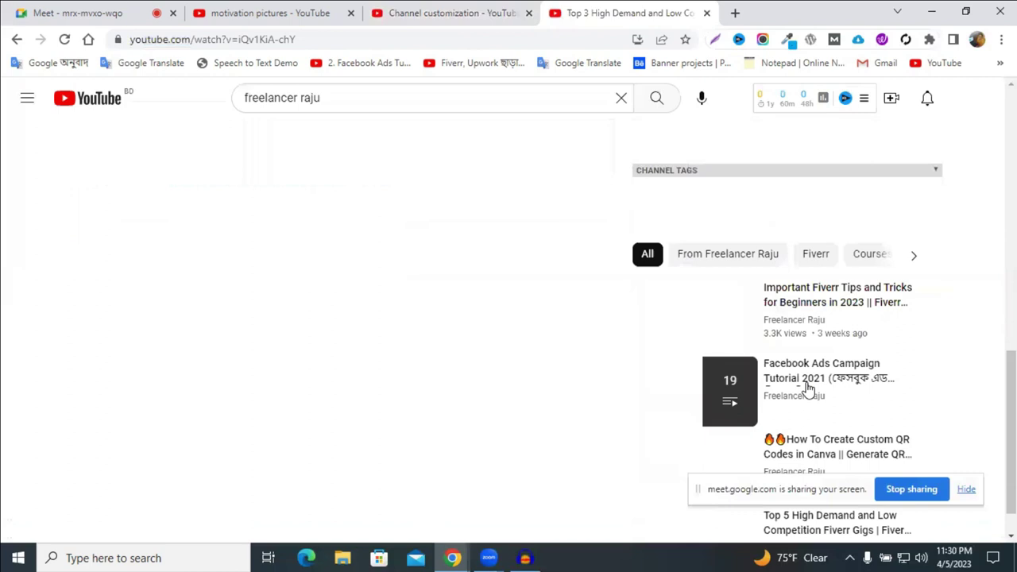
{"action": "scroll", "coordinate": [809, 387], "scroll_direction": "up", "scroll_amount": 3}
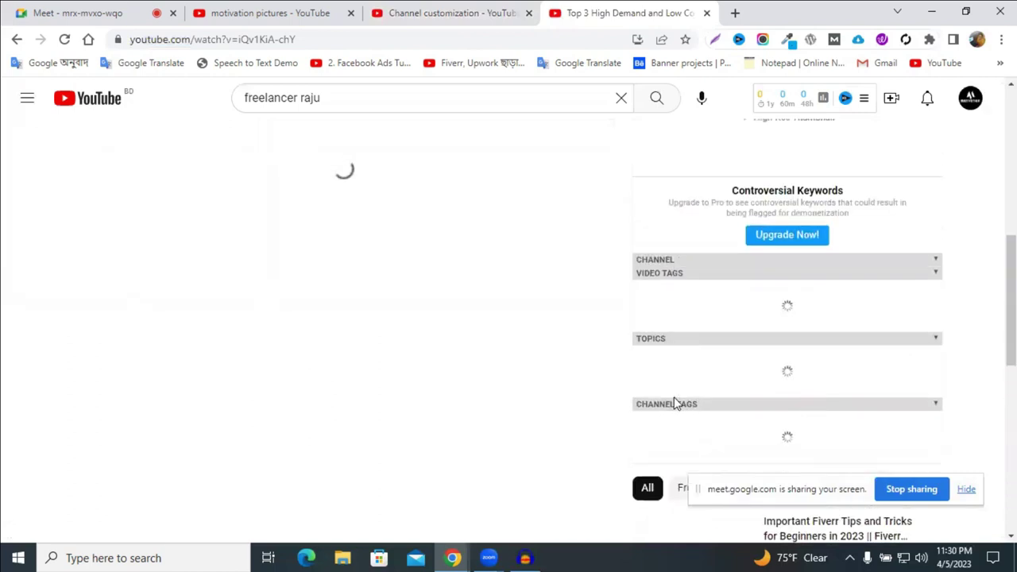
{"action": "scroll", "coordinate": [699, 397], "scroll_direction": "down", "scroll_amount": 2}
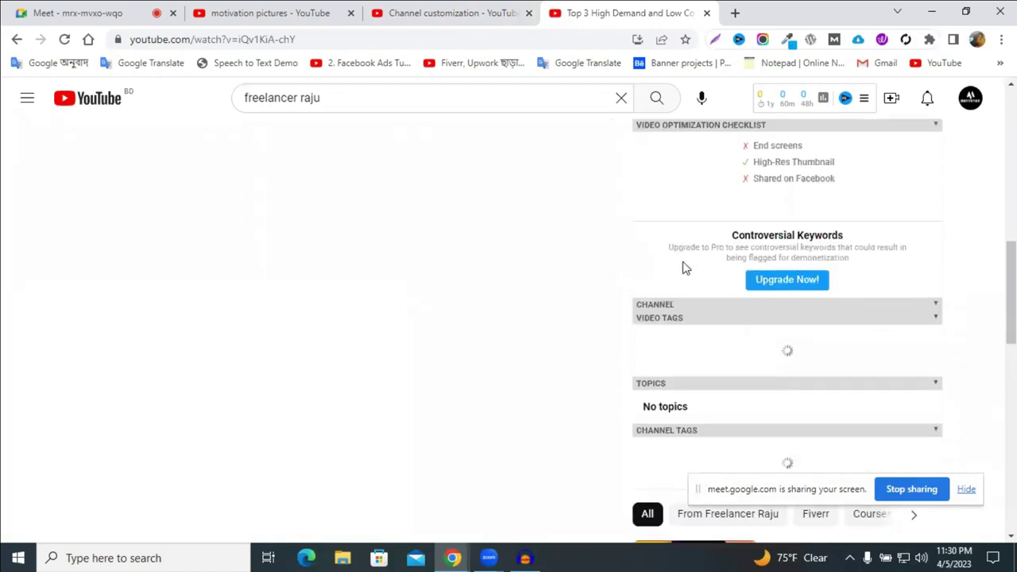
{"action": "scroll", "coordinate": [724, 274], "scroll_direction": "up", "scroll_amount": 2}
{"action": "scroll", "coordinate": [725, 280], "scroll_direction": "up", "scroll_amount": 1}
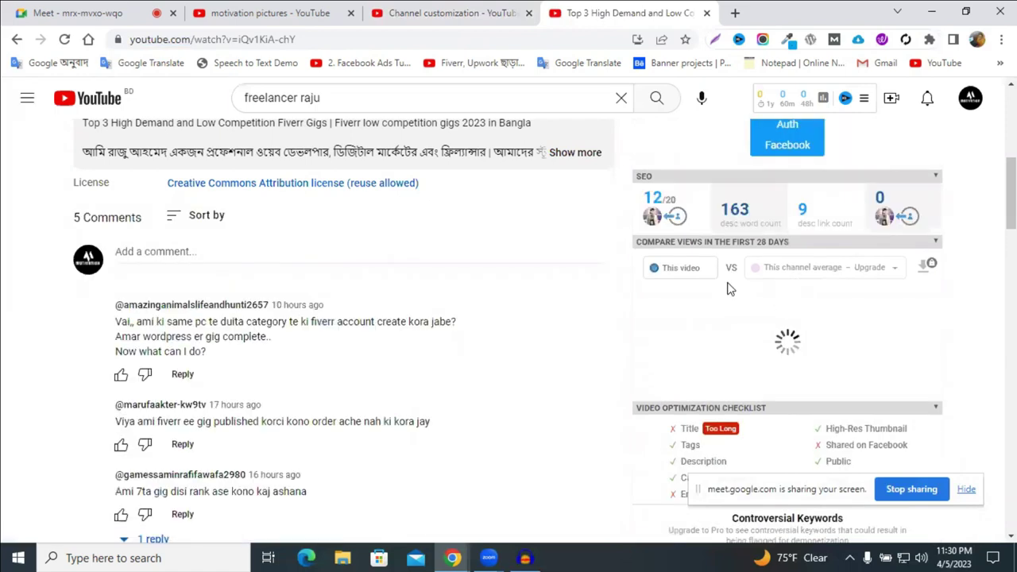
{"action": "scroll", "coordinate": [730, 288], "scroll_direction": "down", "scroll_amount": 3}
{"action": "scroll", "coordinate": [727, 286], "scroll_direction": "down", "scroll_amount": 4}
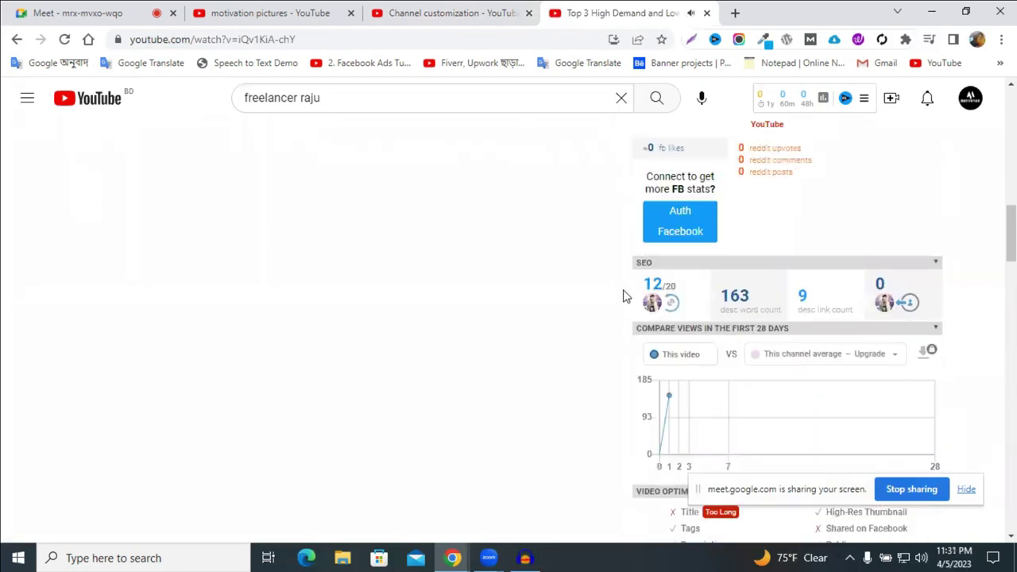
{"action": "scroll", "coordinate": [135, 415], "scroll_direction": "up", "scroll_amount": 10}
{"action": "left_click", "coordinate": [100, 425]}
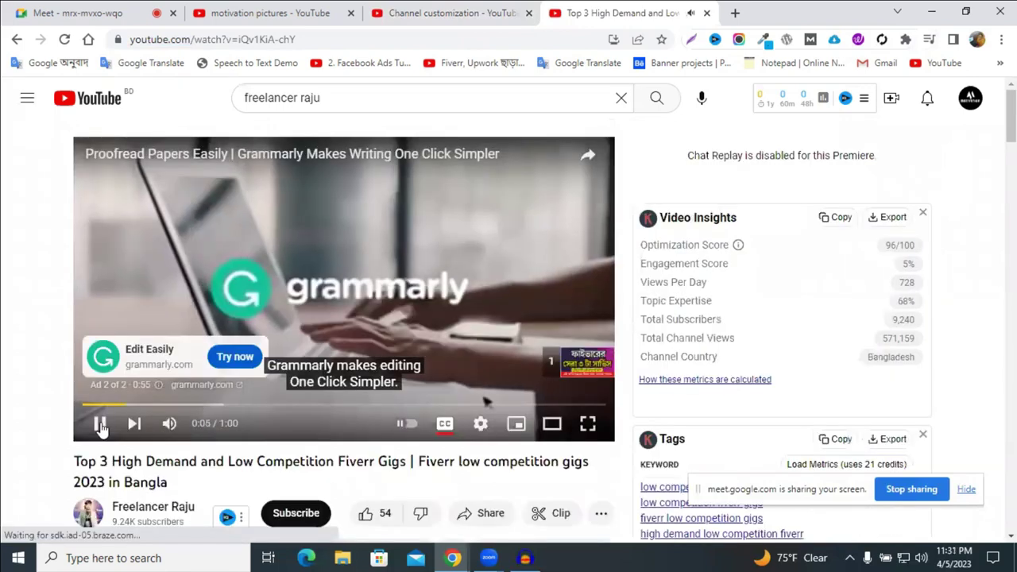
- Examine the channel tags that vidIQ lists for the Freelancer Raju channel, highlighting the whole tag block
{"action": "scroll", "coordinate": [936, 238], "scroll_direction": "down", "scroll_amount": 15}
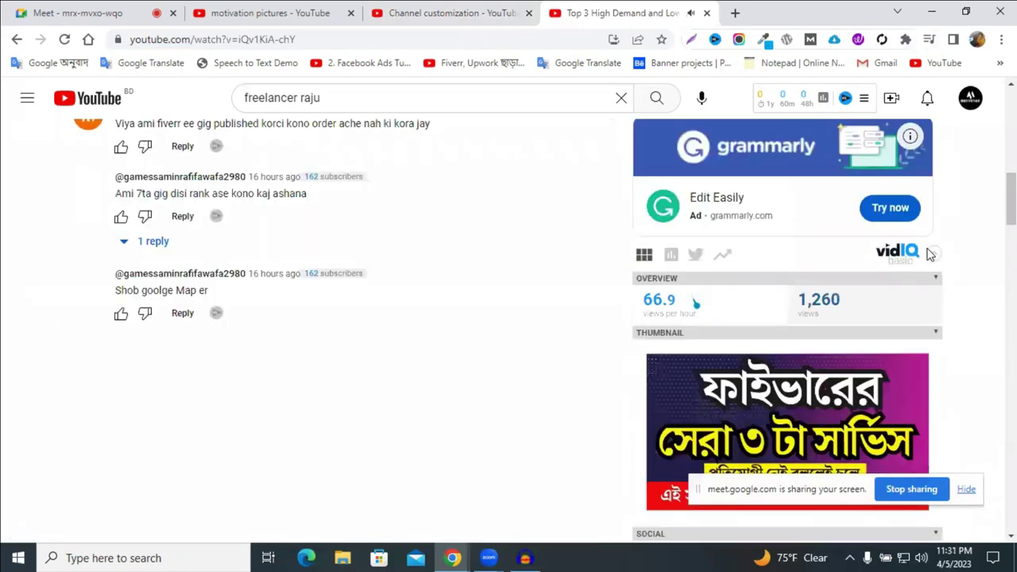
{"action": "scroll", "coordinate": [925, 262], "scroll_direction": "down", "scroll_amount": 5}
{"action": "scroll", "coordinate": [925, 262], "scroll_direction": "down", "scroll_amount": 5}
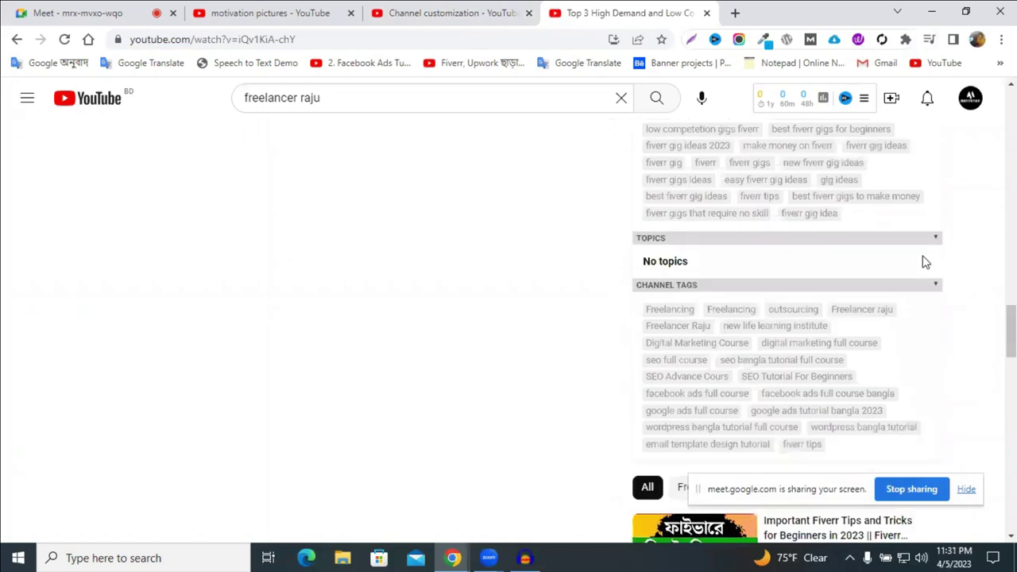
{"action": "left_click_drag", "start_coordinate": [886, 447], "coordinate": [739, 394]}
{"action": "left_click_drag", "start_coordinate": [606, 311], "coordinate": [641, 293]}
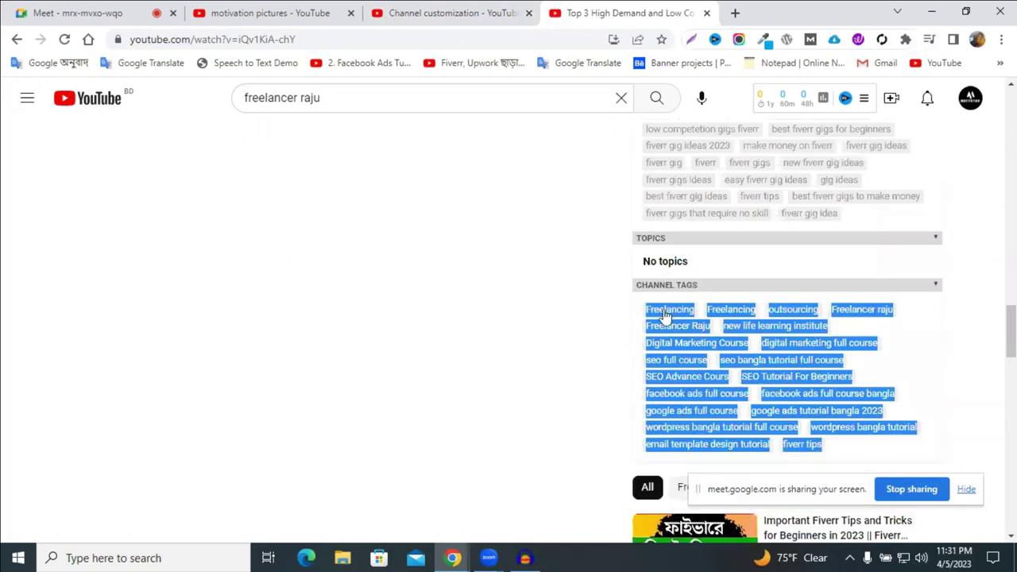
{"action": "left_click", "coordinate": [641, 292]}
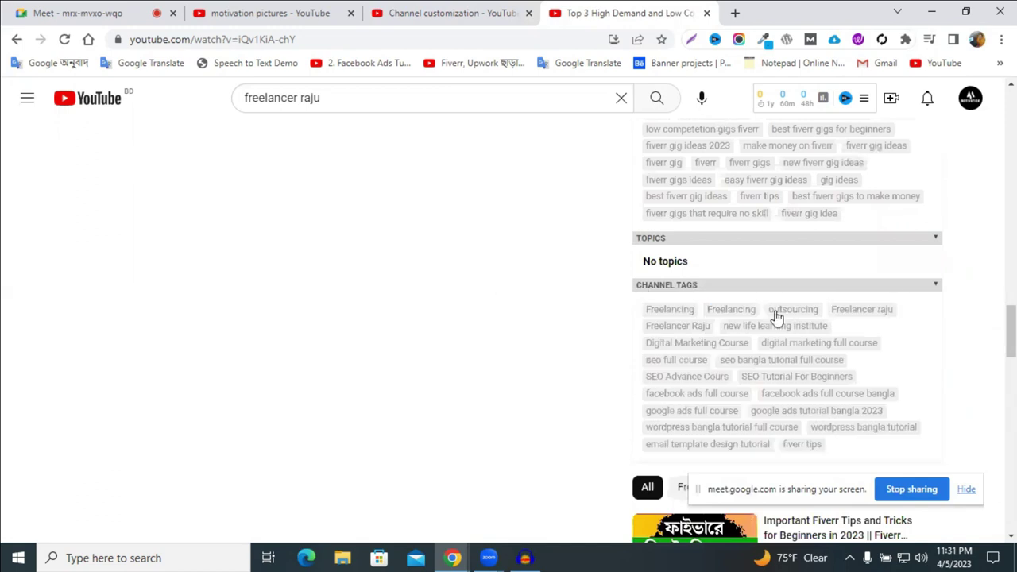
{"action": "scroll", "coordinate": [780, 308], "scroll_direction": "up", "scroll_amount": 4}
{"action": "scroll", "coordinate": [780, 312], "scroll_direction": "up", "scroll_amount": 4}
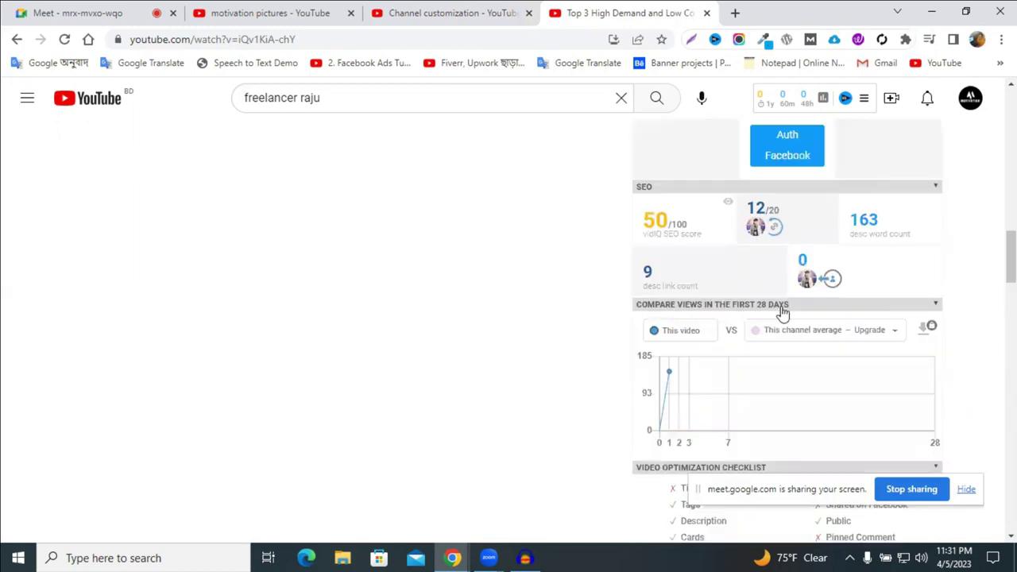
{"action": "scroll", "coordinate": [783, 311], "scroll_direction": "up", "scroll_amount": 5}
{"action": "scroll", "coordinate": [896, 312], "scroll_direction": "up", "scroll_amount": 3}
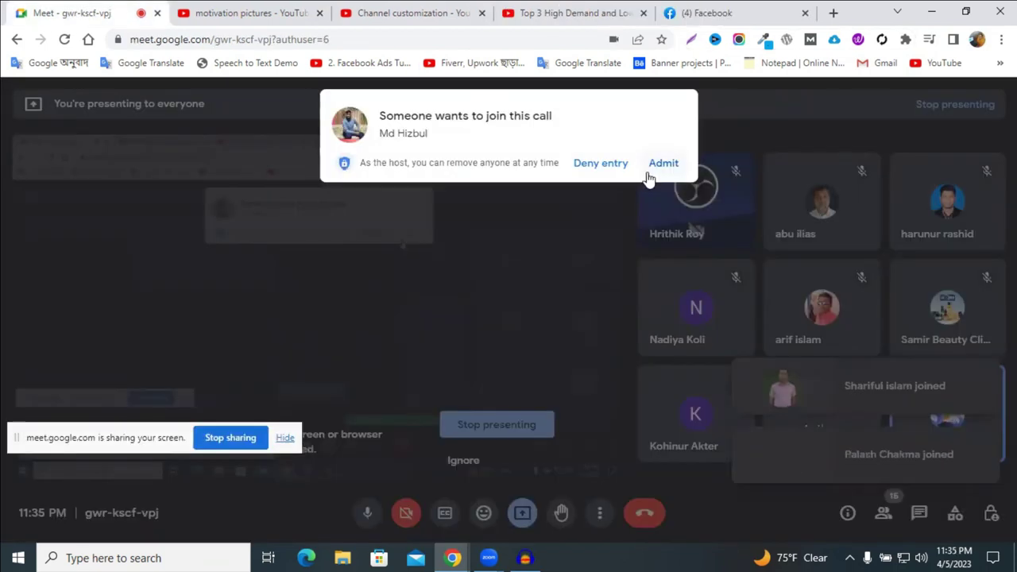
- Admit the waiting participant to the Google Meet call and return to the channel settings with the Keywords field
{"action": "left_click", "coordinate": [647, 174]}
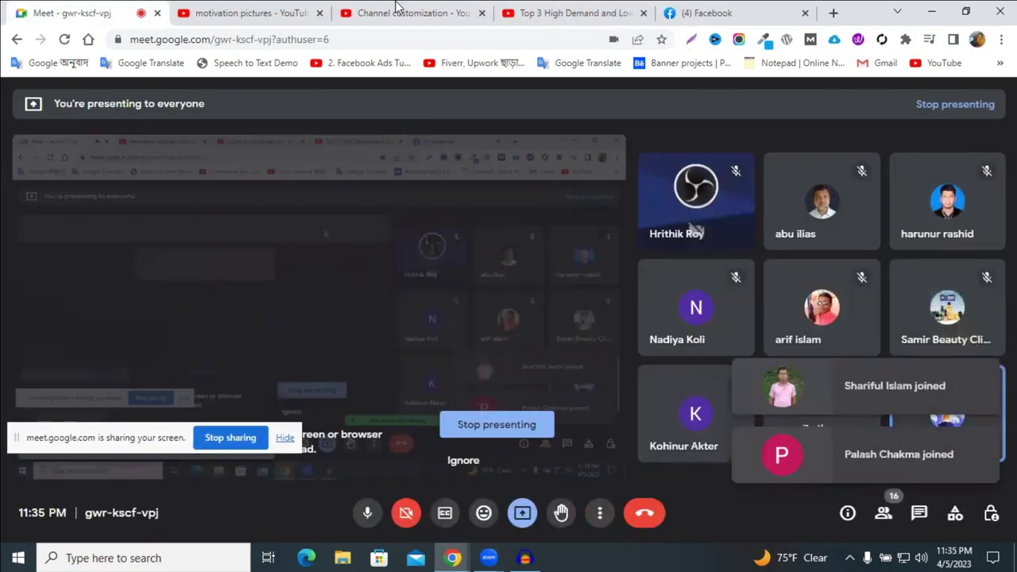
{"action": "key", "text": "ctrl+Tab"}
{"action": "key", "text": "ctrl+Tab"}
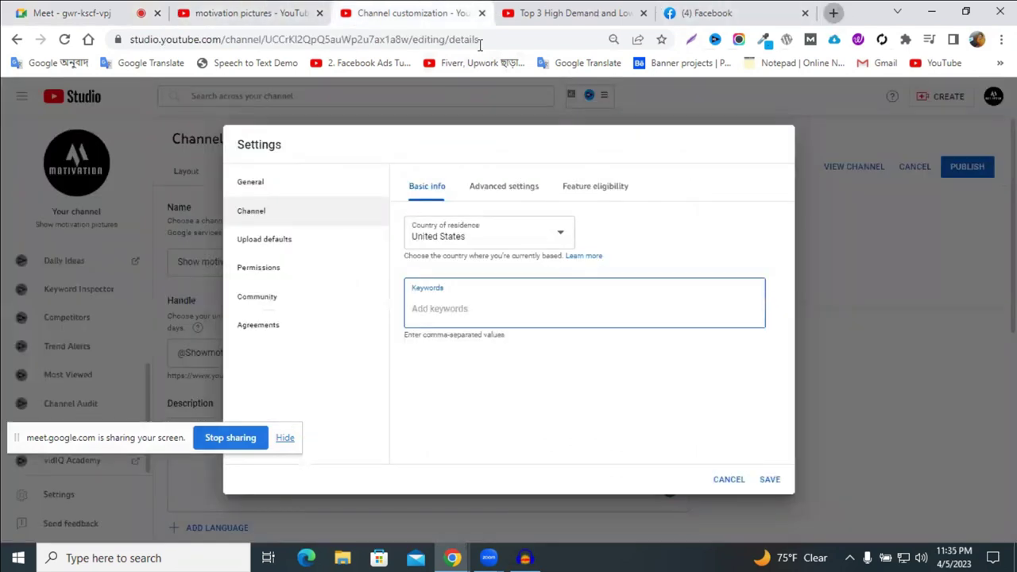
- Search Google for "youtube tag generator" in a new tab and open the Rapidtags generator
{"action": "key", "text": "ctrl+t"}
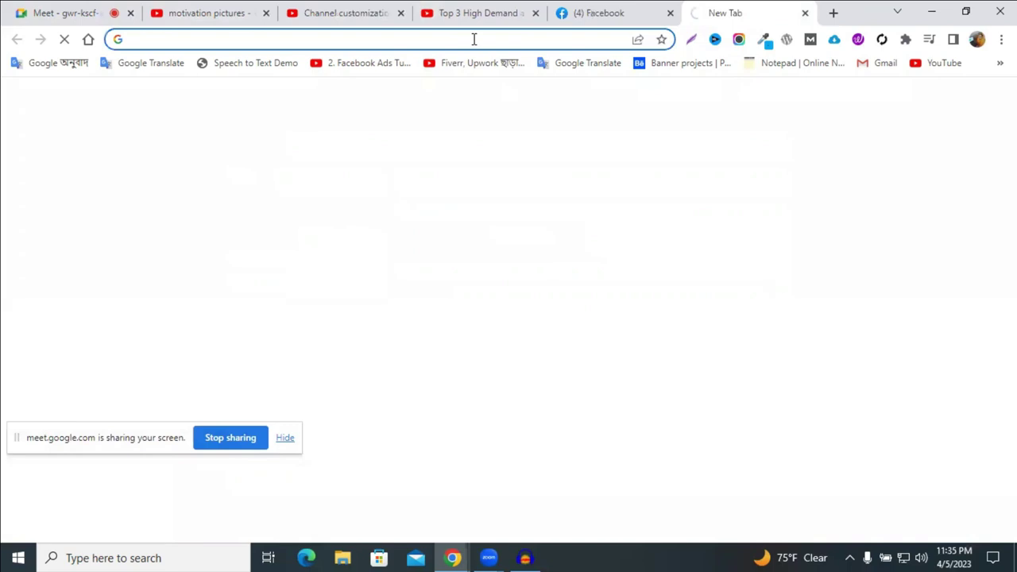
{"action": "left_click", "coordinate": [474, 39]}
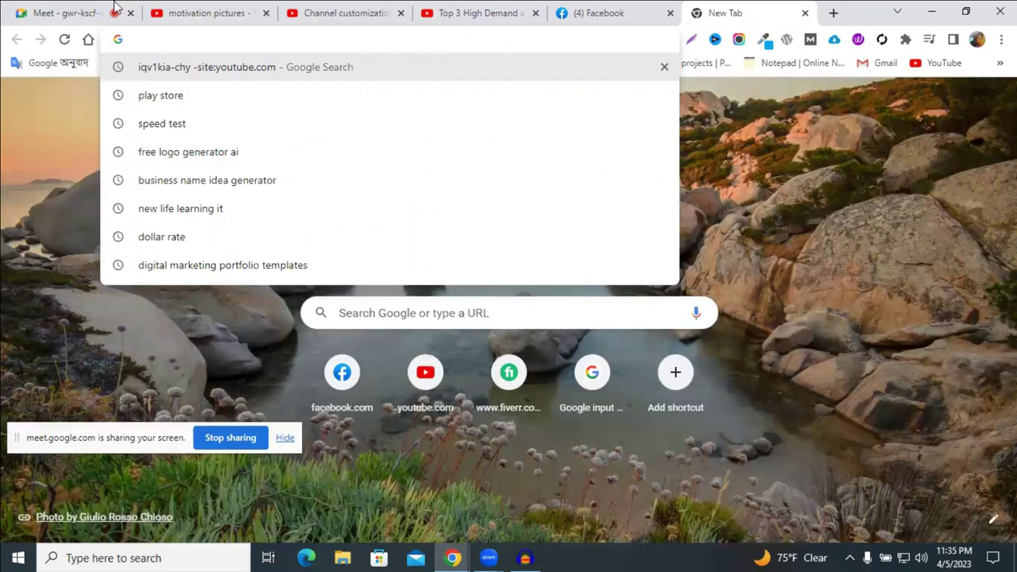
{"action": "left_click", "coordinate": [80, 8]}
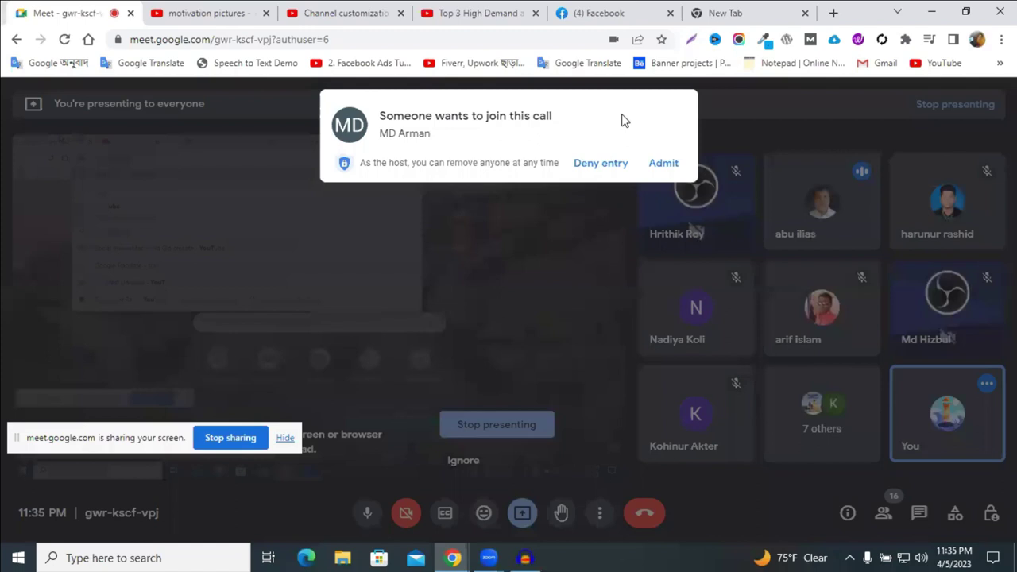
{"action": "left_click", "coordinate": [710, 9]}
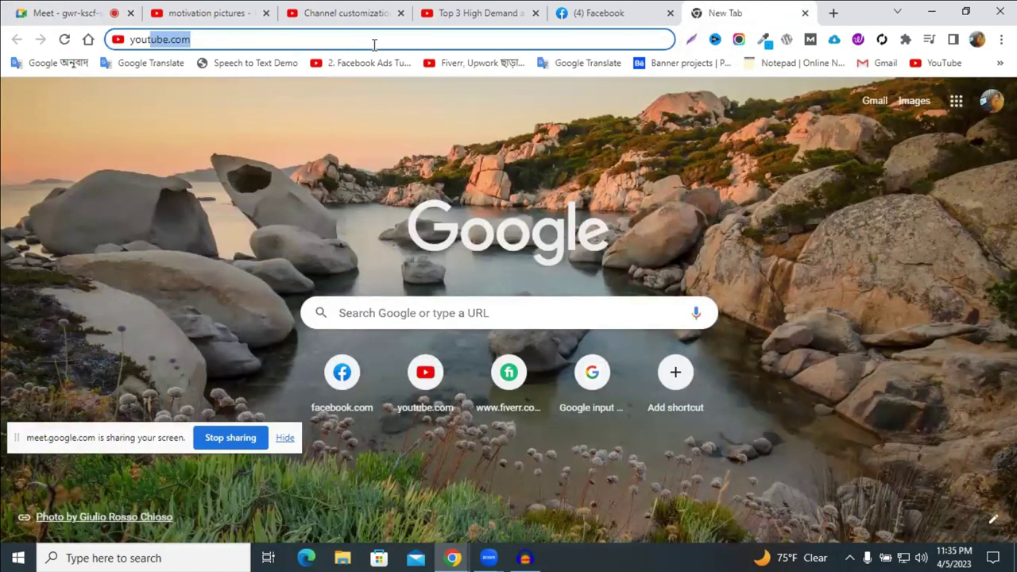
{"action": "type", "text": "utube "}
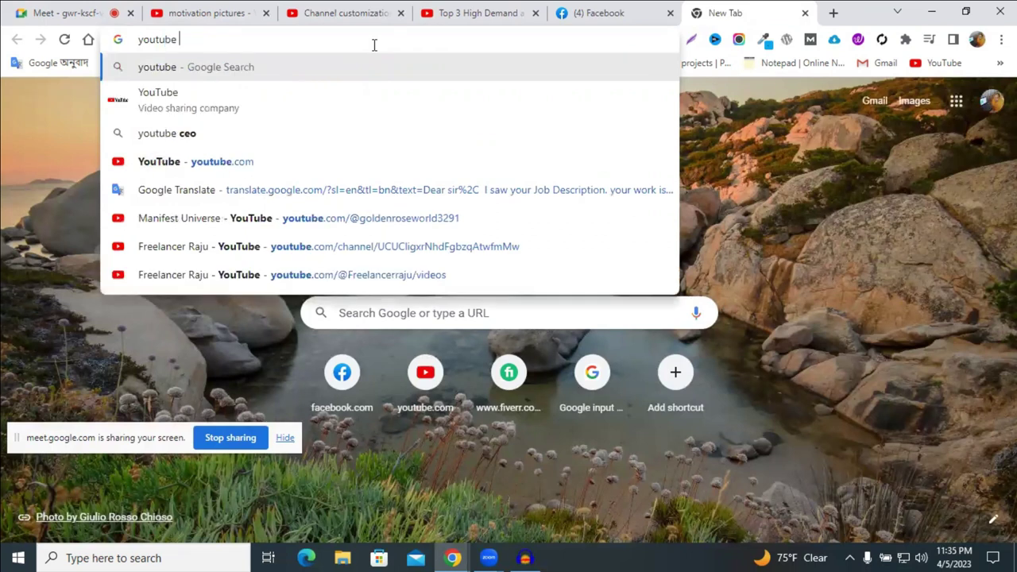
{"action": "type", "text": "tag"}
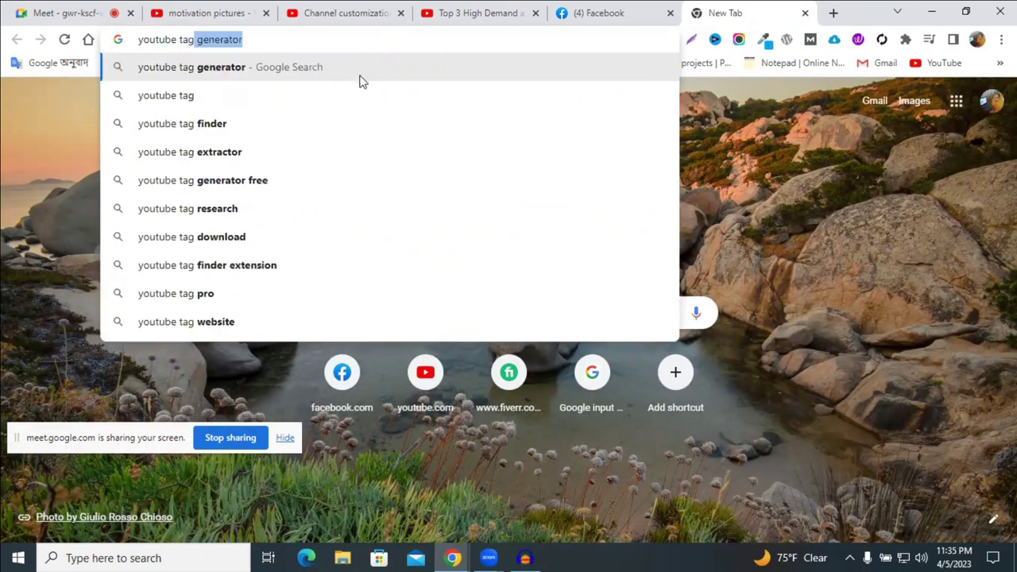
{"action": "key", "text": "Return"}
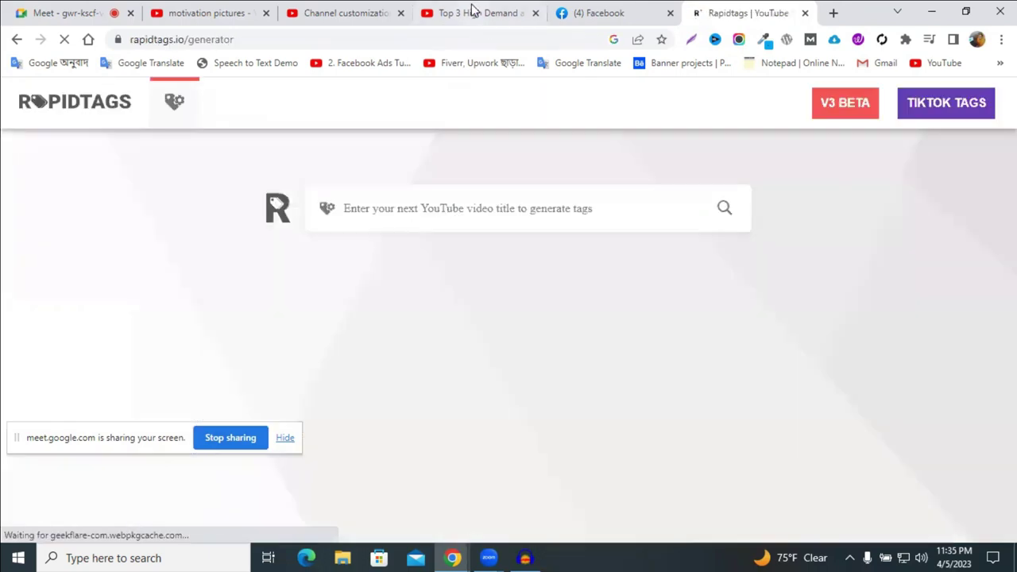
- Revisit the channel's Keywords field, the Fiverr gigs video's tags and the "motivation pictures" YouTube search
{"action": "left_click", "coordinate": [421, 7]}
{"action": "left_click", "coordinate": [369, 6]}
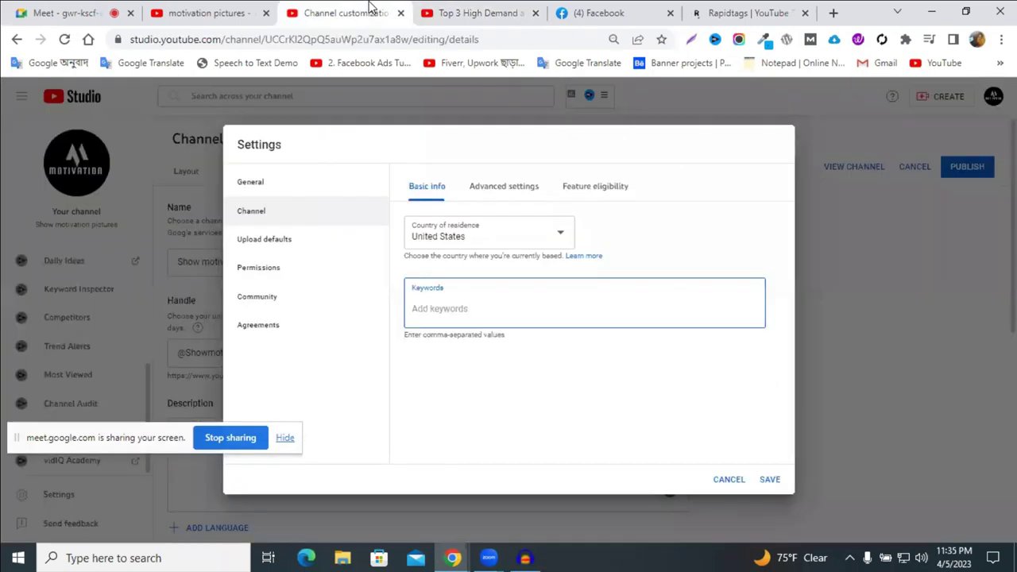
{"action": "left_click", "coordinate": [472, 8]}
{"action": "scroll", "coordinate": [239, 125], "scroll_direction": "down", "scroll_amount": 3}
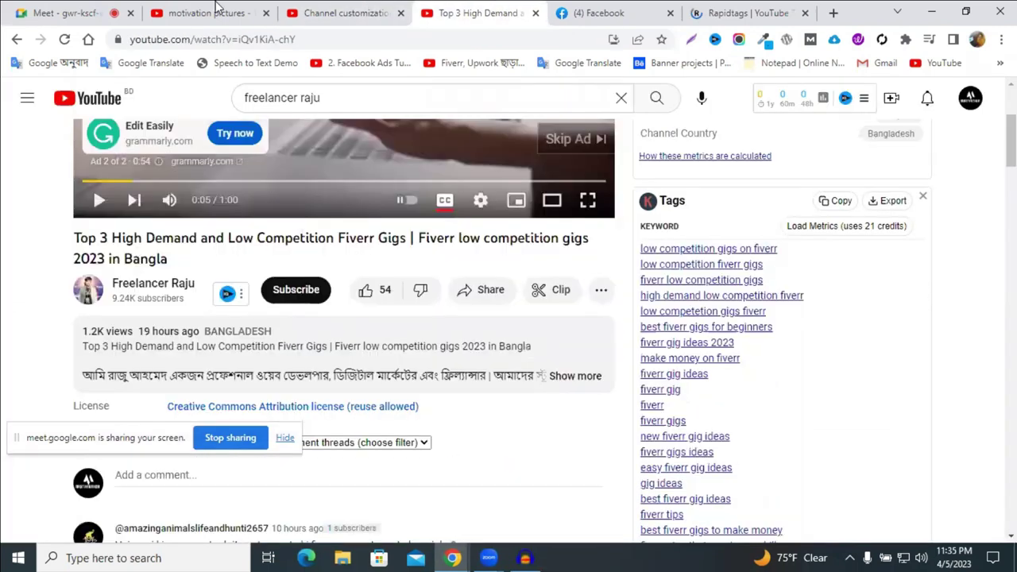
{"action": "left_click", "coordinate": [209, 17]}
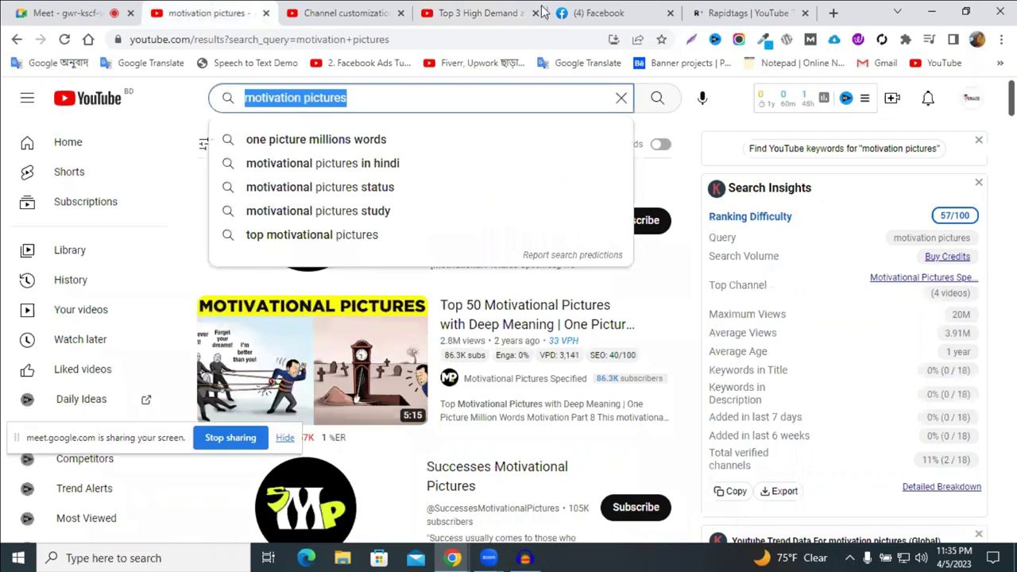
- Generate YouTube tags in Rapidtags for the title "motivation pictures"
{"action": "left_click", "coordinate": [726, 9]}
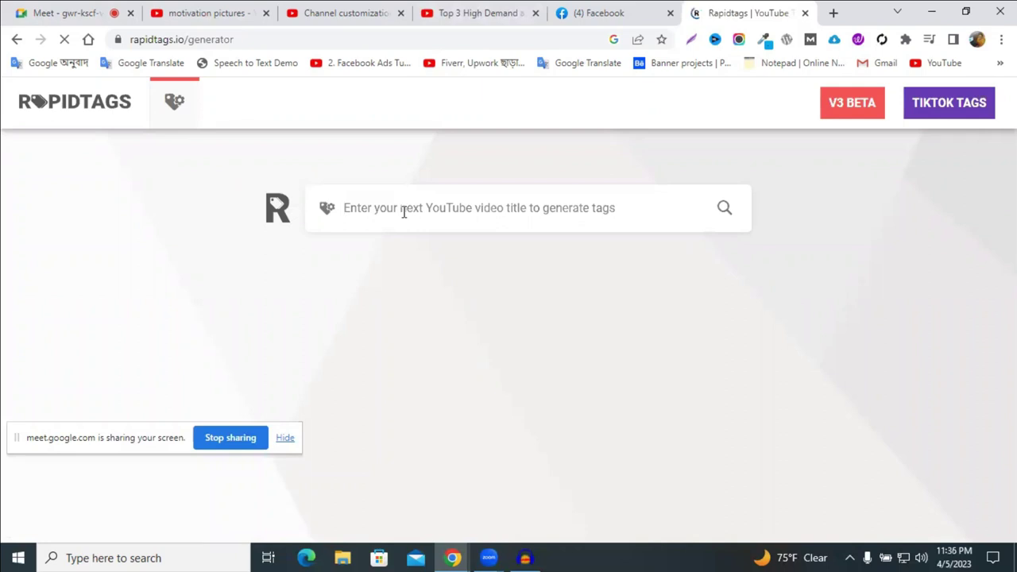
{"action": "left_click", "coordinate": [404, 212]}
{"action": "type", "text": "motivation pictures"}
{"action": "left_click", "coordinate": [724, 207]}
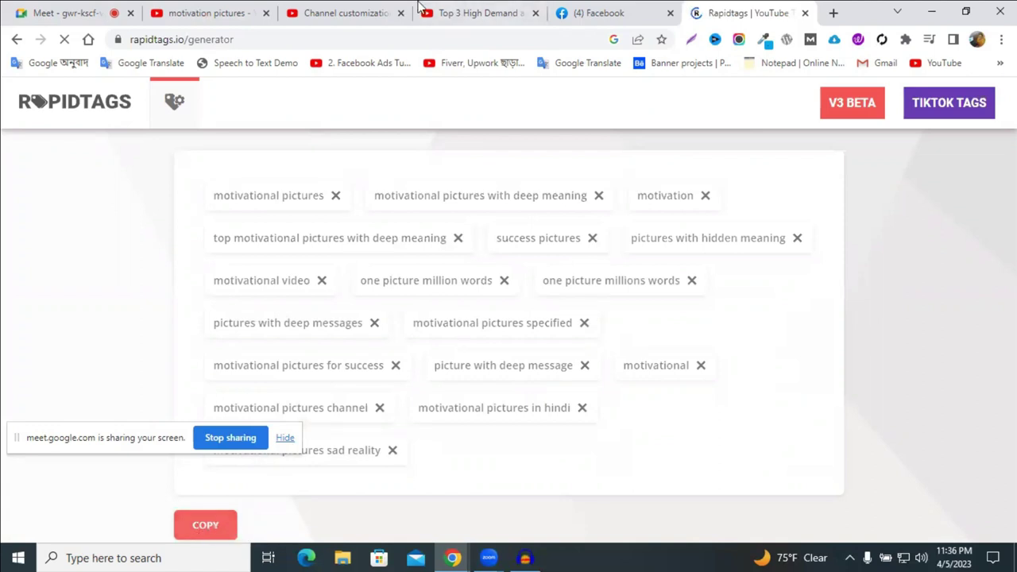
- Copy the generated tags and paste them into the channel's Keywords field in YouTube Studio
{"action": "left_click", "coordinate": [467, 11]}
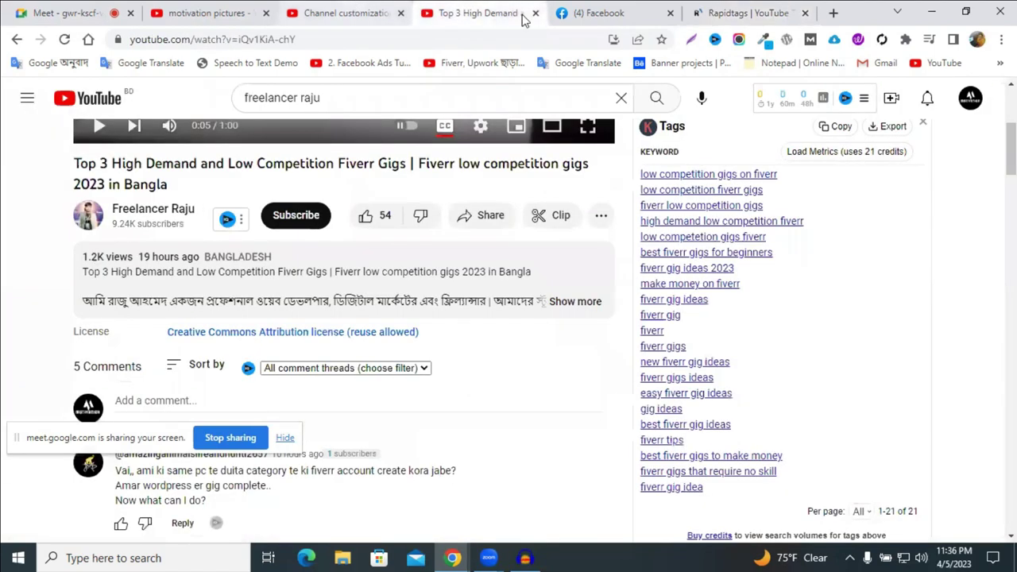
{"action": "key", "text": "ctrl+shift+Tab"}
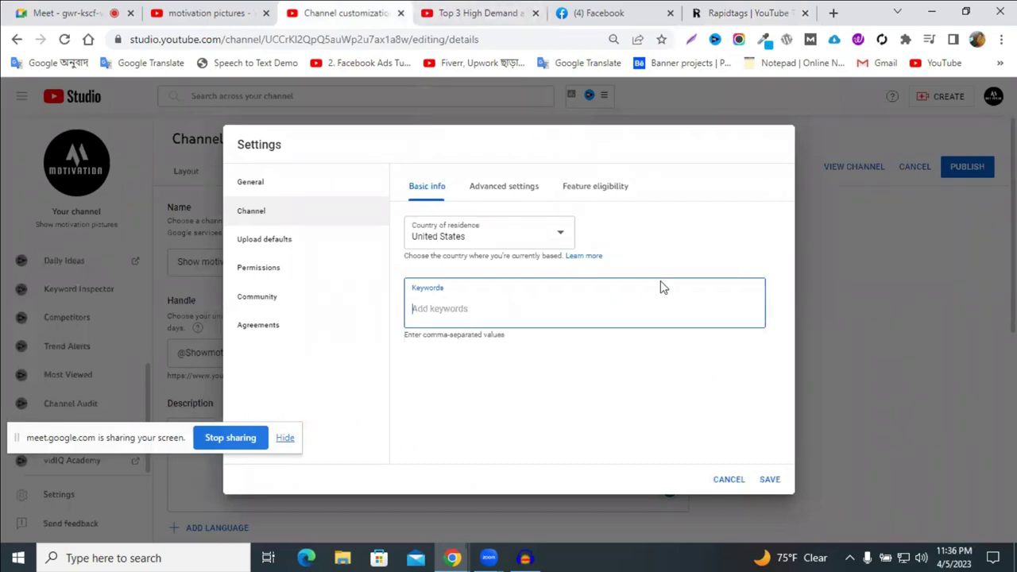
{"action": "key", "text": "ctrl+v"}
- Examine the Most Used Tags listed for the "motivation pictures" YouTube search and compare them with the Rapidtags list
{"action": "left_click", "coordinate": [218, 8]}
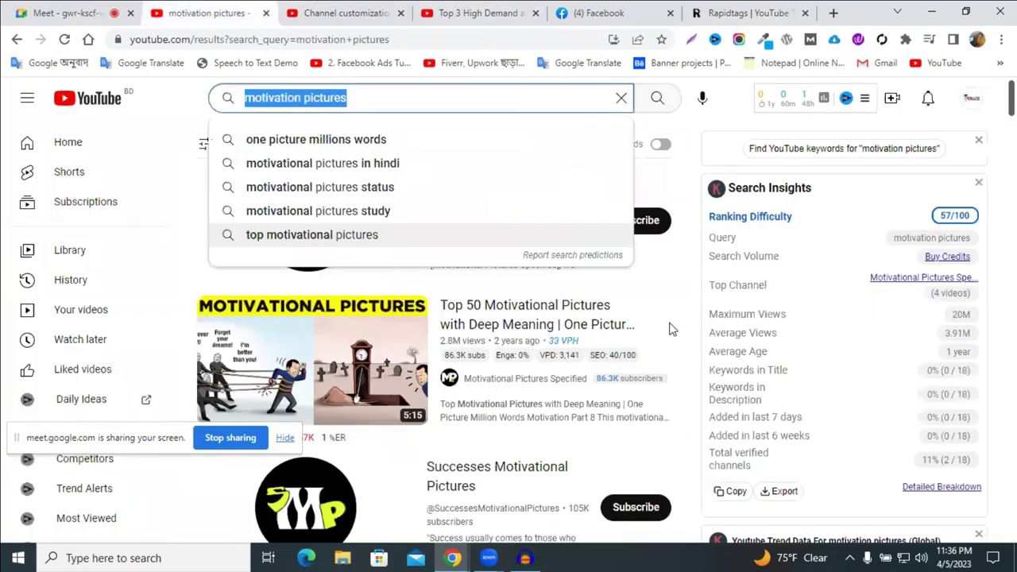
{"action": "scroll", "coordinate": [684, 326], "scroll_direction": "down", "scroll_amount": 4}
{"action": "scroll", "coordinate": [794, 302], "scroll_direction": "down", "scroll_amount": 2}
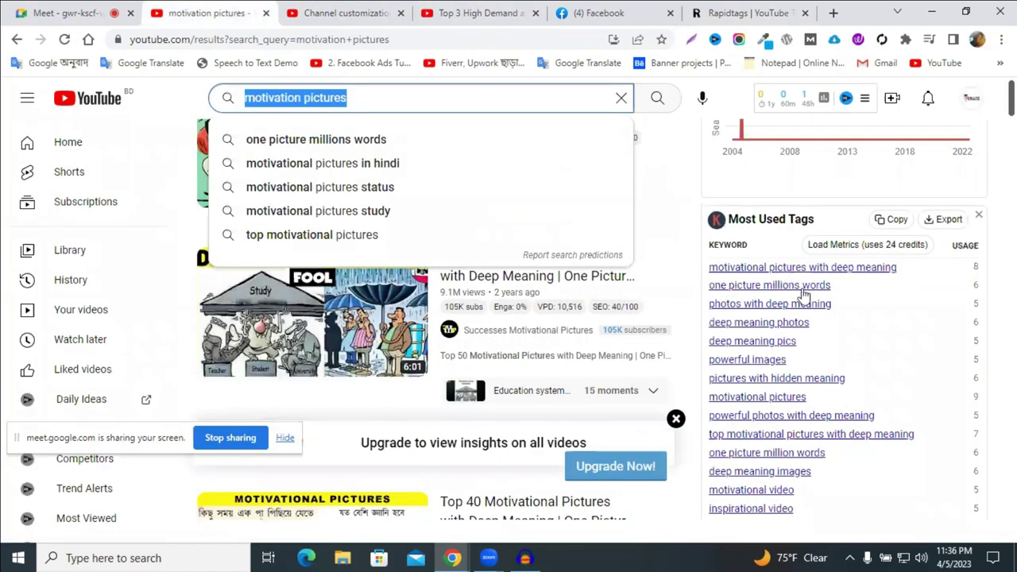
{"action": "scroll", "coordinate": [804, 296], "scroll_direction": "down", "scroll_amount": 2}
{"action": "scroll", "coordinate": [794, 270], "scroll_direction": "down", "scroll_amount": 5}
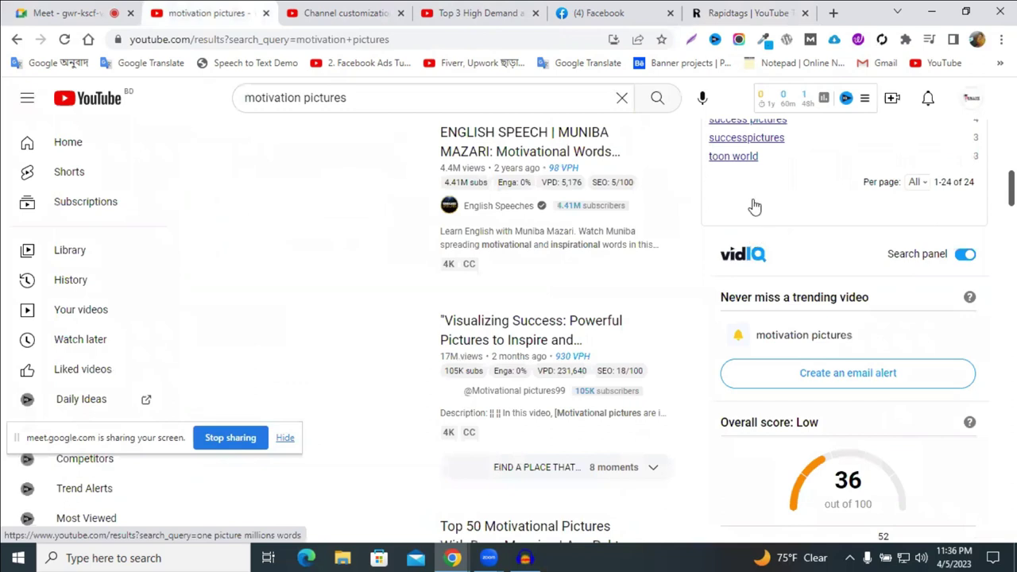
{"action": "scroll", "coordinate": [811, 342], "scroll_direction": "up", "scroll_amount": 1}
{"action": "scroll", "coordinate": [798, 352], "scroll_direction": "up", "scroll_amount": 2}
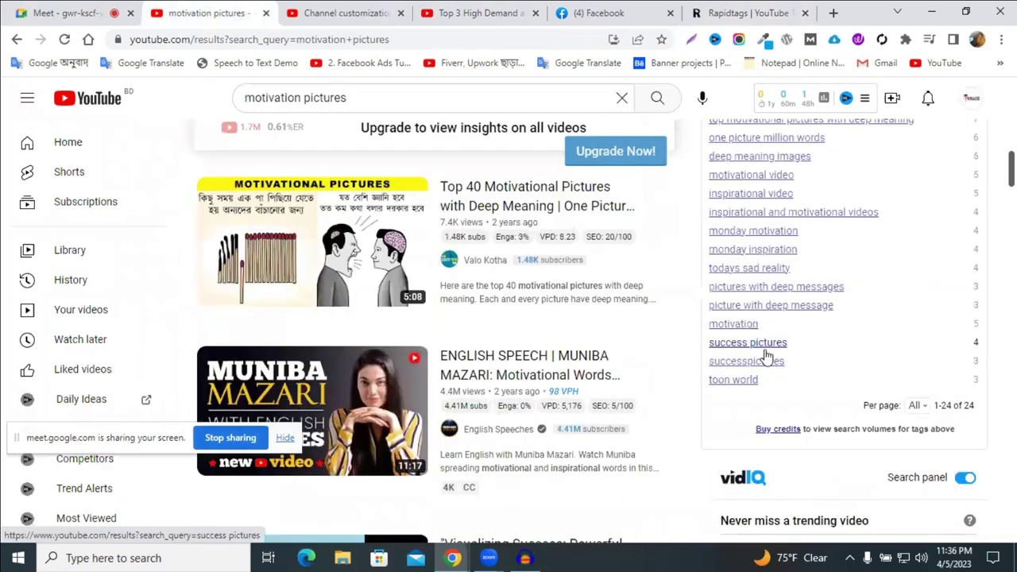
{"action": "scroll", "coordinate": [824, 312], "scroll_direction": "up", "scroll_amount": 2}
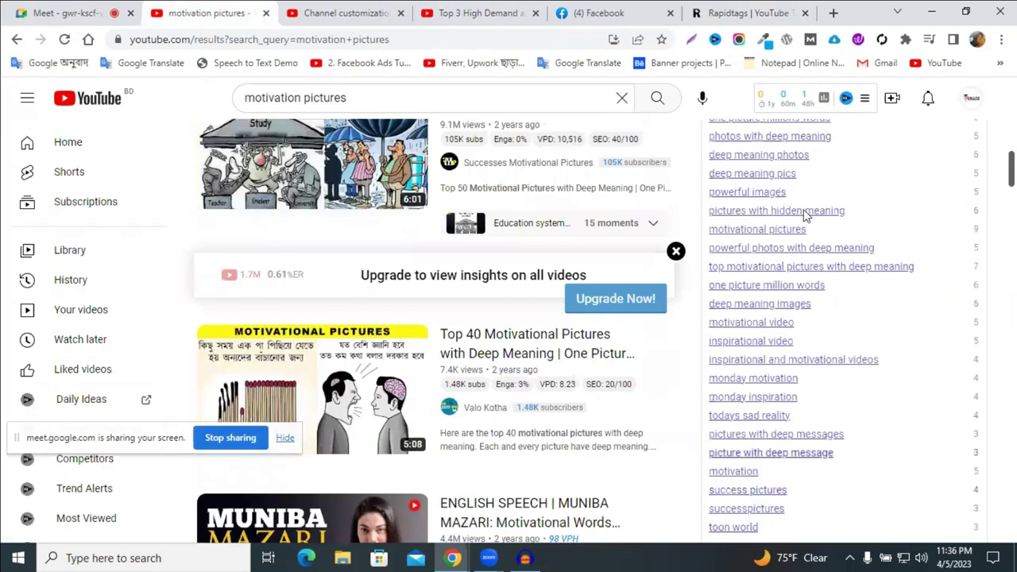
{"action": "scroll", "coordinate": [755, 314], "scroll_direction": "up", "scroll_amount": 3}
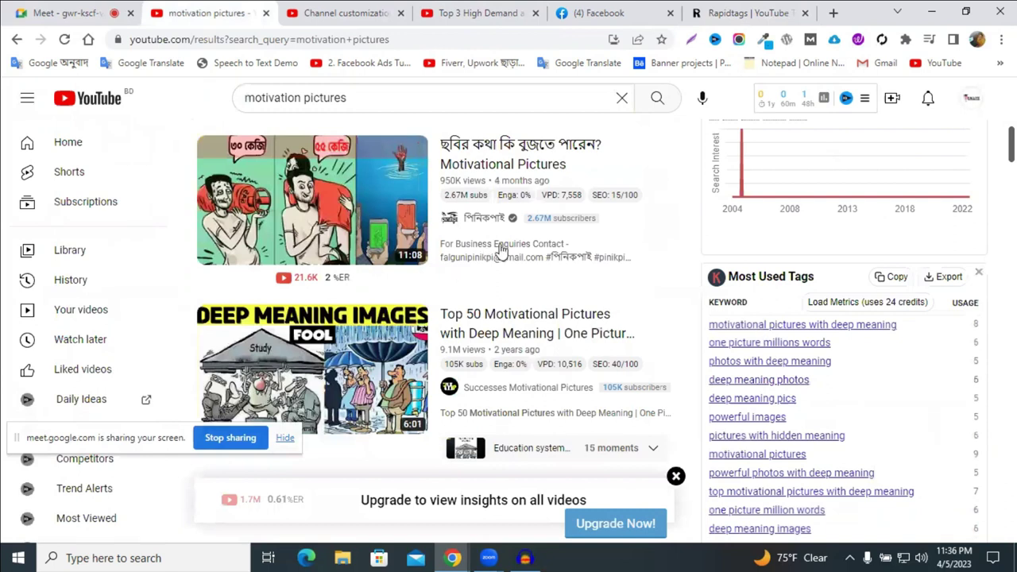
{"action": "scroll", "coordinate": [501, 253], "scroll_direction": "up", "scroll_amount": 2}
{"action": "scroll", "coordinate": [731, 329], "scroll_direction": "up", "scroll_amount": 4}
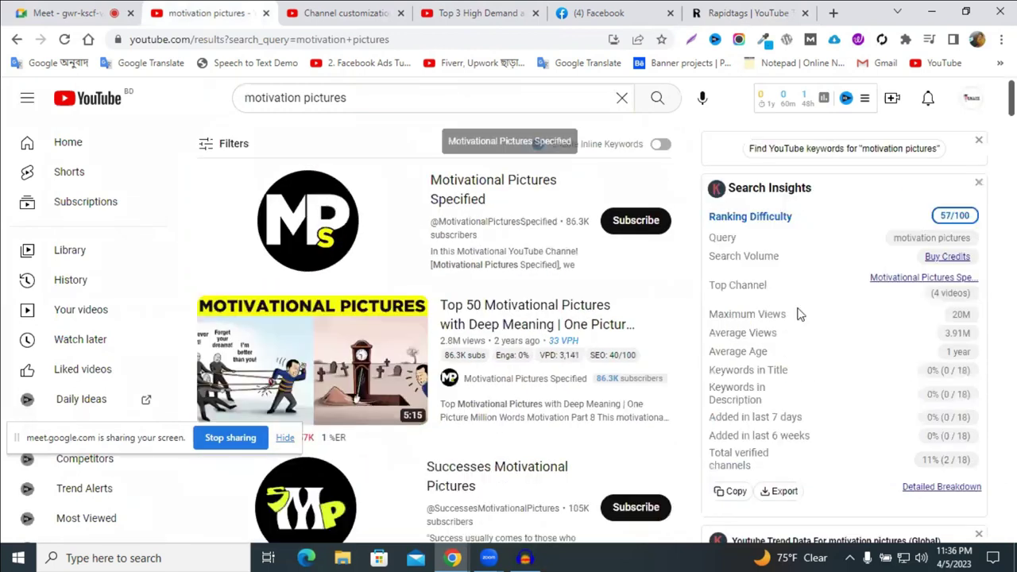
{"action": "scroll", "coordinate": [795, 318], "scroll_direction": "down", "scroll_amount": 4}
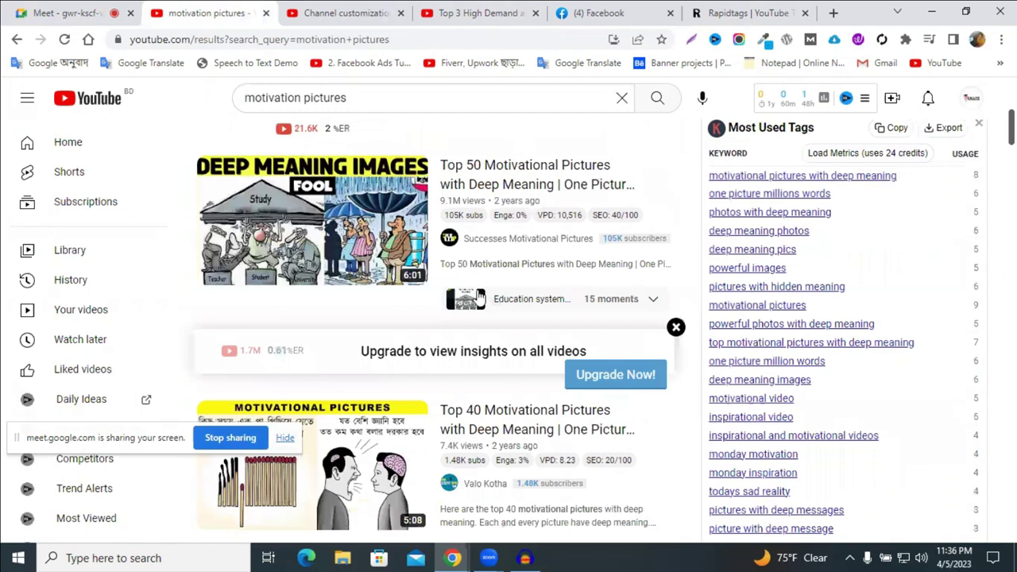
{"action": "key", "text": "ctrl+9"}
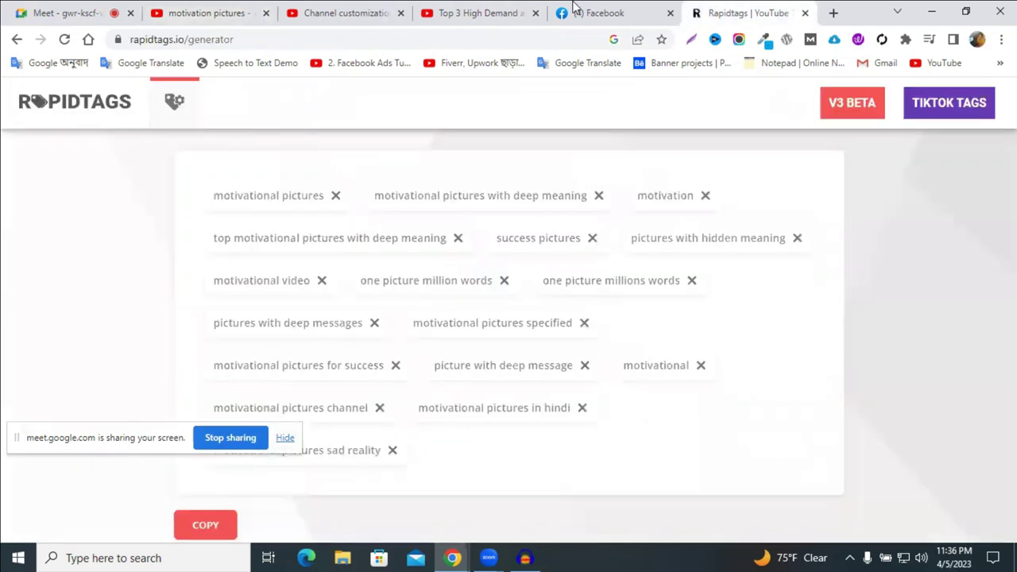
- Review the channel's advanced settings in YouTube Studio, covering made-for-kids audience, Google Ads linking, captions, advertisements and clips
{"action": "left_click", "coordinate": [337, 14]}
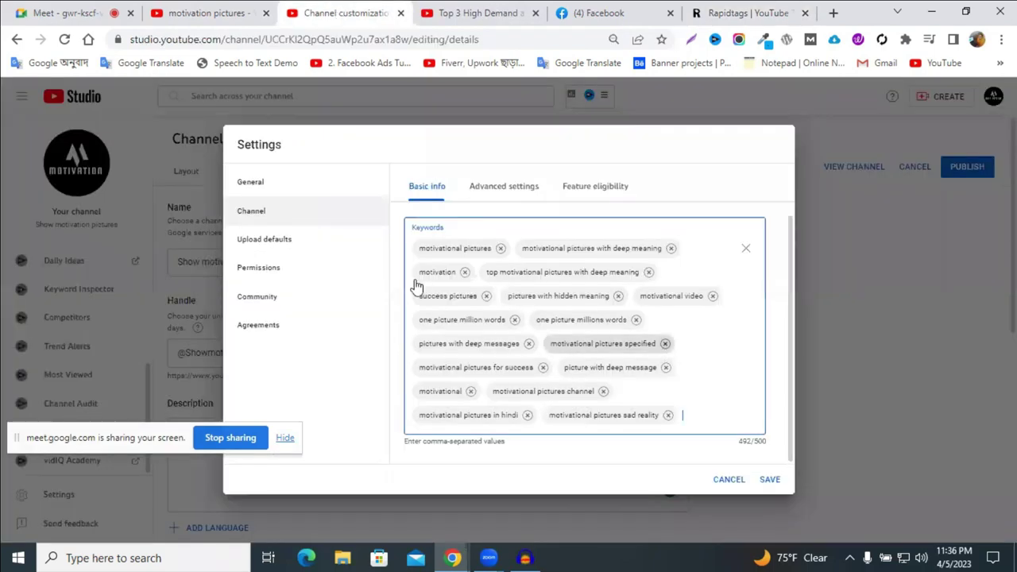
{"action": "left_click", "coordinate": [496, 190]}
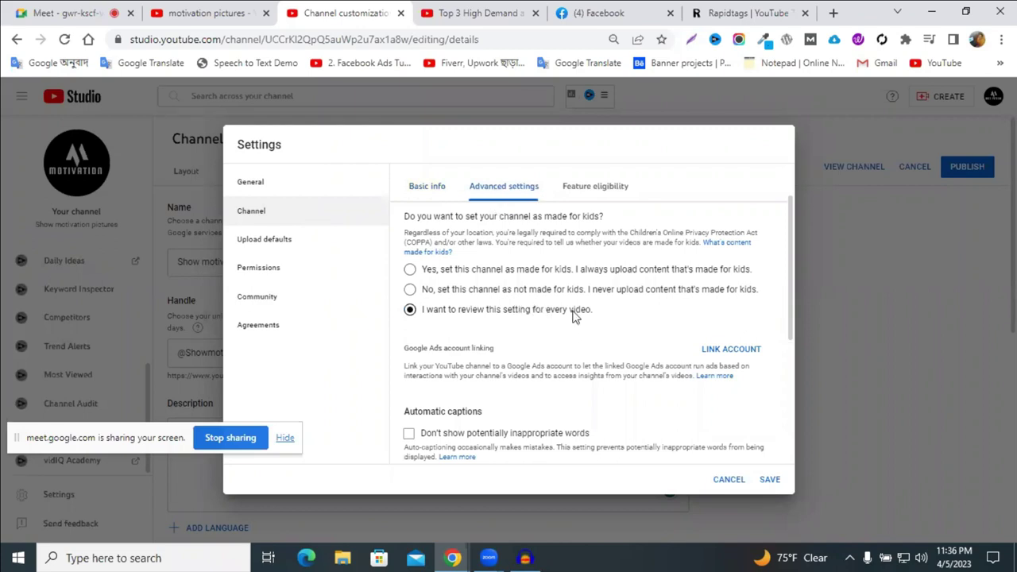
{"action": "scroll", "coordinate": [576, 316], "scroll_direction": "down", "scroll_amount": 1}
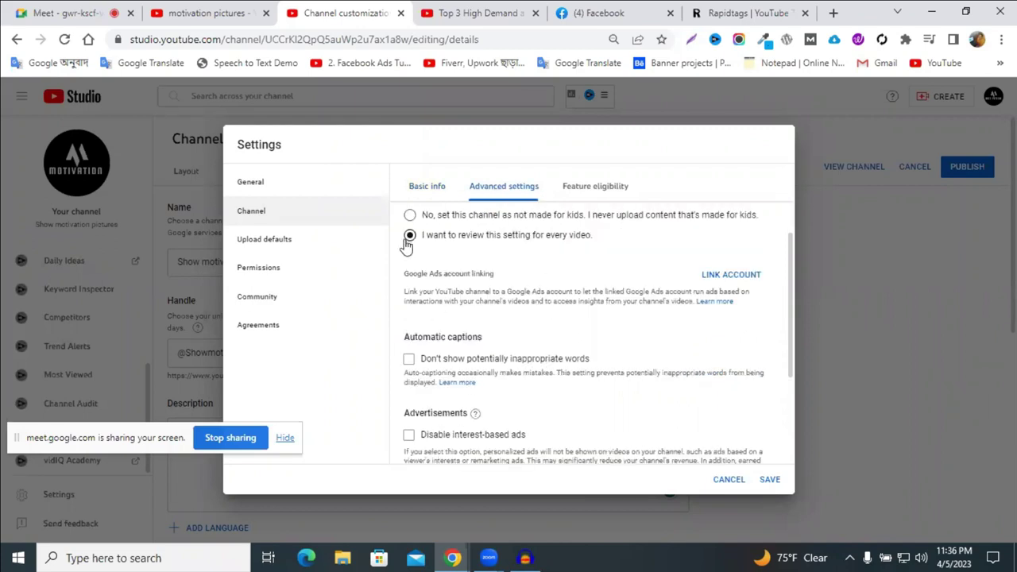
{"action": "scroll", "coordinate": [523, 324], "scroll_direction": "up", "scroll_amount": 1}
{"action": "scroll", "coordinate": [523, 330], "scroll_direction": "down", "scroll_amount": 3}
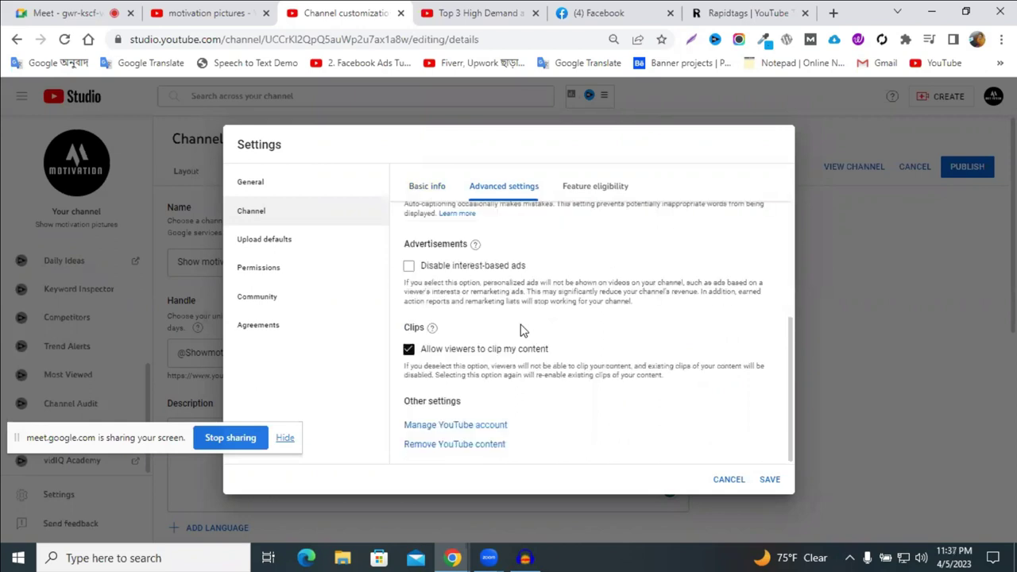
{"action": "scroll", "coordinate": [551, 335], "scroll_direction": "up", "scroll_amount": 1}
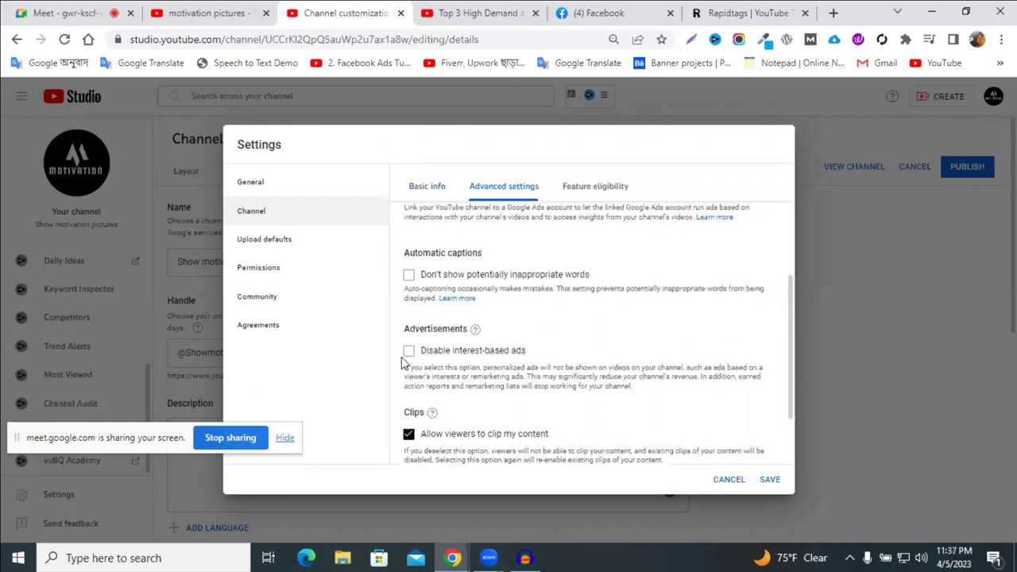
{"action": "scroll", "coordinate": [477, 369], "scroll_direction": "up", "scroll_amount": 2}
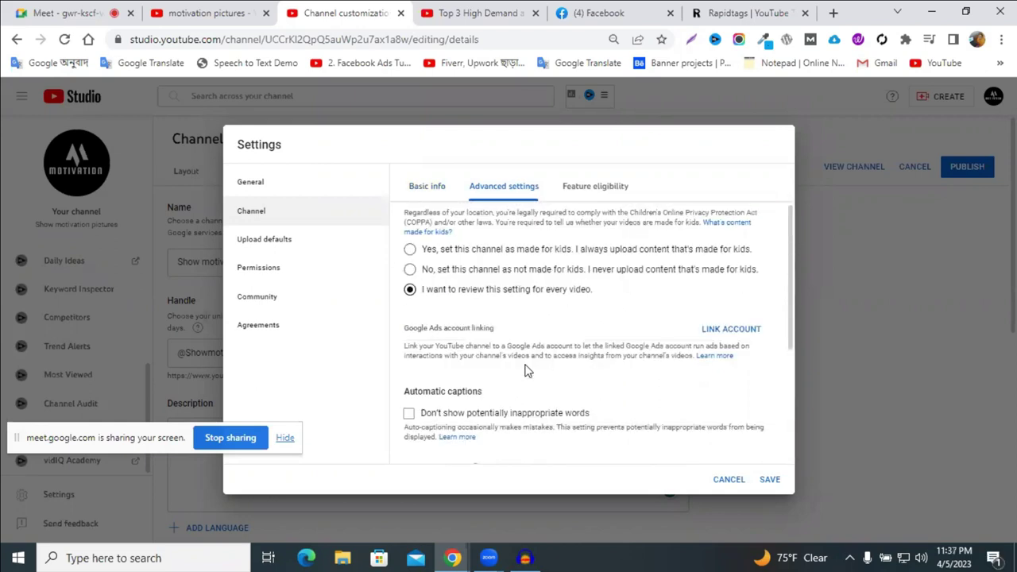
- Check the channel's feature eligibility, expanding the Intermediate features requirements, and open the upload defaults
{"action": "left_click", "coordinate": [592, 188]}
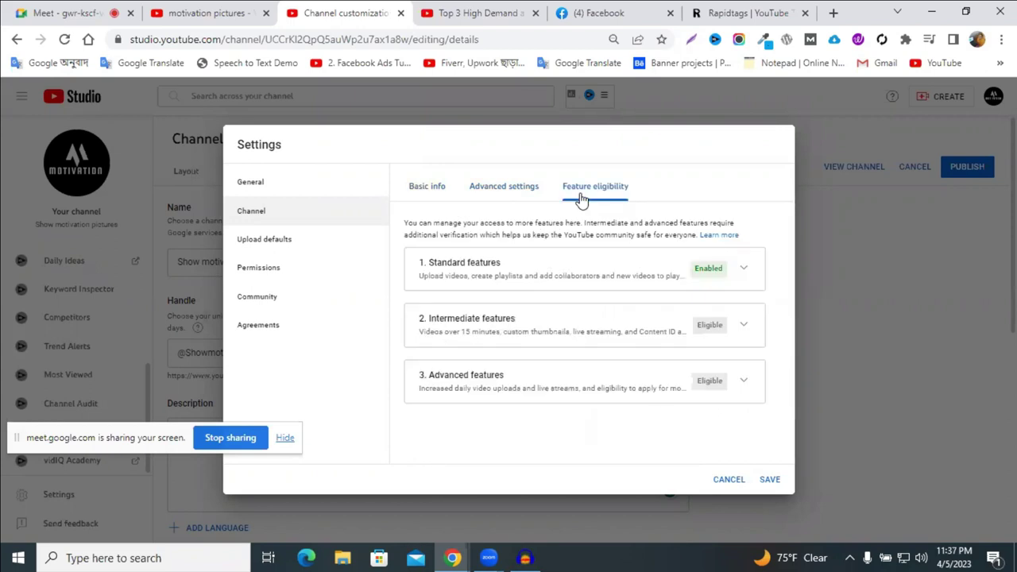
{"action": "left_click", "coordinate": [738, 331]}
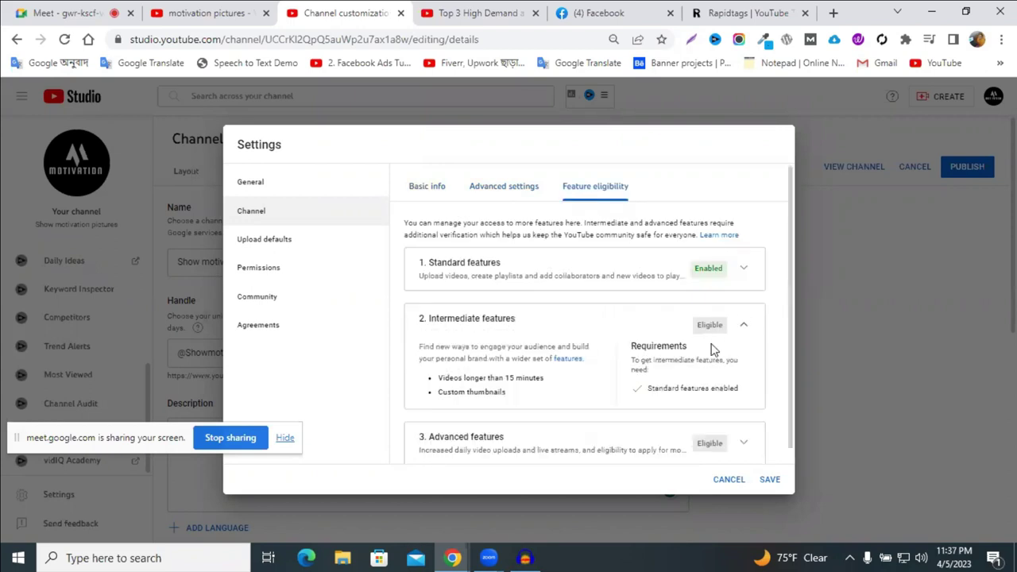
{"action": "scroll", "coordinate": [638, 369], "scroll_direction": "down", "scroll_amount": 1}
{"action": "scroll", "coordinate": [477, 322], "scroll_direction": "up", "scroll_amount": 1}
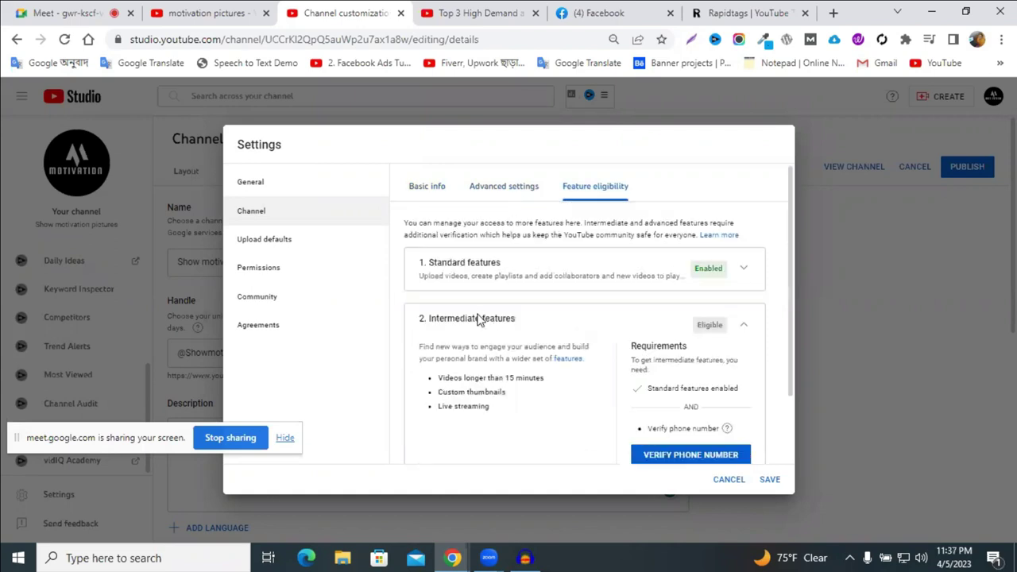
{"action": "scroll", "coordinate": [732, 359], "scroll_direction": "down", "scroll_amount": 1}
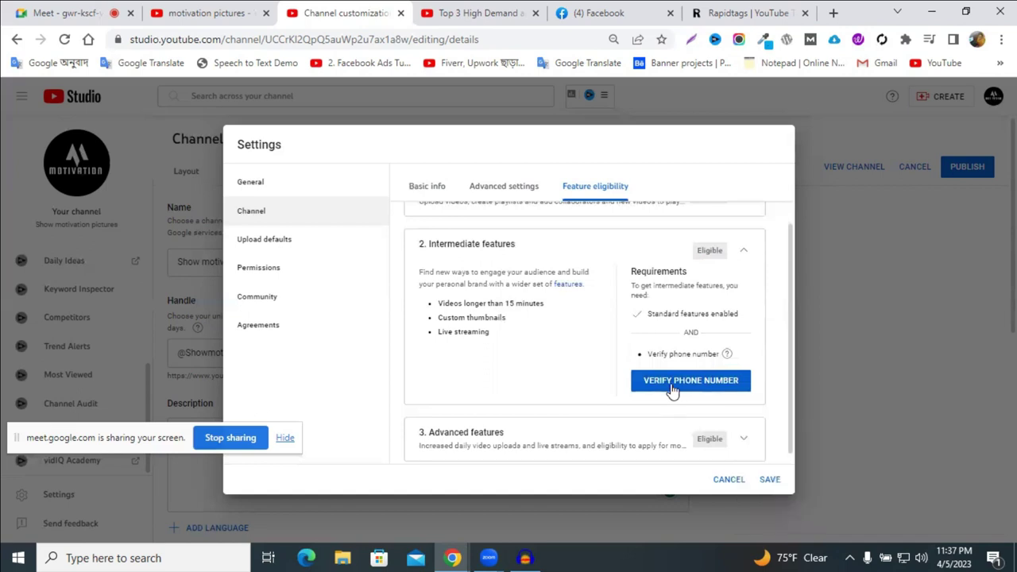
{"action": "scroll", "coordinate": [726, 357], "scroll_direction": "down", "scroll_amount": 1}
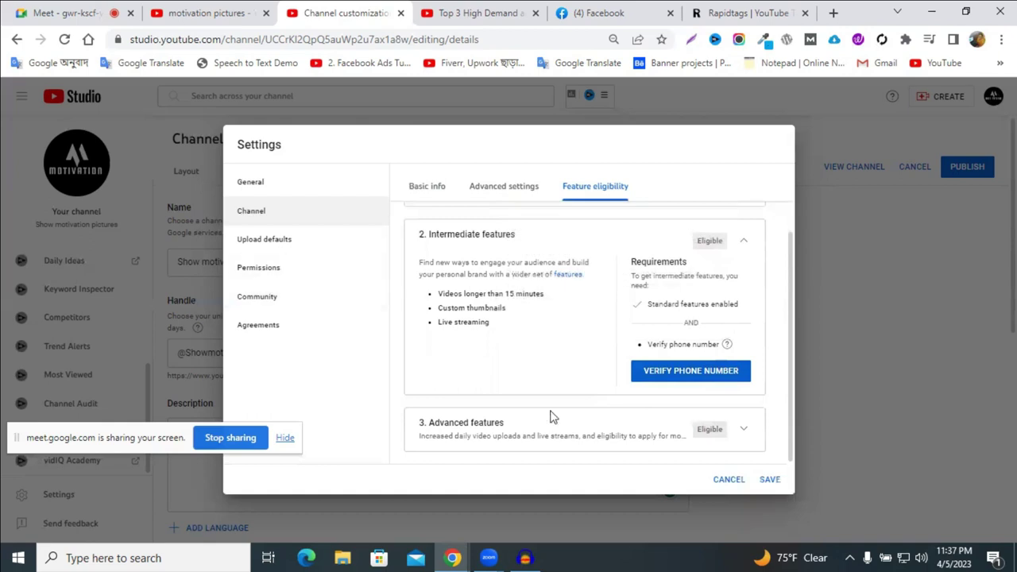
{"action": "left_click", "coordinate": [264, 239]}
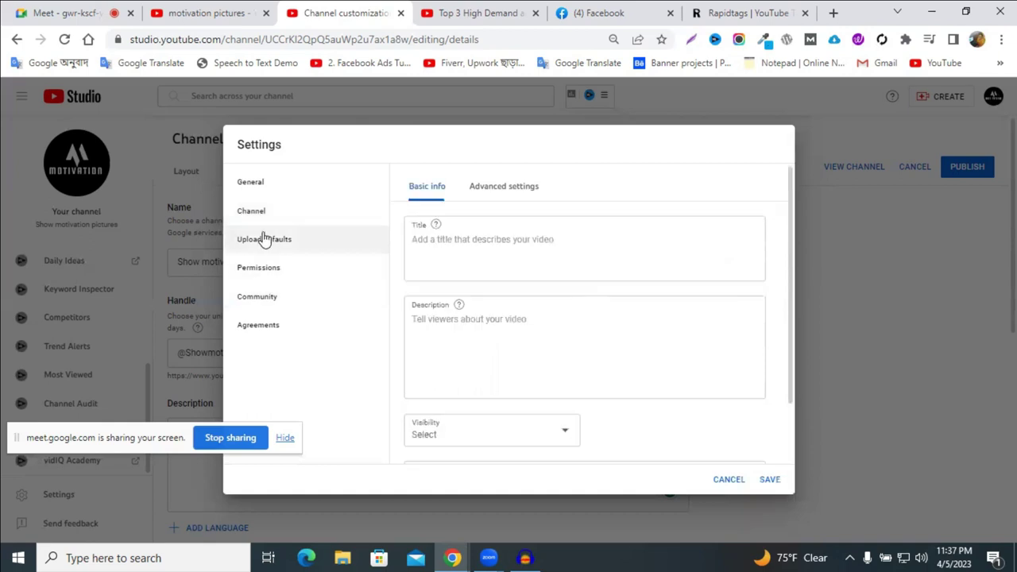
- Review the default Title and Description fields in the upload defaults' basic info
{"action": "left_click", "coordinate": [459, 331]}
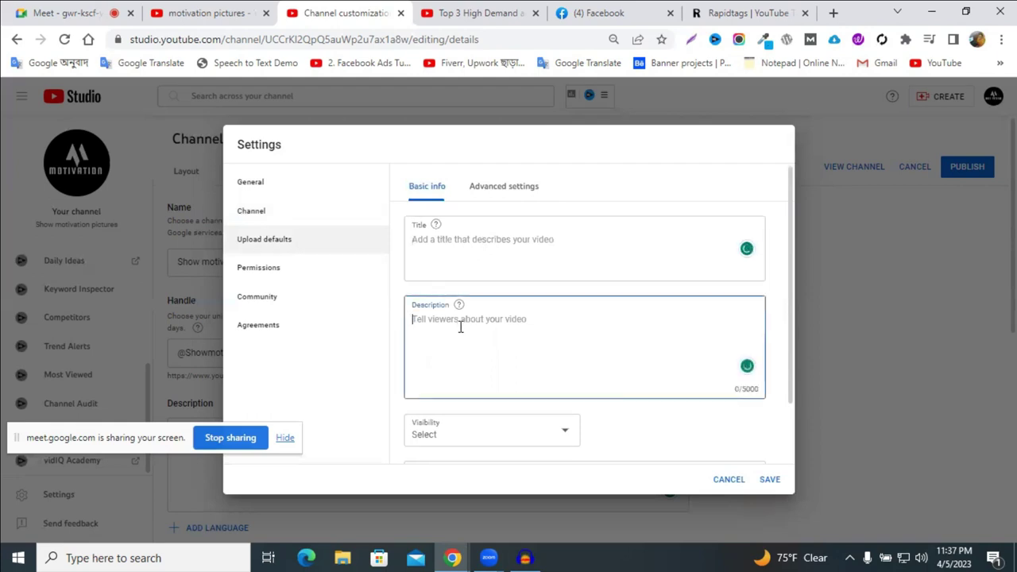
{"action": "left_click", "coordinate": [491, 240]}
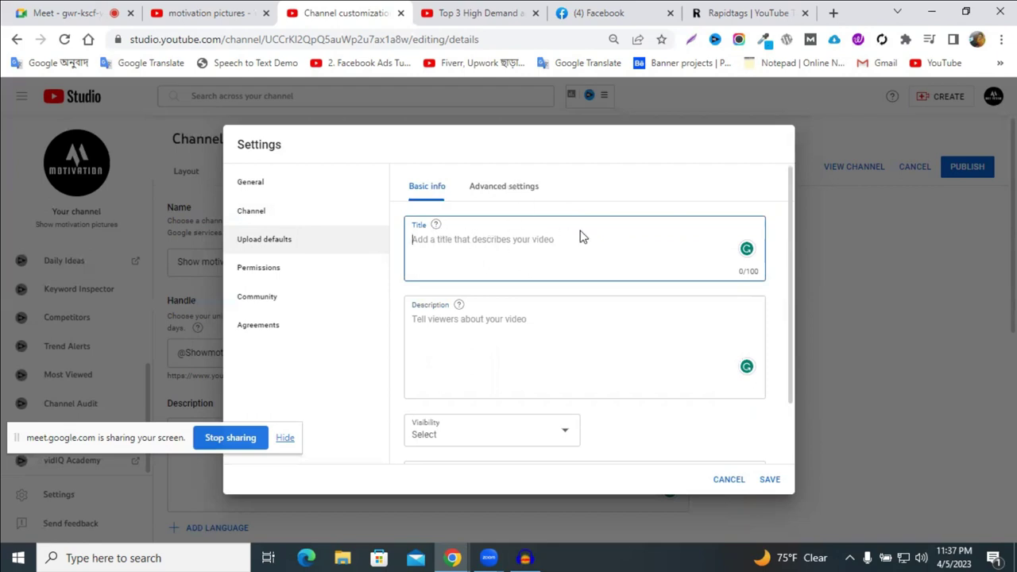
{"action": "left_click", "coordinate": [518, 334]}
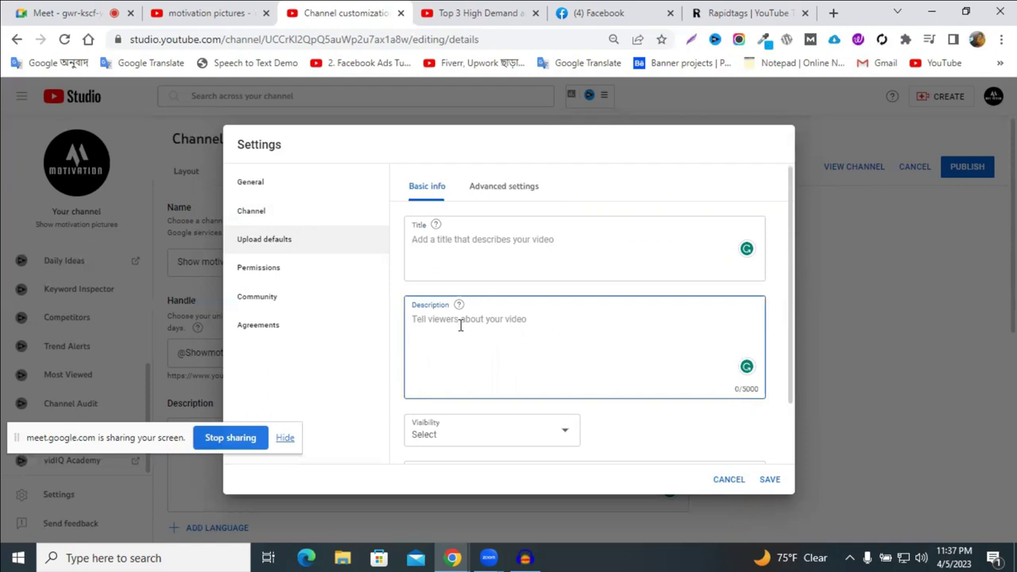
{"action": "scroll", "coordinate": [527, 306], "scroll_direction": "down", "scroll_amount": 2}
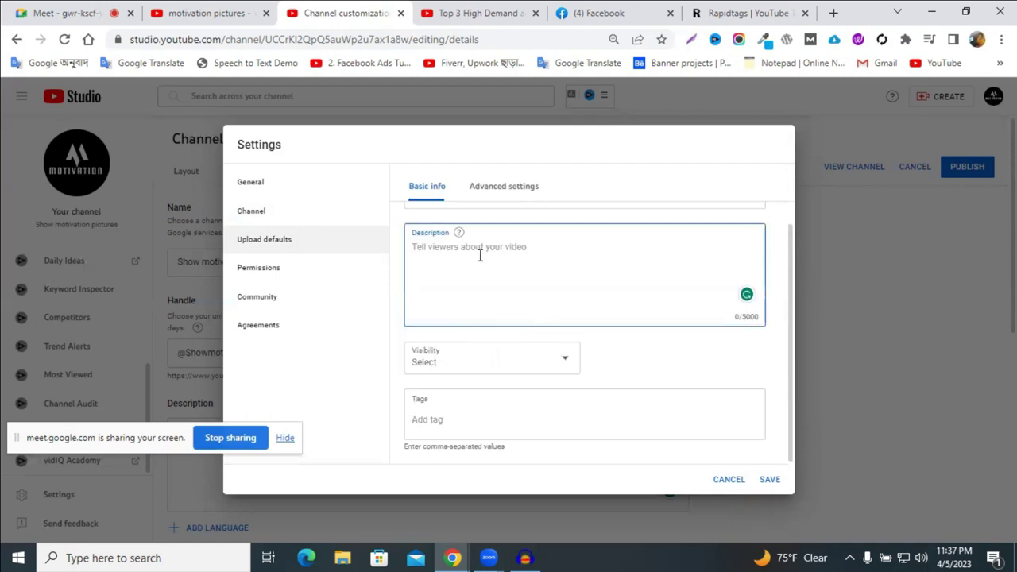
- Open the Top 3 High Demand and Low Competition Fiverr Gigs video and examine the contact and link text in its expanded description
{"action": "left_click", "coordinate": [479, 13]}
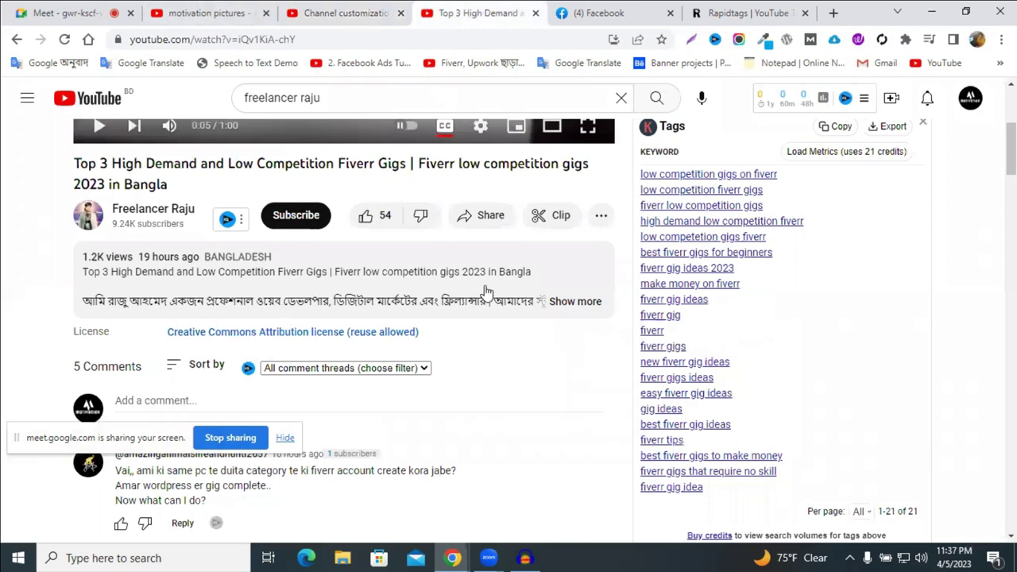
{"action": "left_click", "coordinate": [575, 302]}
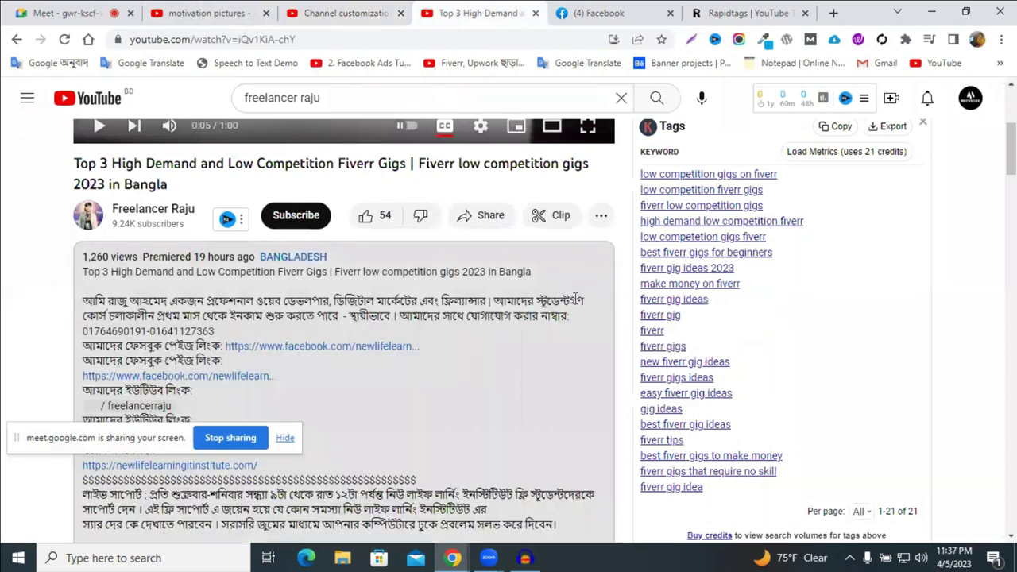
{"action": "left_click_drag", "start_coordinate": [86, 300], "coordinate": [562, 383]}
{"action": "scroll", "coordinate": [238, 322], "scroll_direction": "down", "scroll_amount": 2}
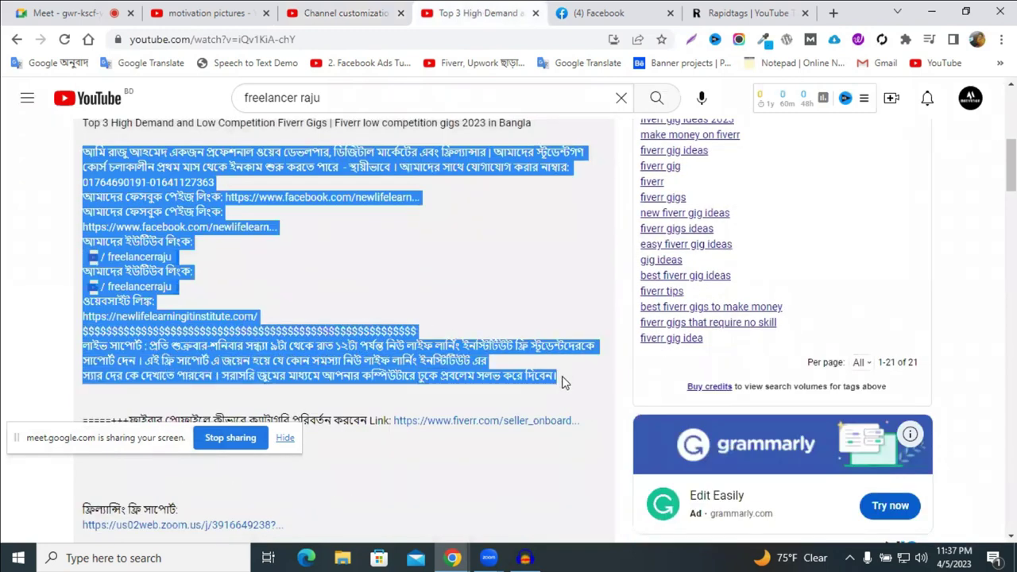
{"action": "scroll", "coordinate": [544, 378], "scroll_direction": "up", "scroll_amount": 1}
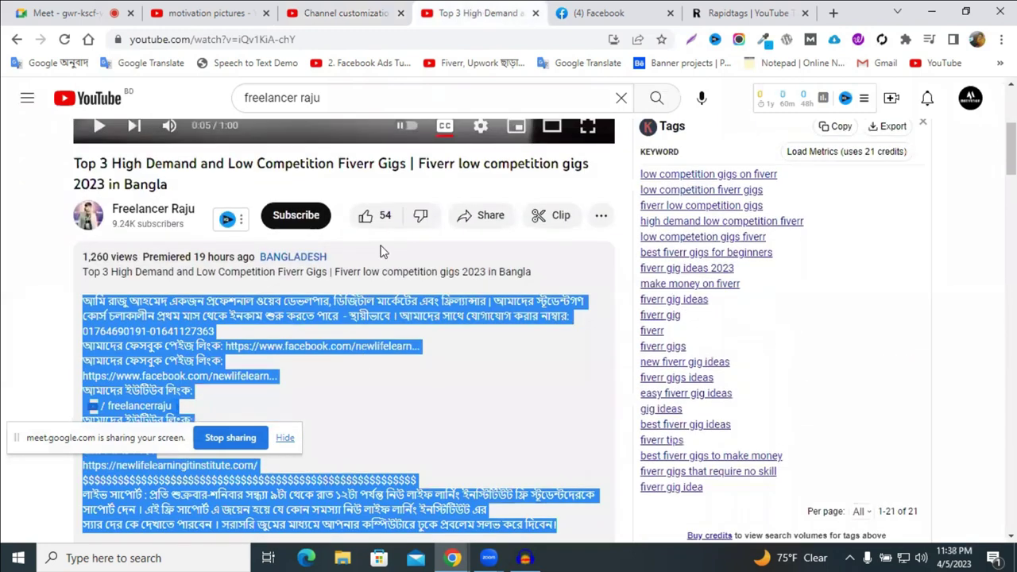
- Return to the YouTube Studio upload defaults and review the Description field alongside the other basic info fields
{"action": "left_click", "coordinate": [347, 13]}
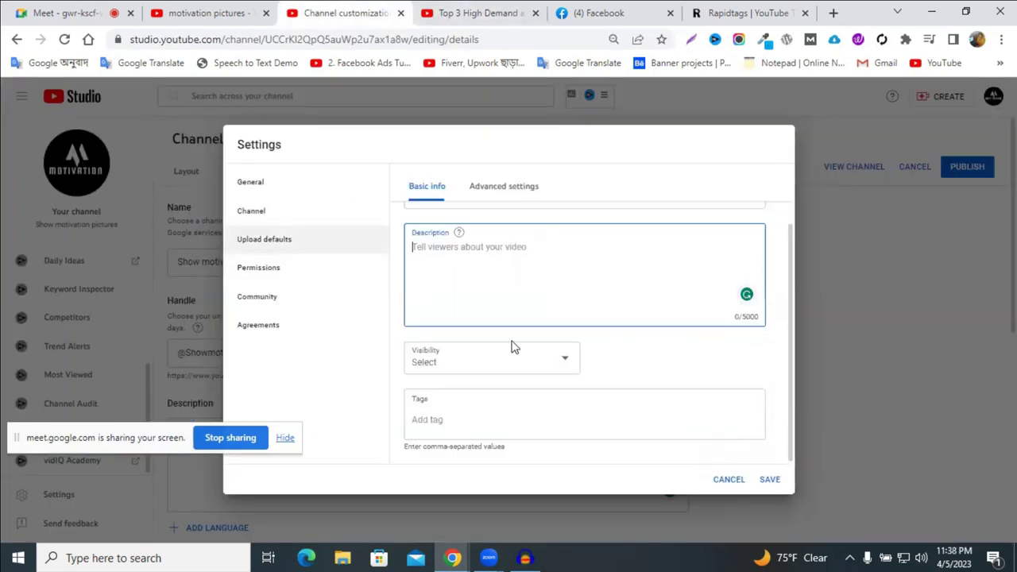
{"action": "right_click", "coordinate": [459, 253]}
{"action": "left_click", "coordinate": [453, 248]}
{"action": "scroll", "coordinate": [448, 282], "scroll_direction": "up", "scroll_amount": 1}
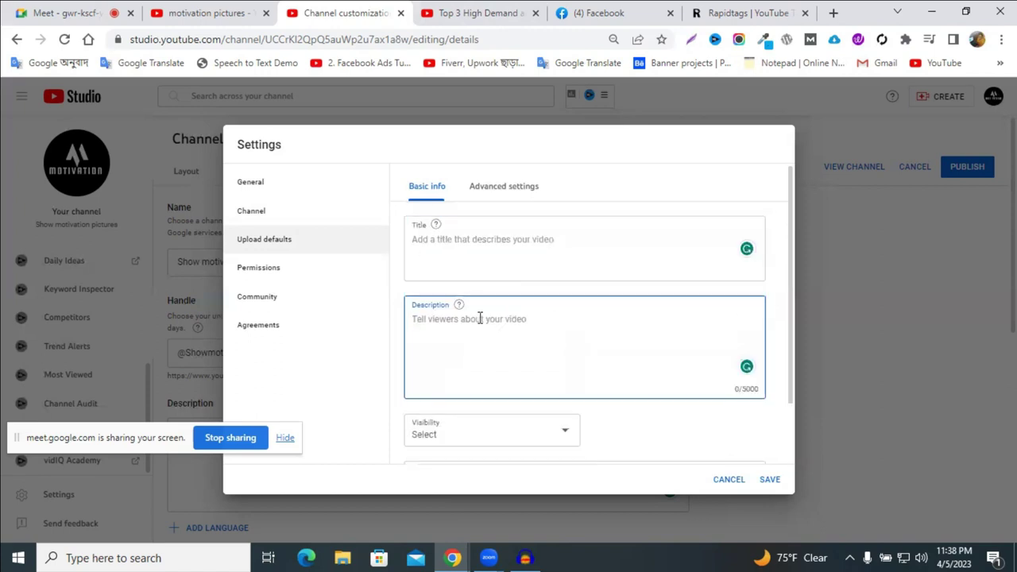
{"action": "scroll", "coordinate": [475, 329], "scroll_direction": "down", "scroll_amount": 1}
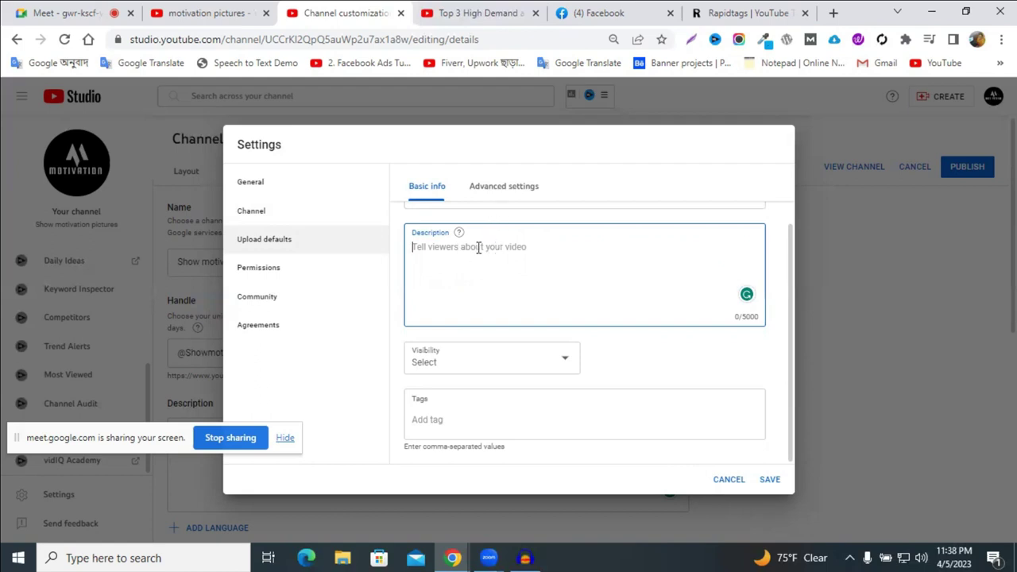
{"action": "scroll", "coordinate": [481, 287], "scroll_direction": "up", "scroll_amount": 2}
{"action": "scroll", "coordinate": [508, 278], "scroll_direction": "down", "scroll_amount": 2}
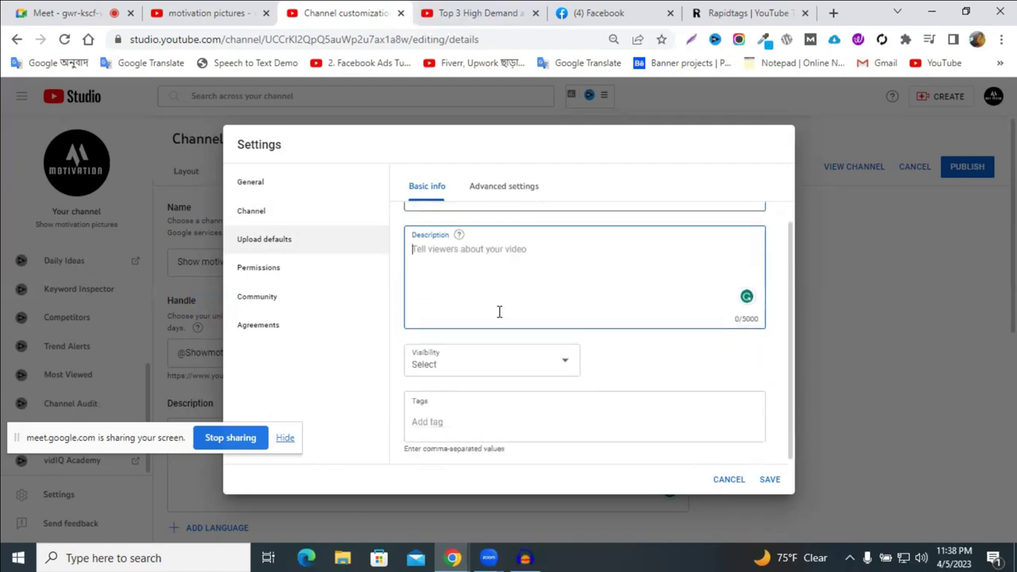
- Examine the default Visibility options and the Tags field in the upload defaults
{"action": "left_click", "coordinate": [477, 366]}
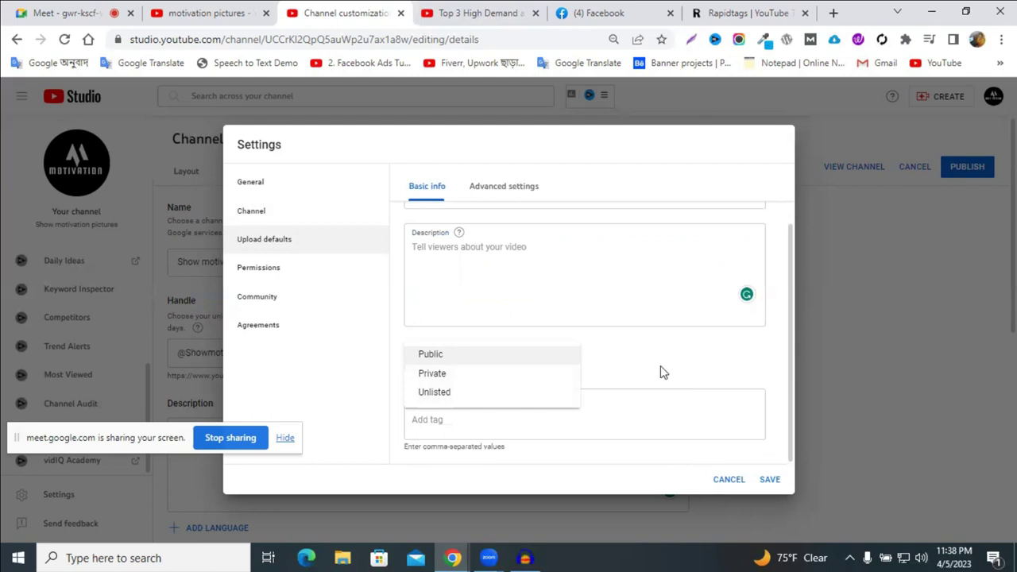
{"action": "left_click", "coordinate": [422, 354]}
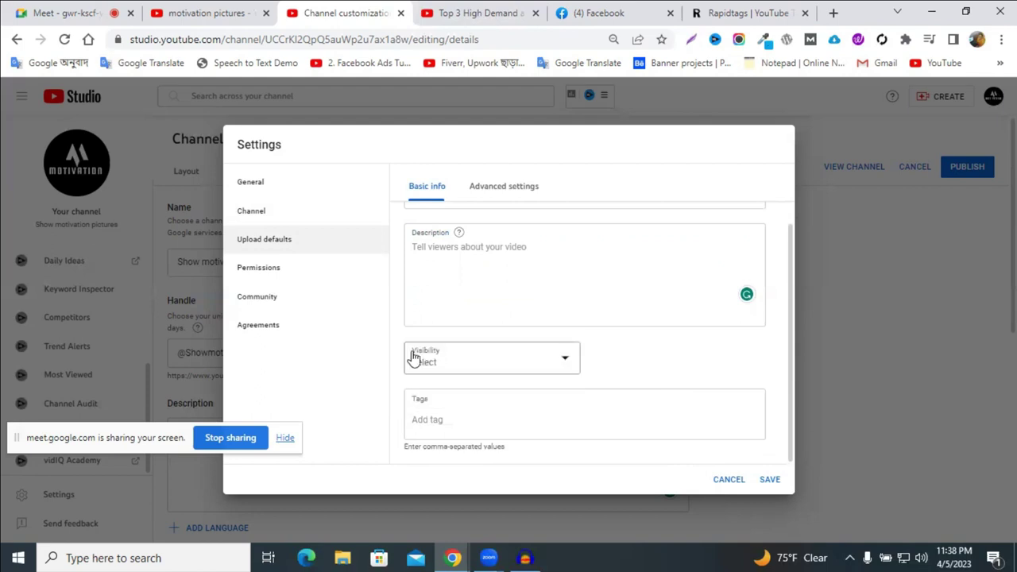
{"action": "left_click", "coordinate": [442, 359]}
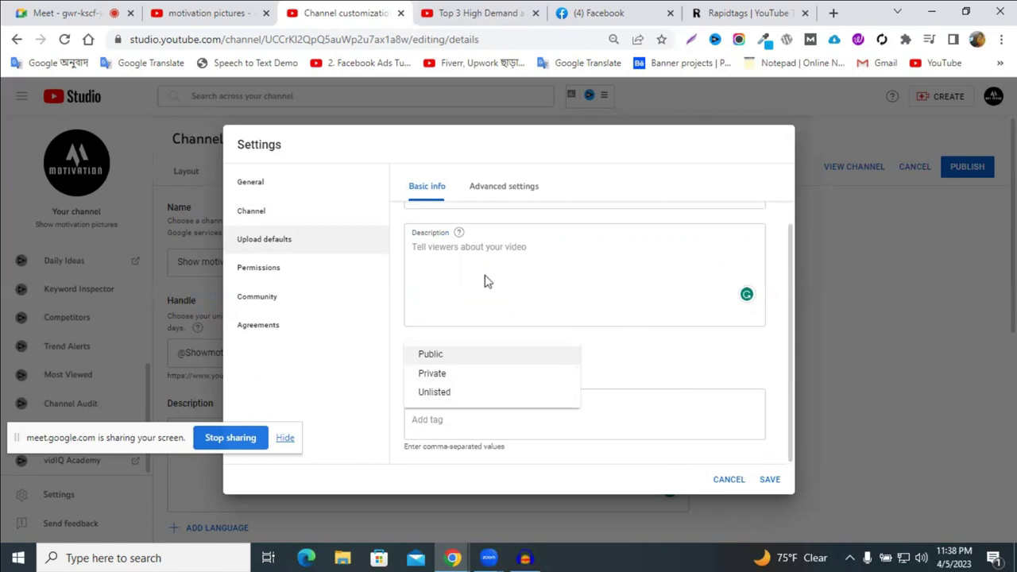
{"action": "left_click", "coordinate": [659, 369]}
{"action": "left_click", "coordinate": [530, 421]}
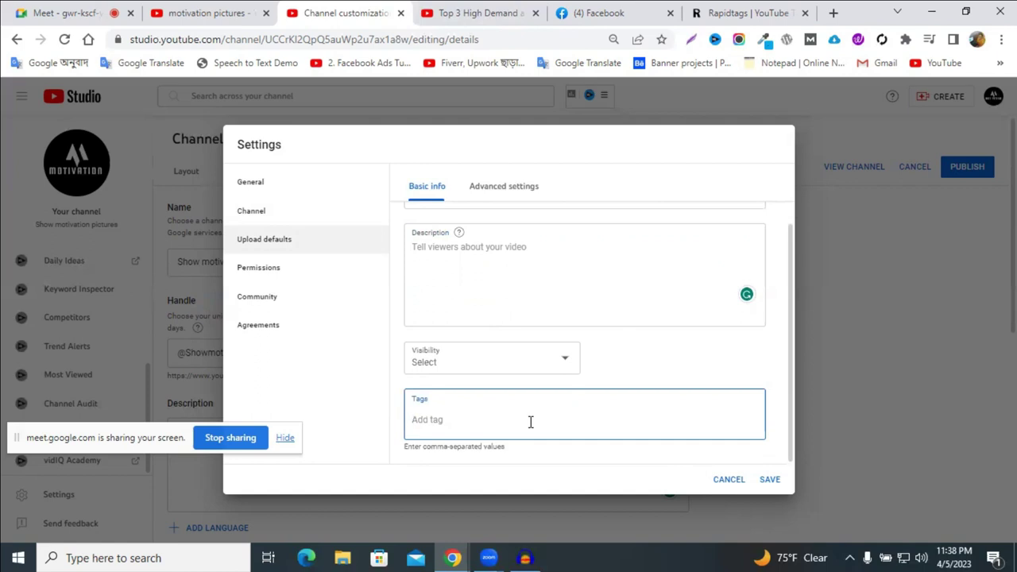
{"action": "scroll", "coordinate": [450, 413], "scroll_direction": "up", "scroll_amount": 2}
{"action": "left_click", "coordinate": [459, 358]}
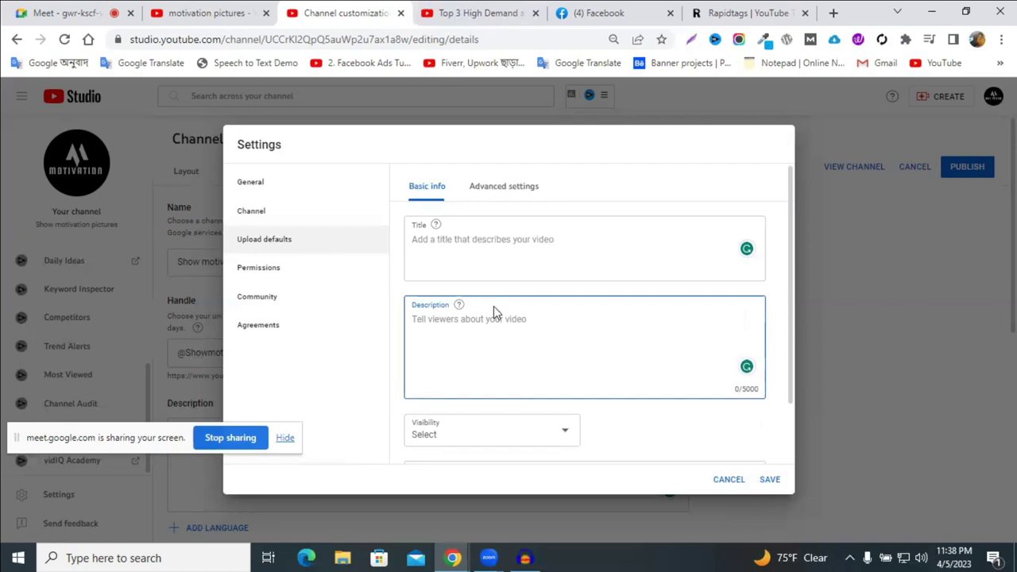
- Open the advanced upload defaults and examine the available License options
{"action": "left_click", "coordinate": [502, 189]}
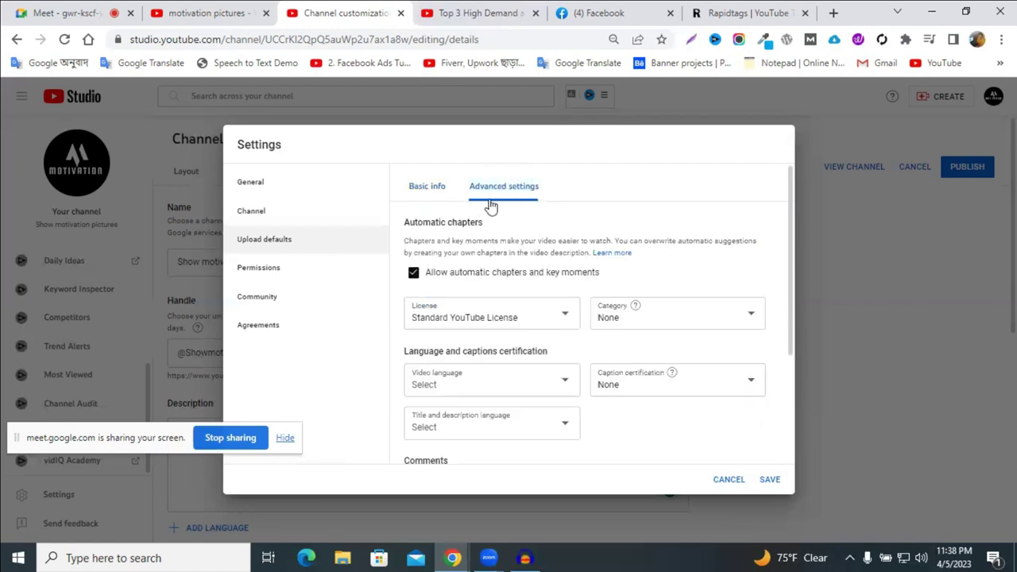
{"action": "scroll", "coordinate": [516, 258], "scroll_direction": "down", "scroll_amount": 3}
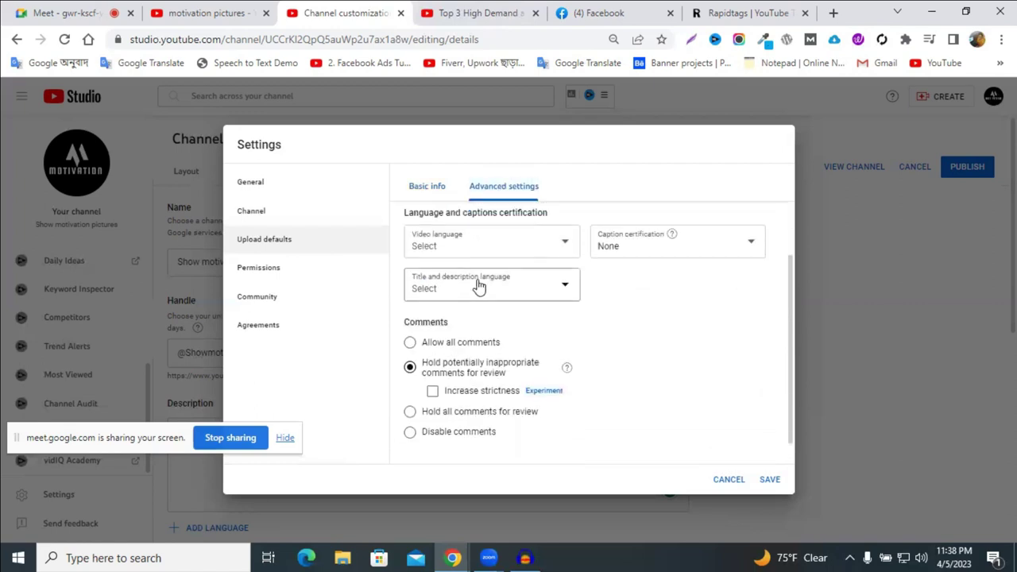
{"action": "scroll", "coordinate": [478, 286], "scroll_direction": "up", "scroll_amount": 3}
{"action": "scroll", "coordinate": [522, 339], "scroll_direction": "down", "scroll_amount": 1}
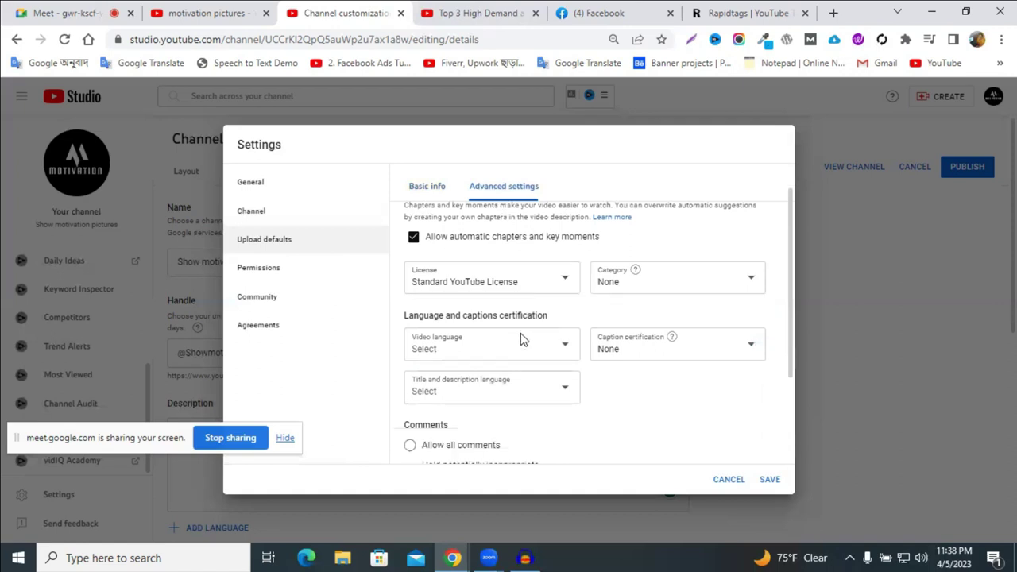
{"action": "scroll", "coordinate": [522, 340], "scroll_direction": "down", "scroll_amount": 1}
{"action": "left_click", "coordinate": [492, 253]}
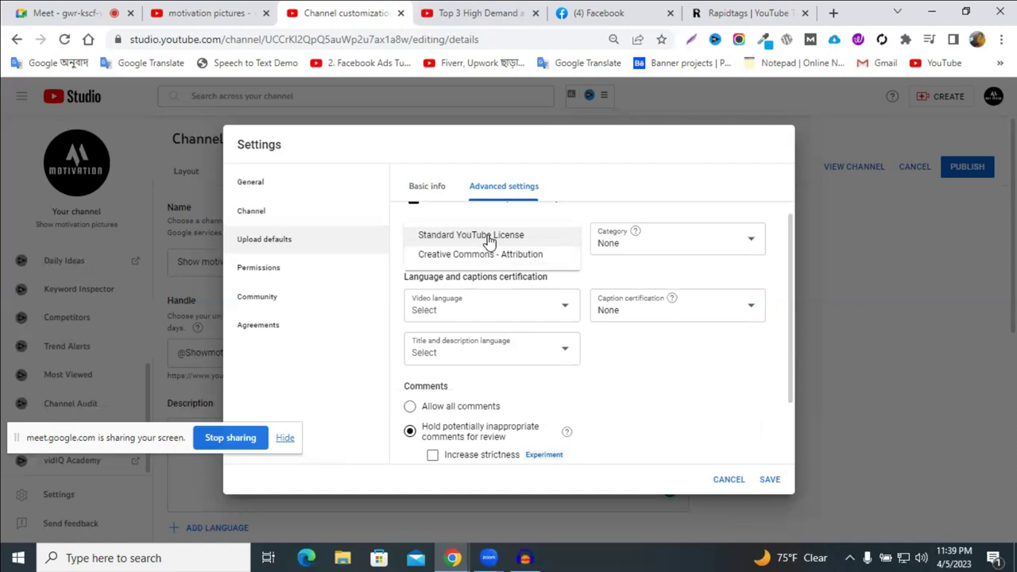
{"action": "left_click_drag", "start_coordinate": [489, 238], "coordinate": [502, 256]}
{"action": "left_click", "coordinate": [598, 198]}
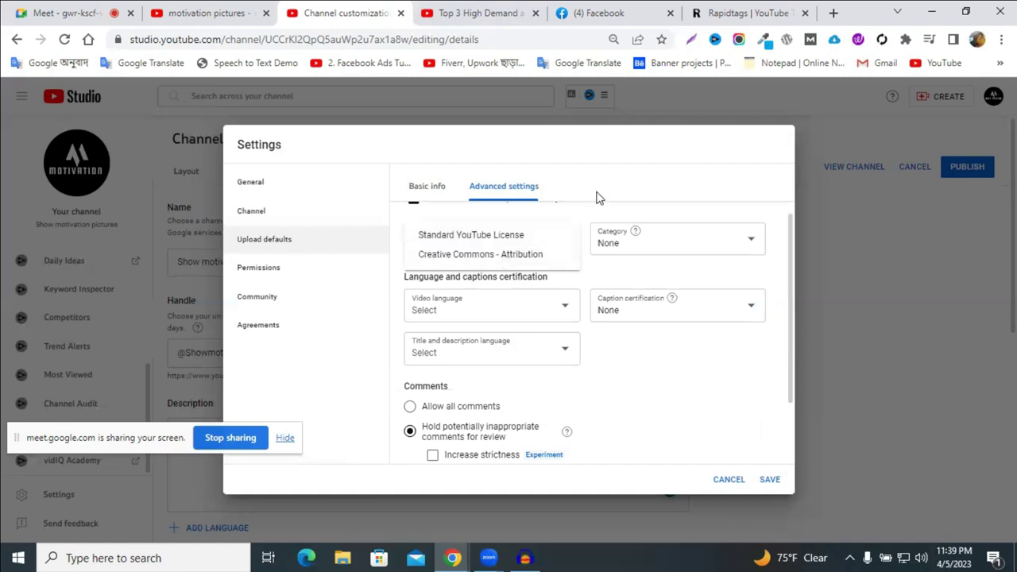
- Examine the default Category and Video language options and review the comment settings for uploads
{"action": "left_click", "coordinate": [629, 242]}
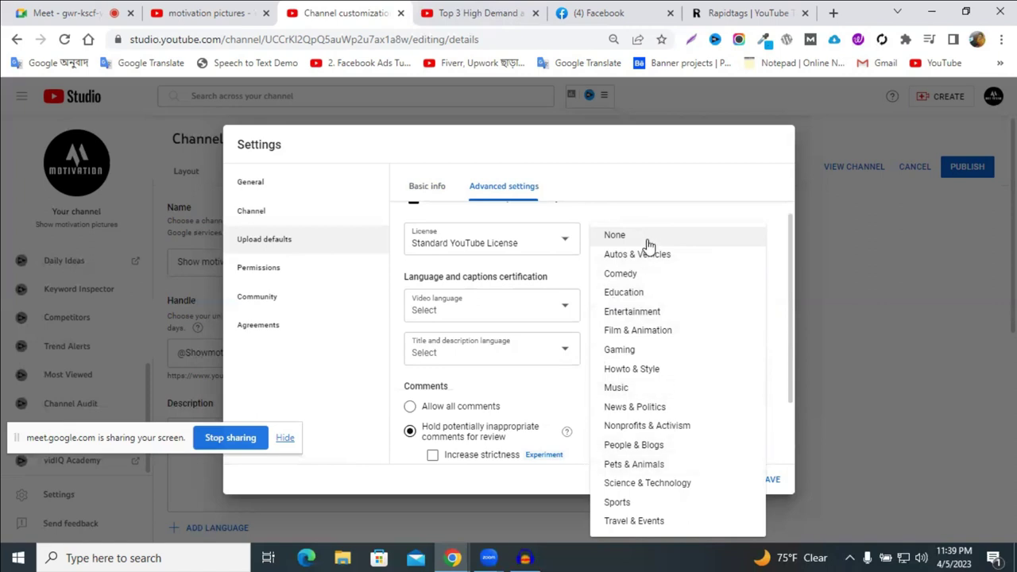
{"action": "left_click", "coordinate": [618, 177]}
{"action": "left_click", "coordinate": [469, 314]}
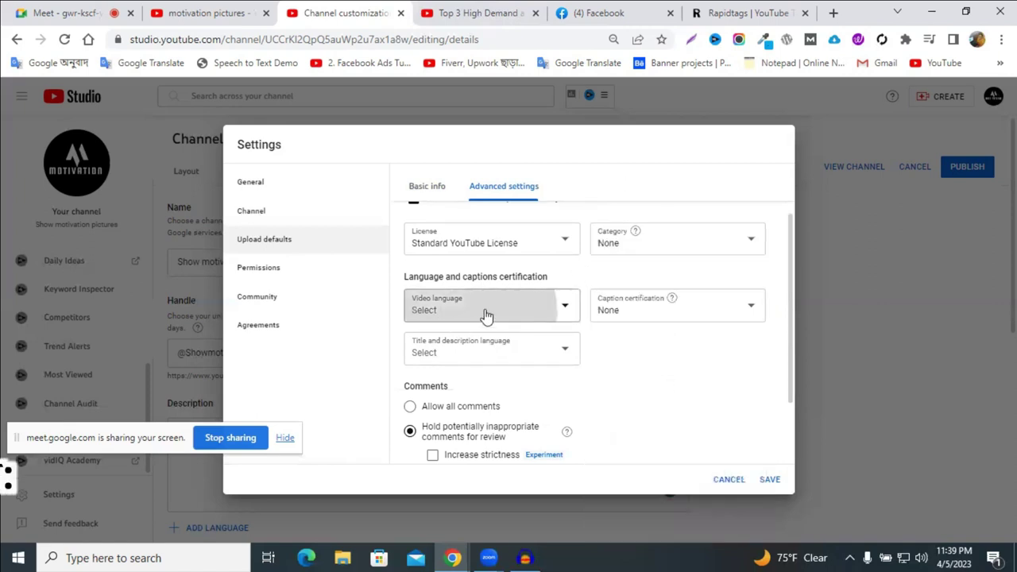
{"action": "scroll", "coordinate": [513, 350], "scroll_direction": "down", "scroll_amount": 1}
{"action": "left_click", "coordinate": [634, 369]}
{"action": "scroll", "coordinate": [518, 352], "scroll_direction": "down", "scroll_amount": 2}
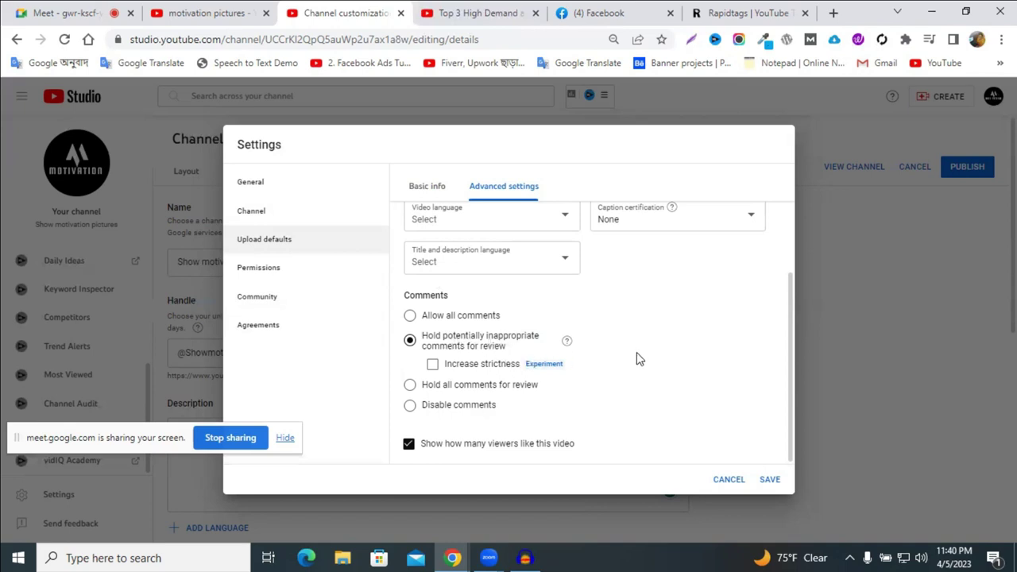
{"action": "scroll", "coordinate": [493, 318], "scroll_direction": "up", "scroll_amount": 2}
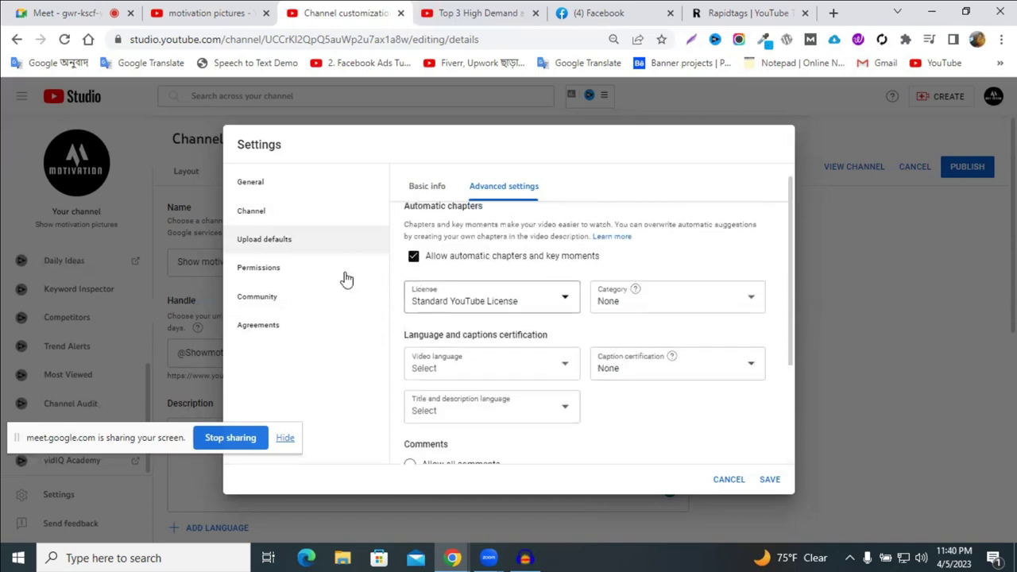
- Review the channel's permissions and the Community automated filters for moderators, approved users, hidden users and live redirects
{"action": "left_click", "coordinate": [274, 274]}
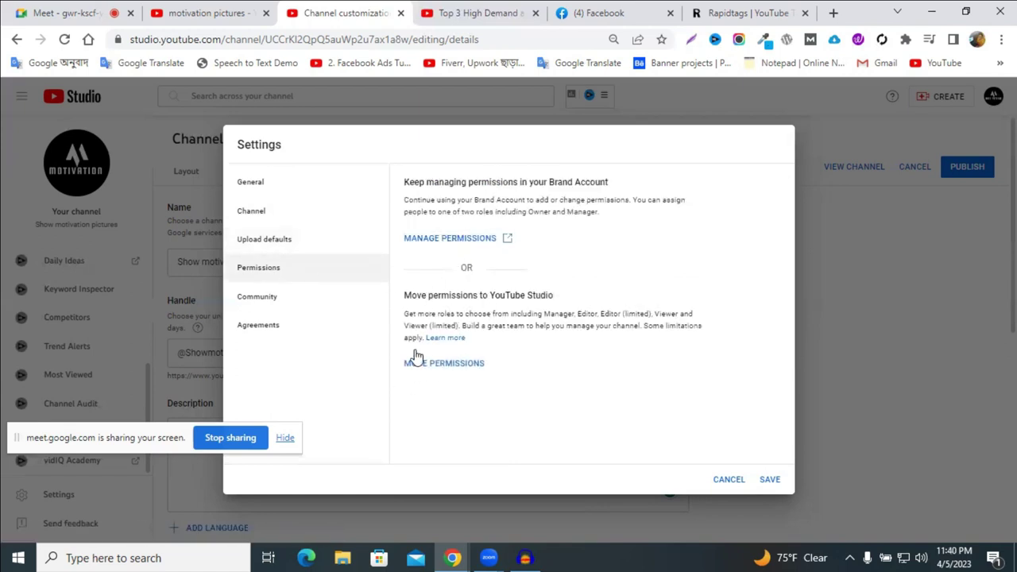
{"action": "left_click", "coordinate": [271, 304]}
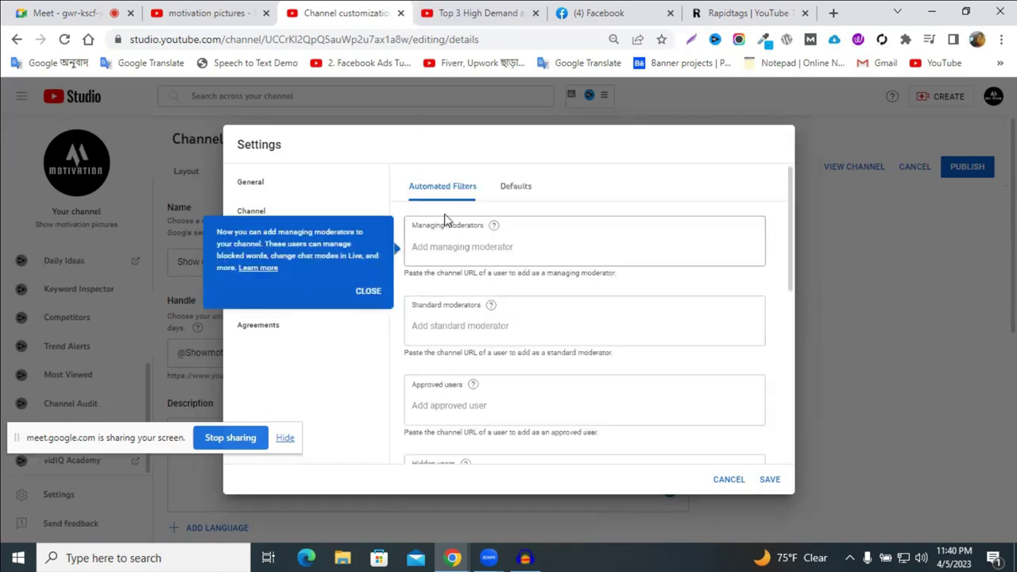
{"action": "left_click", "coordinate": [436, 246]}
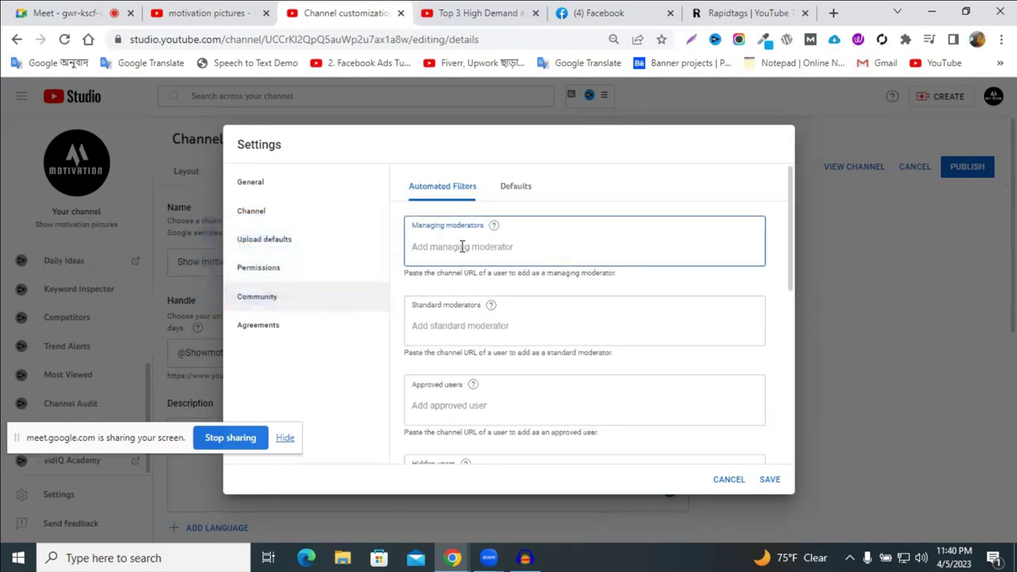
{"action": "scroll", "coordinate": [509, 319], "scroll_direction": "down", "scroll_amount": 2}
{"action": "scroll", "coordinate": [523, 322], "scroll_direction": "down", "scroll_amount": 1}
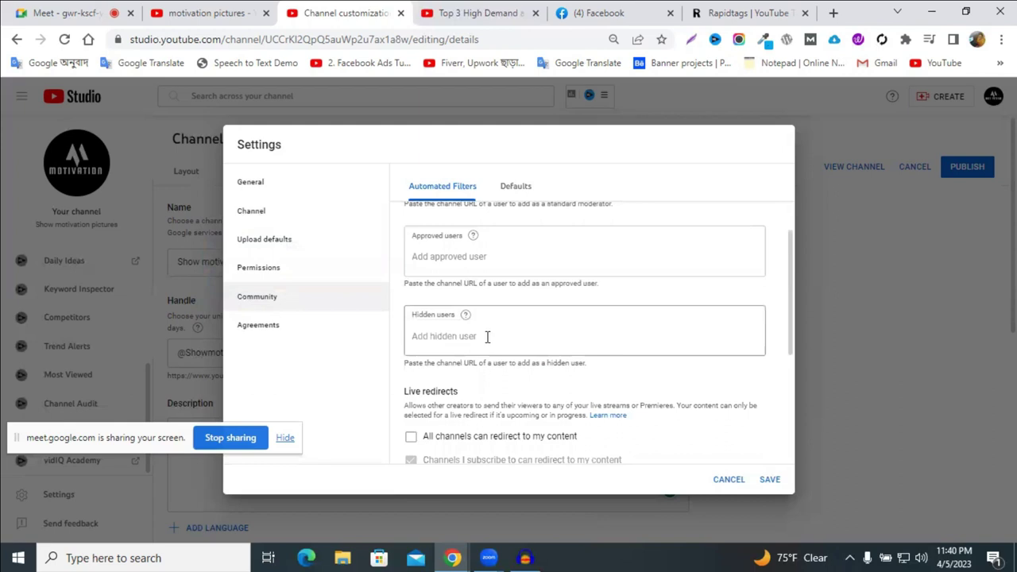
{"action": "scroll", "coordinate": [444, 344], "scroll_direction": "up", "scroll_amount": 2}
{"action": "left_click", "coordinate": [444, 412]}
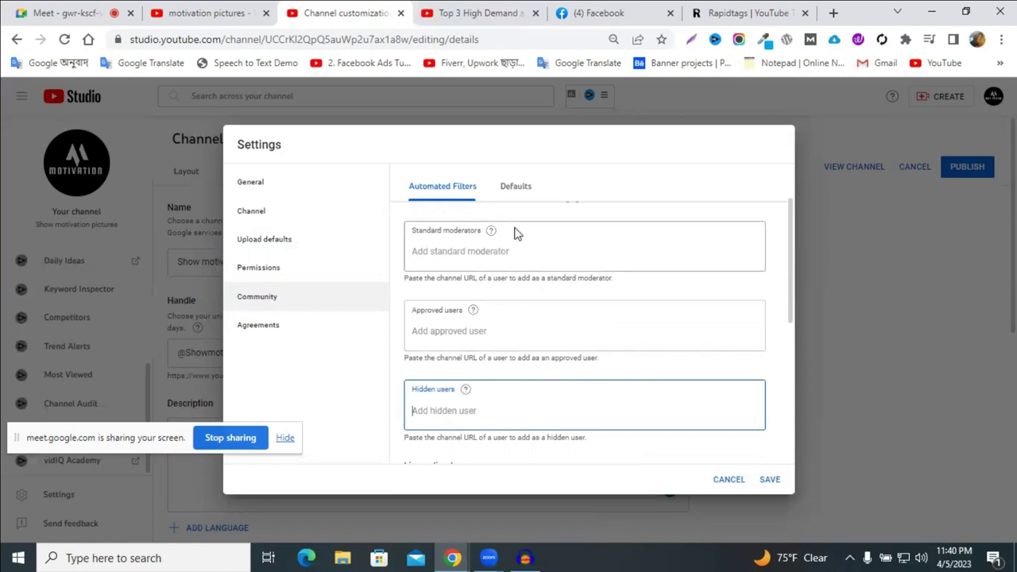
{"action": "scroll", "coordinate": [513, 239], "scroll_direction": "up", "scroll_amount": 2}
{"action": "scroll", "coordinate": [482, 382], "scroll_direction": "down", "scroll_amount": 6}
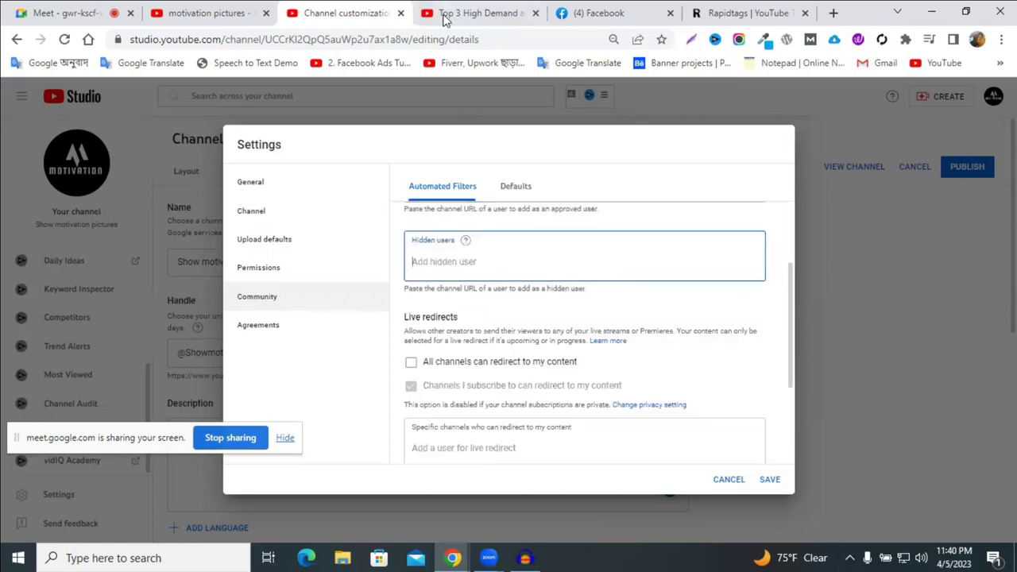
- Add "vio video" to the blocked words in the Community automated filters
{"action": "scroll", "coordinate": [482, 391], "scroll_direction": "down", "scroll_amount": 5}
{"action": "left_click", "coordinate": [450, 369]}
{"action": "type", "text": "vio"}
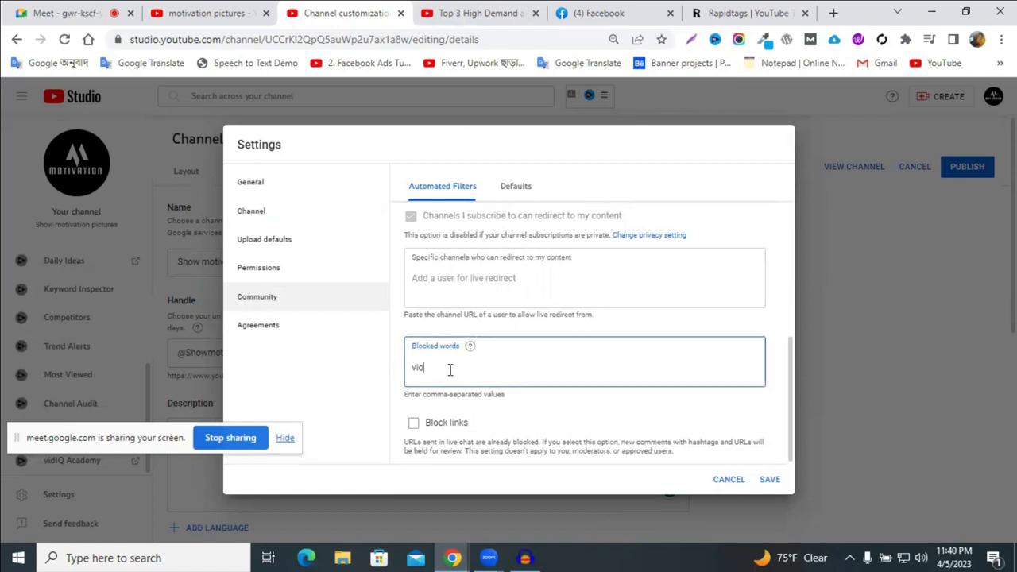
{"action": "type", "text": " video"}
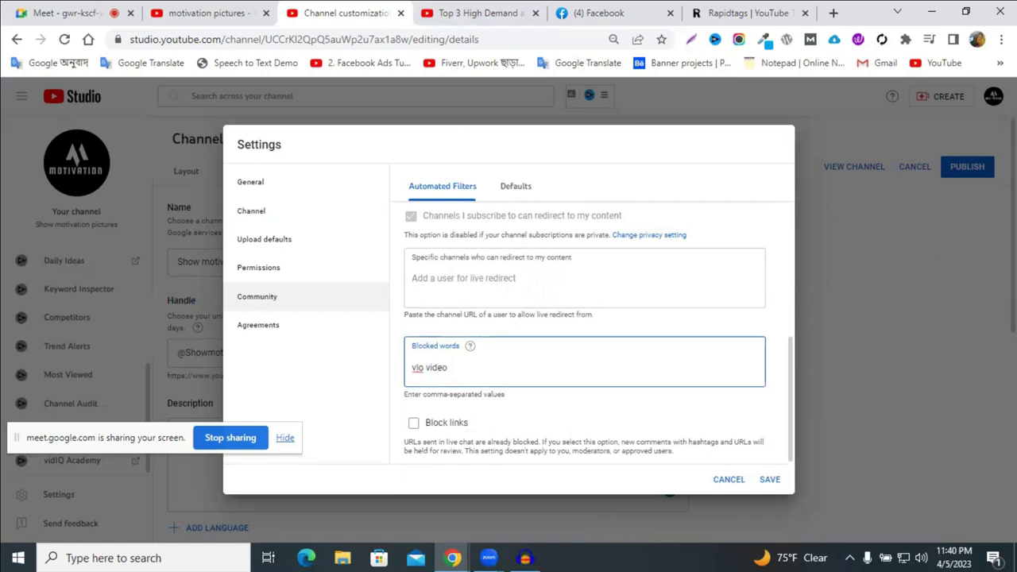
{"action": "triple_click", "coordinate": [420, 372]}
{"action": "left_click", "coordinate": [464, 277]}
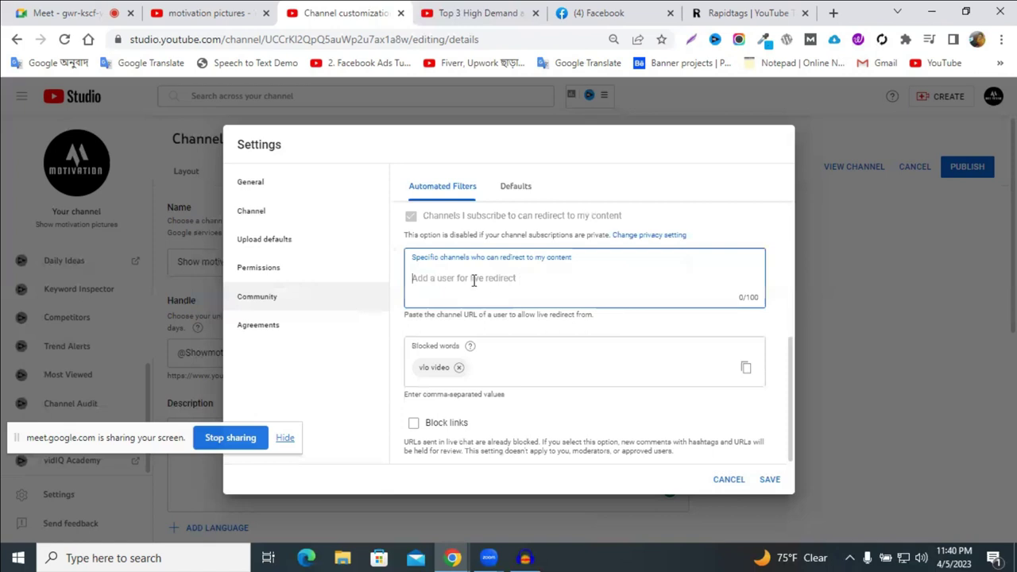
- Enable Block links in the Community automated filters and remove "vio video" from the blocked words
{"action": "scroll", "coordinate": [453, 263], "scroll_direction": "up", "scroll_amount": 1}
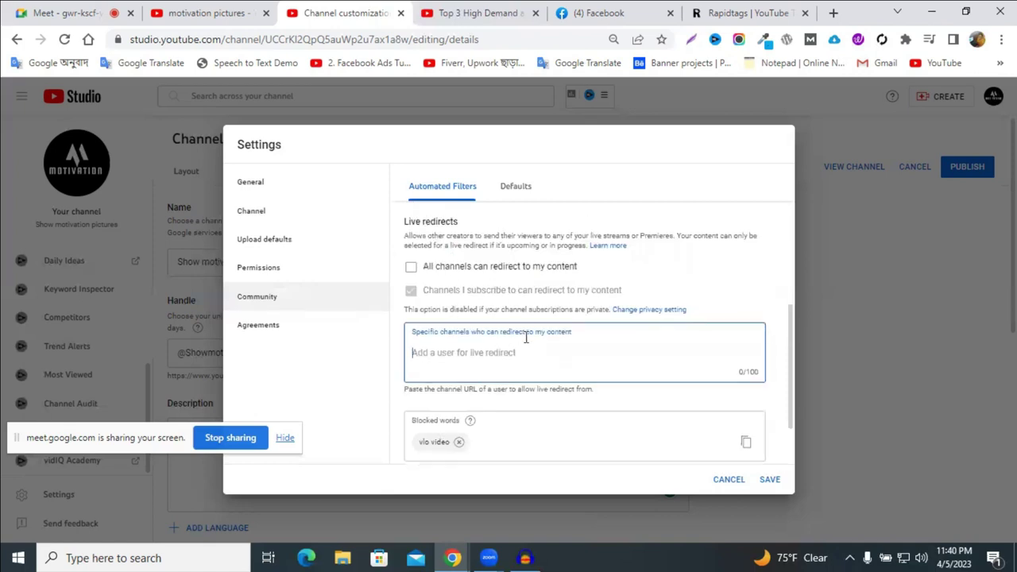
{"action": "scroll", "coordinate": [532, 347], "scroll_direction": "down", "scroll_amount": 1}
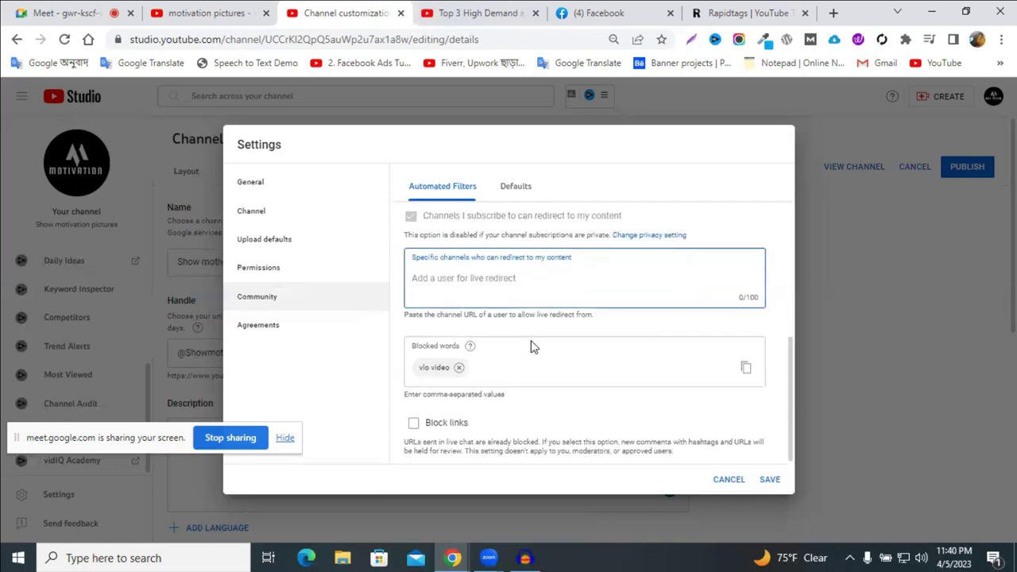
{"action": "left_click", "coordinate": [507, 410]}
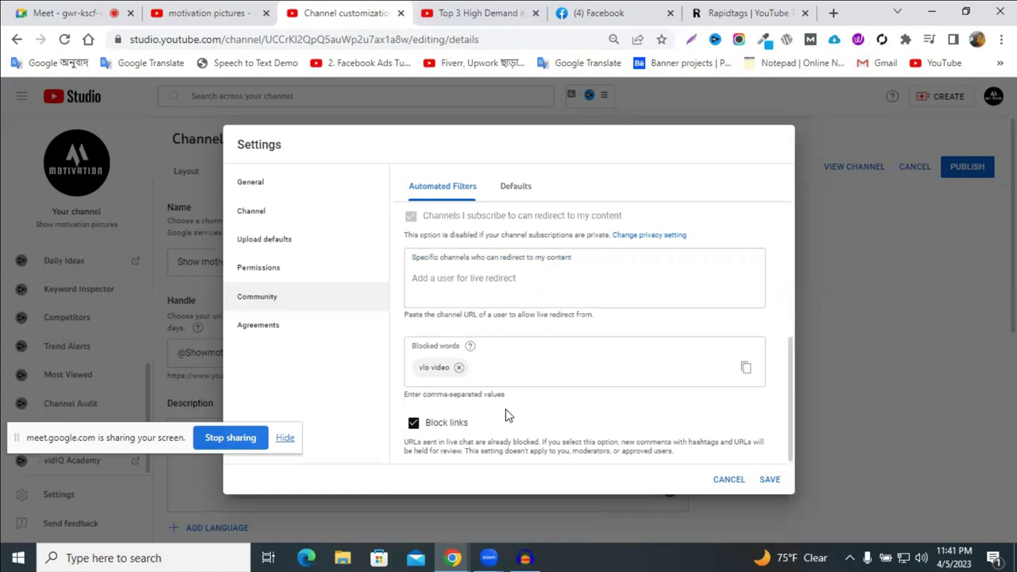
{"action": "left_click", "coordinate": [458, 368]}
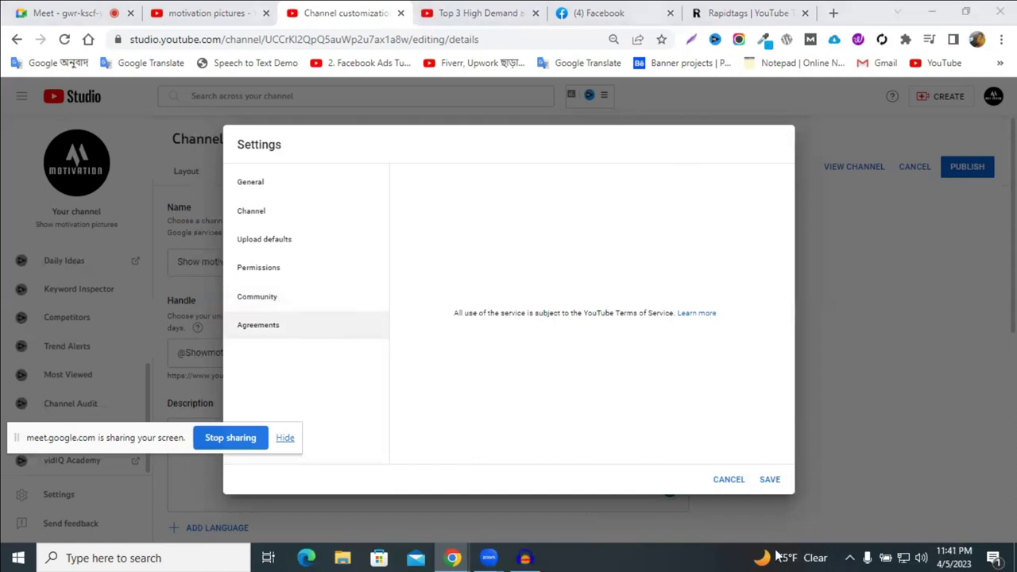
- Save the channel settings and publish the pending channel customization changes
{"action": "left_click", "coordinate": [767, 481]}
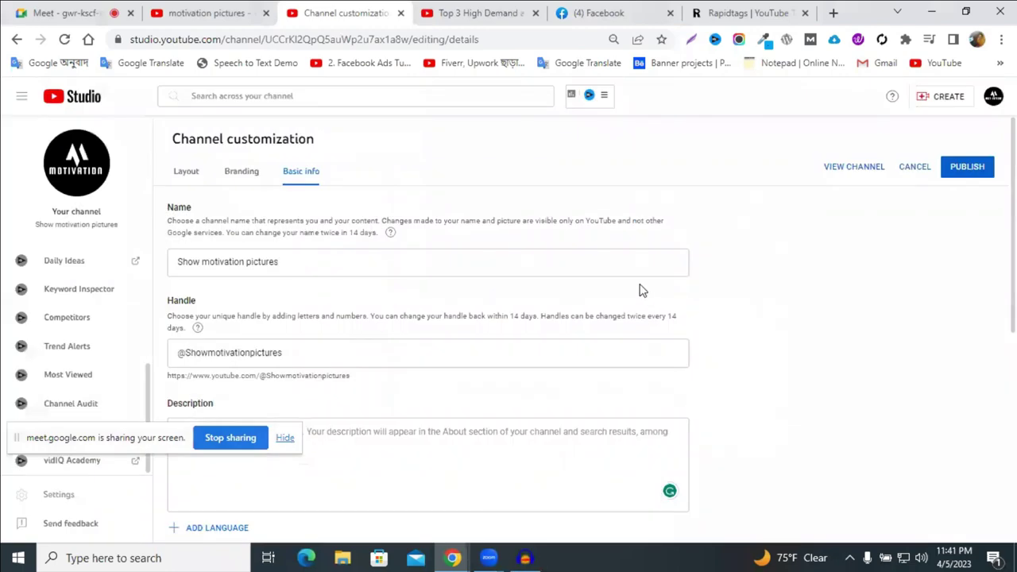
{"action": "left_click", "coordinate": [964, 170]}
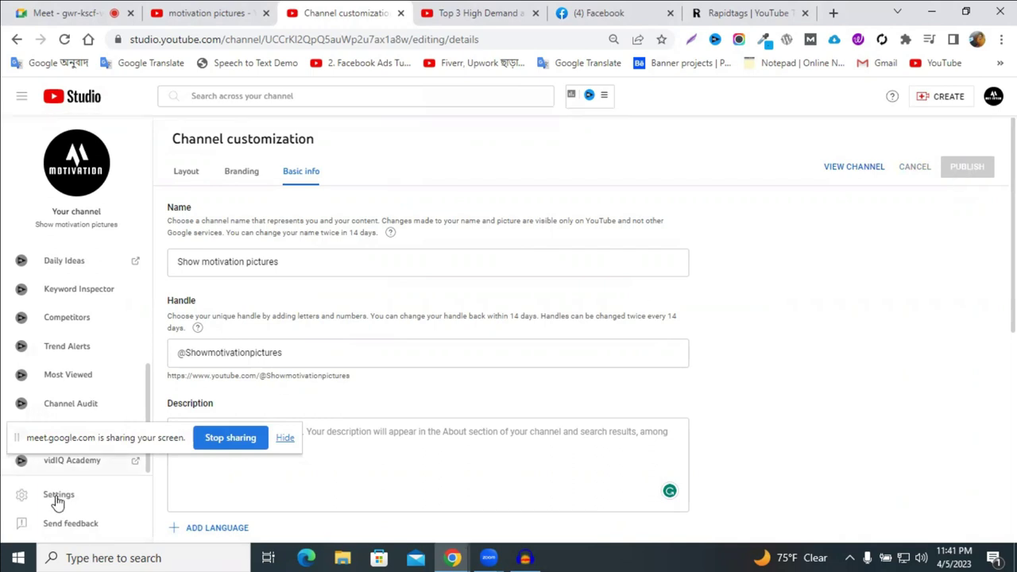
- Open the channel's Earn page and examine how to join the YouTube Partner Program
{"action": "scroll", "coordinate": [85, 344], "scroll_direction": "up", "scroll_amount": 5}
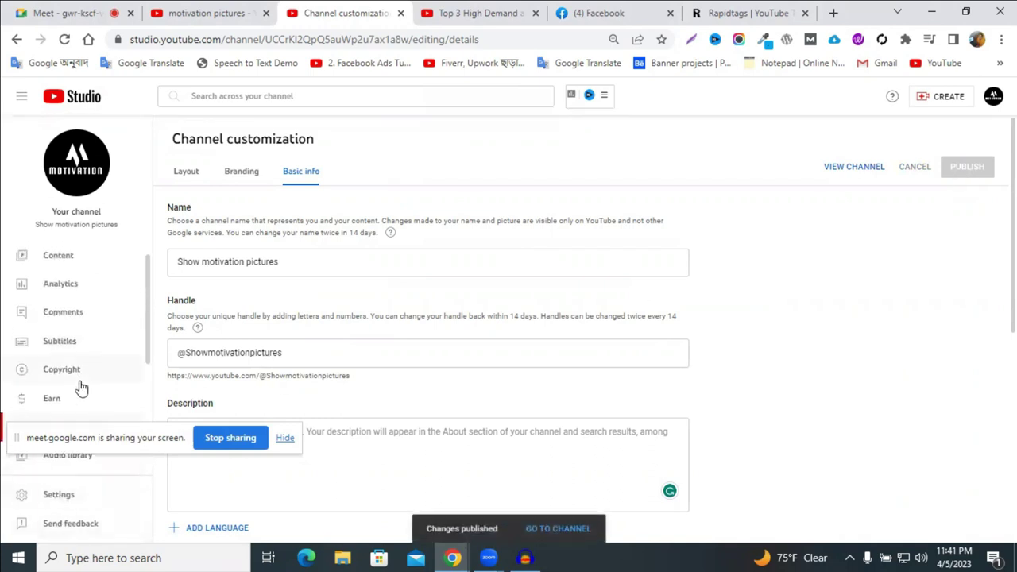
{"action": "scroll", "coordinate": [63, 357], "scroll_direction": "down", "scroll_amount": 2}
{"action": "scroll", "coordinate": [69, 332], "scroll_direction": "up", "scroll_amount": 2}
{"action": "scroll", "coordinate": [70, 377], "scroll_direction": "down", "scroll_amount": 2}
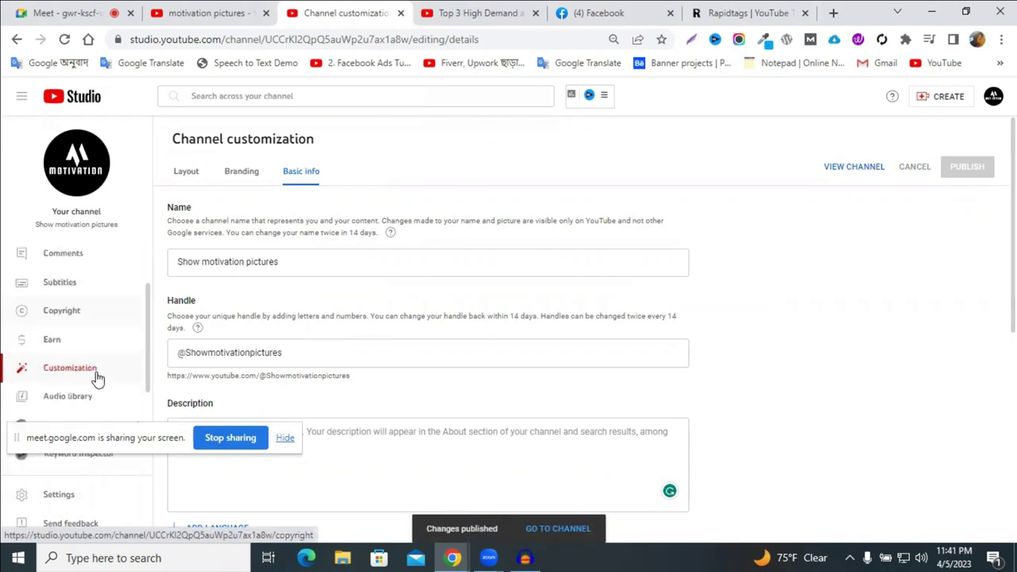
{"action": "left_click", "coordinate": [62, 330]}
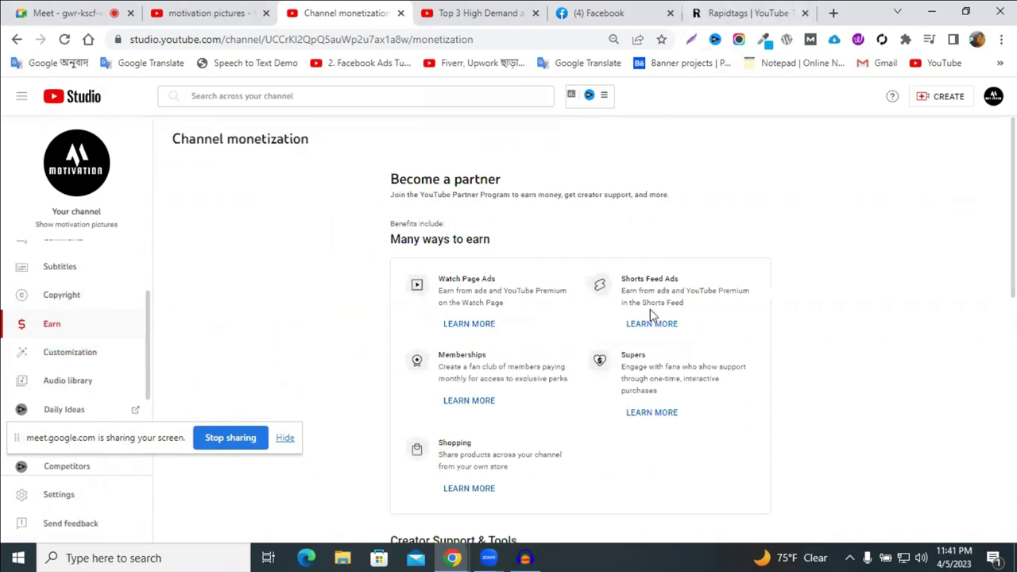
{"action": "scroll", "coordinate": [651, 311], "scroll_direction": "down", "scroll_amount": 4}
{"action": "scroll", "coordinate": [666, 279], "scroll_direction": "down", "scroll_amount": 3}
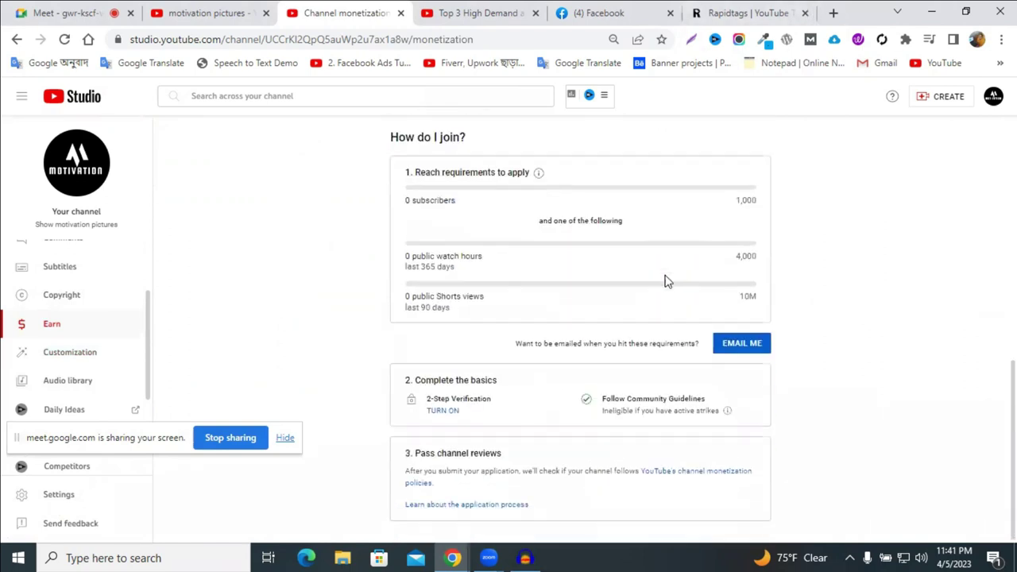
- Switch to the Google Meet call, admit the waiting participant and return to the channel monetization page
{"action": "left_click", "coordinate": [87, 8]}
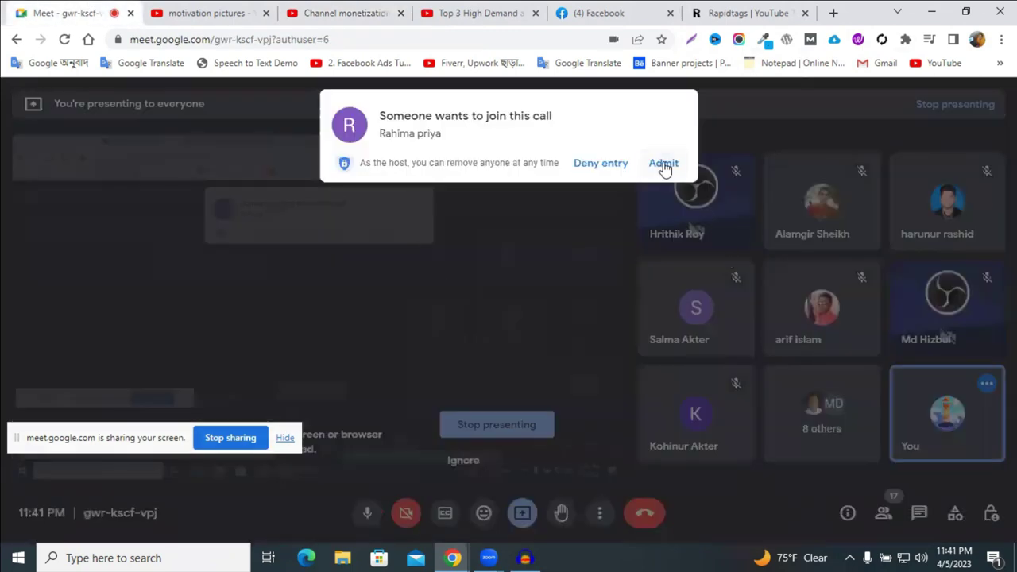
{"action": "left_click", "coordinate": [664, 164]}
{"action": "left_click", "coordinate": [481, 13]}
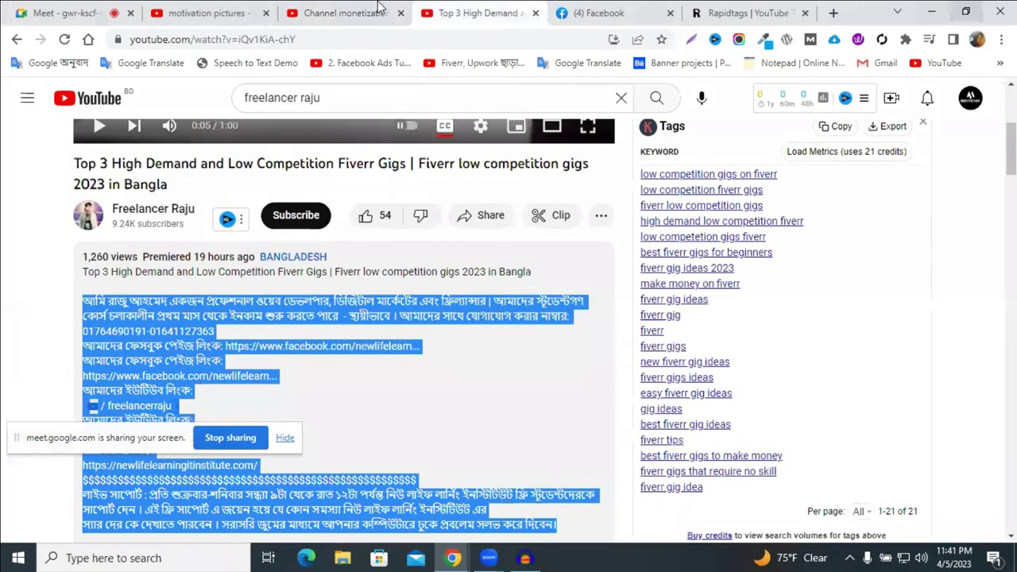
{"action": "left_click", "coordinate": [379, 9]}
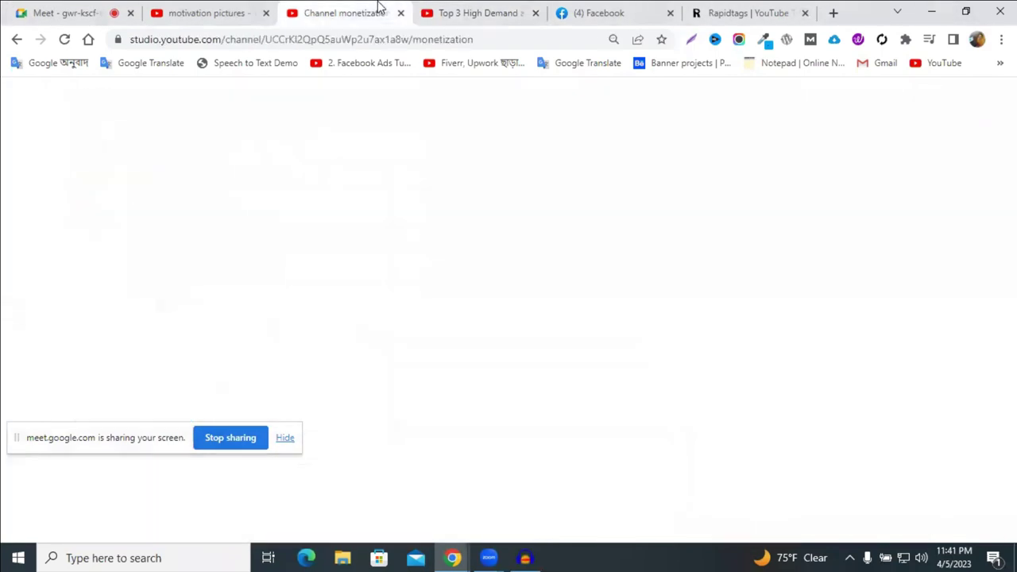
- Examine the Partner Program requirements for subscribers, public watch hours and public Shorts views
{"action": "scroll", "coordinate": [489, 299], "scroll_direction": "up", "scroll_amount": 1}
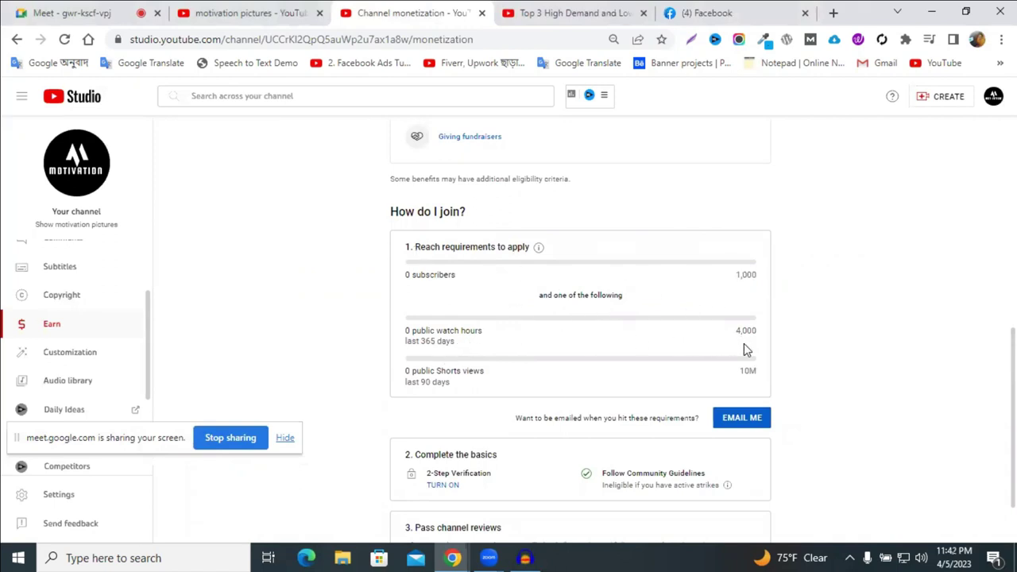
{"action": "left_click_drag", "start_coordinate": [750, 370], "coordinate": [738, 377]}
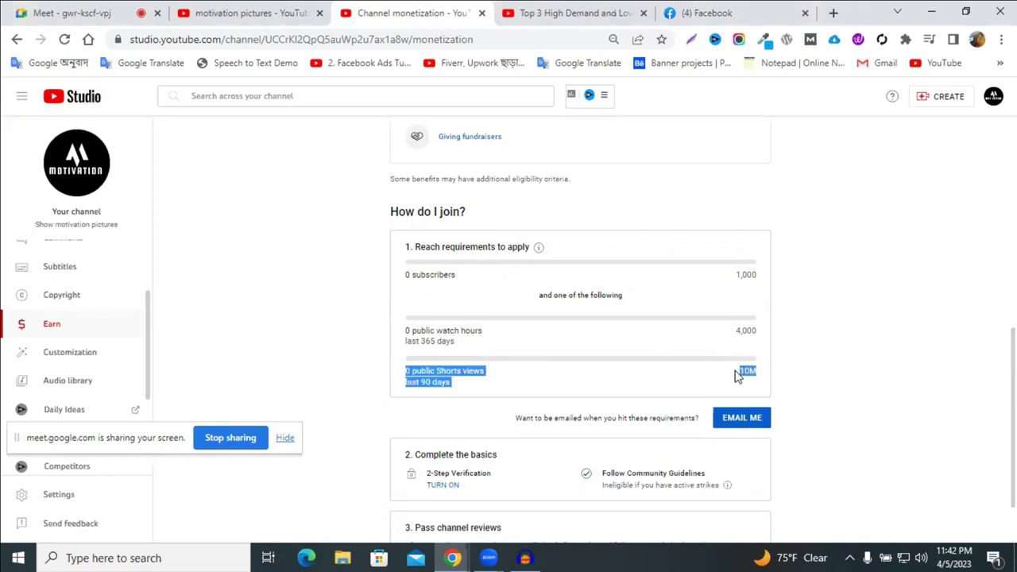
{"action": "left_click", "coordinate": [808, 379]}
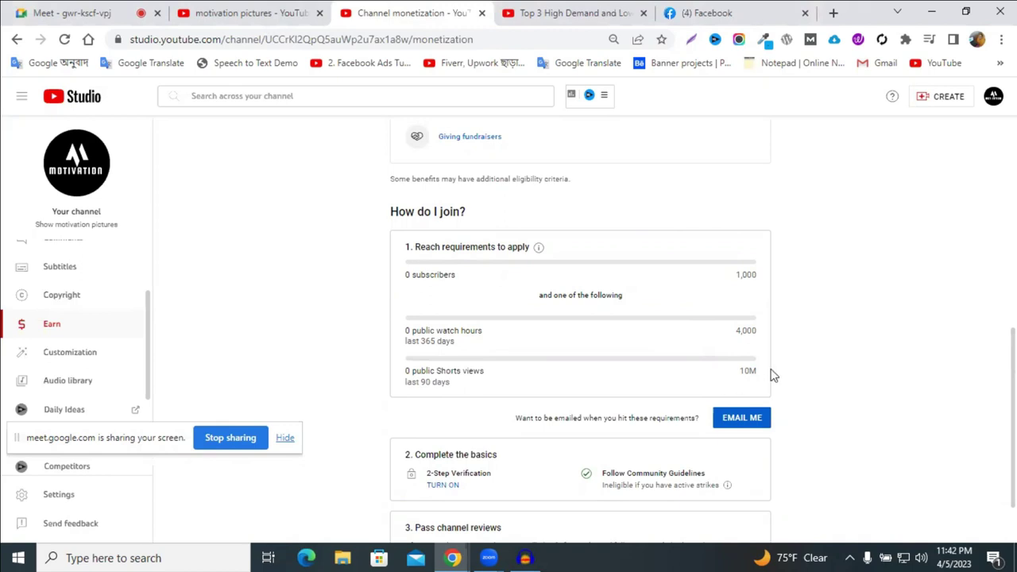
{"action": "triple_click", "coordinate": [745, 272]}
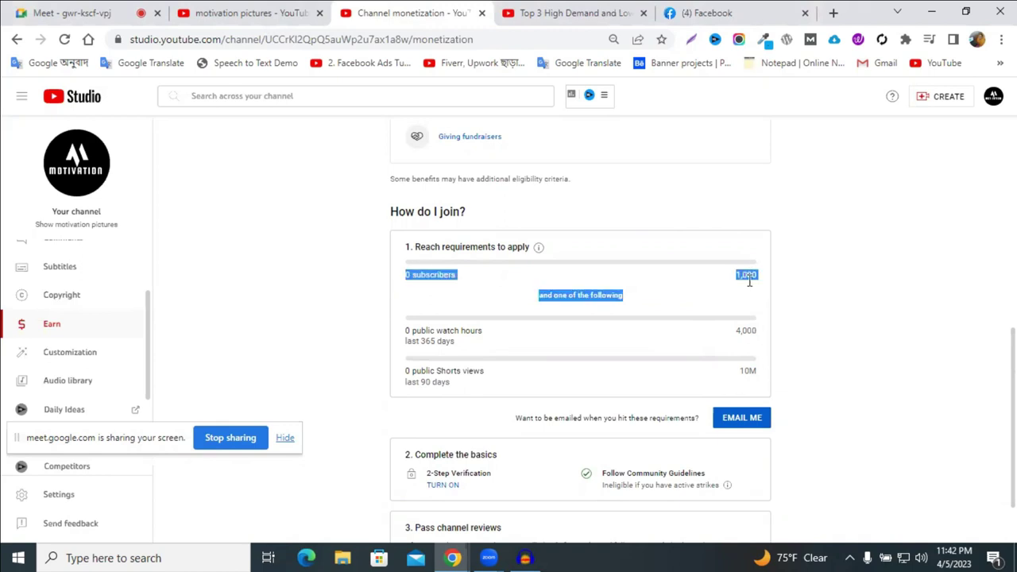
{"action": "triple_click", "coordinate": [764, 341]}
{"action": "triple_click", "coordinate": [754, 270]}
{"action": "left_click", "coordinate": [752, 370]}
{"action": "double_click", "coordinate": [753, 370]}
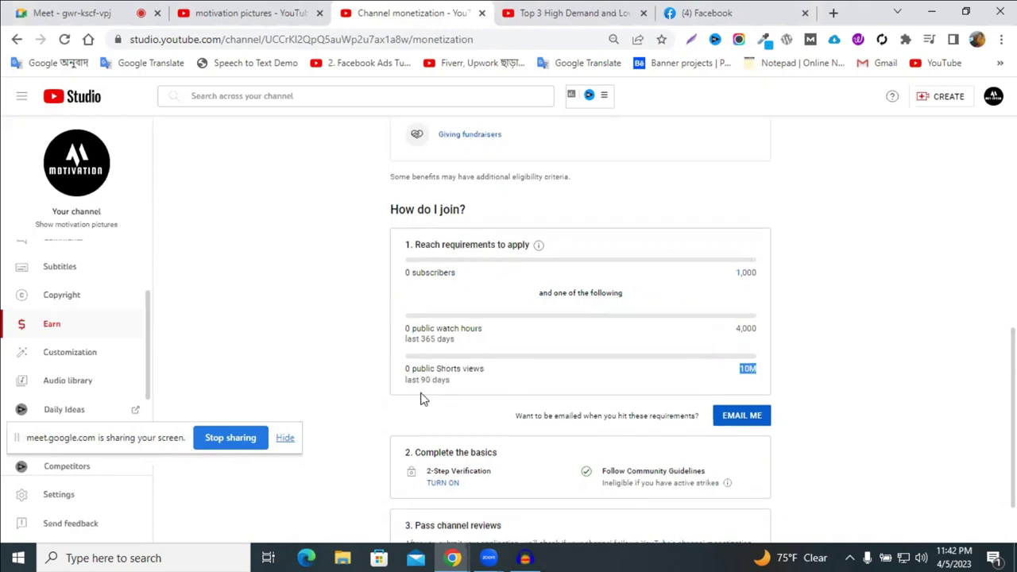
{"action": "scroll", "coordinate": [514, 341], "scroll_direction": "down", "scroll_amount": 1}
{"action": "scroll", "coordinate": [540, 316], "scroll_direction": "up", "scroll_amount": 1}
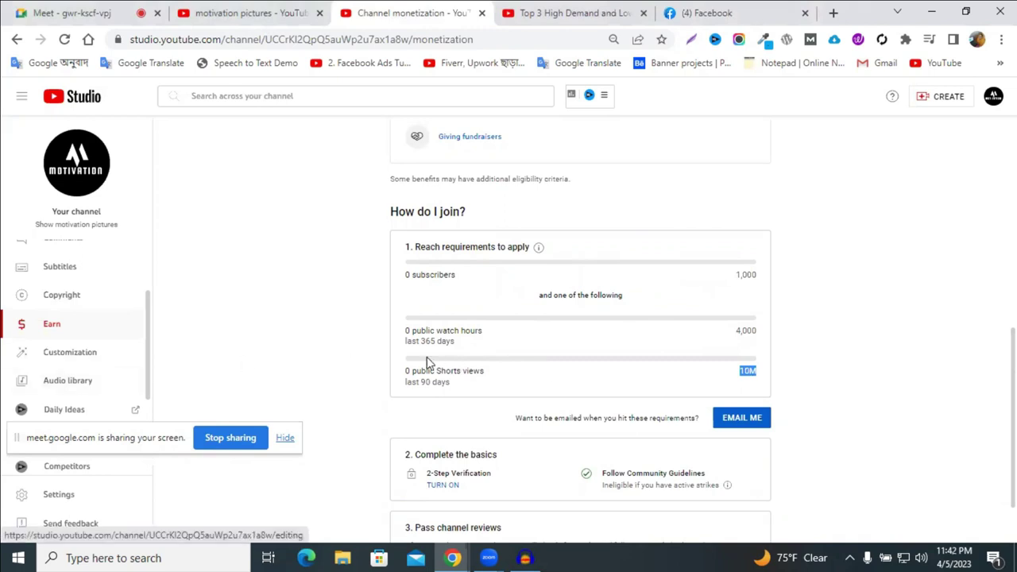
- Switch to Google Meet again to admit another participant, and return to the channel monetization page
{"action": "left_click", "coordinate": [54, 10]}
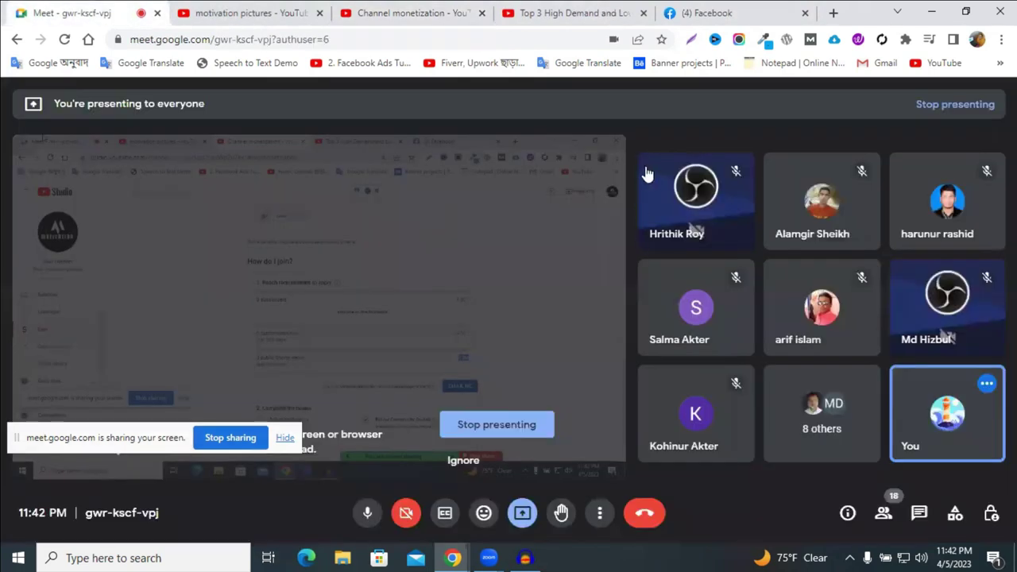
{"action": "left_click", "coordinate": [661, 161]}
{"action": "left_click", "coordinate": [604, 14]}
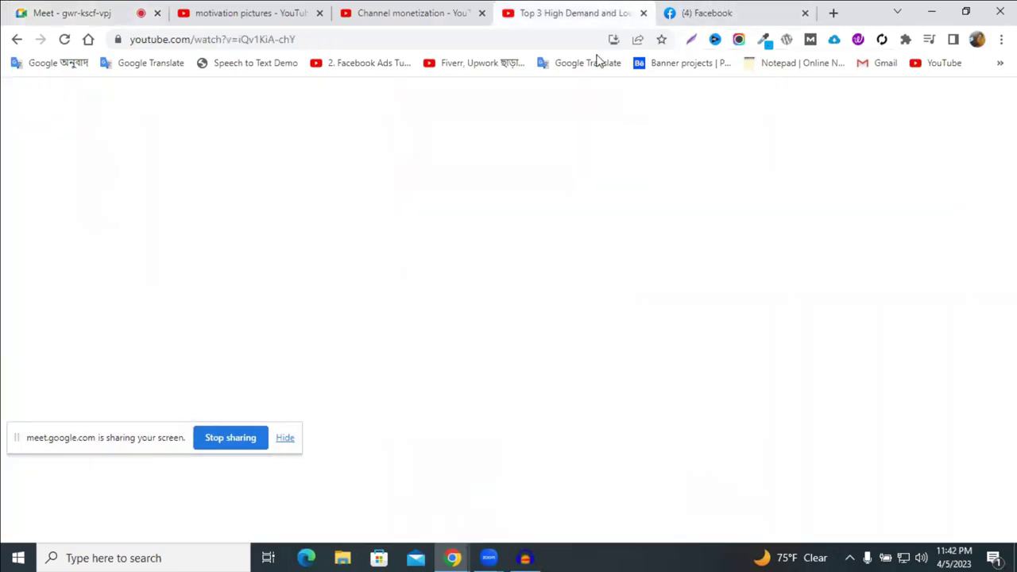
{"action": "left_click", "coordinate": [402, 18]}
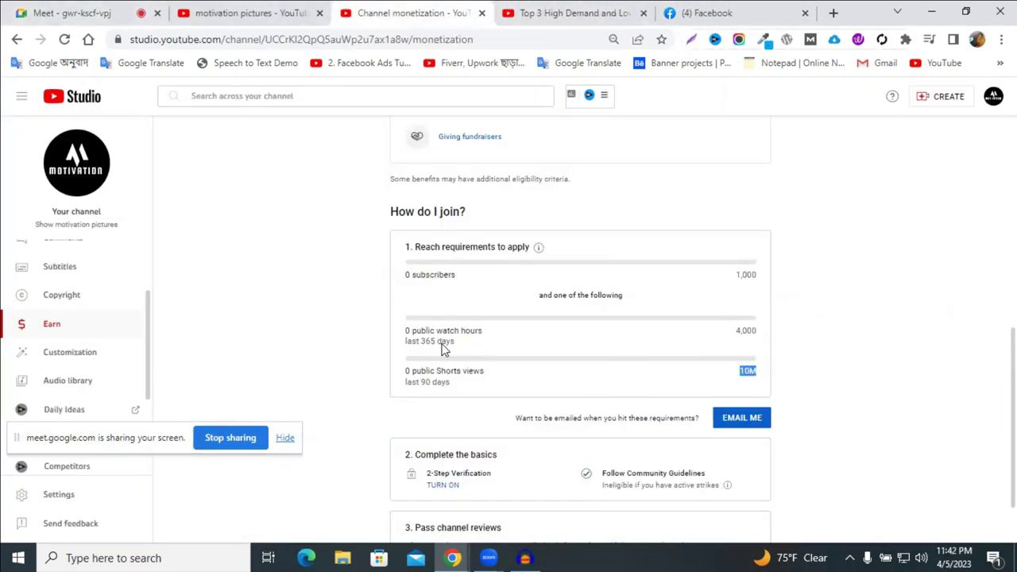
- Examine the time period for the public watch hours requirement and check the subscriber requirement
{"action": "left_click_drag", "start_coordinate": [438, 346], "coordinate": [420, 342]}
{"action": "left_click", "coordinate": [497, 351]}
{"action": "triple_click", "coordinate": [428, 342]}
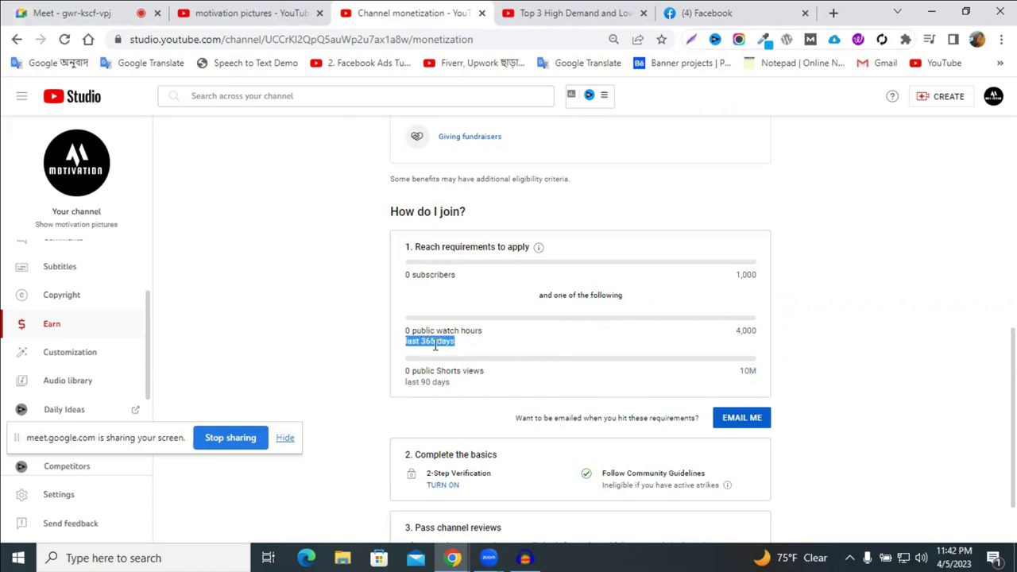
{"action": "double_click", "coordinate": [448, 330]}
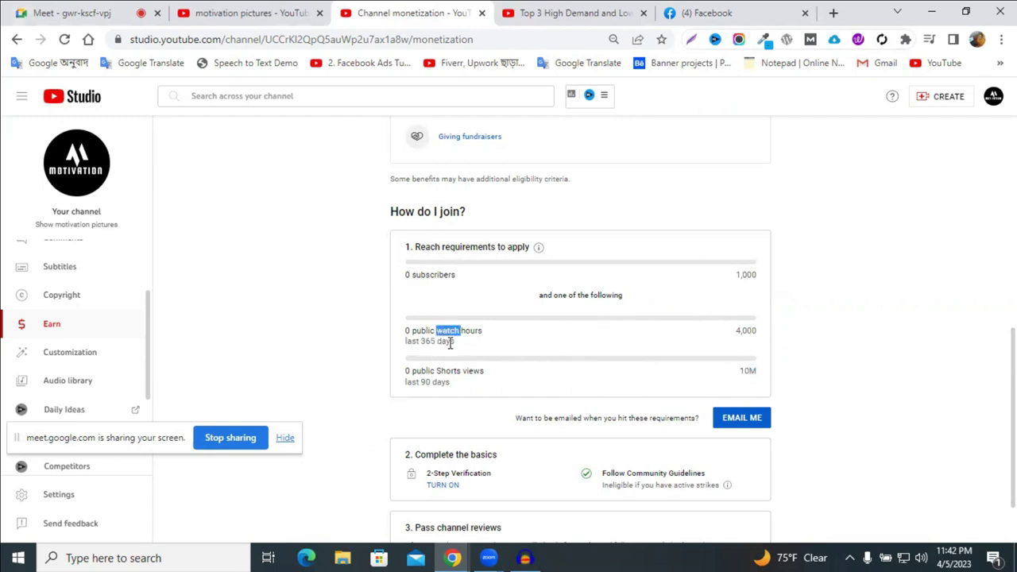
{"action": "triple_click", "coordinate": [450, 344]}
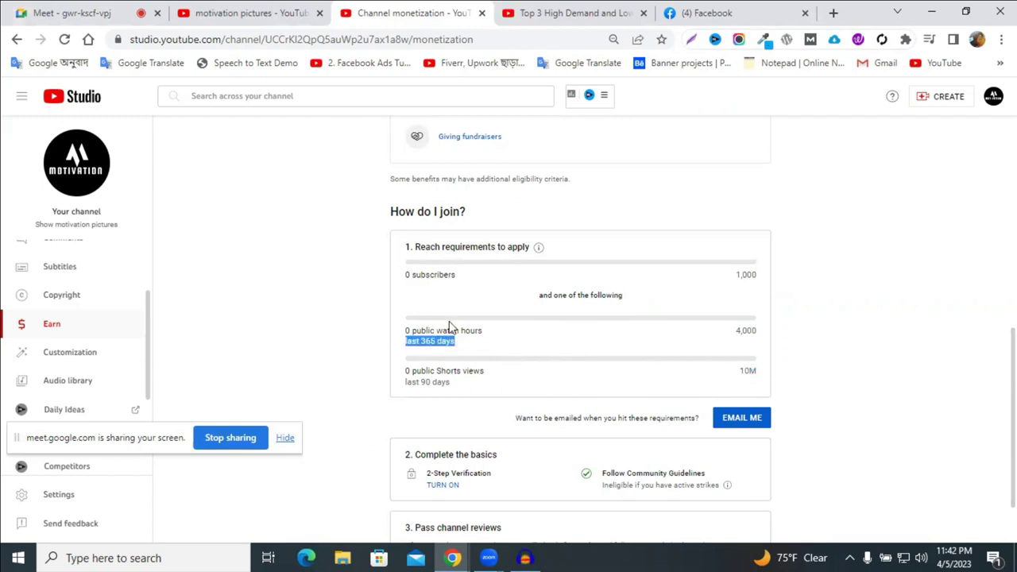
{"action": "triple_click", "coordinate": [435, 272]}
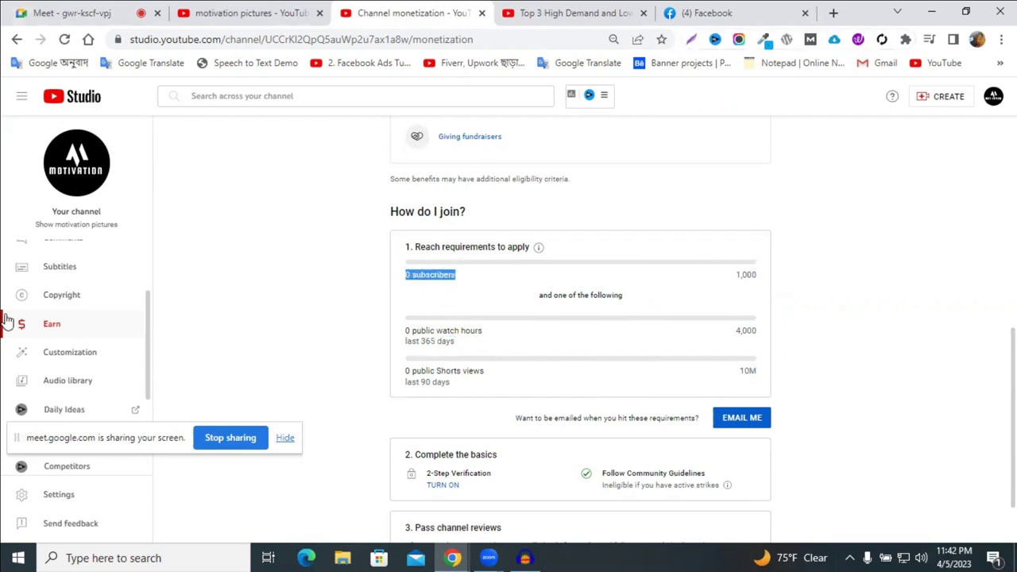
- Review the channel's Copyright, Subtitles and Comments pages
{"action": "left_click", "coordinate": [96, 299]}
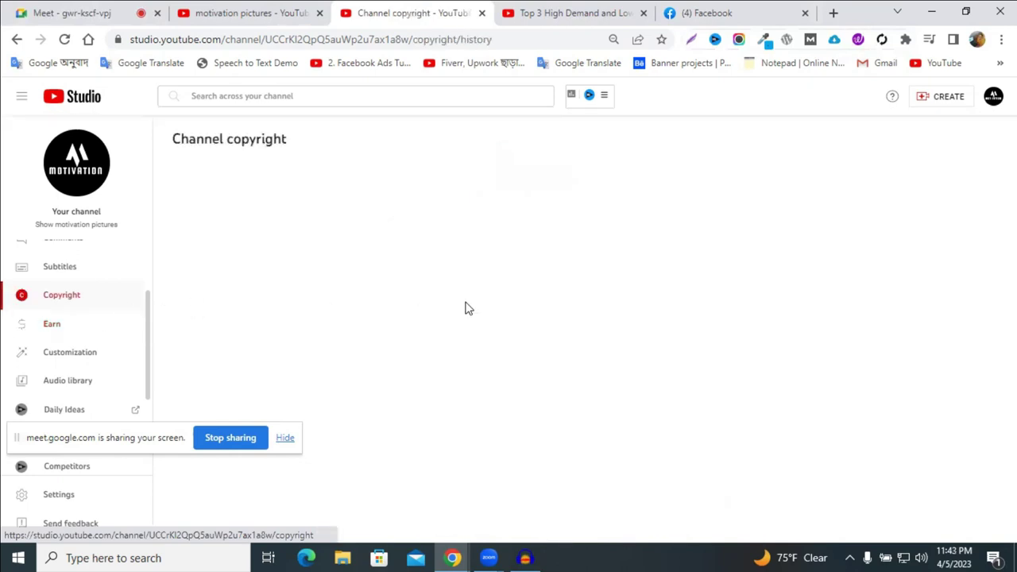
{"action": "scroll", "coordinate": [48, 342], "scroll_direction": "up", "scroll_amount": 2}
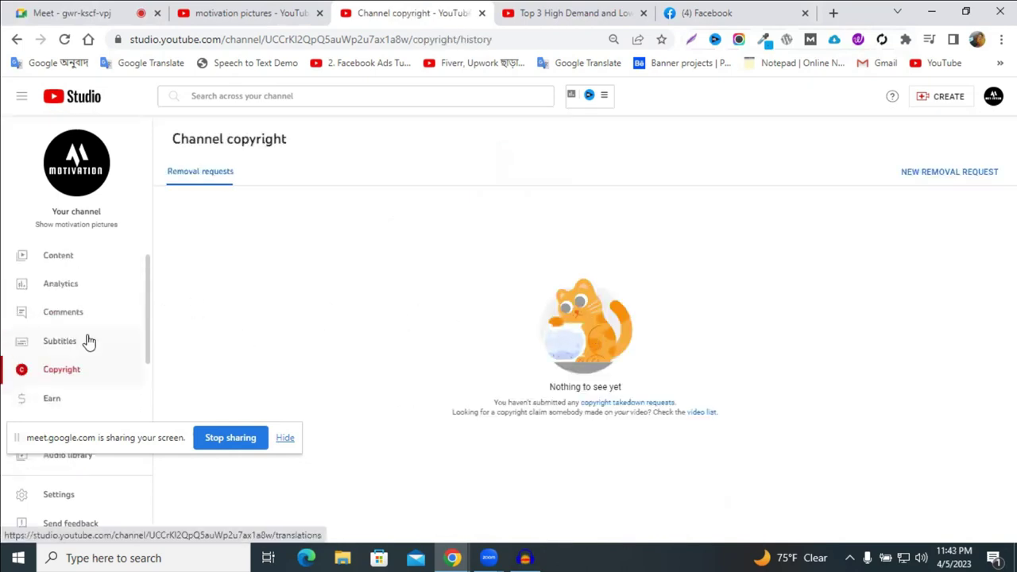
{"action": "left_click", "coordinate": [72, 346]}
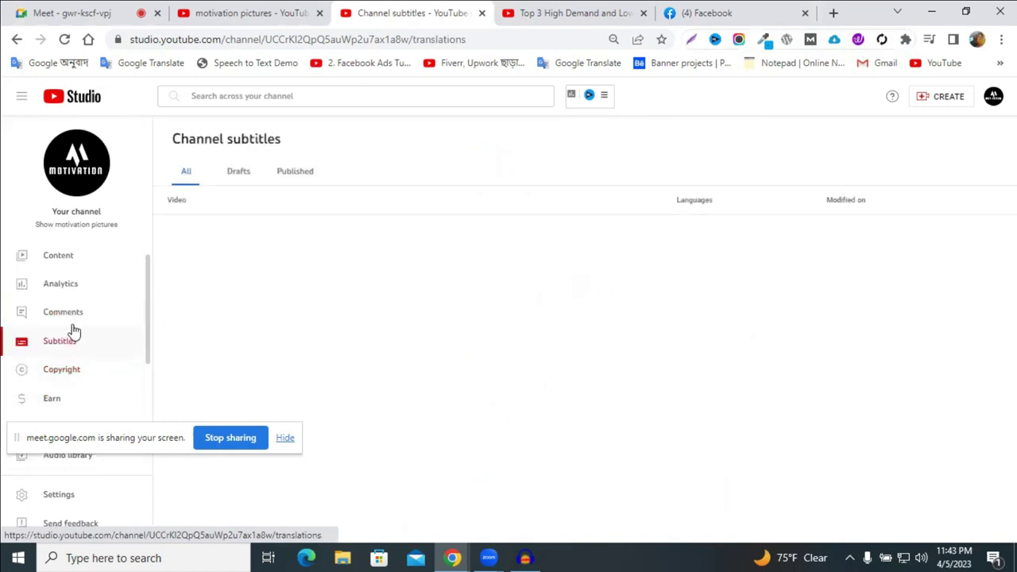
{"action": "left_click", "coordinate": [70, 317]}
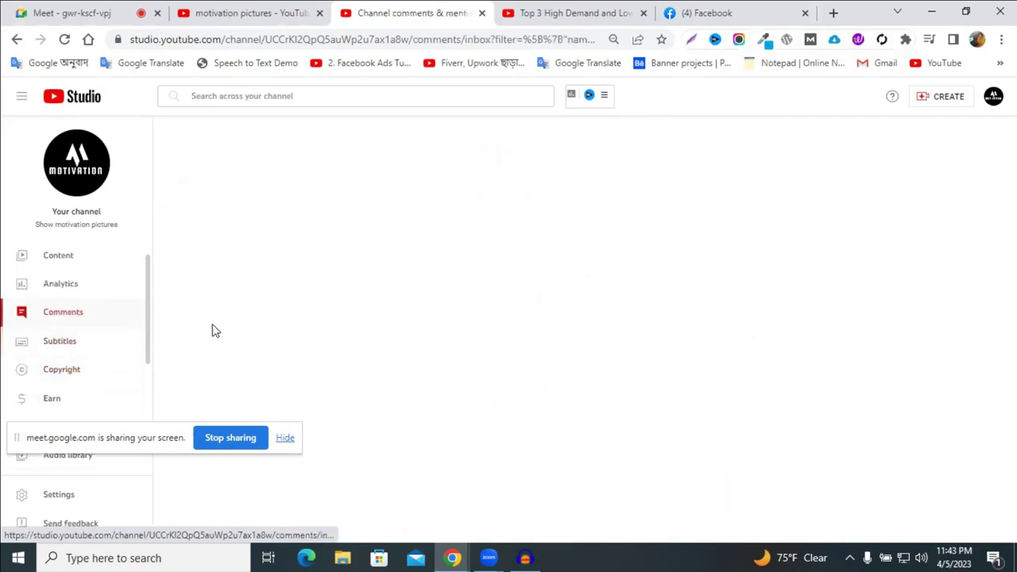
- Open the channel analytics overview and view the watch time and subscribers charts
{"action": "left_click", "coordinate": [80, 285]}
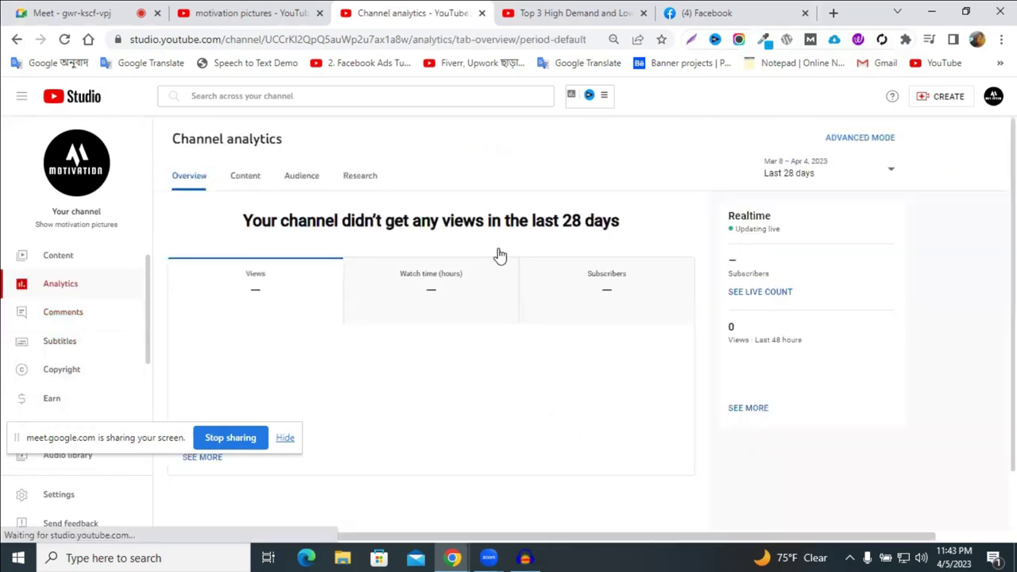
{"action": "left_click", "coordinate": [417, 290]}
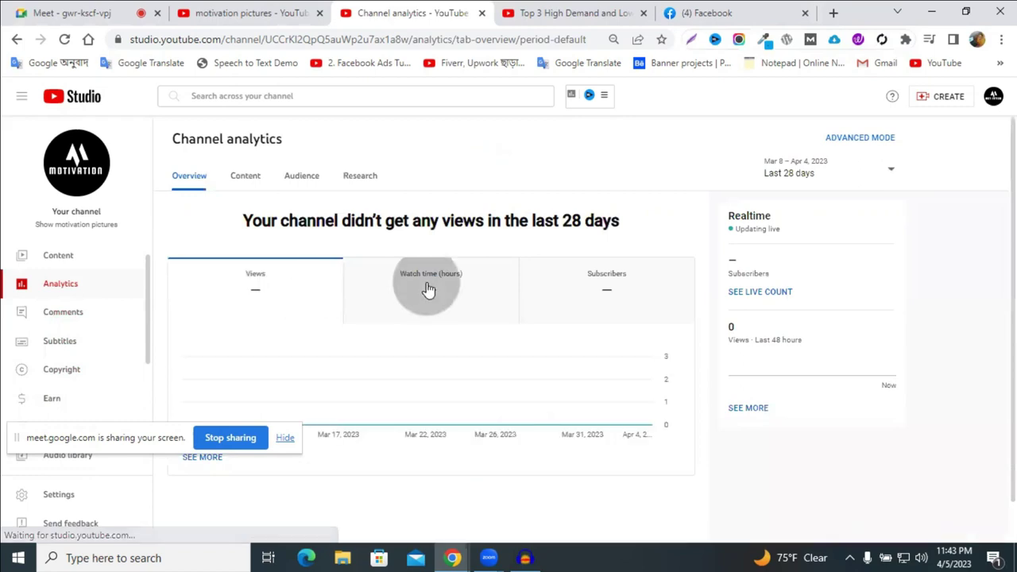
{"action": "left_click", "coordinate": [602, 298]}
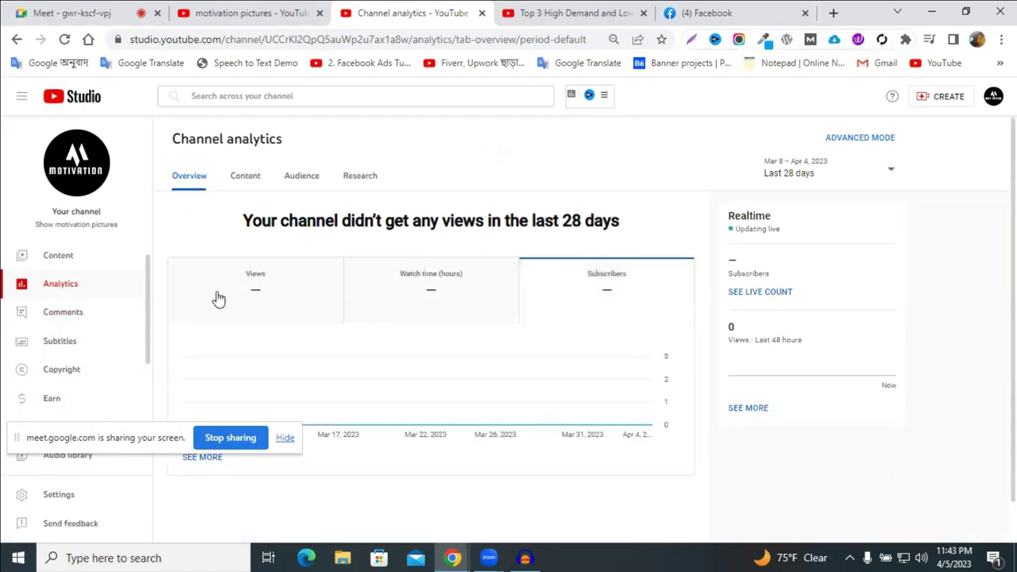
- Review the Content, Audience and Research sections of the channel analytics, and return to the Overview
{"action": "left_click", "coordinate": [253, 178]}
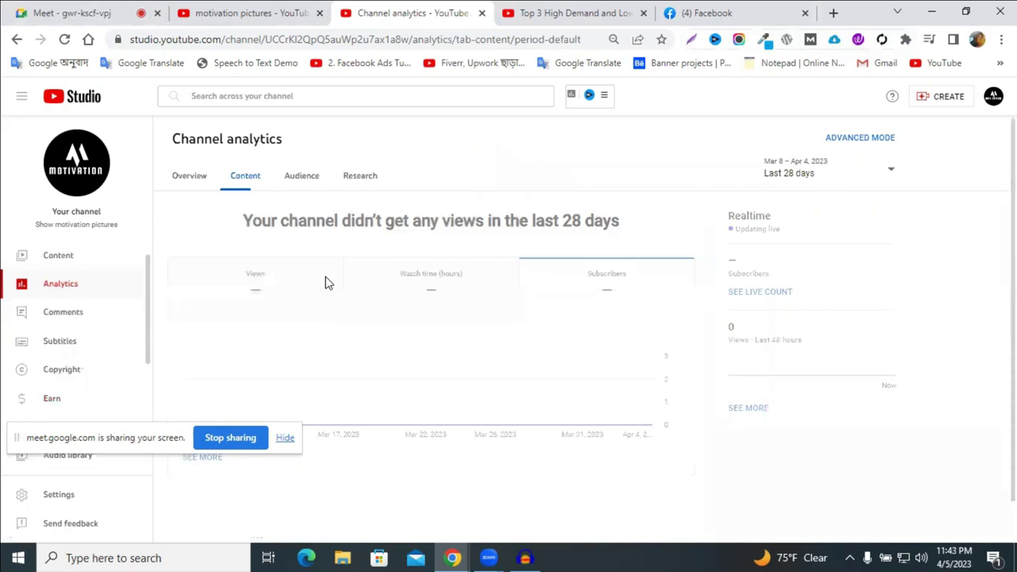
{"action": "left_click", "coordinate": [302, 176]}
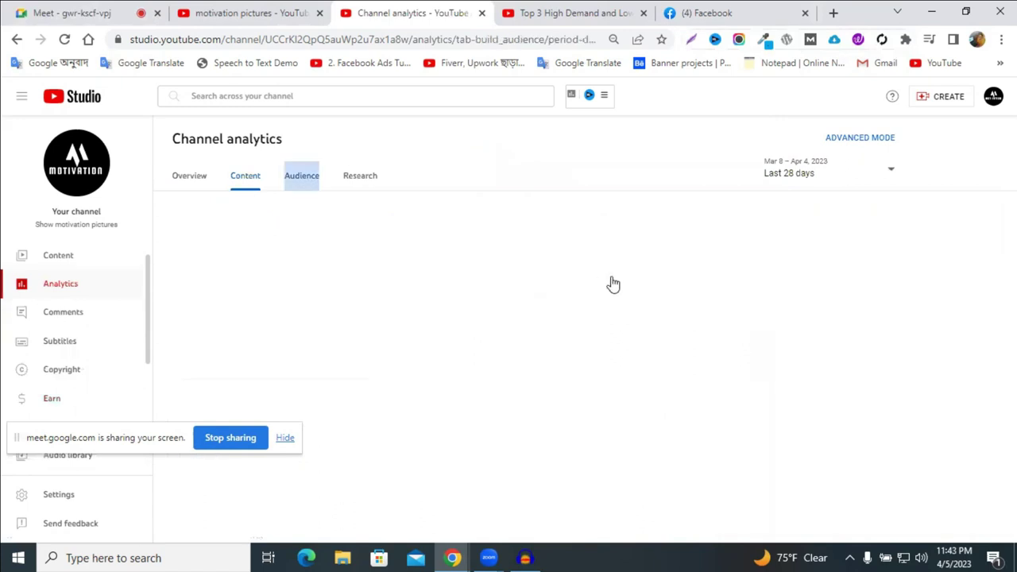
{"action": "left_click", "coordinate": [360, 178]}
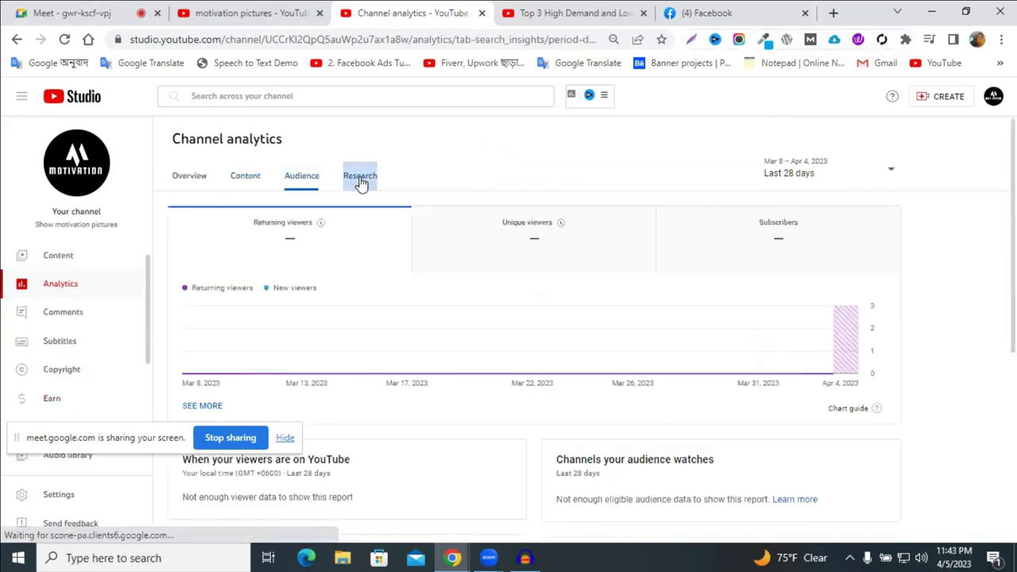
{"action": "left_click", "coordinate": [193, 180]}
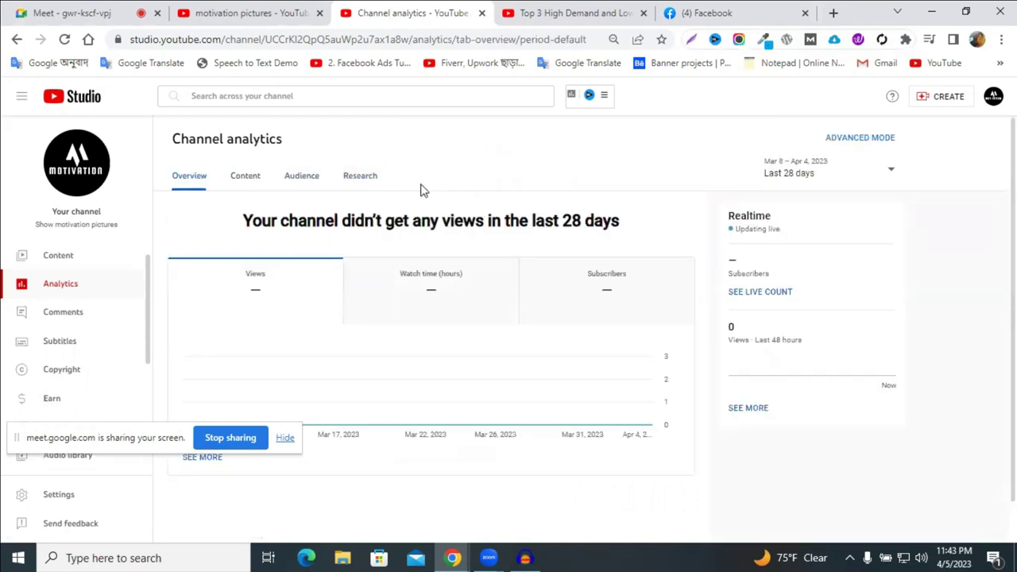
{"action": "left_click", "coordinate": [358, 176]}
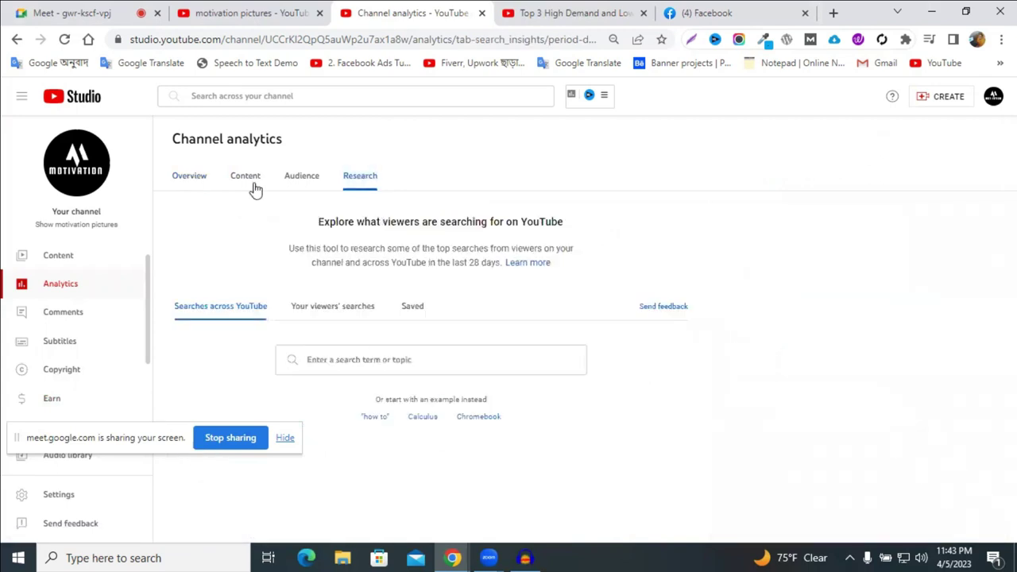
{"action": "key", "text": "alt+Left"}
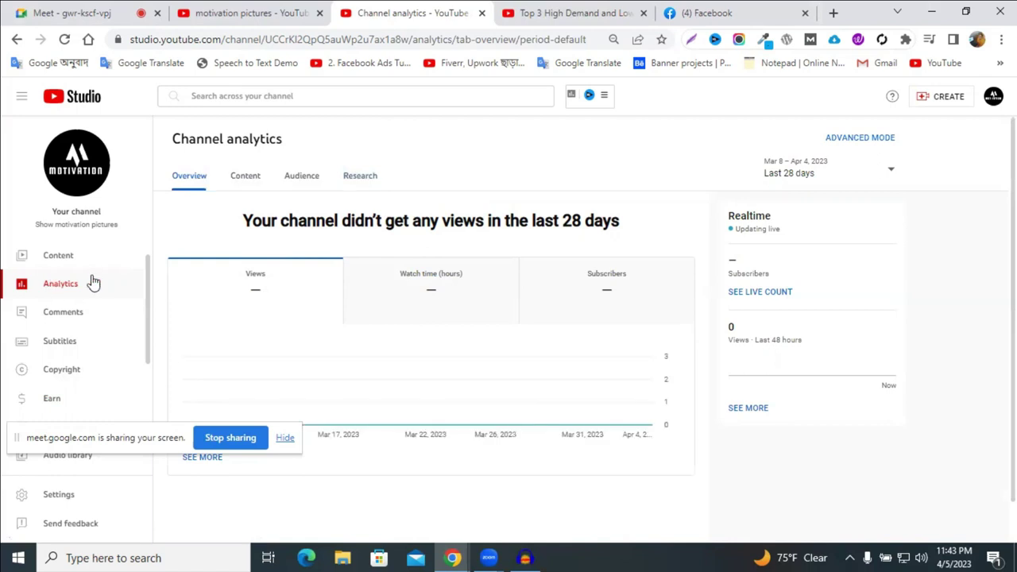
- Review the channel's Content page and examine the subscriber and views summary on the Dashboard
{"action": "scroll", "coordinate": [83, 302], "scroll_direction": "up", "scroll_amount": 1}
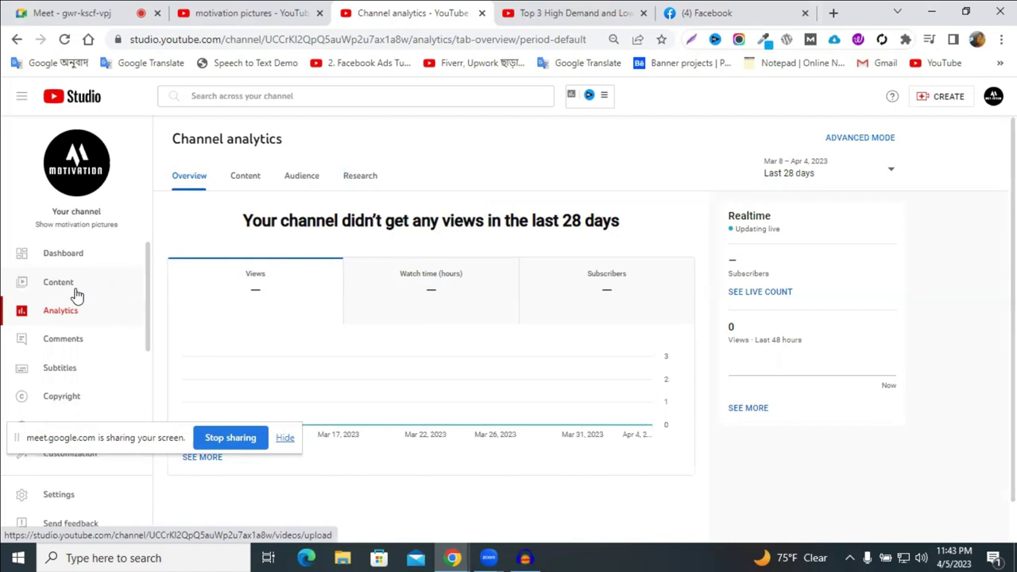
{"action": "left_click", "coordinate": [77, 289]}
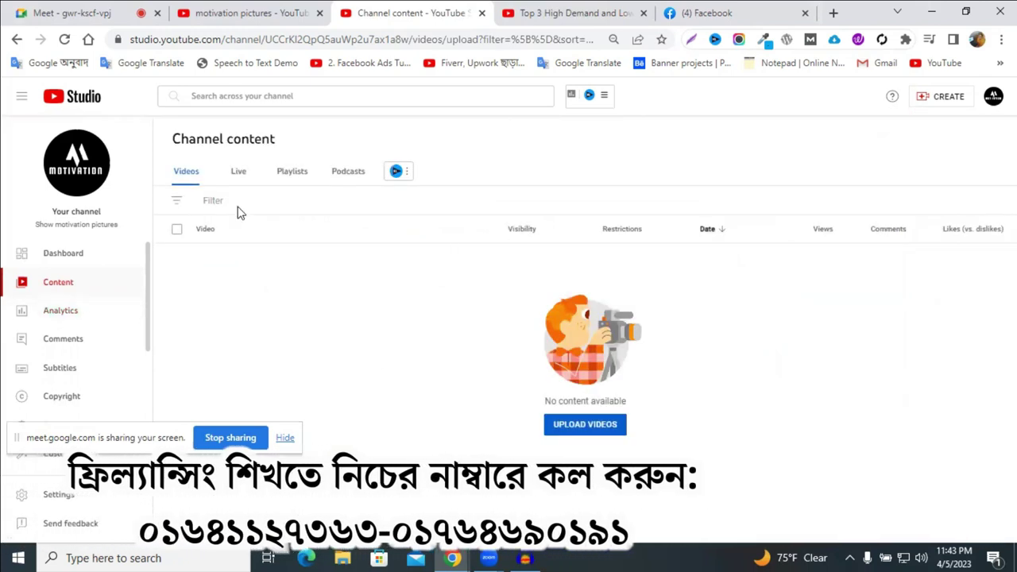
{"action": "left_click", "coordinate": [64, 253]}
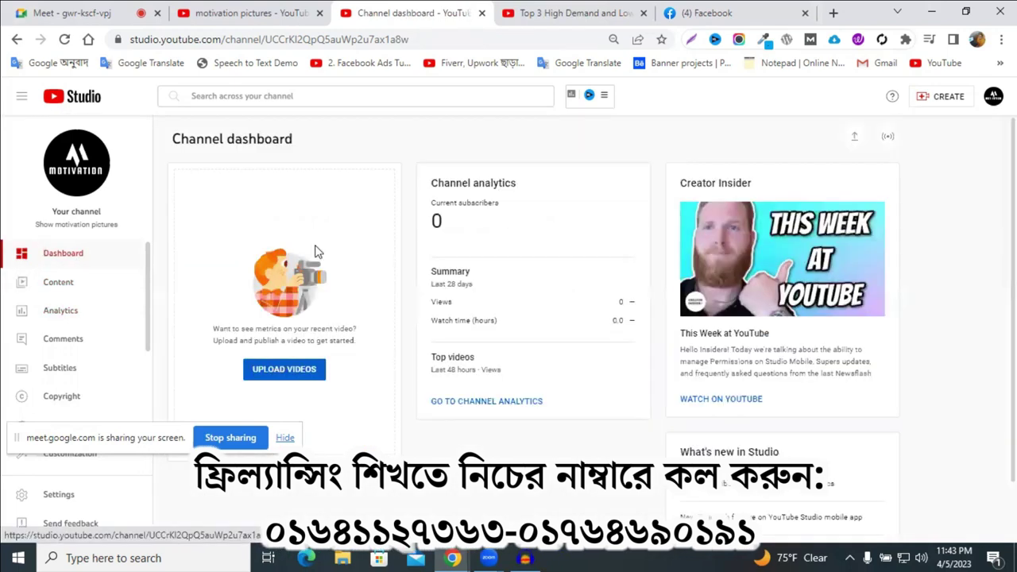
{"action": "double_click", "coordinate": [441, 302]}
{"action": "double_click", "coordinate": [457, 222]}
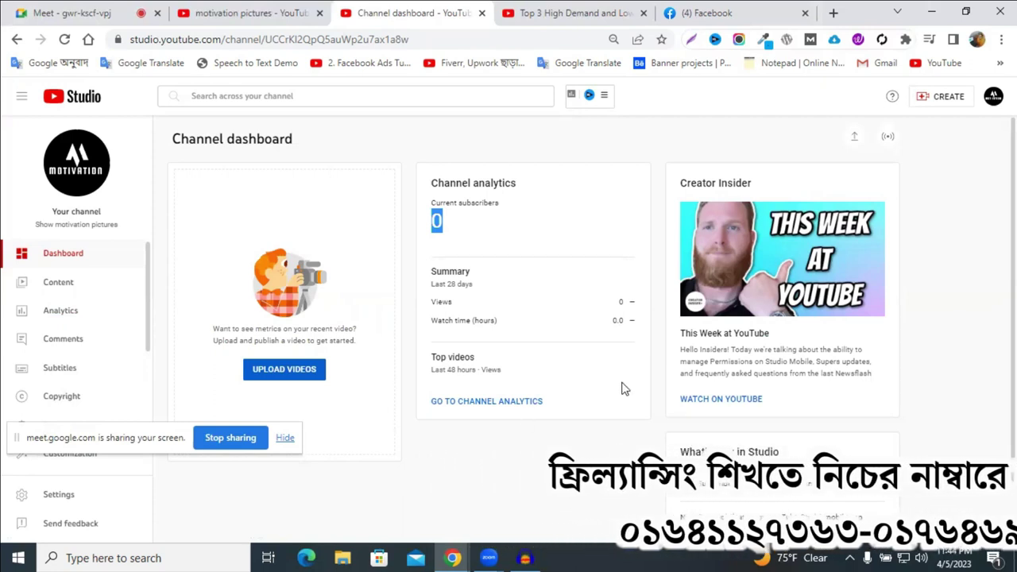
{"action": "scroll", "coordinate": [700, 326], "scroll_direction": "down", "scroll_amount": 1}
{"action": "scroll", "coordinate": [690, 265], "scroll_direction": "up", "scroll_amount": 1}
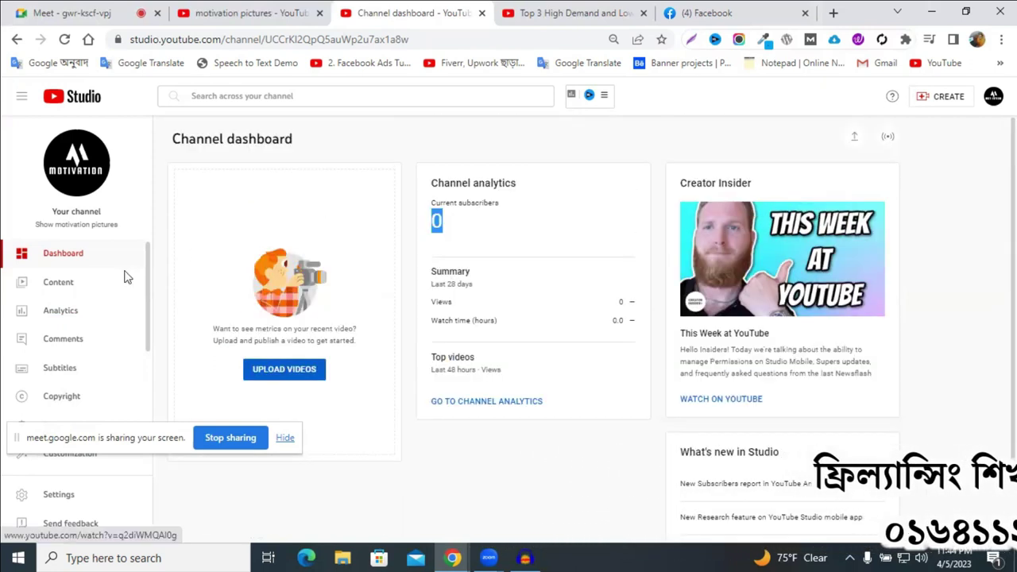
- View the general channel settings with the default currency, and close them without changes
{"action": "scroll", "coordinate": [80, 448], "scroll_direction": "down", "scroll_amount": 3}
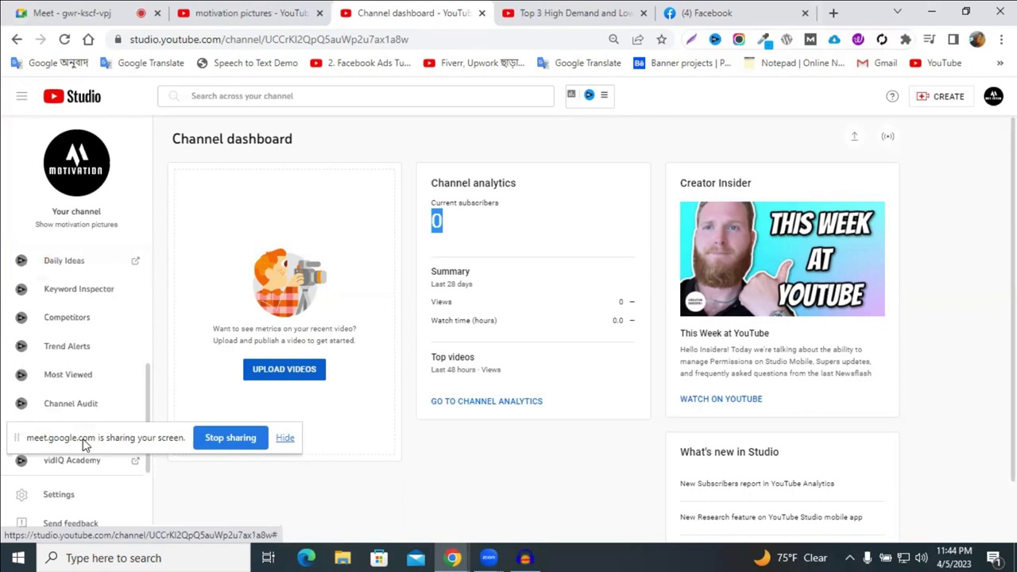
{"action": "left_click", "coordinate": [62, 501]}
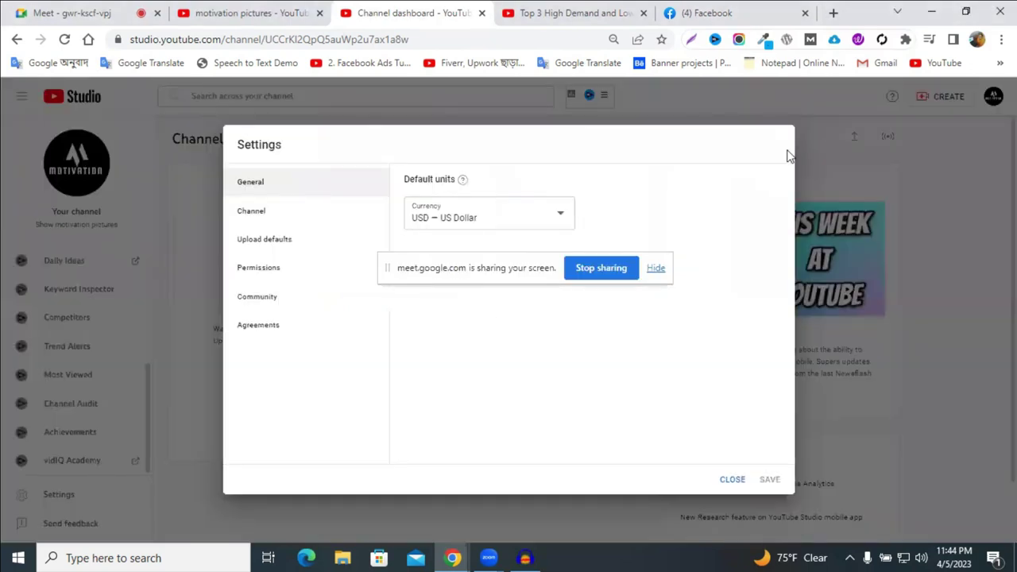
{"action": "left_click", "coordinate": [723, 479]}
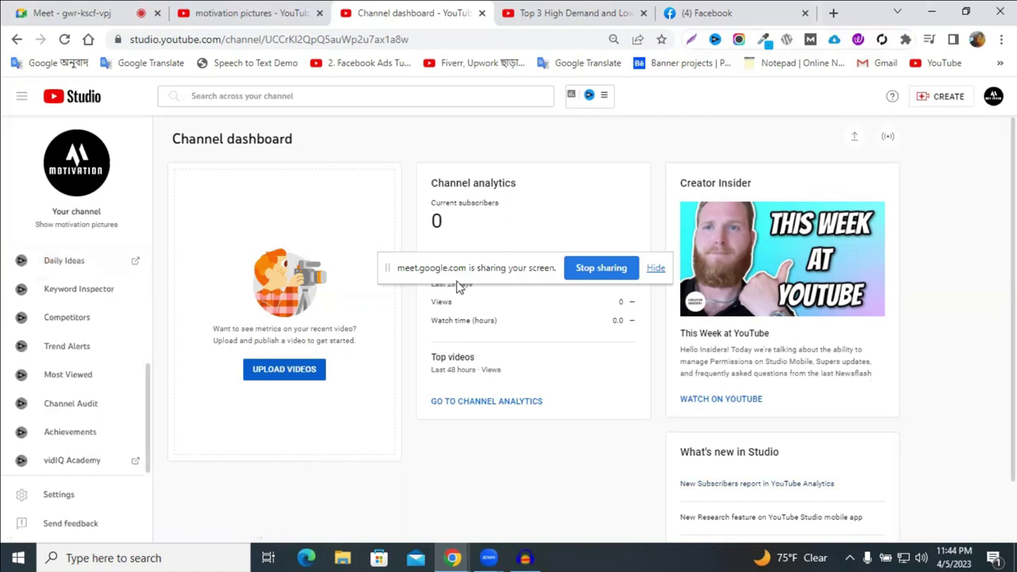